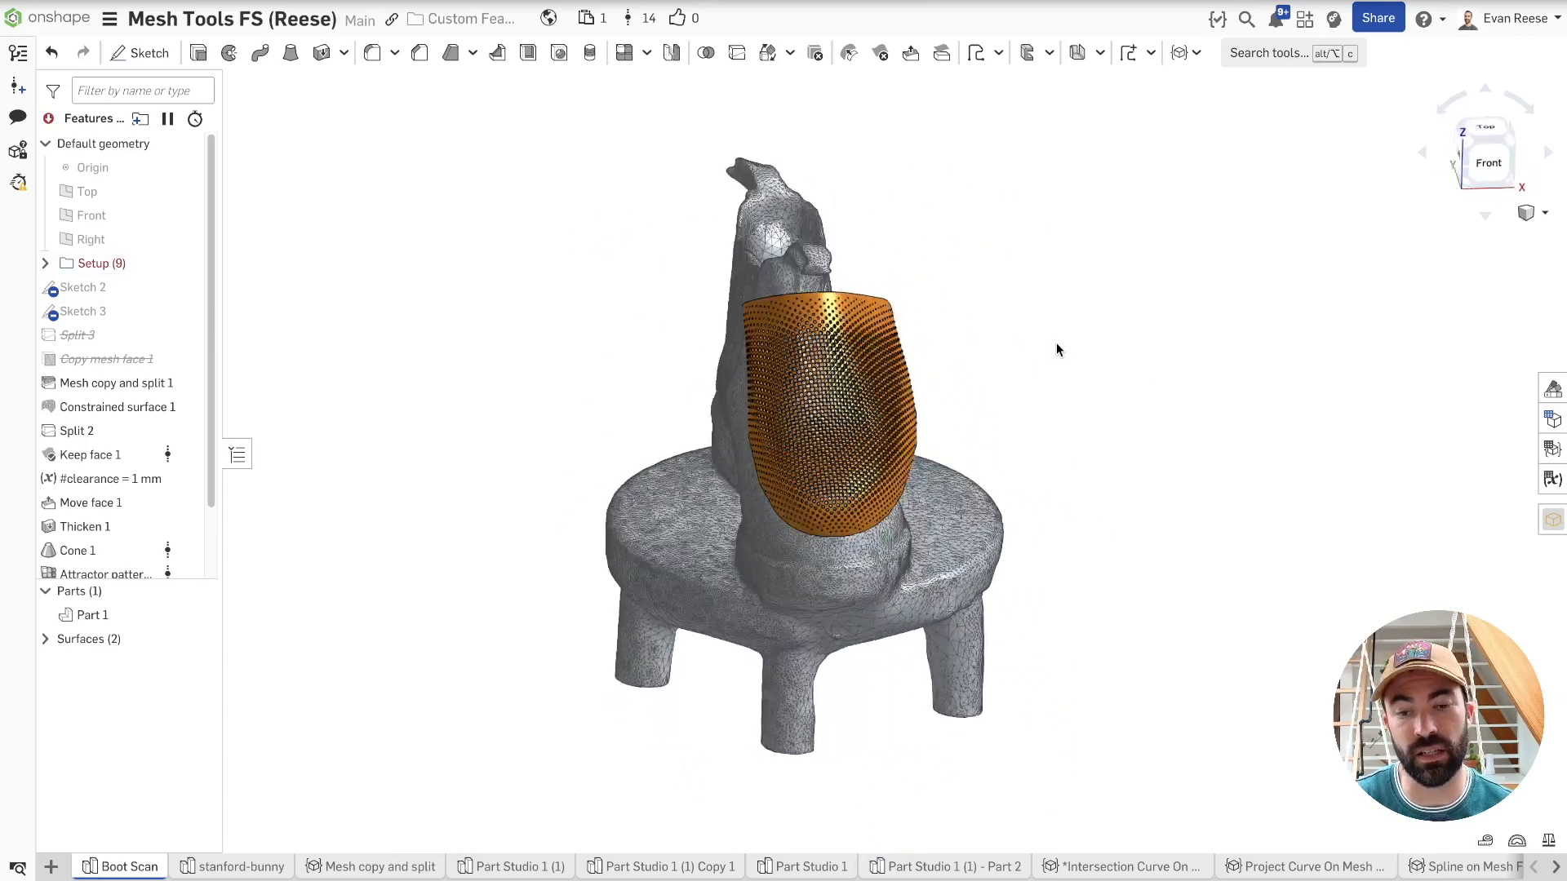
- Examine the orange perforated part and the boot scan mesh beneath it from several angles and distances
scroll(765, 323, up, 5)
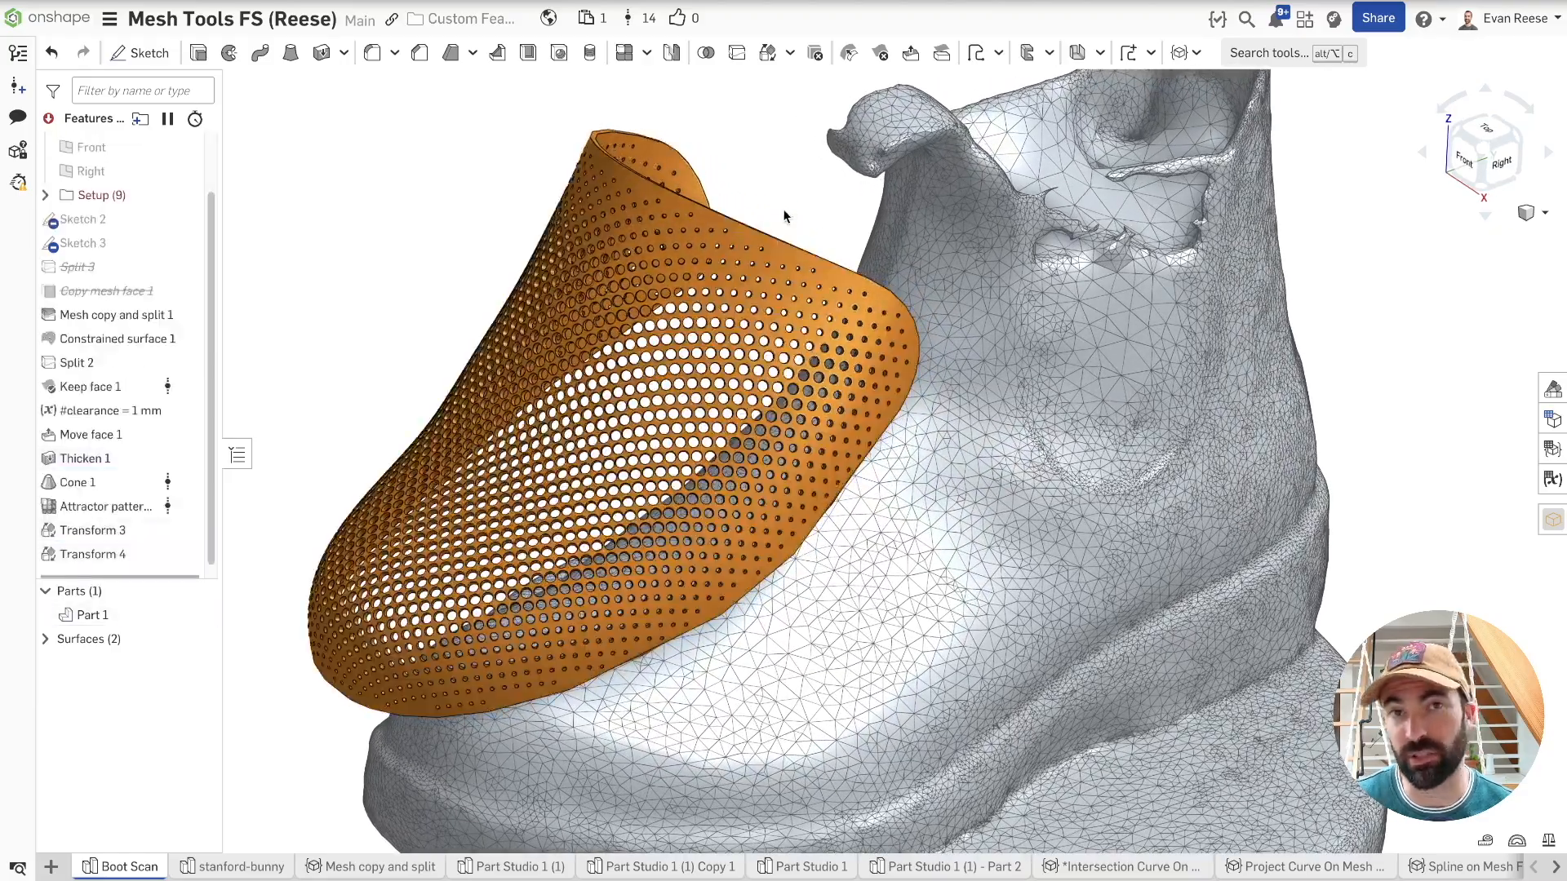
right_drag(790, 203, 759, 147)
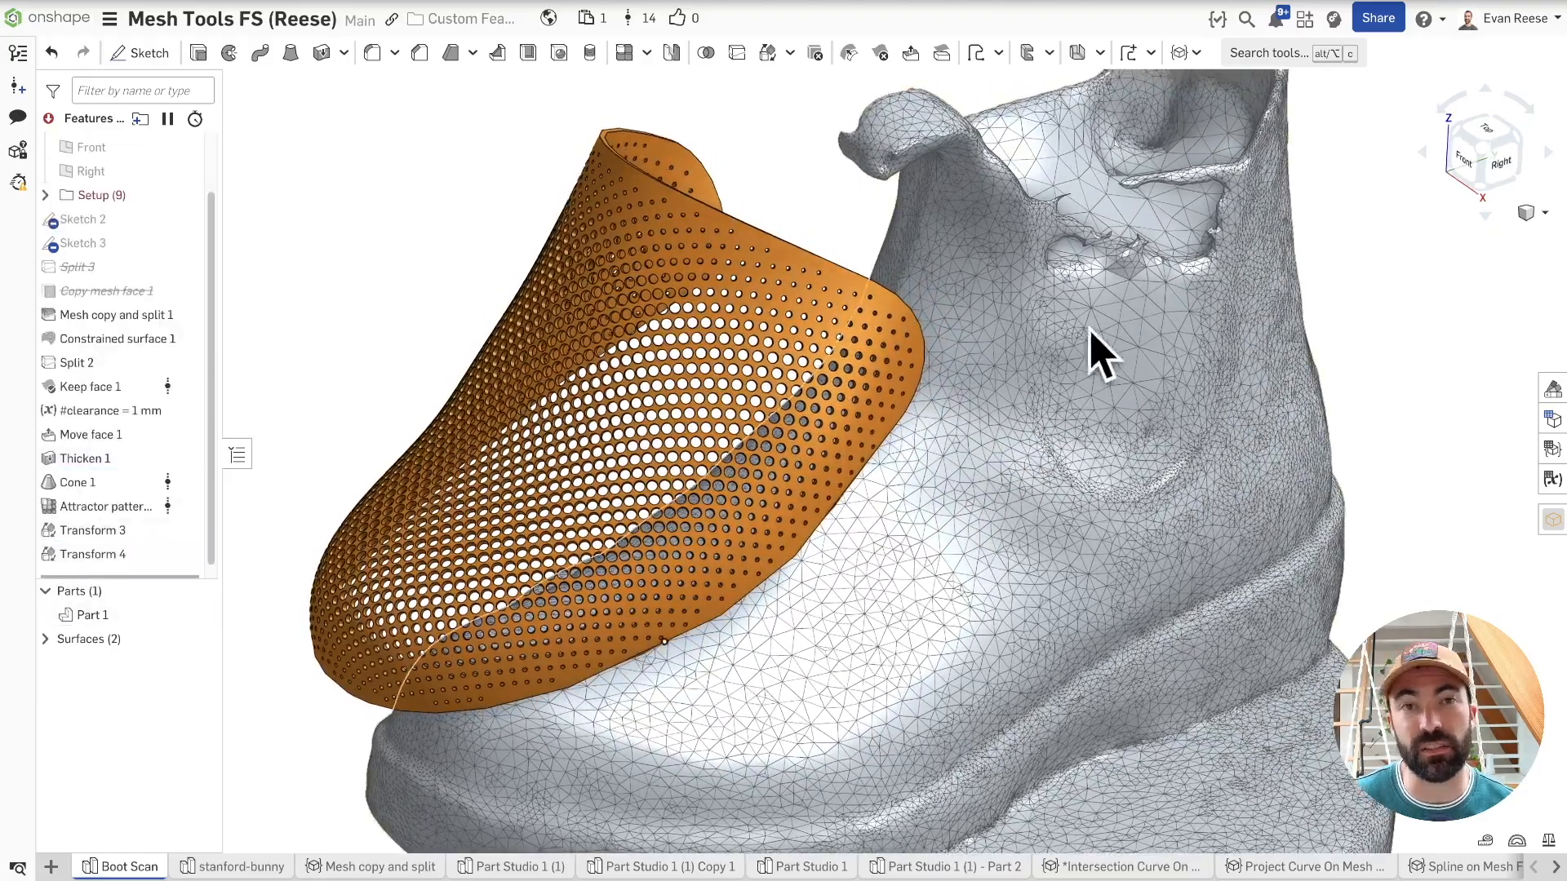
scroll(1071, 364, down, 4)
right_drag(1071, 372, 914, 341)
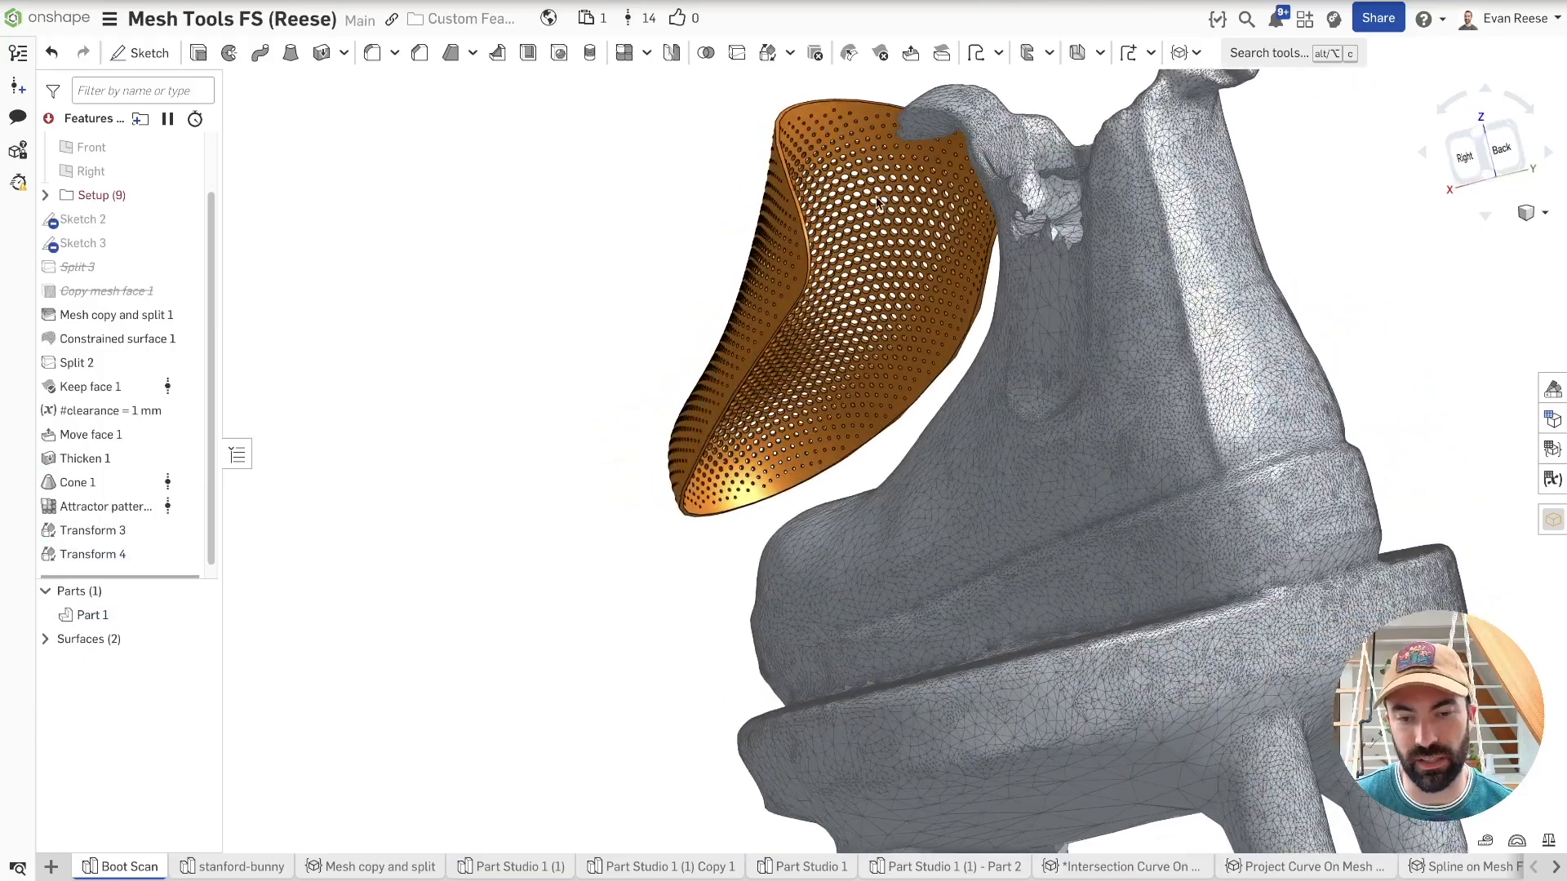
right_drag(796, 331, 674, 325)
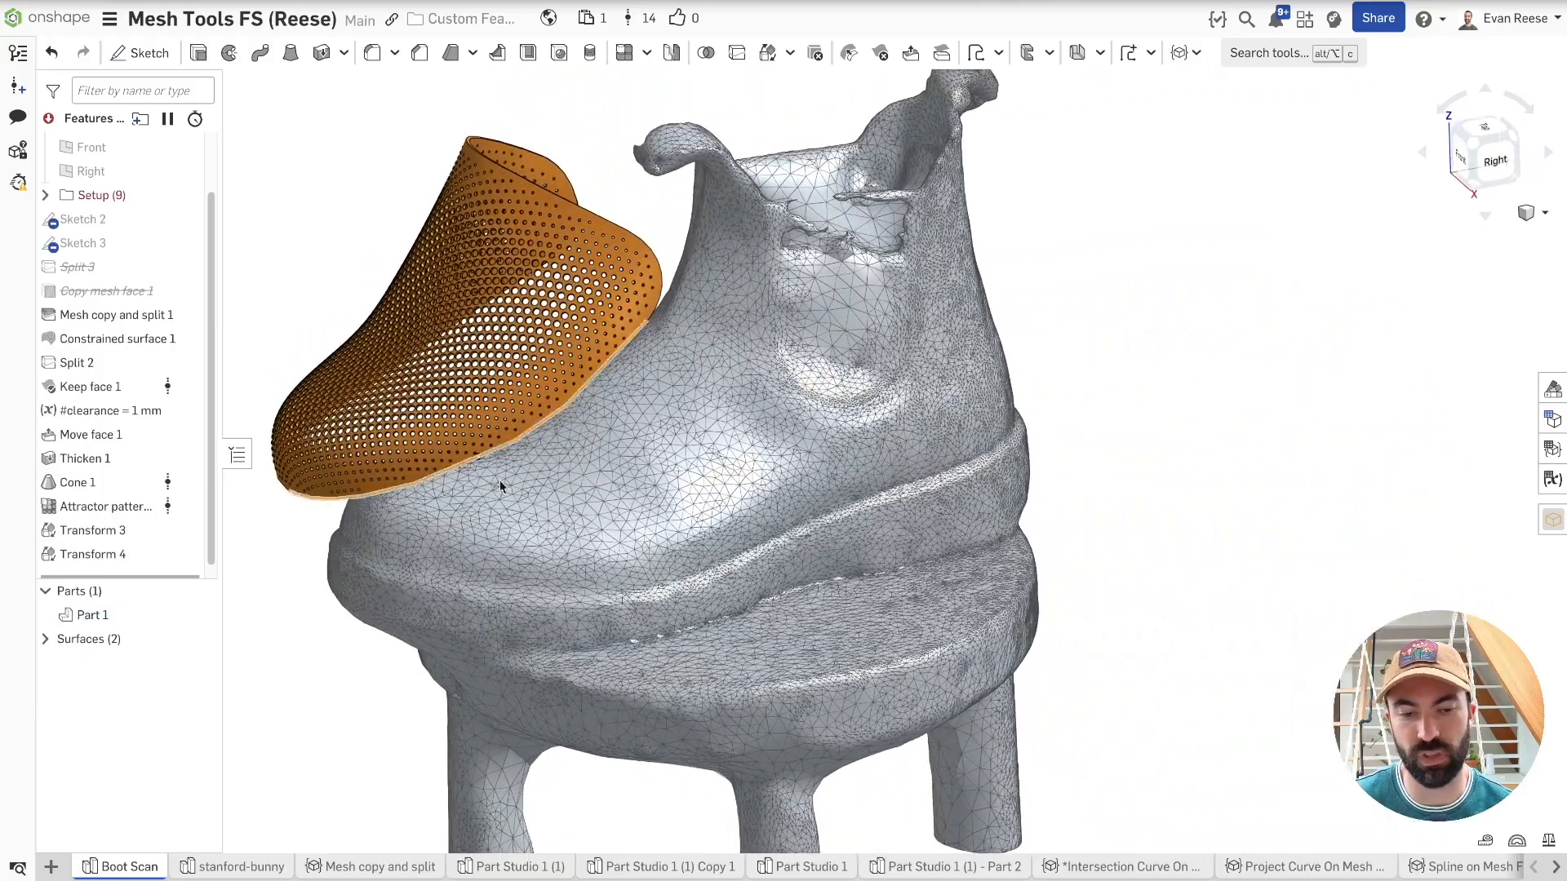
middle_drag(523, 359, 677, 366)
right_drag(678, 327, 623, 345)
scroll(622, 344, down, 3)
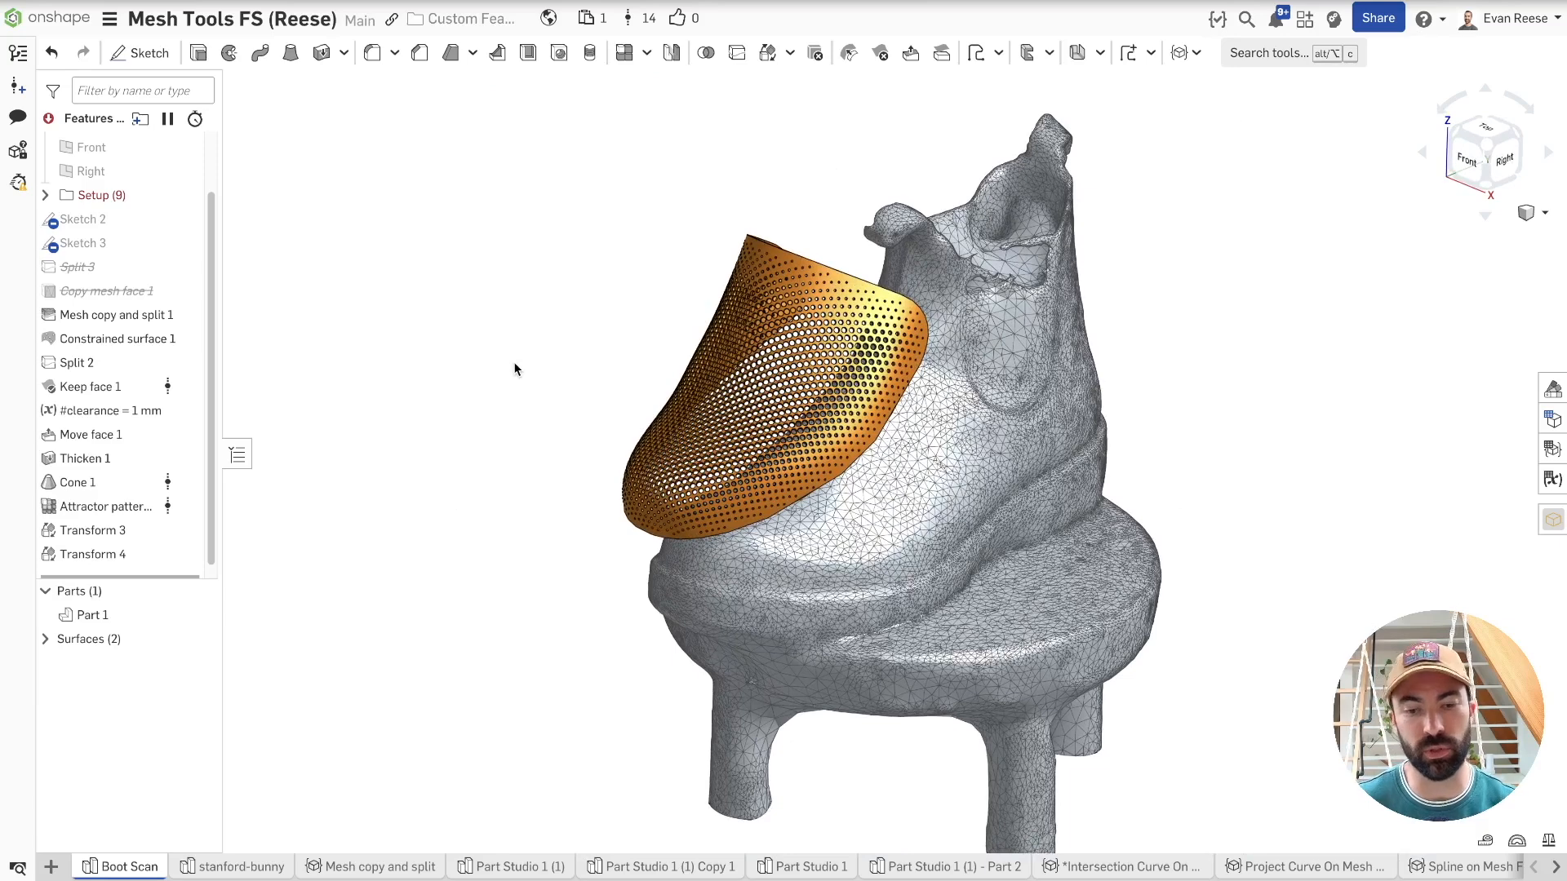
scroll(604, 290, up, 3)
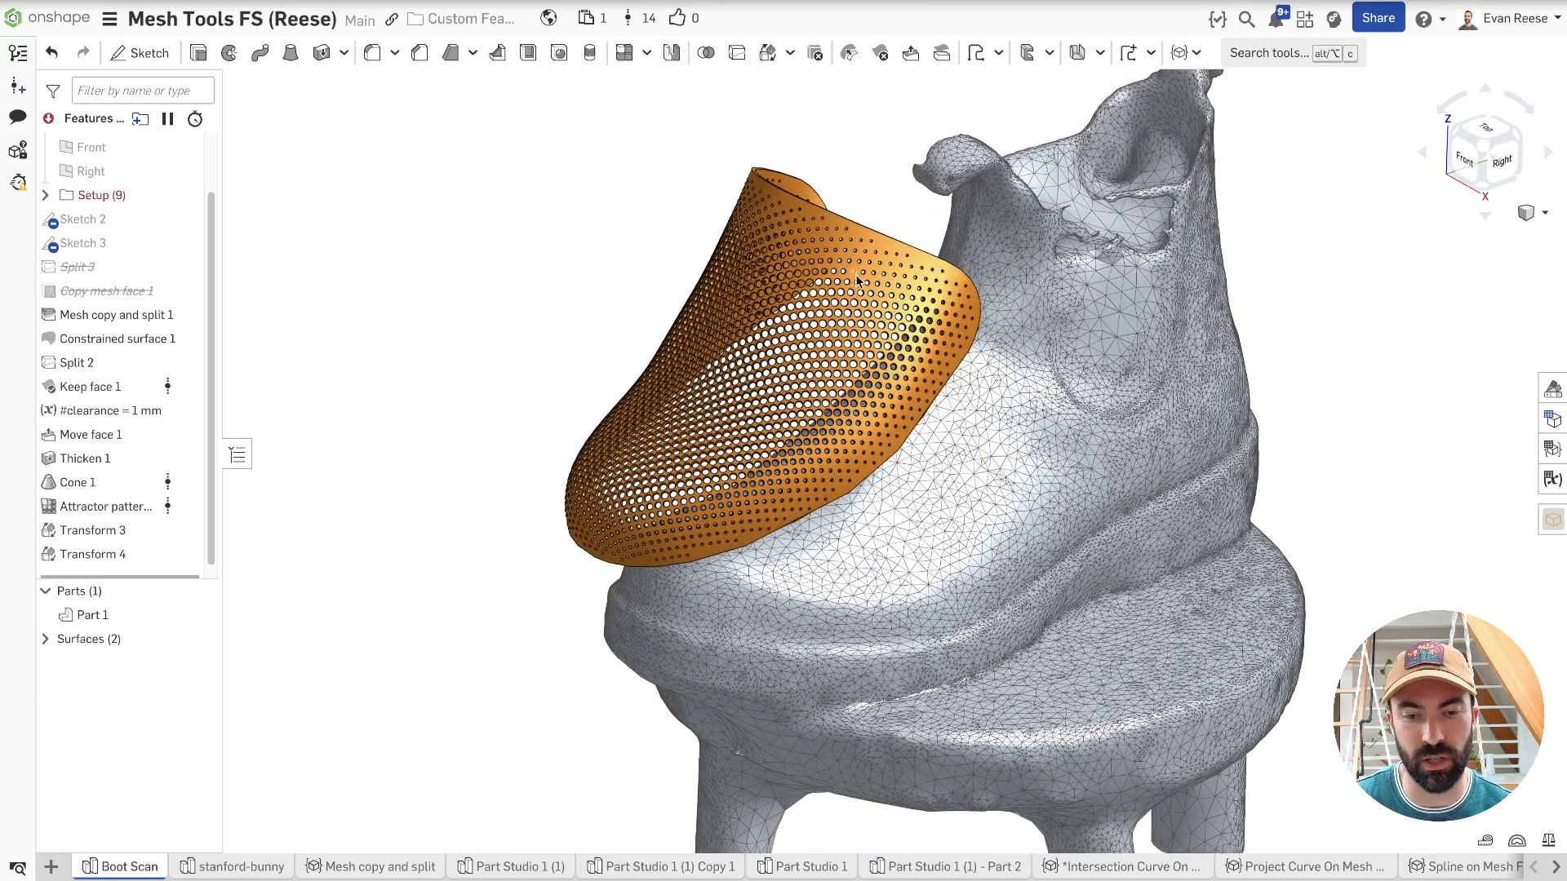
scroll(888, 232, up, 3)
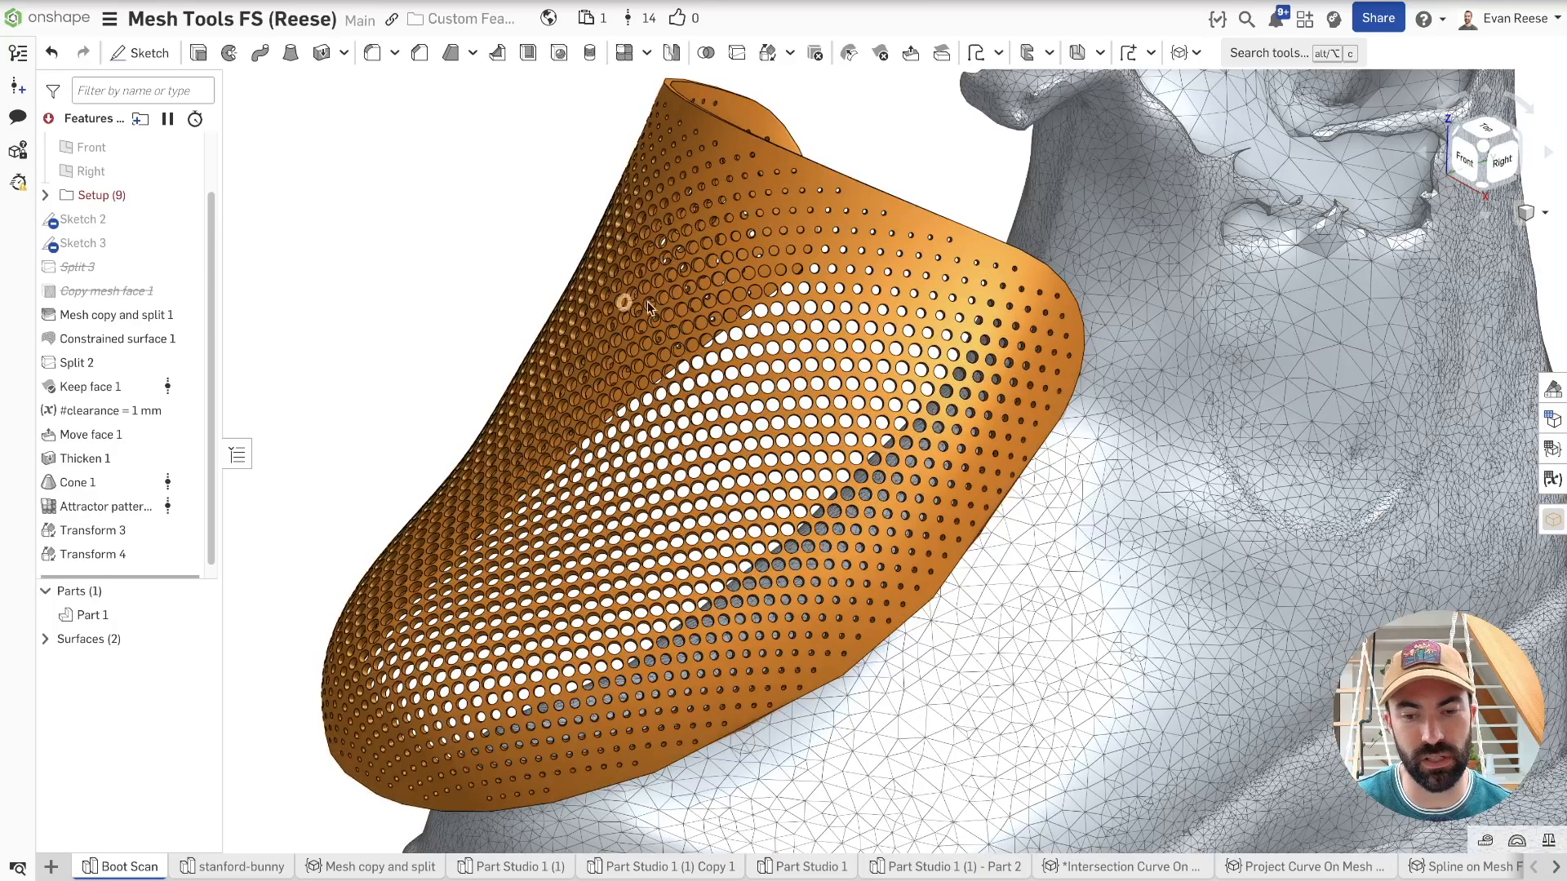
scroll(648, 301, down, 5)
right_drag(520, 311, 517, 310)
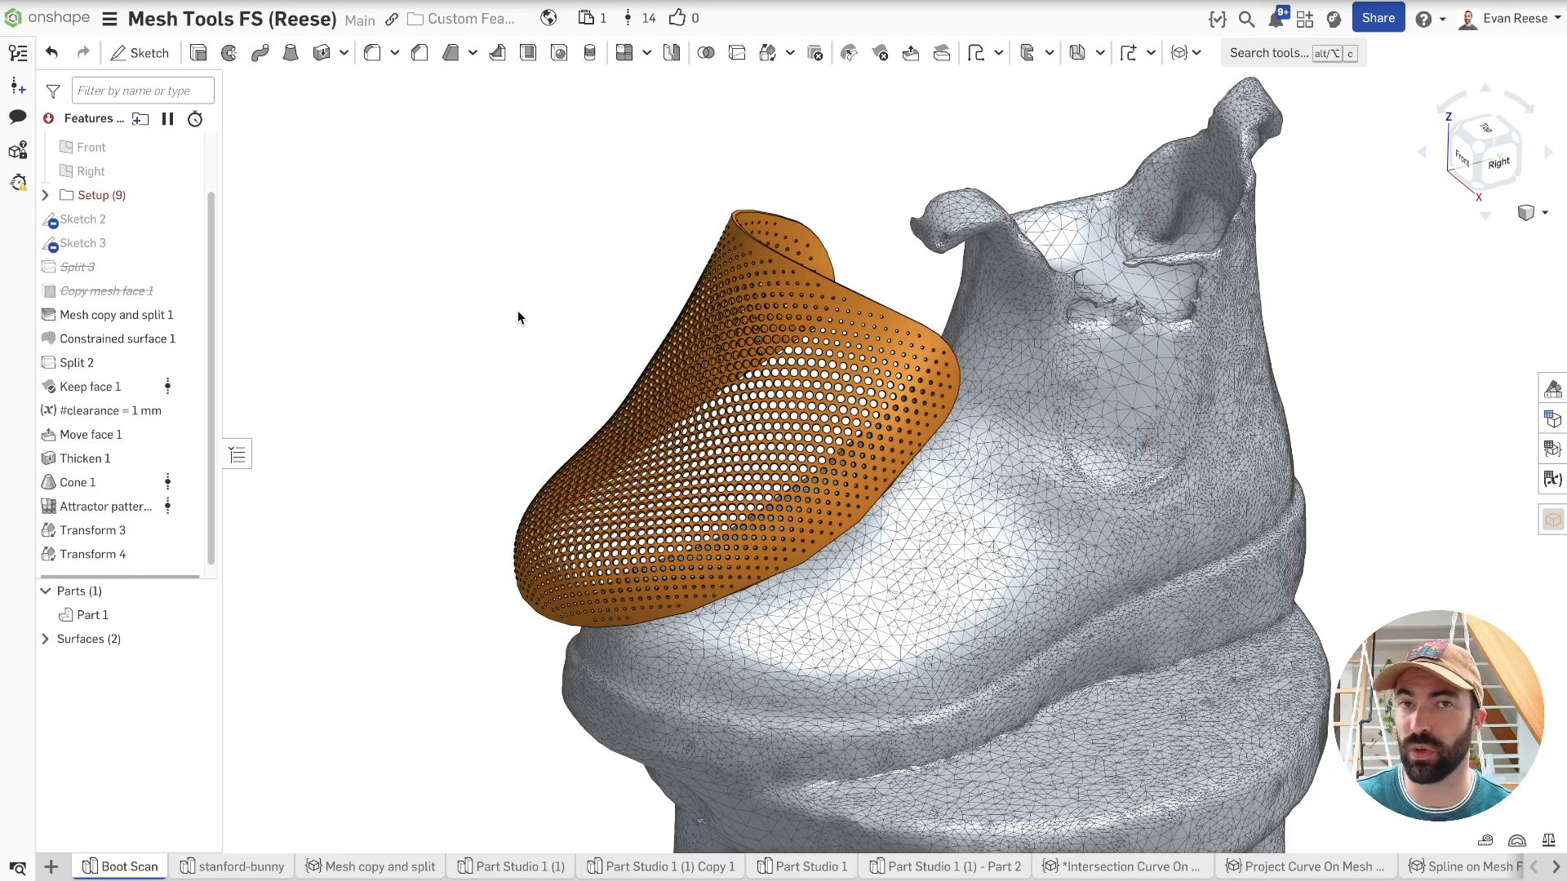
- Hide the orange perforated part so only the boot scan mesh is displayed
key(y)
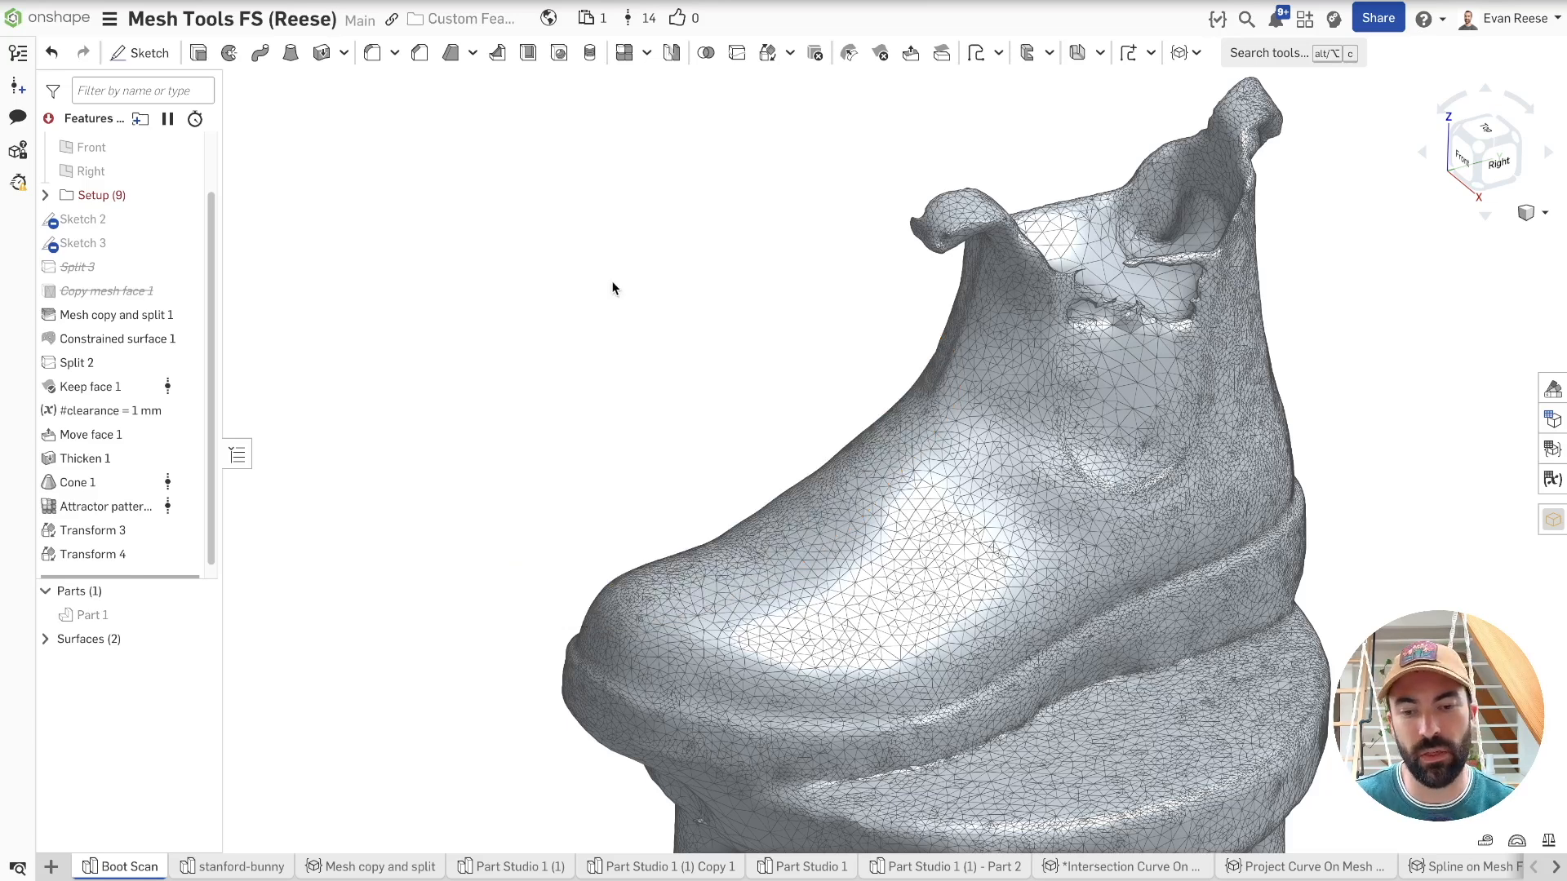
scroll(988, 502, down, 5)
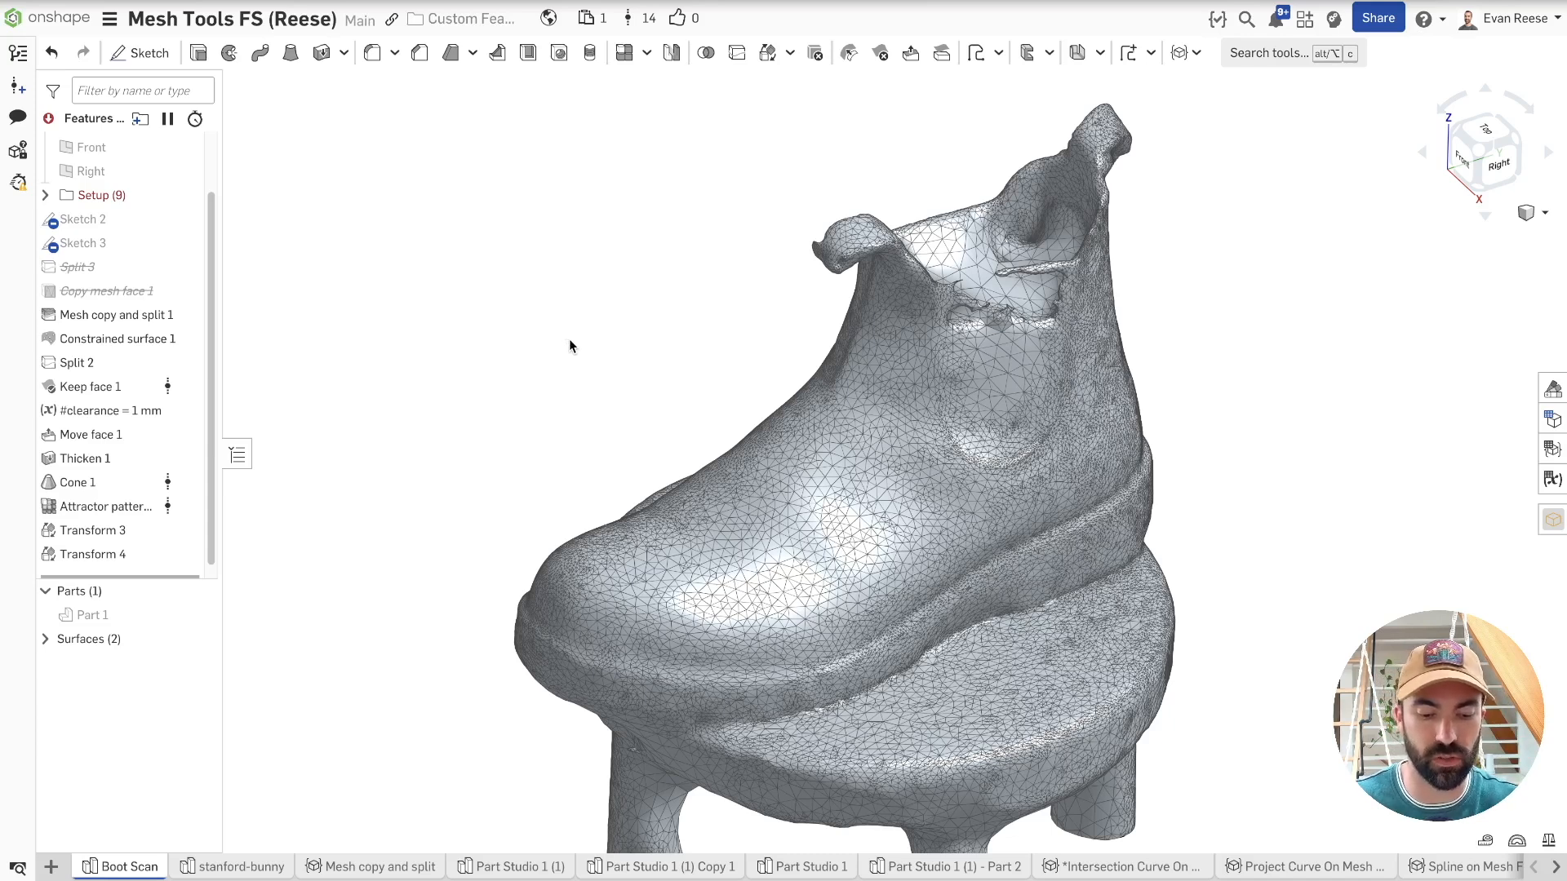
- Start a Spline on mesh feature through two mesh points above the sole on the boot's side
key(alt+c)
text(spline)
key(Escape)
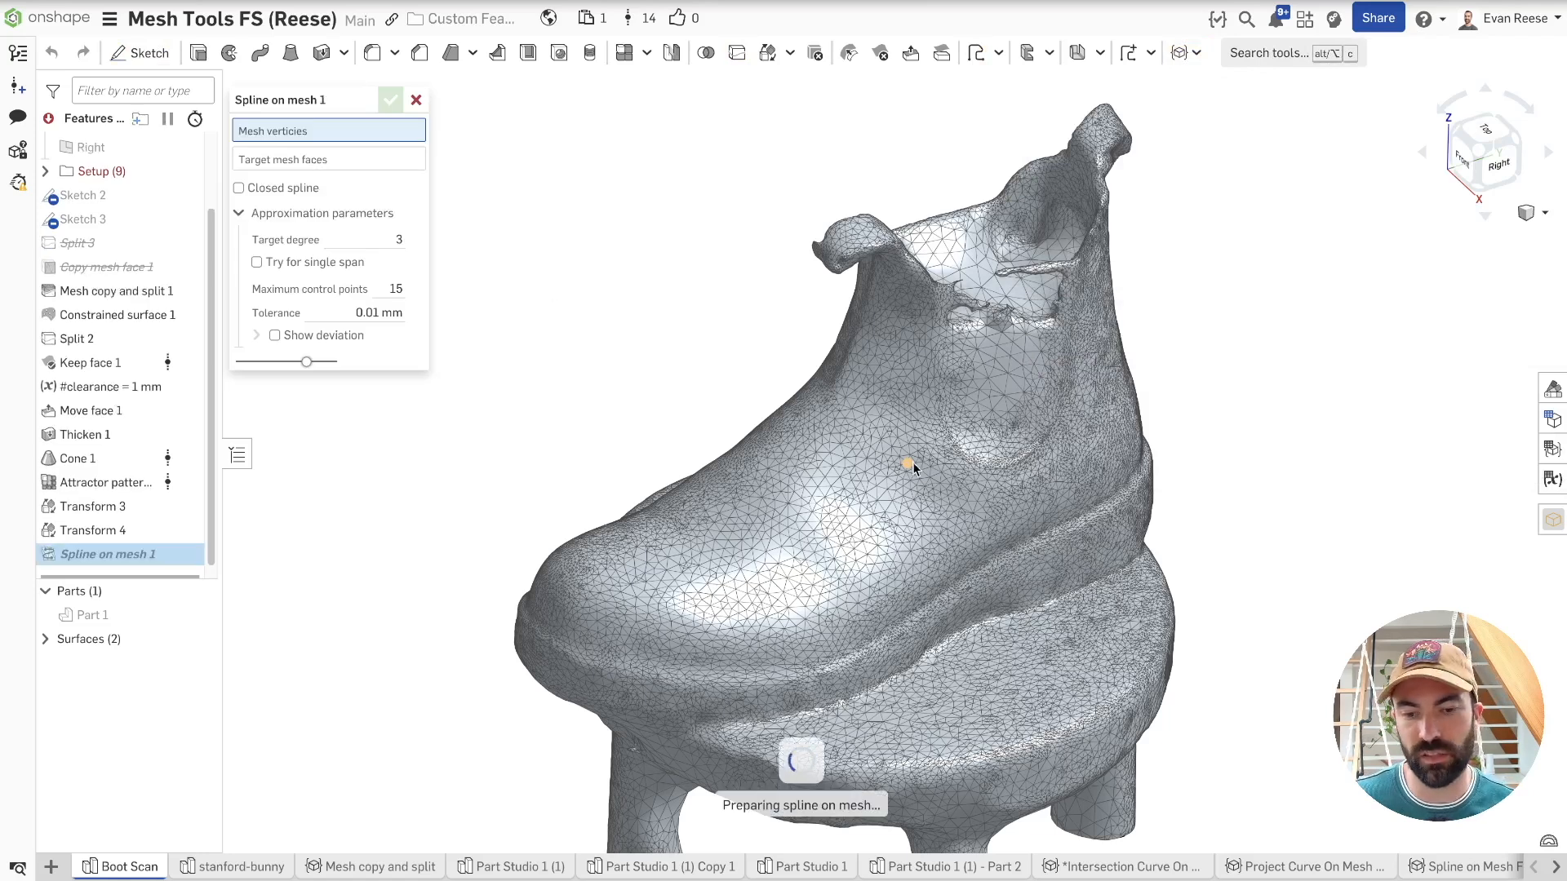
click(971, 559)
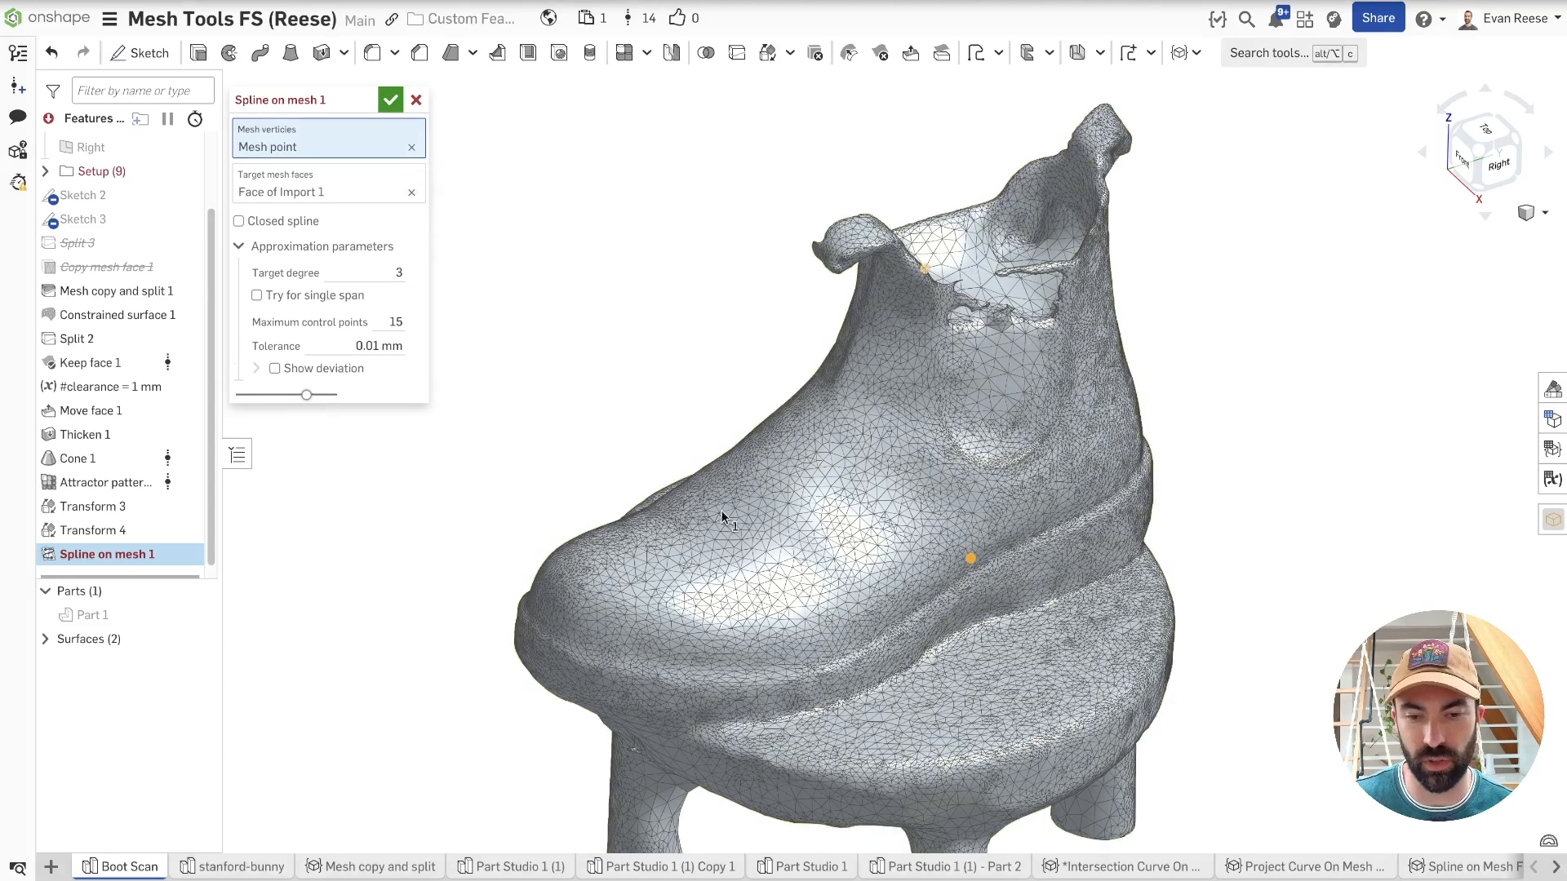
scroll(957, 555, down, 2)
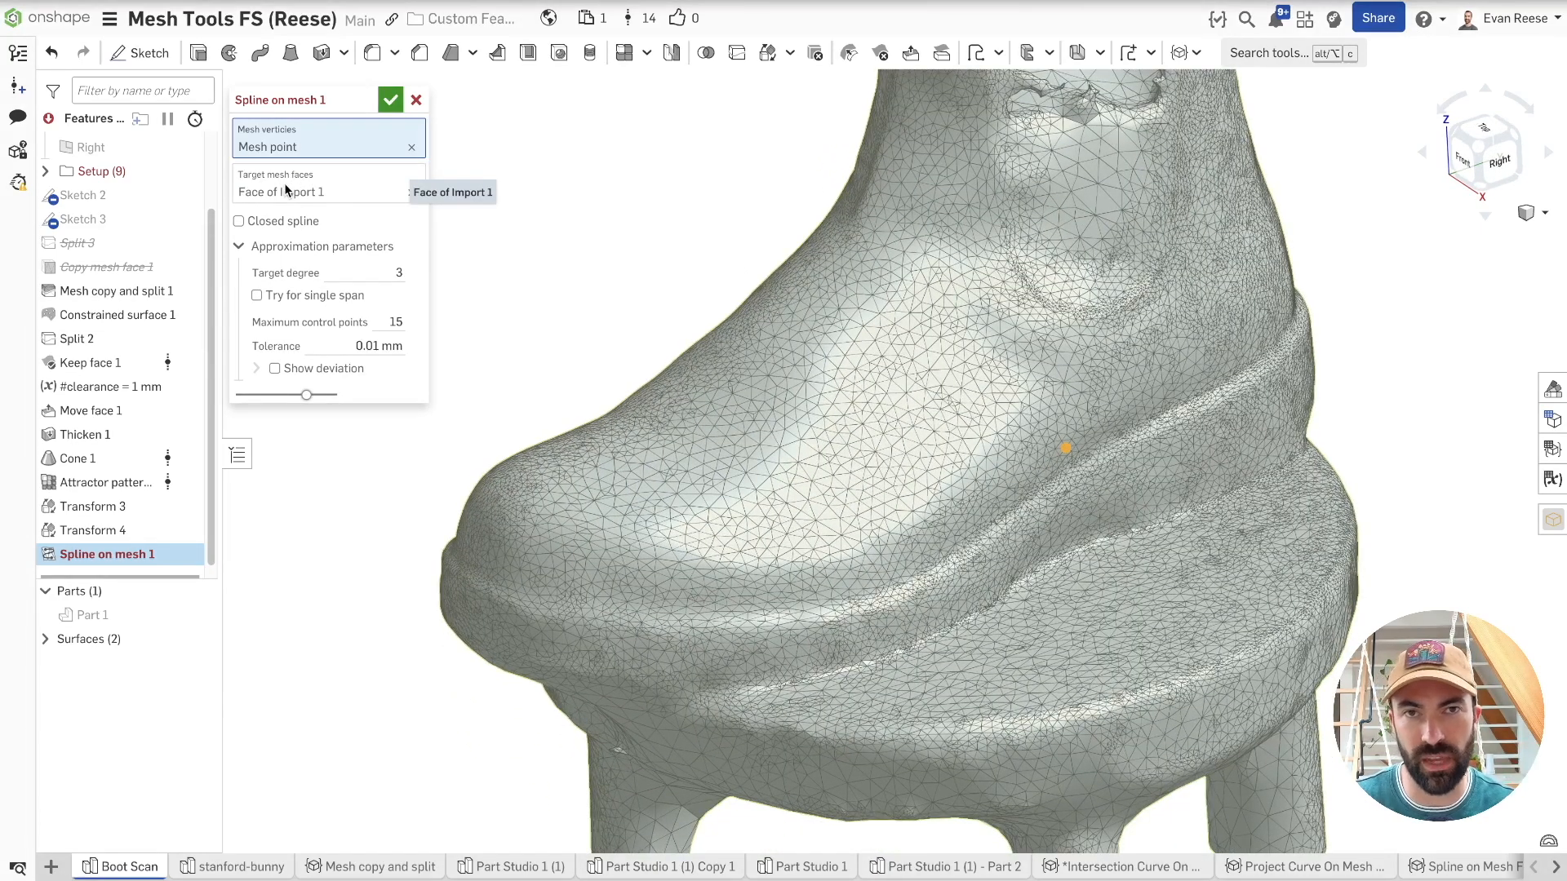
click(959, 523)
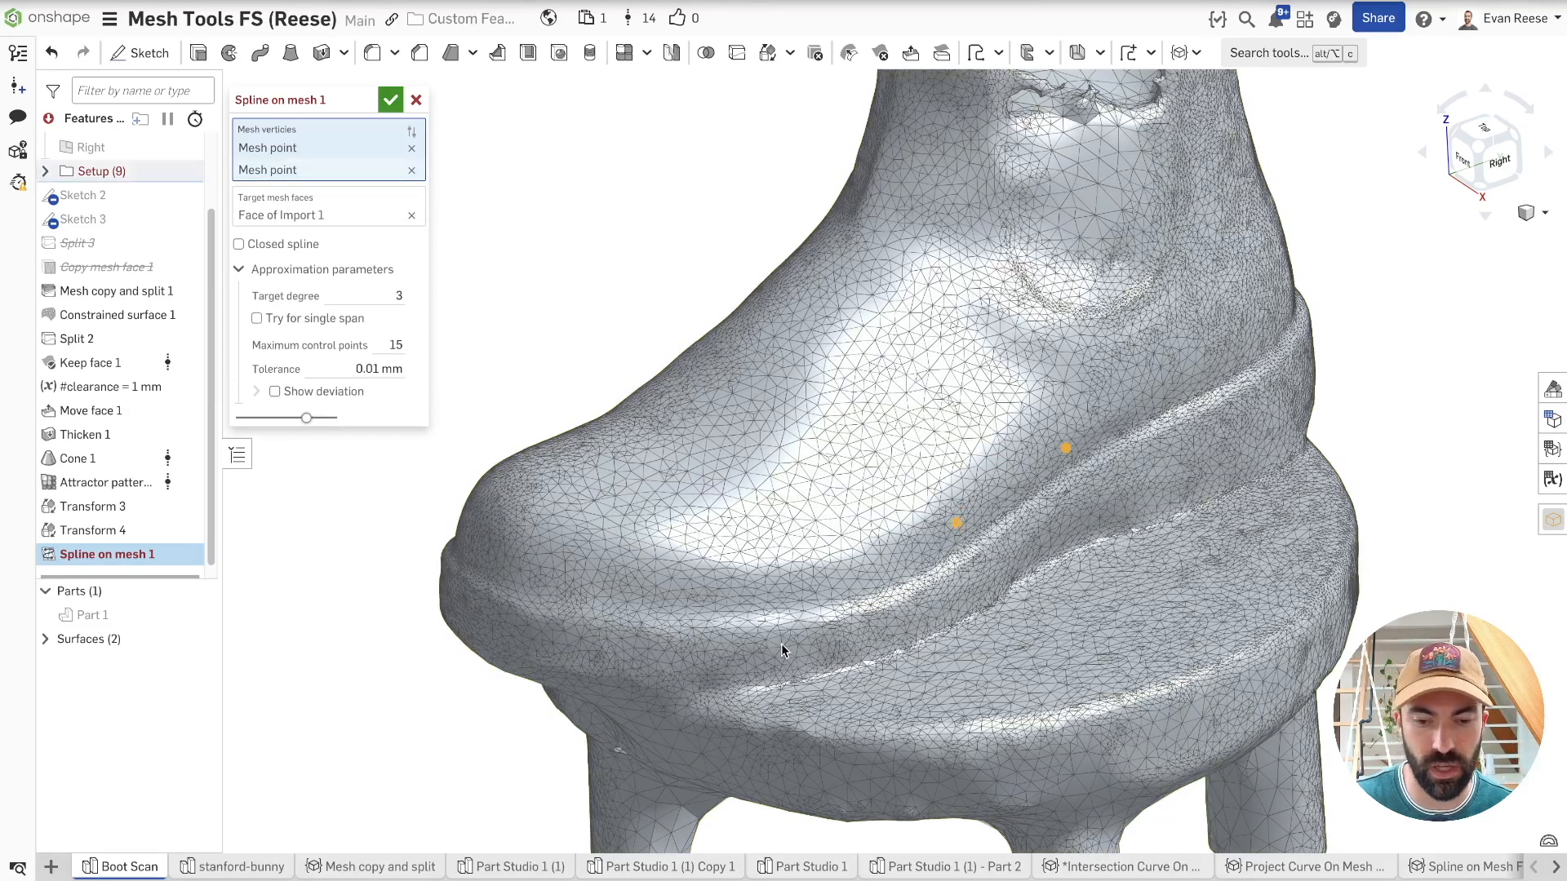
middle_drag(1030, 488, 1242, 448)
scroll(1241, 448, up, 3)
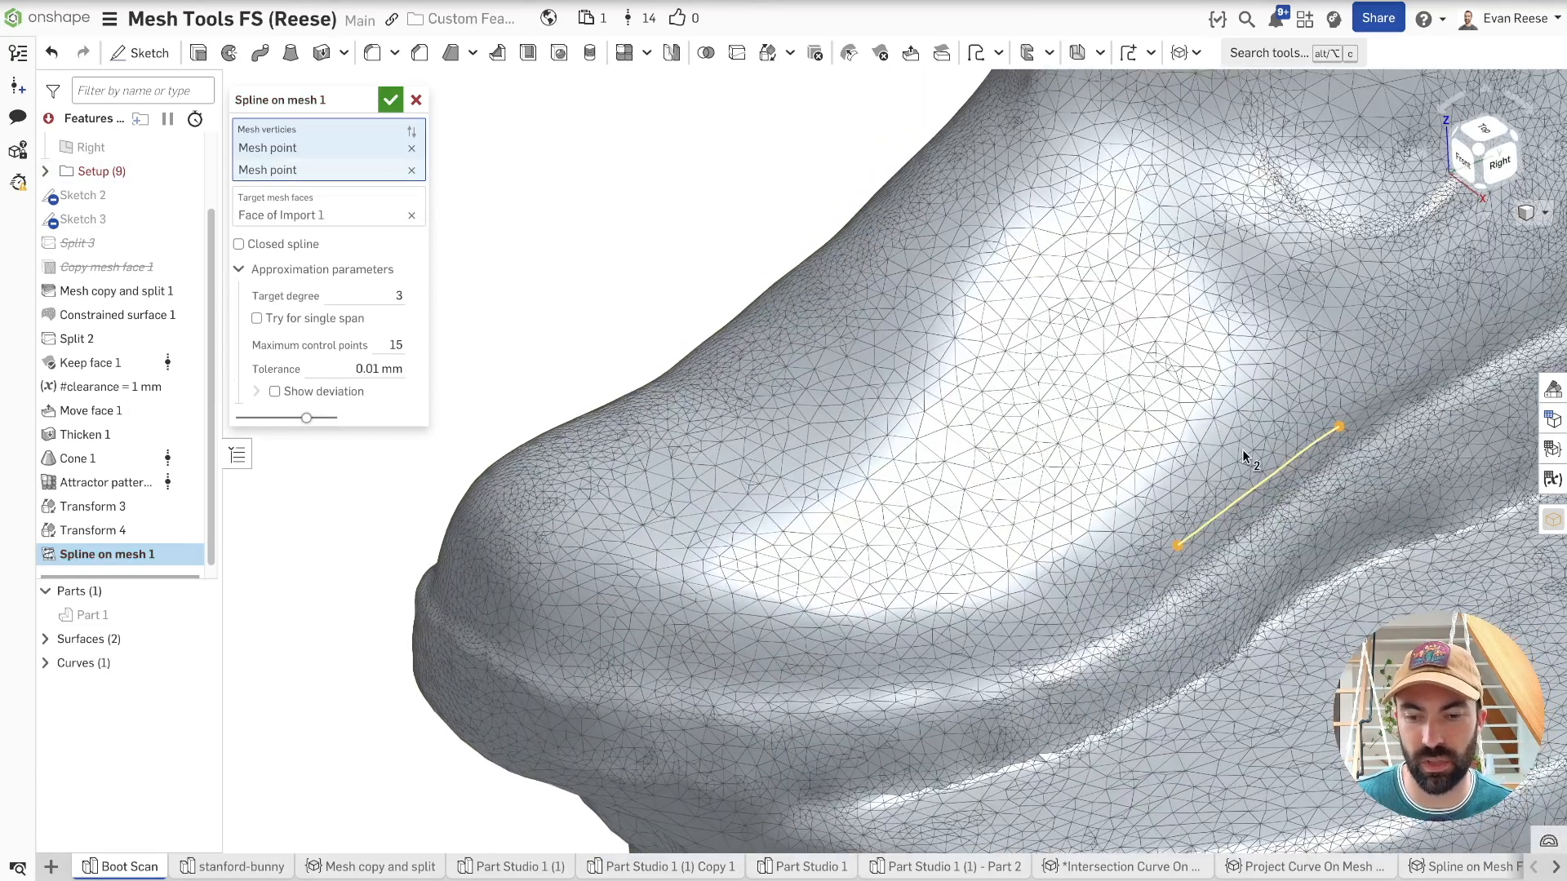
- Add seven more mesh points looping around the toe and over the upper, and make the spline closed
click(987, 634)
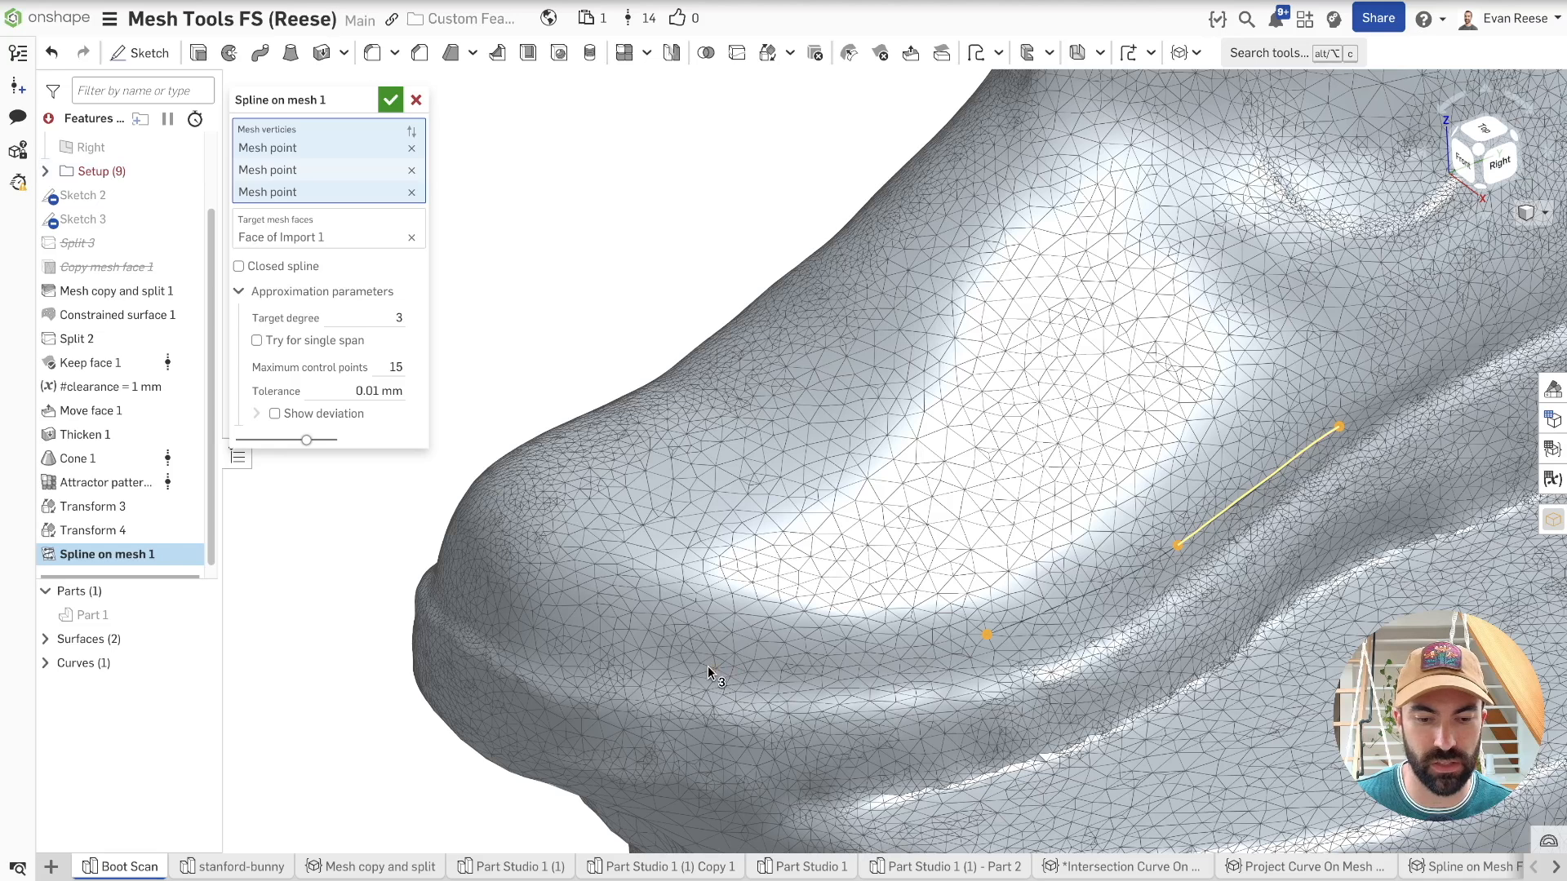
click(680, 653)
click(563, 577)
click(673, 479)
click(953, 315)
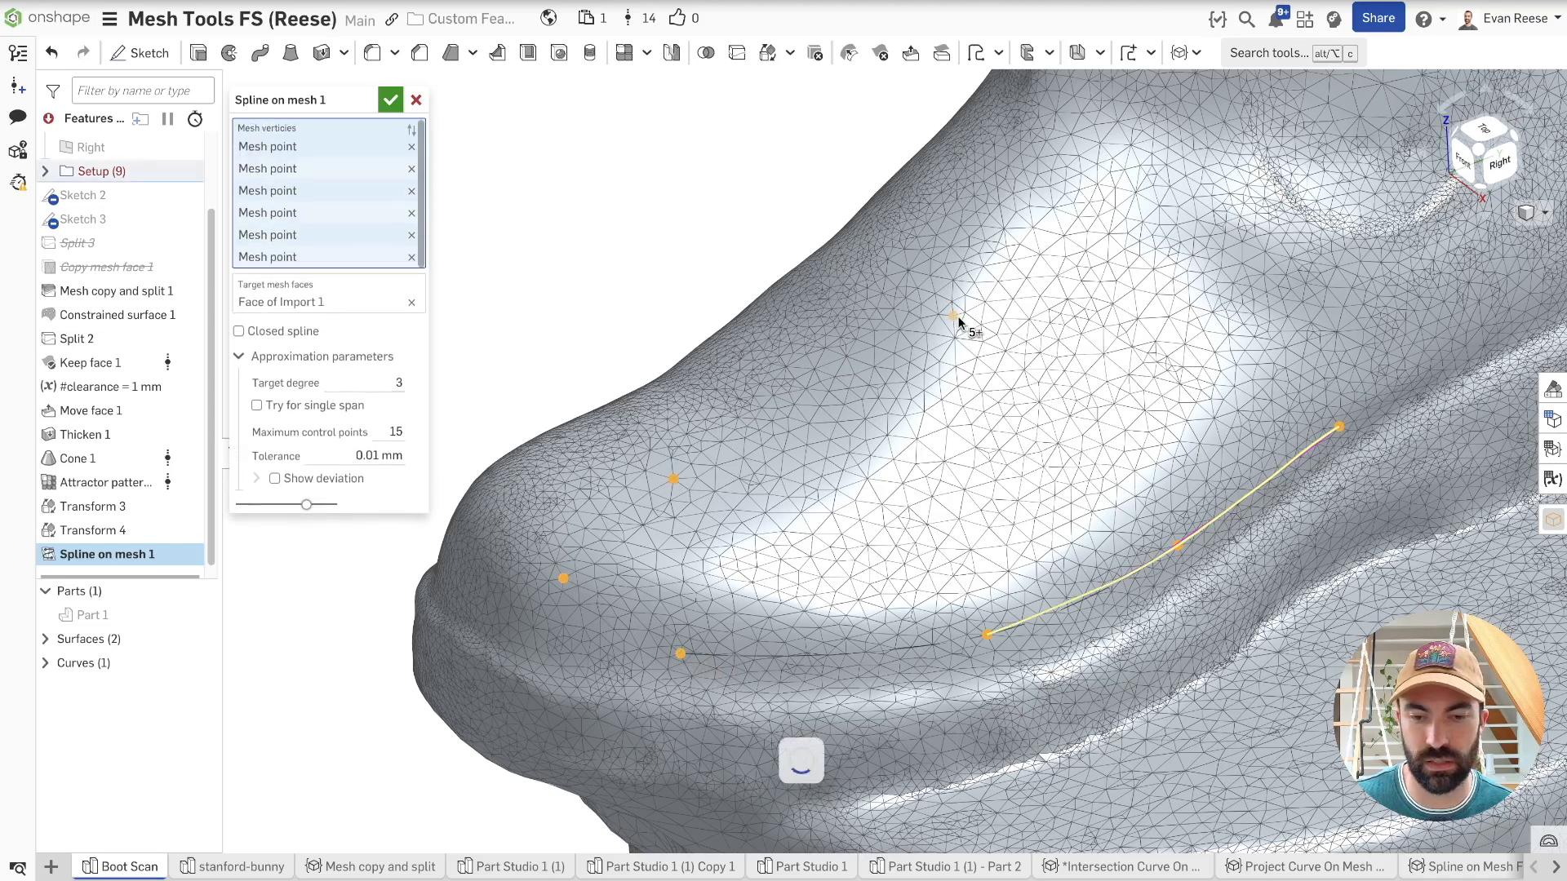
click(1202, 273)
click(1304, 301)
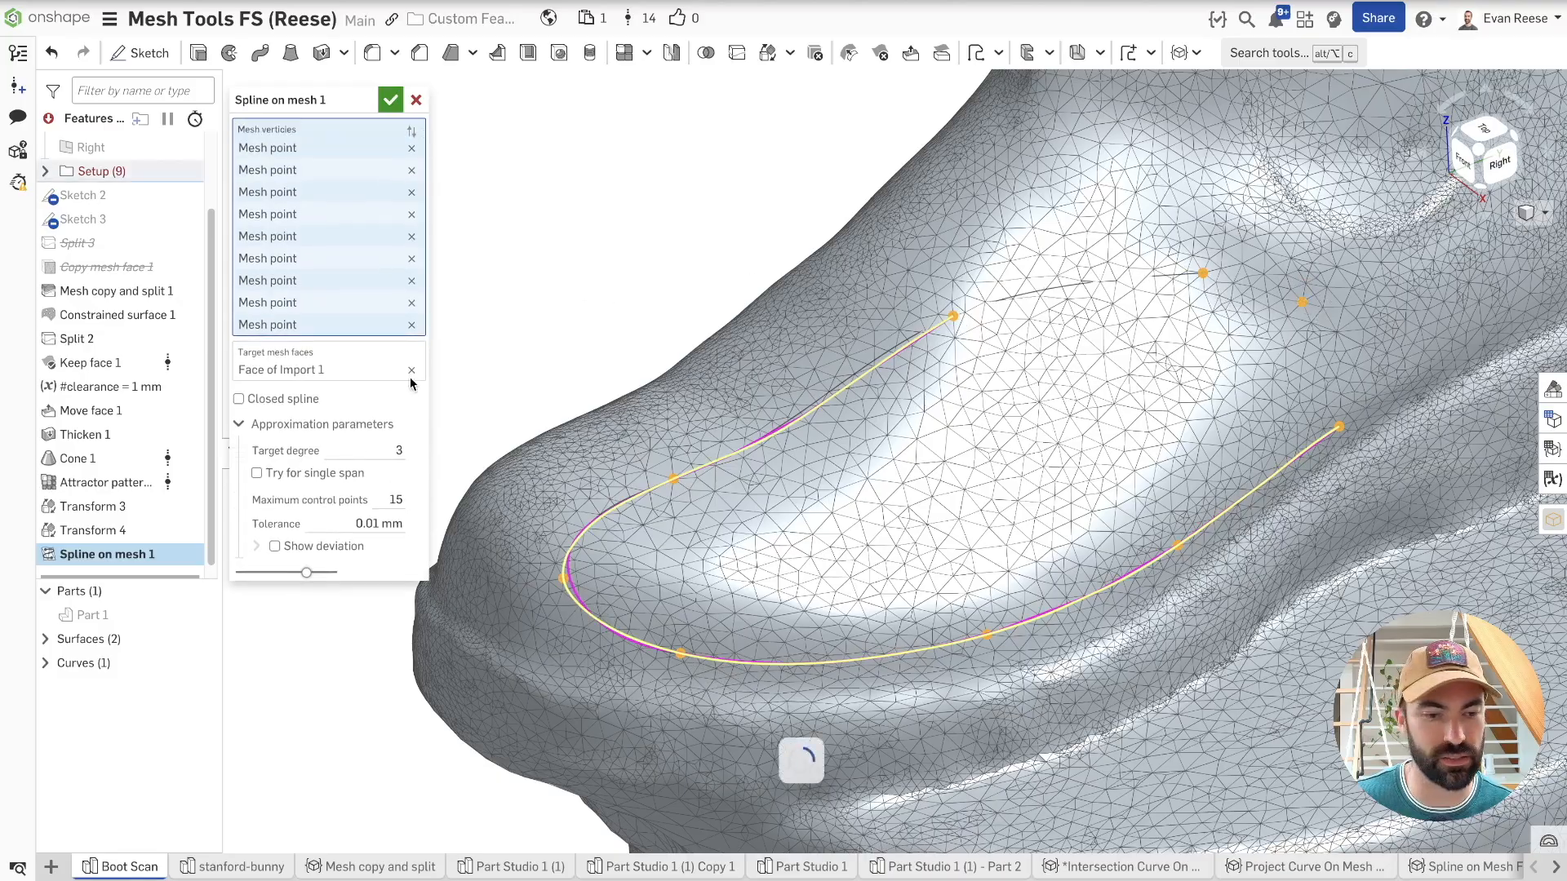
click(303, 381)
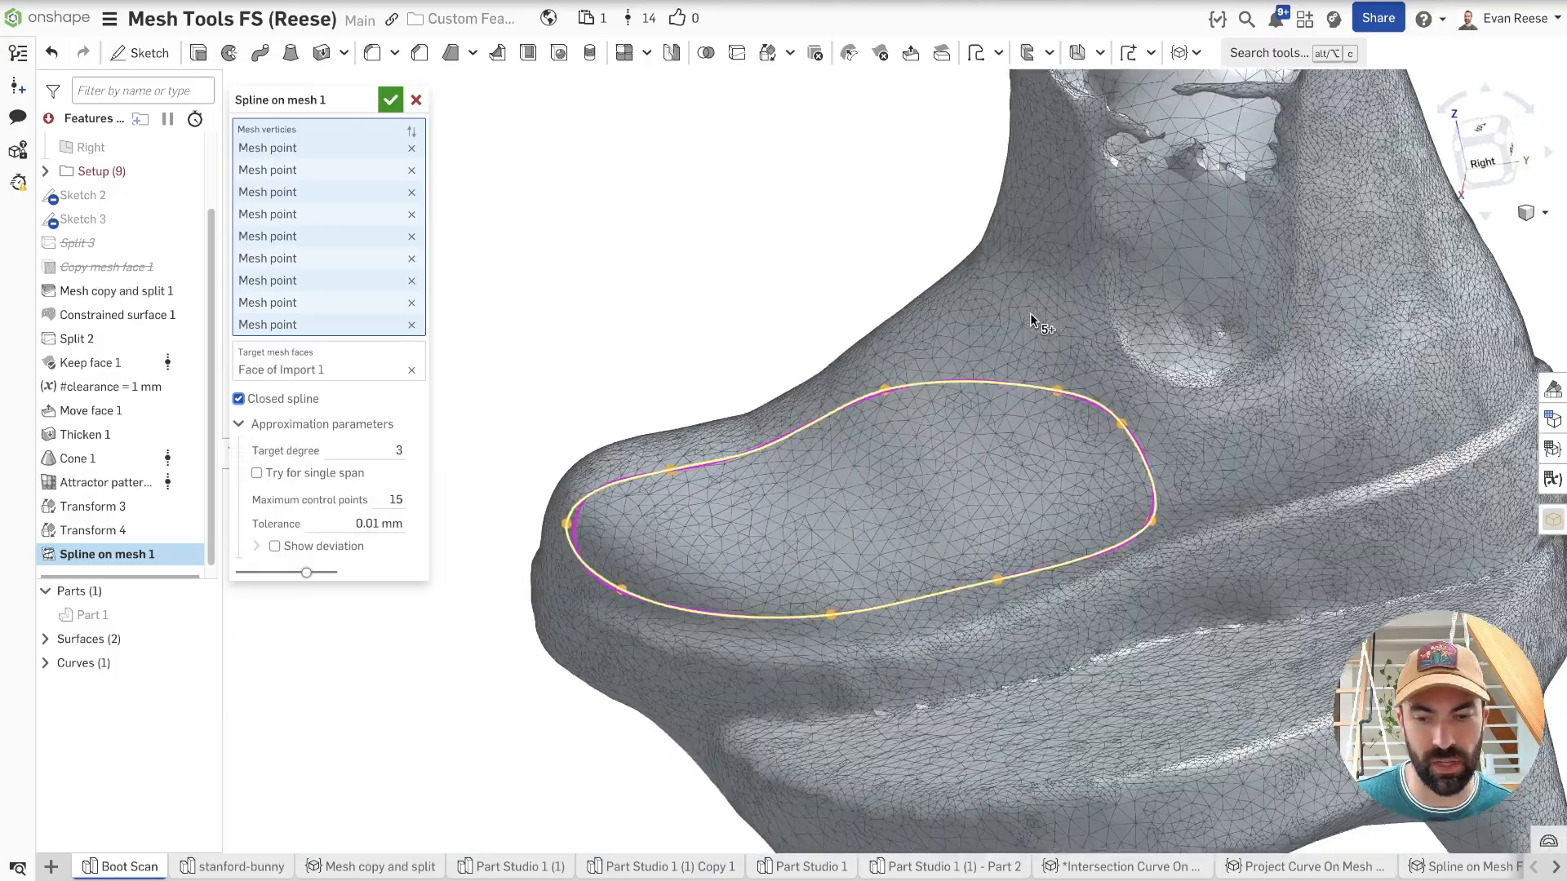
click(299, 426)
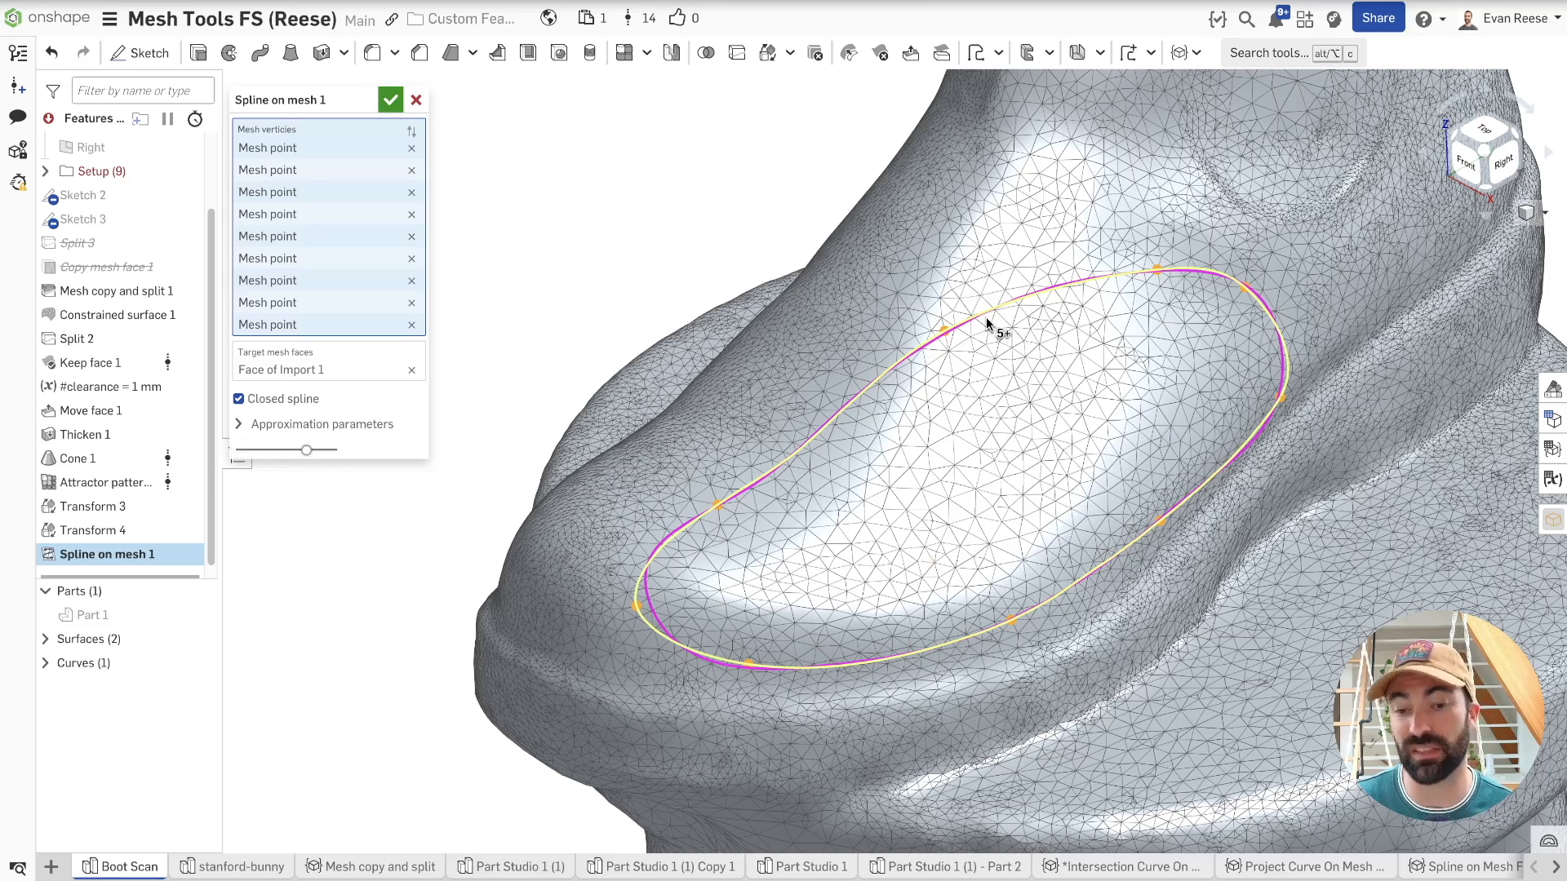
click(300, 425)
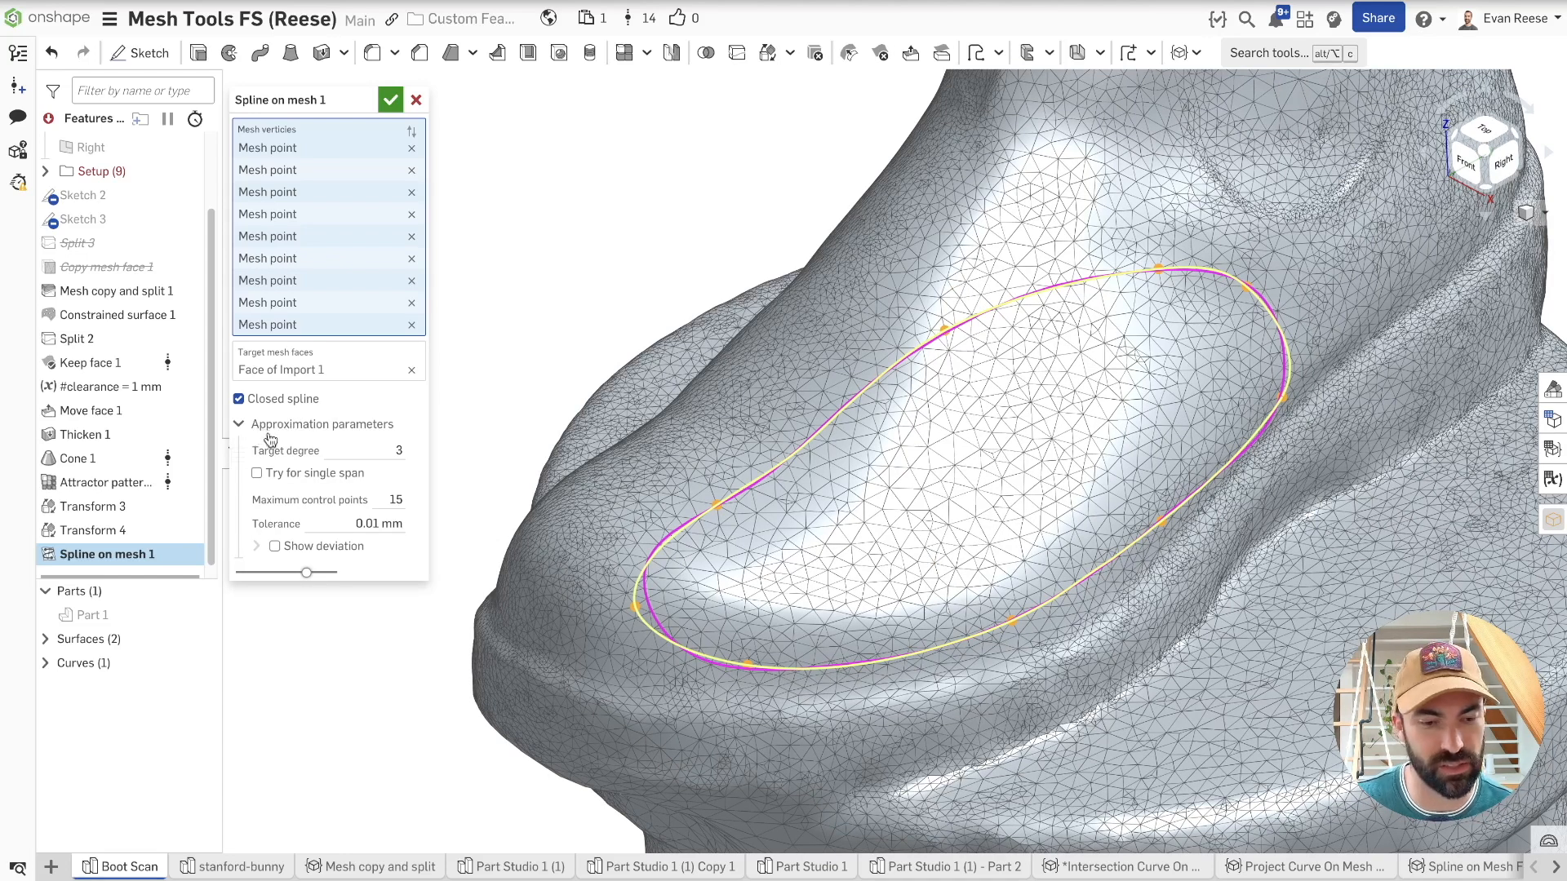
click(273, 428)
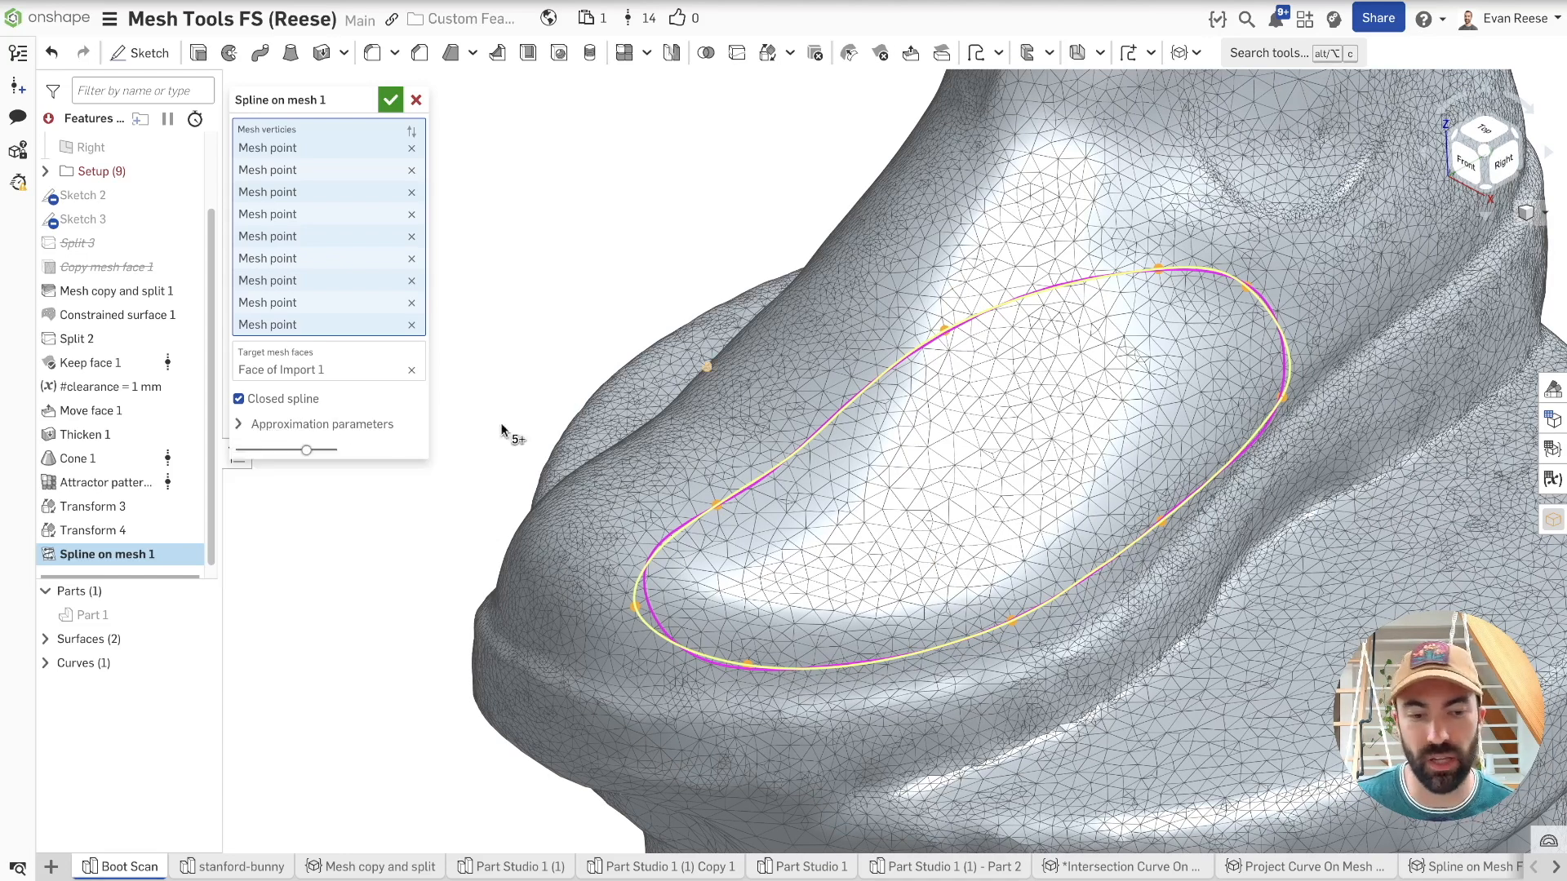
click(315, 426)
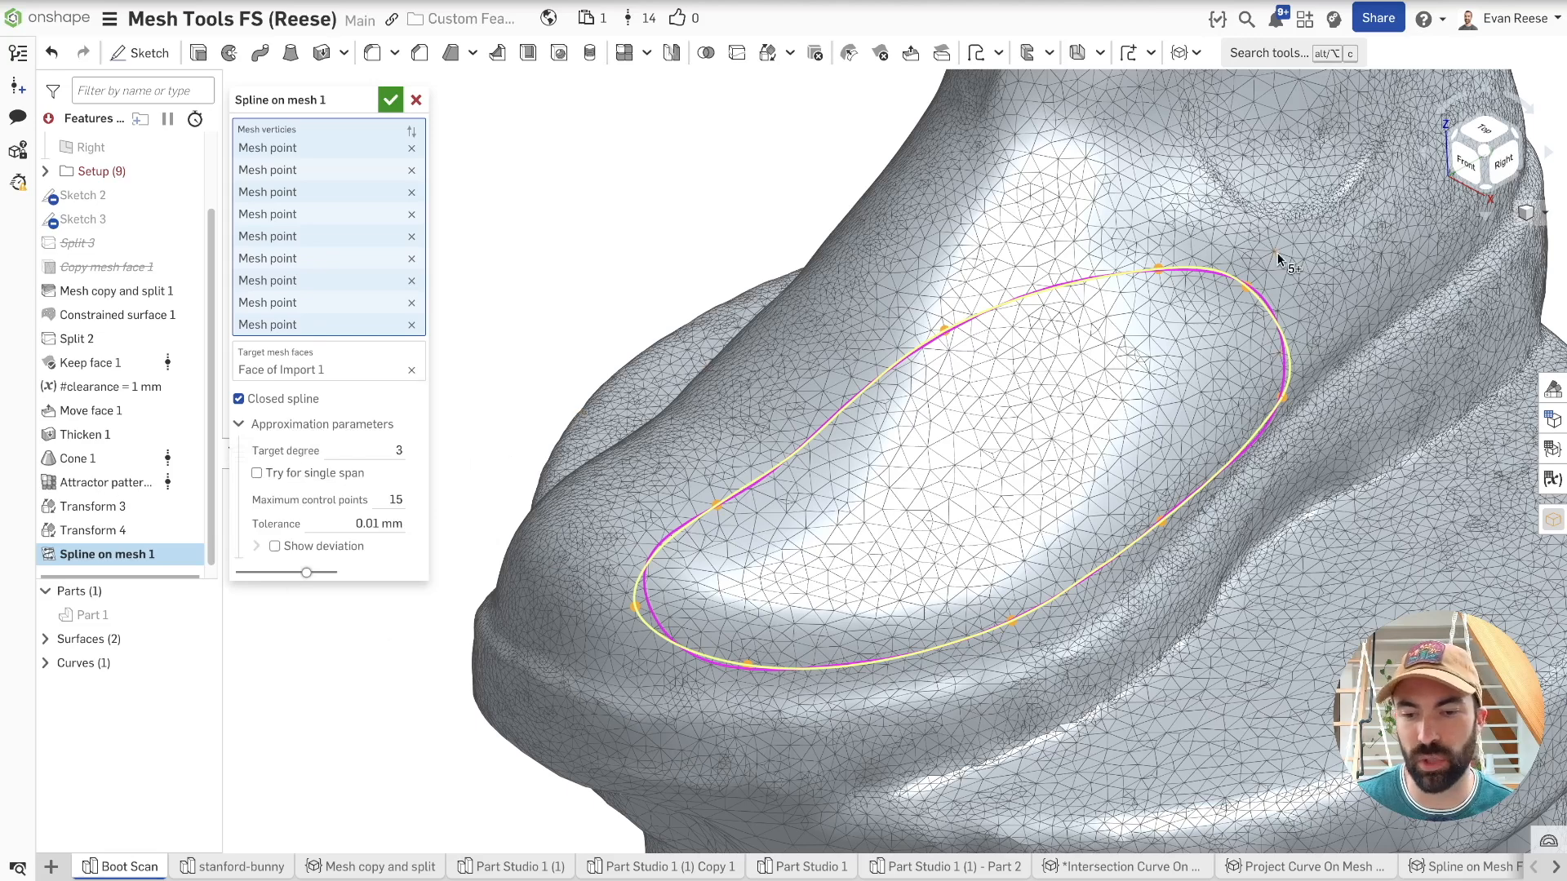
click(310, 424)
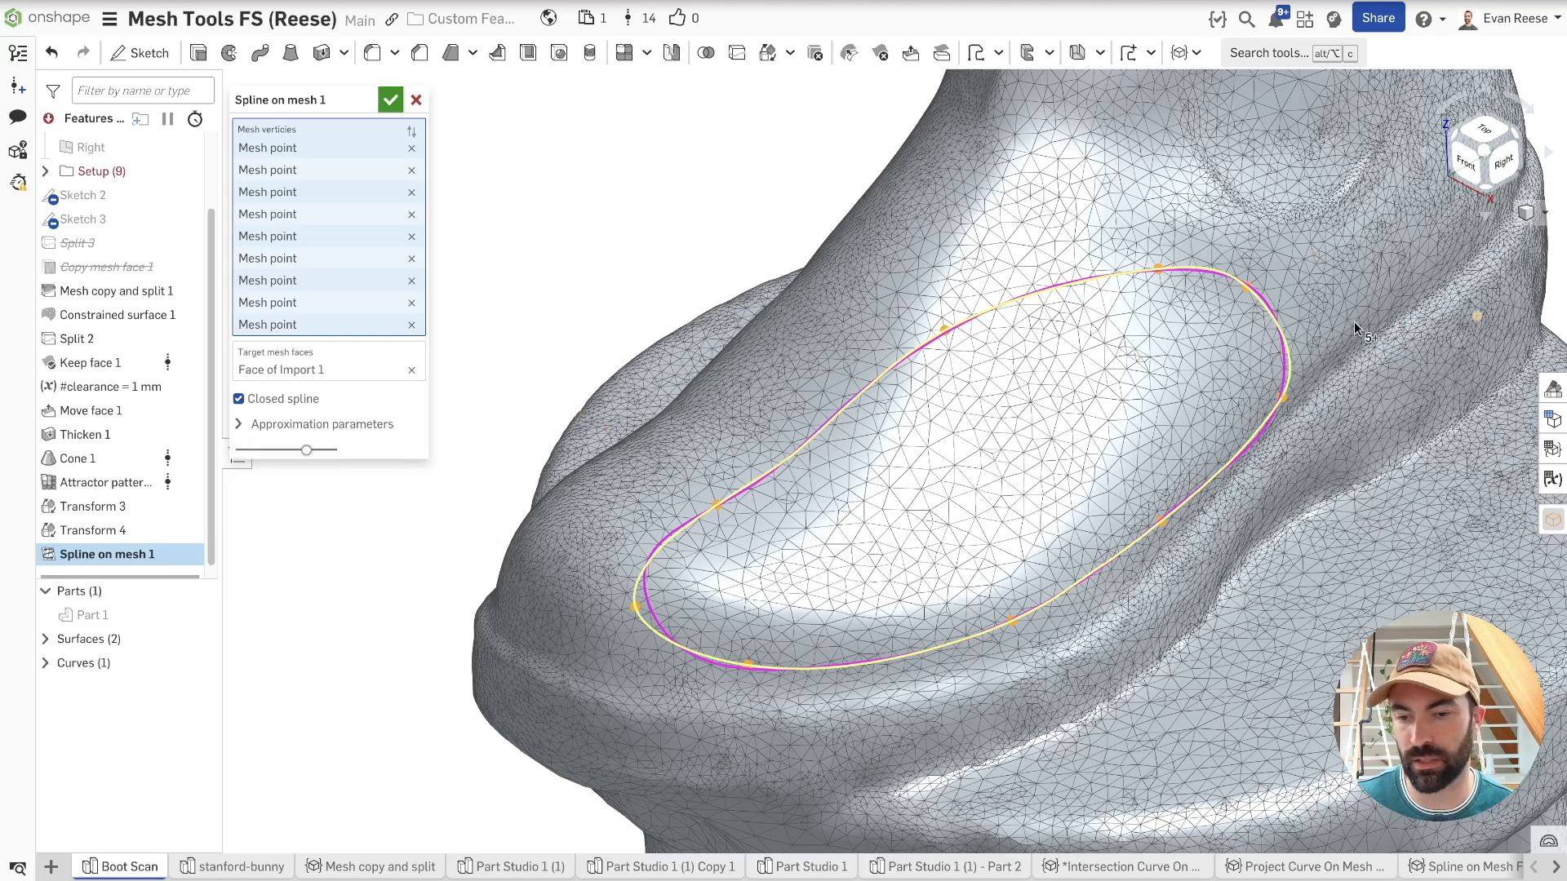
- Compare the yellow spline with the magenta curve at close range and check the spline's maximum deviation
scroll(1338, 319, up, 6)
scroll(1290, 343, up, 1)
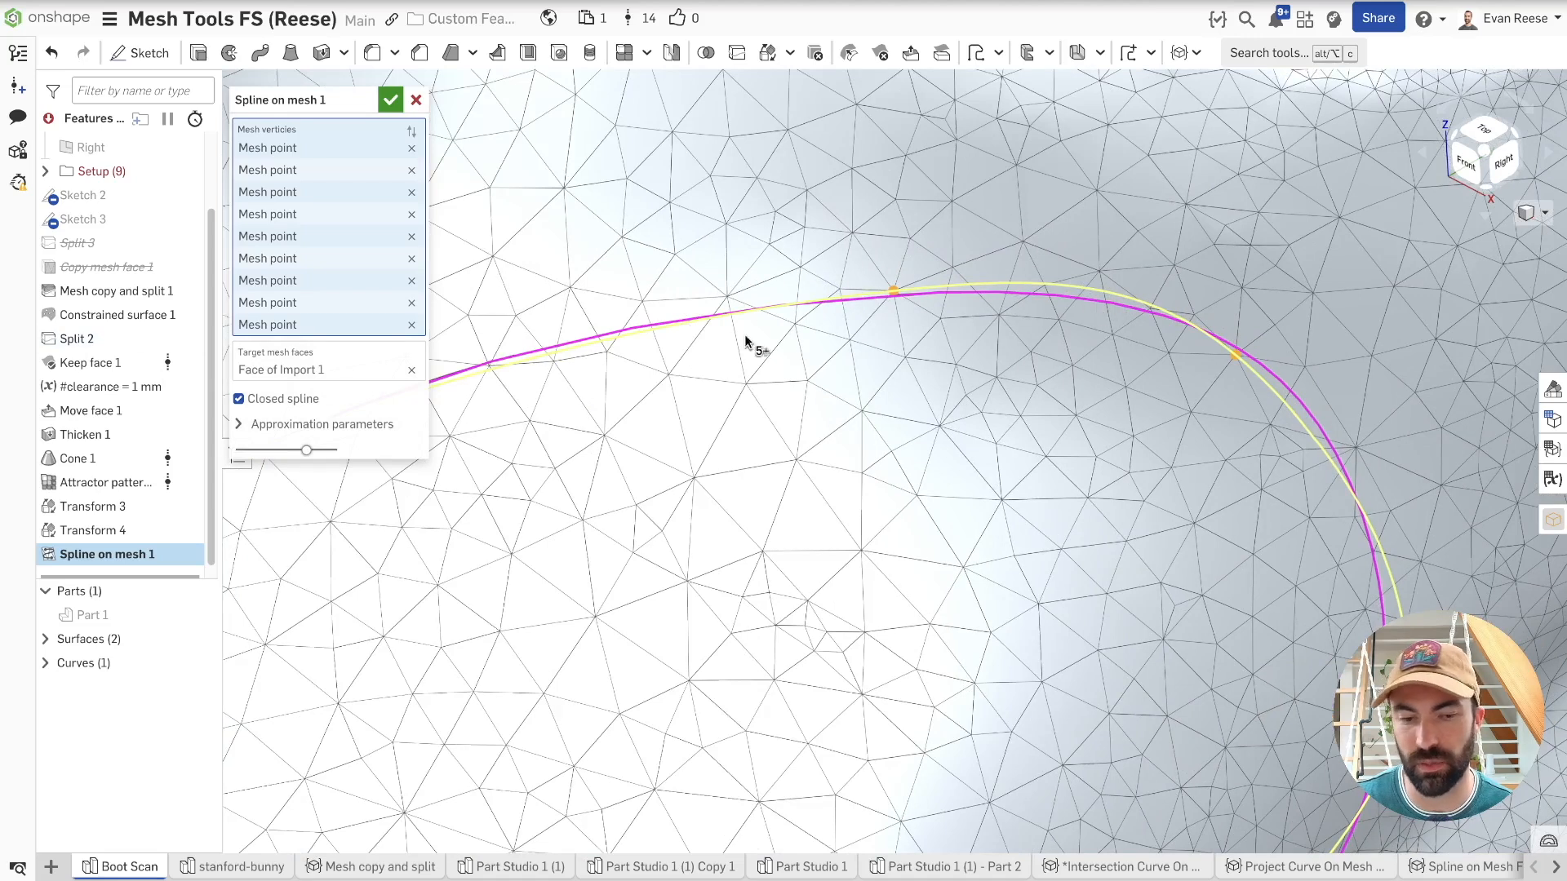
click(276, 425)
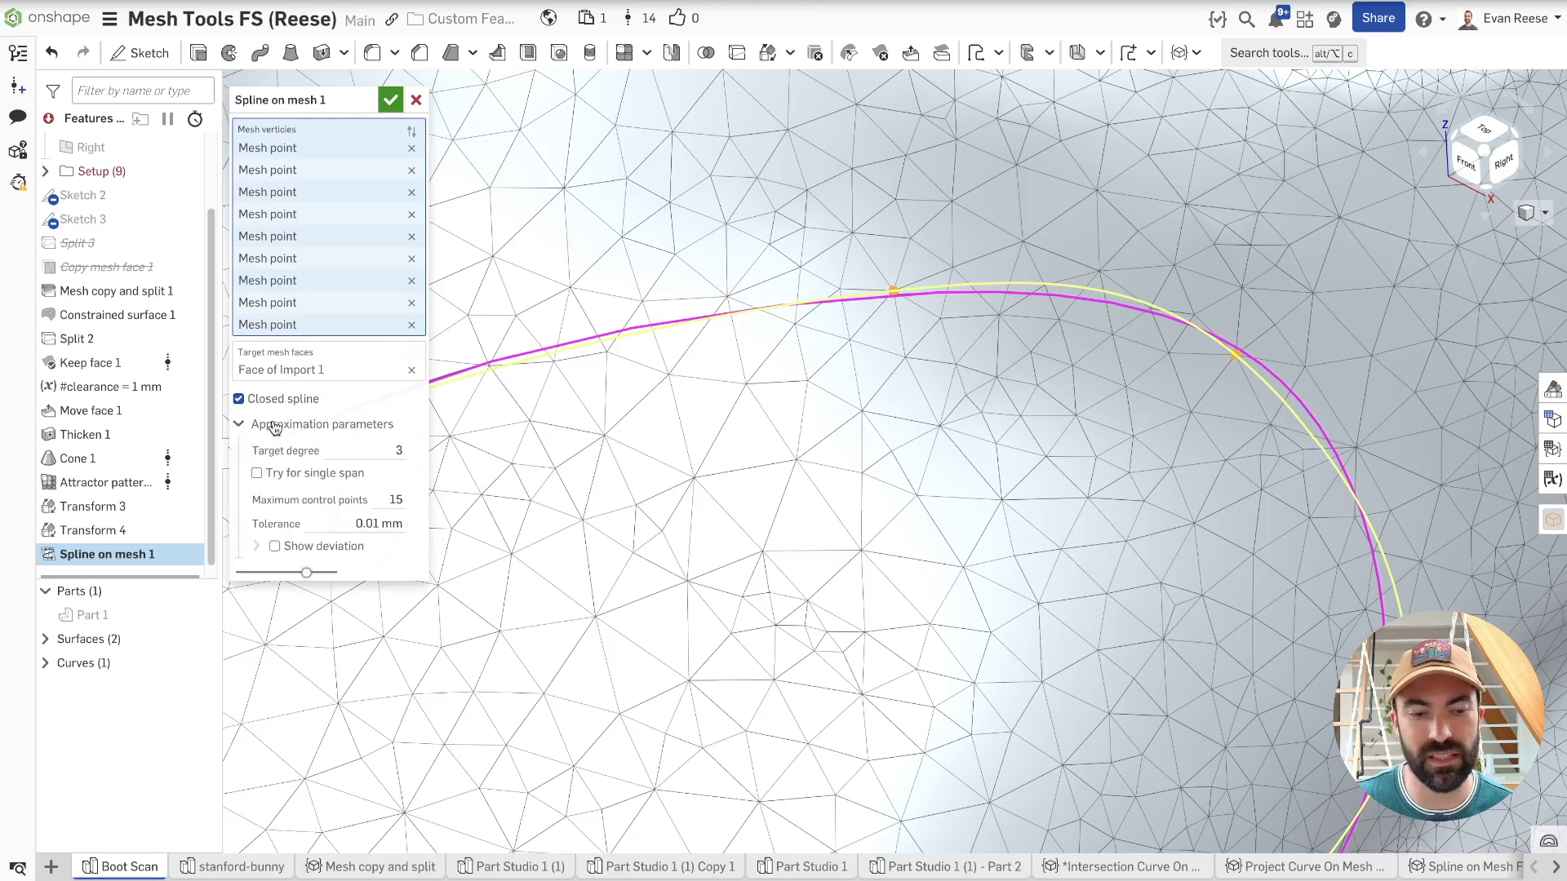
click(275, 548)
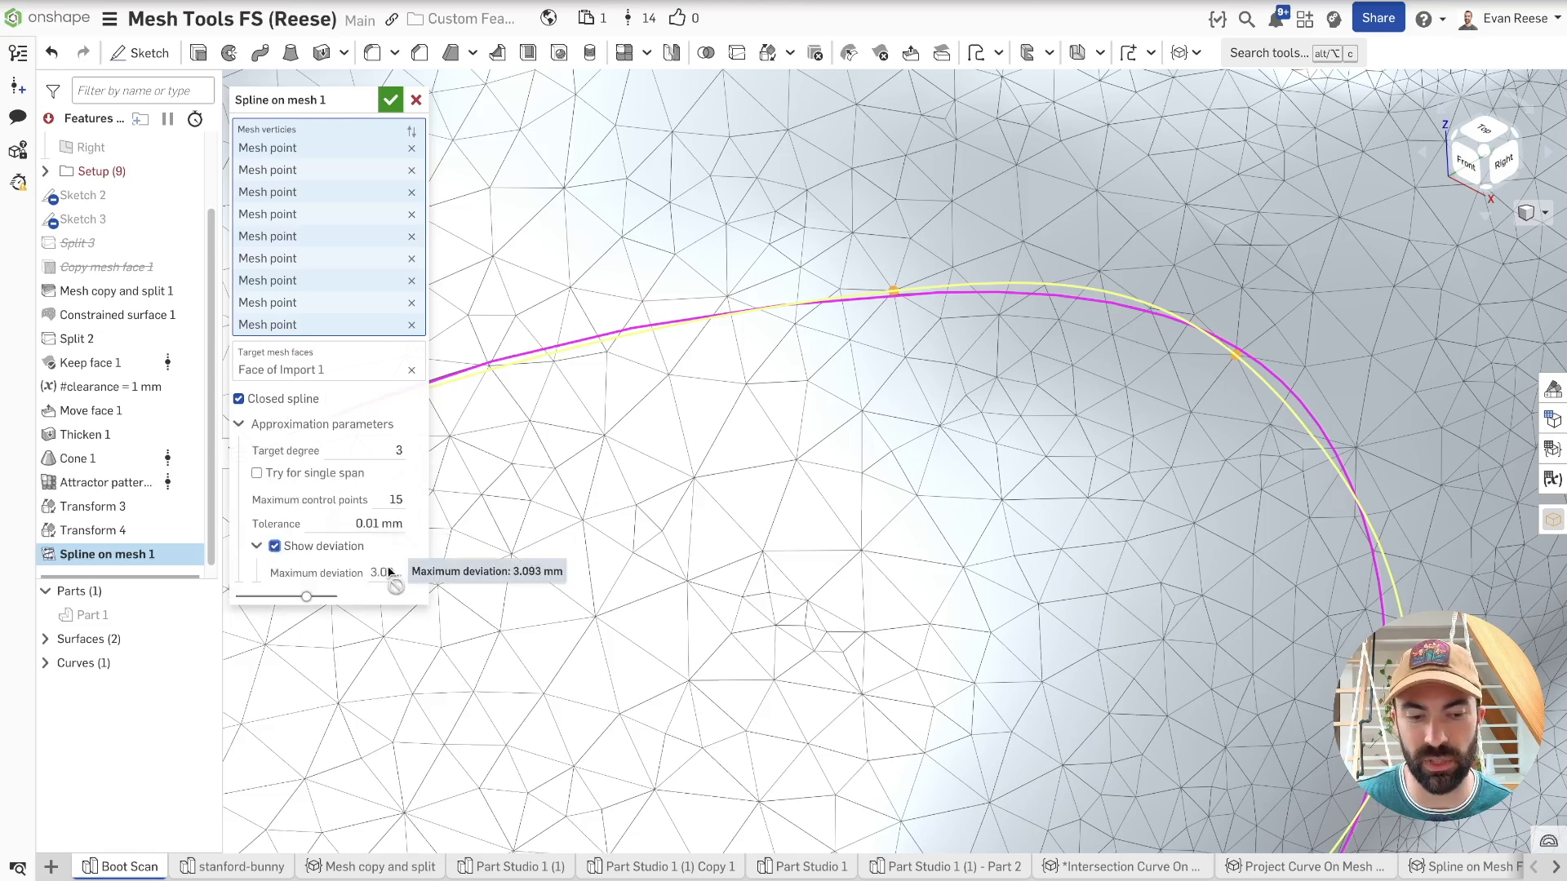
click(314, 546)
- Set the spline's maximum control points to 50 and accept the Spline on mesh feature
click(393, 497)
text(50)
key(Return)
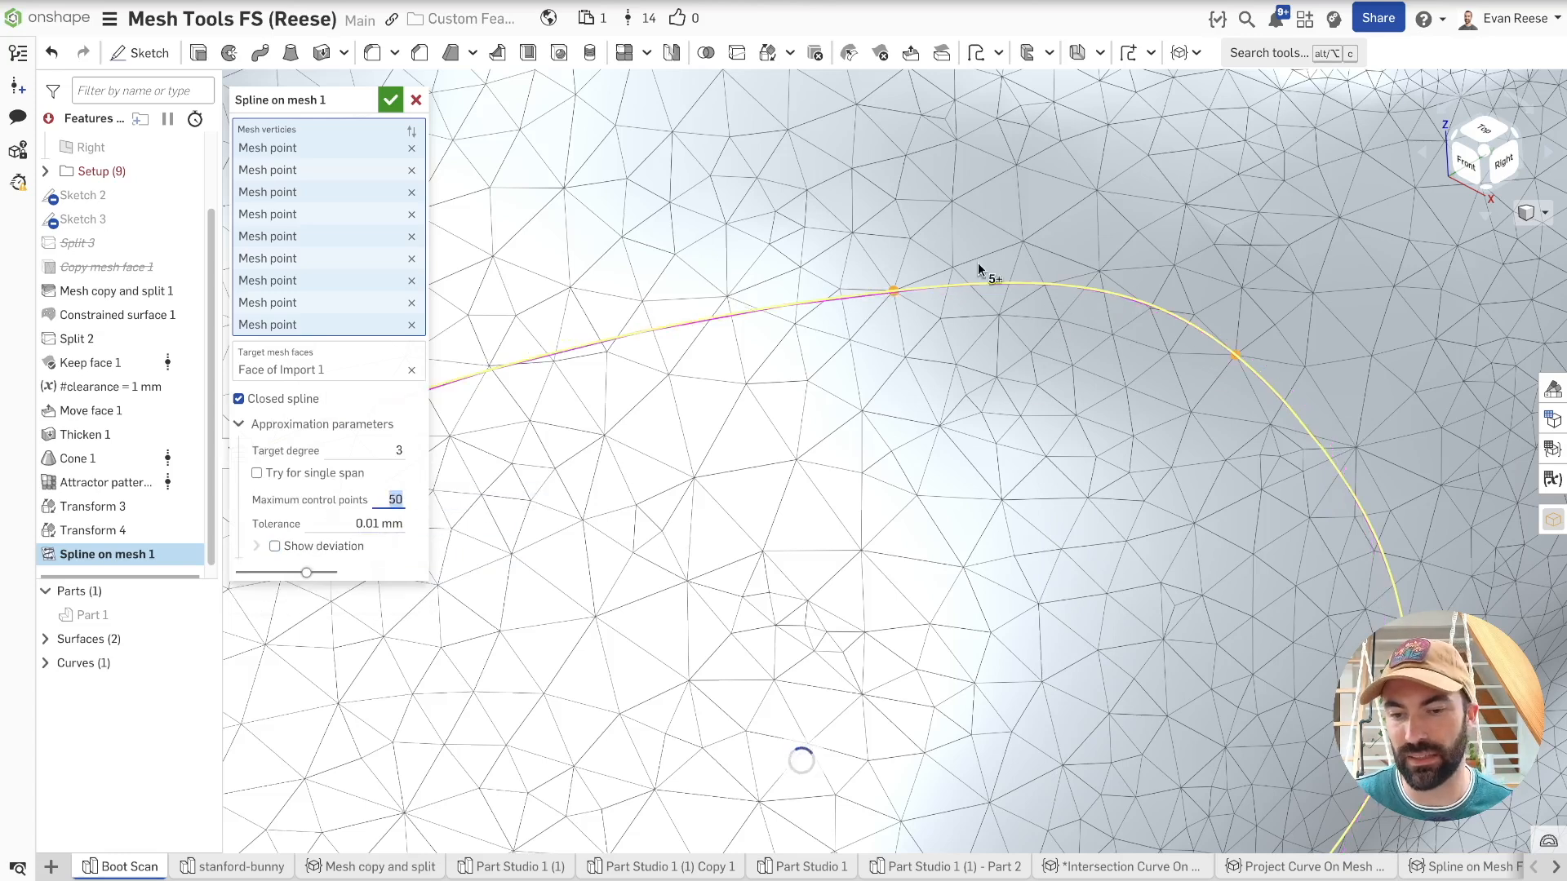
right_drag(885, 380, 938, 400)
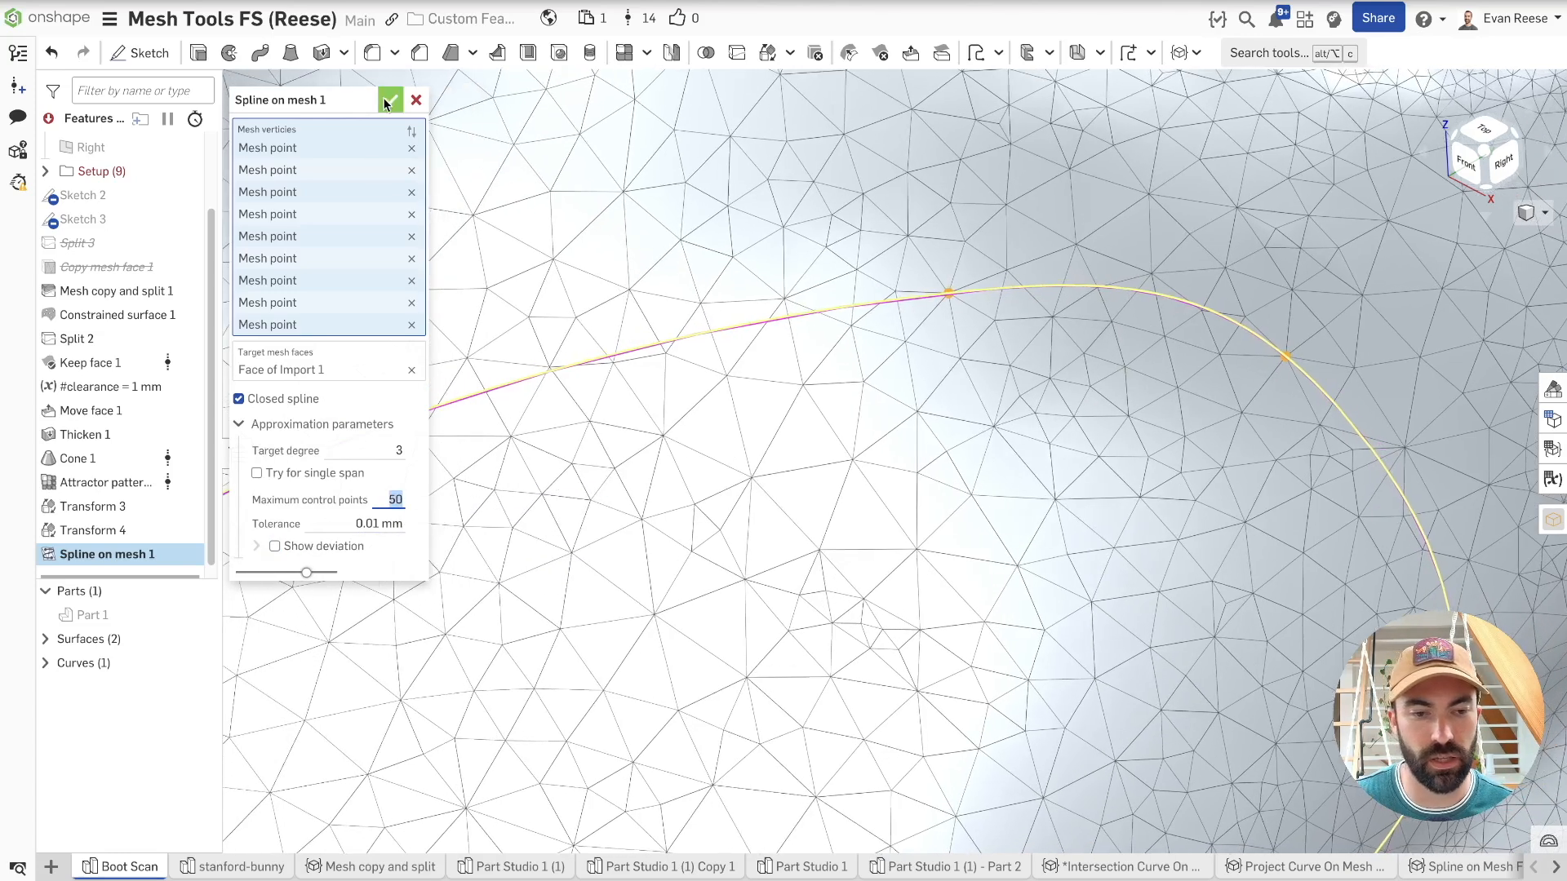
click(387, 104)
scroll(971, 415, down, 10)
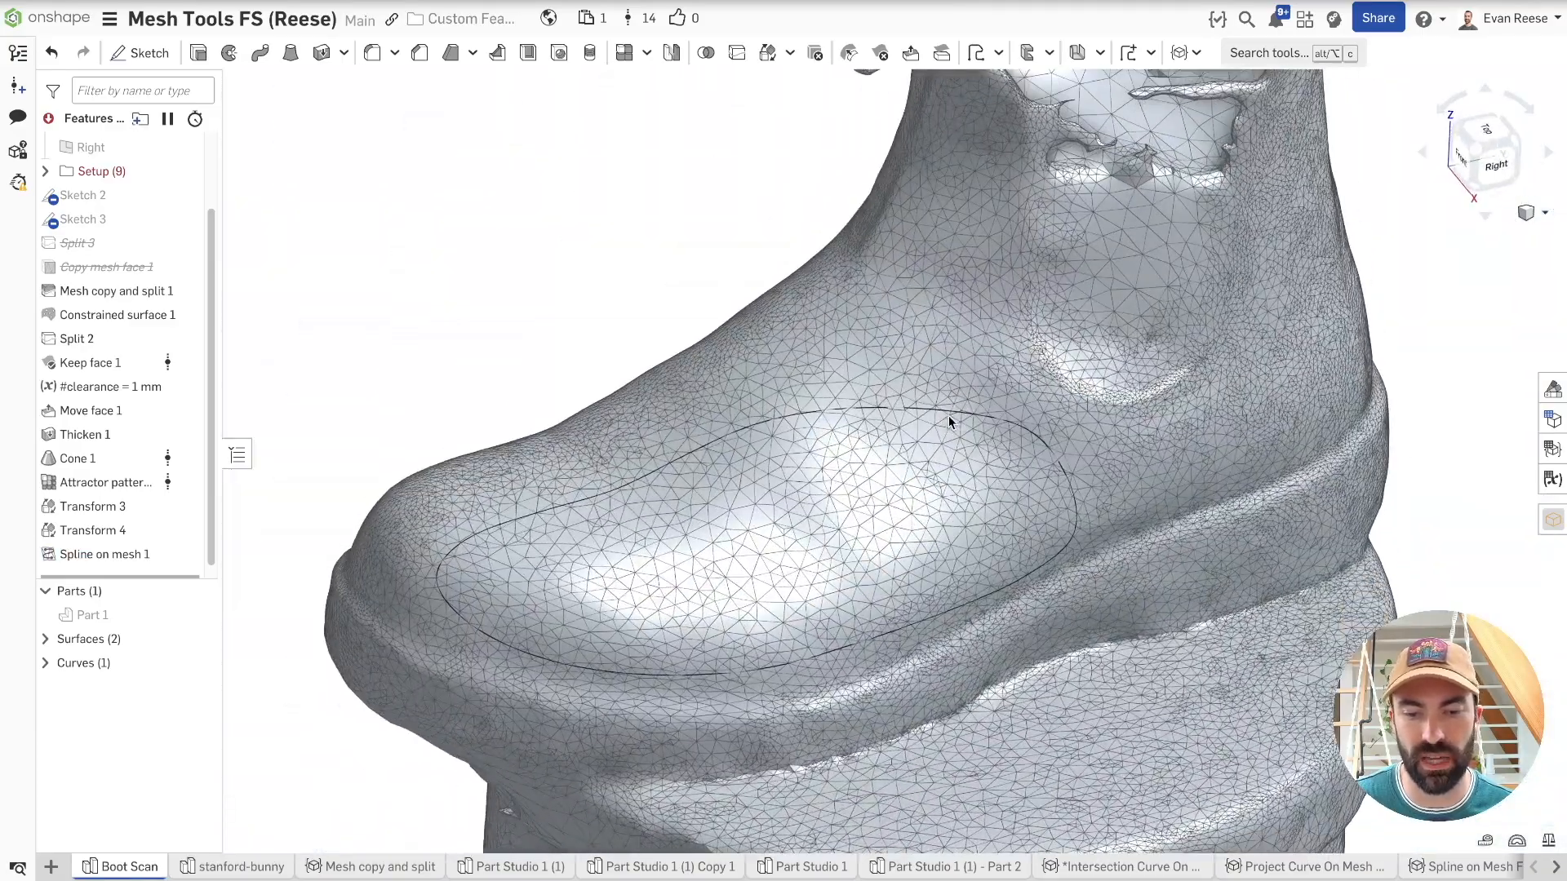
- Remove the closed mesh spline from the boot
click(947, 414)
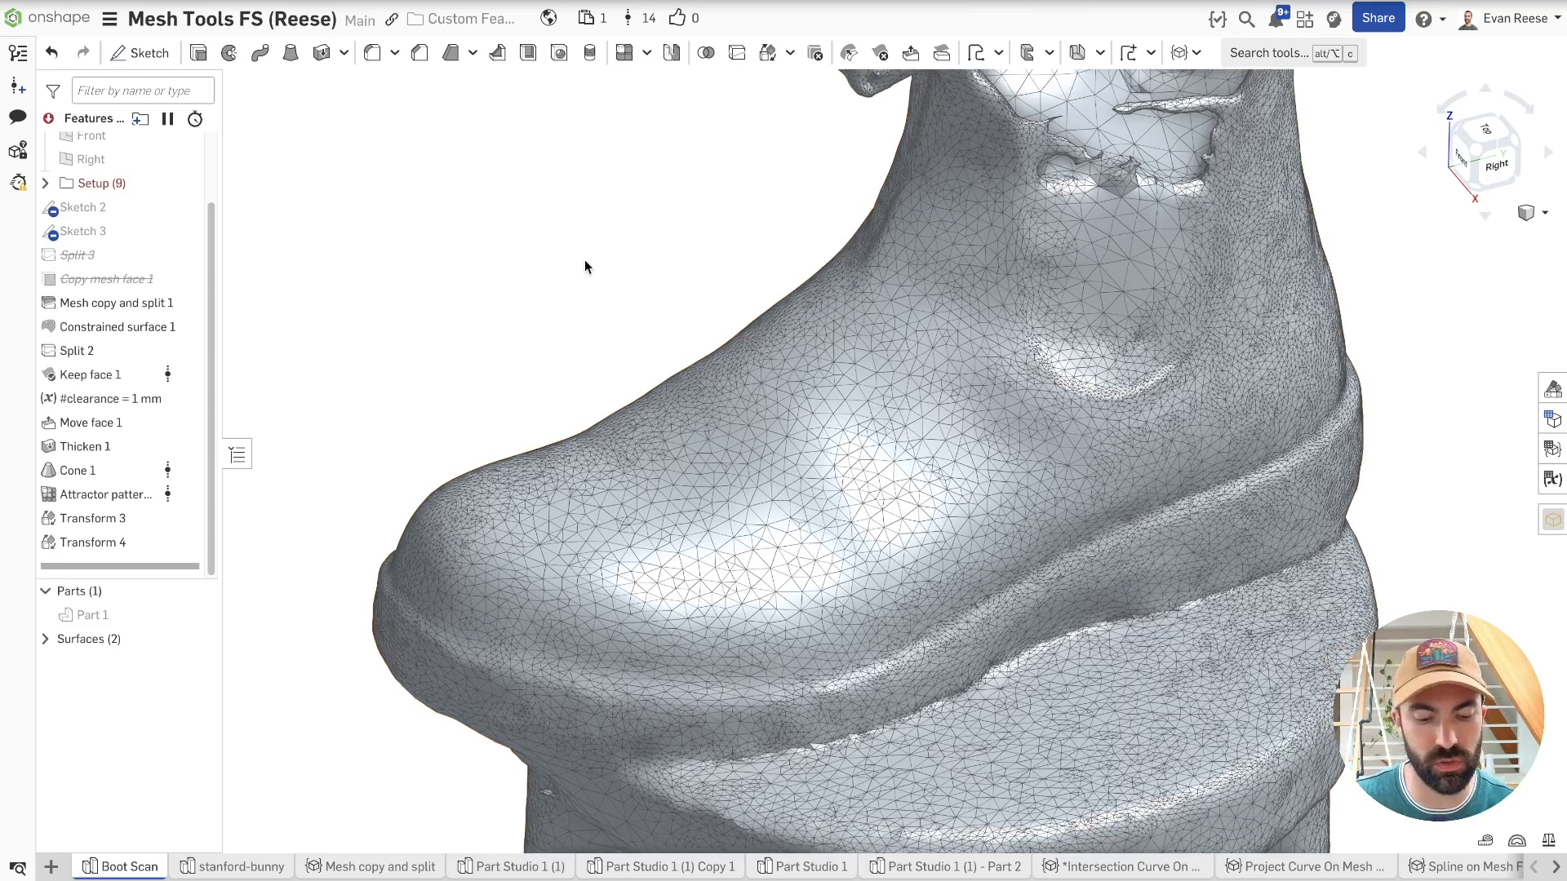
key(alt+c)
text(proj)
key(Down)
key(Return)
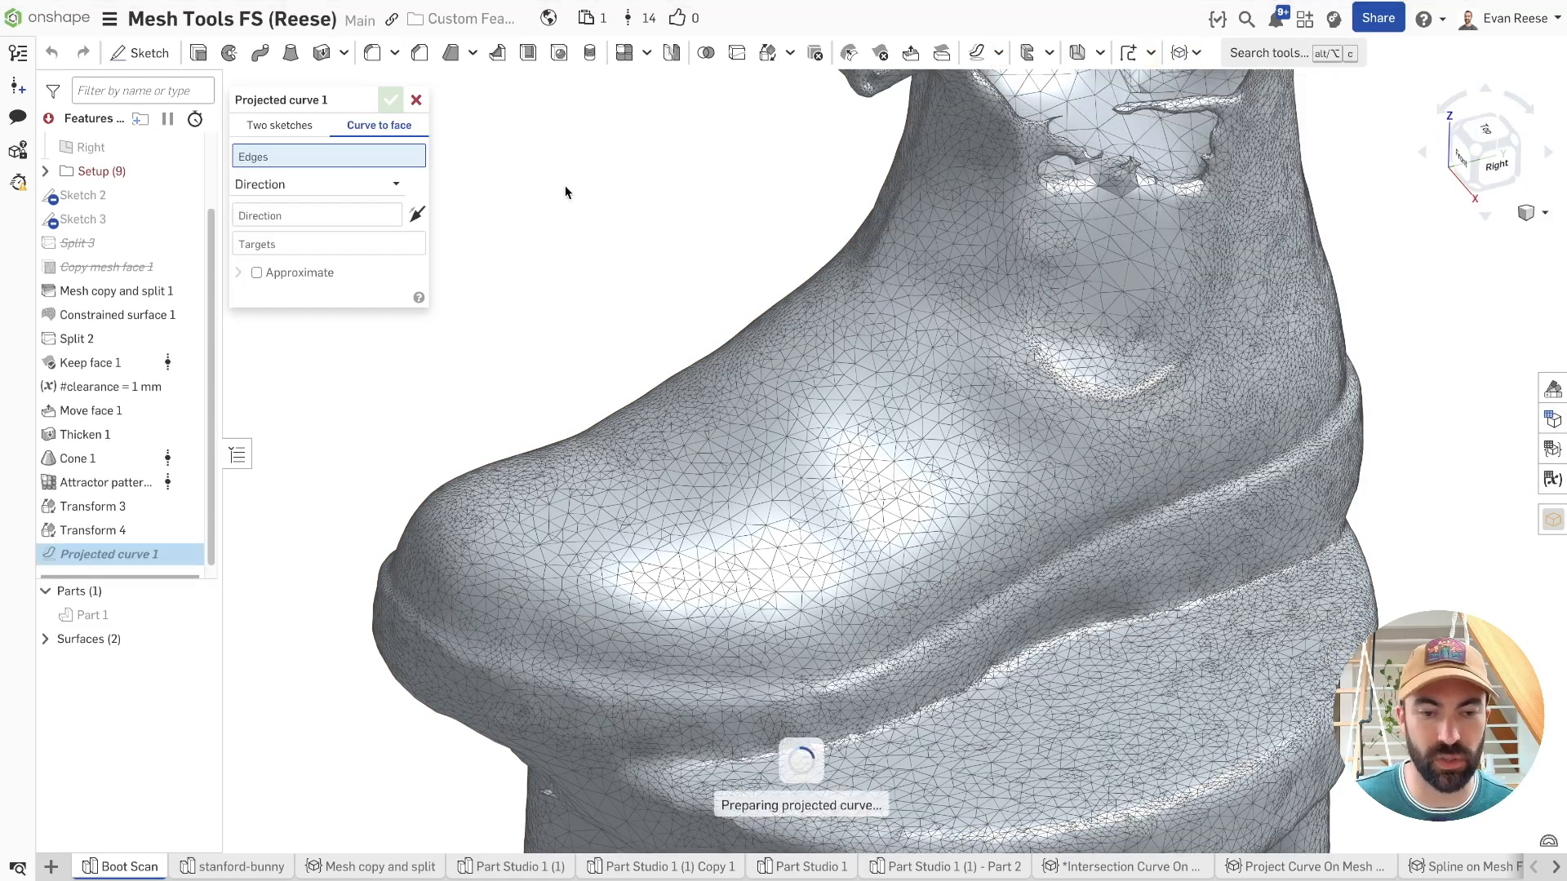
right_drag(834, 387, 845, 405)
click(417, 100)
- Highlight Sketch 2 to view its curve in relation to the boot scan, and clear the selection
click(116, 209)
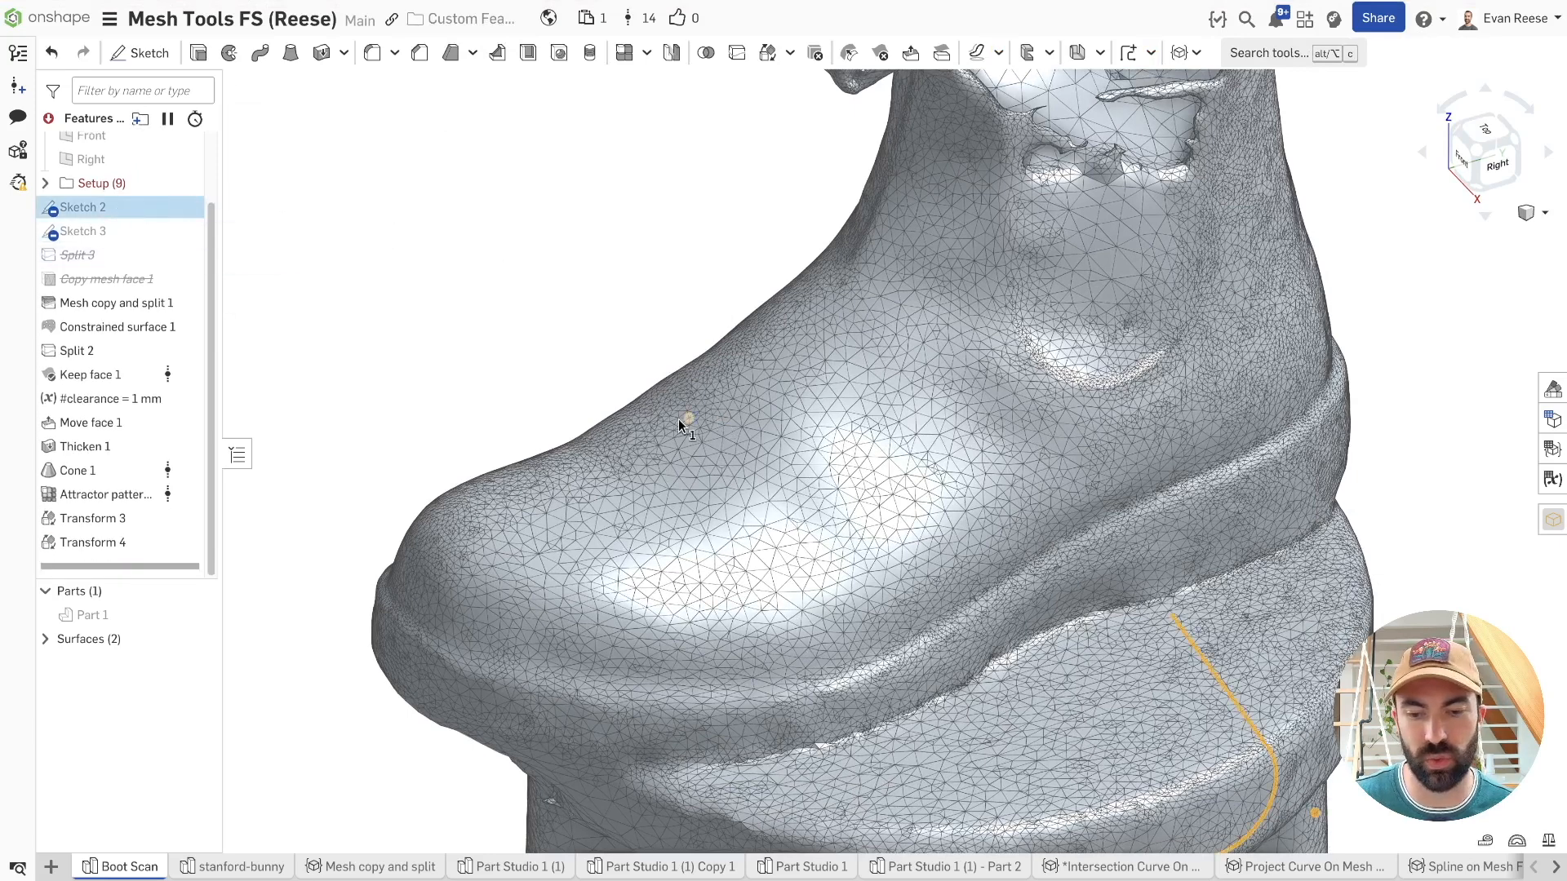
scroll(675, 415, down, 3)
right_drag(659, 417, 658, 413)
right_drag(488, 222, 515, 252)
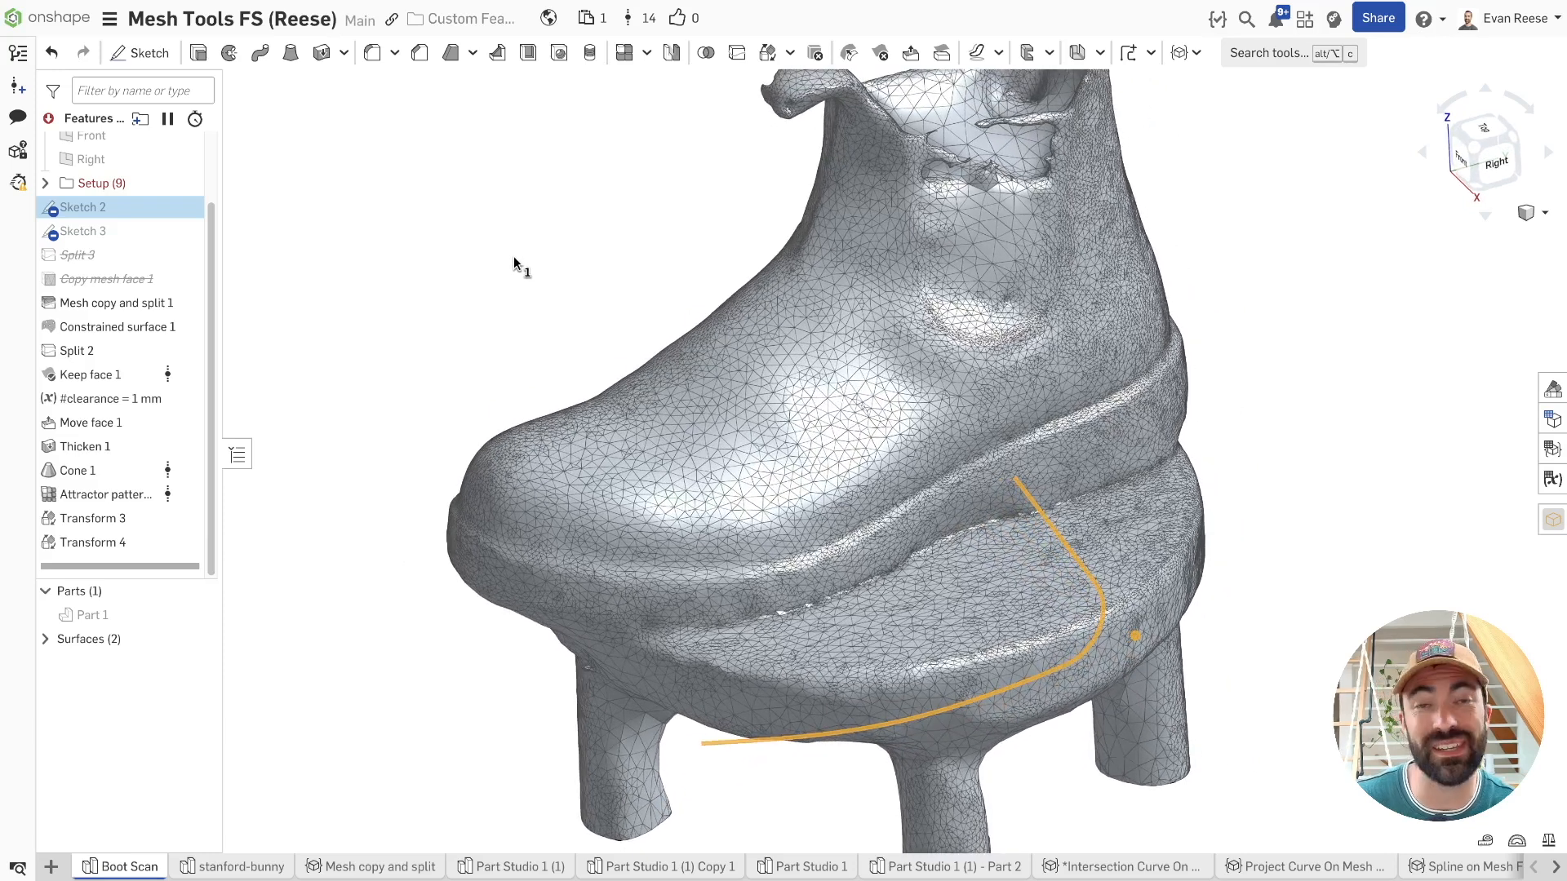
click(514, 263)
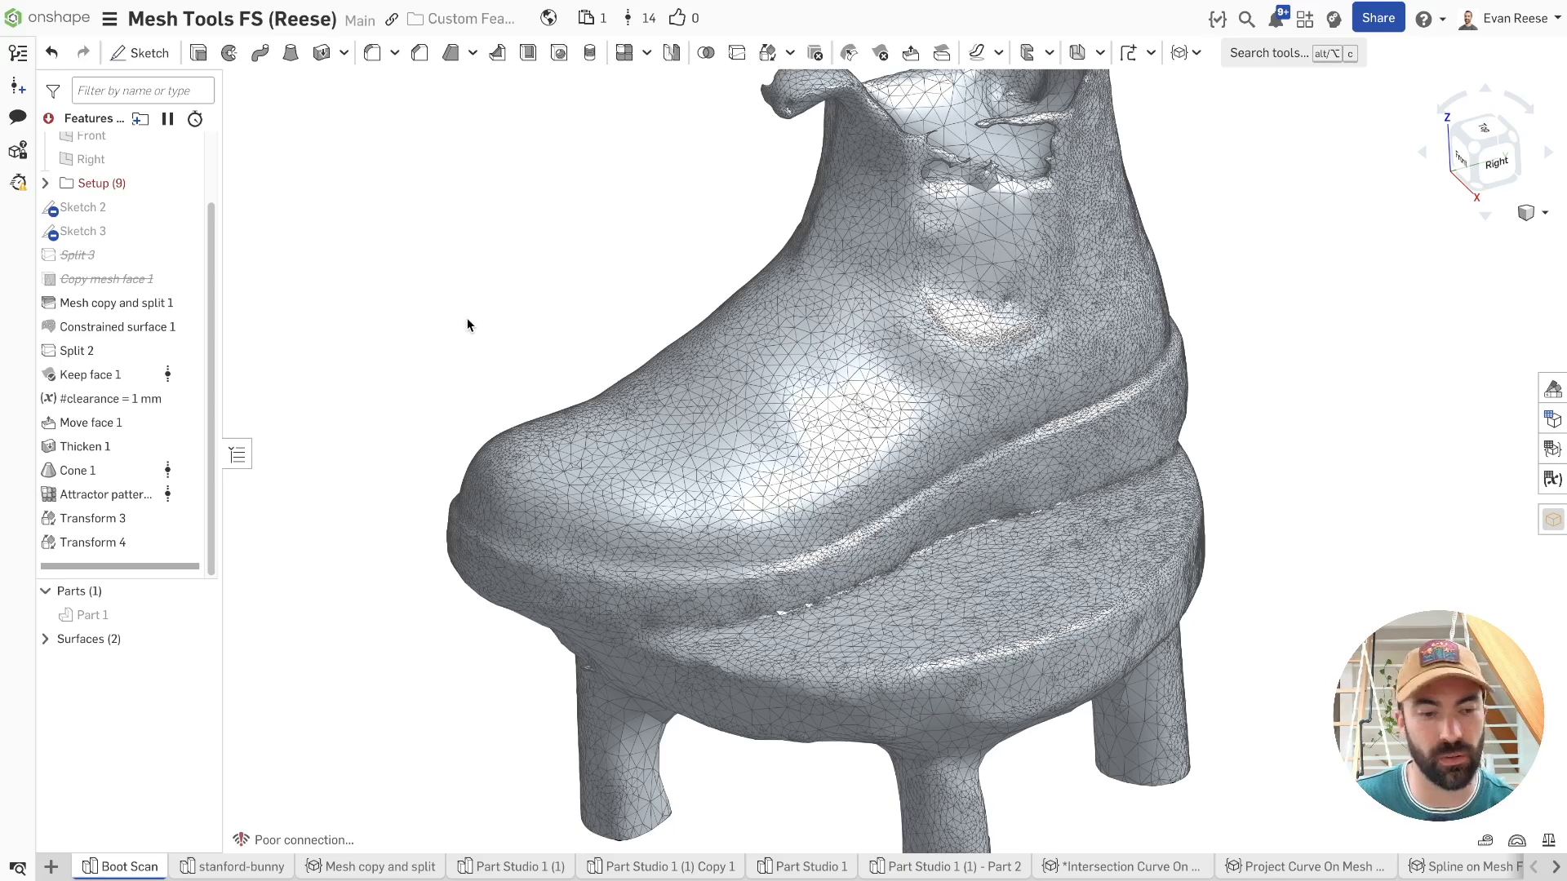
- Start a Mesh projected curve feature, show Sketch 3, and pick its edge as the curve to project
key(alt+c)
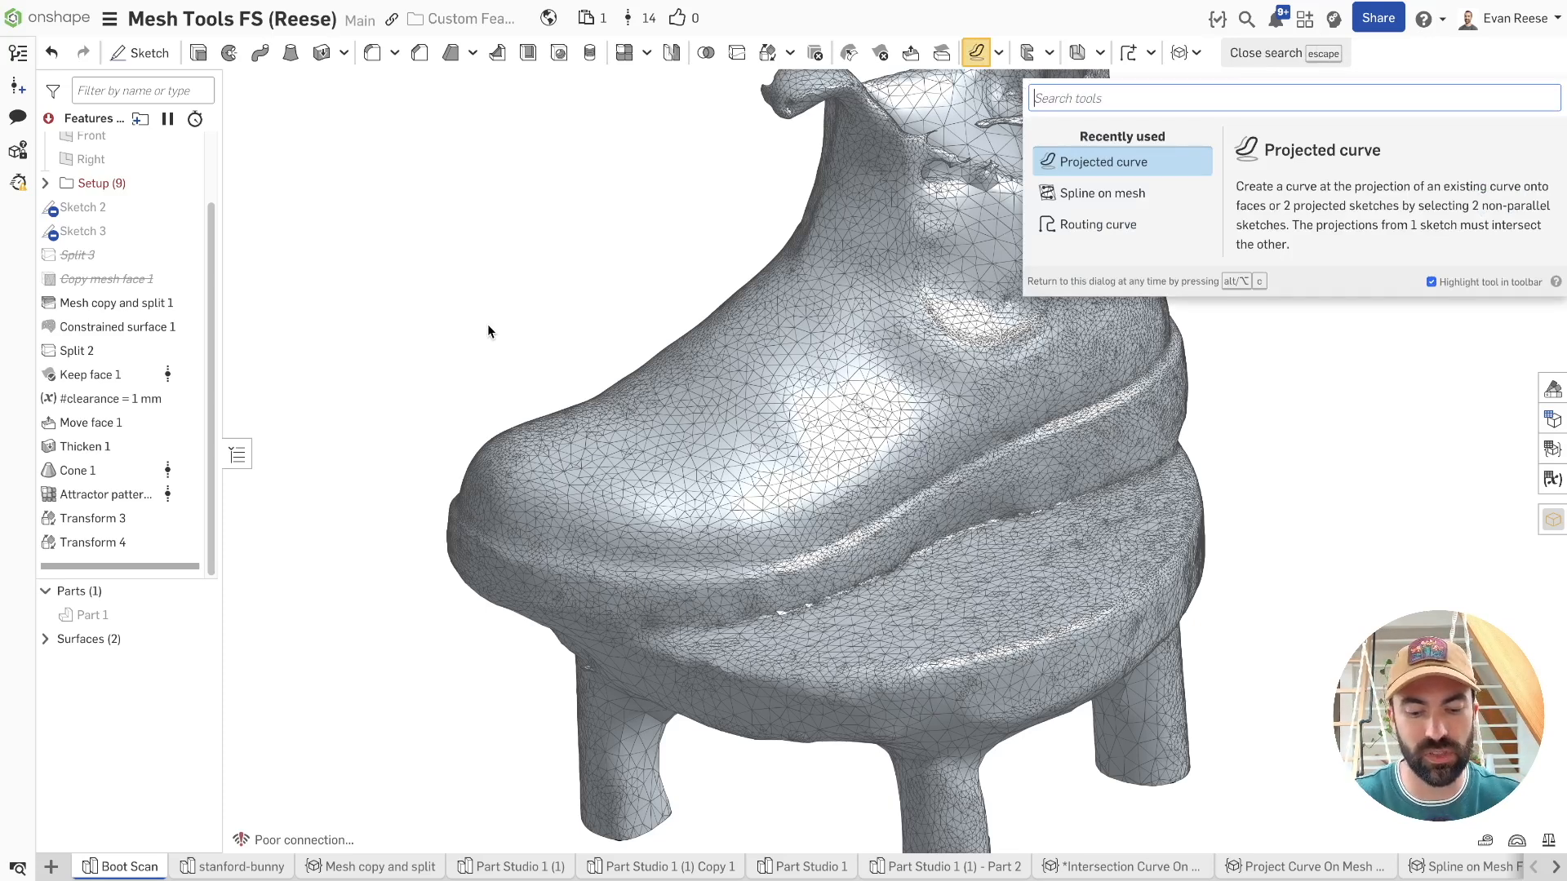
text(mesh)
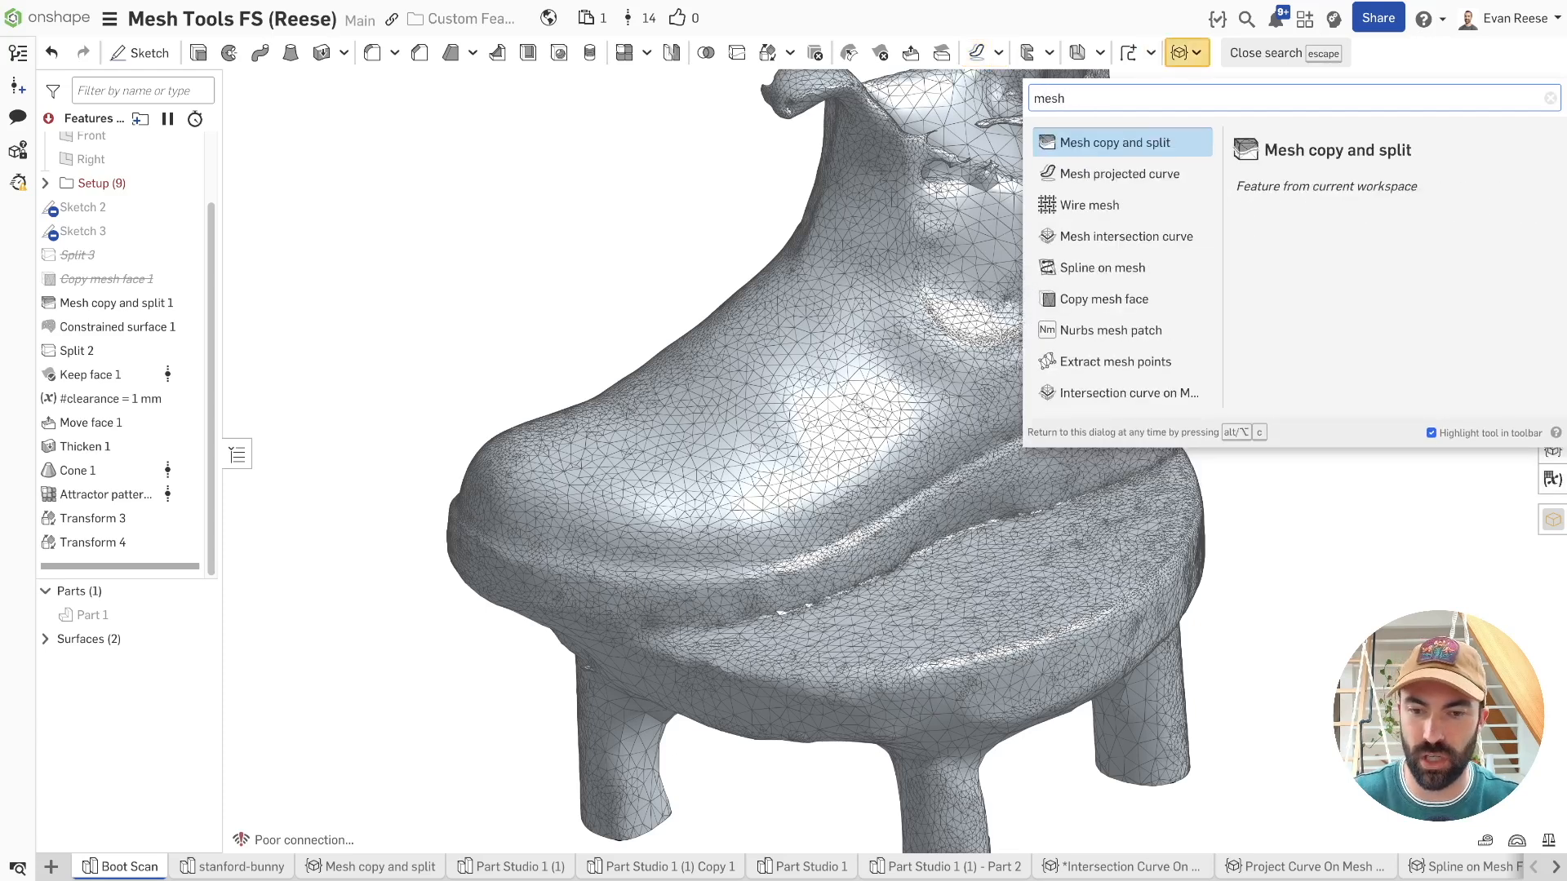
key(Down)
key(Return)
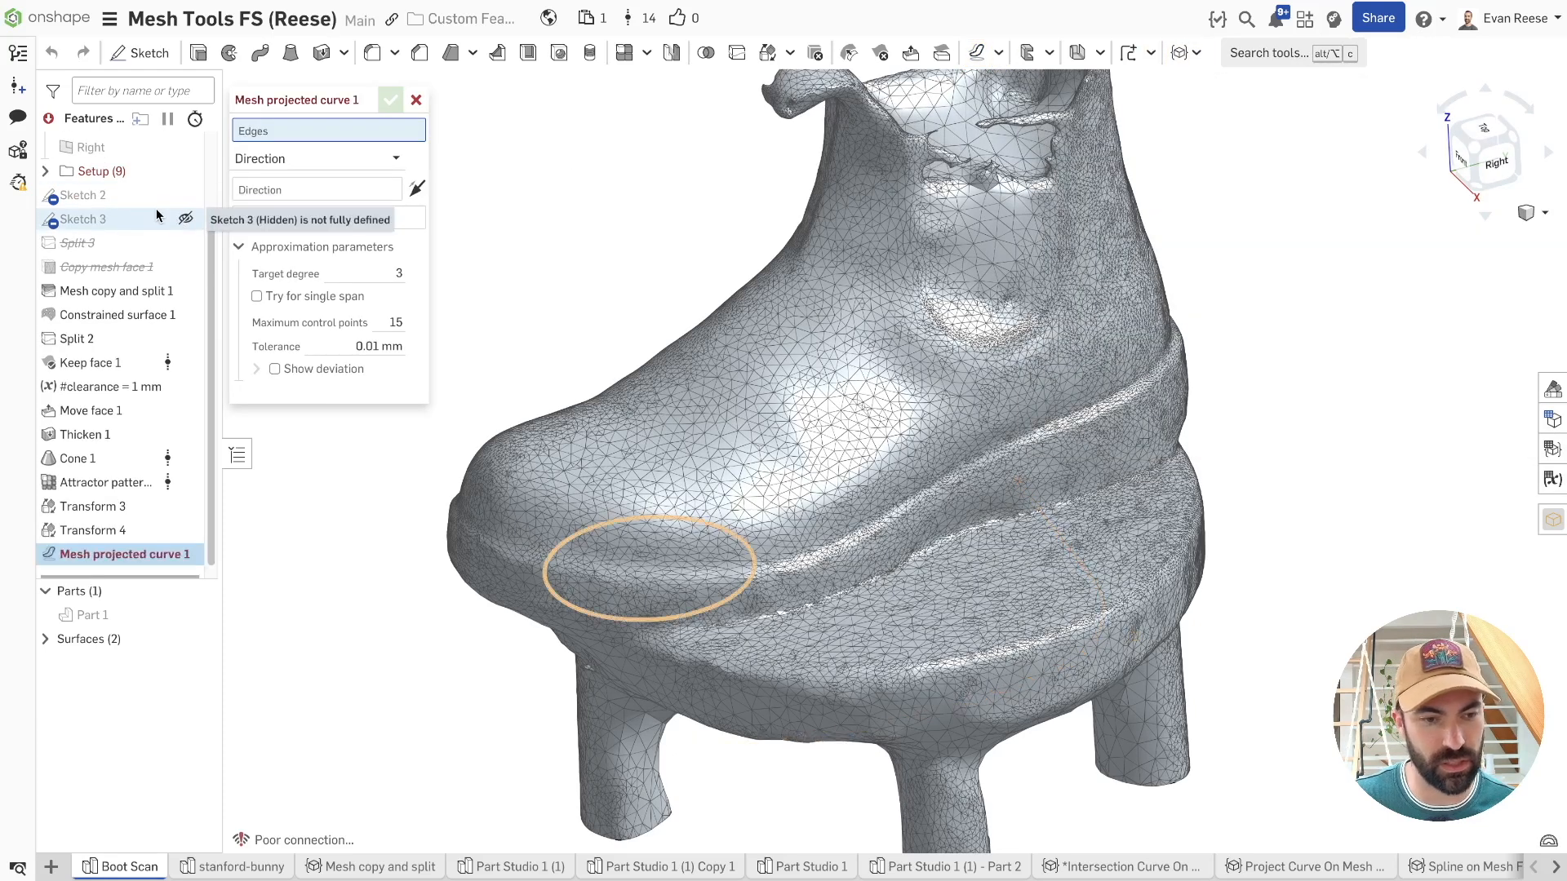
click(188, 219)
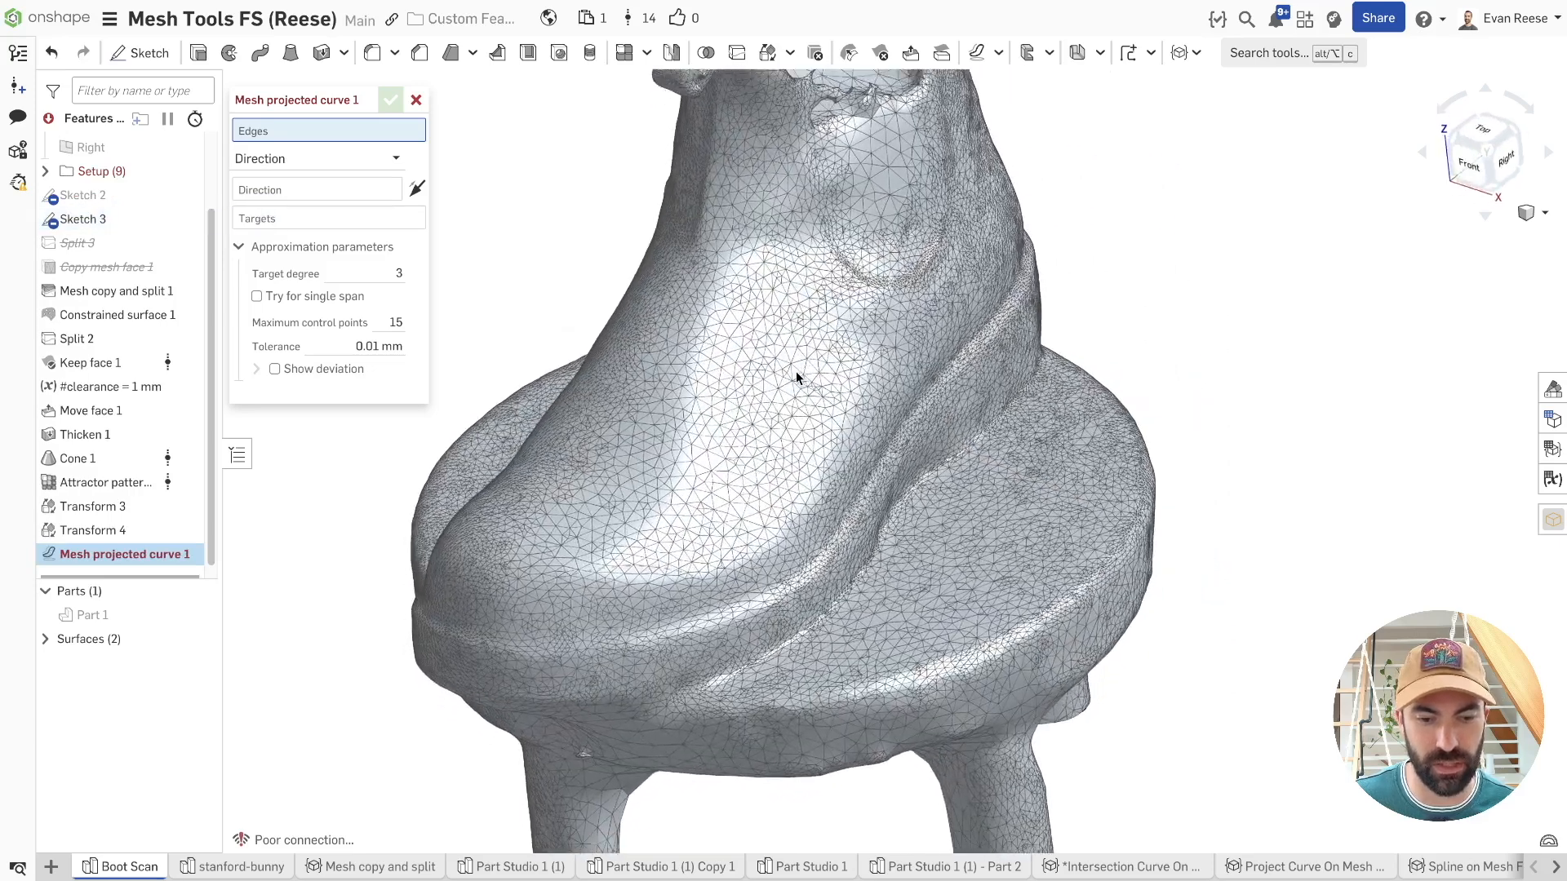
scroll(433, 413, up, 1)
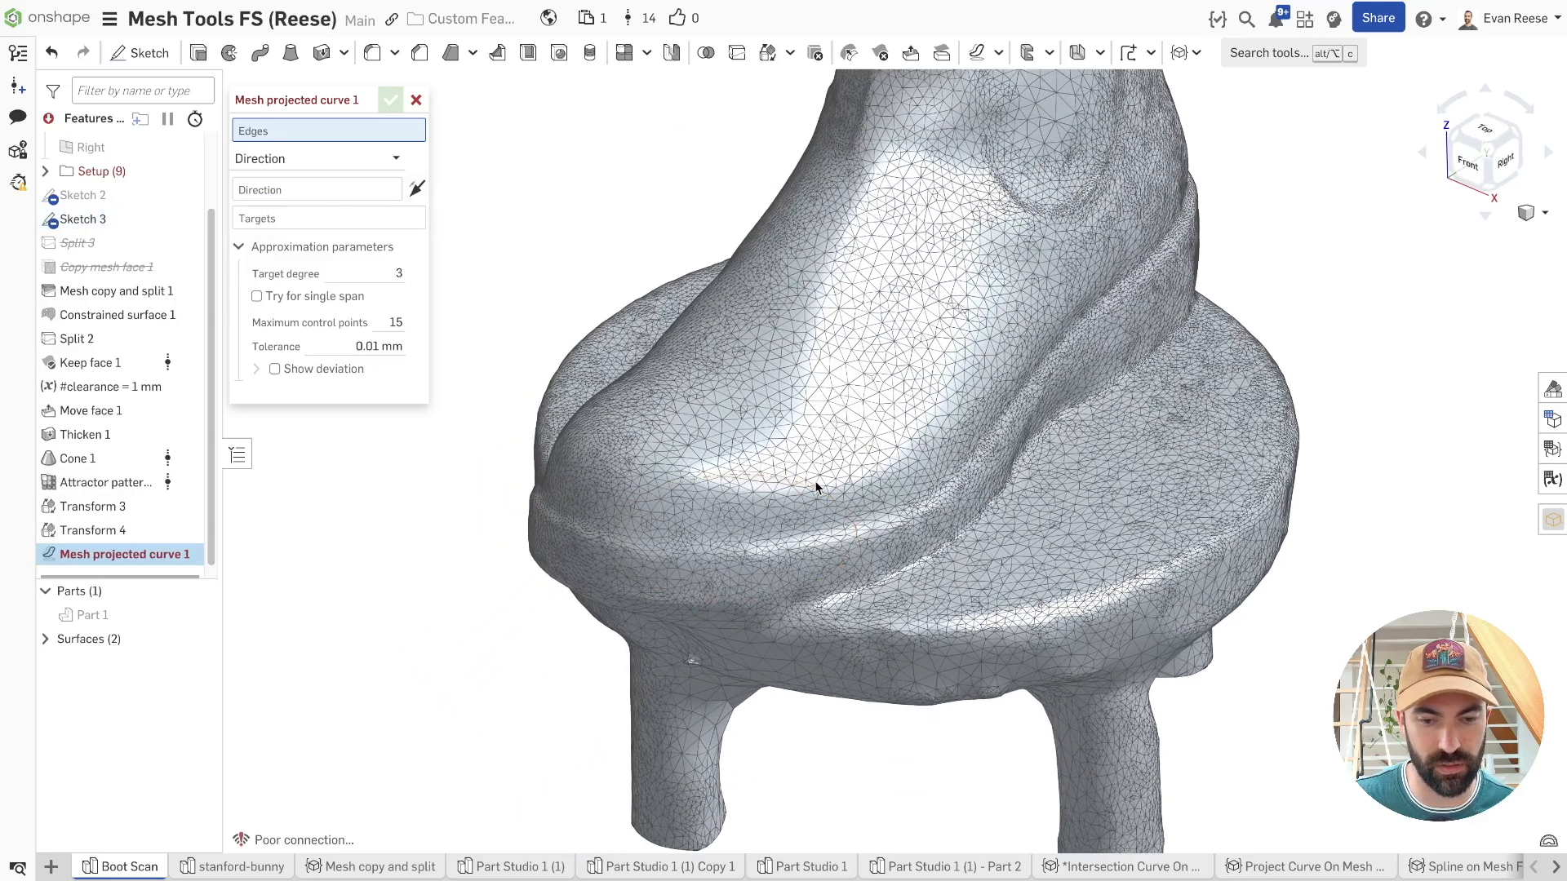
click(755, 477)
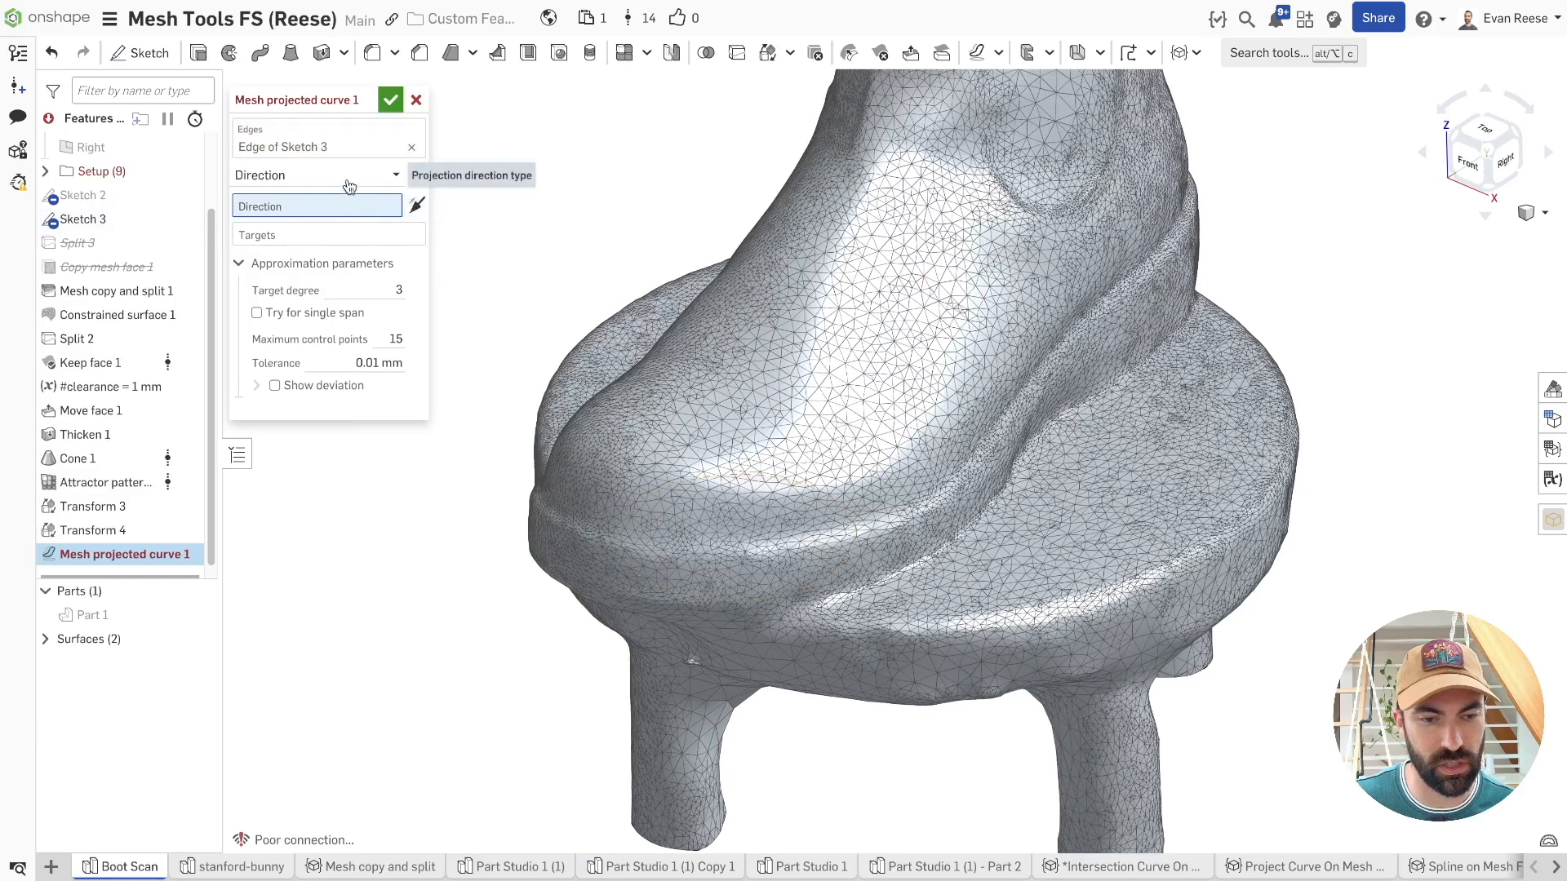
- Project the curve along the Top plane's direction onto the imported boot mesh face and accept the feature
click(336, 180)
click(314, 204)
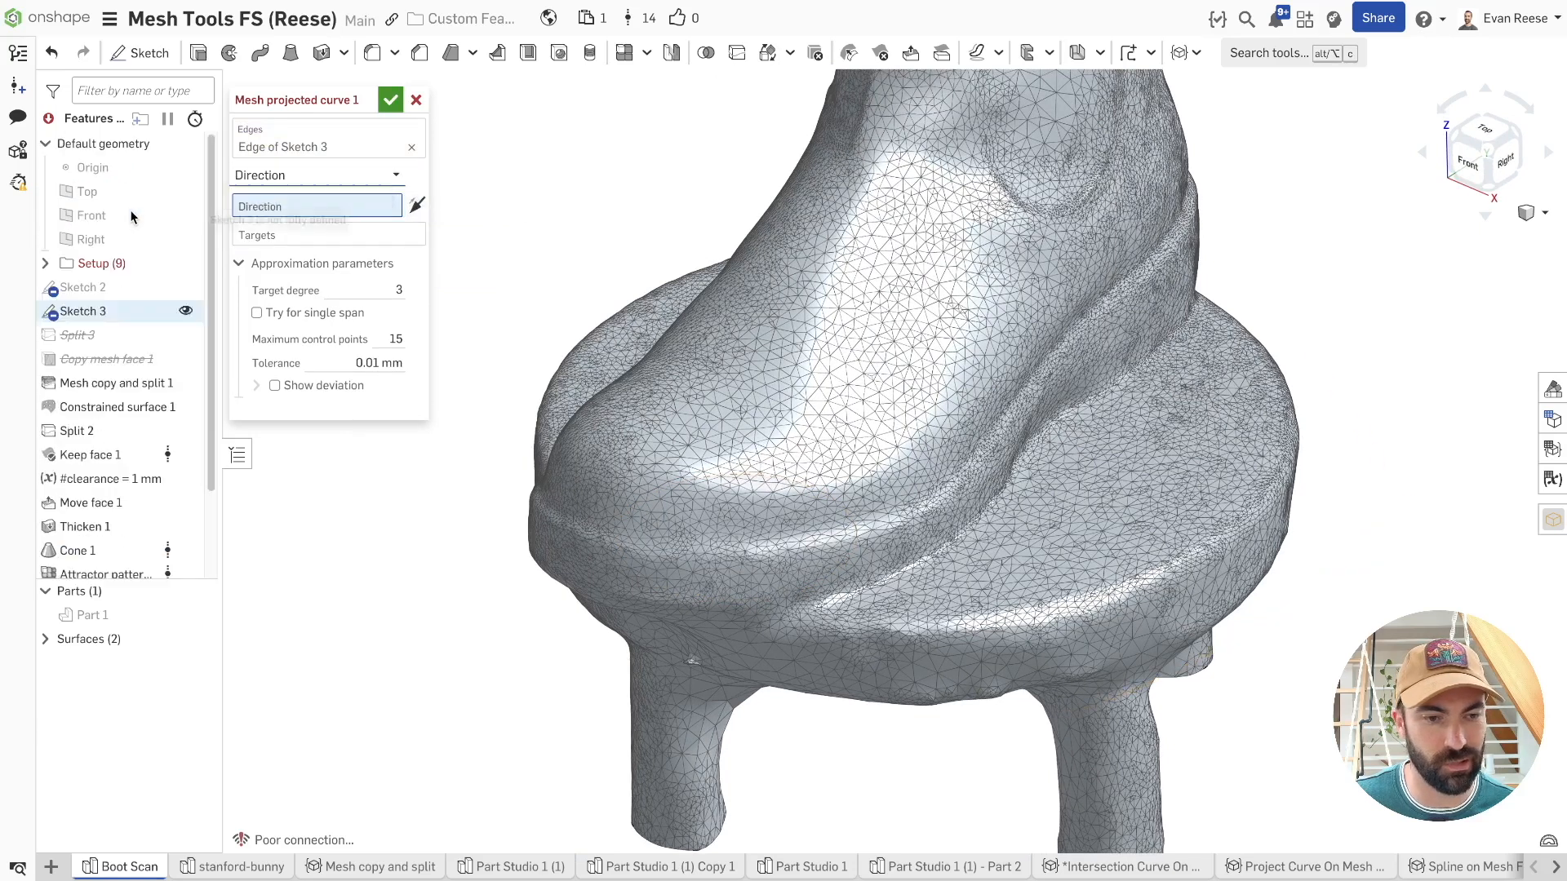
click(116, 195)
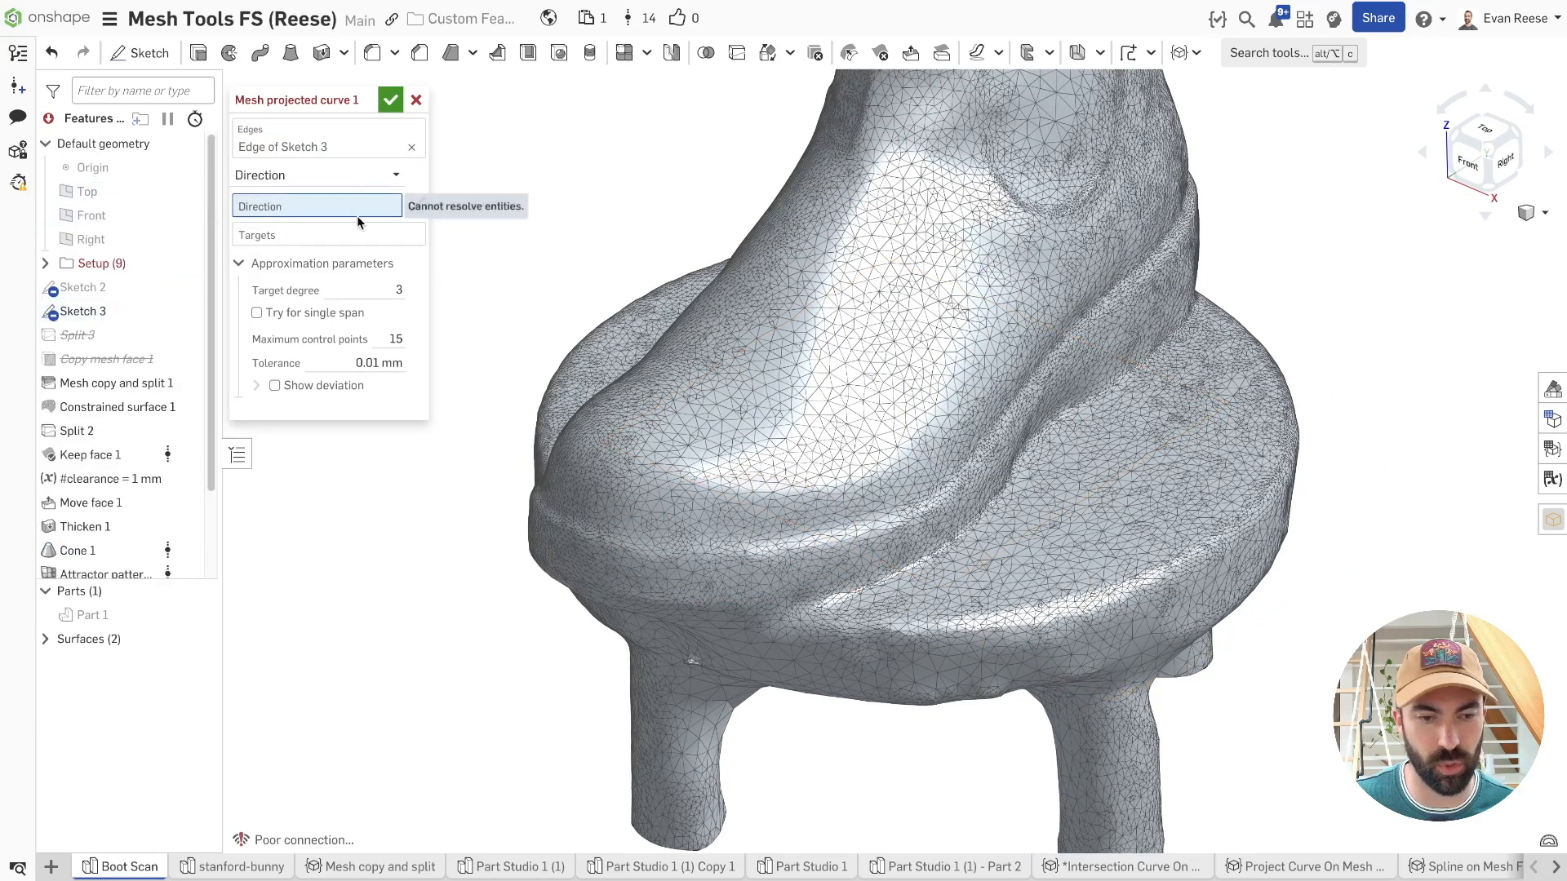
click(747, 387)
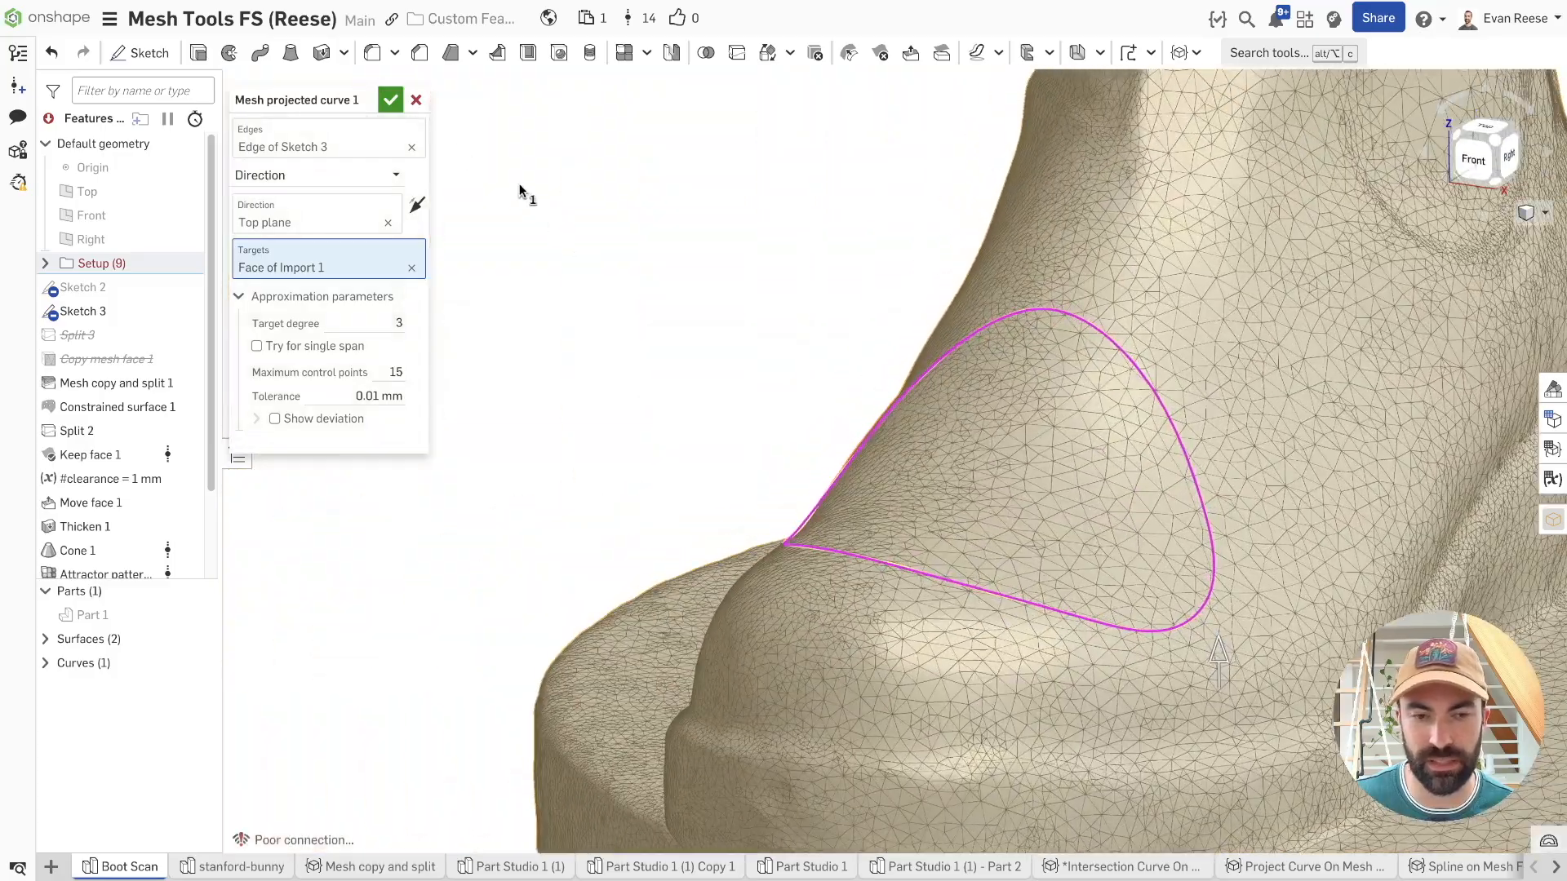
click(400, 102)
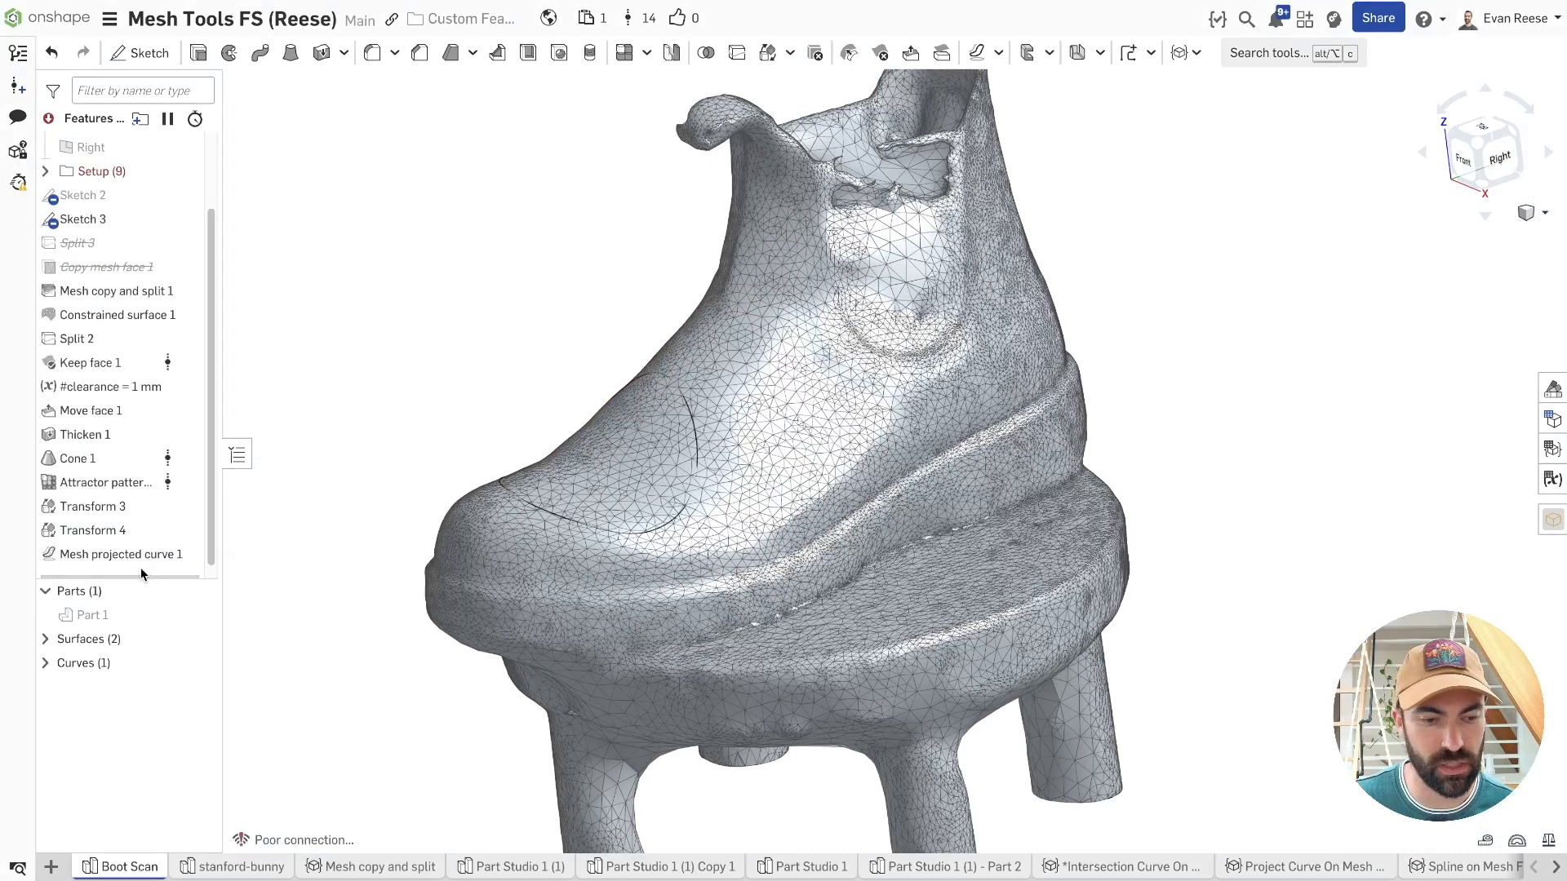
- Delete the projected curve feature from the boot scan
click(142, 561)
key(Delete)
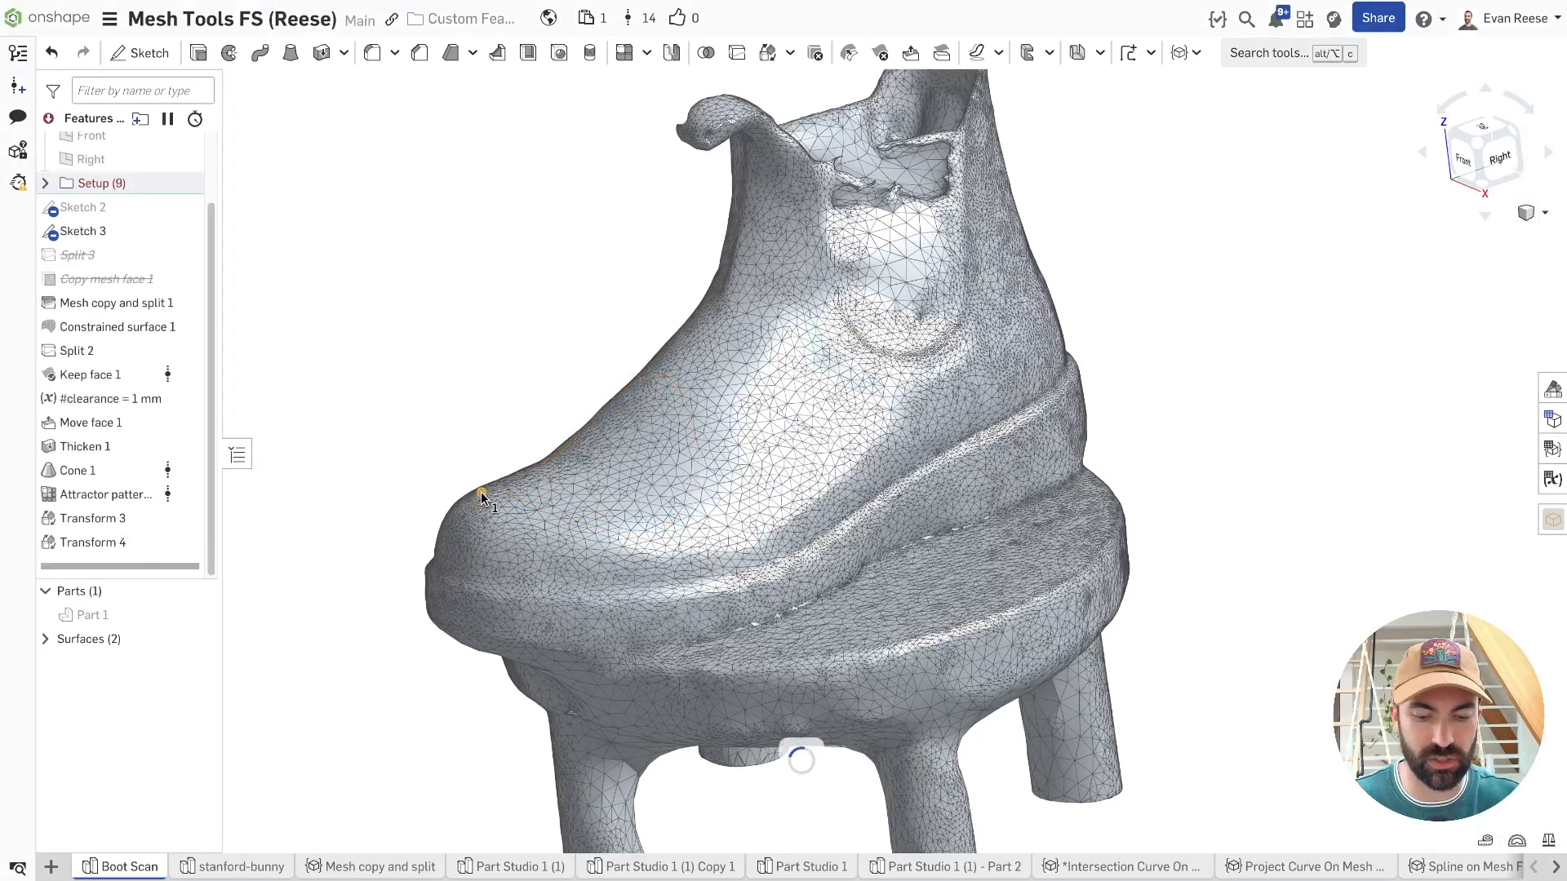
- Try a Mesh intersection curve between the 3DModel boot mesh and the Right plane, and cancel the feature
key(alt+c)
text(mesh)
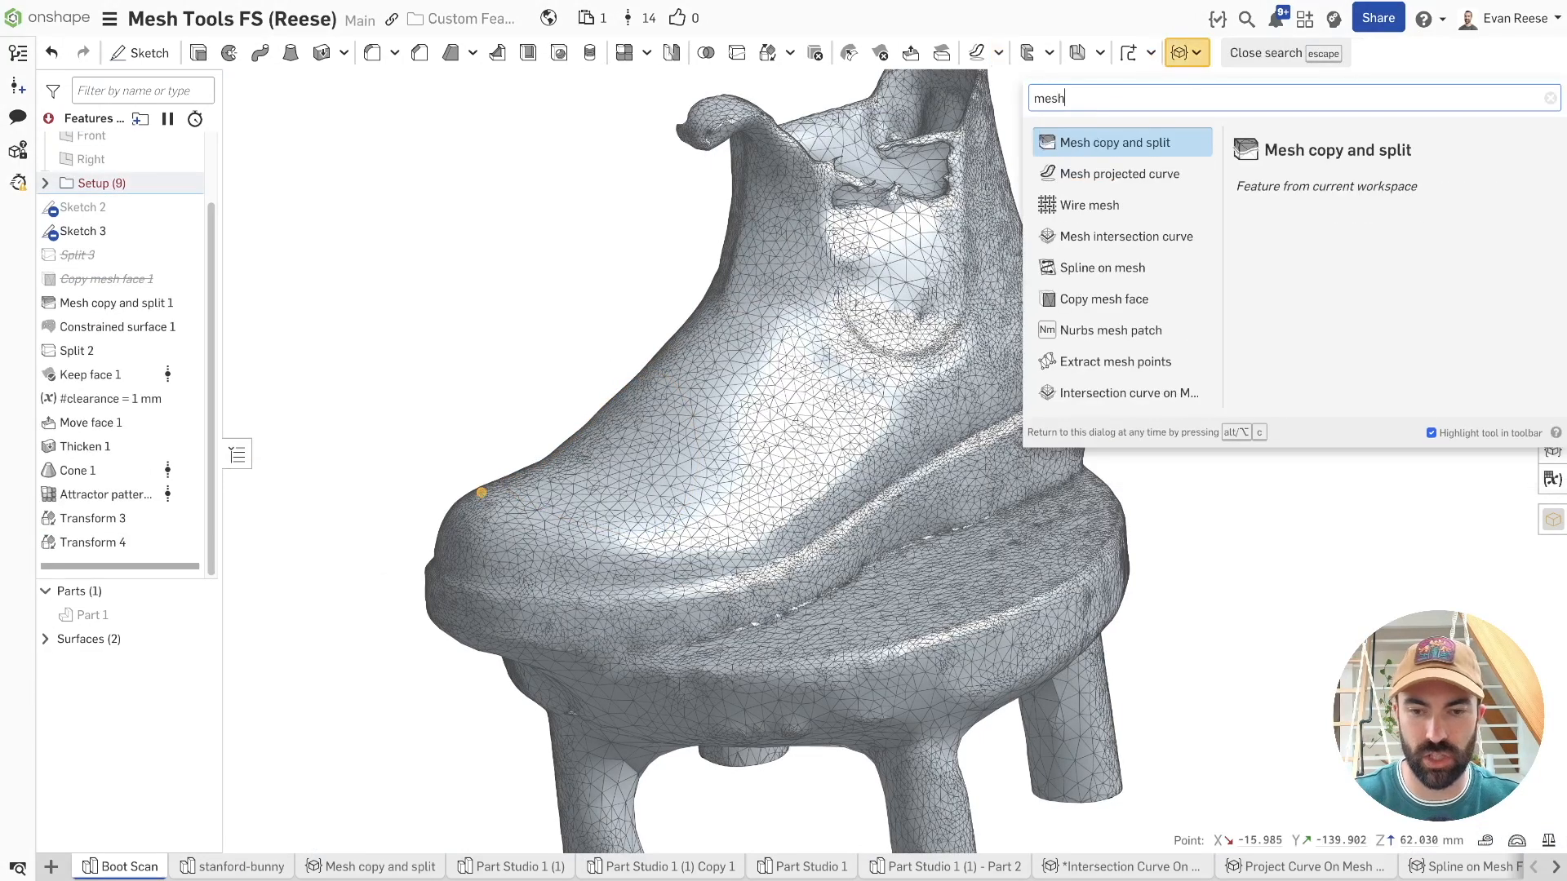
text( int)
key(Return)
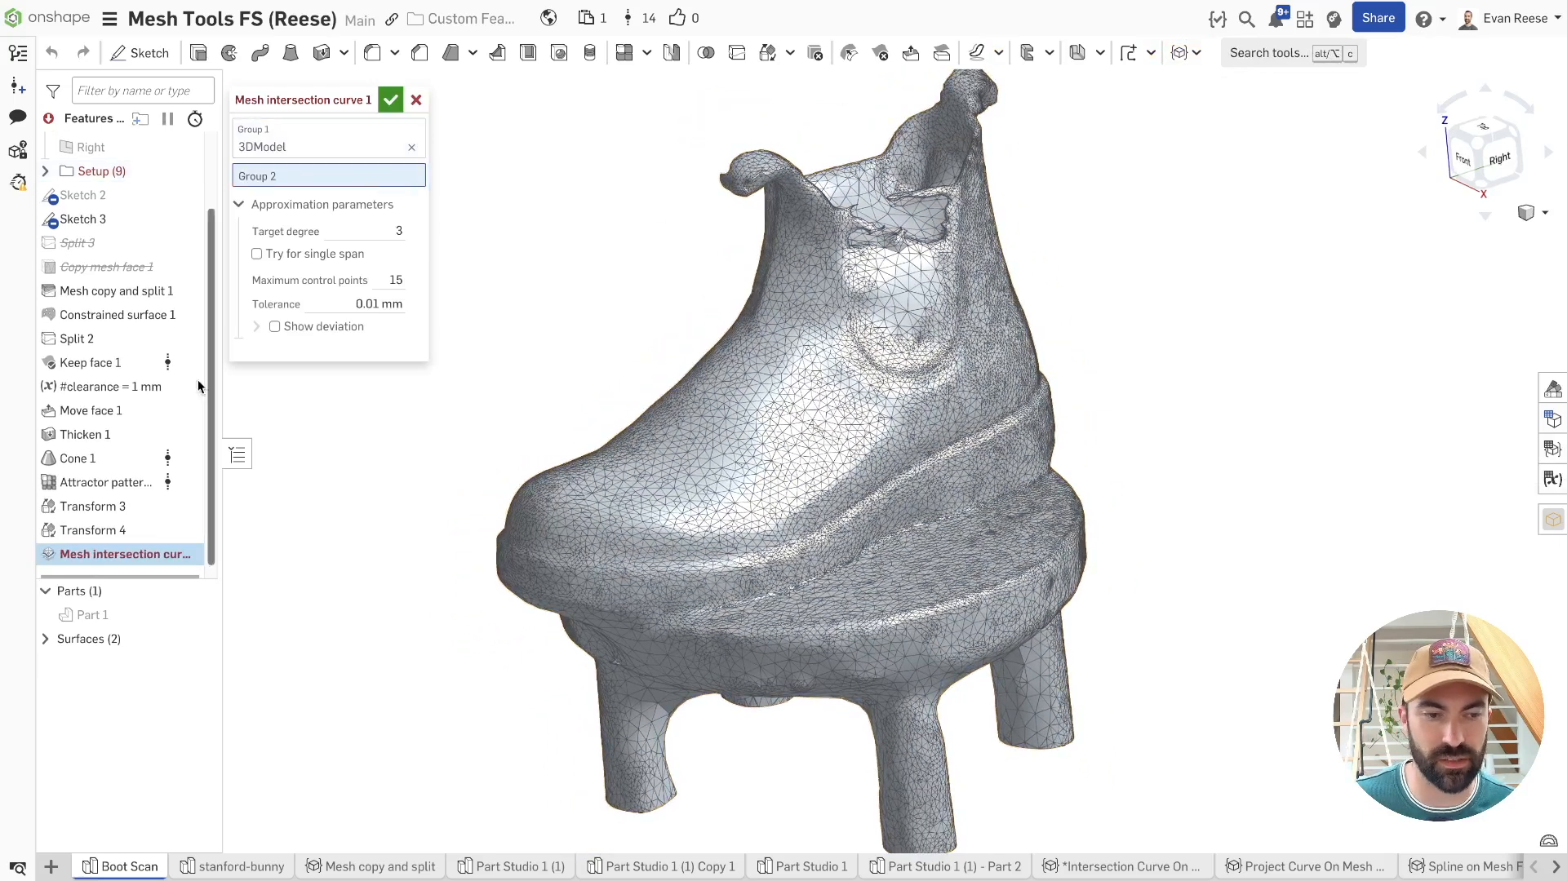
scroll(176, 353, up, 2)
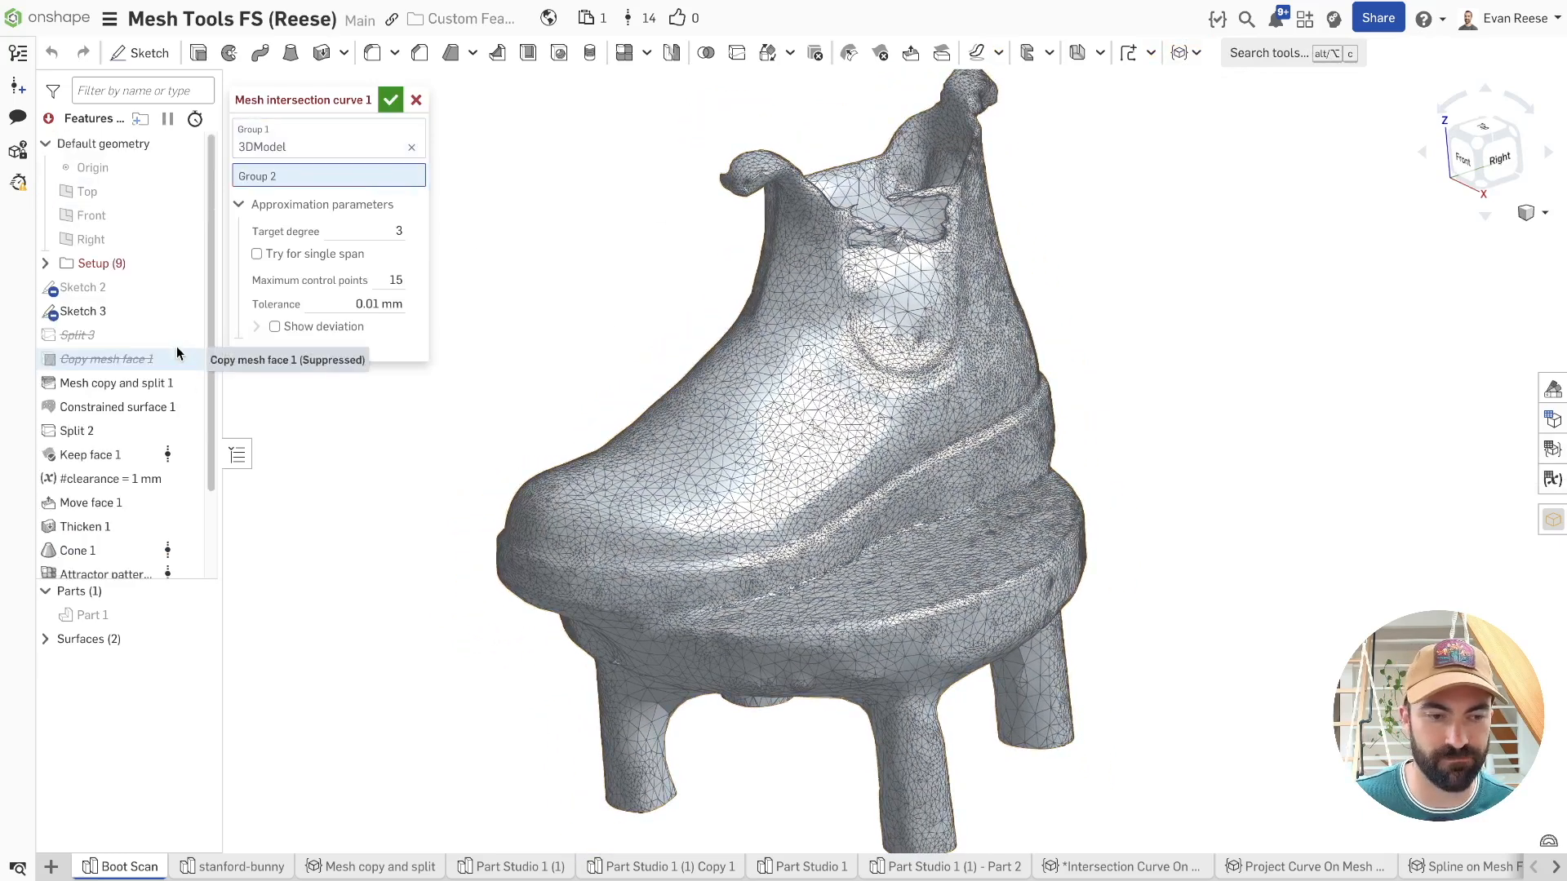
click(124, 244)
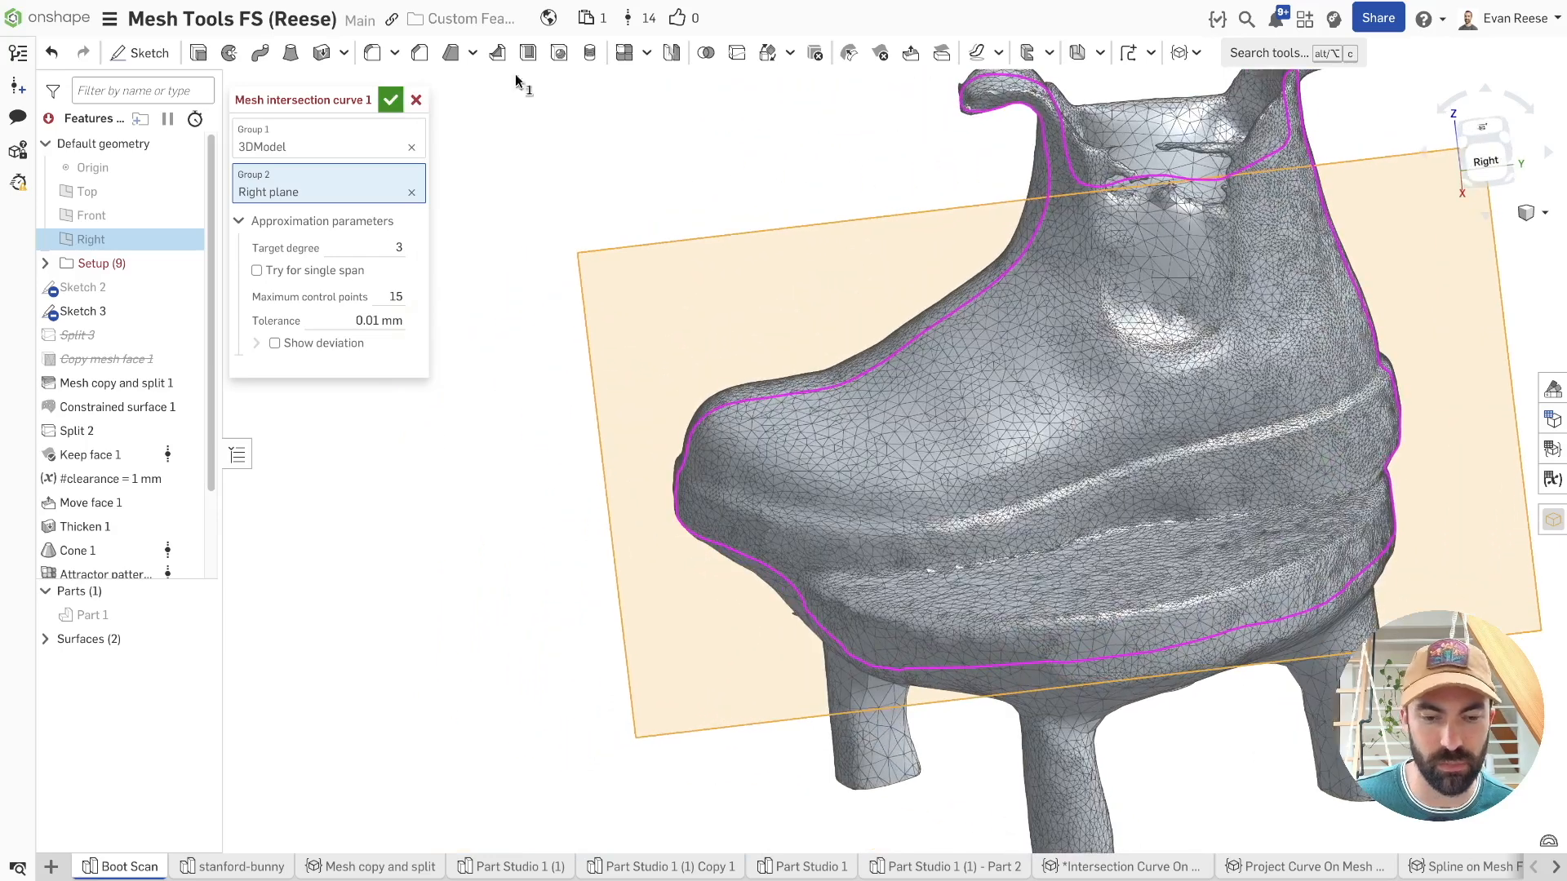
click(416, 100)
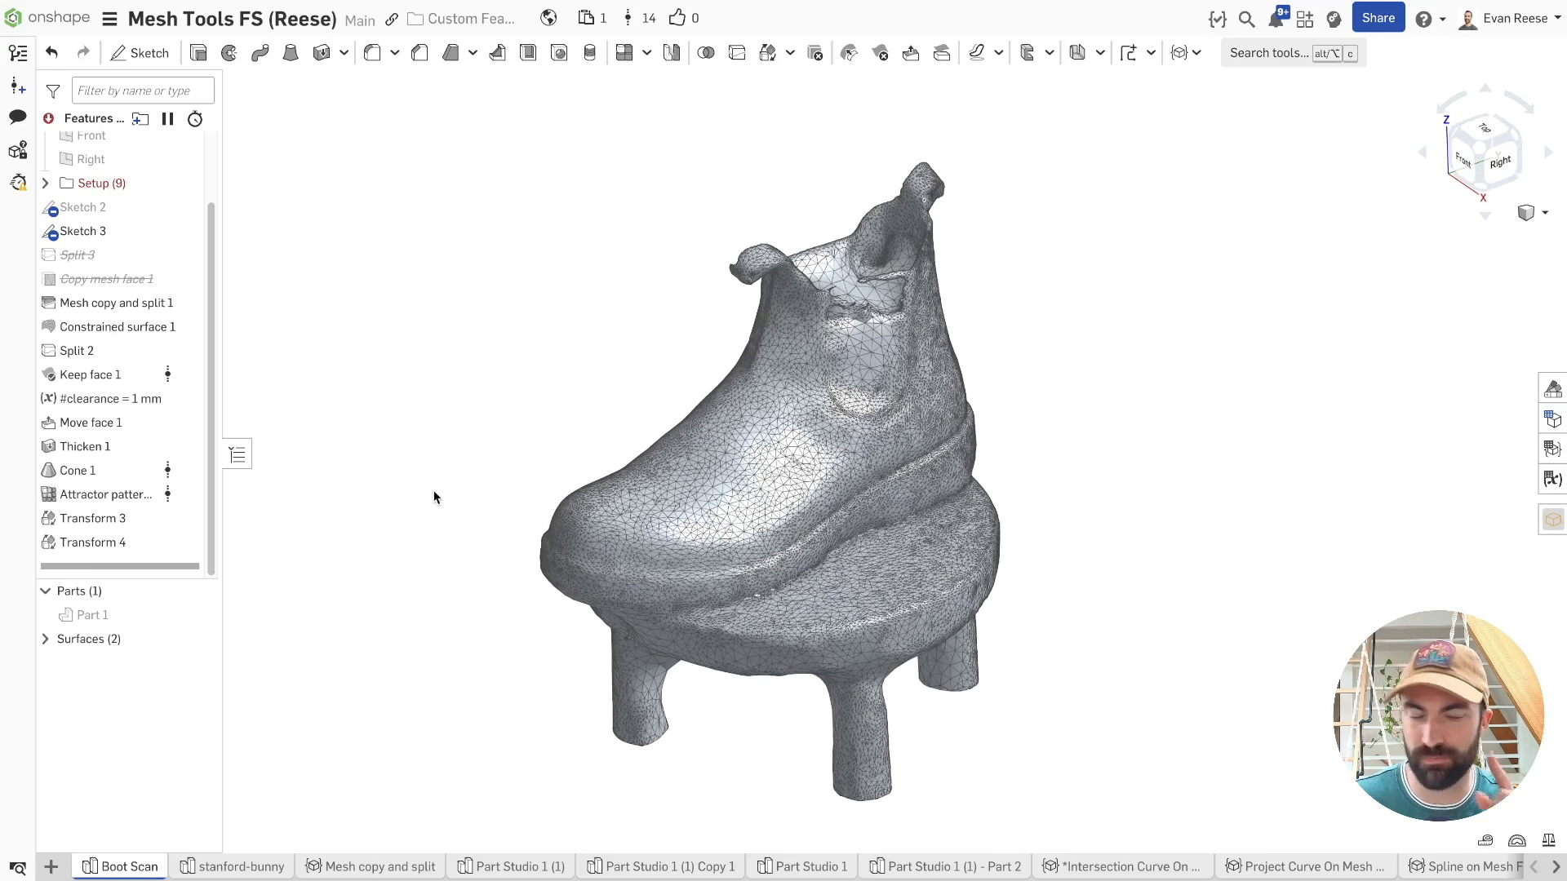
- Roll the feature history back to just after Split 2 and hide the boot mesh and Sketch 3
right_click(122, 350)
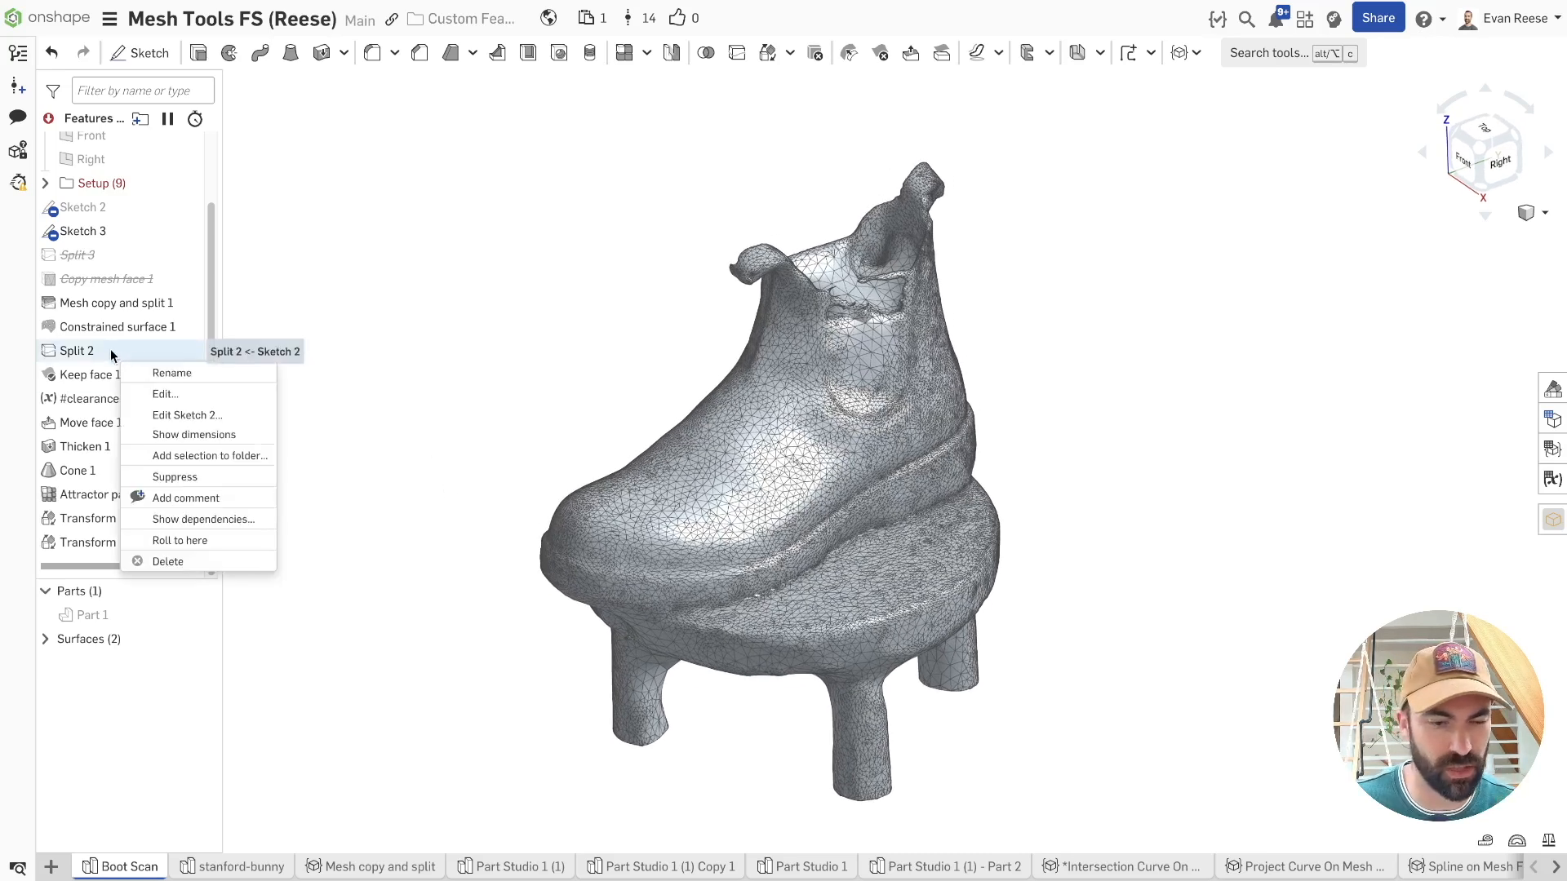
click(232, 556)
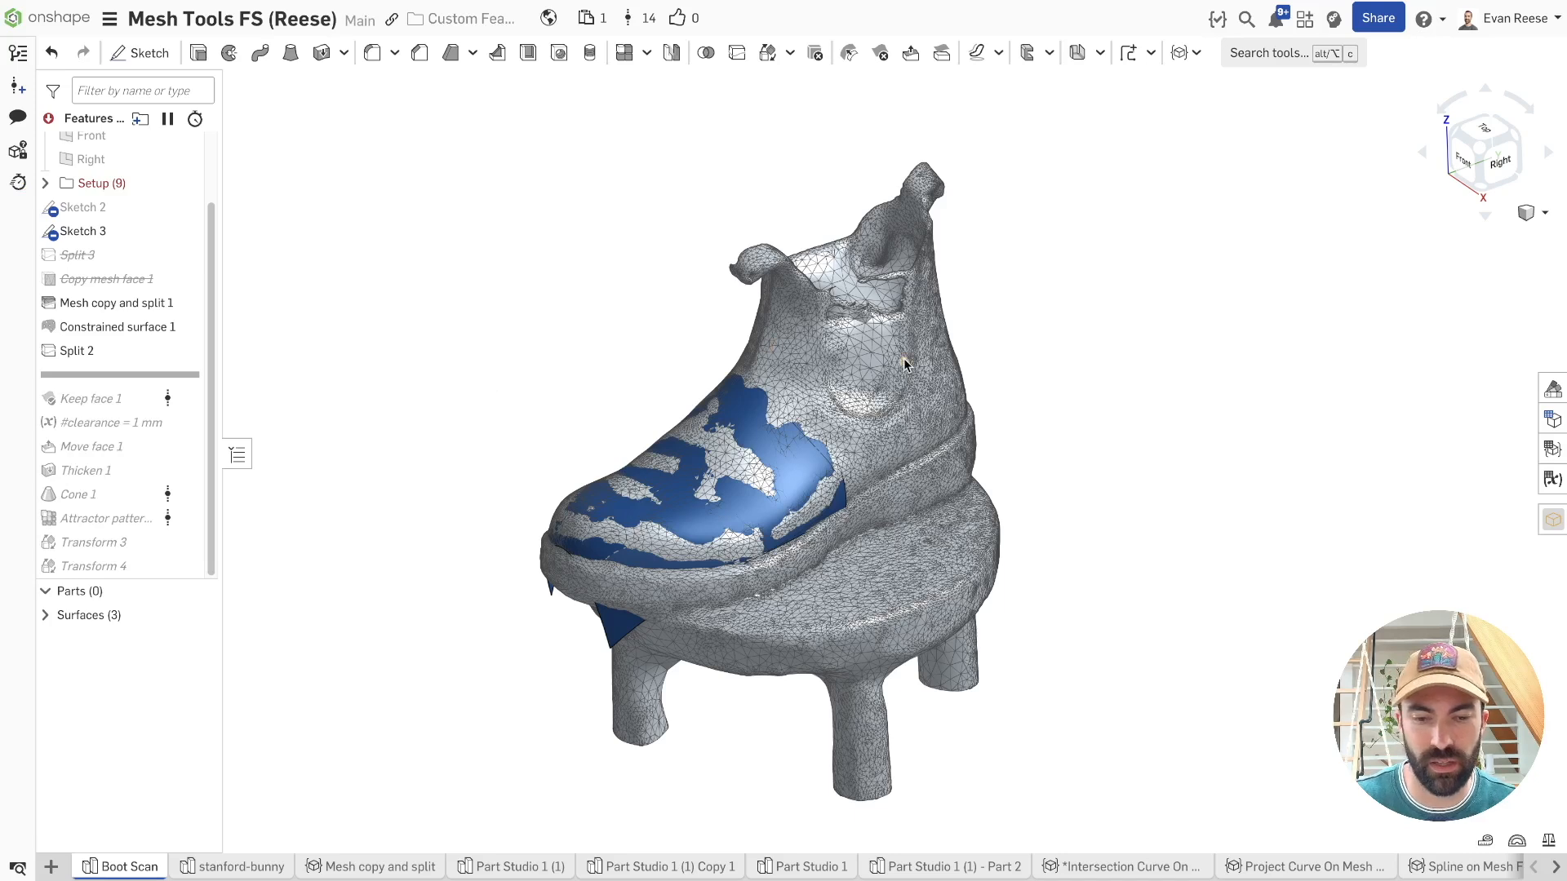
key(y)
scroll(571, 310, up, 5)
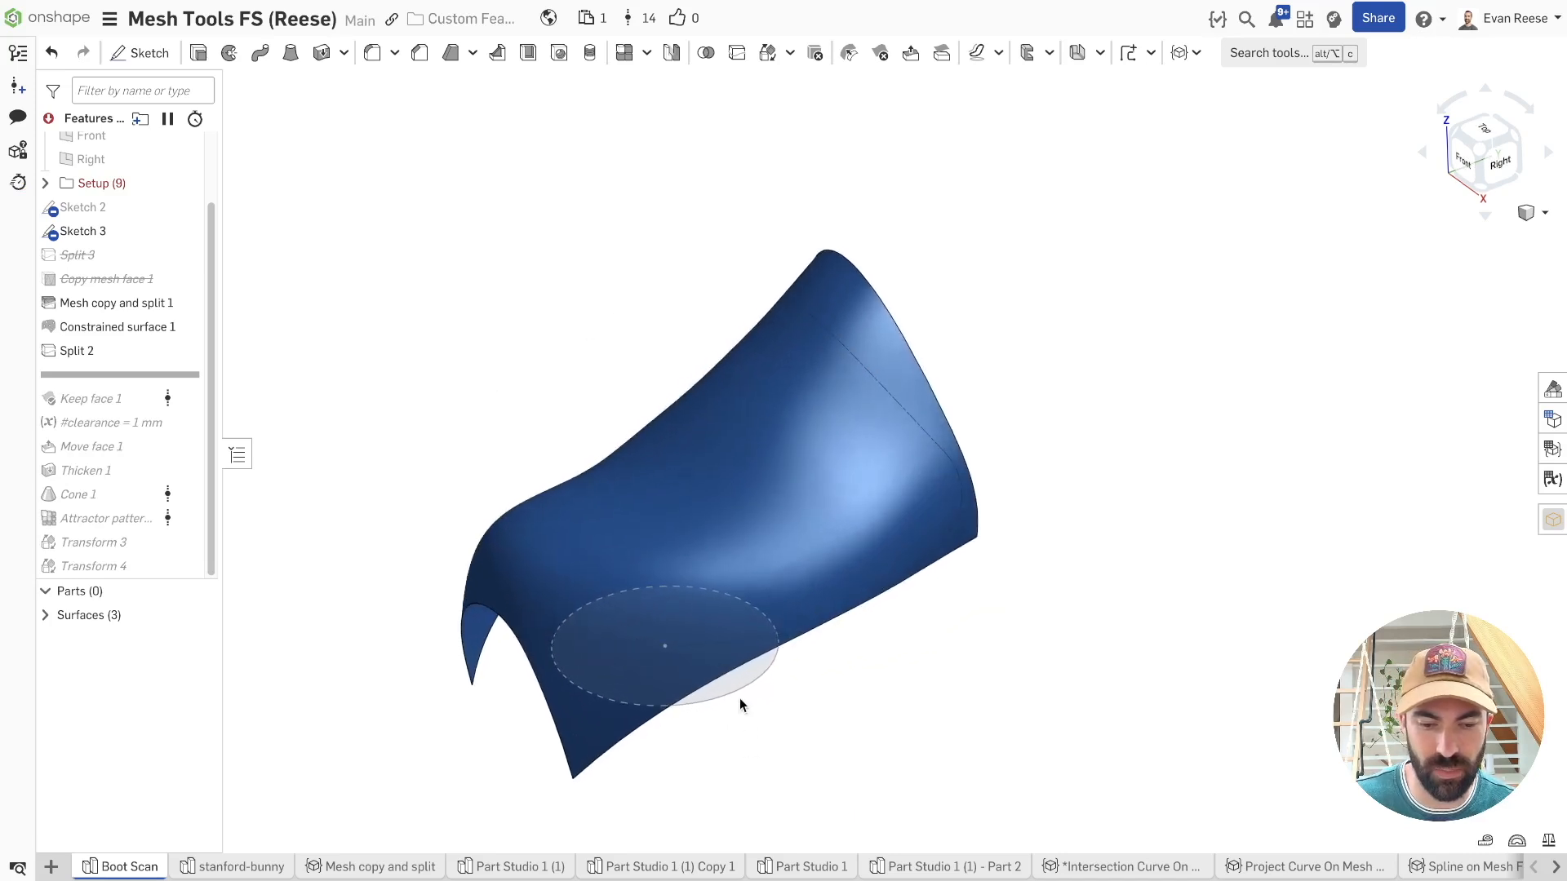
key(y)
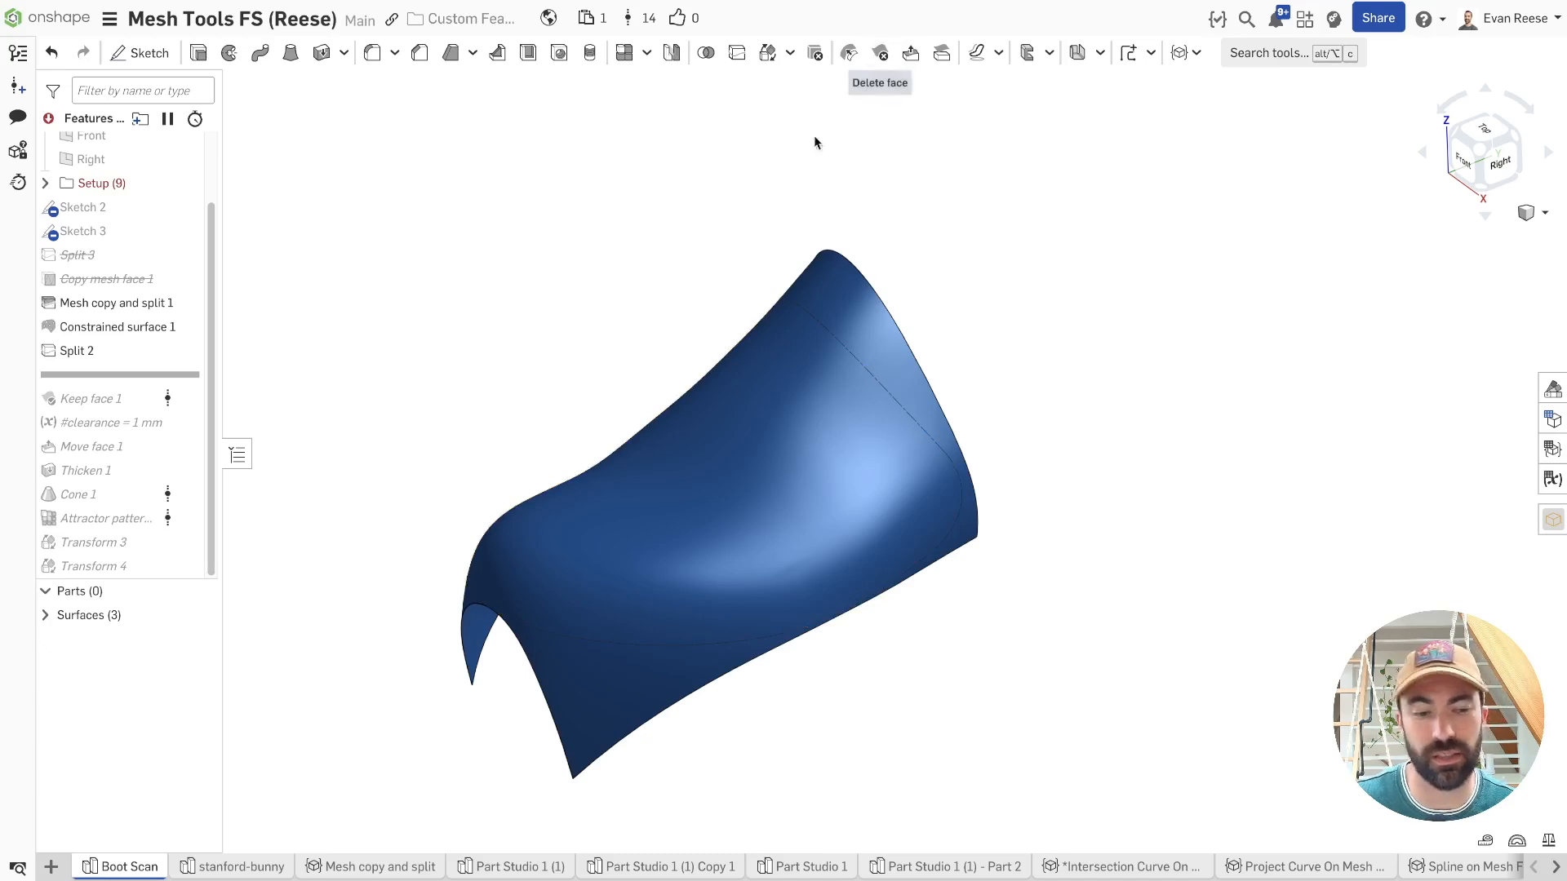
- Roll the history forward to Keep face 1 and back to Split 2 to compare the trimmed and full surfaces
right_click(105, 398)
click(155, 543)
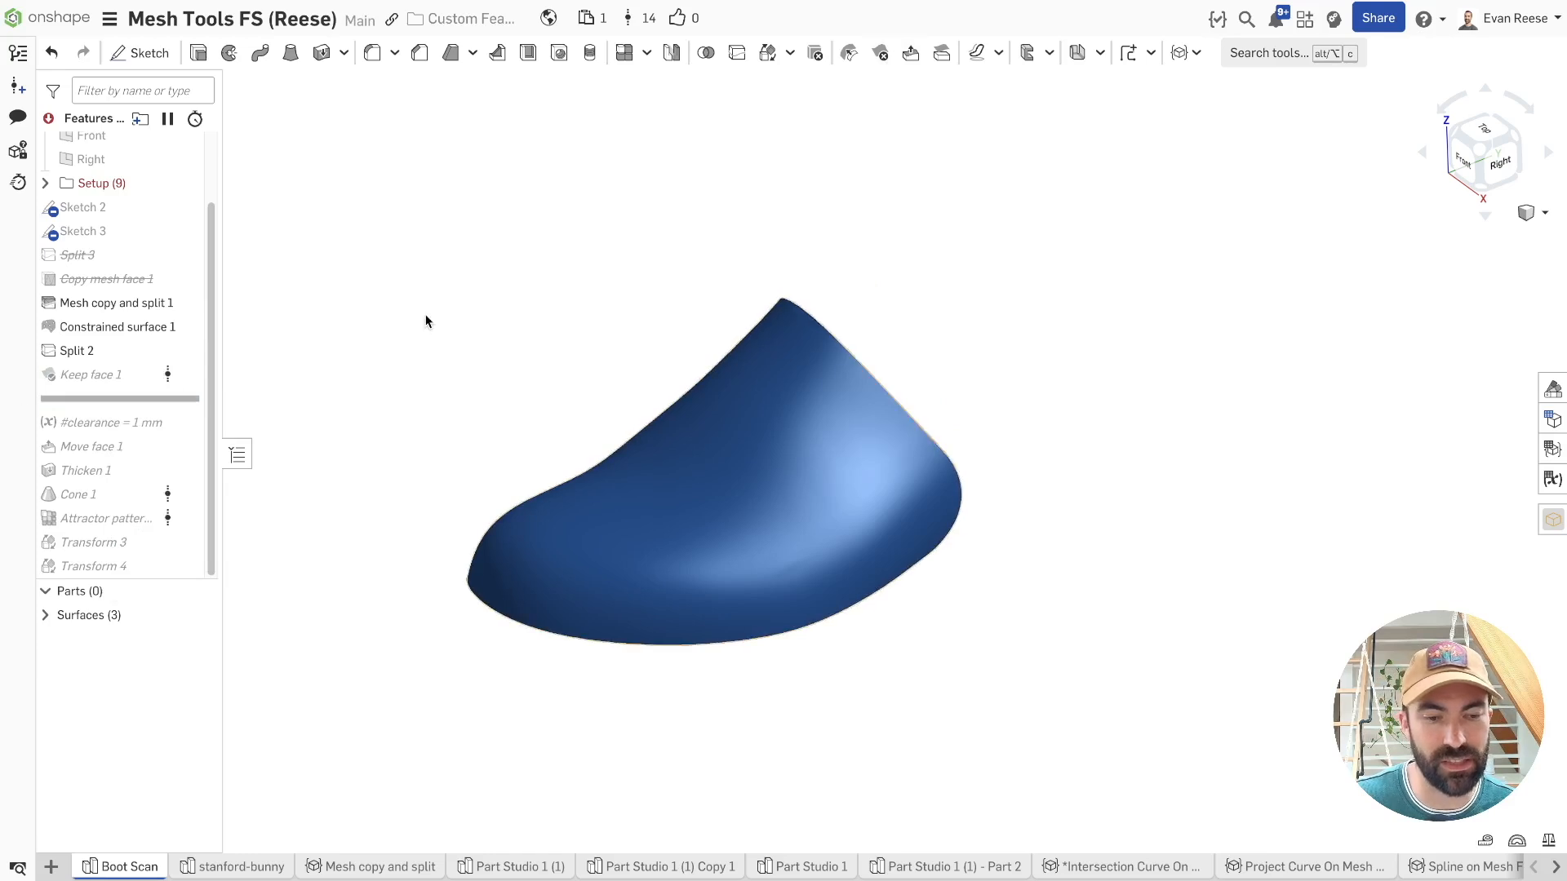
right_click(96, 353)
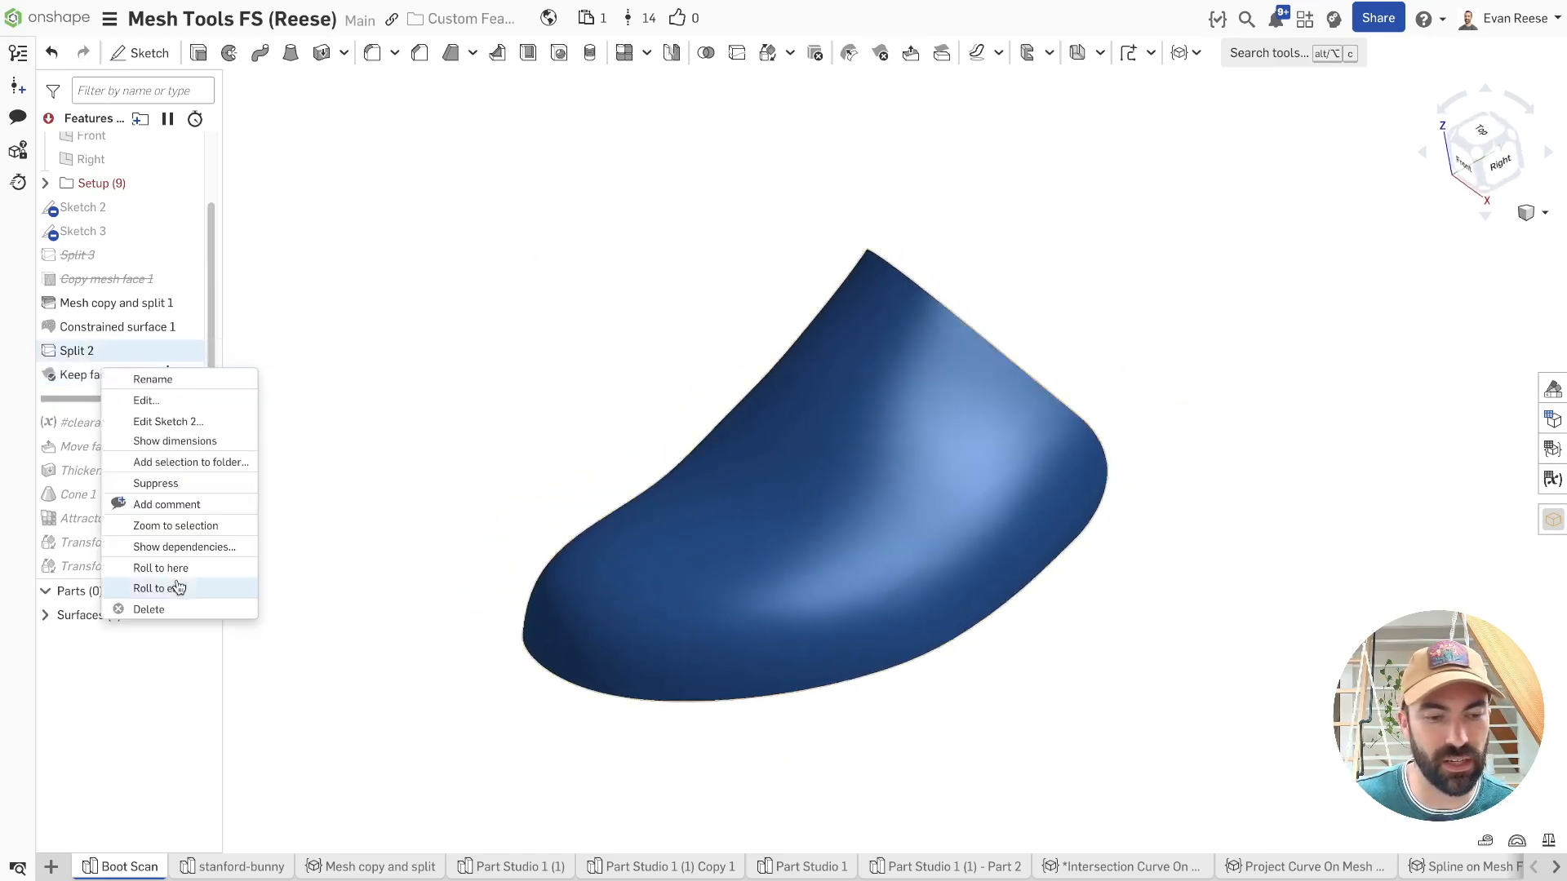
click(180, 568)
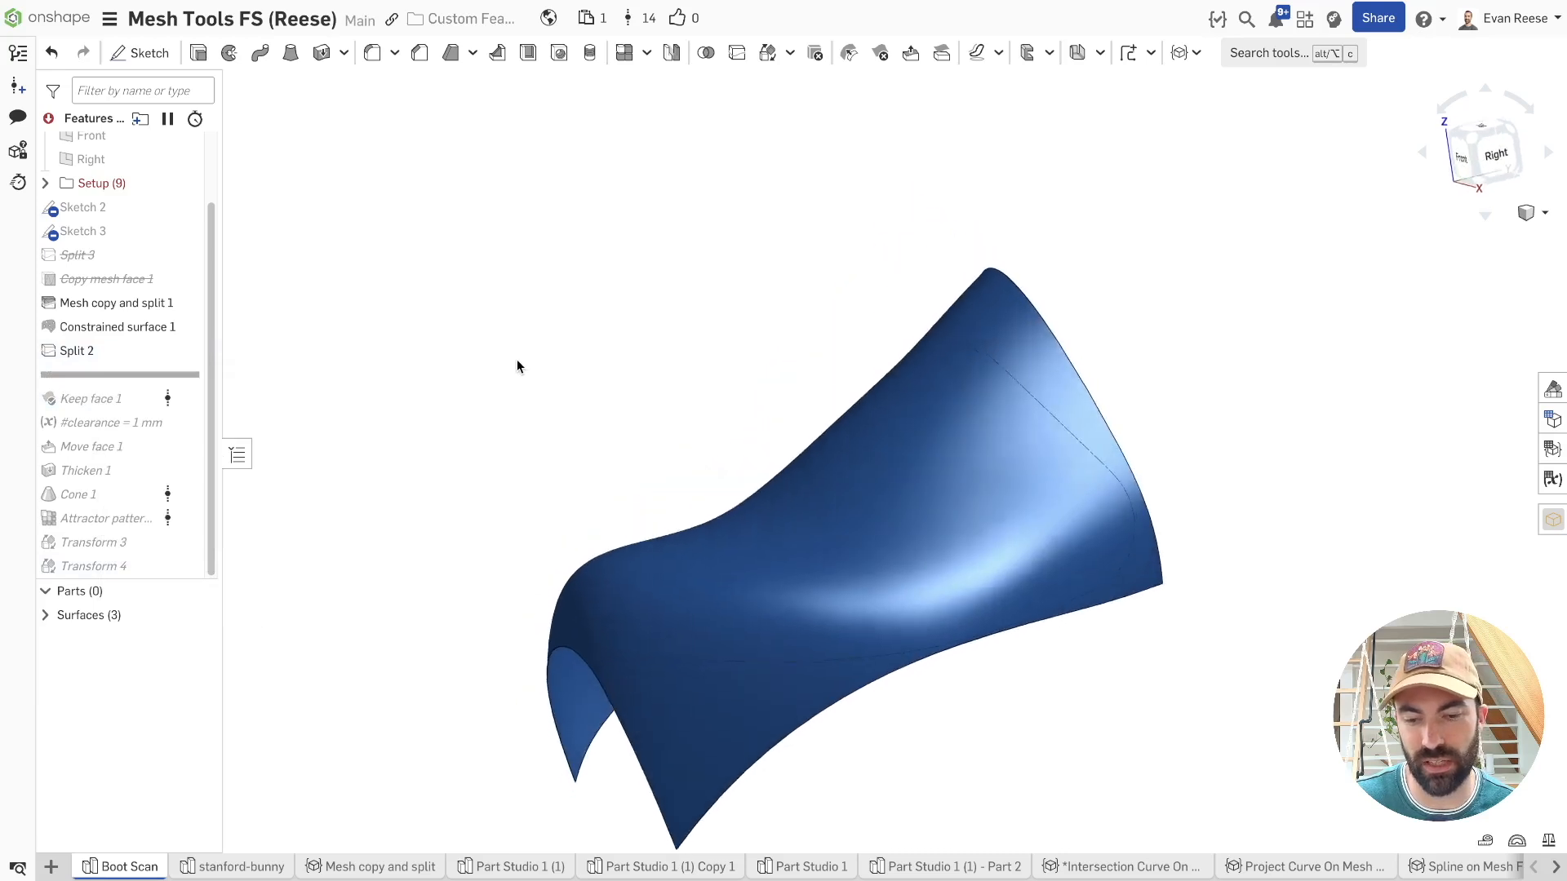
- Highlight Constrained surface 1, and measure the minimum distance between the surface's lower outer edge and the nearby split line
click(117, 326)
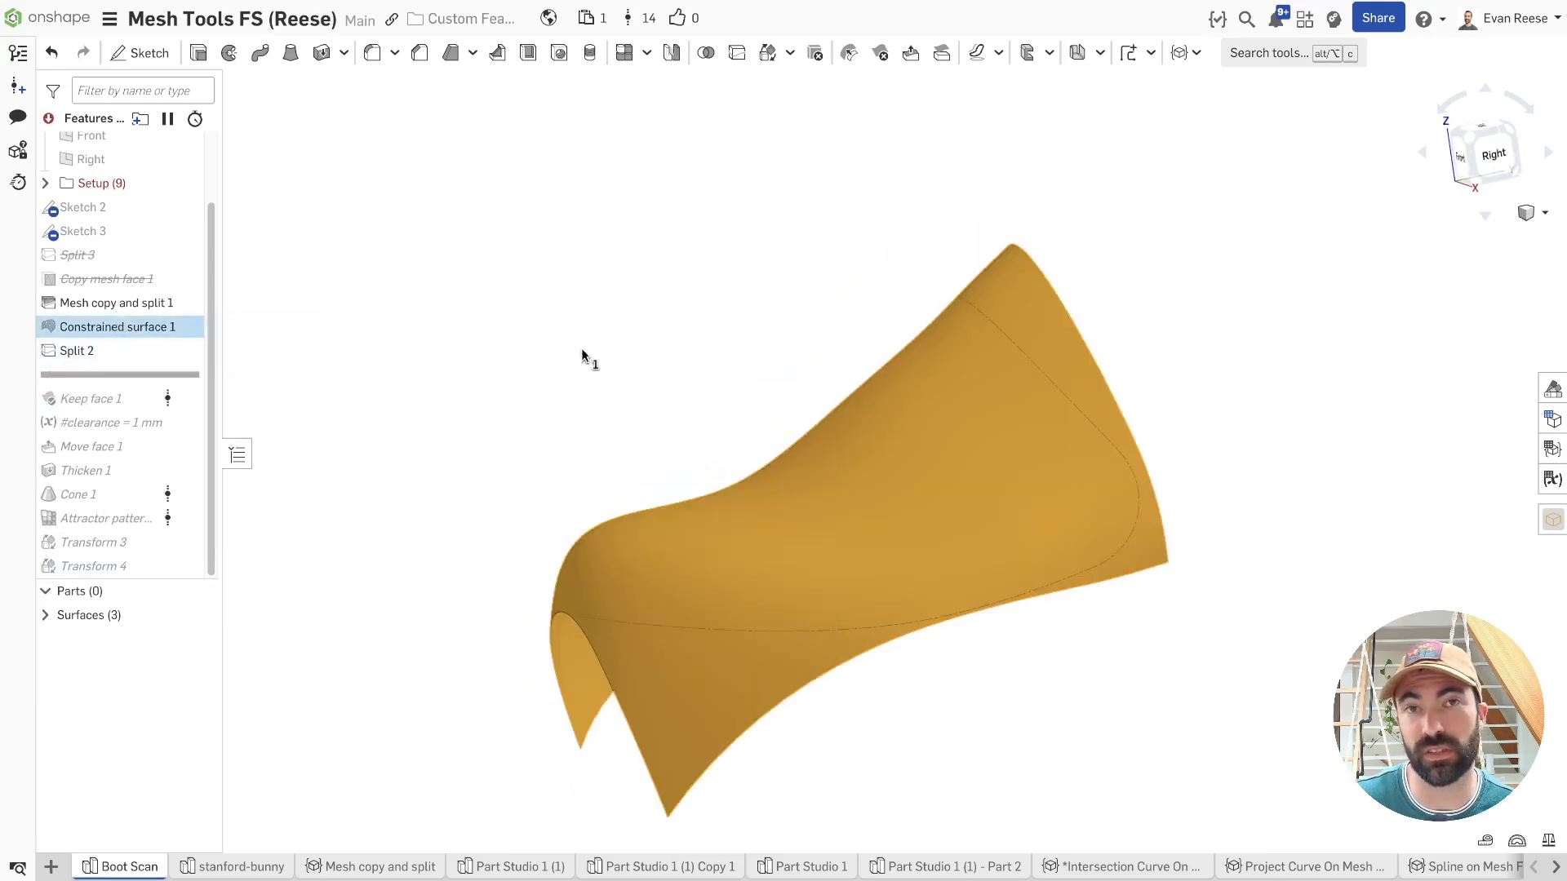
click(467, 325)
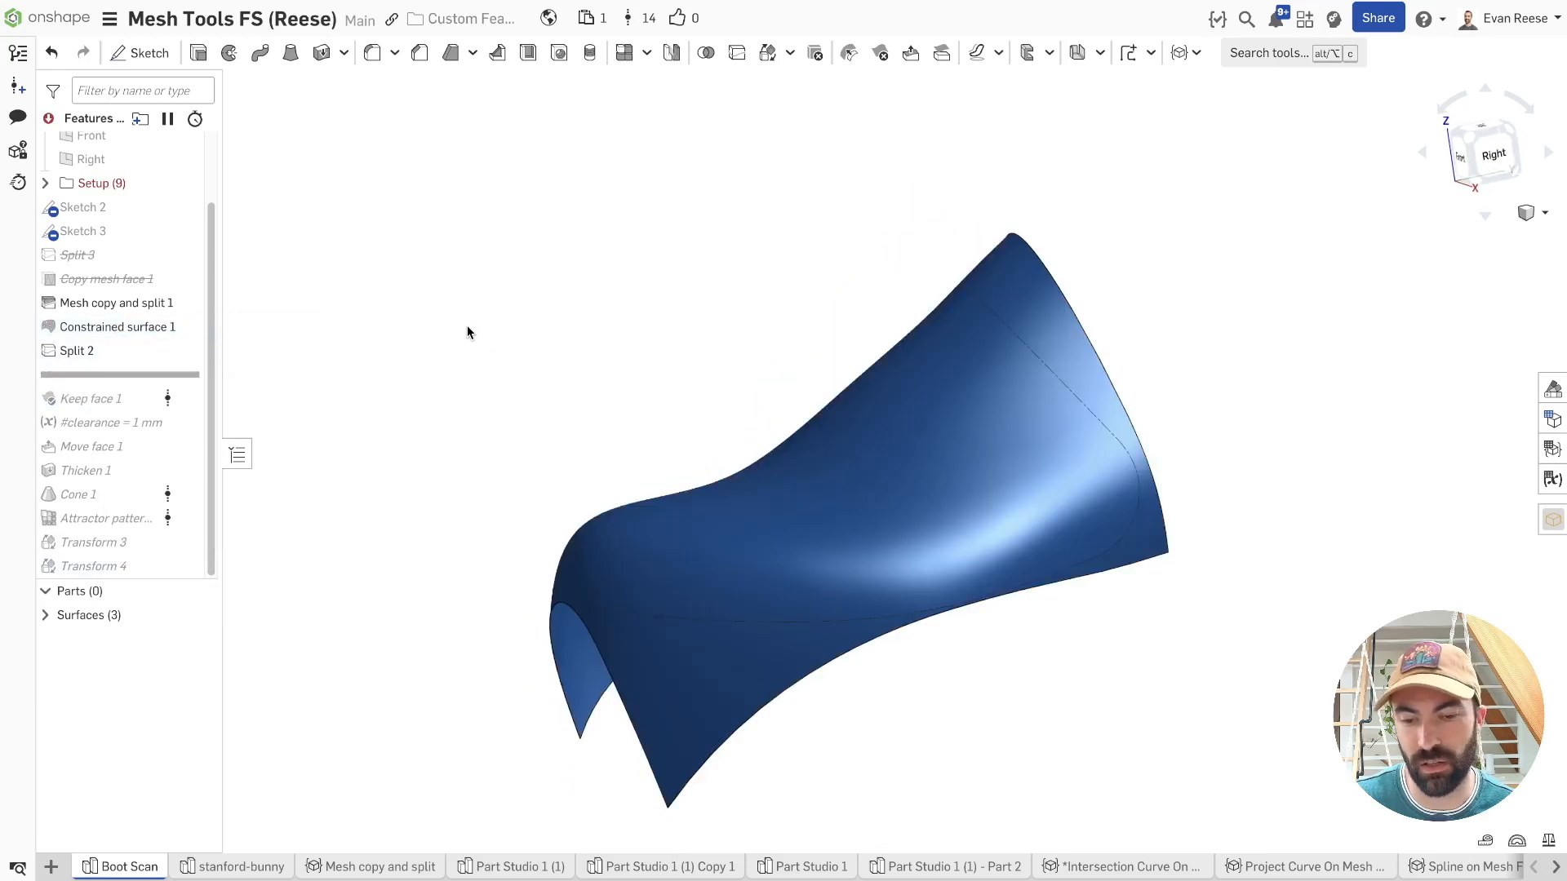
scroll(1004, 653, up, 10)
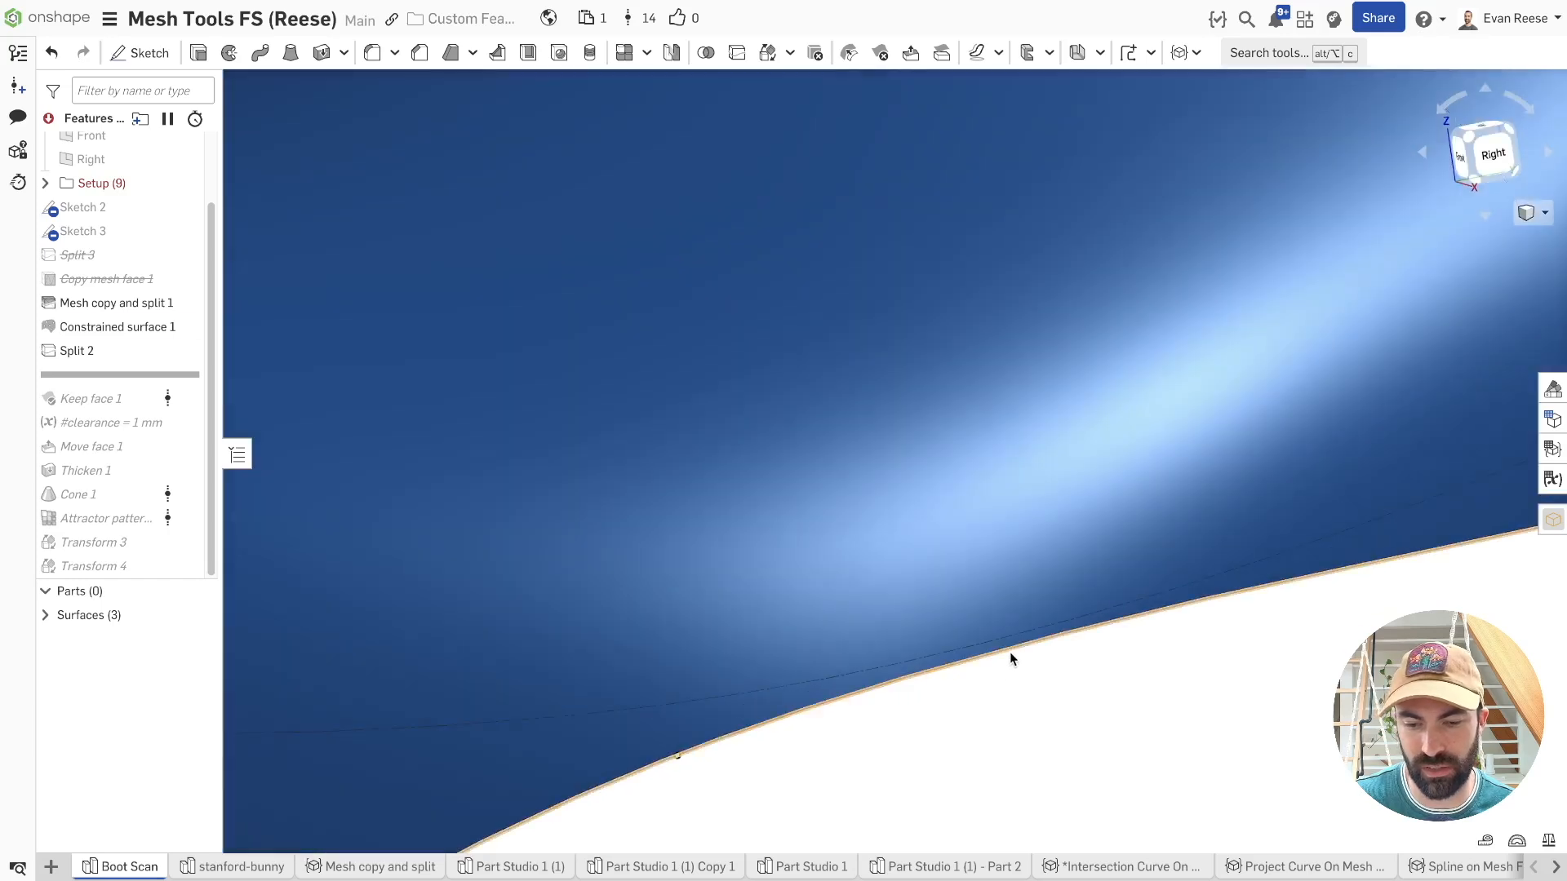
click(1010, 653)
click(1010, 645)
scroll(1025, 630, down, 10)
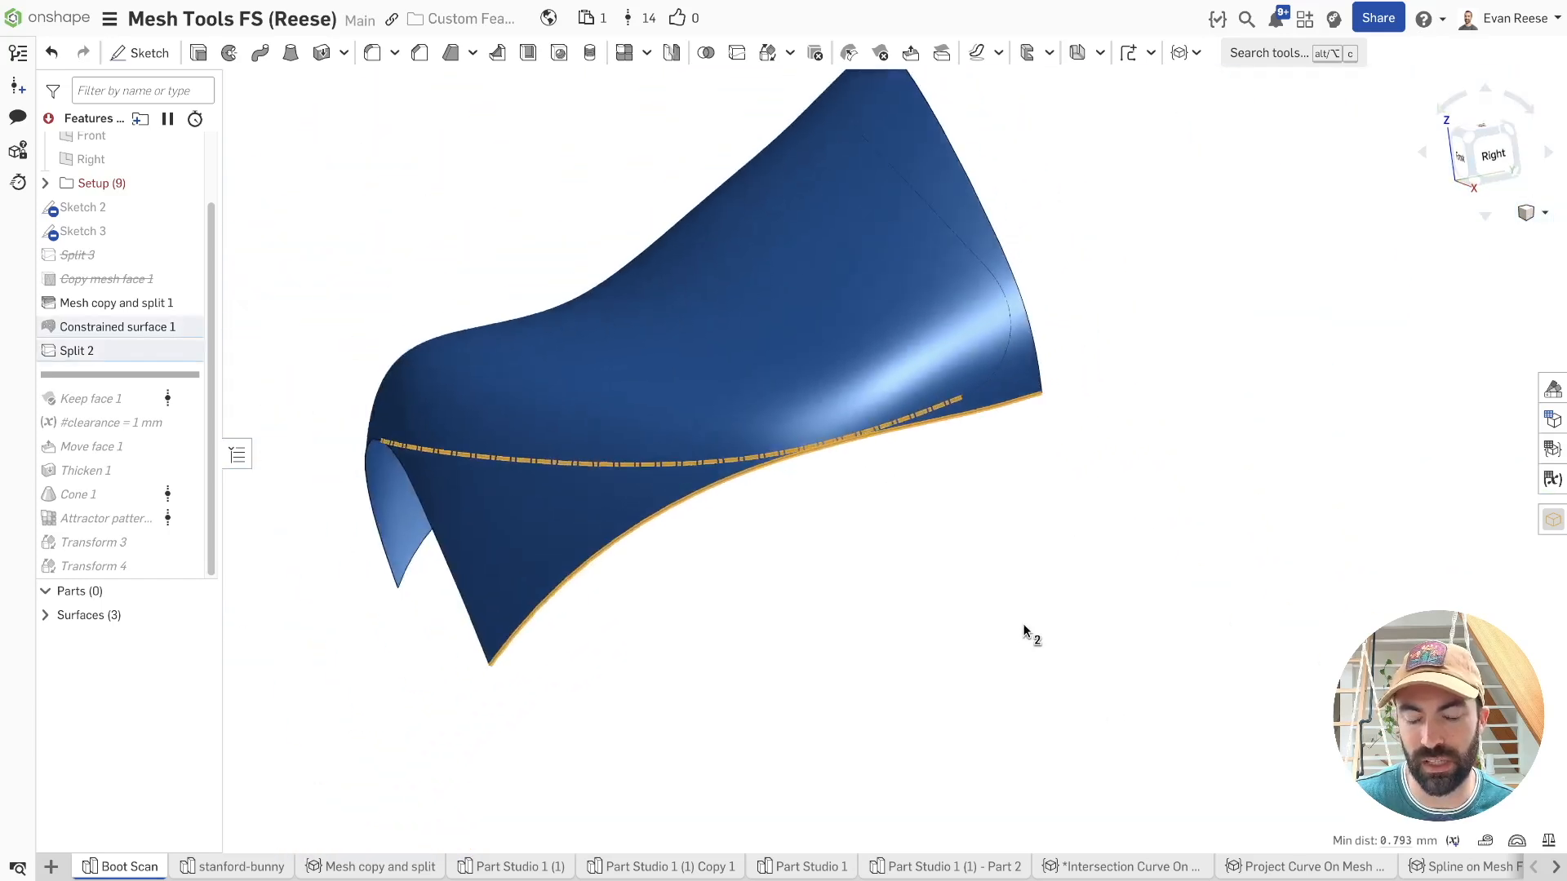
scroll(1025, 631, down, 2)
click(1024, 627)
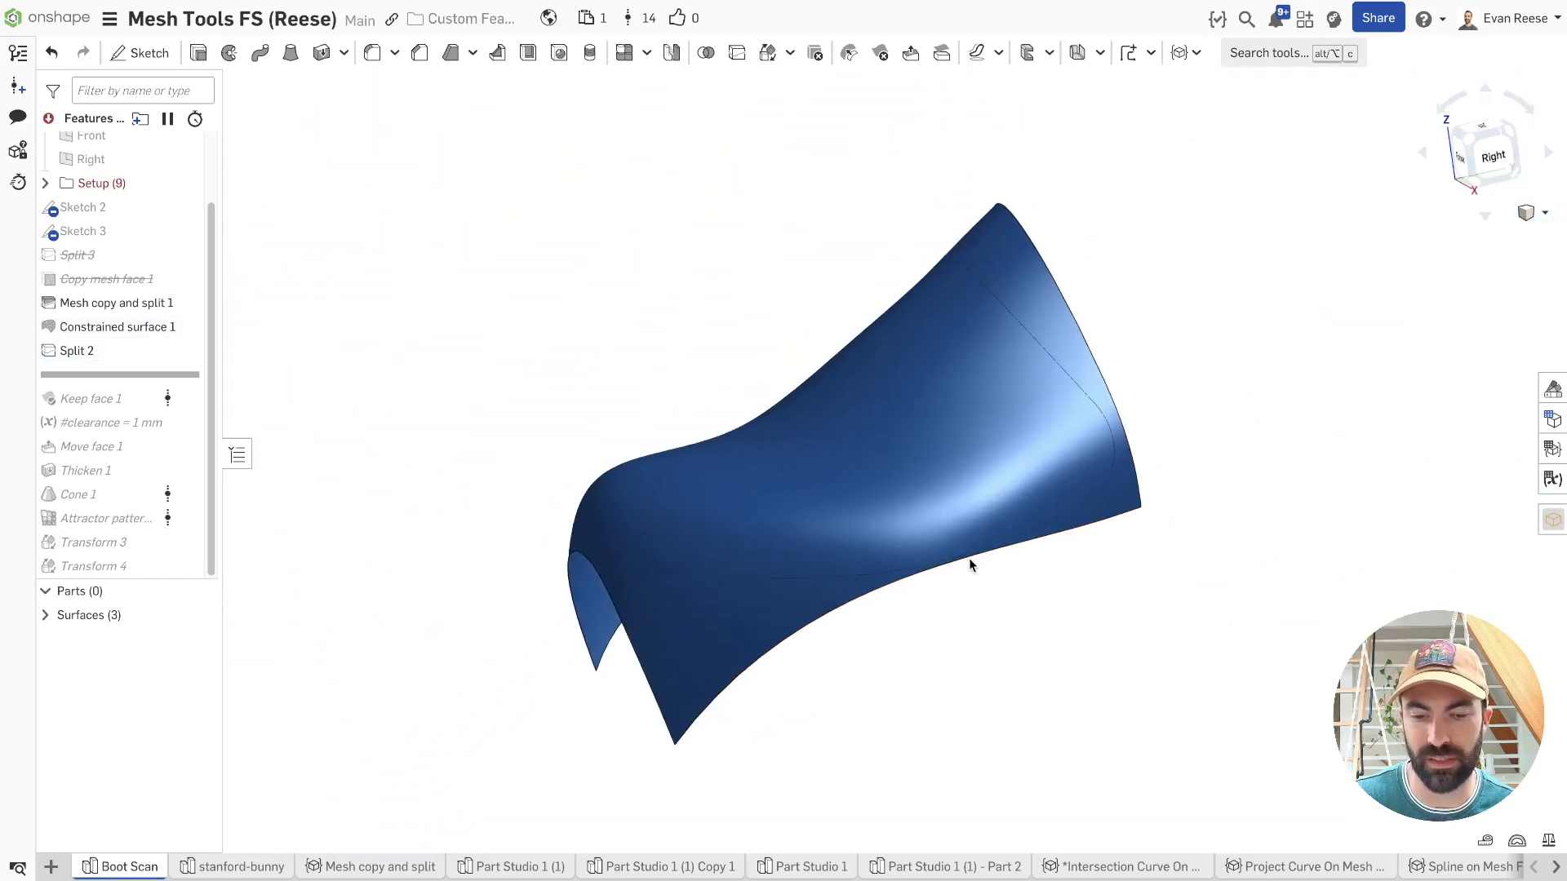
- Highlight the excess face outside the split line to examine its extent, and clear the selection
click(1106, 503)
right_drag(1002, 235, 1197, 255)
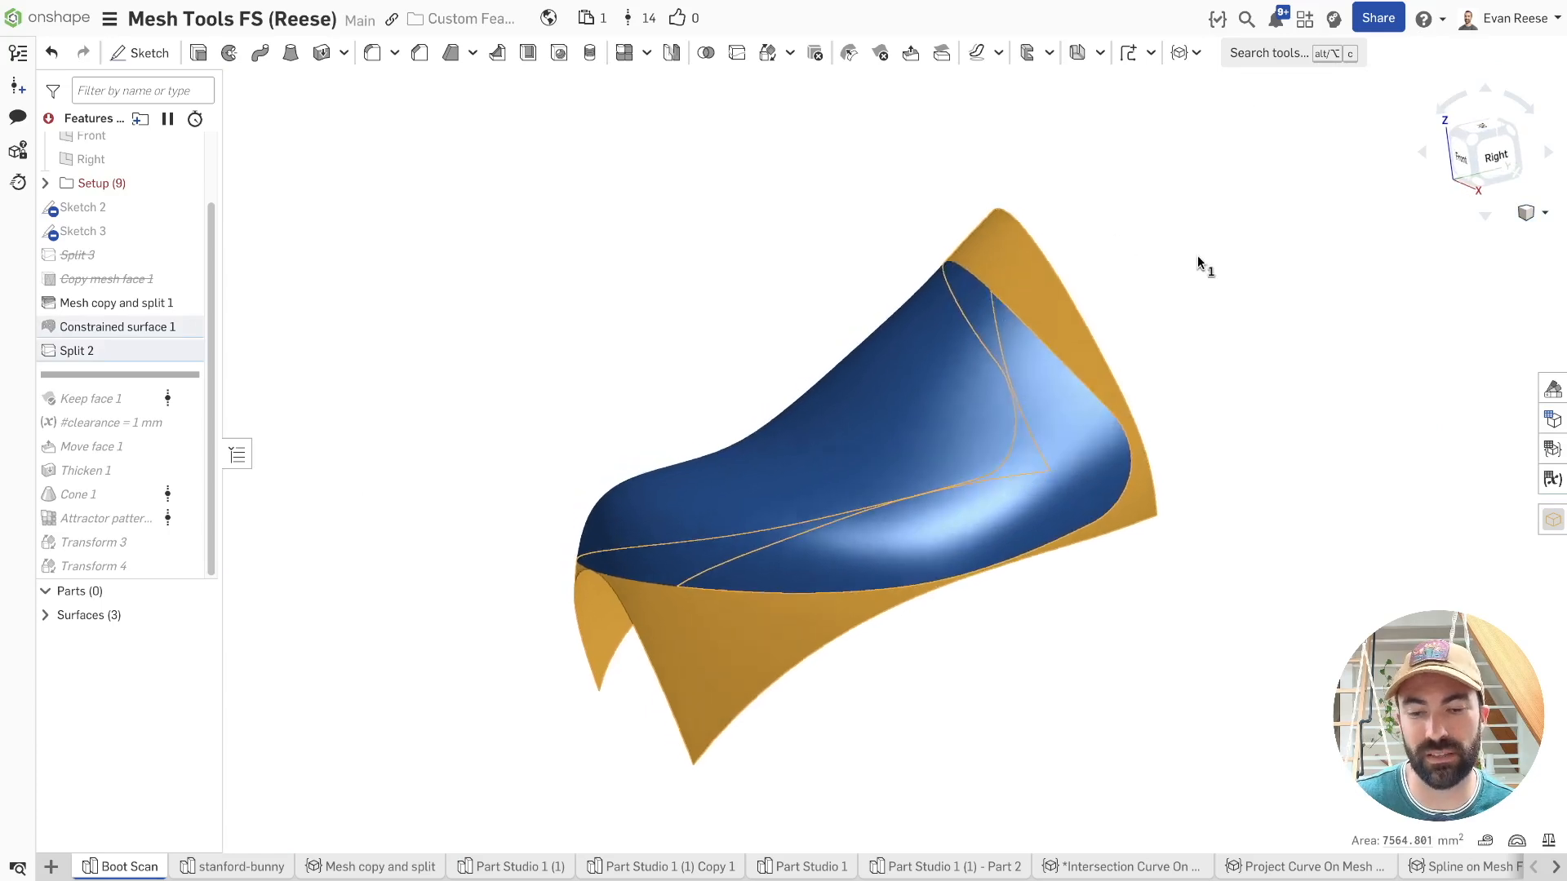
click(1197, 256)
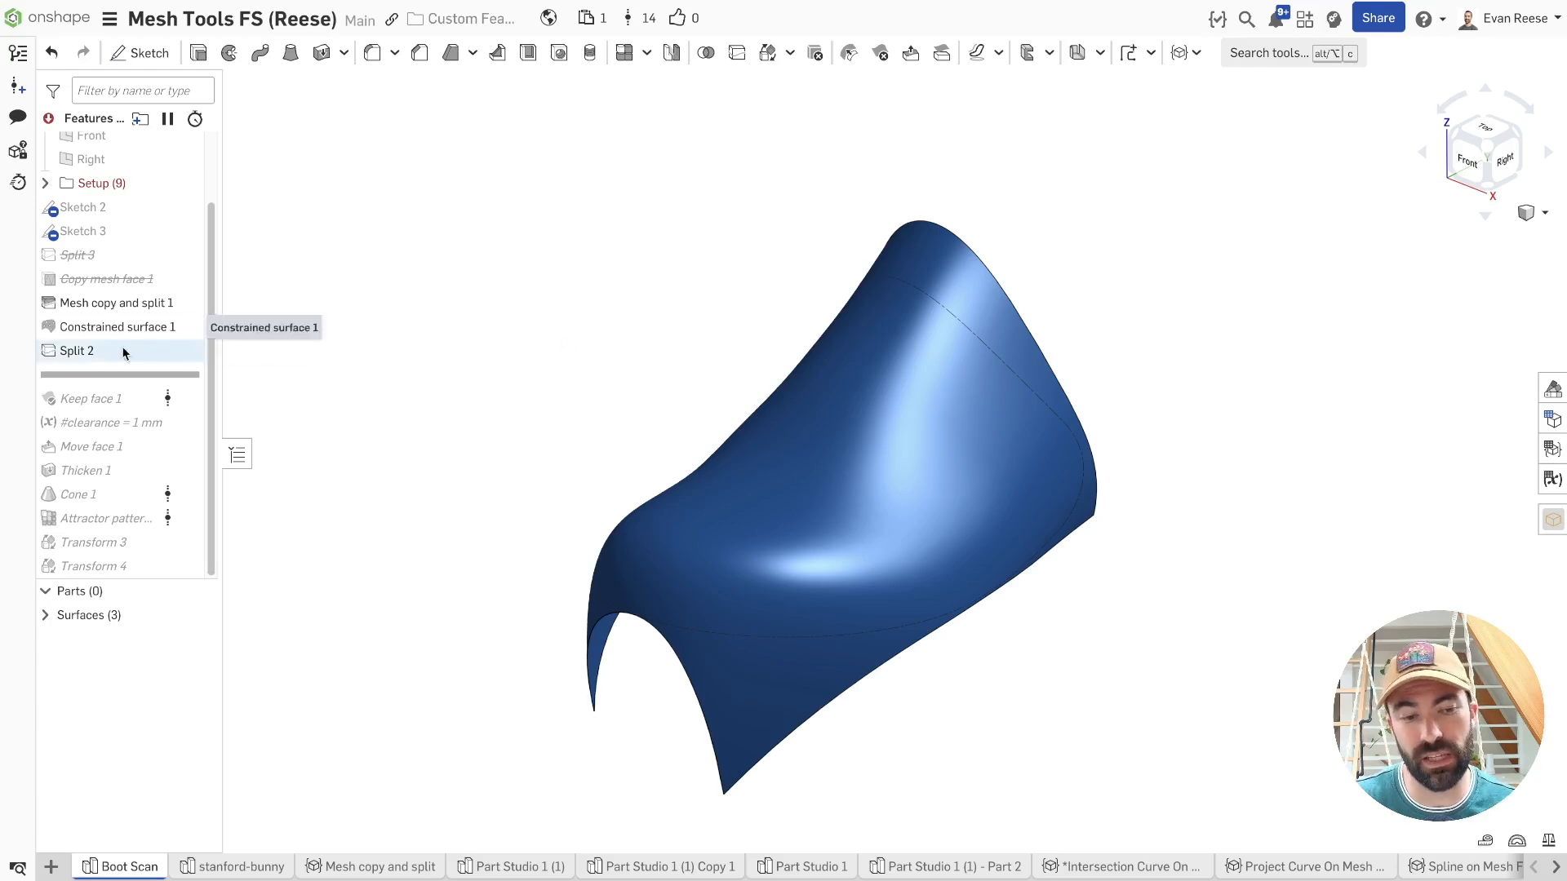
- Roll the history forward past Keep face 1, review the face it keeps, and close its definition without changes
drag(110, 379, 111, 402)
double_click(110, 377)
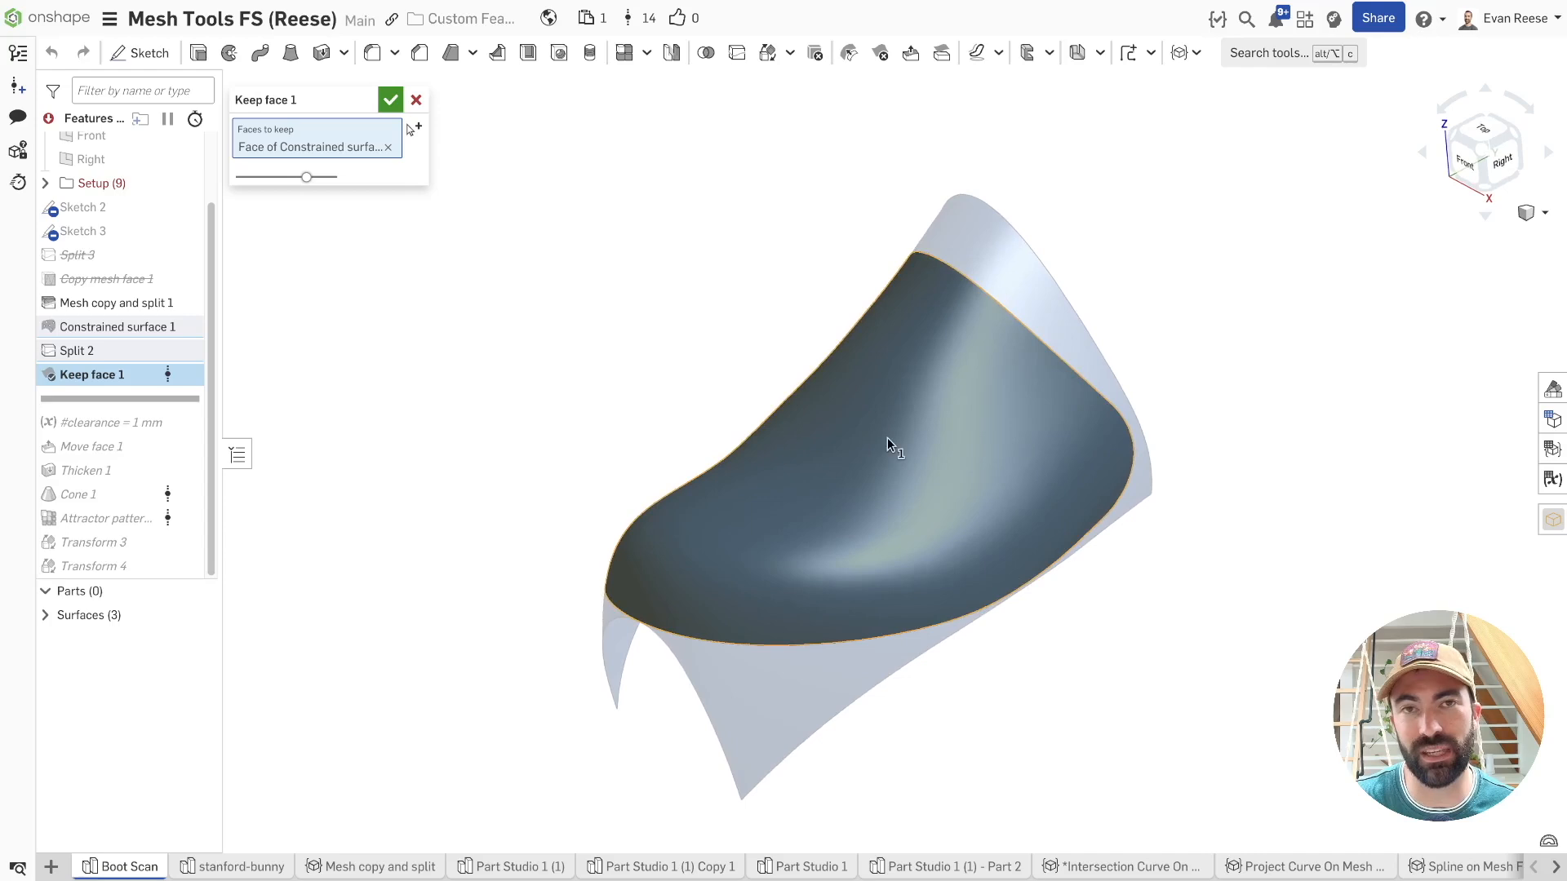
scroll(888, 438, down, 1)
middle_drag(888, 437, 862, 433)
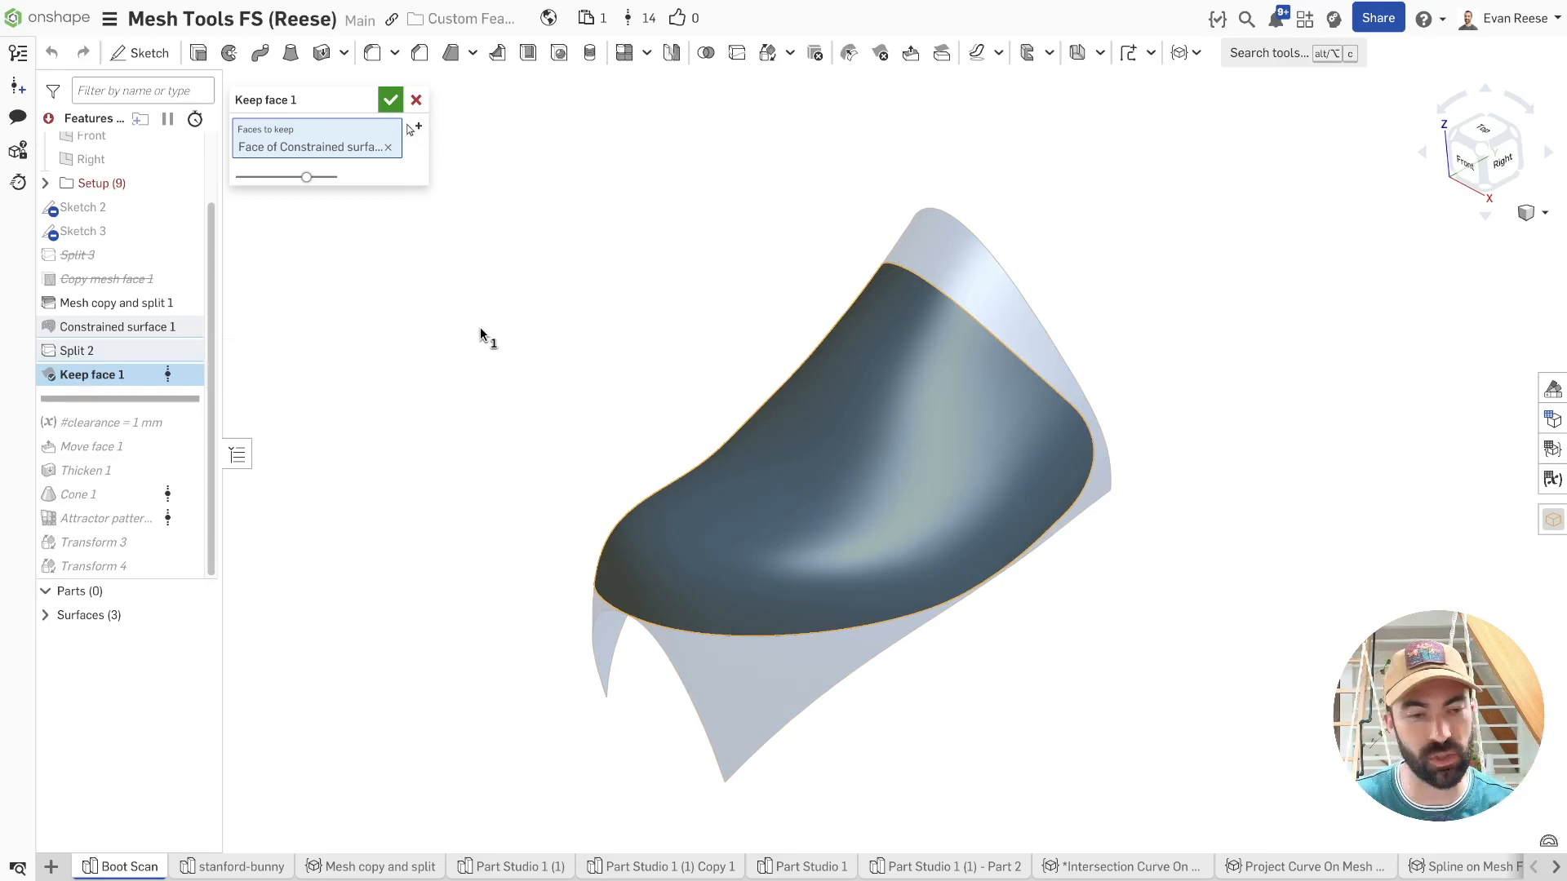
click(415, 102)
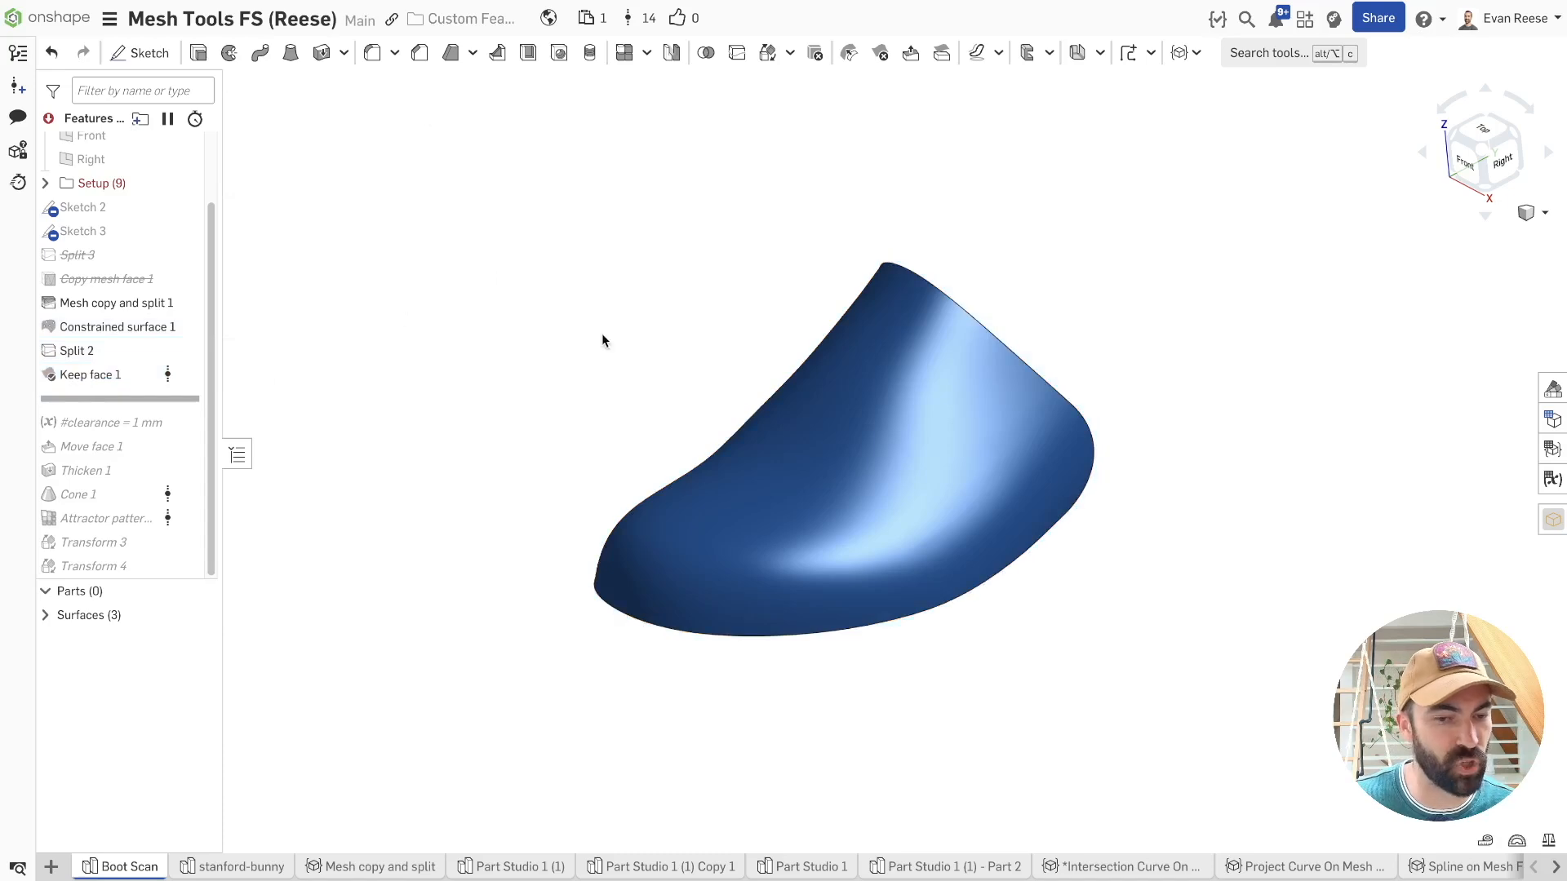
- Switch to the stanford-bunny part studio
scroll(673, 342, up, 3)
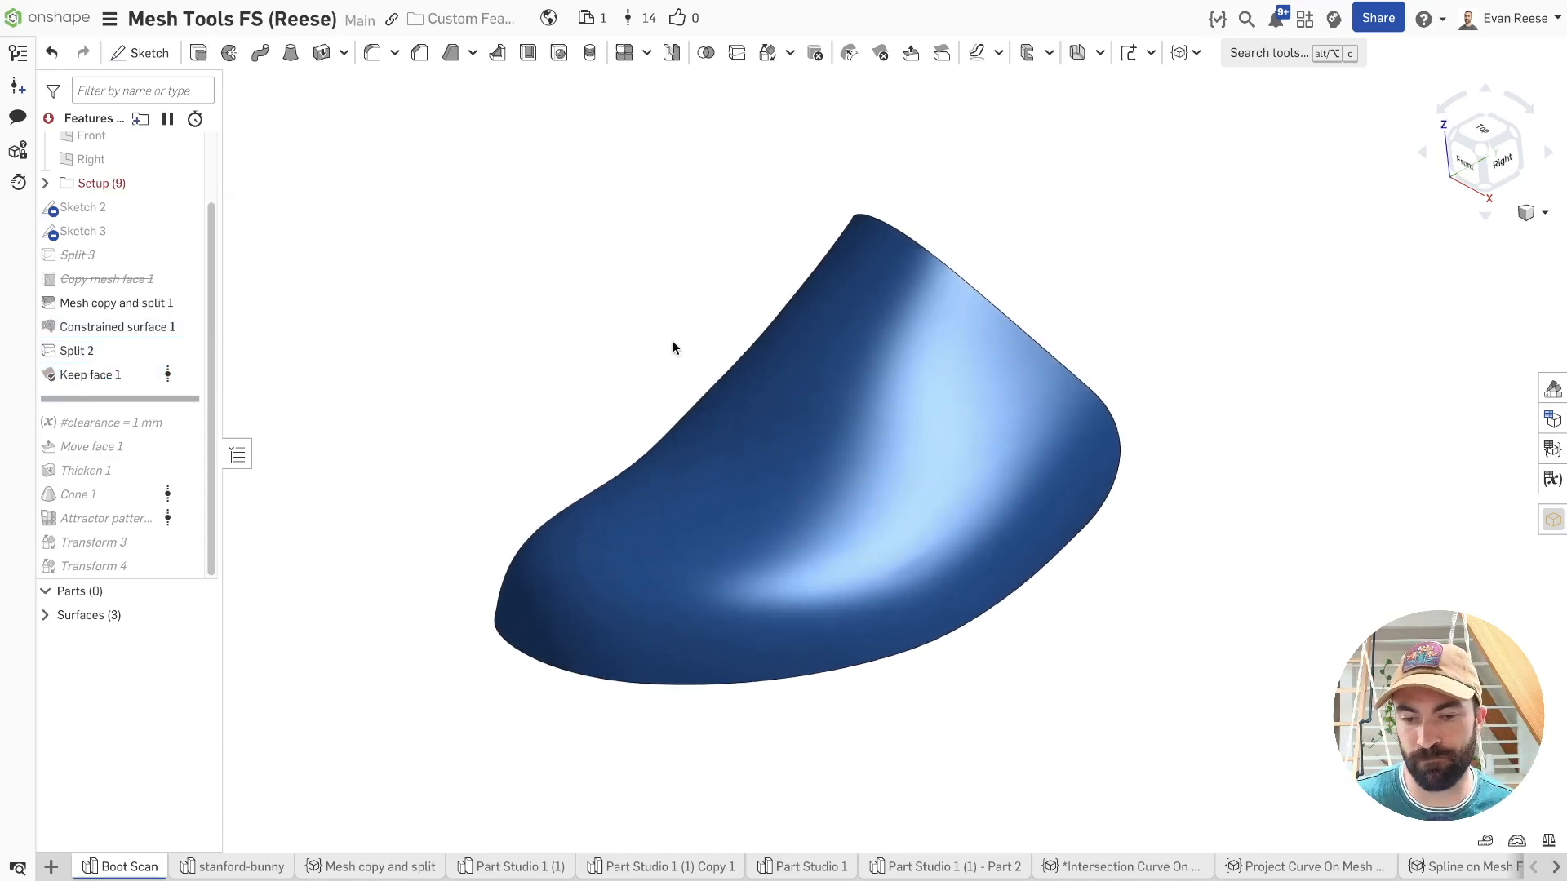
click(228, 866)
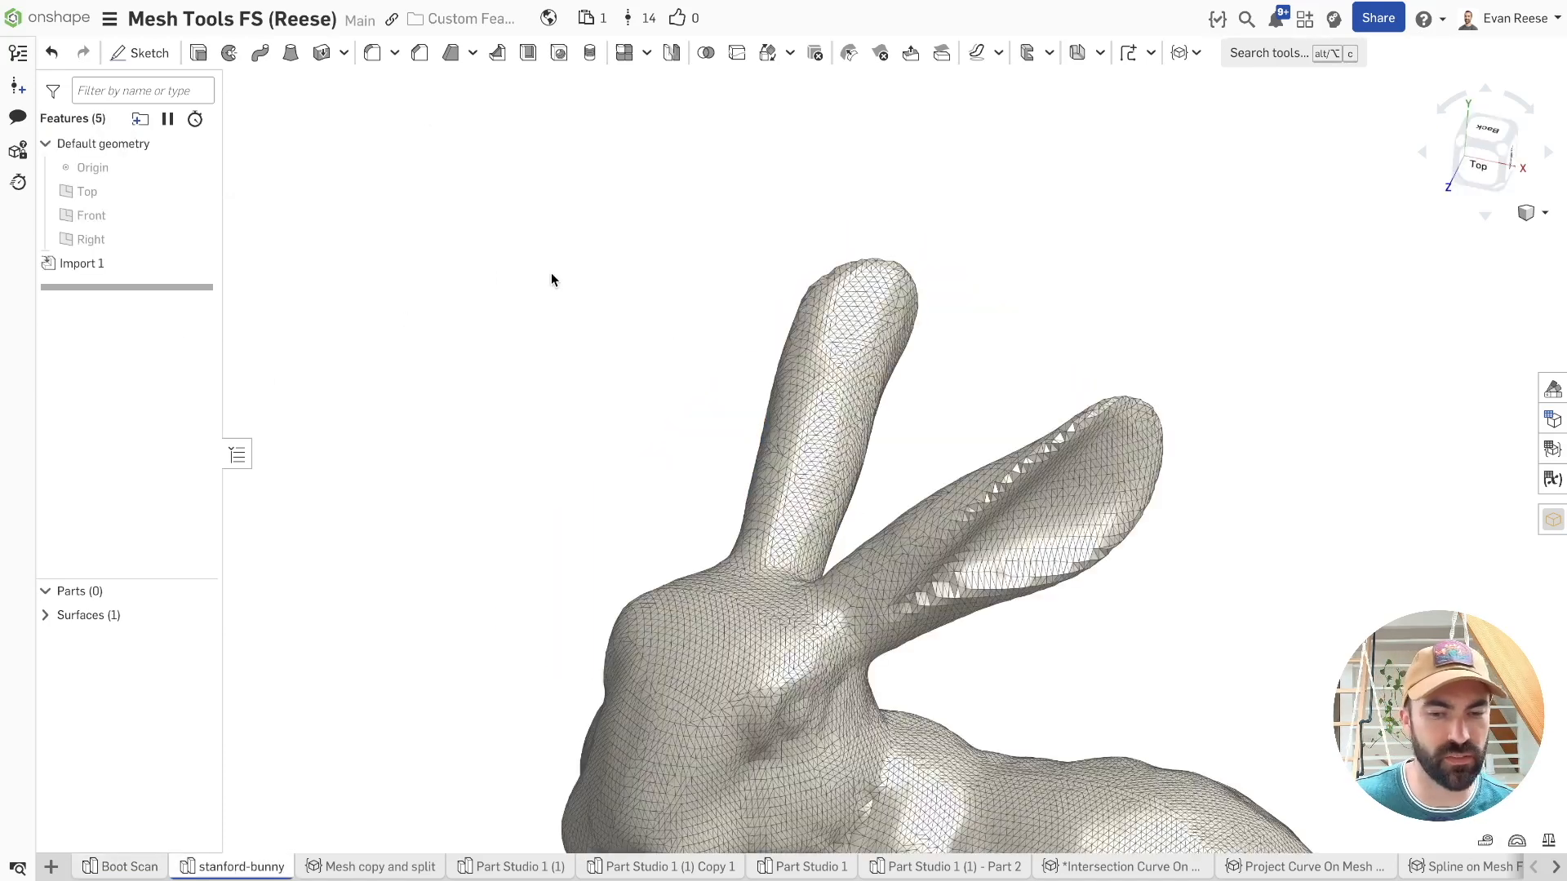
- Examine the imported bunny mesh, from the whole body up close to the ears and the front ear's inner hollow
key(f)
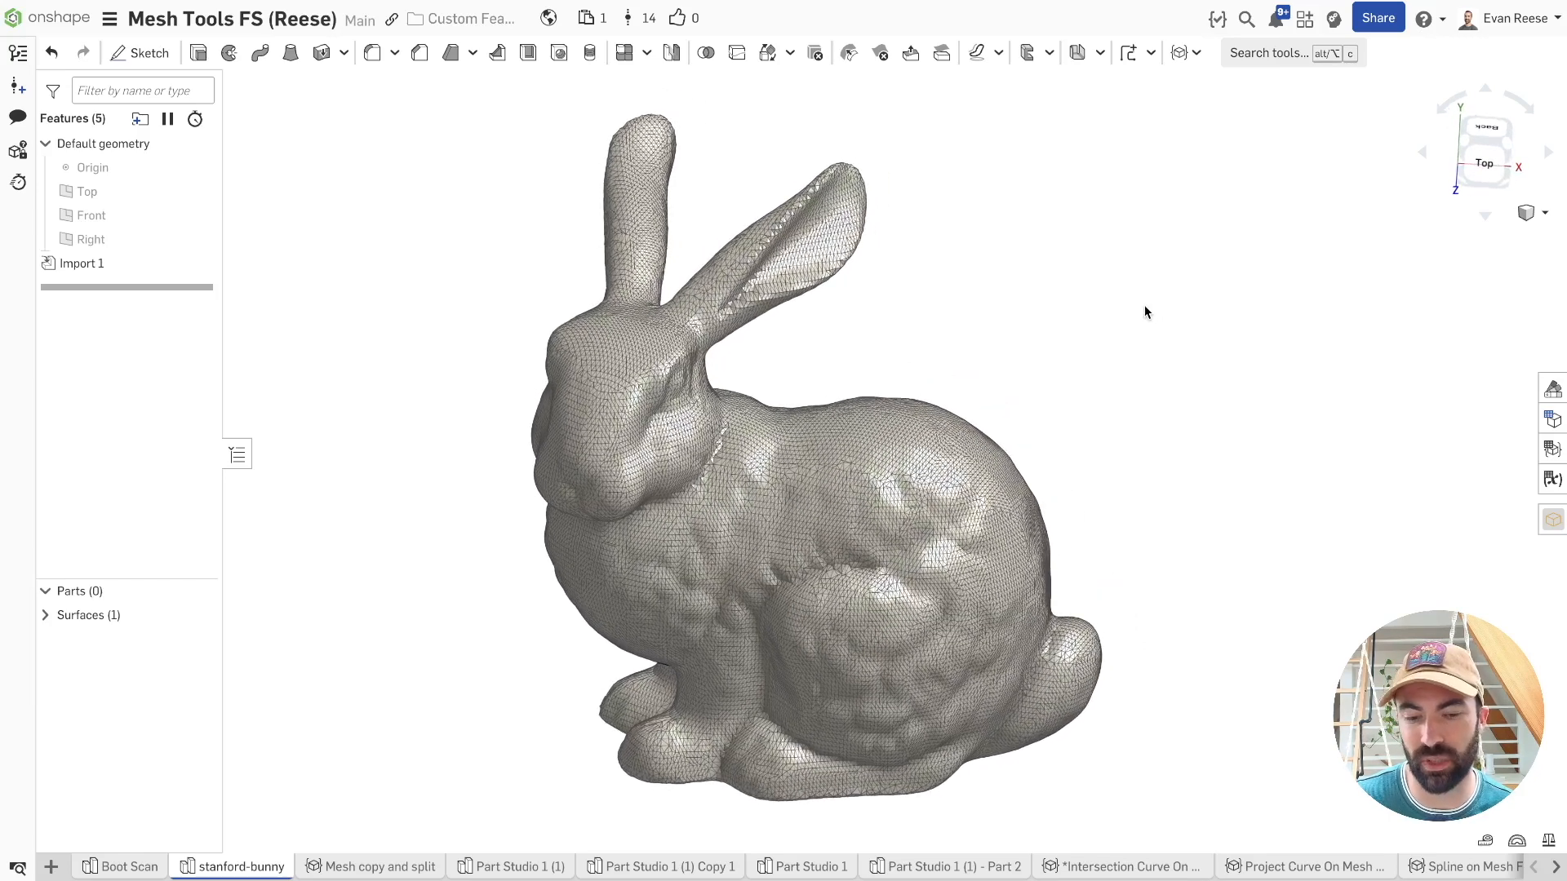
scroll(1048, 253, up, 5)
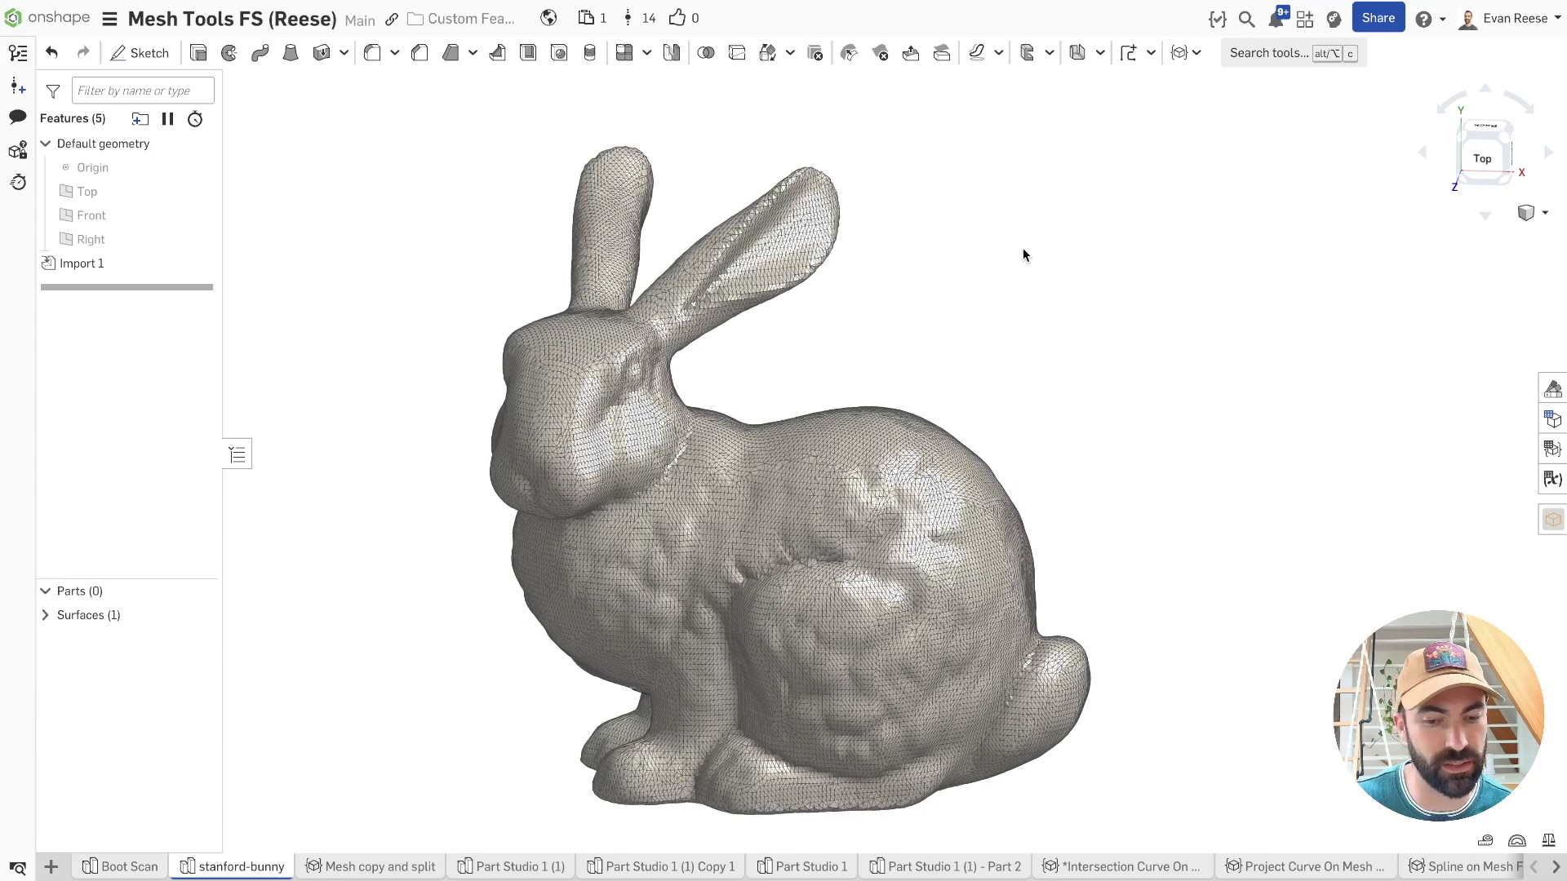
scroll(883, 199, up, 1)
scroll(883, 199, up, 3)
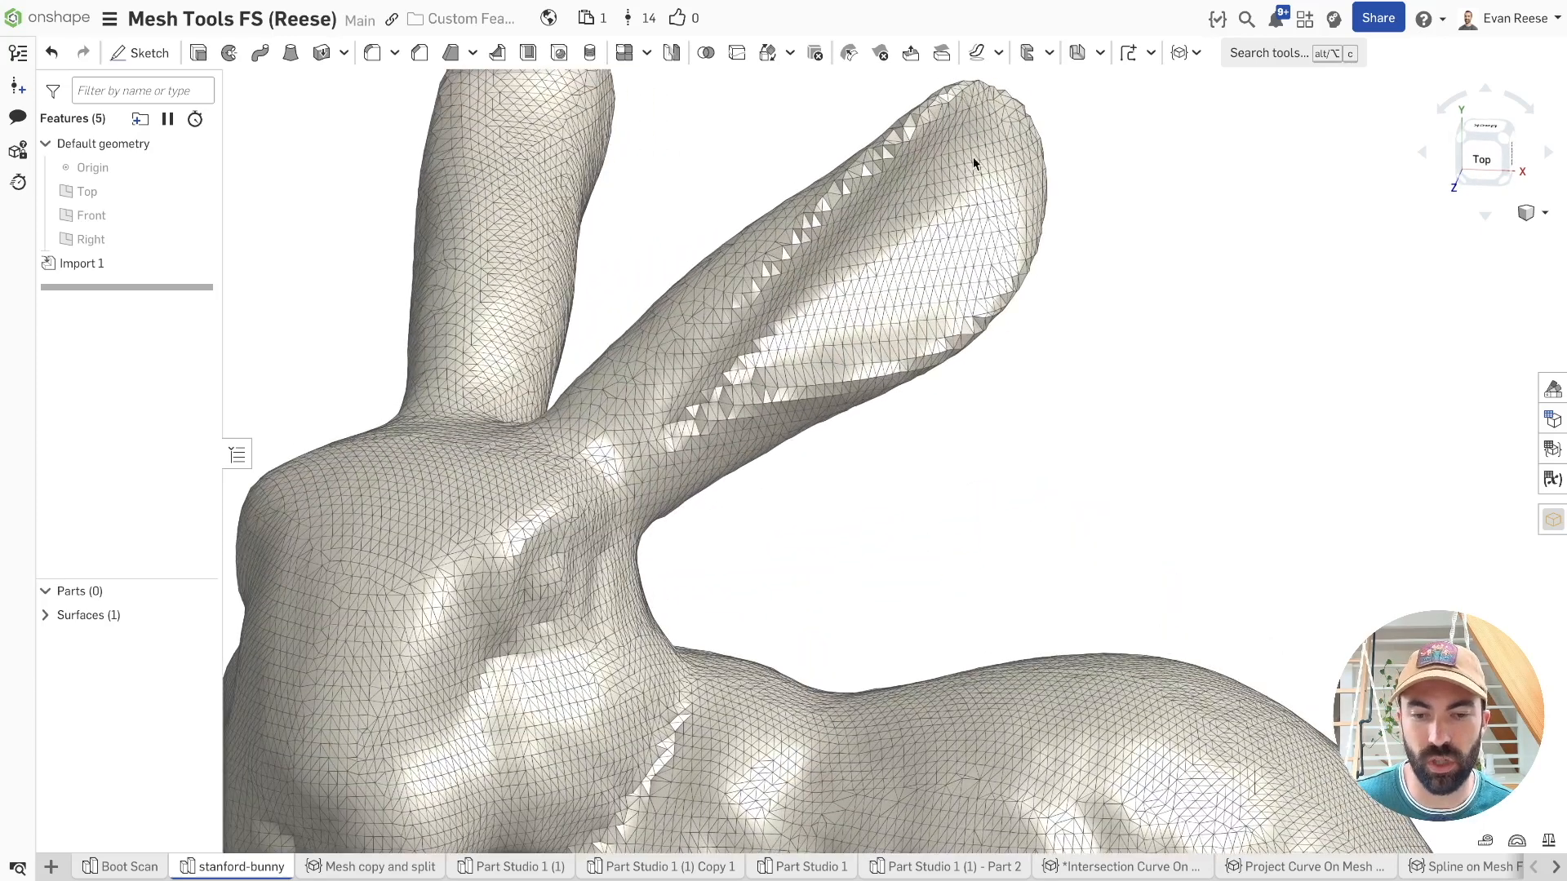
scroll(821, 486, down, 2)
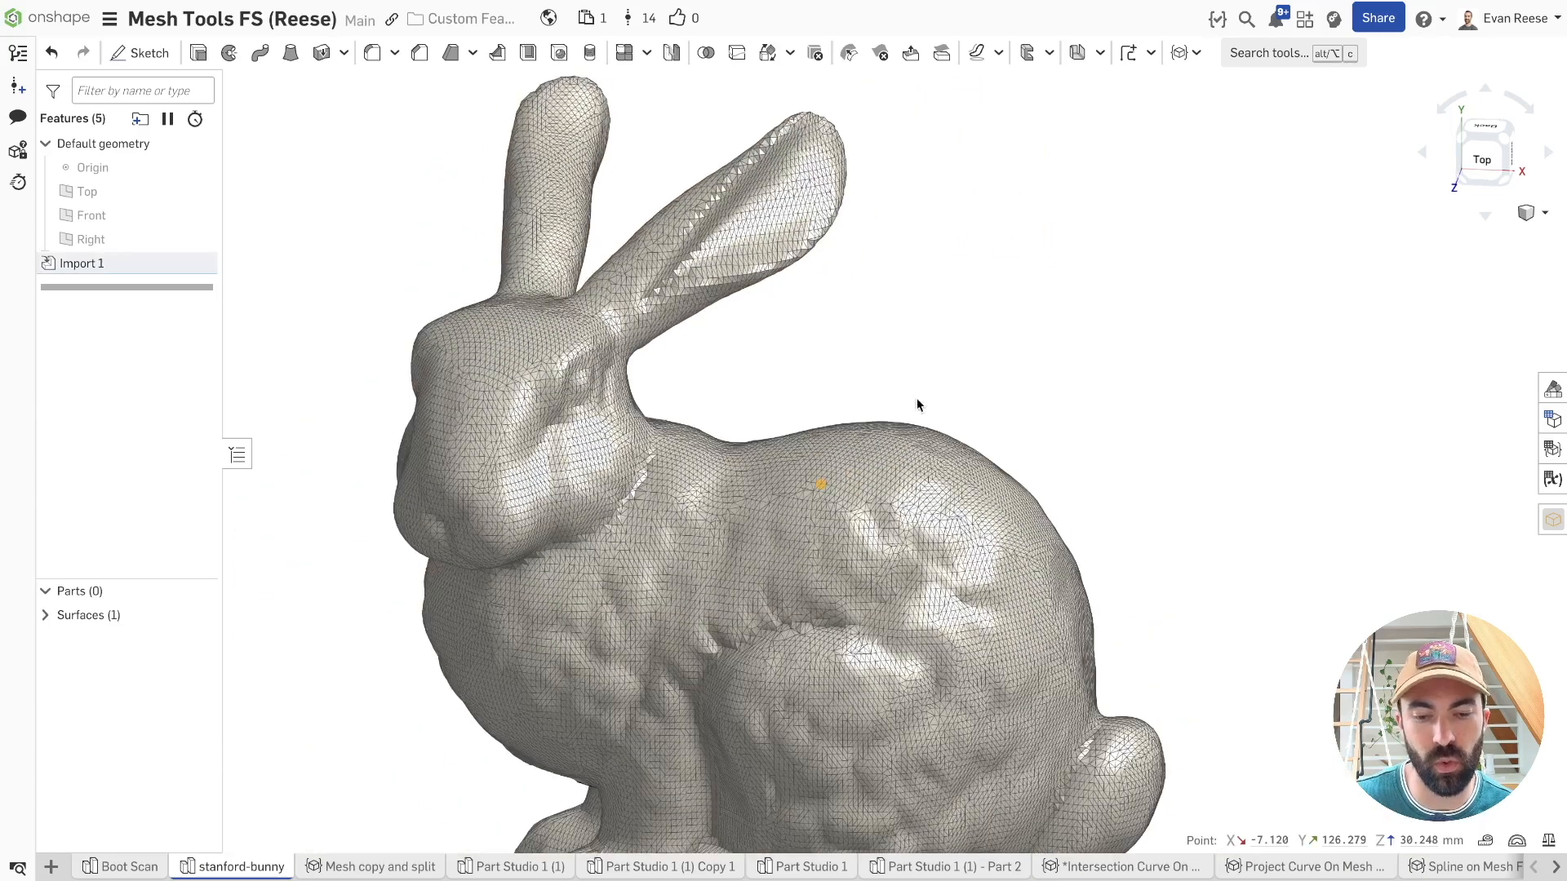
right_drag(930, 382, 958, 346)
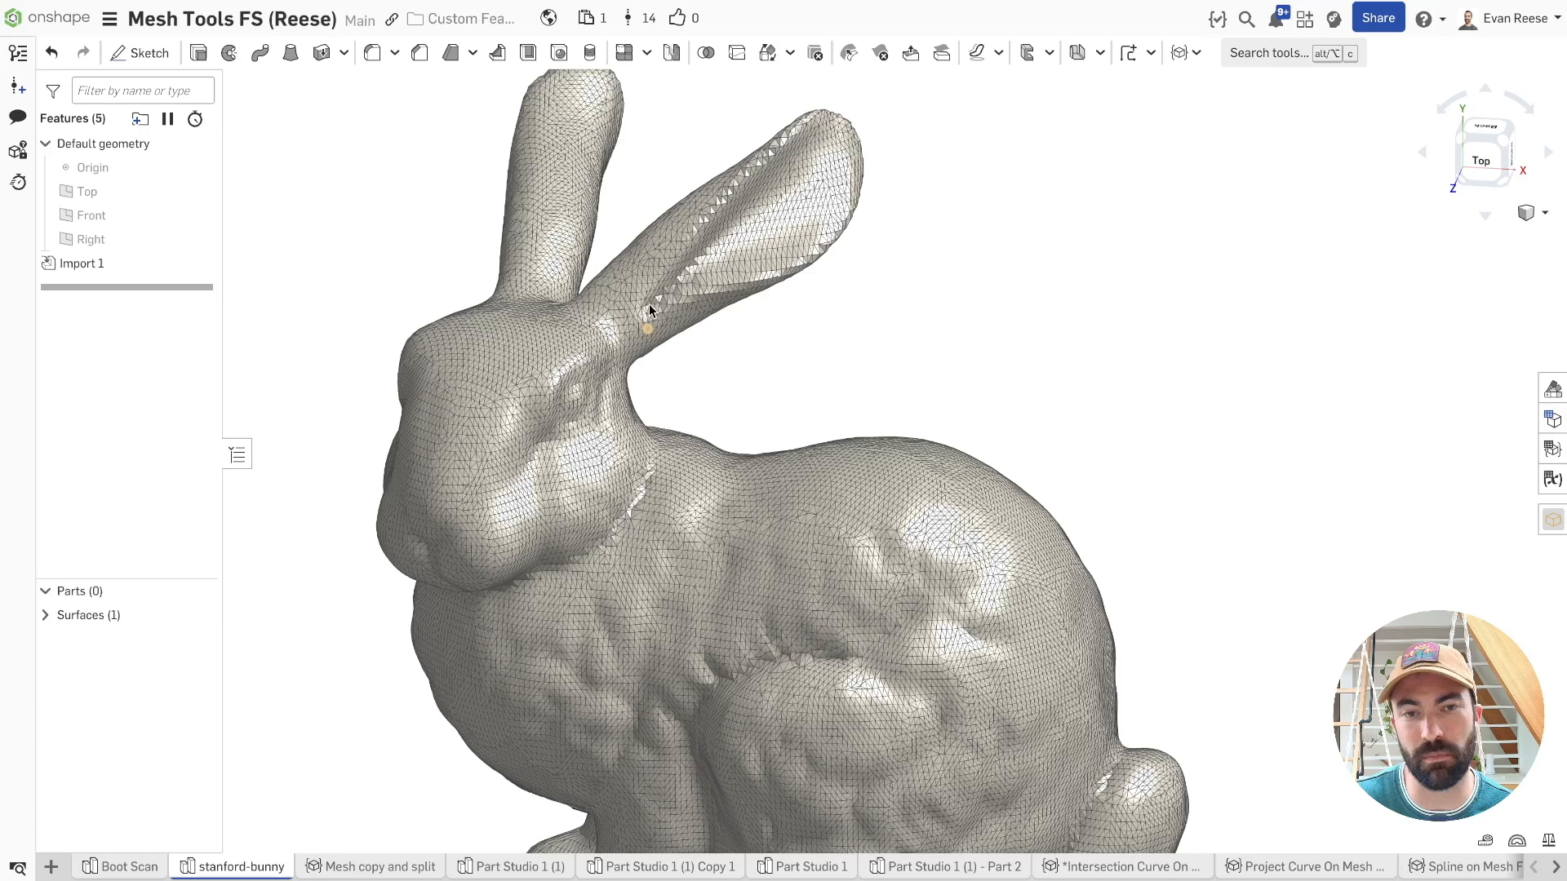
drag(916, 105, 910, 184)
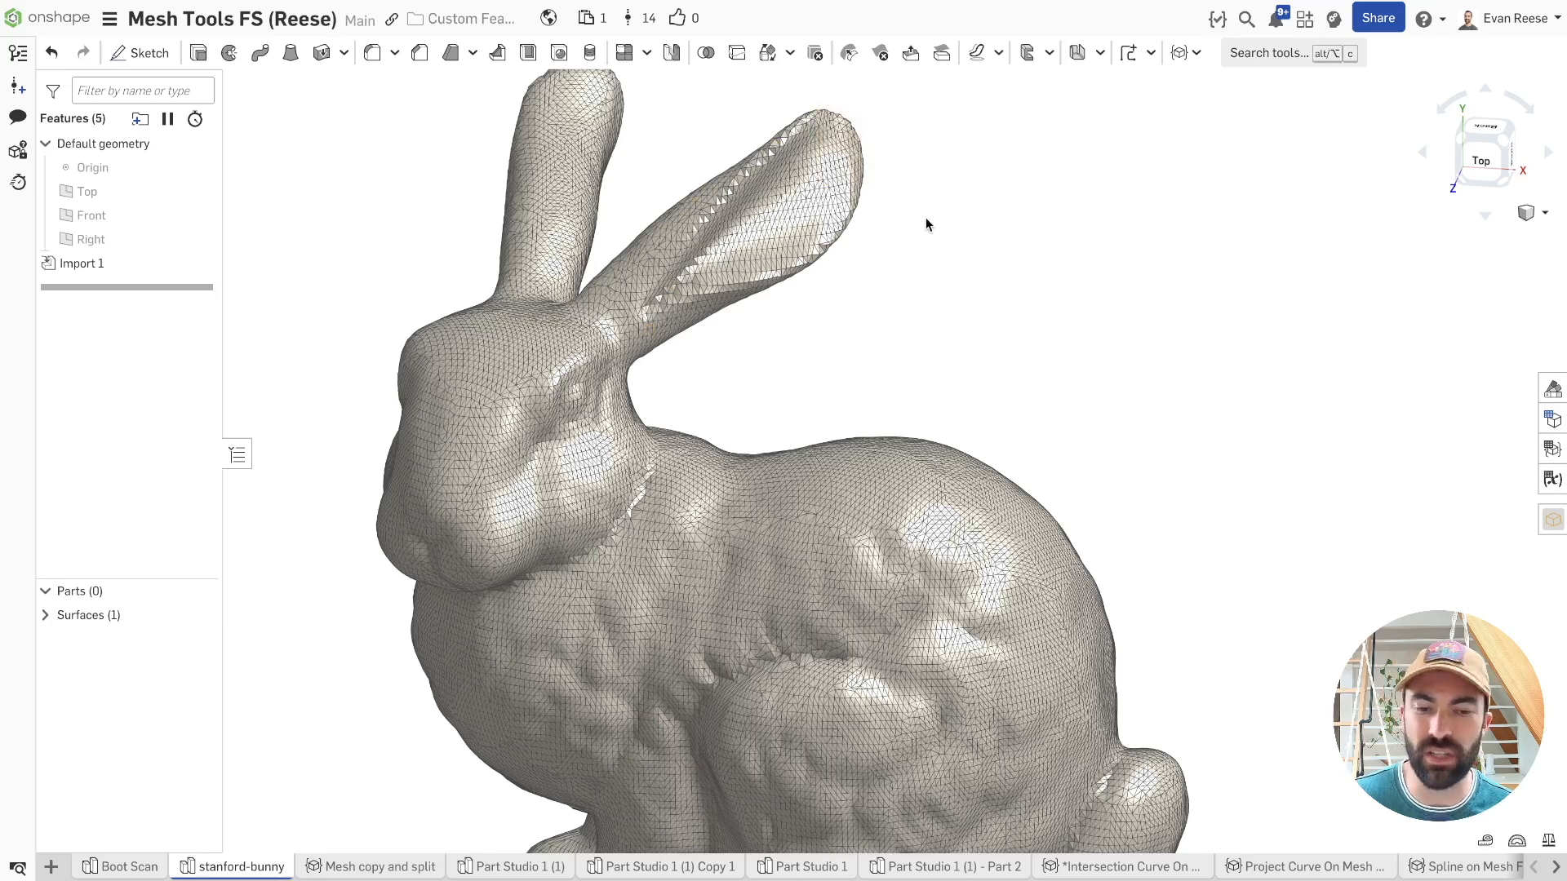
scroll(947, 284, up, 1)
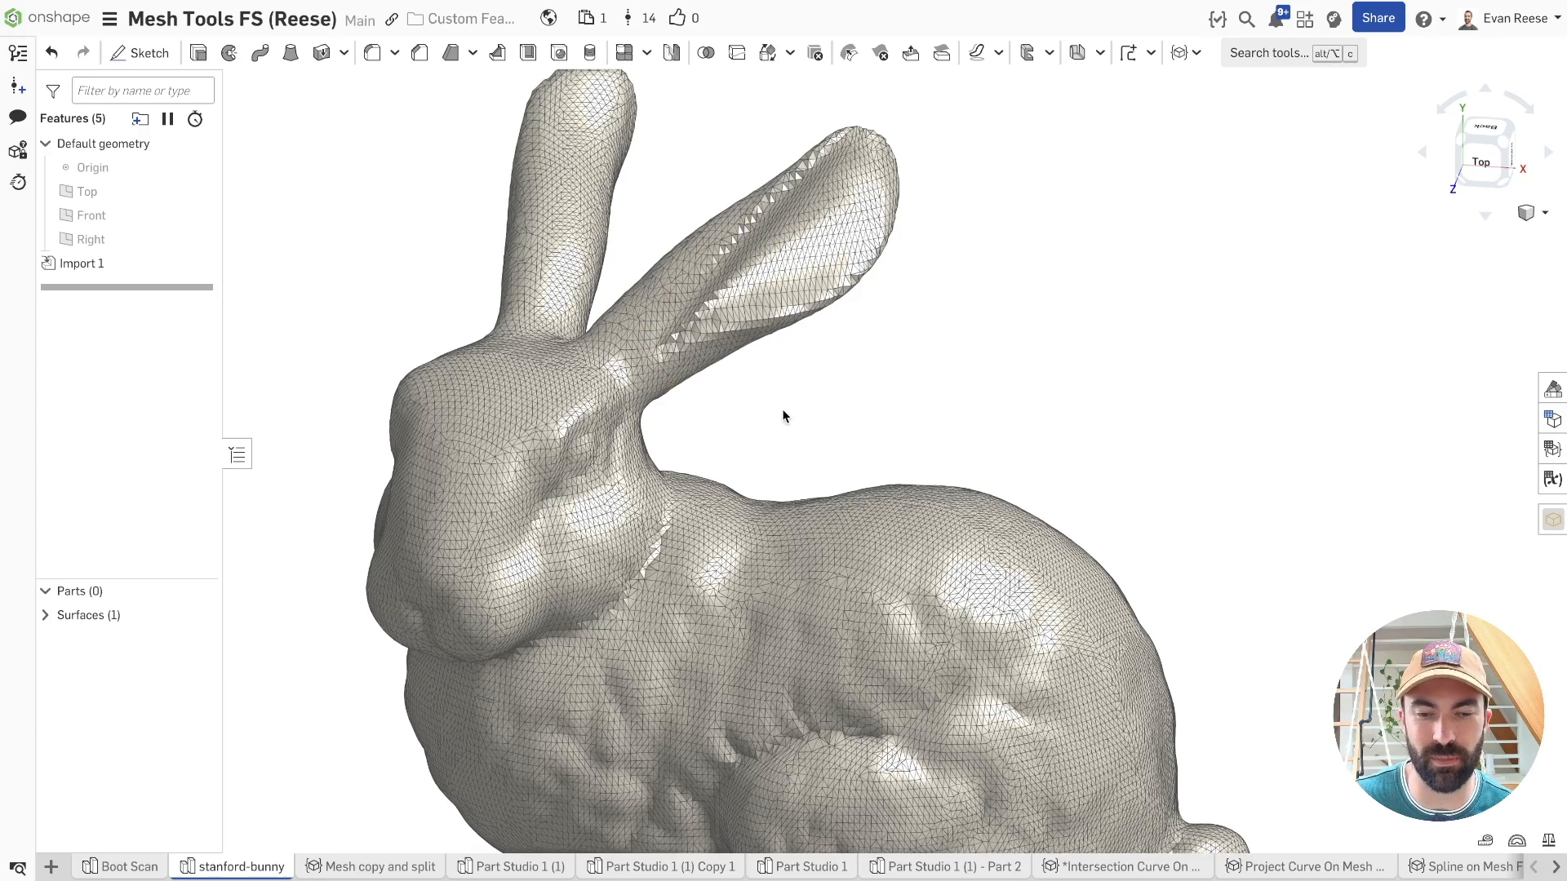
scroll(782, 409, up, 1)
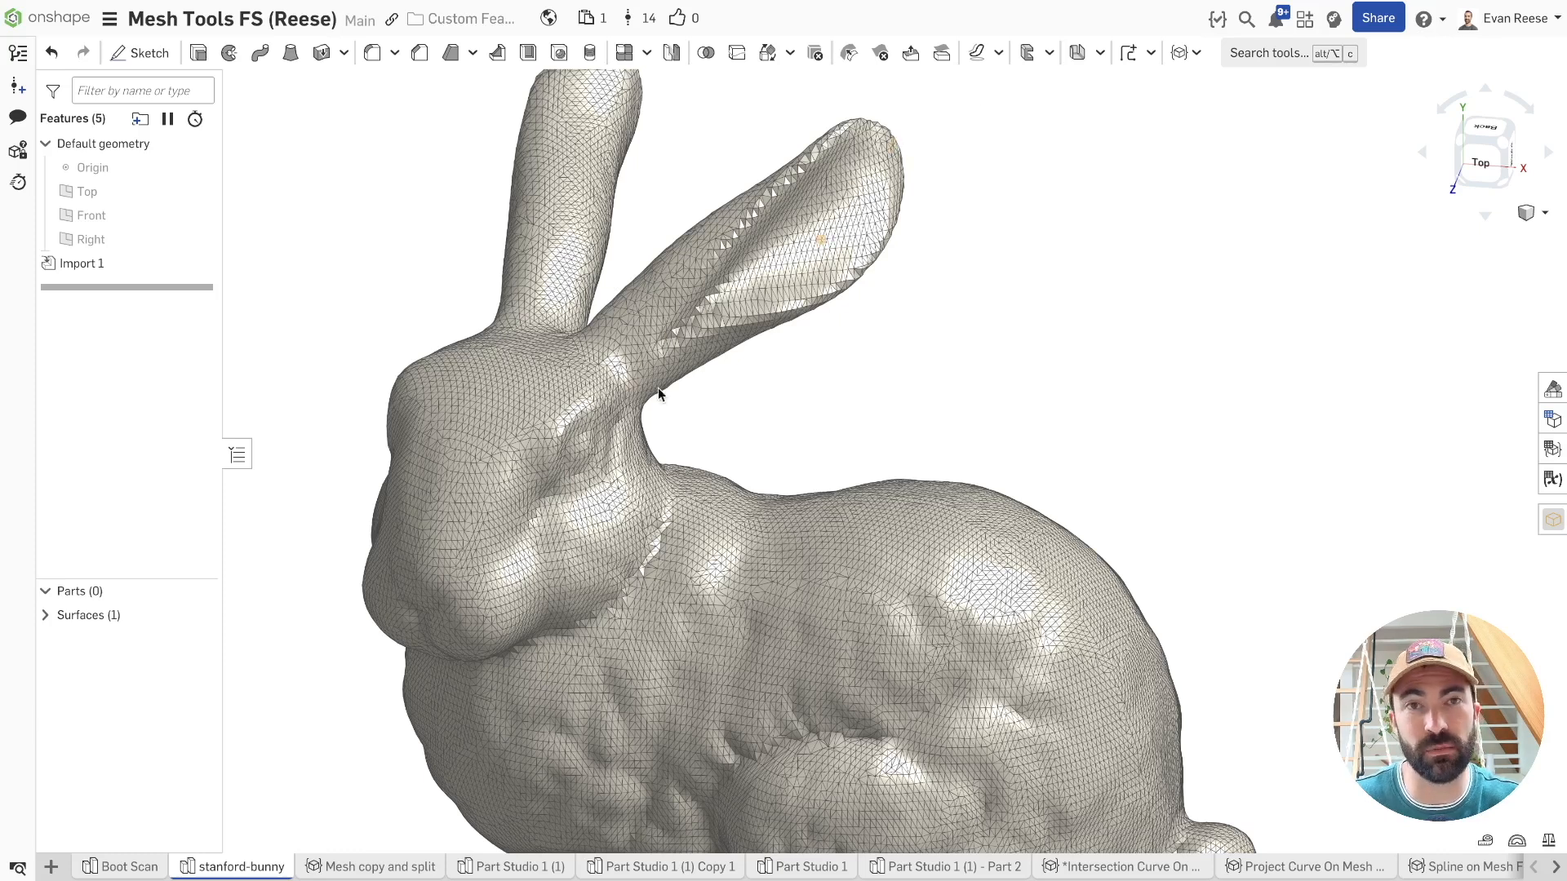
- Start an interpolated-spline routing curve and place its first point on a mesh vertex at the tip of the hollow ear
key(alt+c)
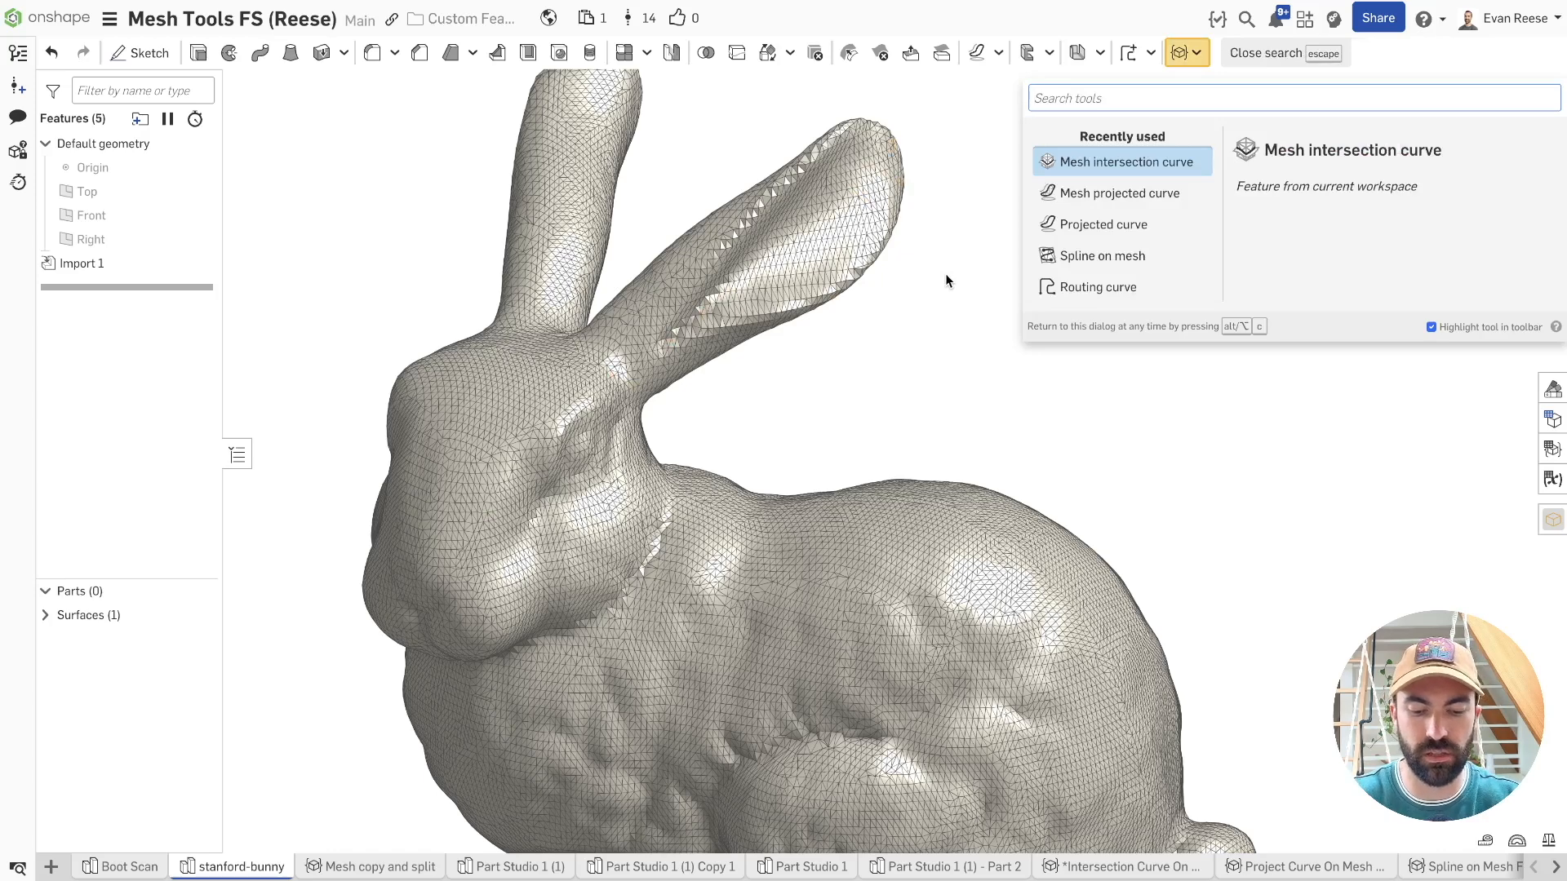
text(rout)
key(Return)
scroll(1080, 282, up, 1)
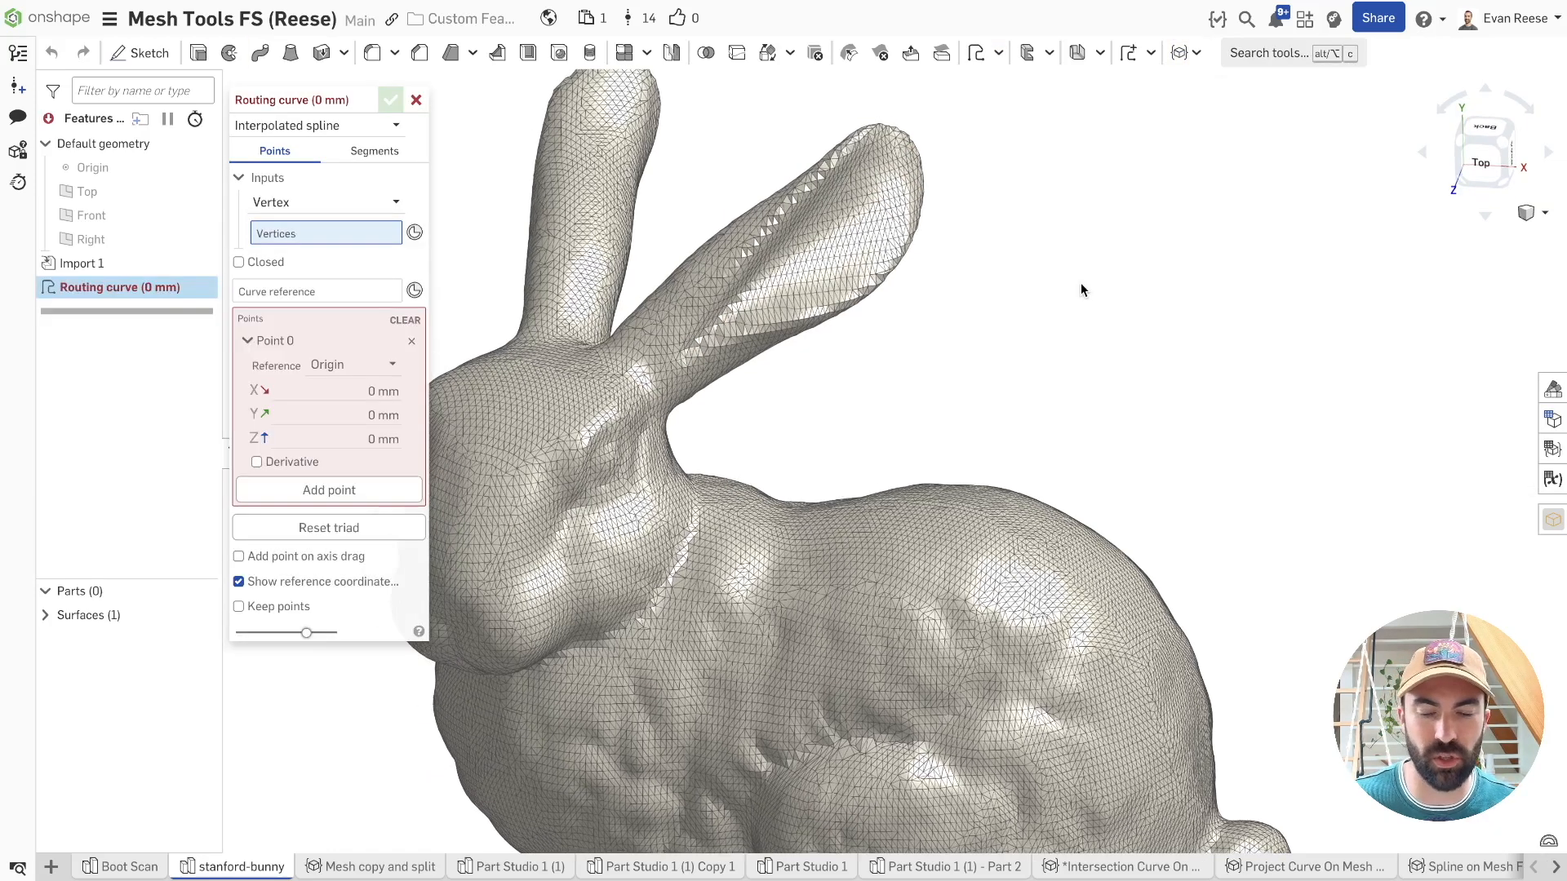
right_drag(1090, 91, 1041, 94)
scroll(853, 267, up, 1)
right_drag(1159, 186, 1262, 173)
scroll(1261, 173, up, 3)
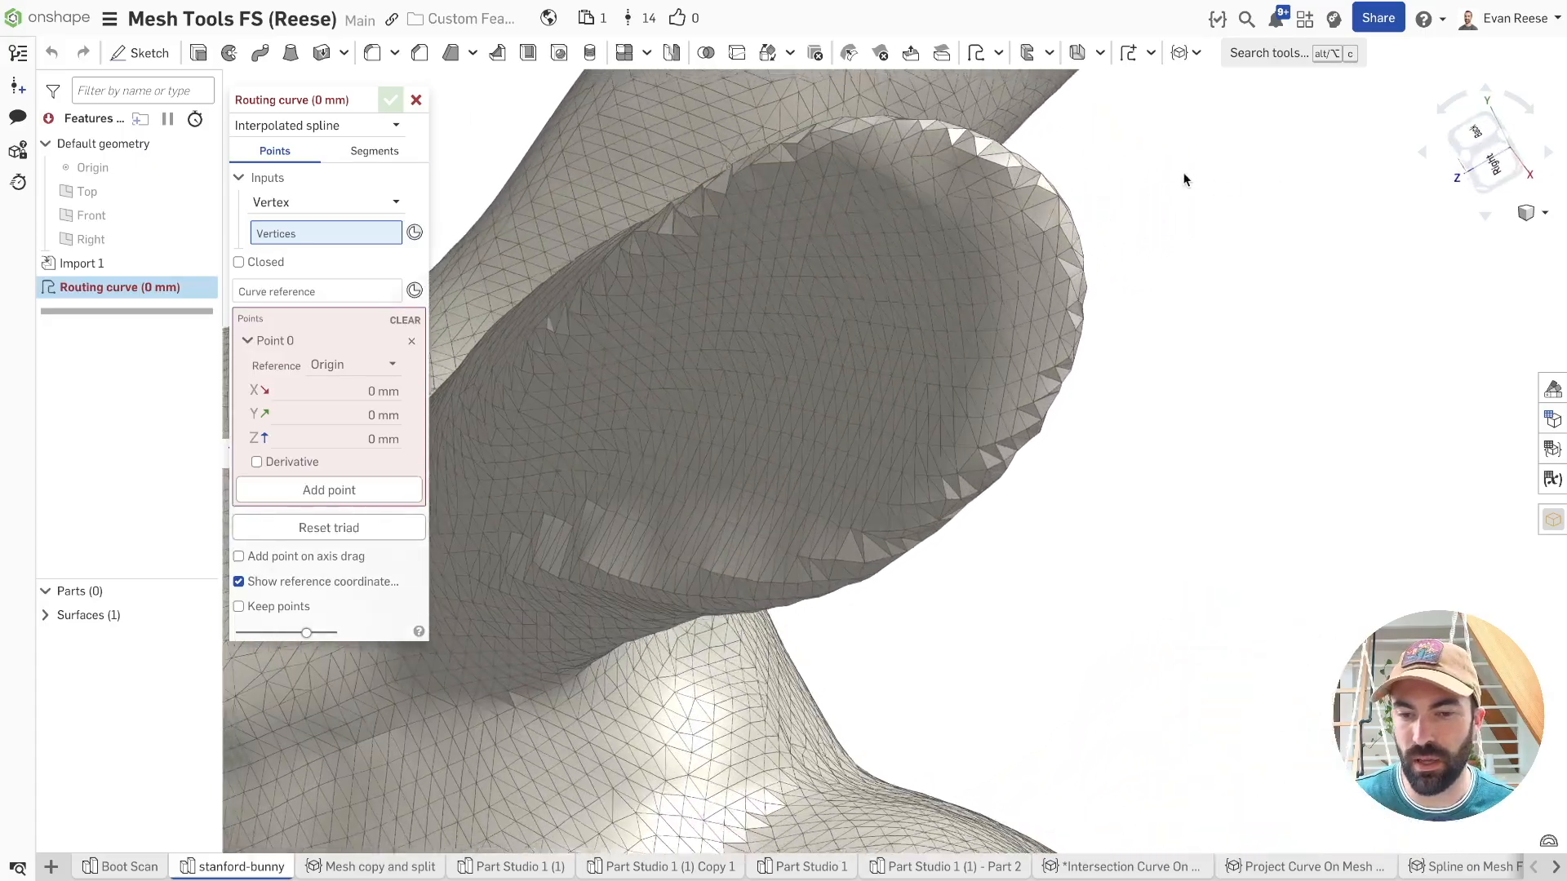
click(1056, 206)
- Add a second routing curve point on a mesh vertex at the ear's base and offset it -11.1 mm in Y
scroll(1000, 299, down, 4)
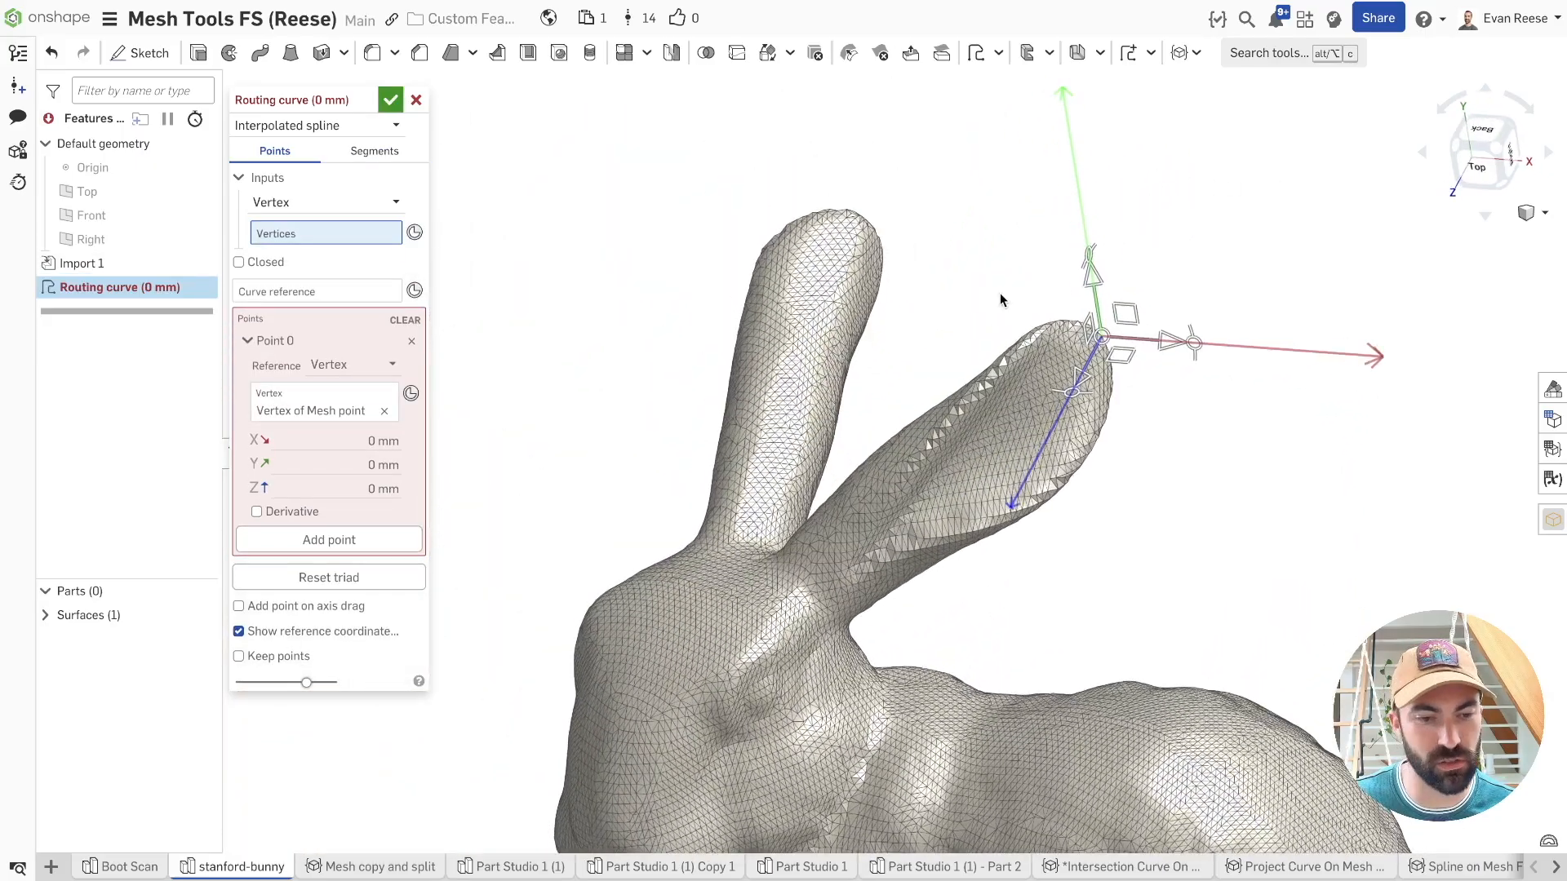
right_drag(1000, 300, 1010, 302)
scroll(1115, 366, up, 1)
middle_drag(1174, 340, 1147, 333)
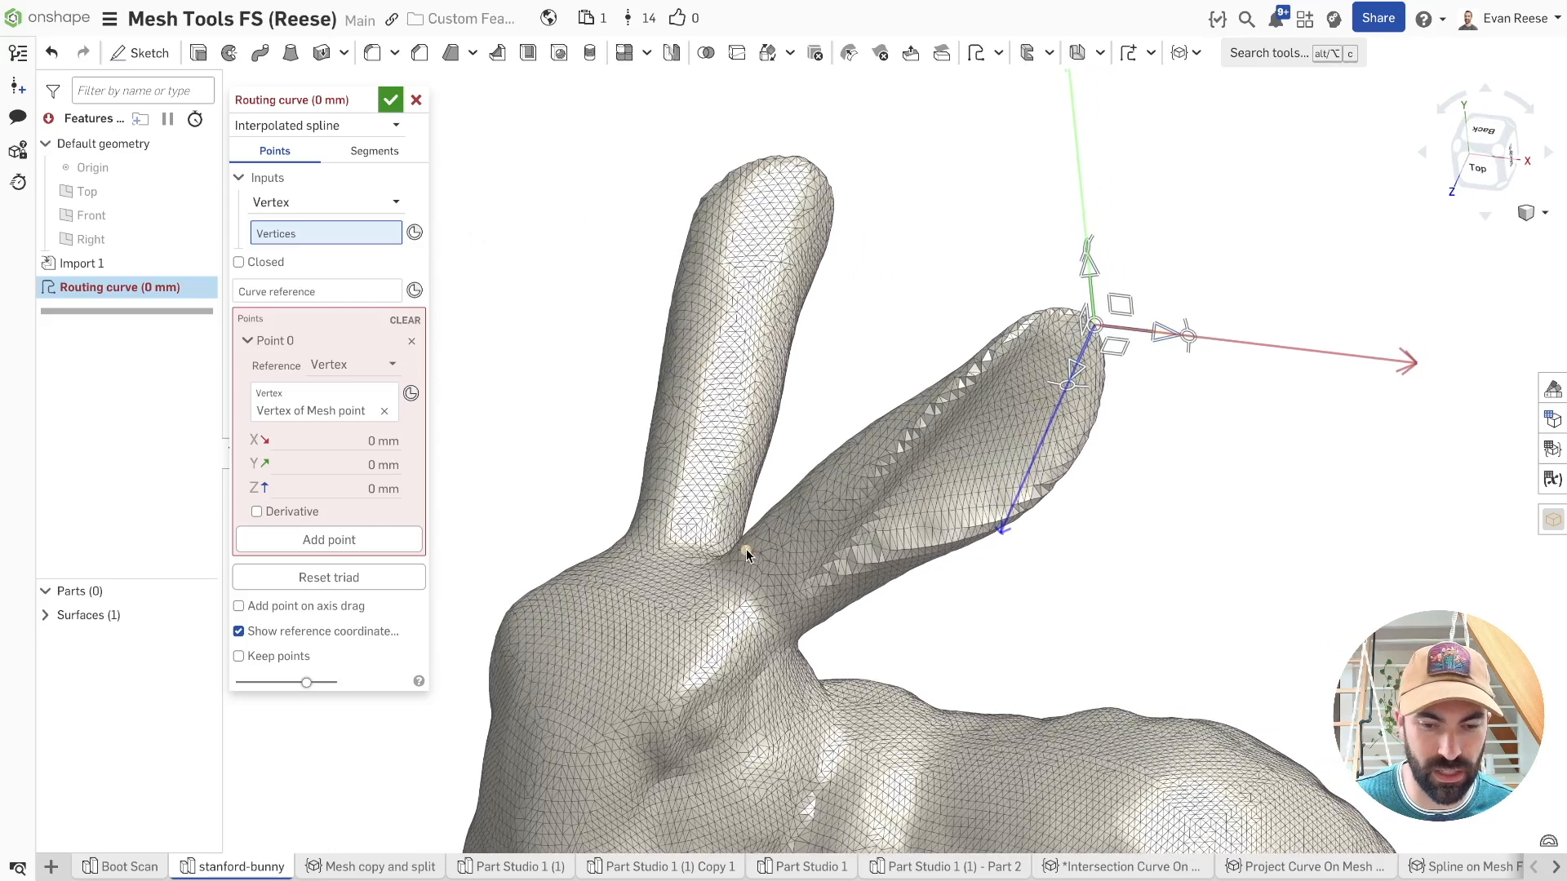
scroll(734, 563, up, 3)
click(791, 488)
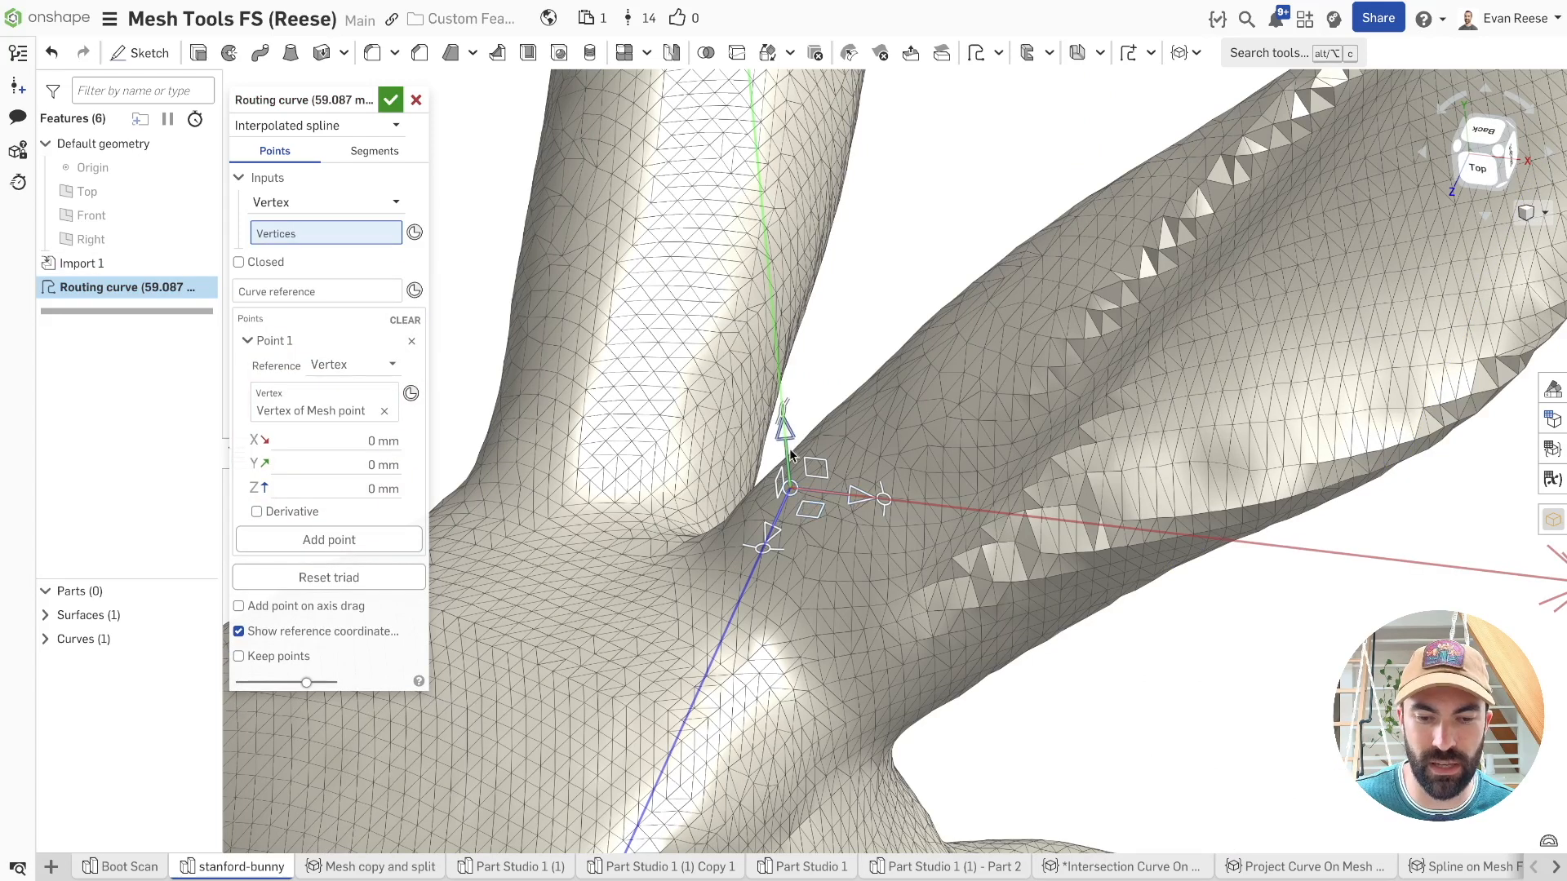
drag(785, 440, 787, 504)
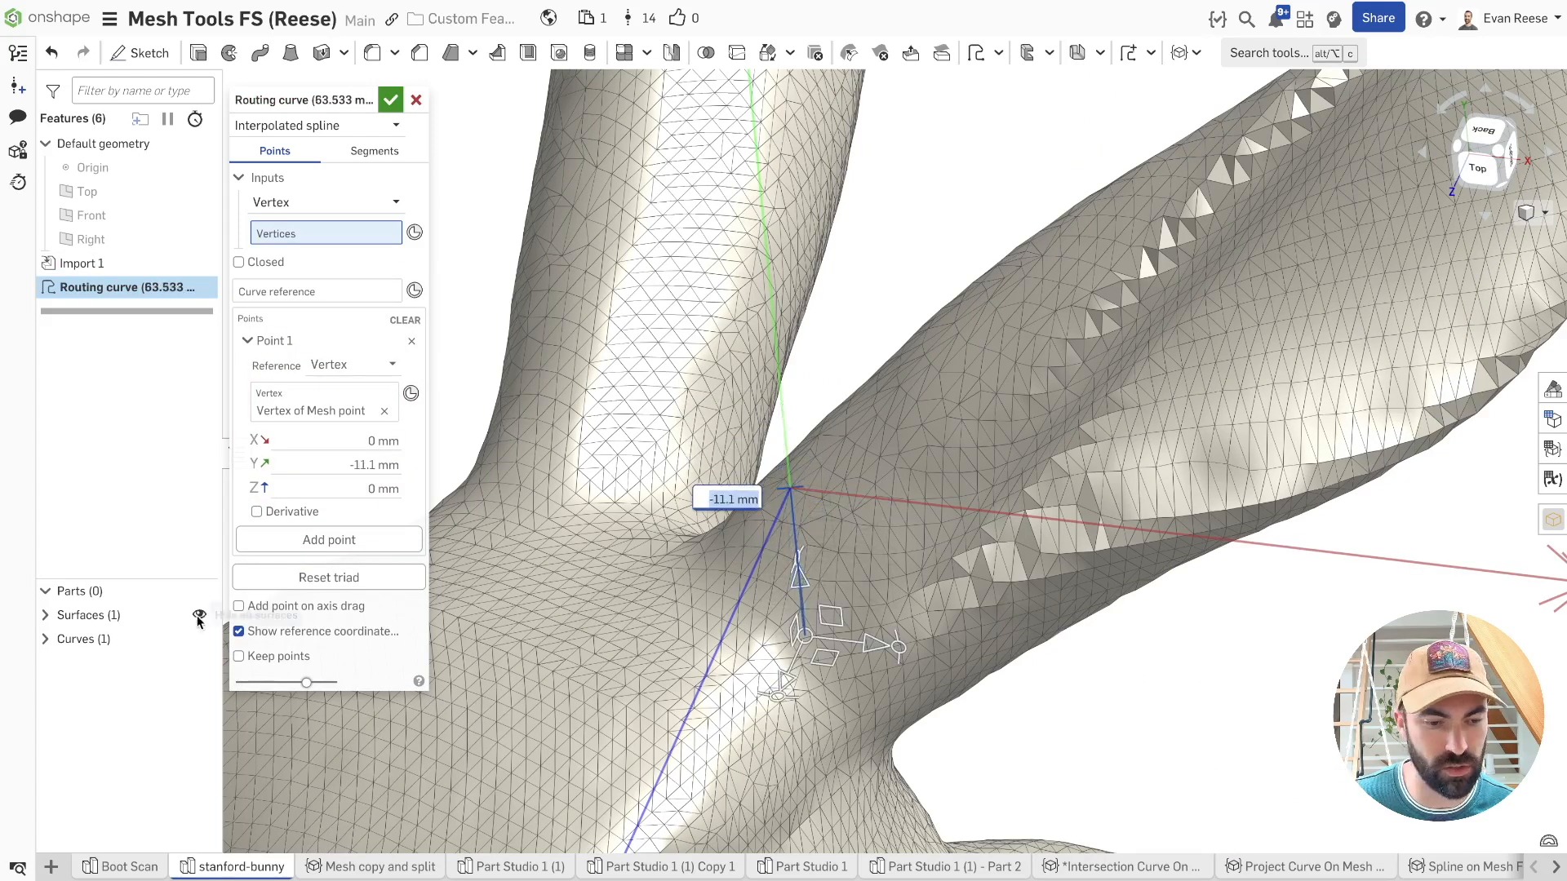
- Hide the mesh surface and offset the ear-tip point of the routing curve by 1.7 mm in X and -1.2 mm in Z
click(199, 618)
scroll(1122, 351, down, 4)
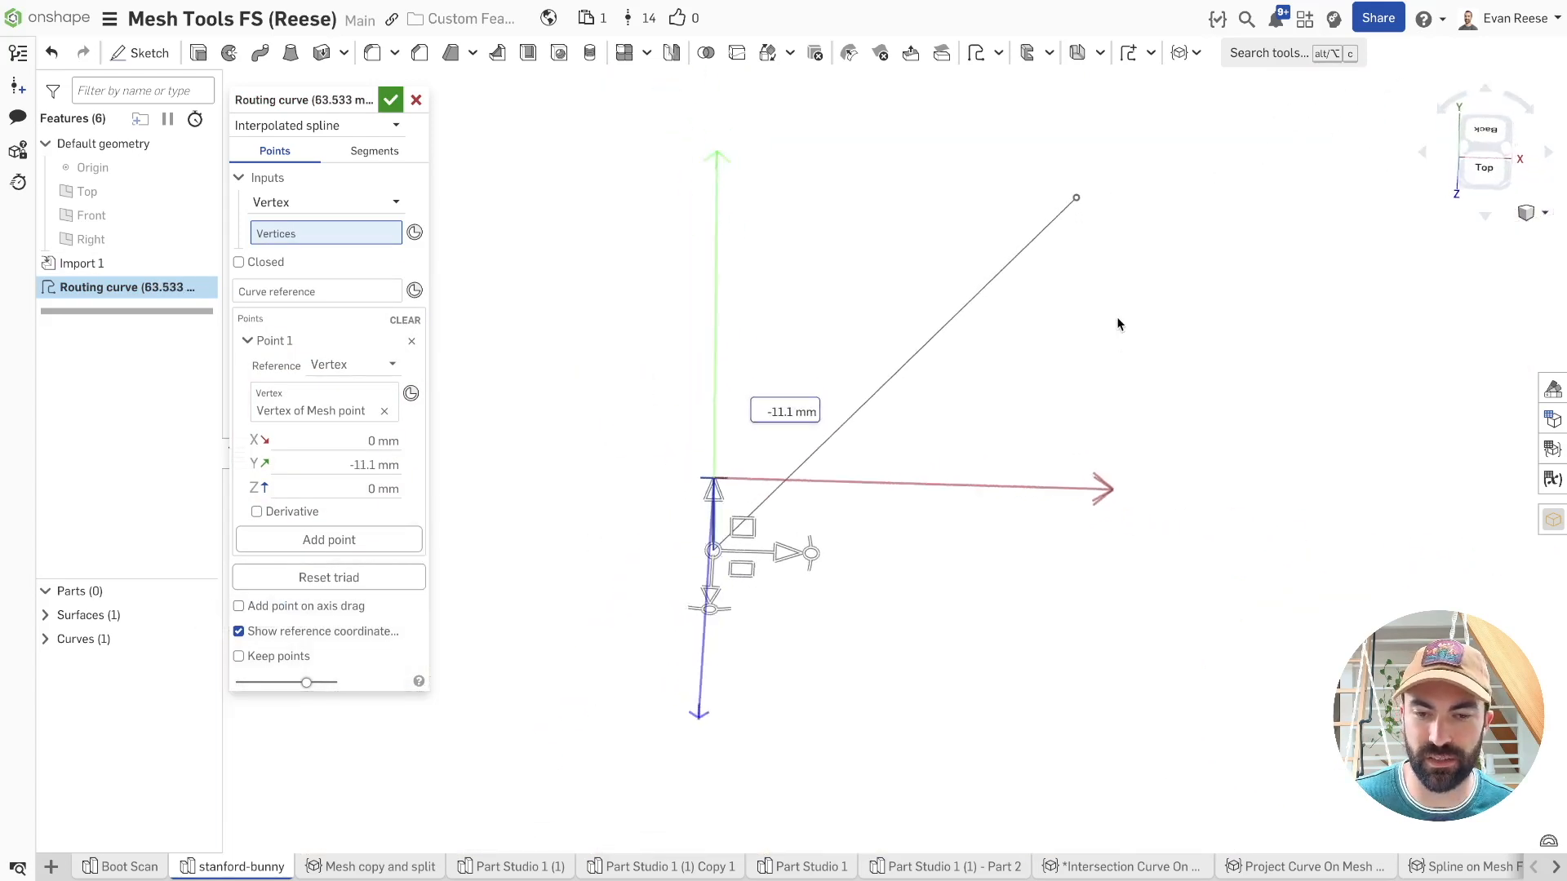
click(1082, 199)
scroll(1104, 197, up, 2)
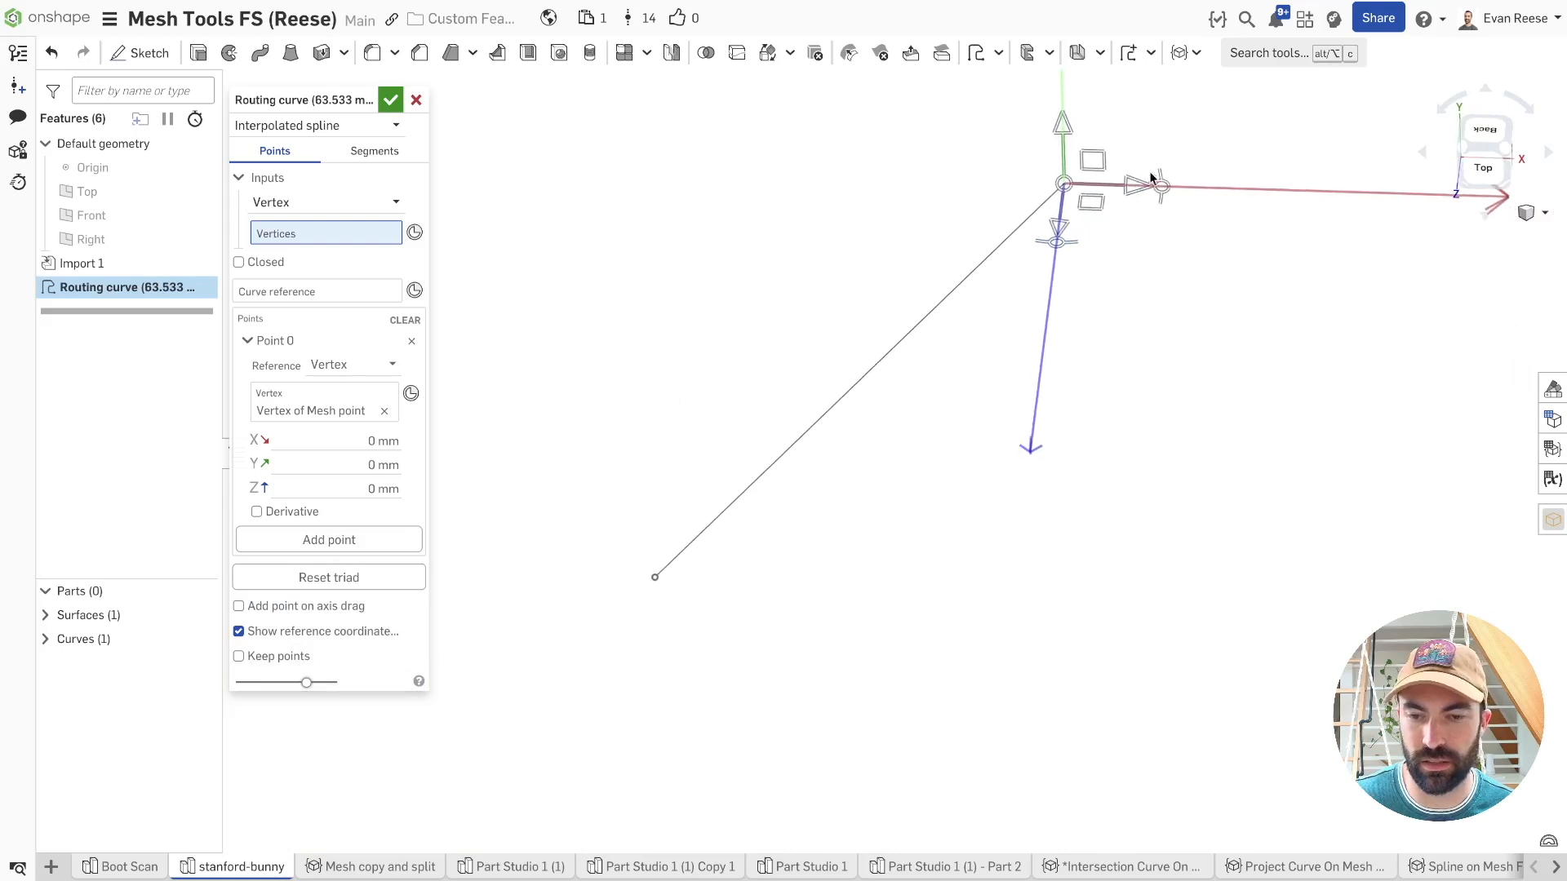
drag(1095, 208, 1074, 226)
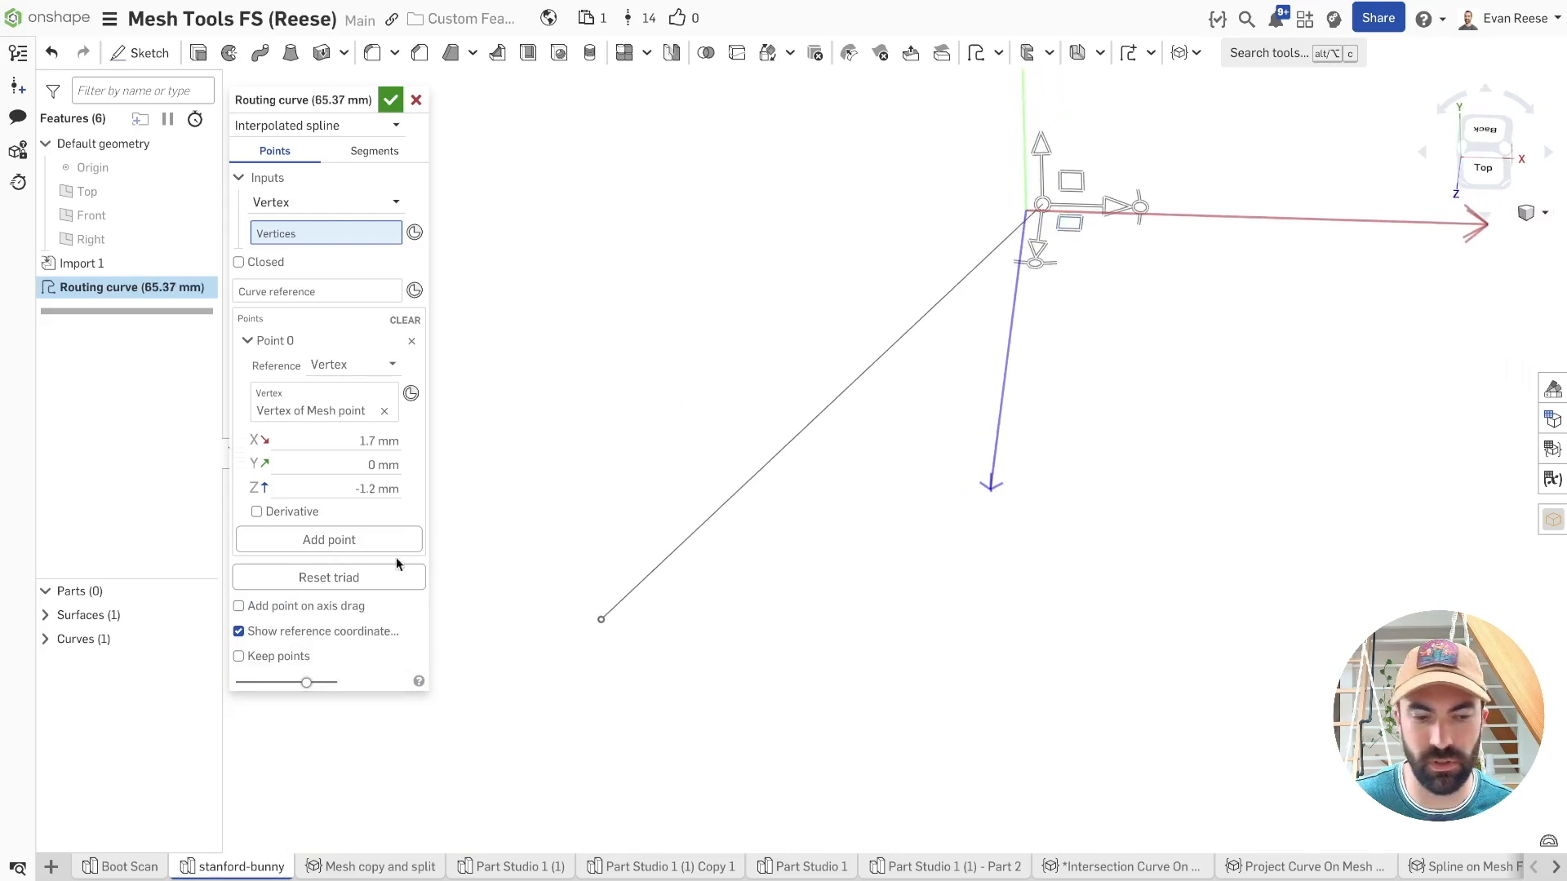
- Show the mesh surface again and adjust the ear-tip point's offset to 2.3 mm in X and 2.3 mm in Z
click(200, 616)
right_drag(814, 367, 985, 465)
drag(986, 472, 981, 471)
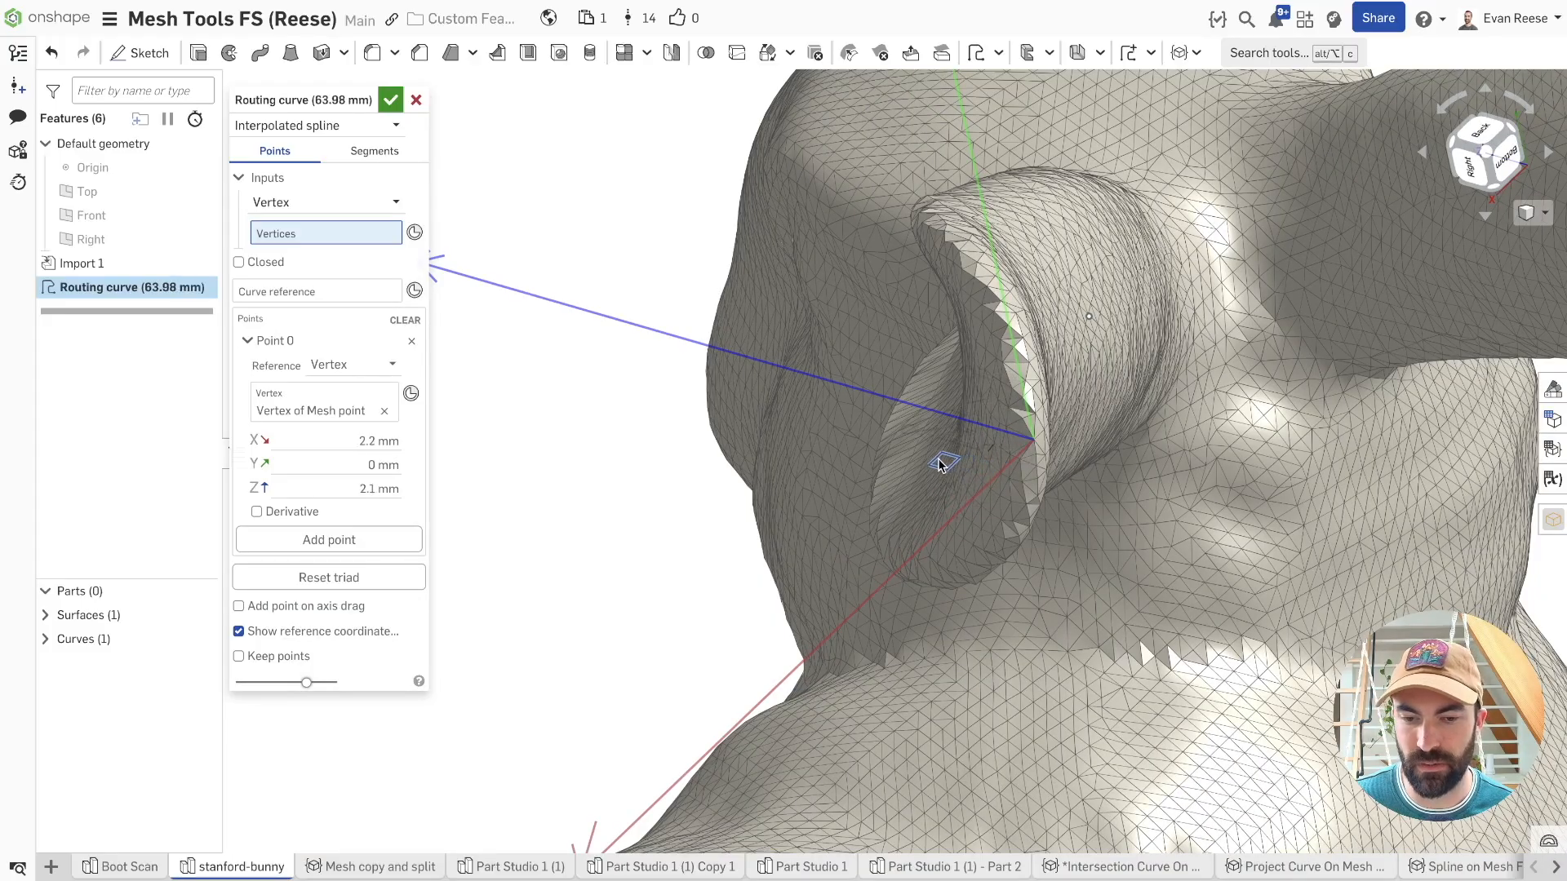
drag(936, 465, 938, 465)
right_drag(1004, 432, 1059, 416)
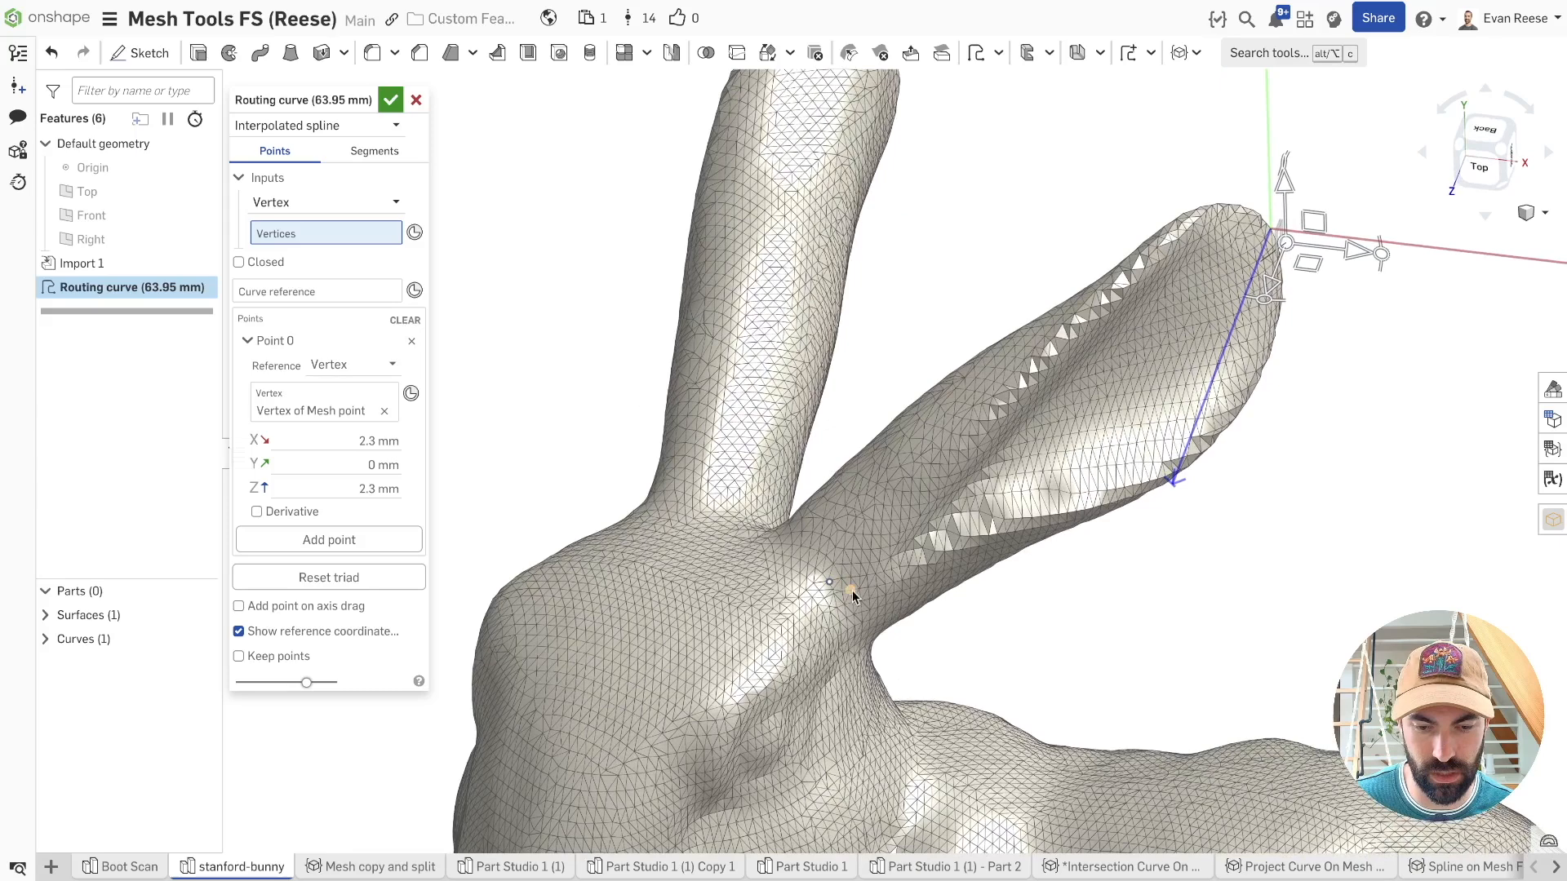
- Offset the ear-base point to X 3.1 mm, Y -8.1 mm and Z -0.6 mm, and accept the routing curve
click(830, 588)
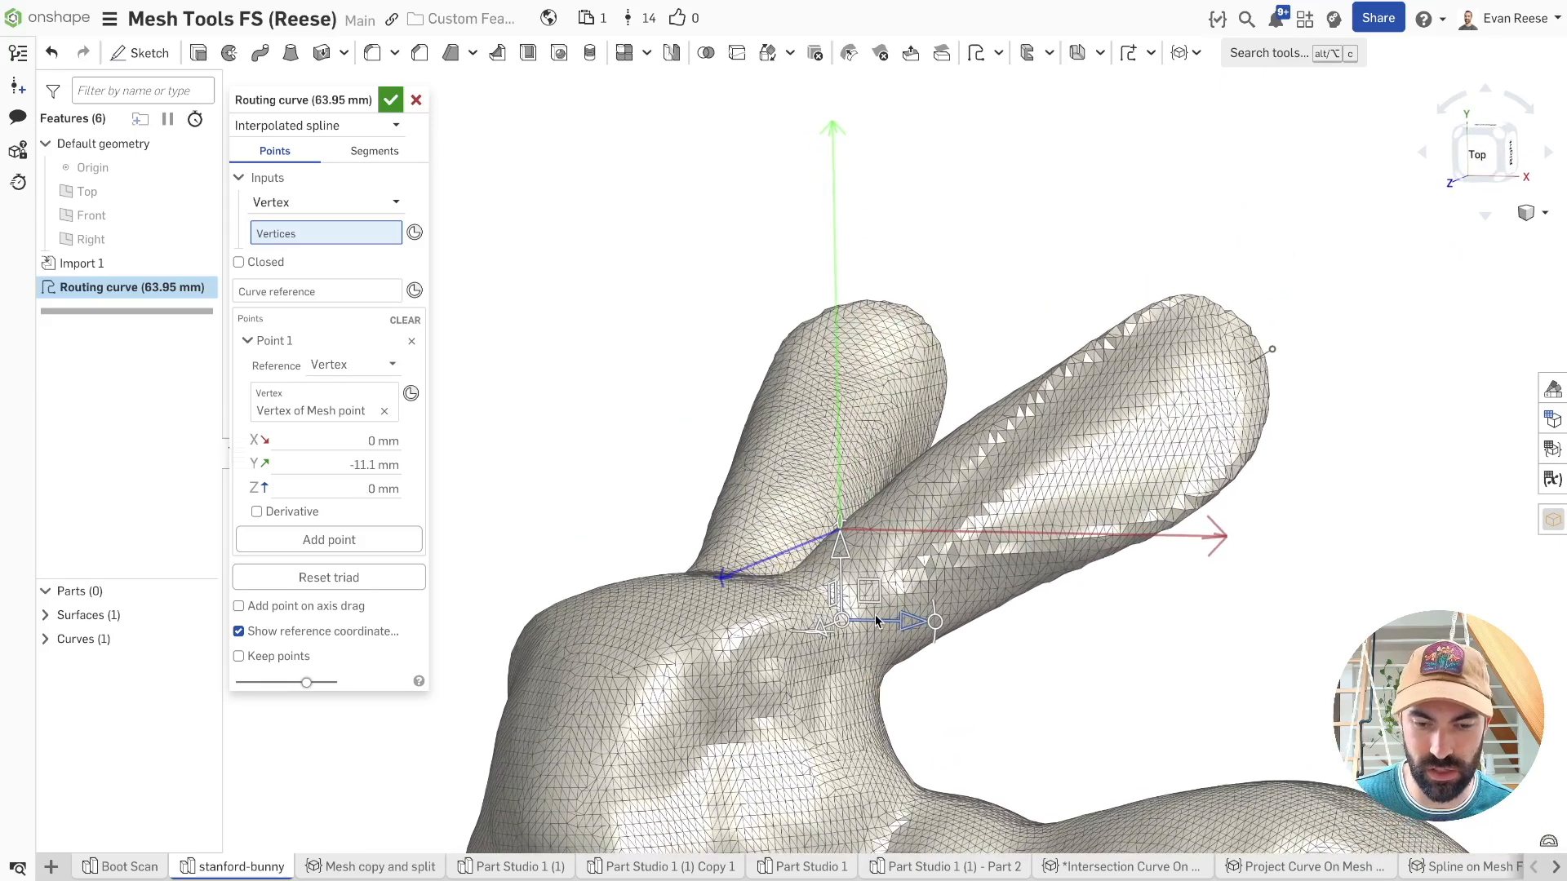
drag(888, 625, 920, 626)
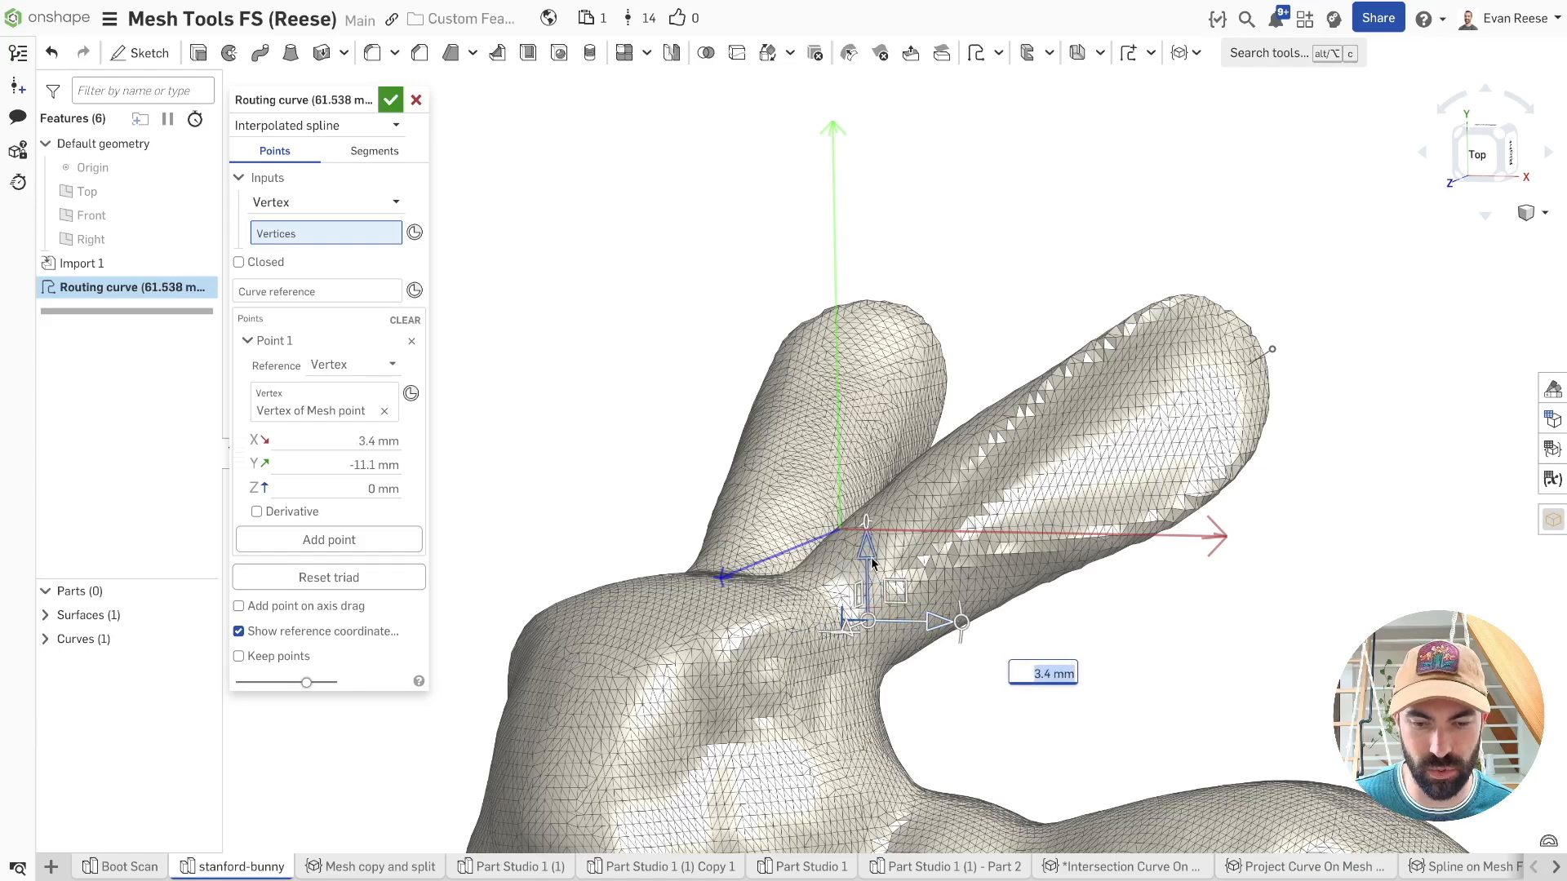
drag(872, 554, 870, 541)
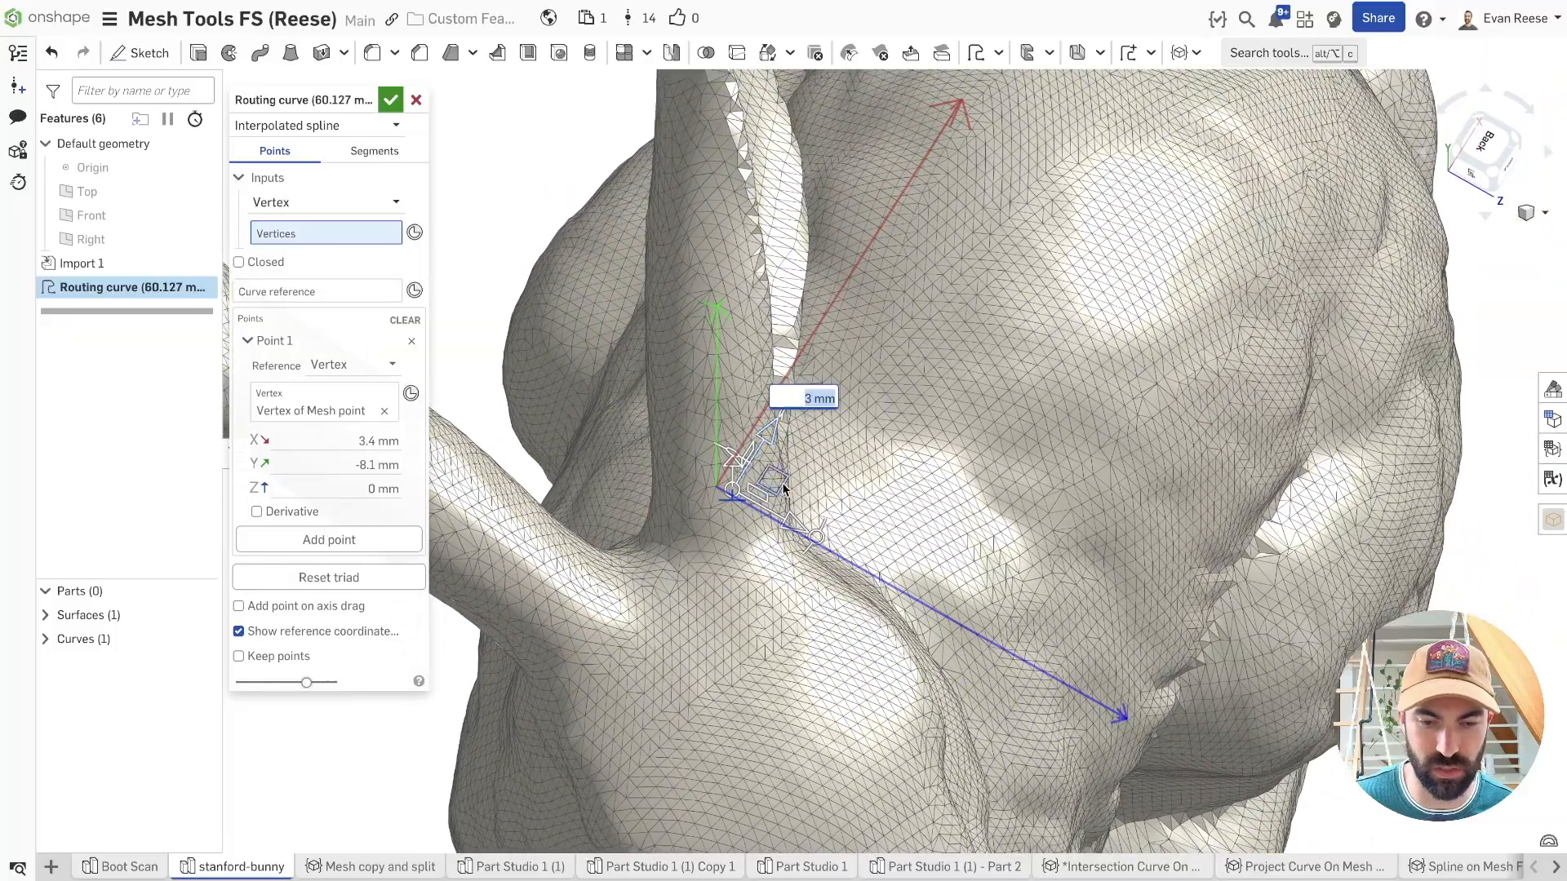
drag(782, 483, 775, 483)
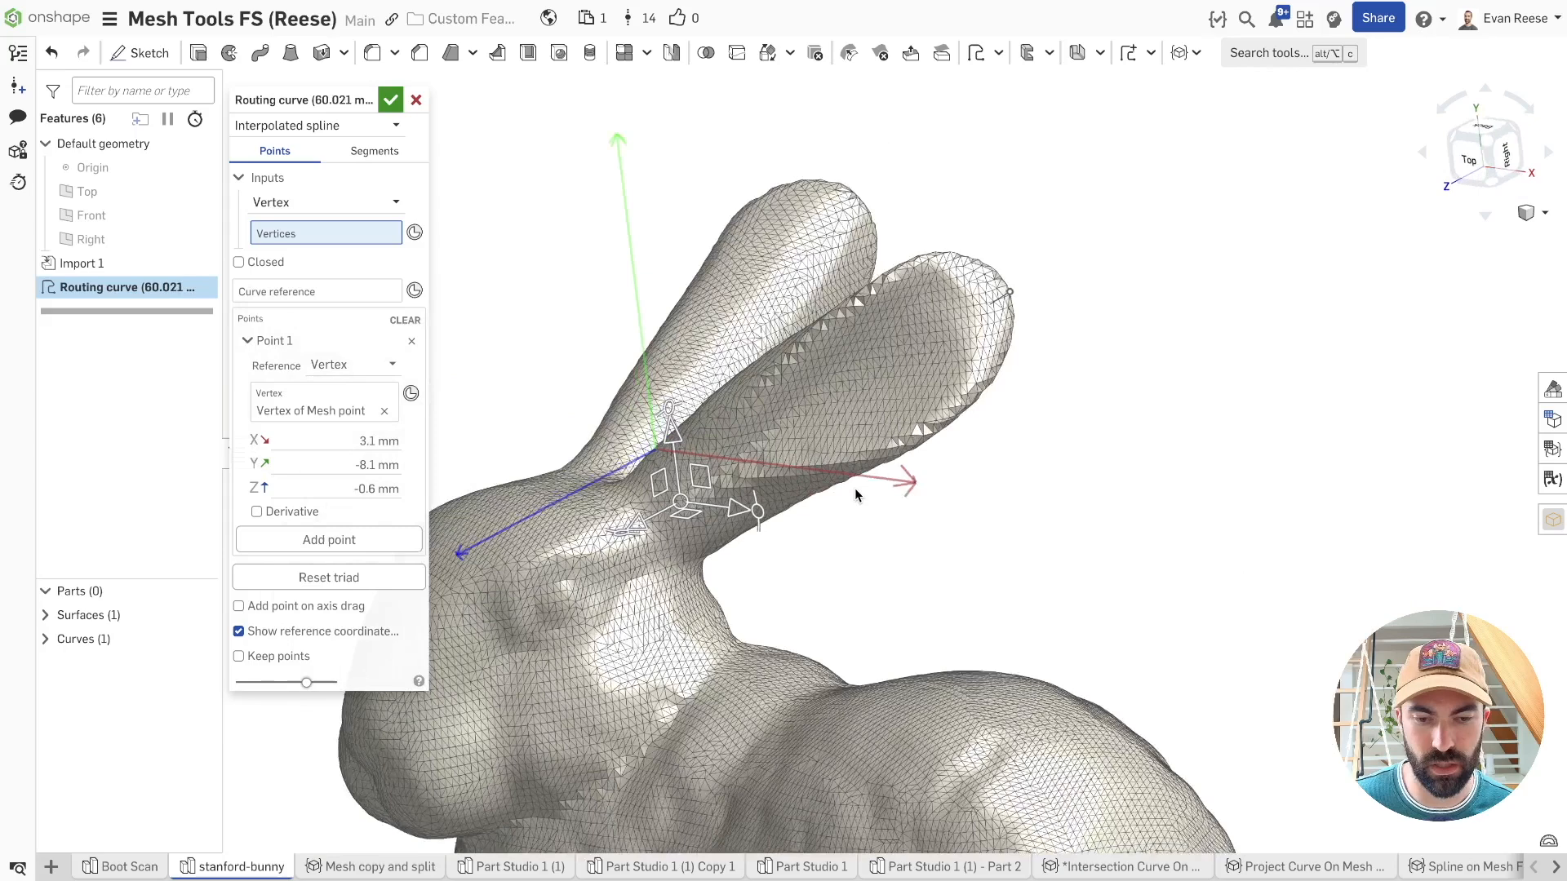
click(390, 99)
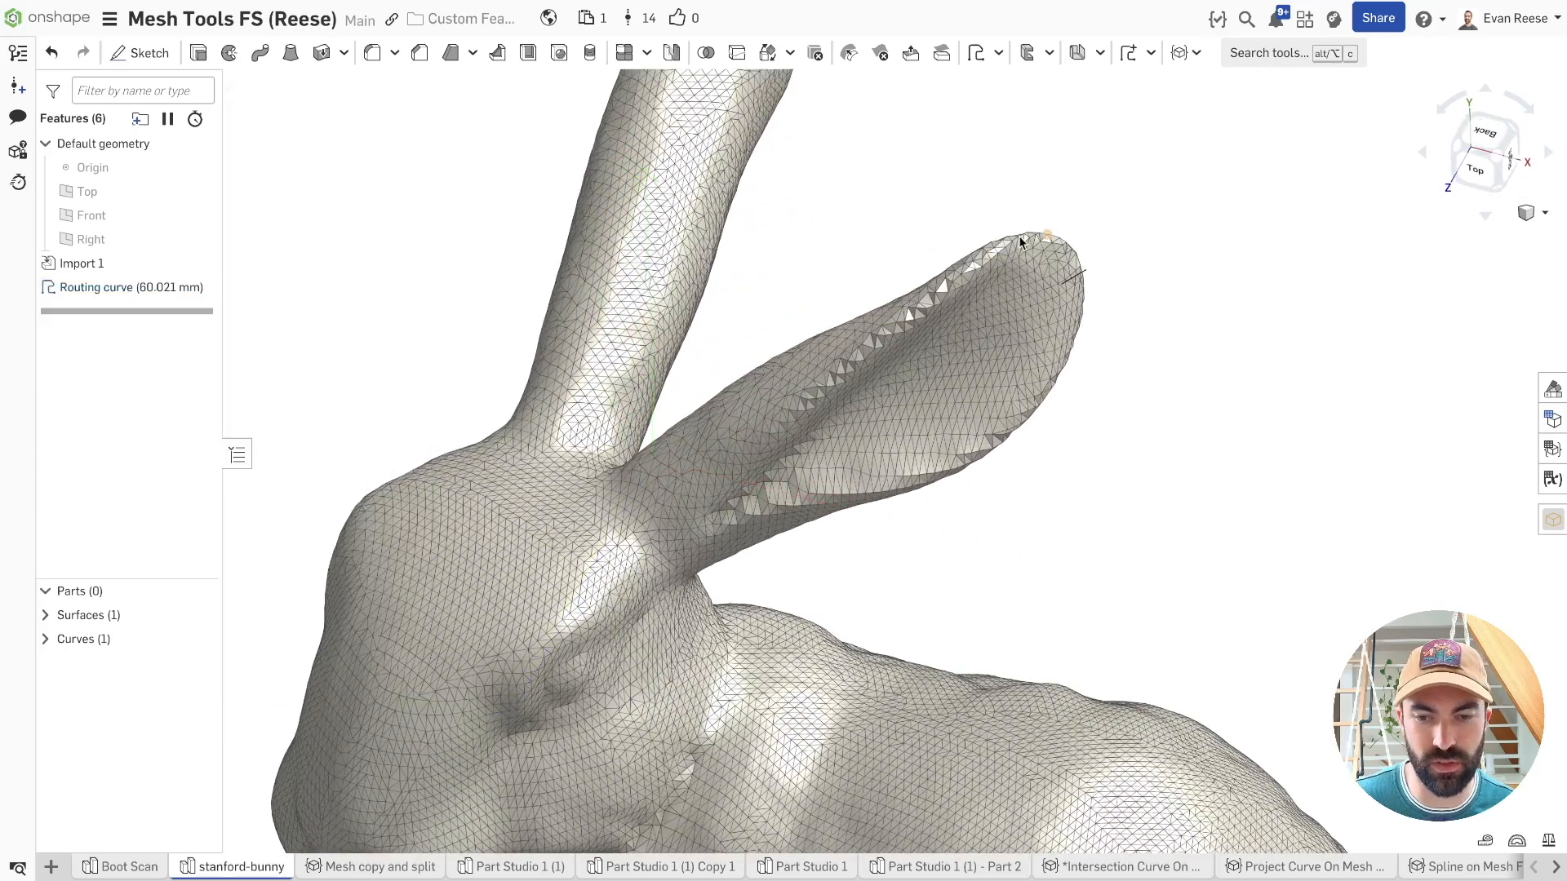
- Hide the bunny mesh and start a 3D Points feature set to create planes
key(y)
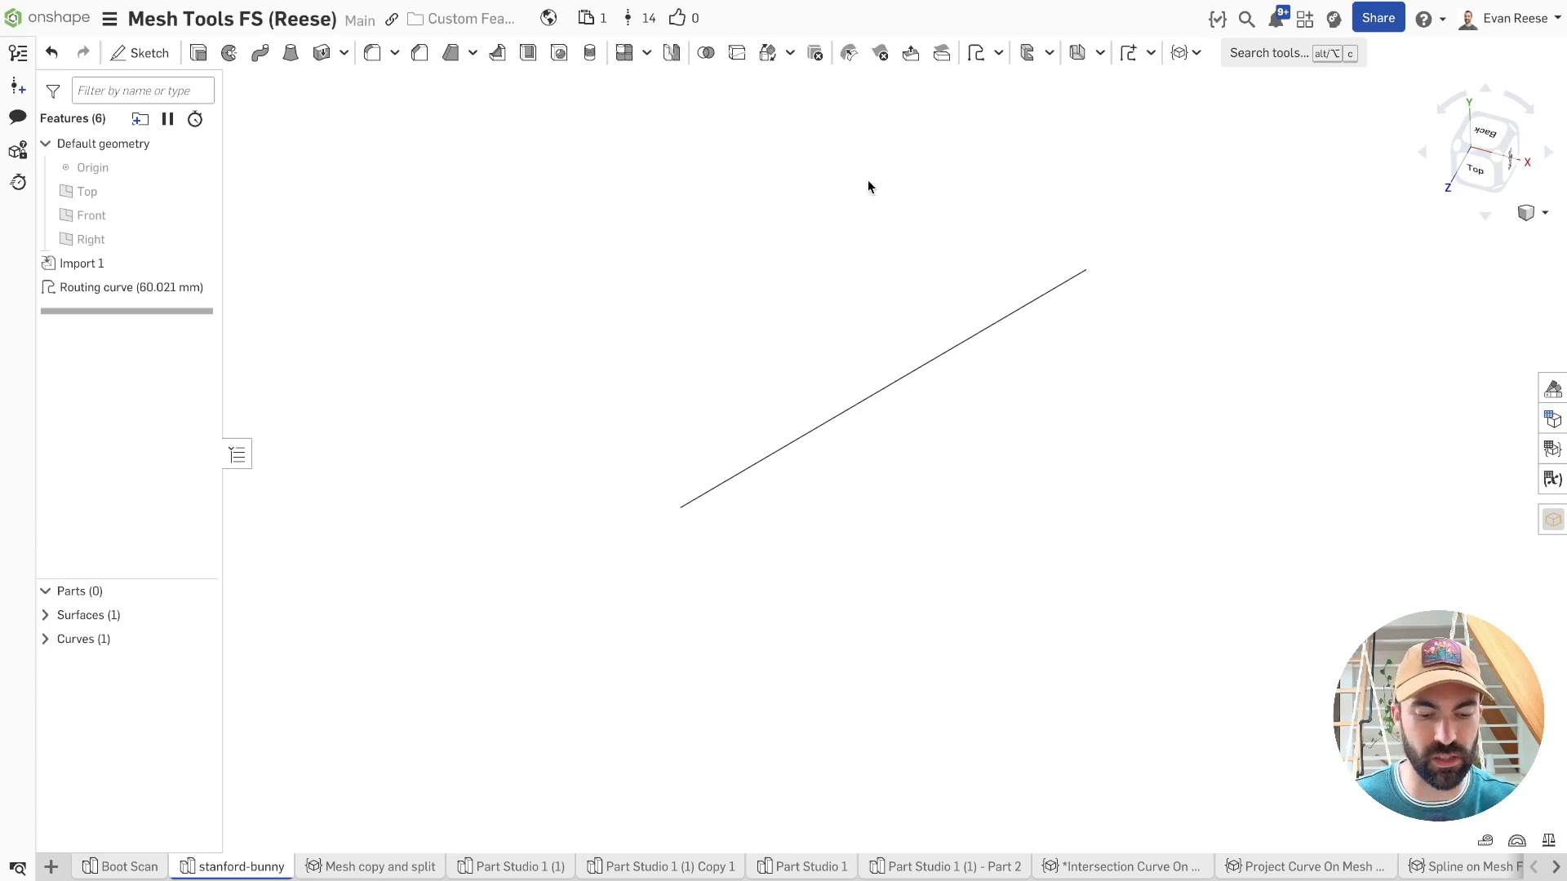
key(alt+c)
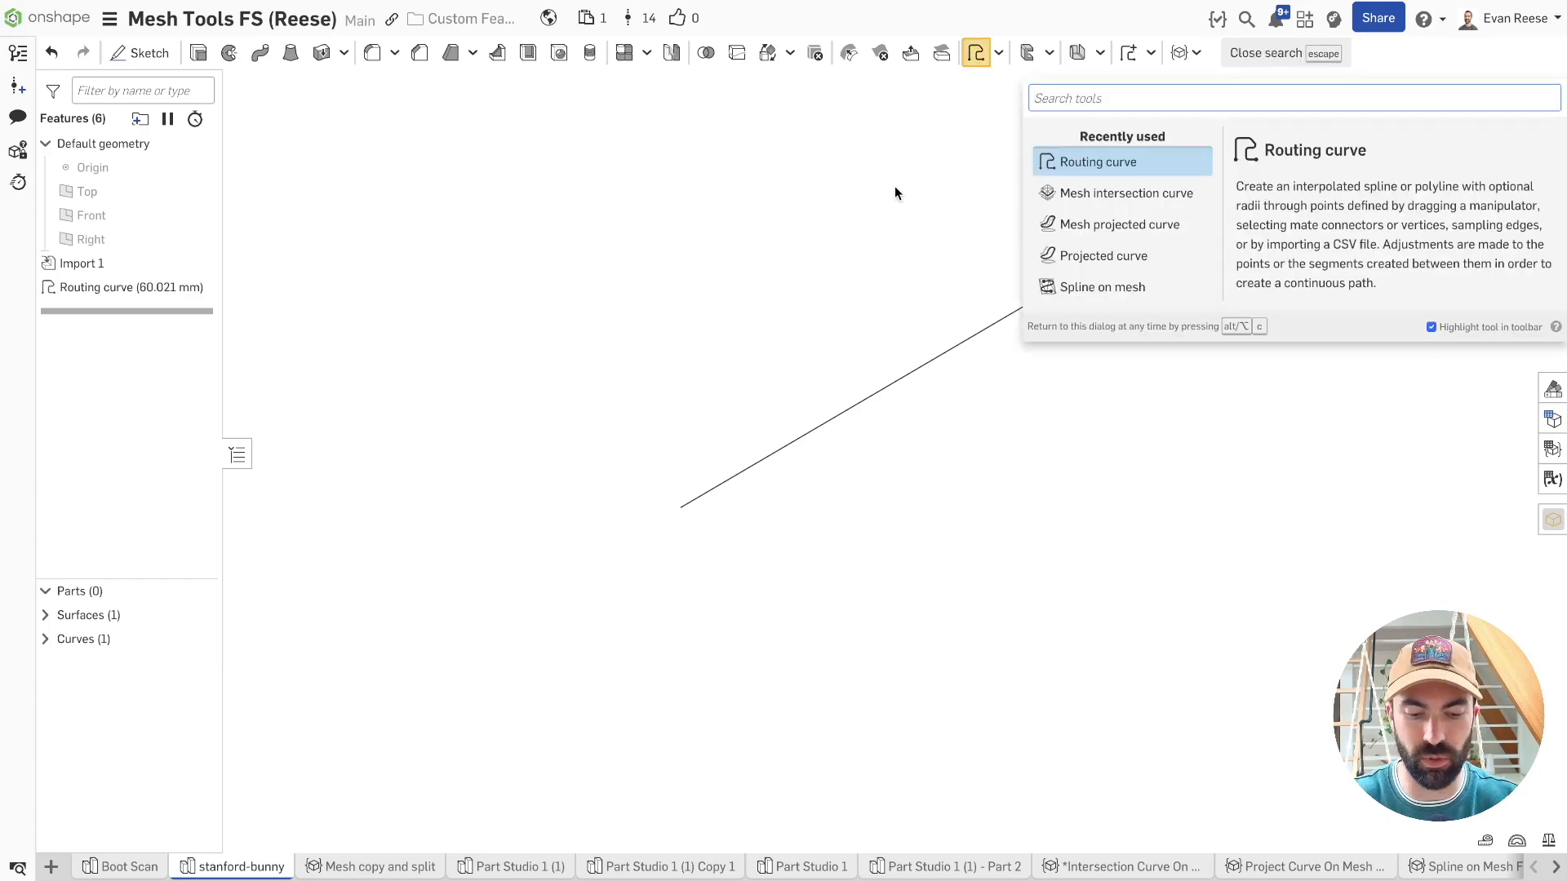
text(3d)
key(Down)
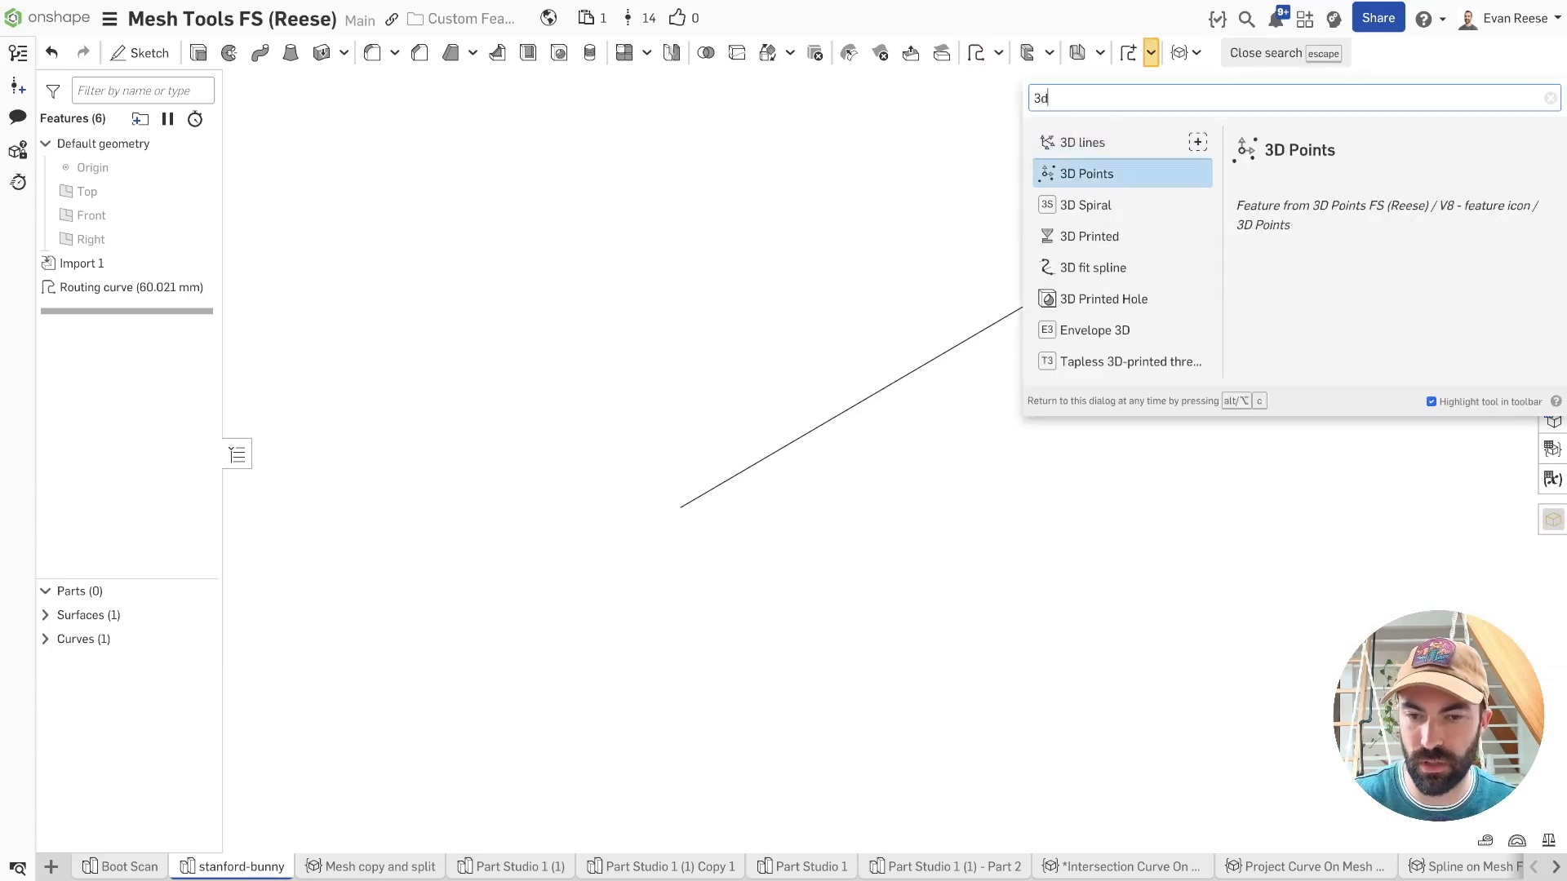
key(Return)
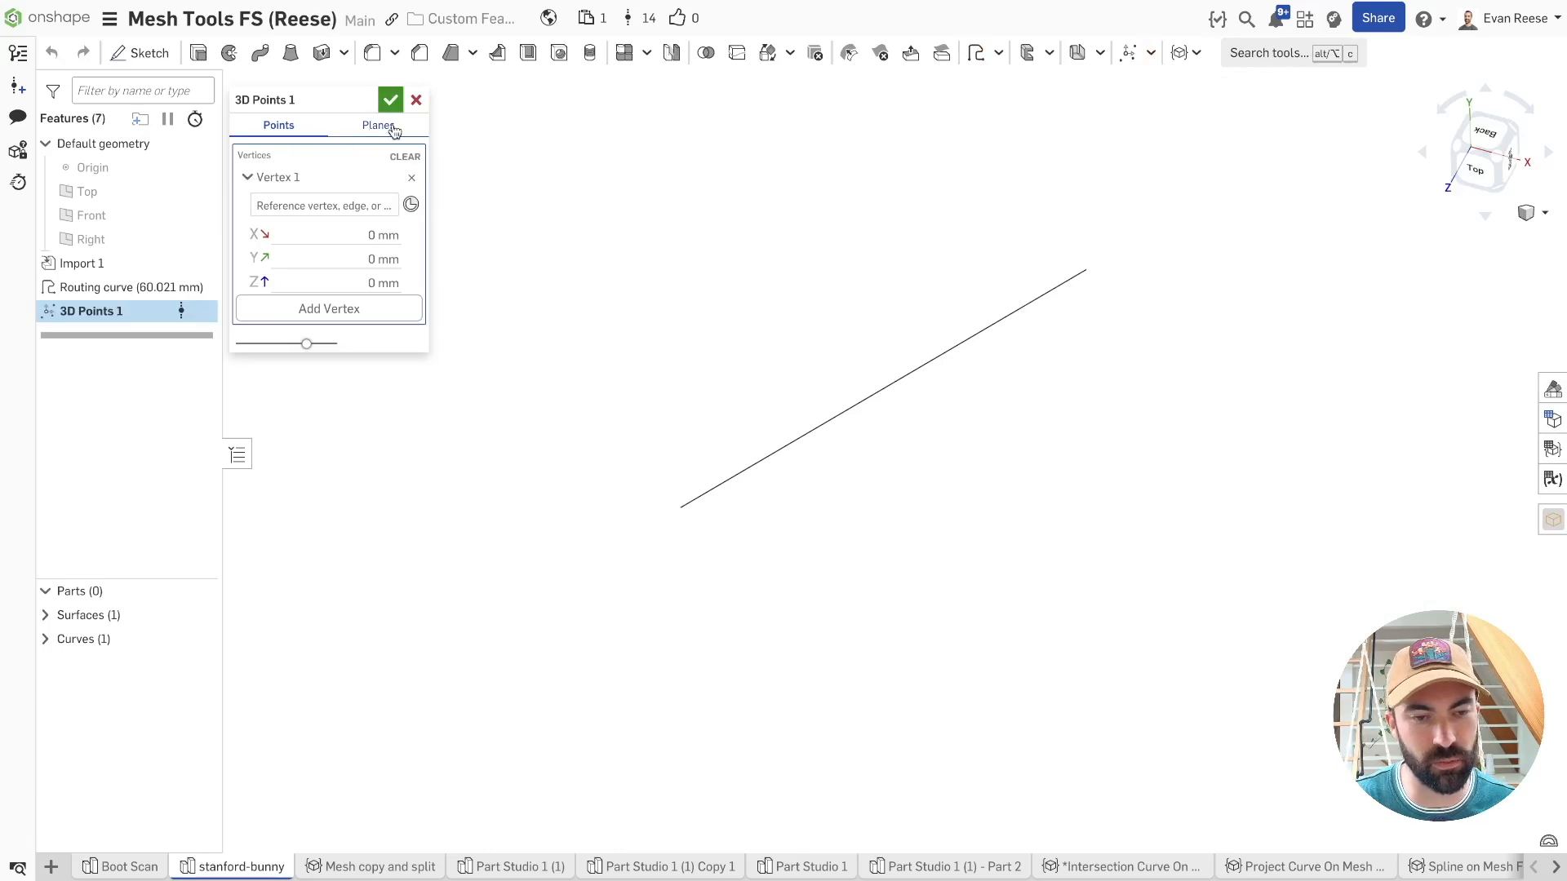
click(393, 126)
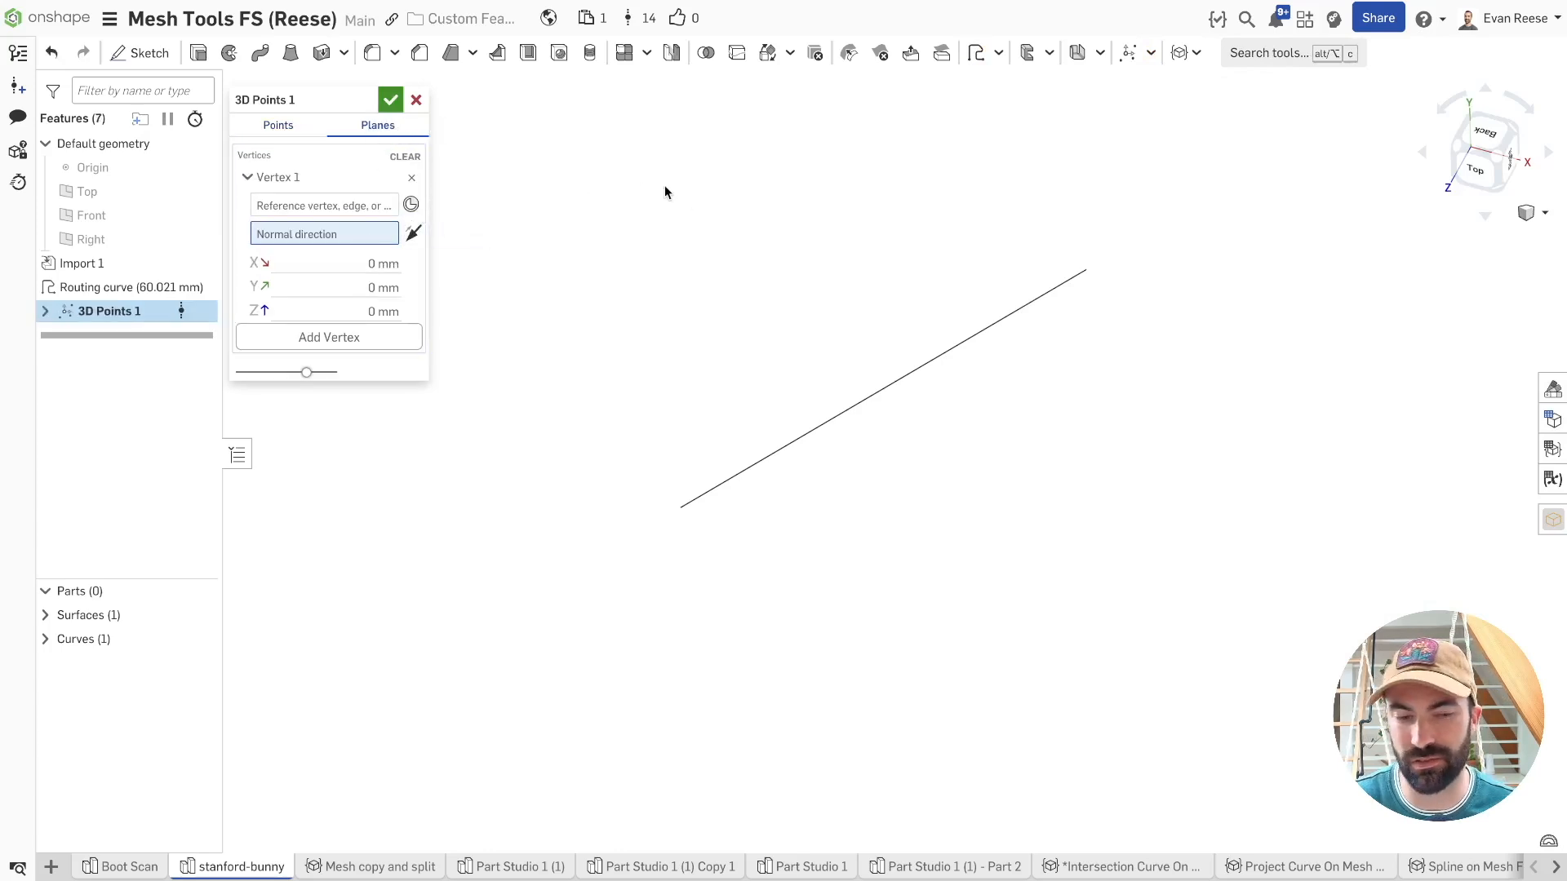
- Reference the routing curve for the first plane and place it at the curve's ear-base end, at parameter 1
click(320, 210)
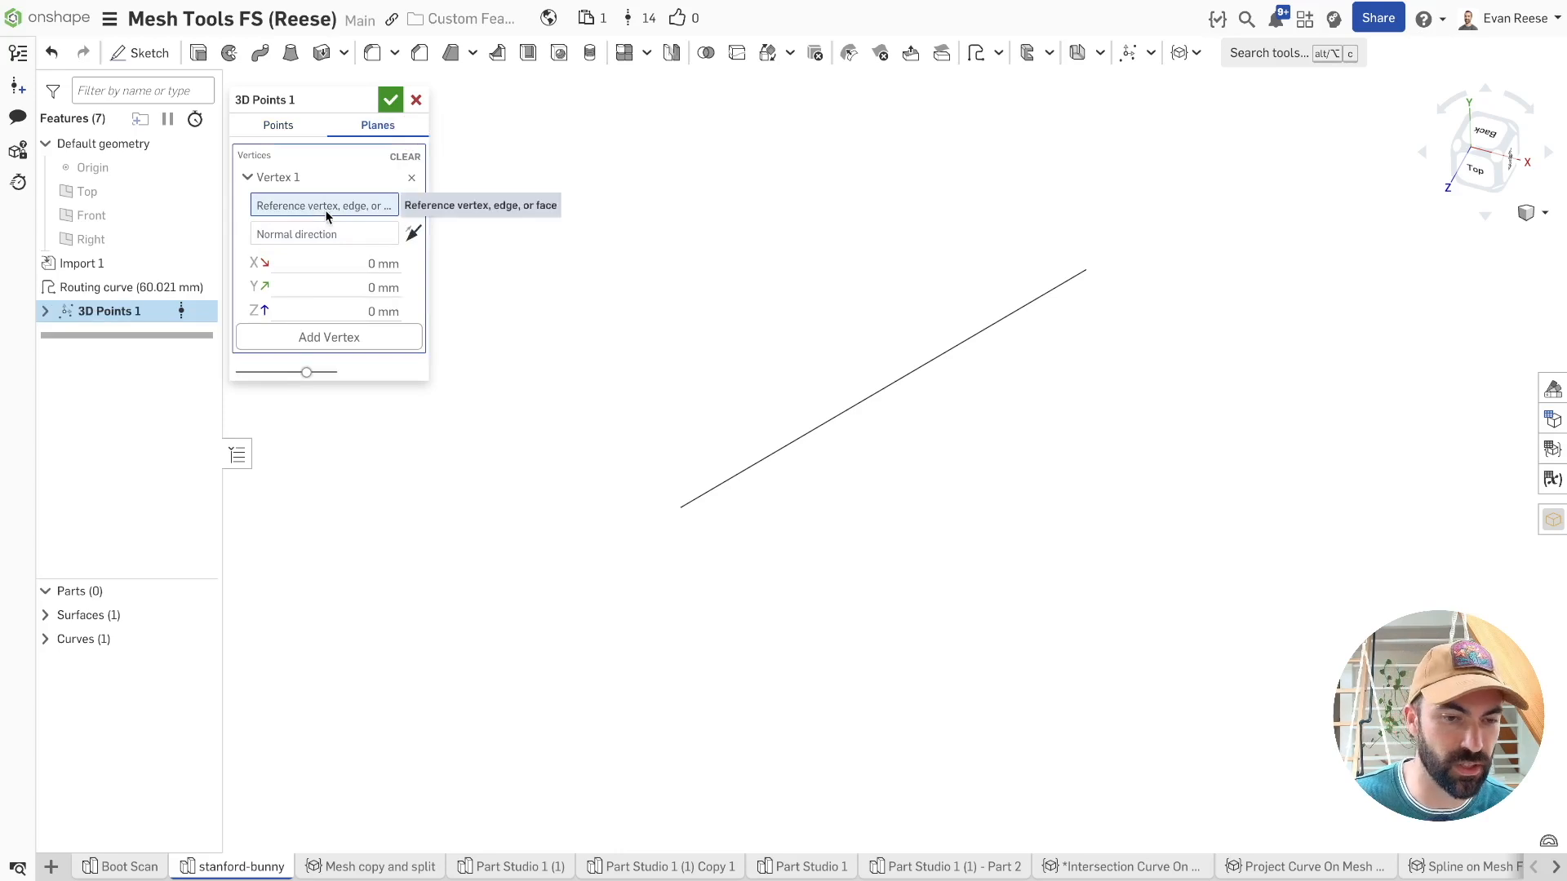
scroll(326, 213, up, 2)
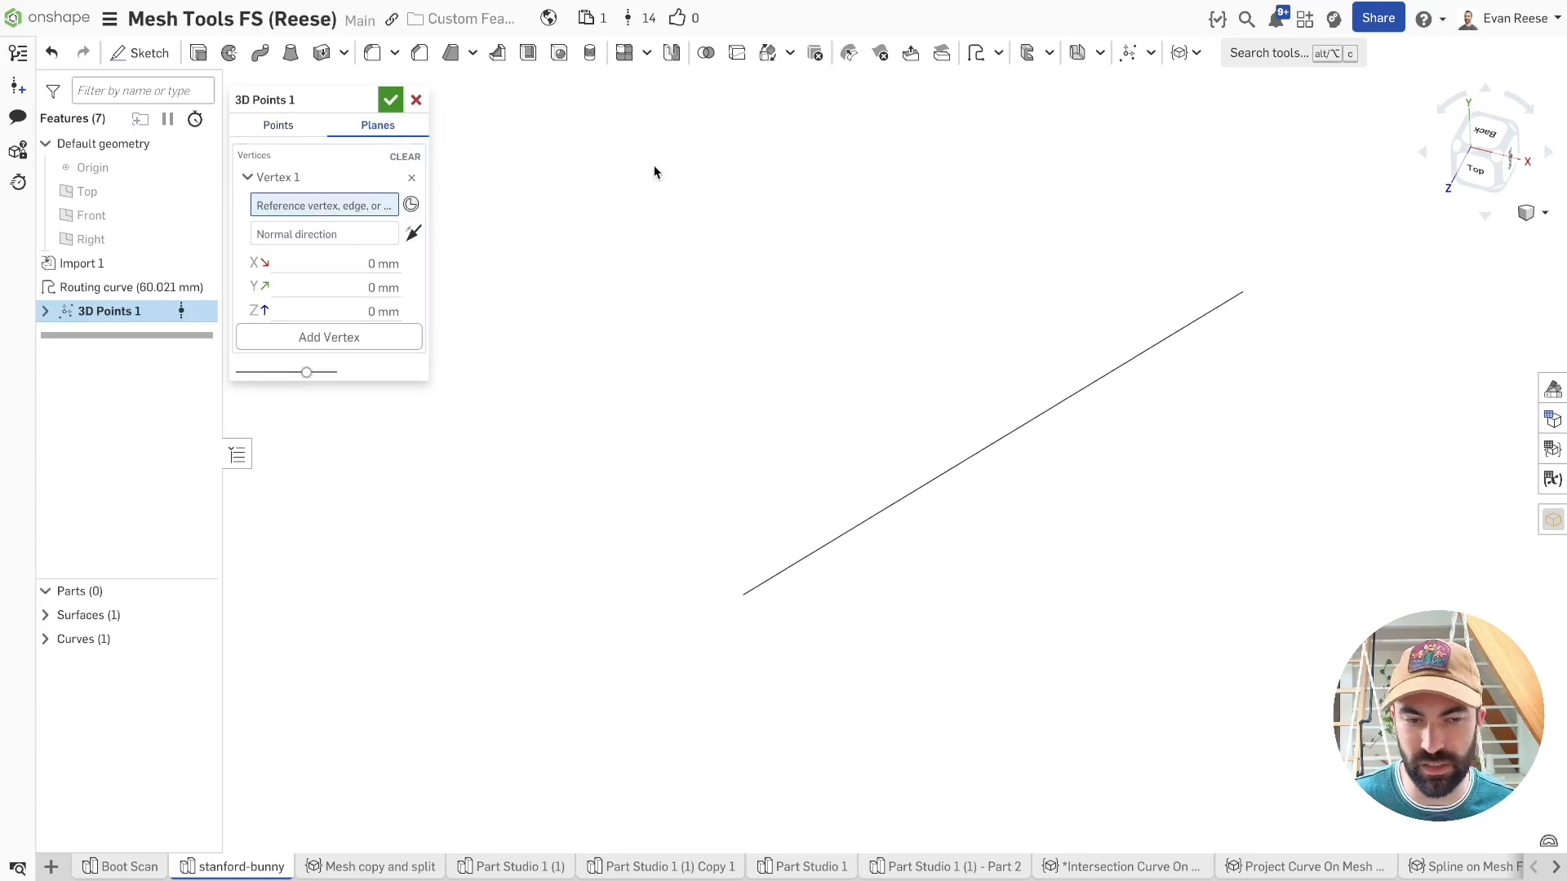
click(850, 530)
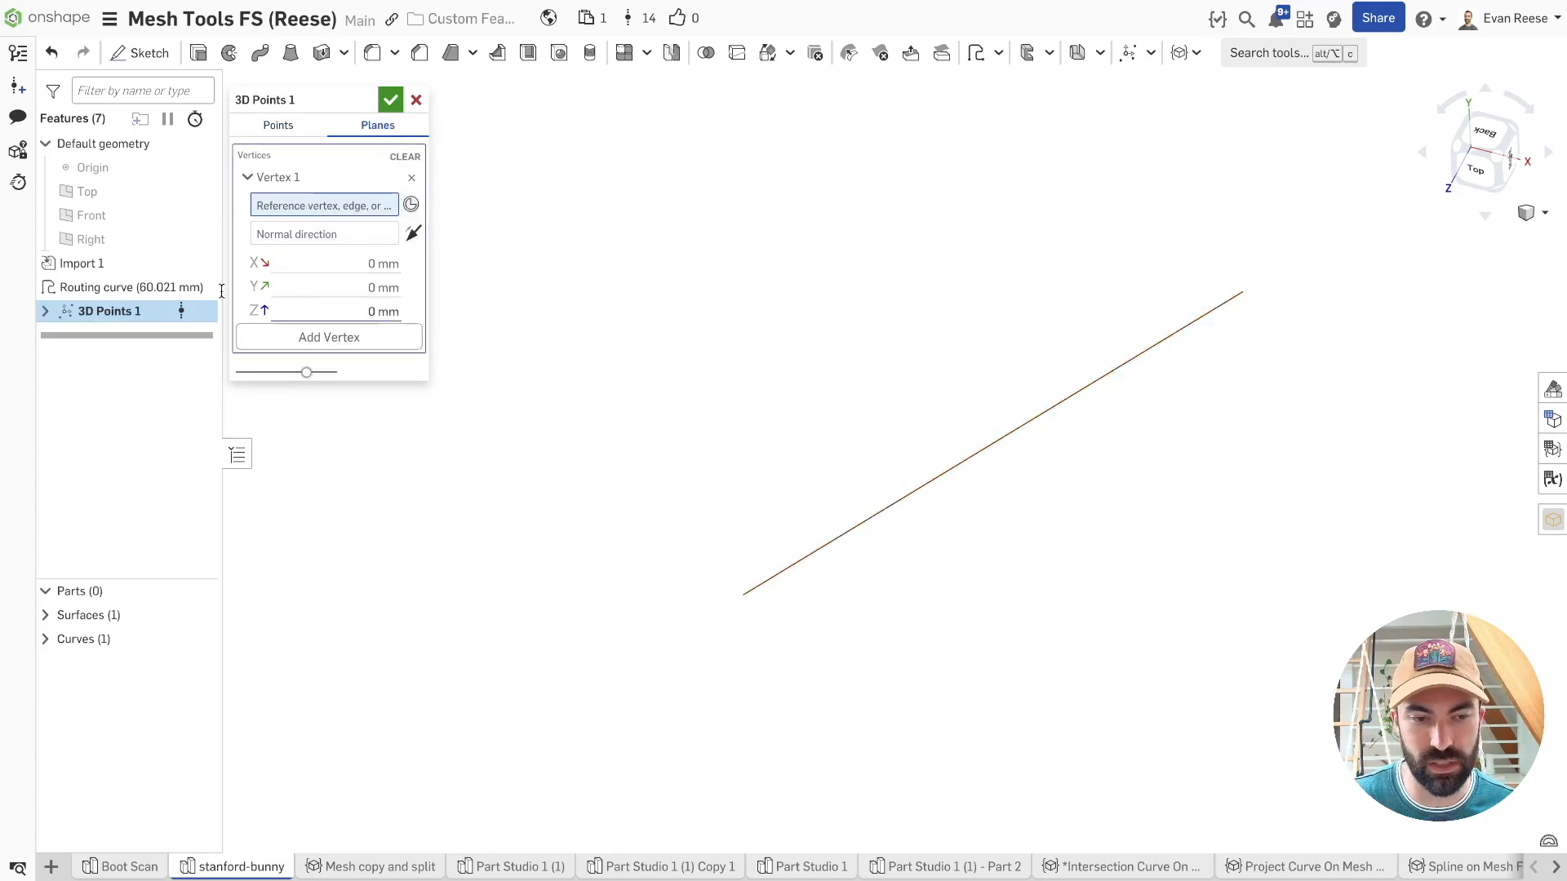
click(825, 545)
drag(805, 572, 723, 614)
- Add four more planes along the routing curve, three of them at parameters 0.58, 0 and 0.212, and accept with the bunny mesh shown
click(367, 358)
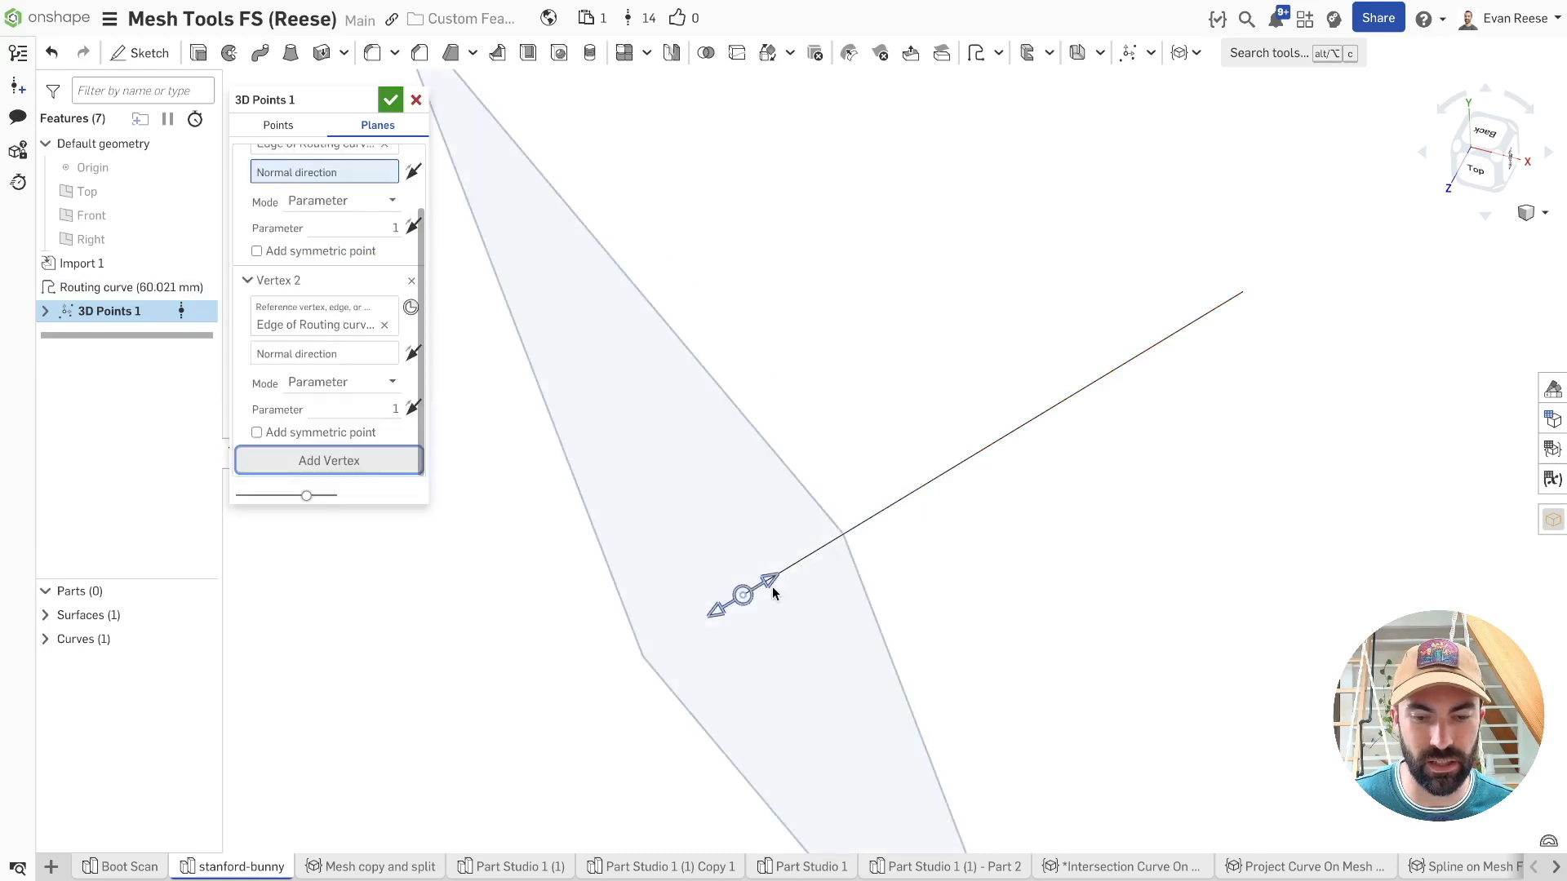
drag(820, 563, 1469, 229)
click(395, 458)
click(320, 460)
click(335, 637)
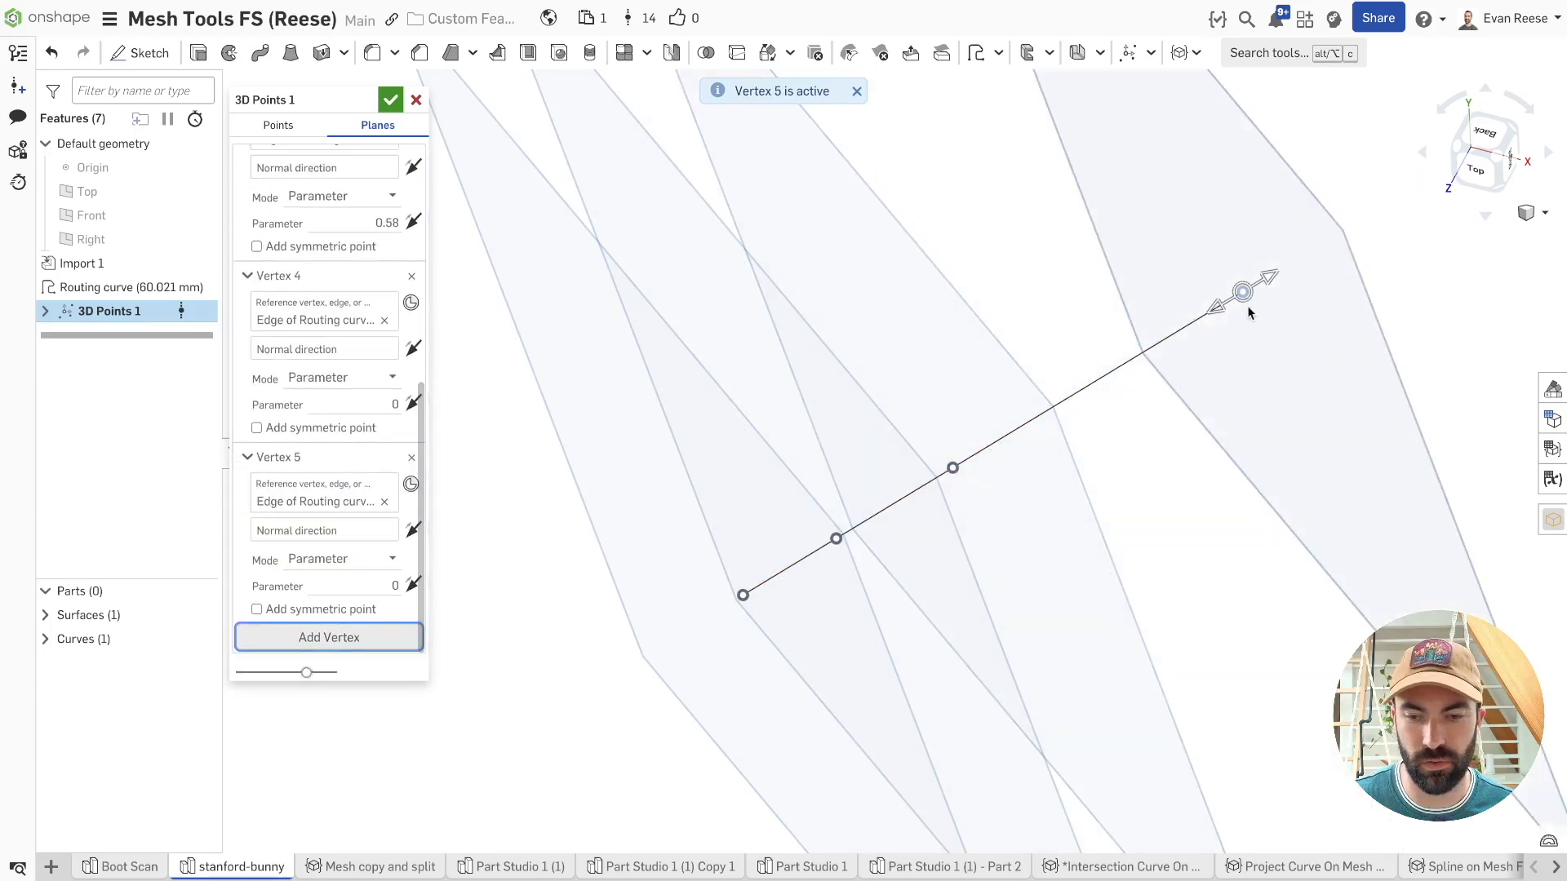
drag(1224, 306, 1139, 357)
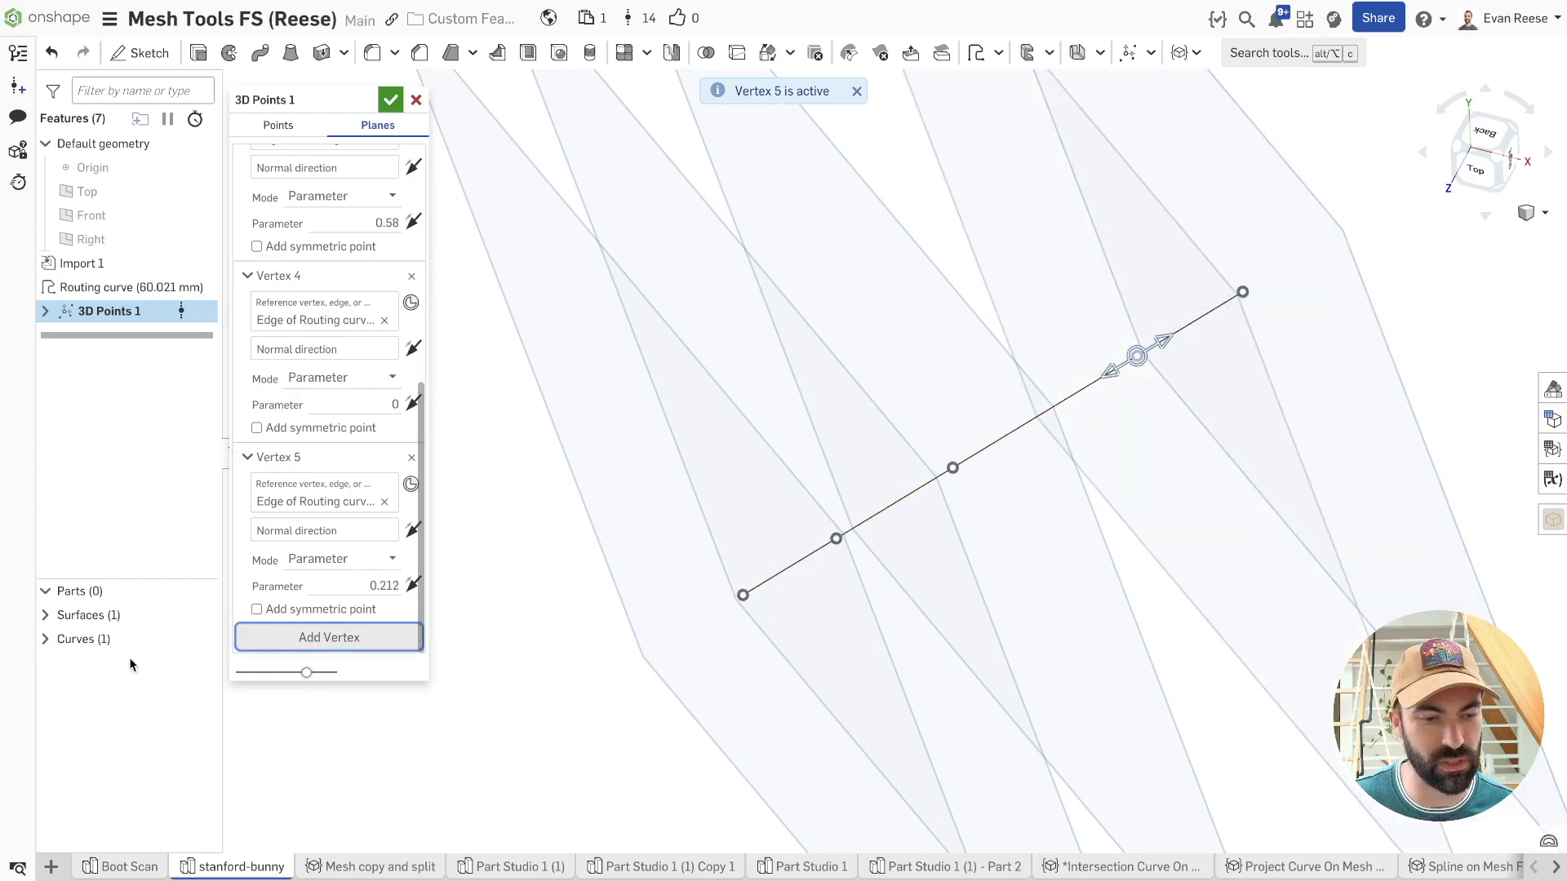
click(204, 616)
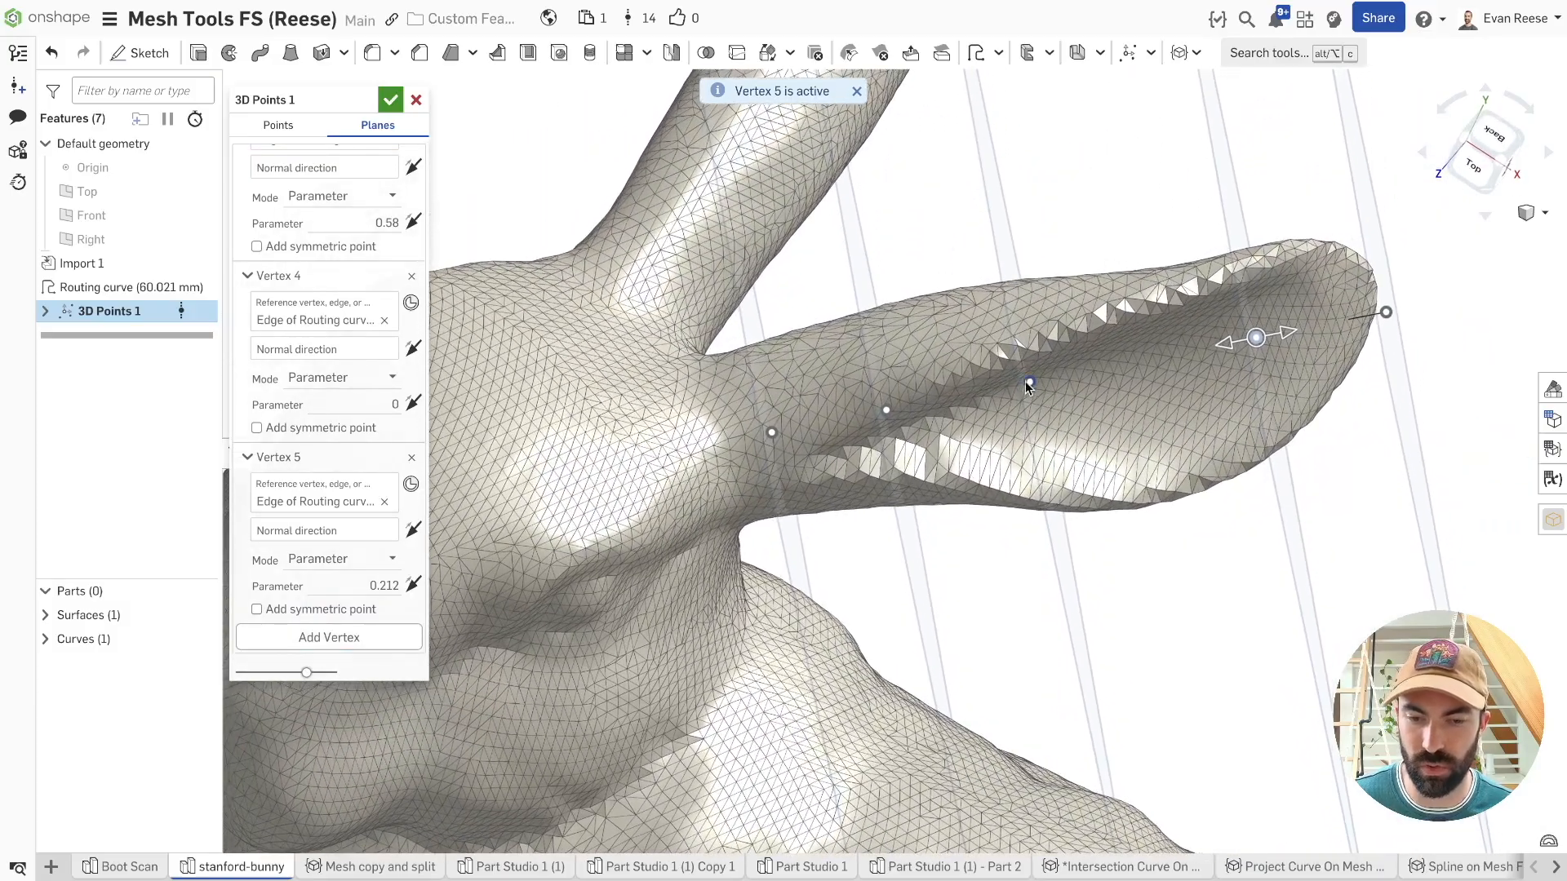
click(390, 100)
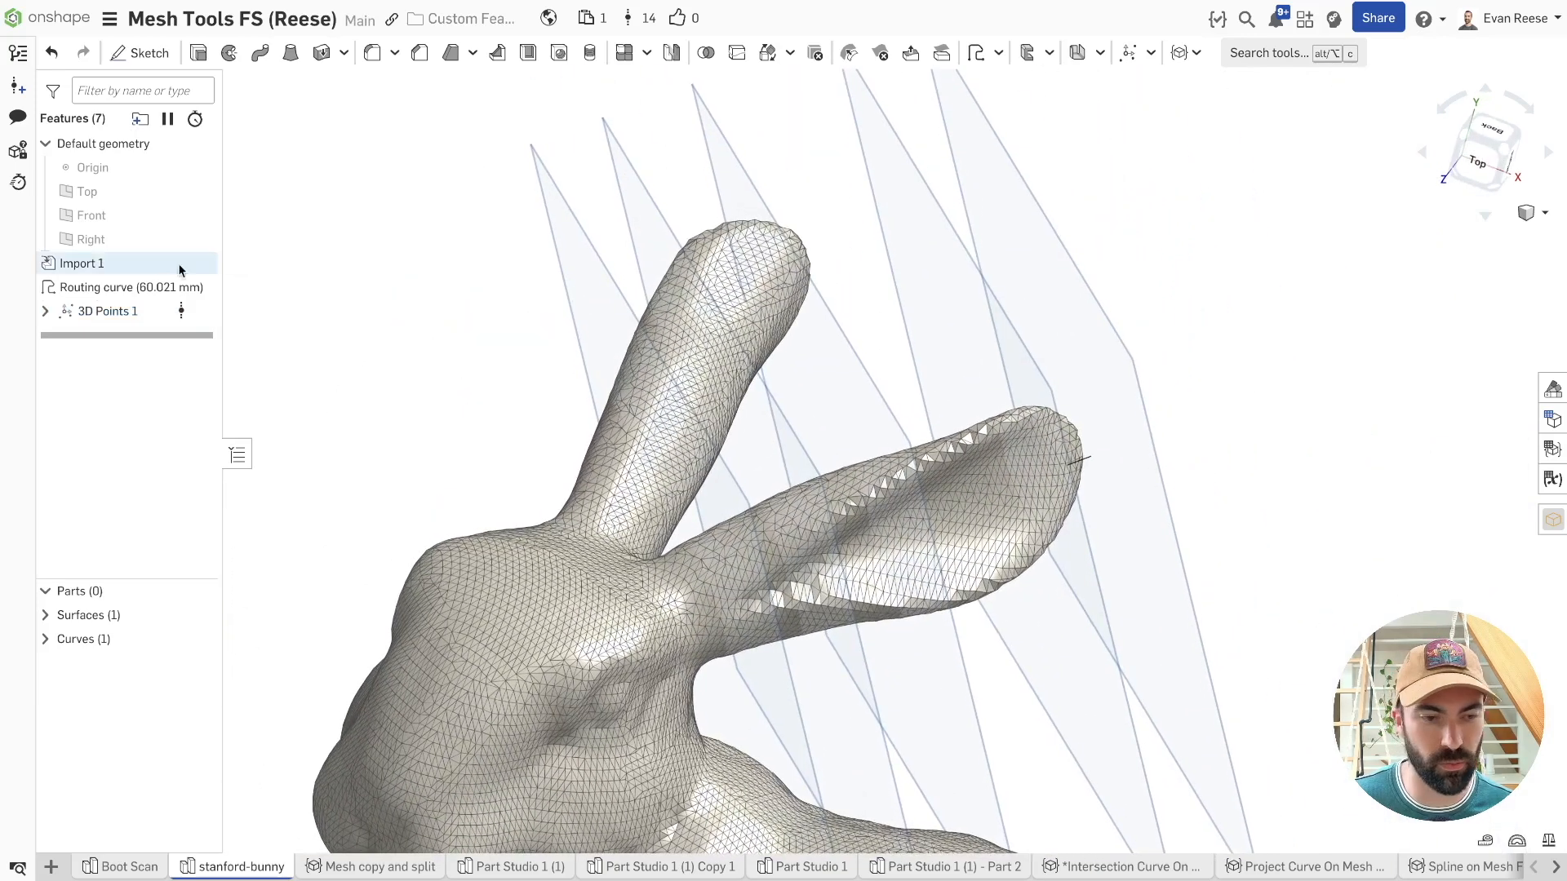
- Hide Planes 2 through 5 of the 3D Points feature, leaving only Plane 1 at the ear base shown
click(46, 311)
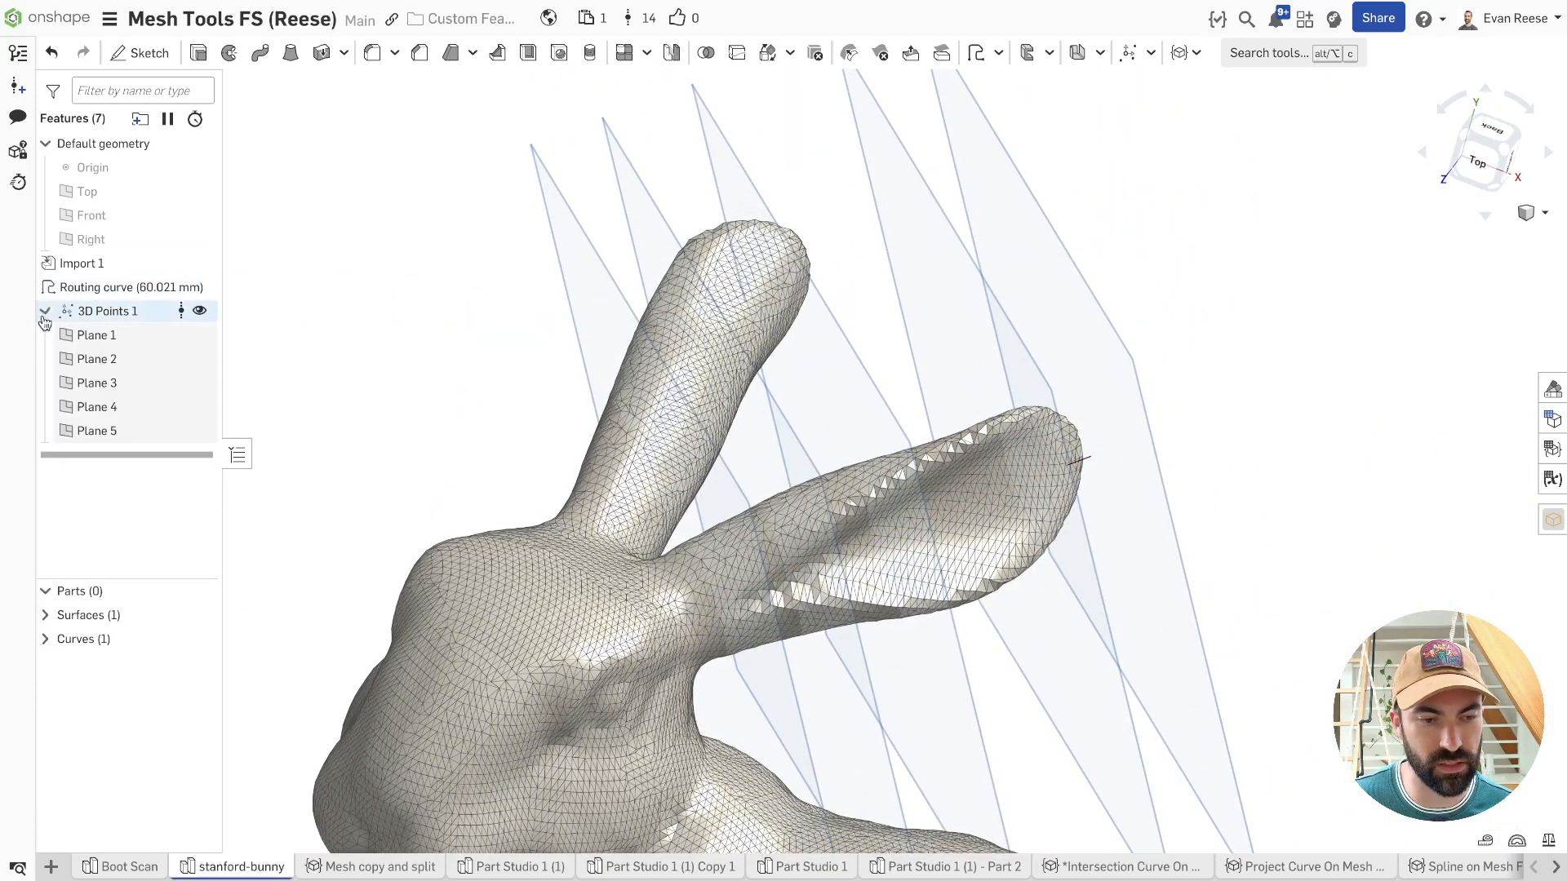
click(199, 359)
click(200, 383)
click(199, 406)
click(203, 433)
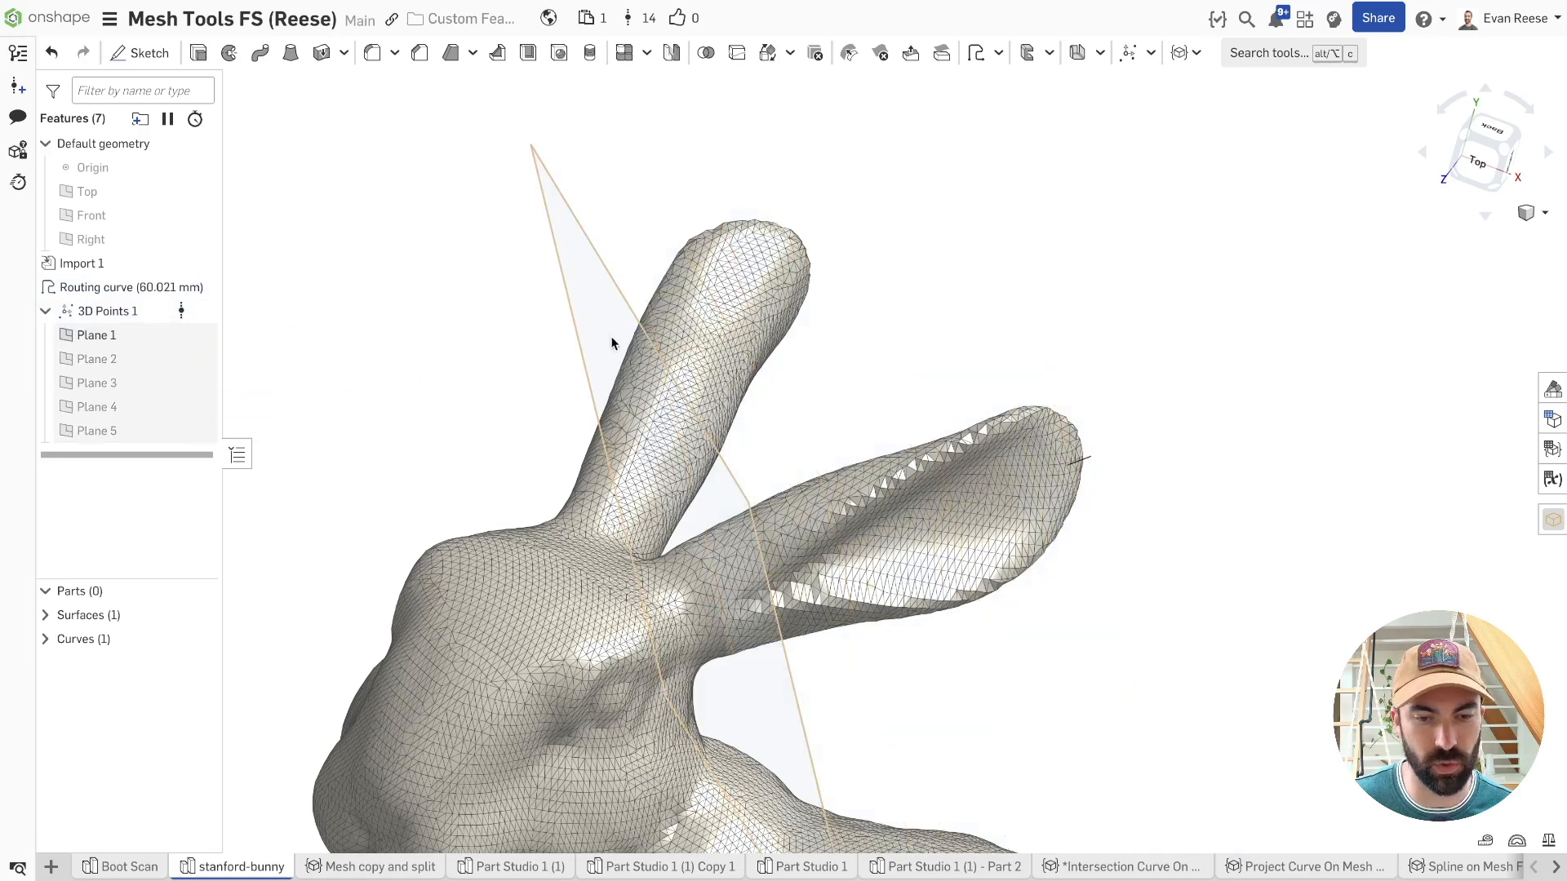
click(611, 341)
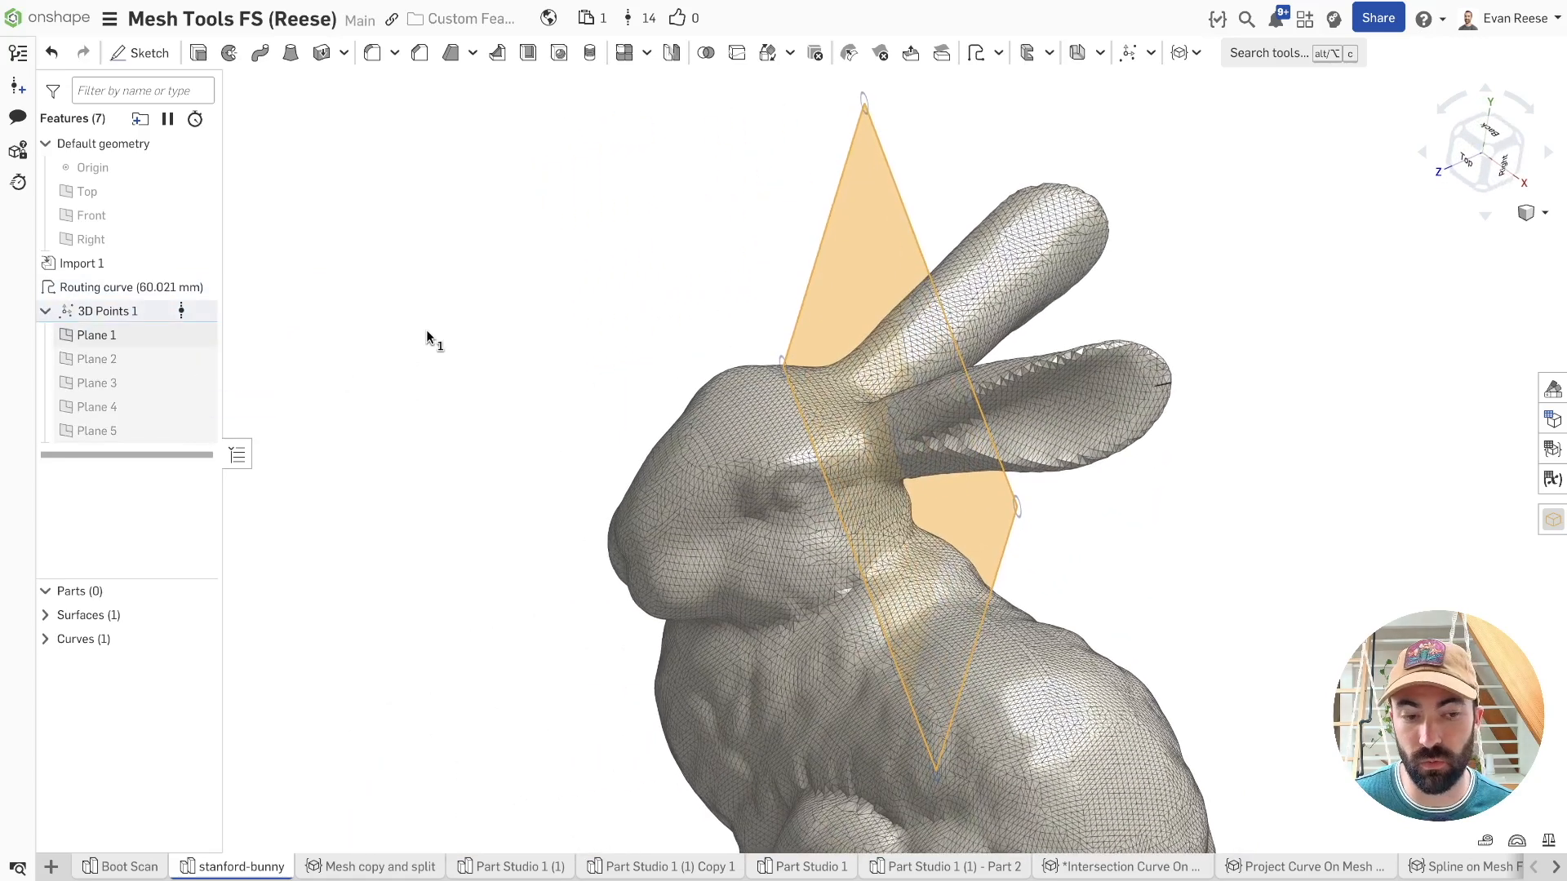
click(428, 338)
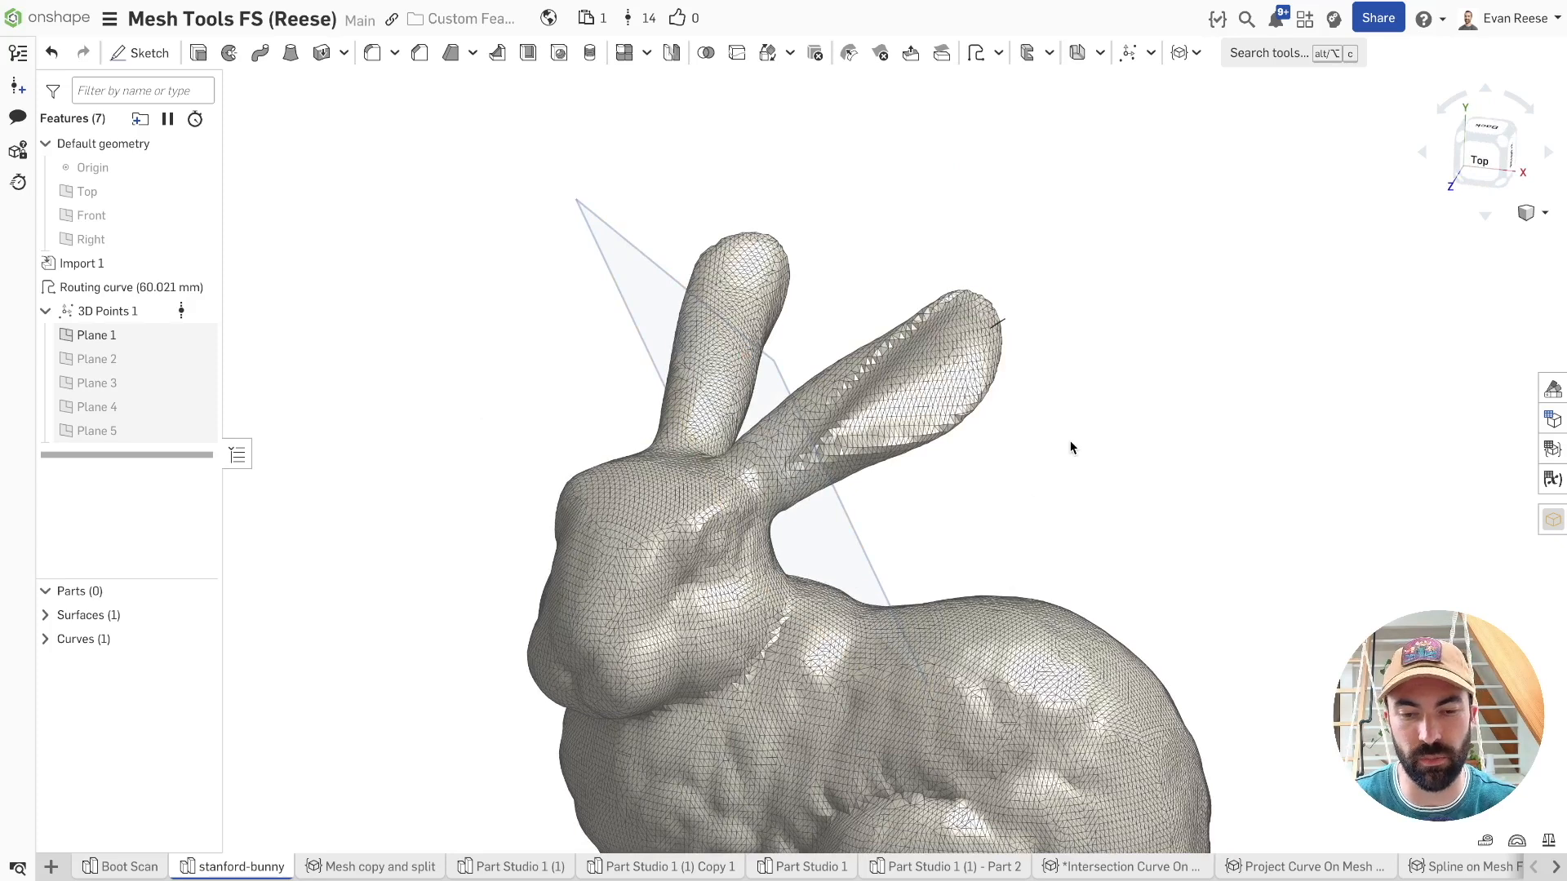
- Start a Mesh copy and split feature and choose the imported bunny mesh as the face to split
key(alt+c)
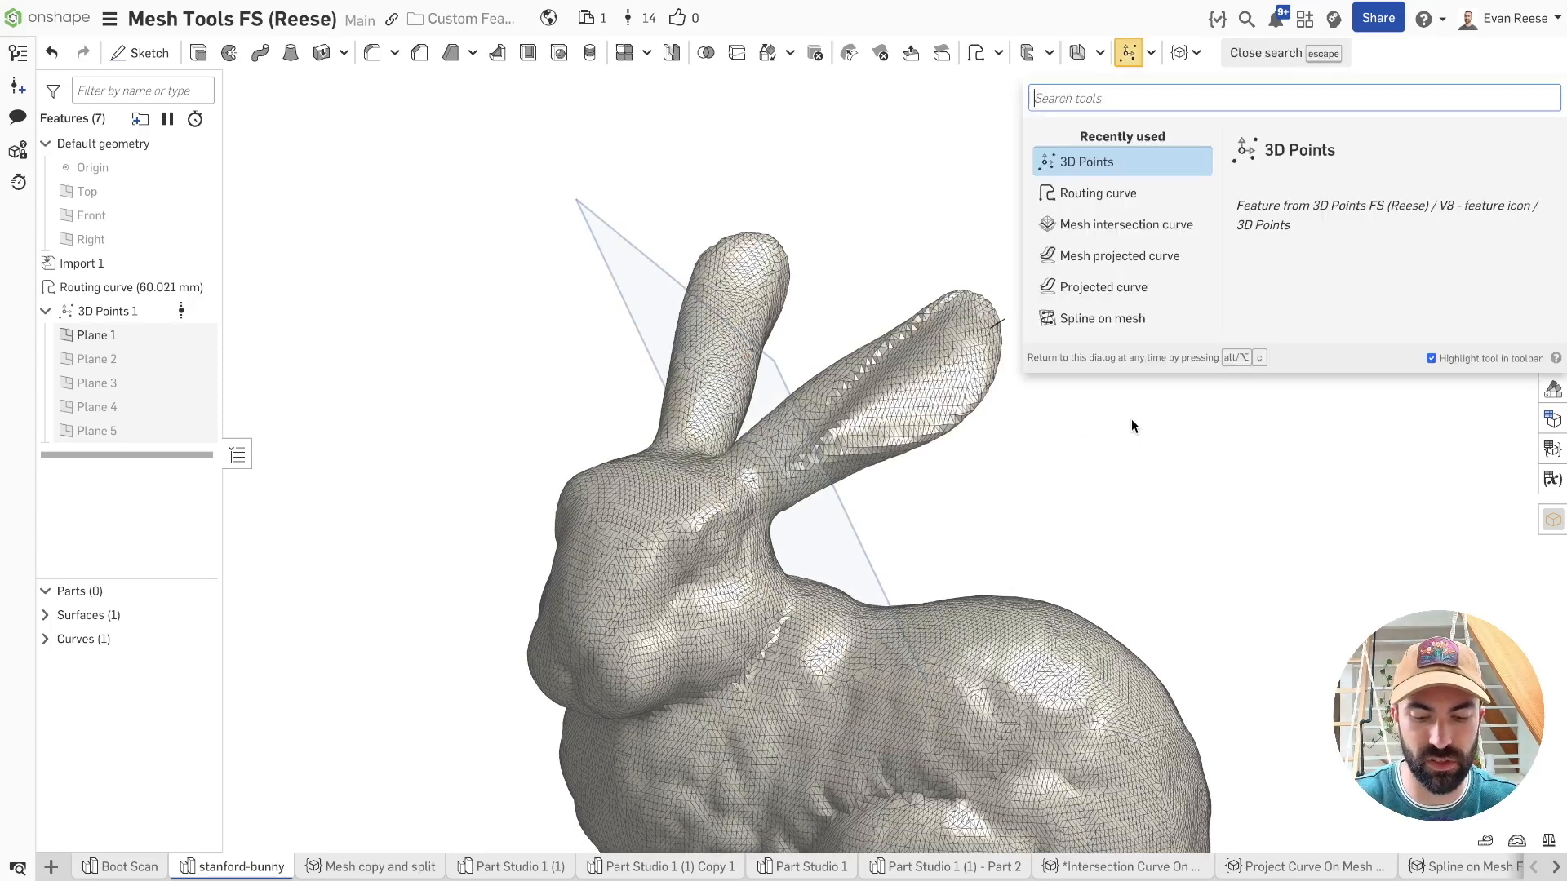
text(mesh)
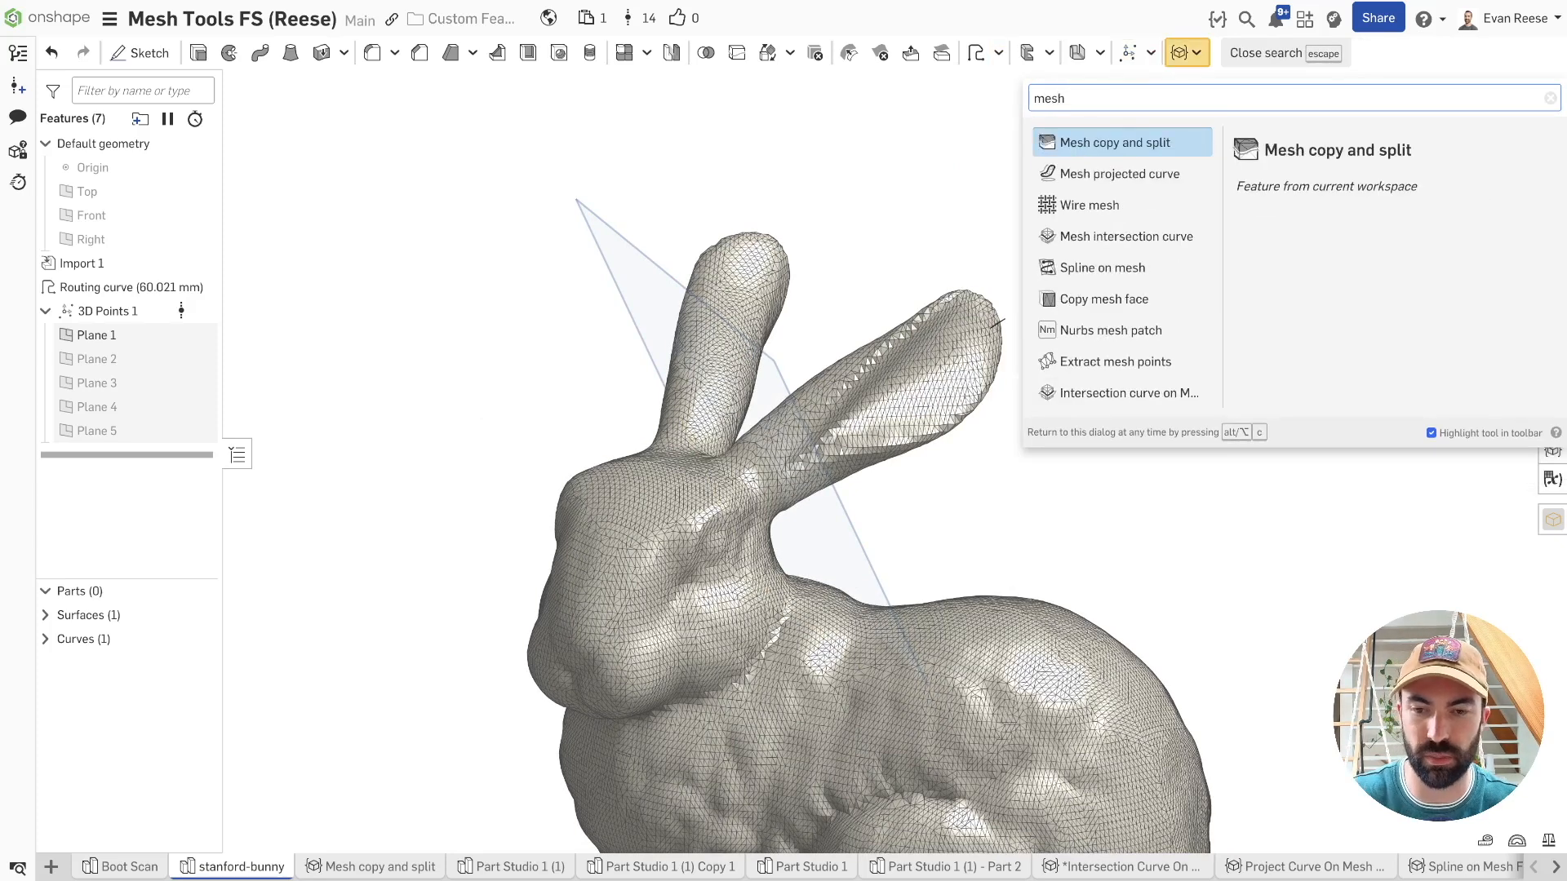
key(Return)
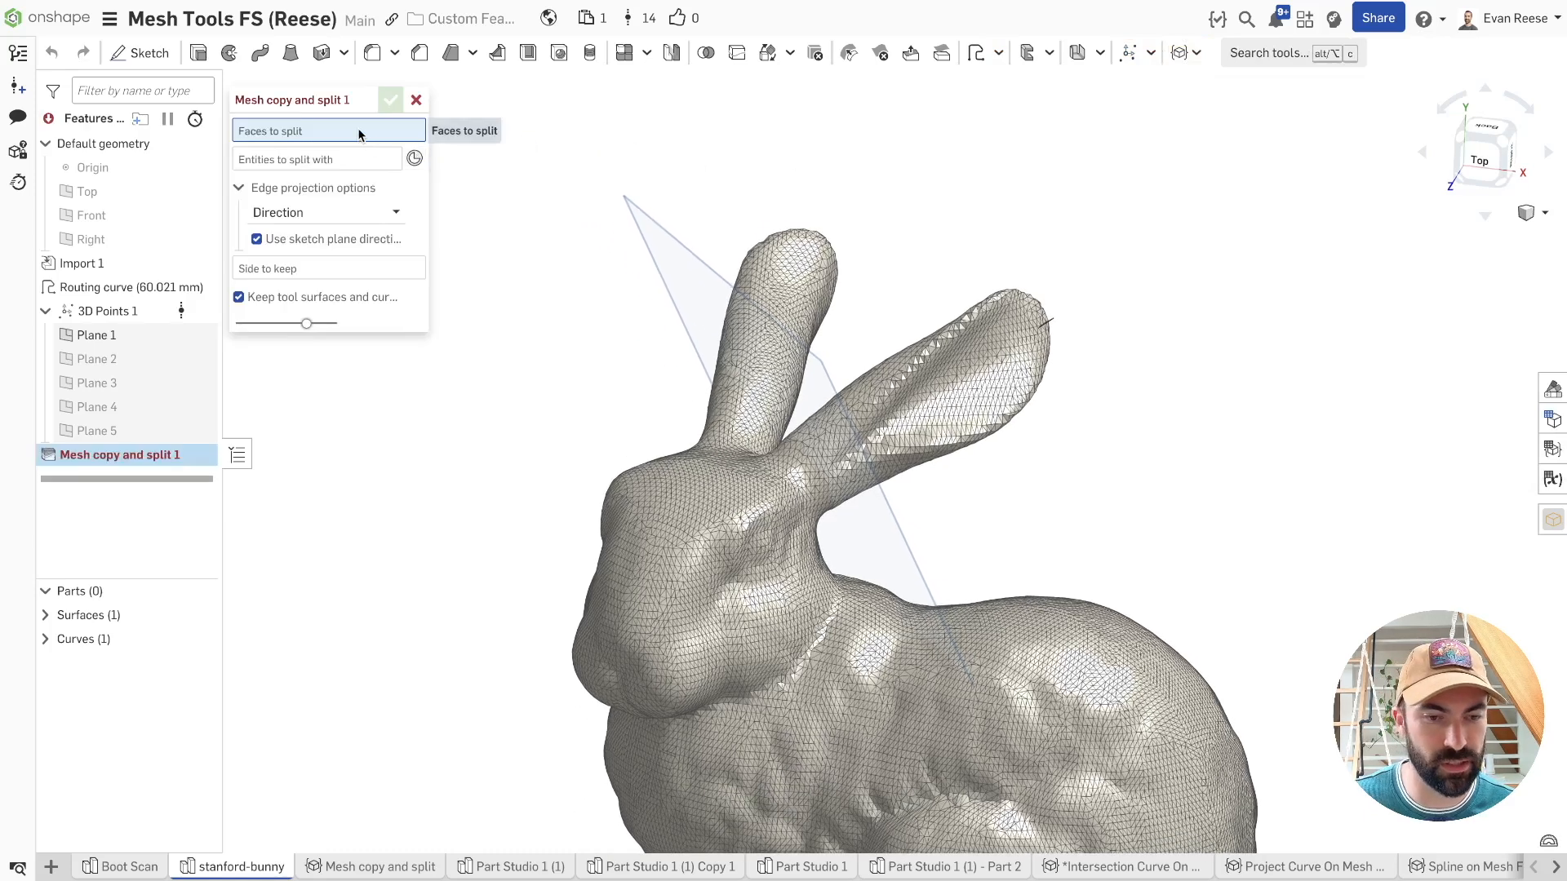
click(985, 310)
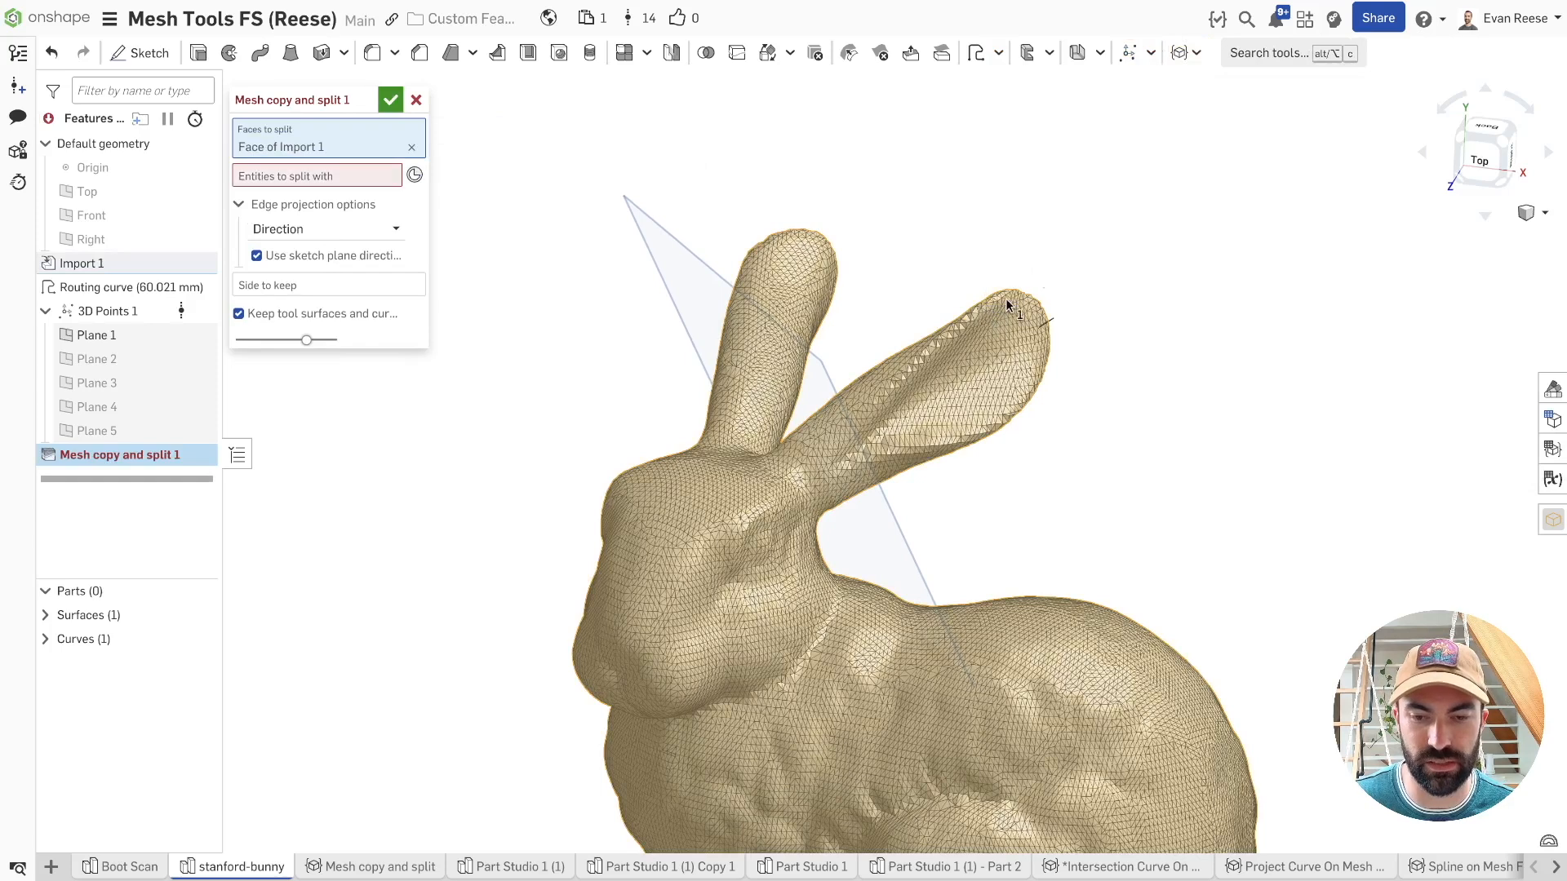
drag(996, 181, 959, 258)
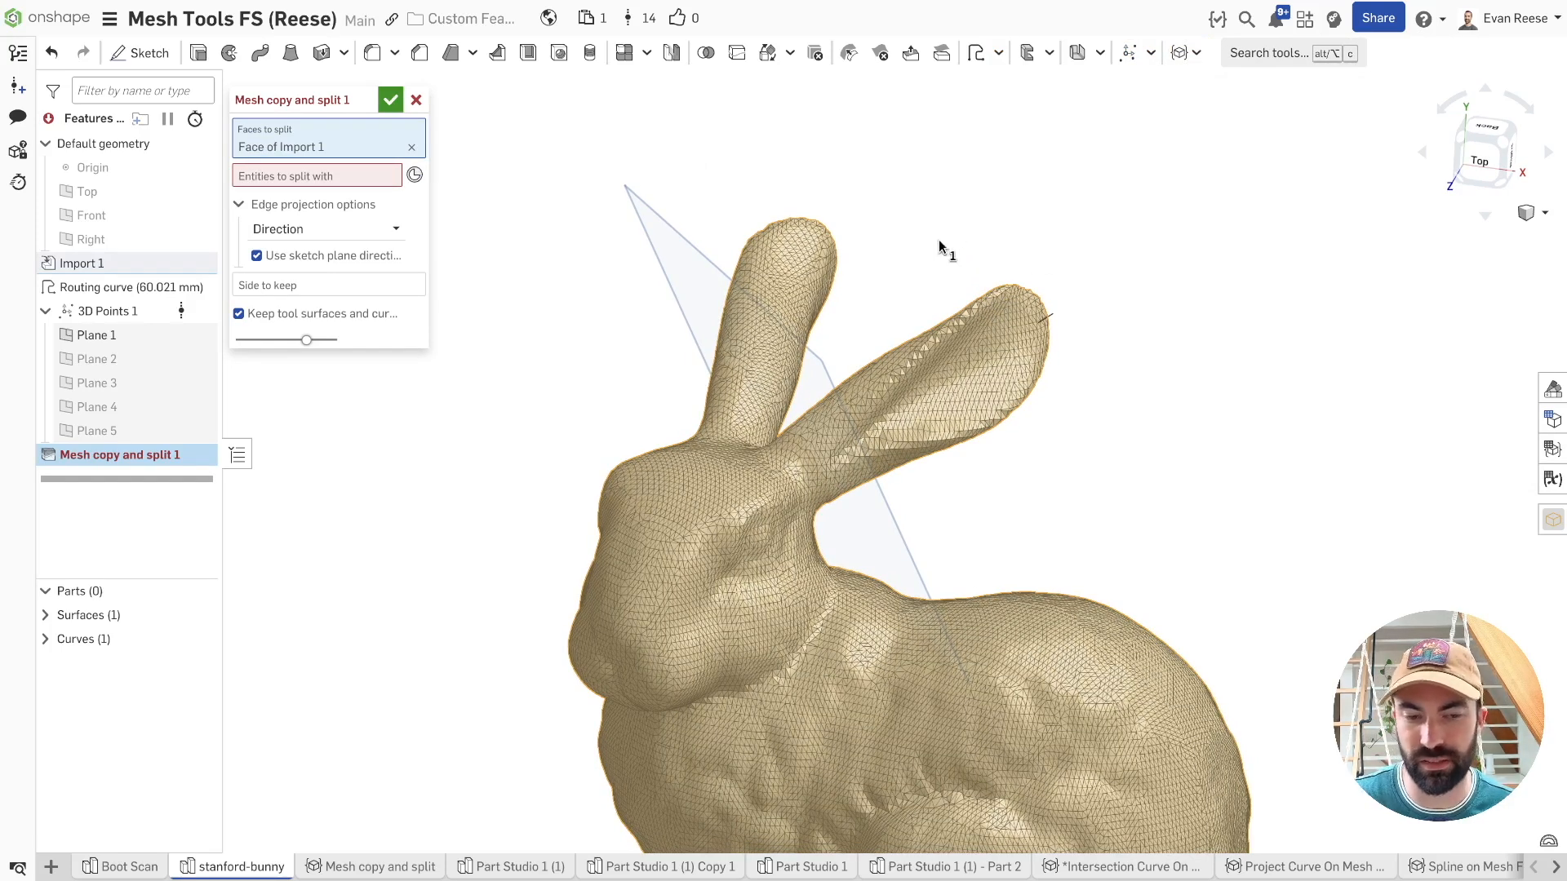
- Clear the face to split and reselect the bunny mesh face from a facet inside the ear
click(412, 147)
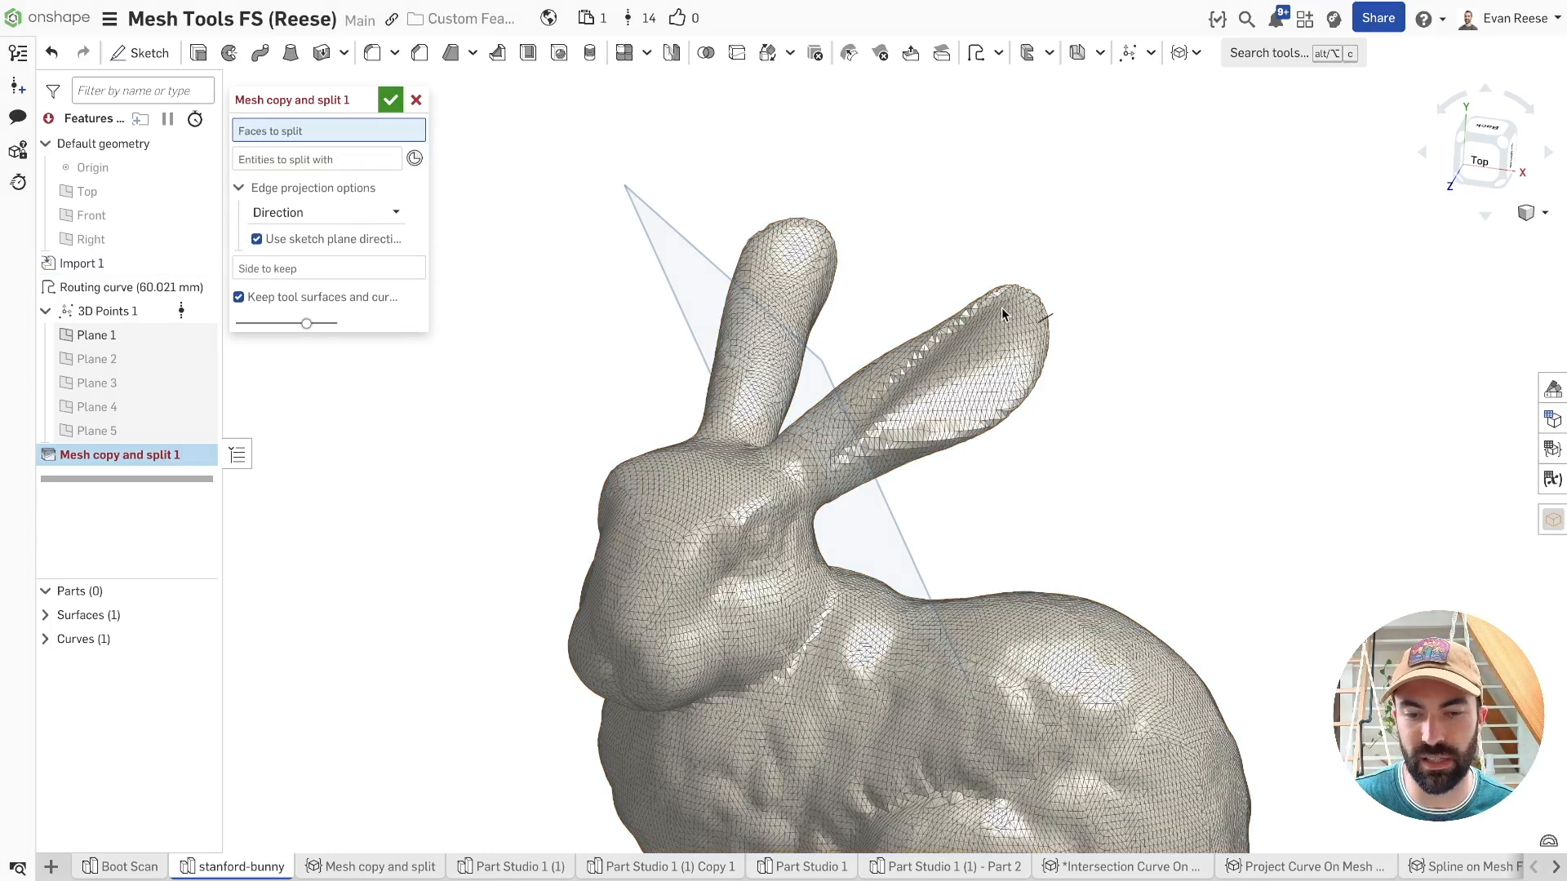
scroll(1001, 307, up, 2)
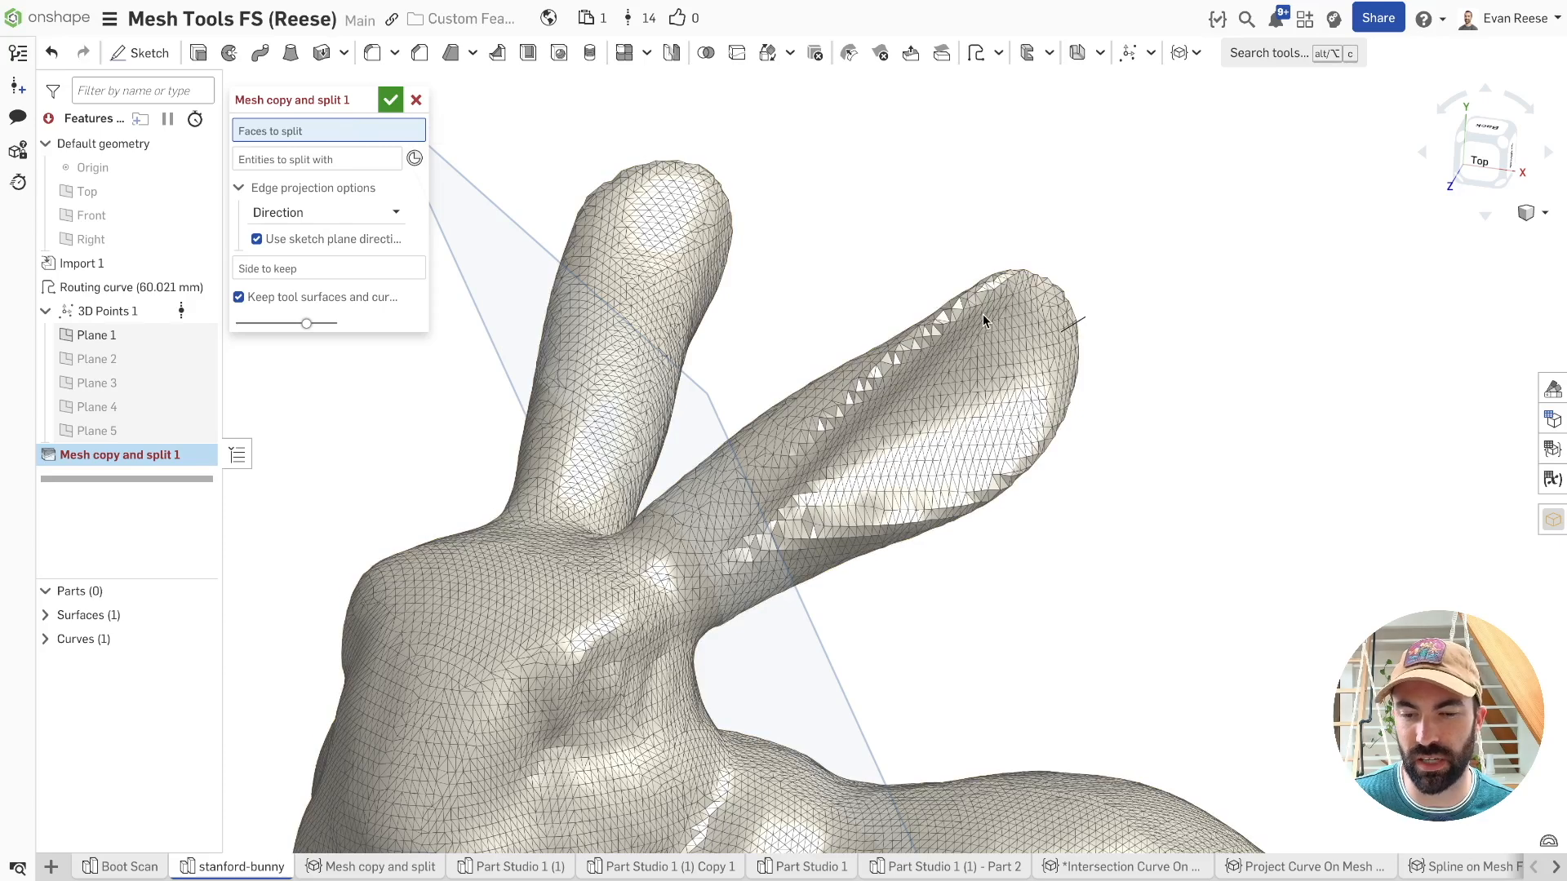
scroll(992, 309, up, 5)
scroll(998, 307, up, 2)
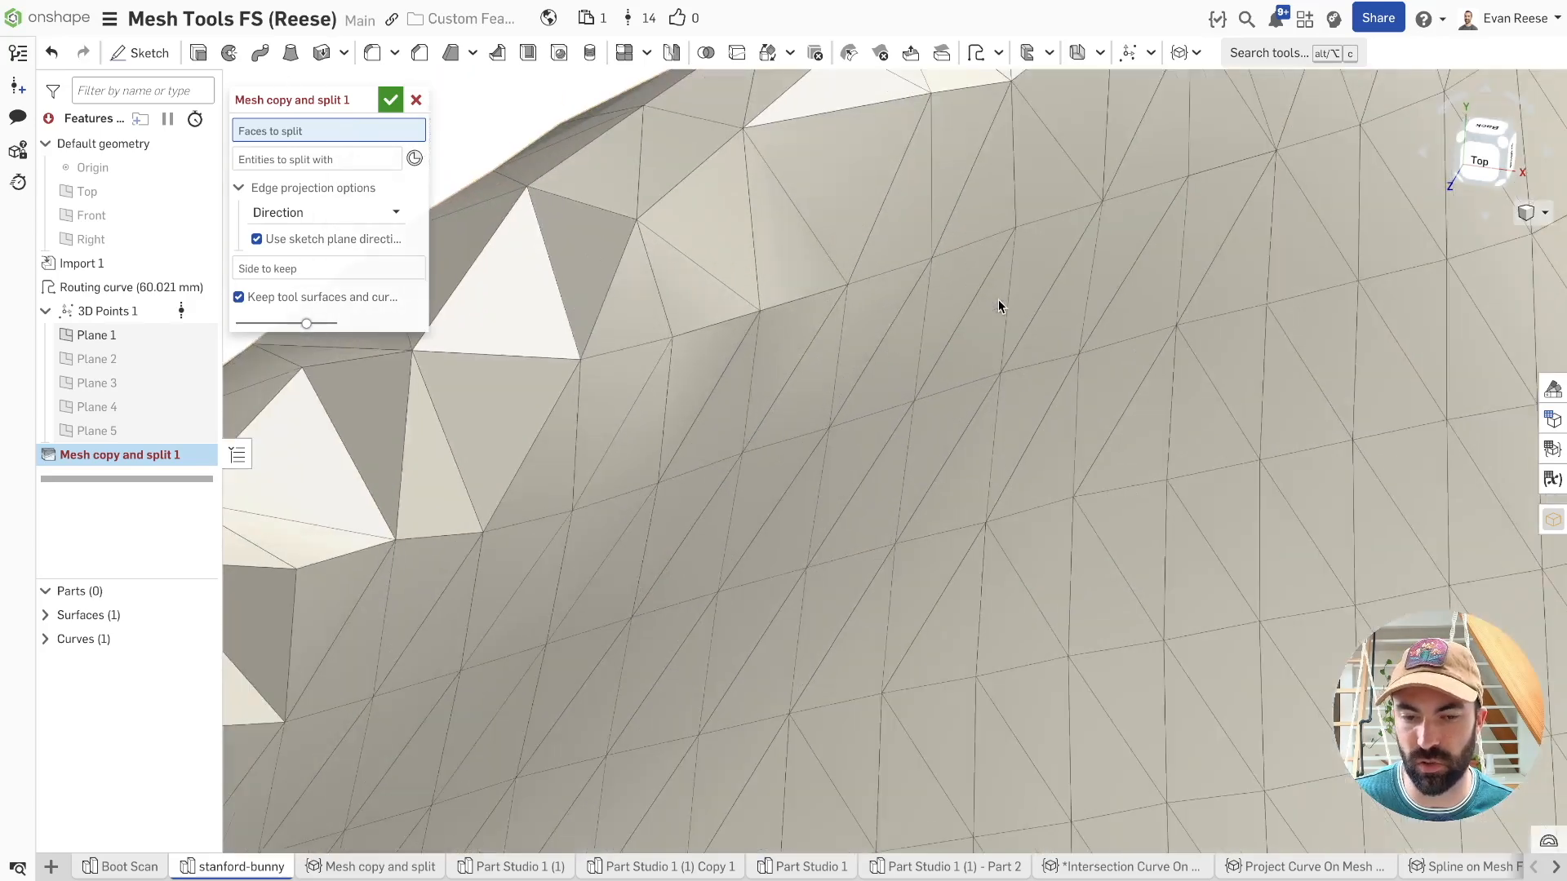
click(956, 278)
scroll(957, 277, down, 3)
scroll(957, 277, down, 5)
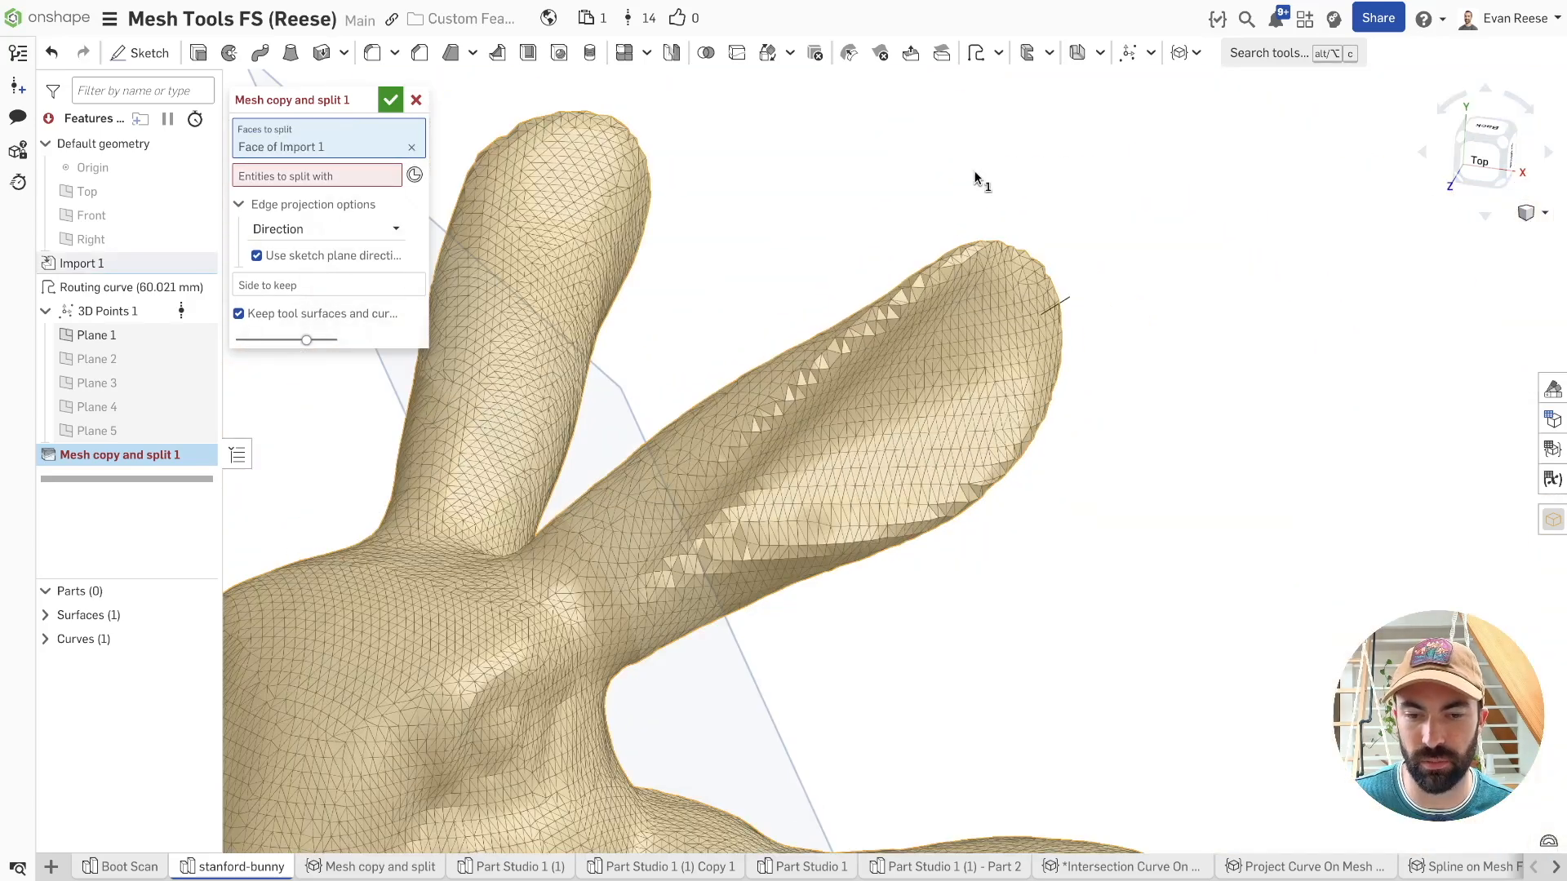
scroll(946, 181, down, 2)
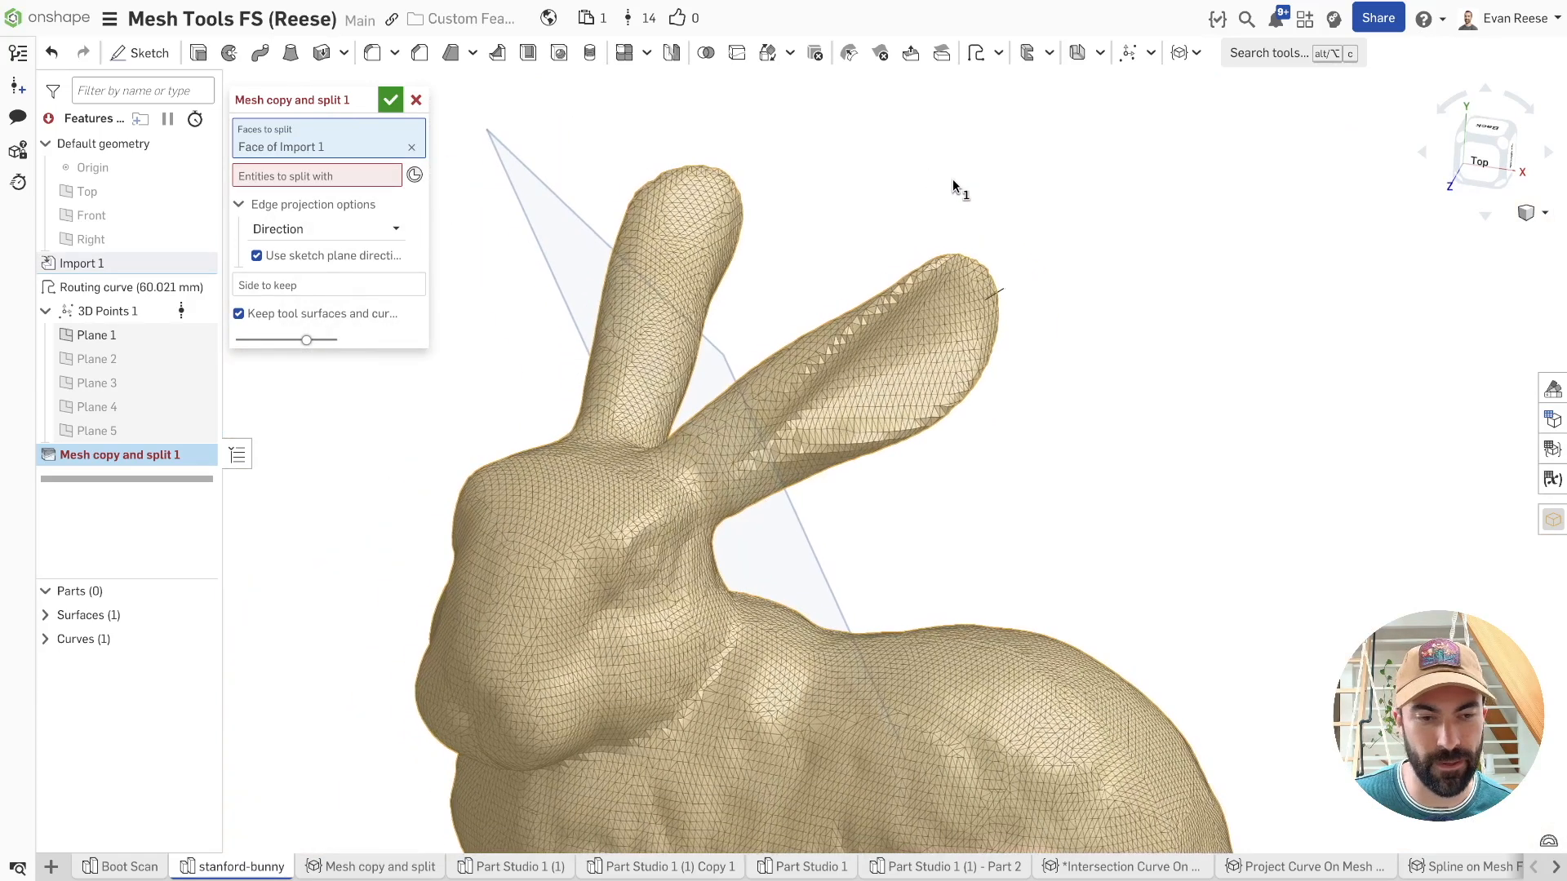
- Use Plane 1 as the entity to split the mesh with and accept the feature
click(349, 177)
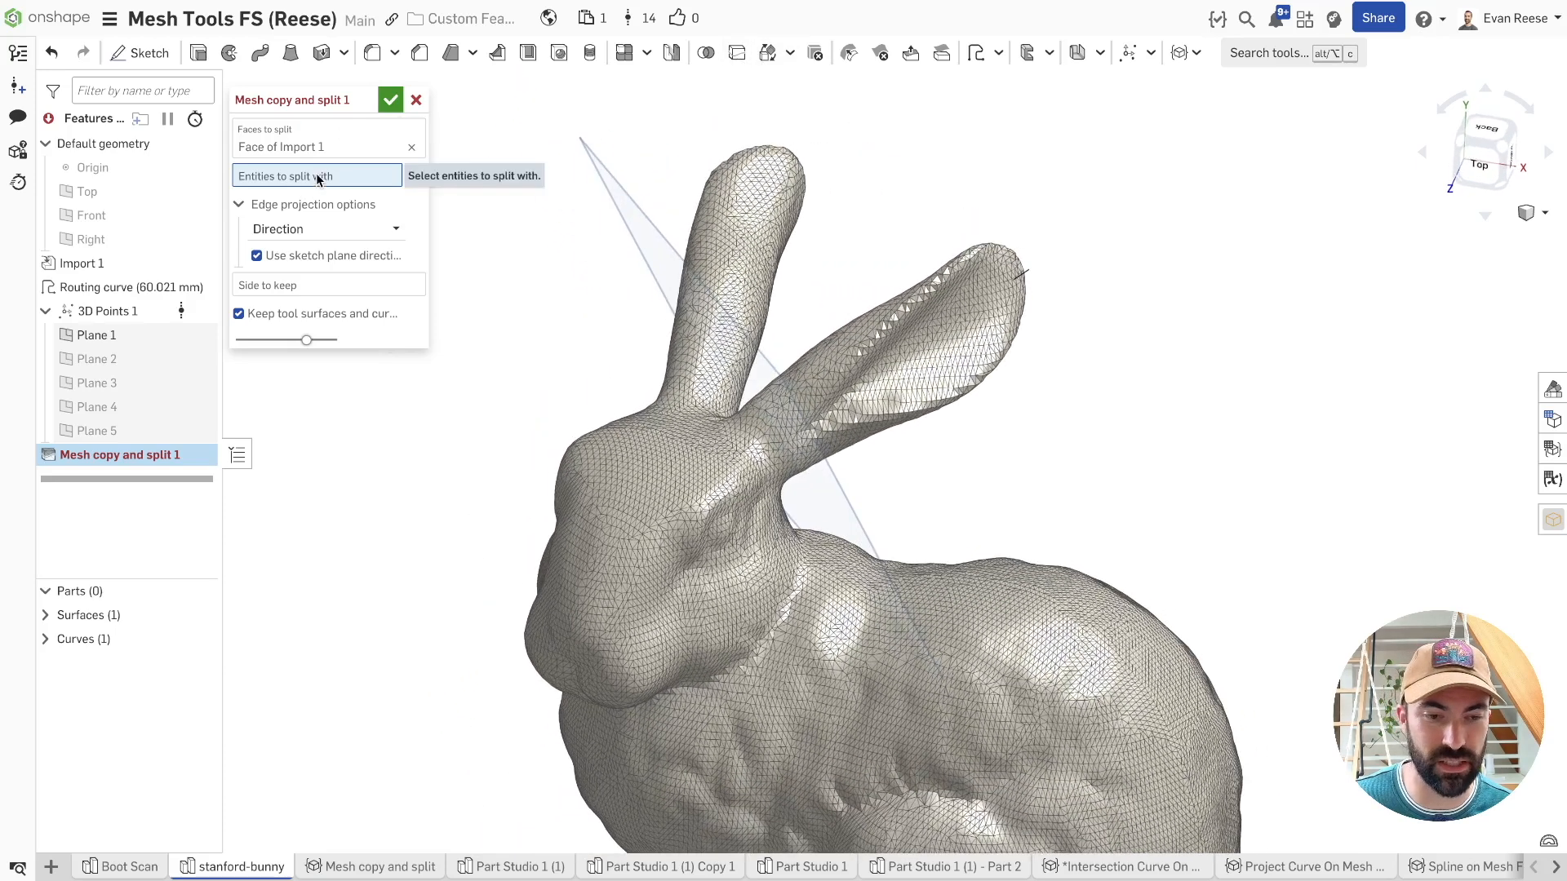
click(658, 242)
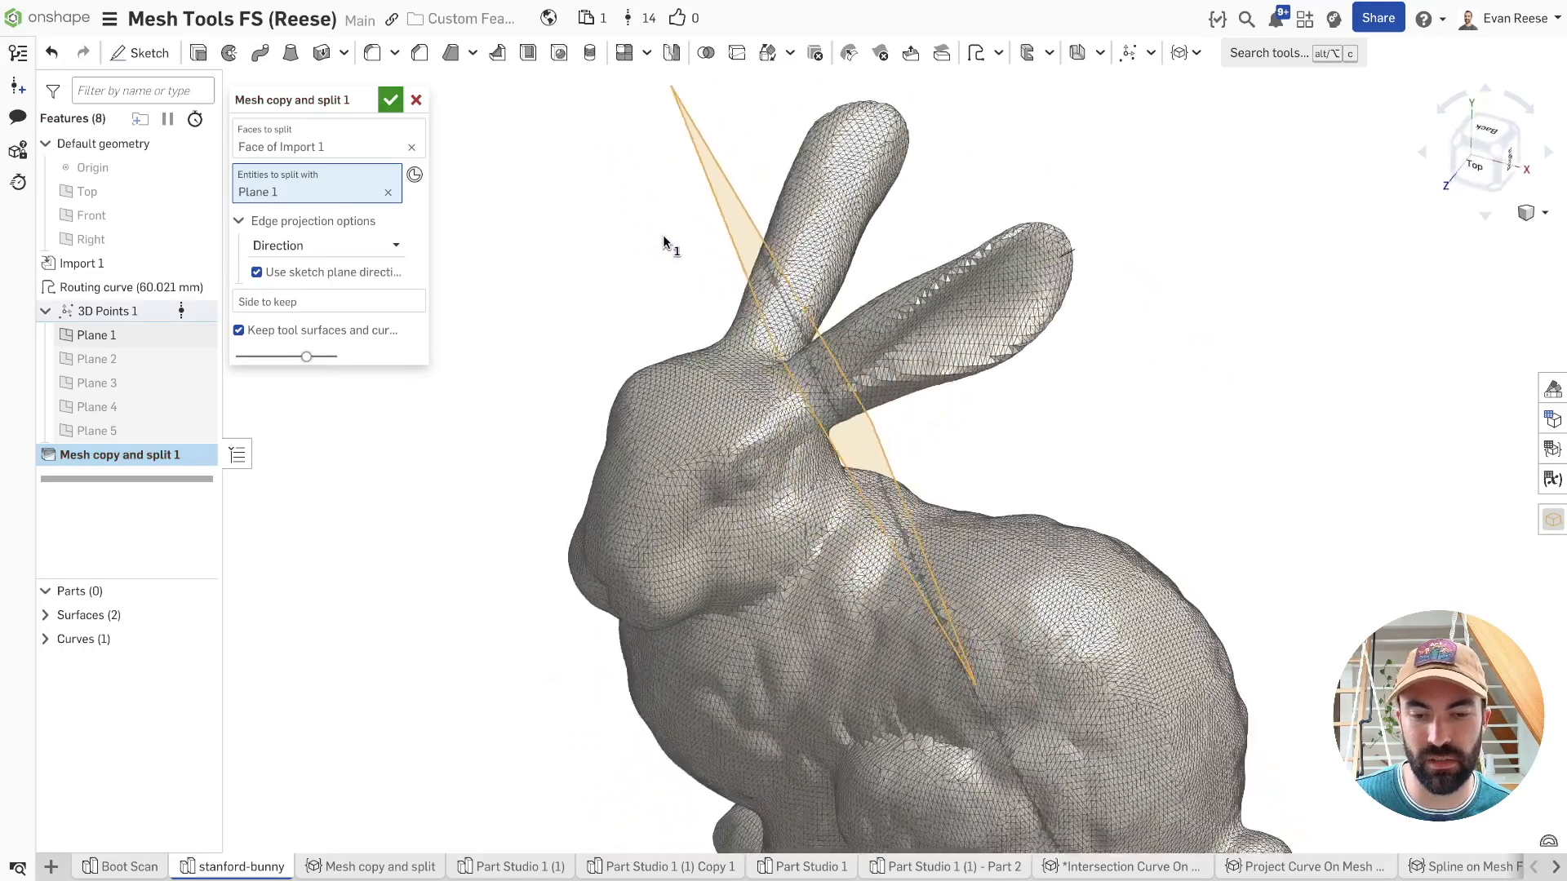
click(390, 99)
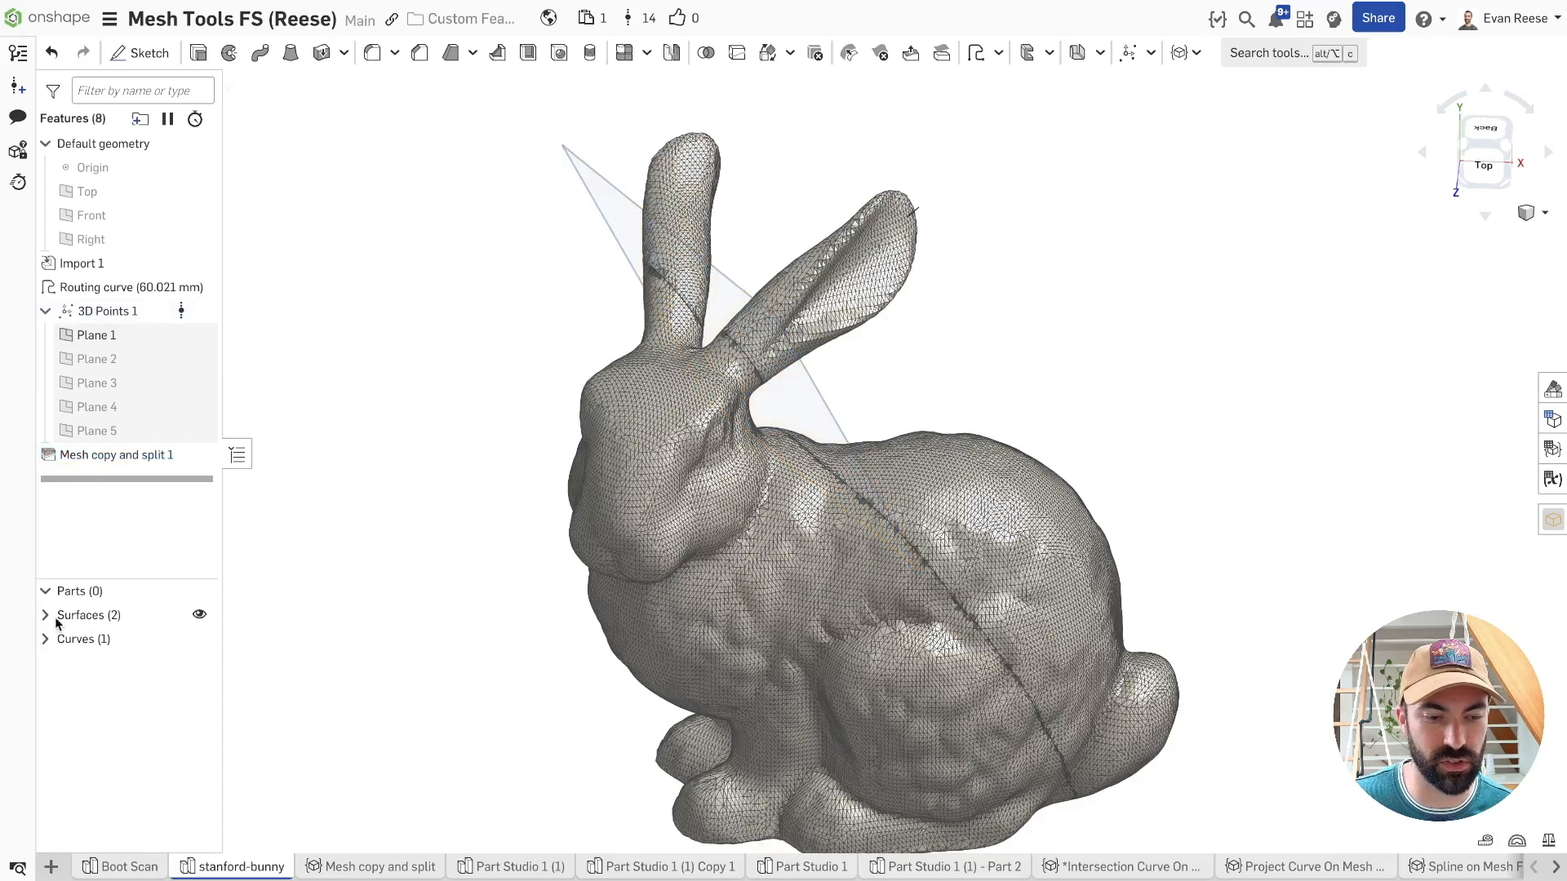
- Hide the original mesh, Surface 1, and Plane 1 so only the split copy is displayed
click(200, 641)
right_drag(400, 516, 424, 483)
key(y)
scroll(627, 377, up, 3)
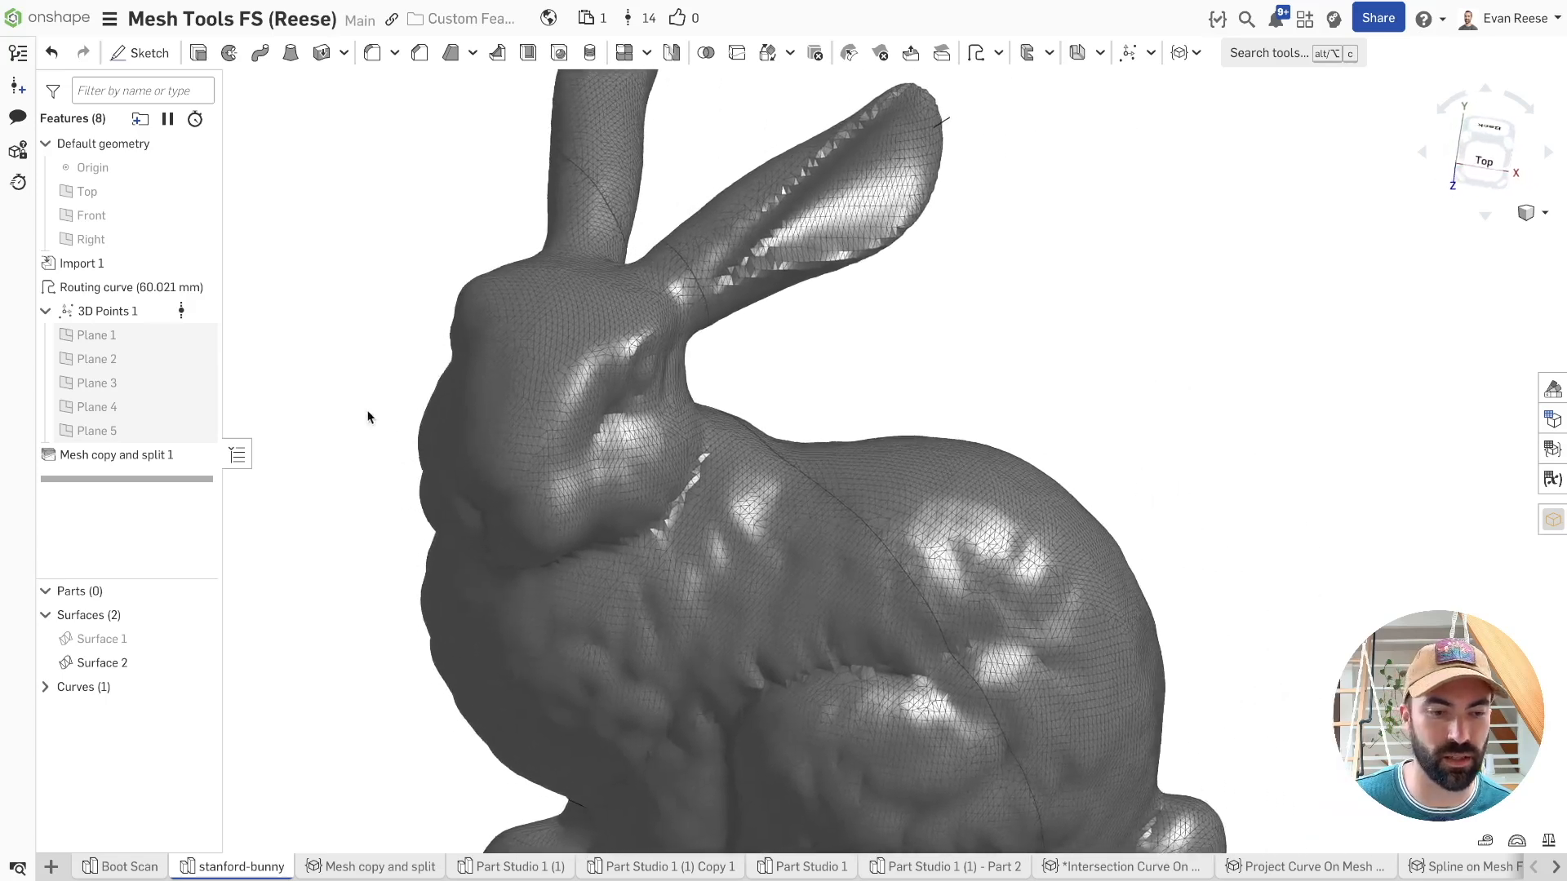
- Edit Mesh copy and split 1, show Surface 1 again, and set a mesh point near the ear's tip as the side to keep
double_click(122, 455)
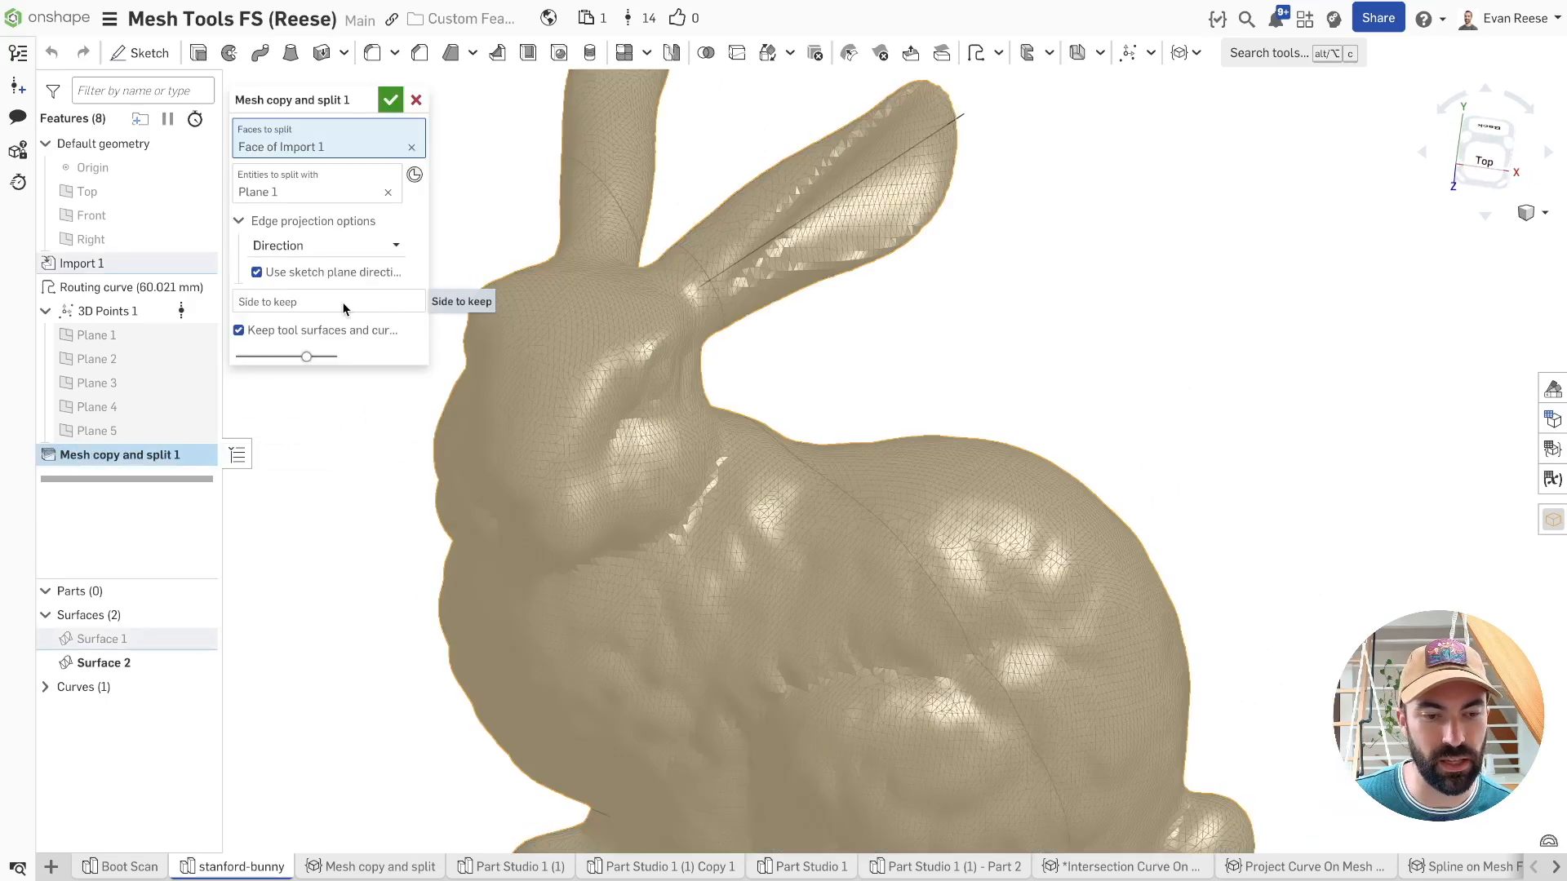
click(295, 303)
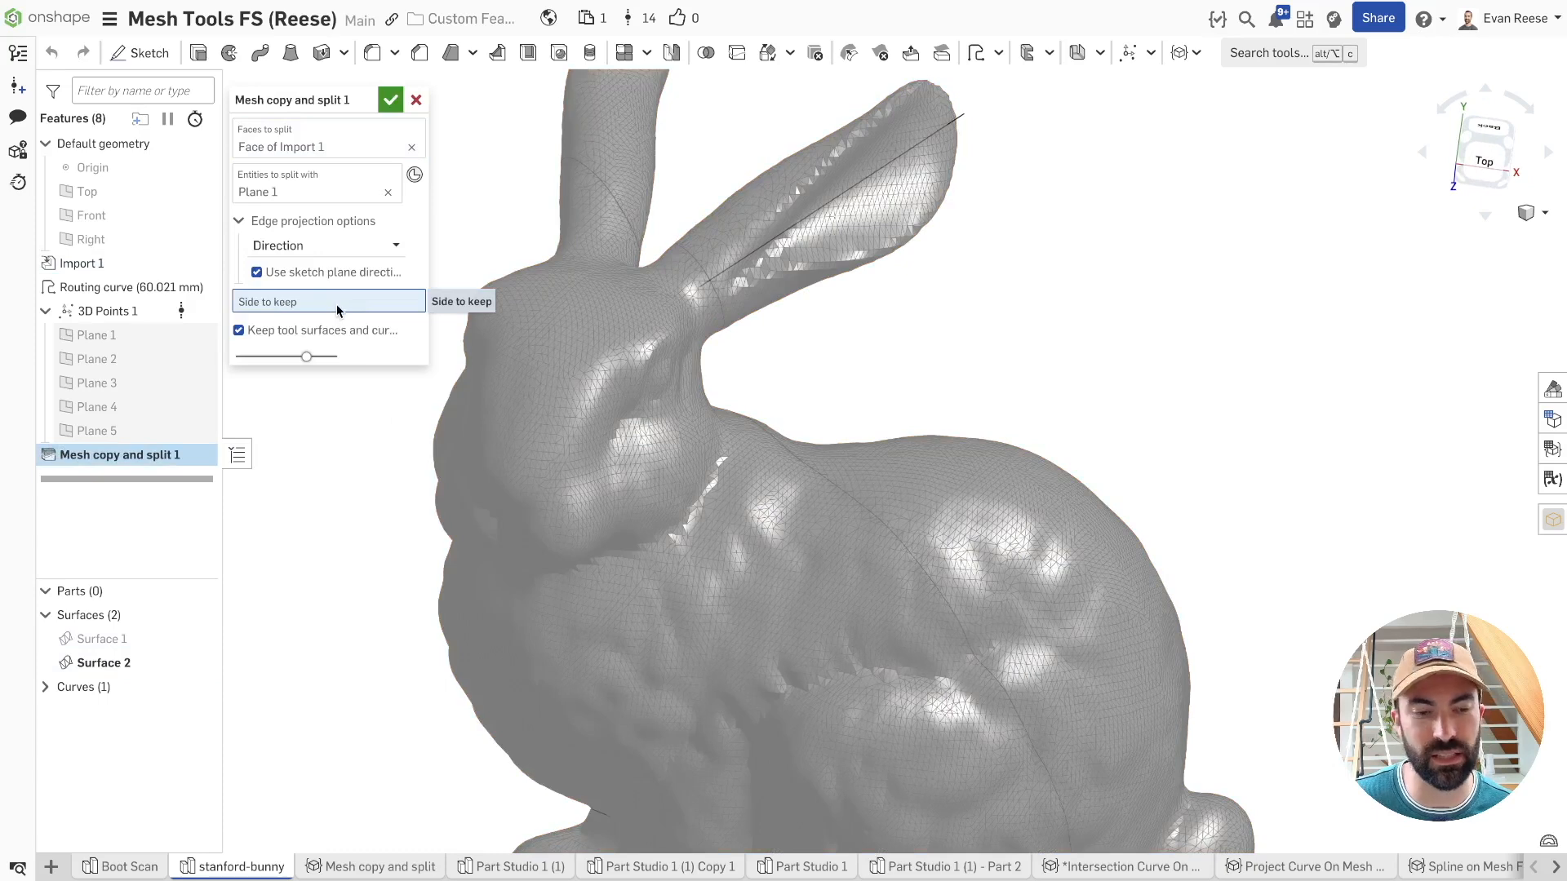
scroll(1016, 98, up, 5)
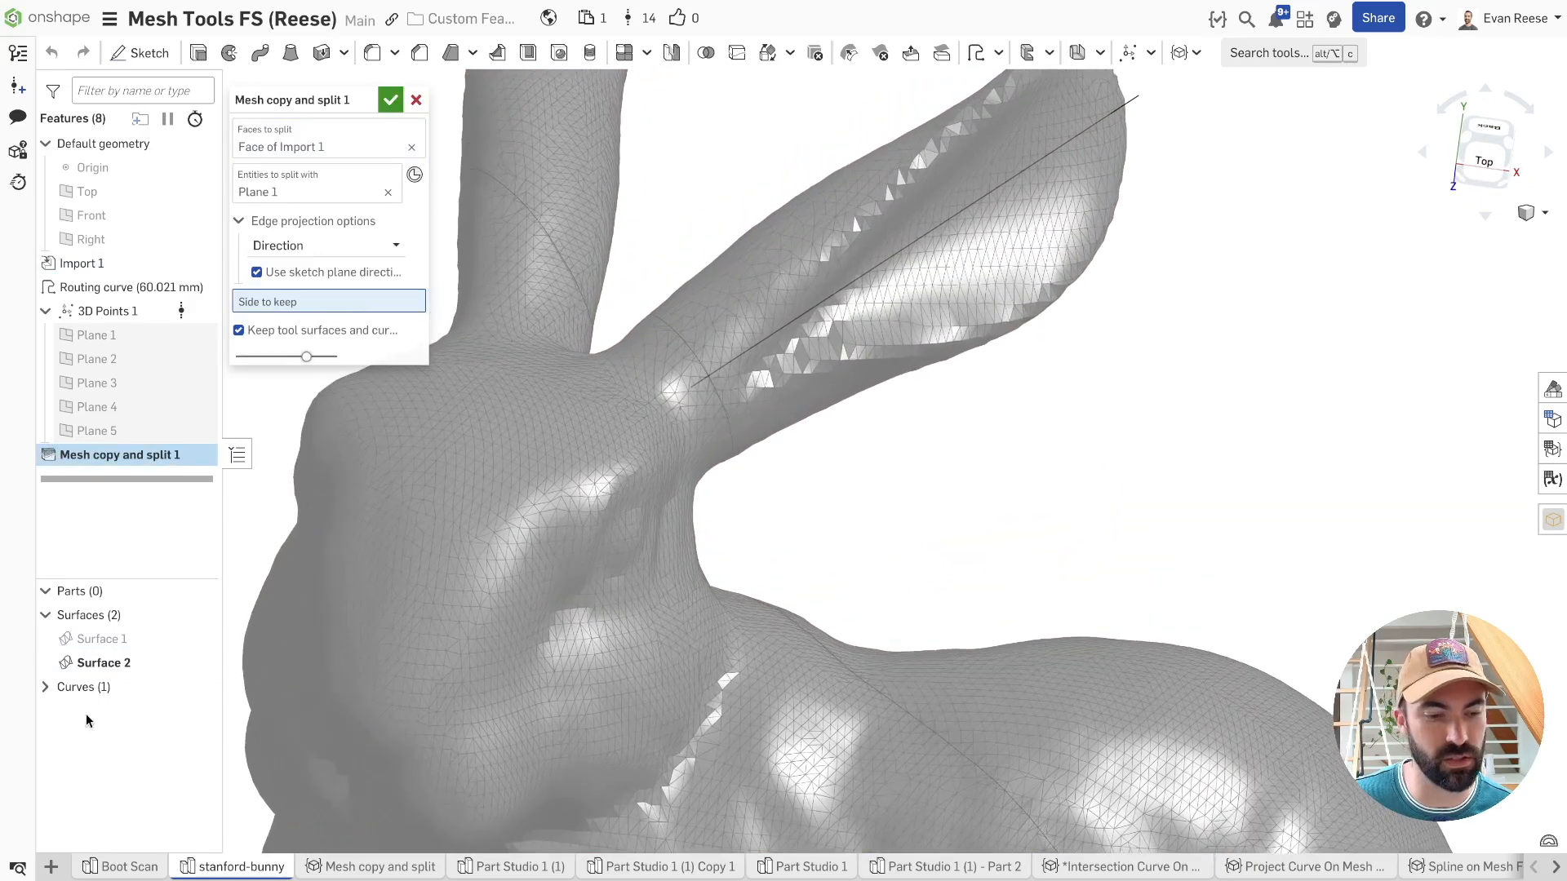
click(199, 639)
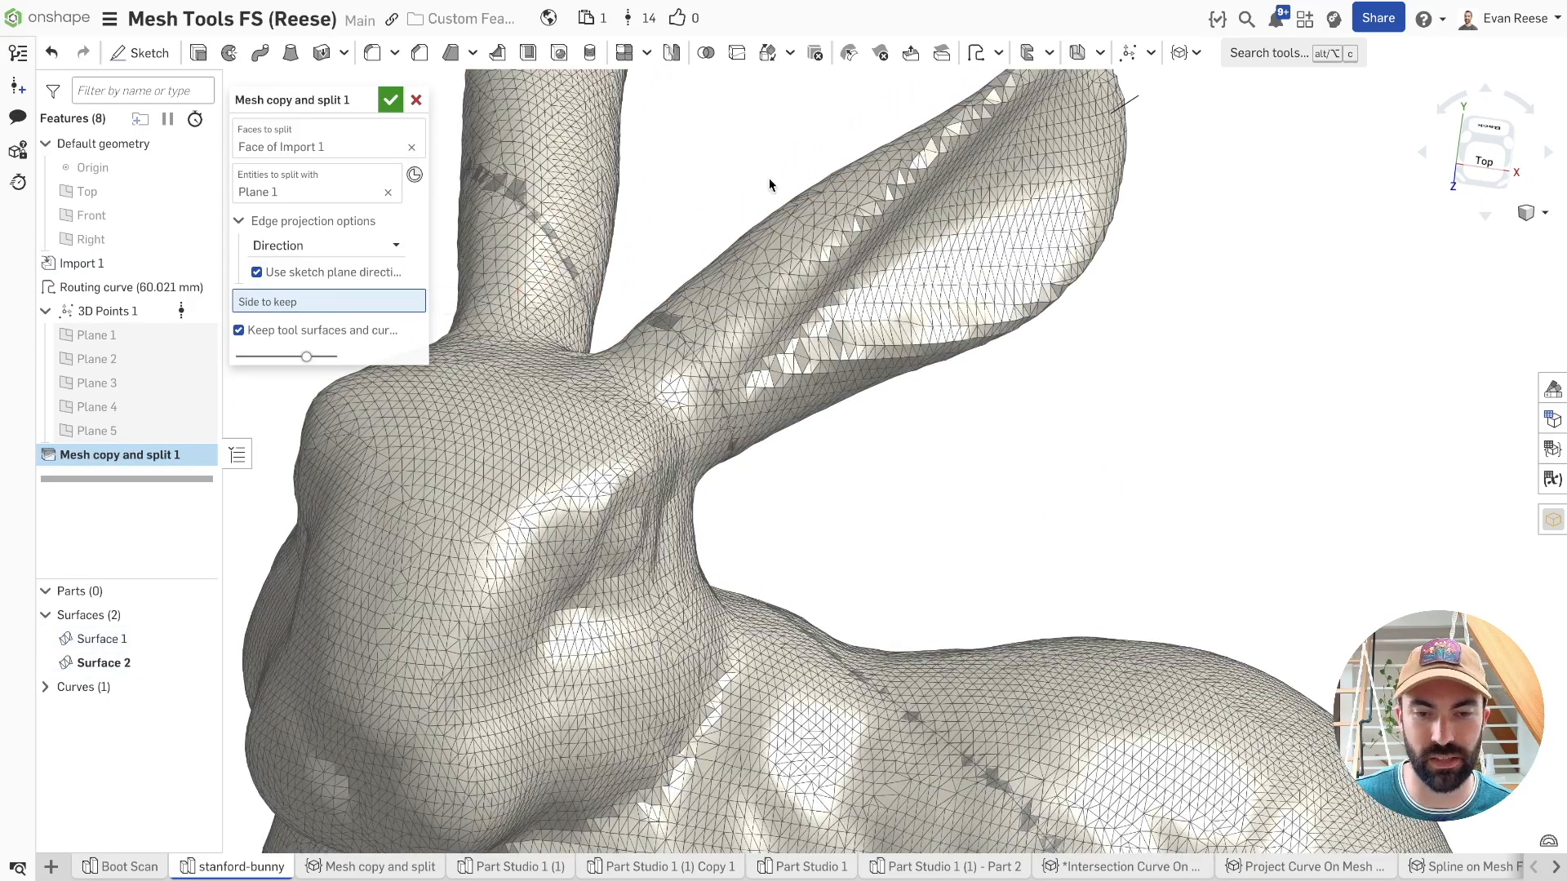
click(1018, 113)
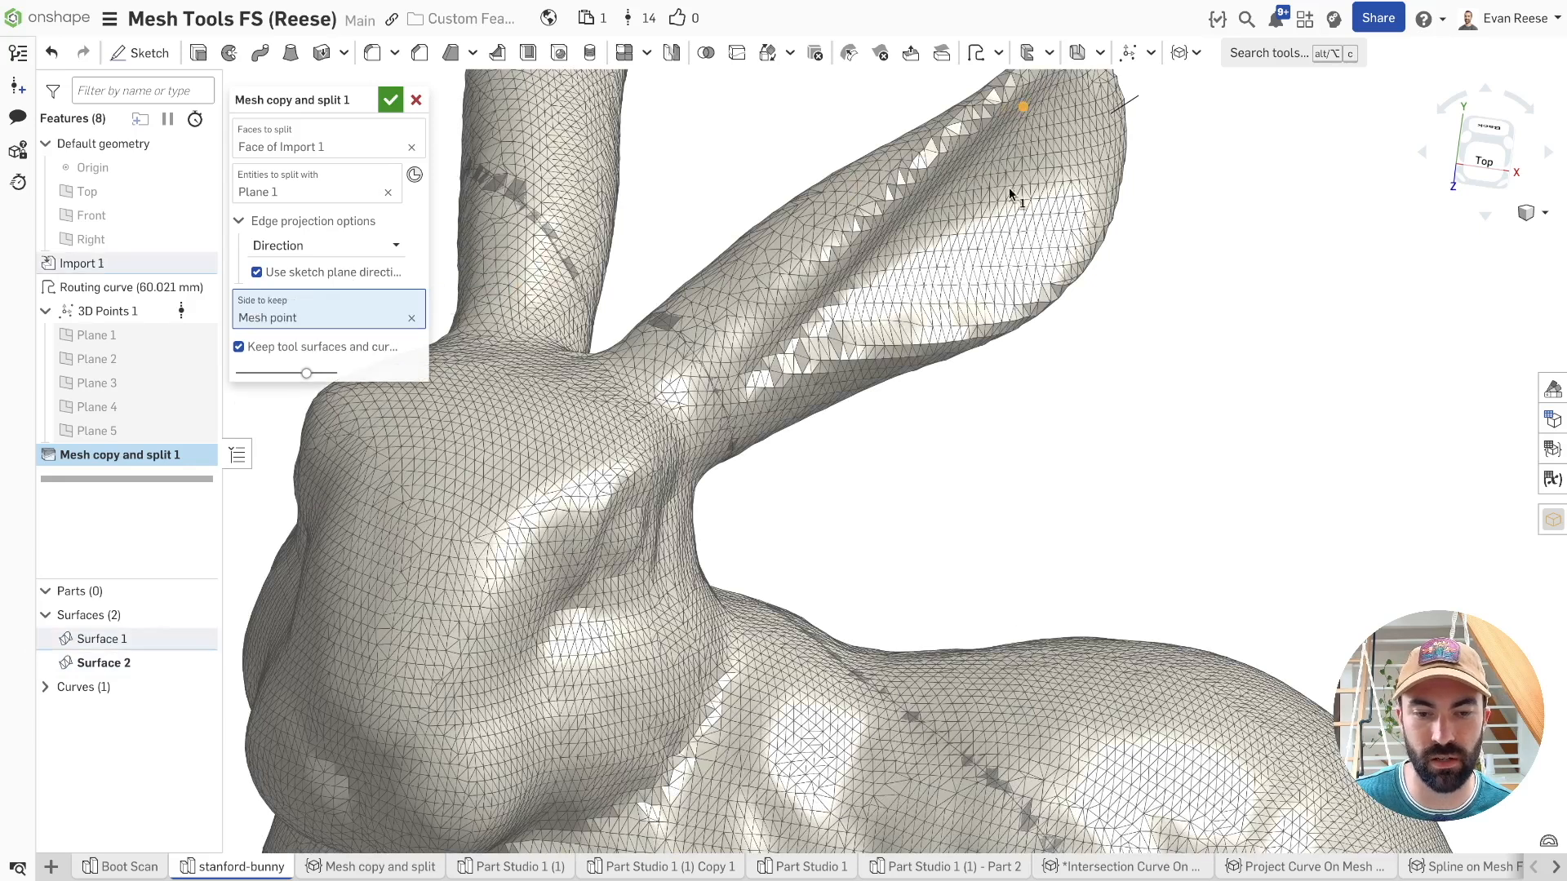
click(391, 101)
- Hide the split ear surface and display the original bunny mesh on its own
key(y)
scroll(605, 214, down, 3)
right_drag(605, 213, 539, 269)
click(199, 663)
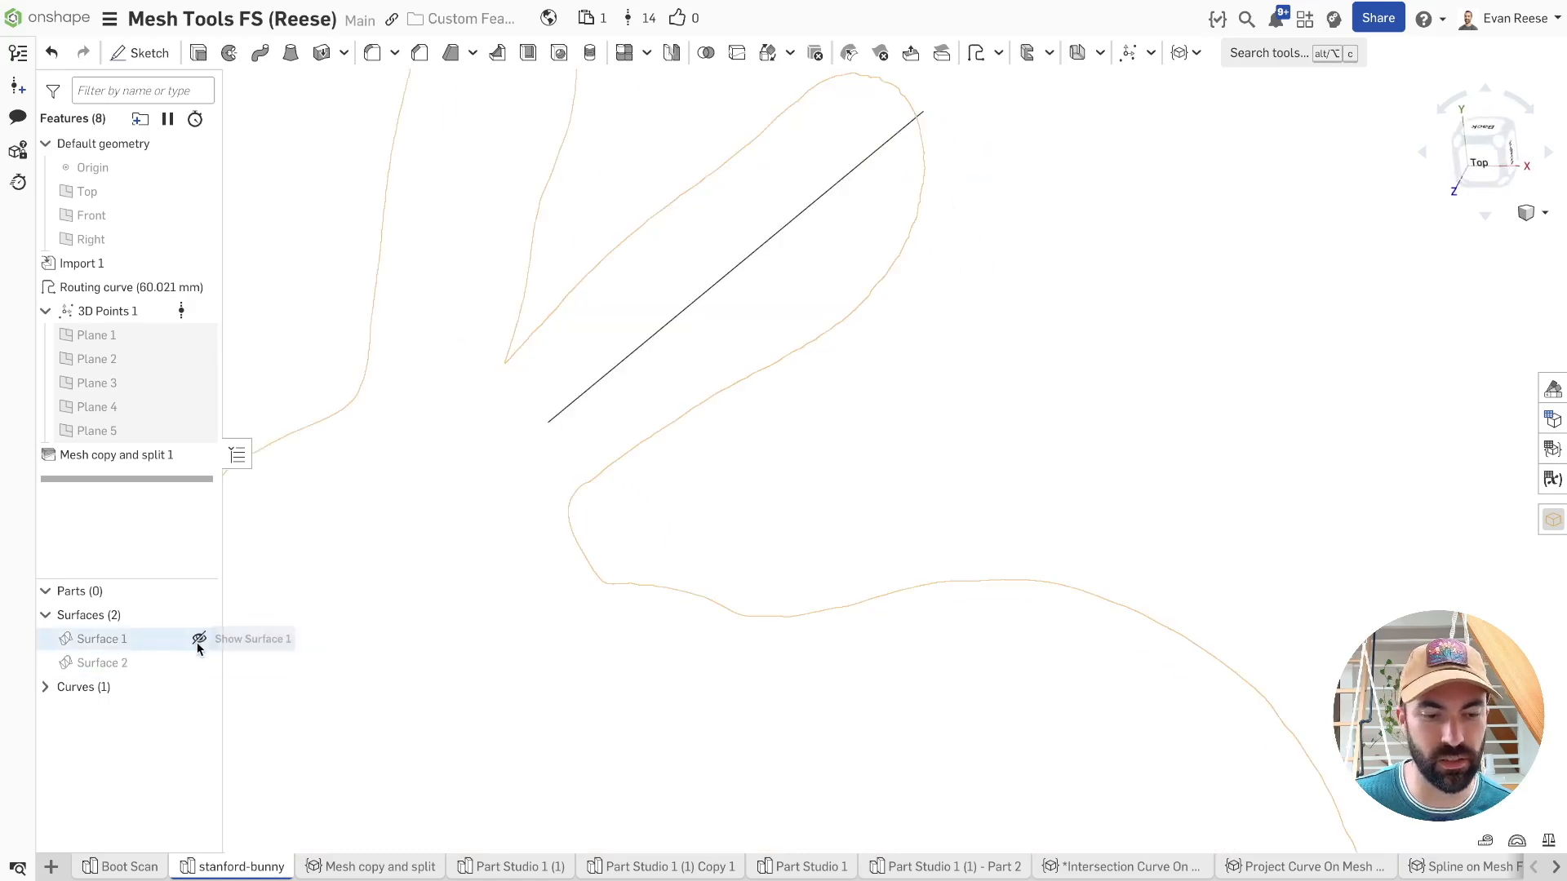
click(200, 640)
key(f)
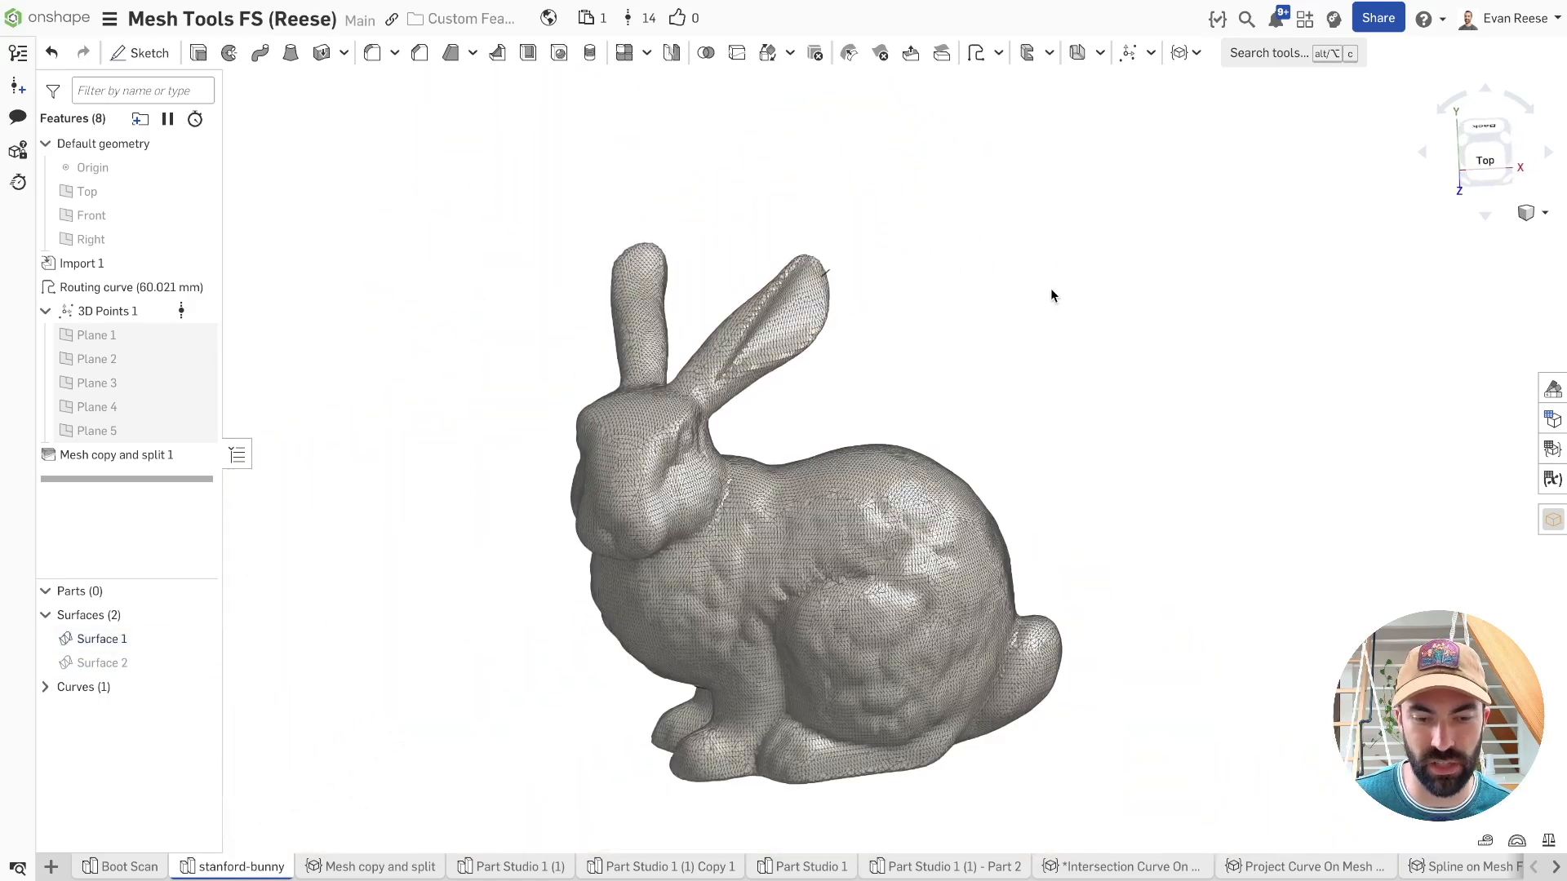
- Show Surface 2, hide Surface 1, and inspect the isolated ear from several sides
scroll(1051, 289, up, 5)
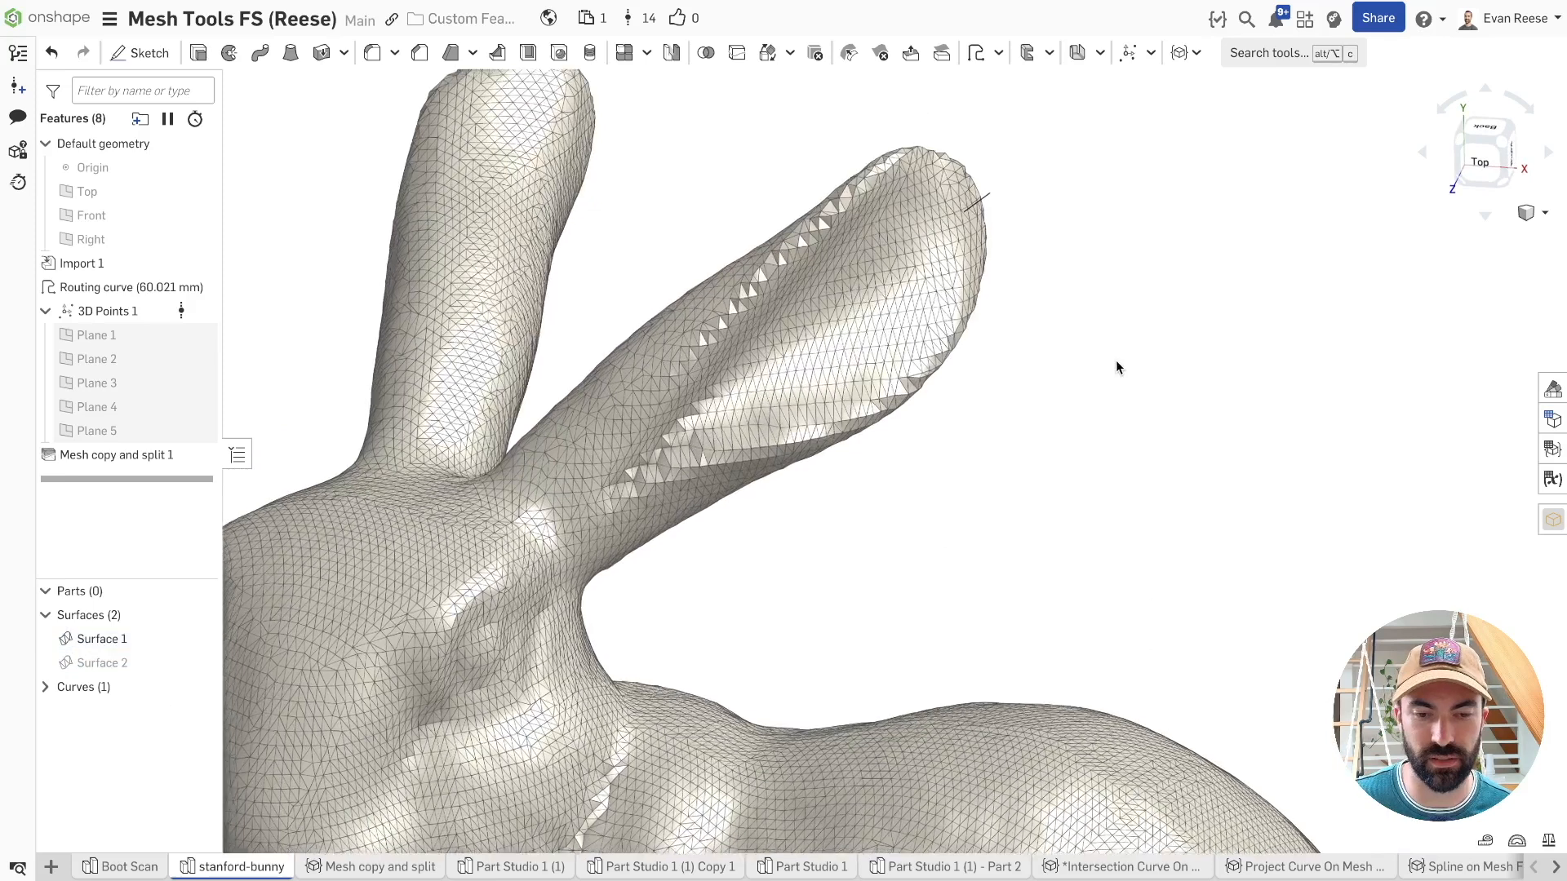
click(200, 663)
click(200, 639)
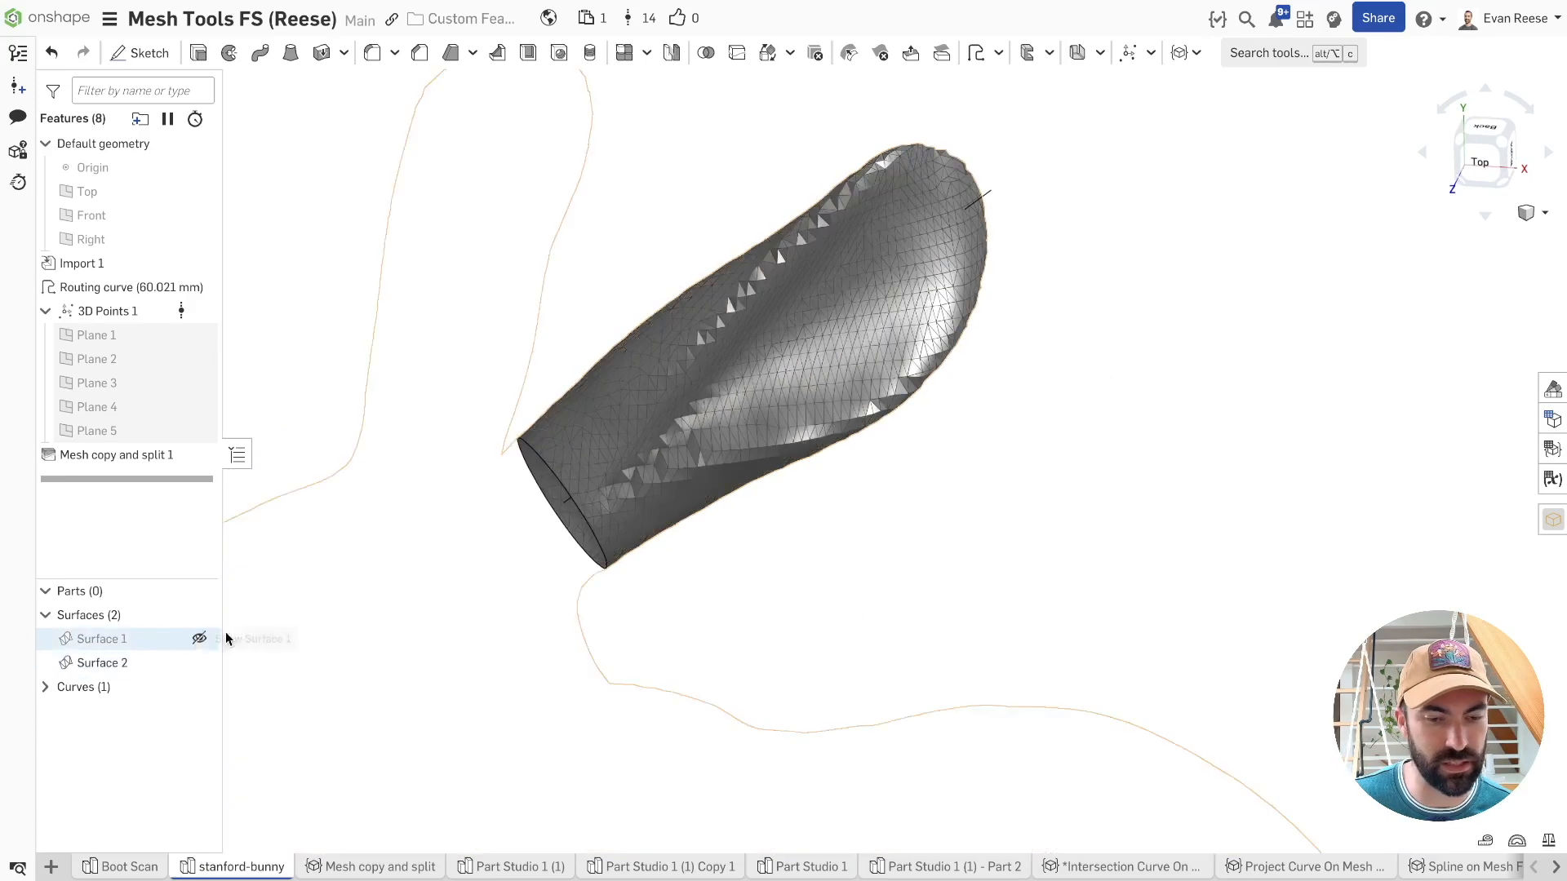
right_drag(1106, 473, 1057, 488)
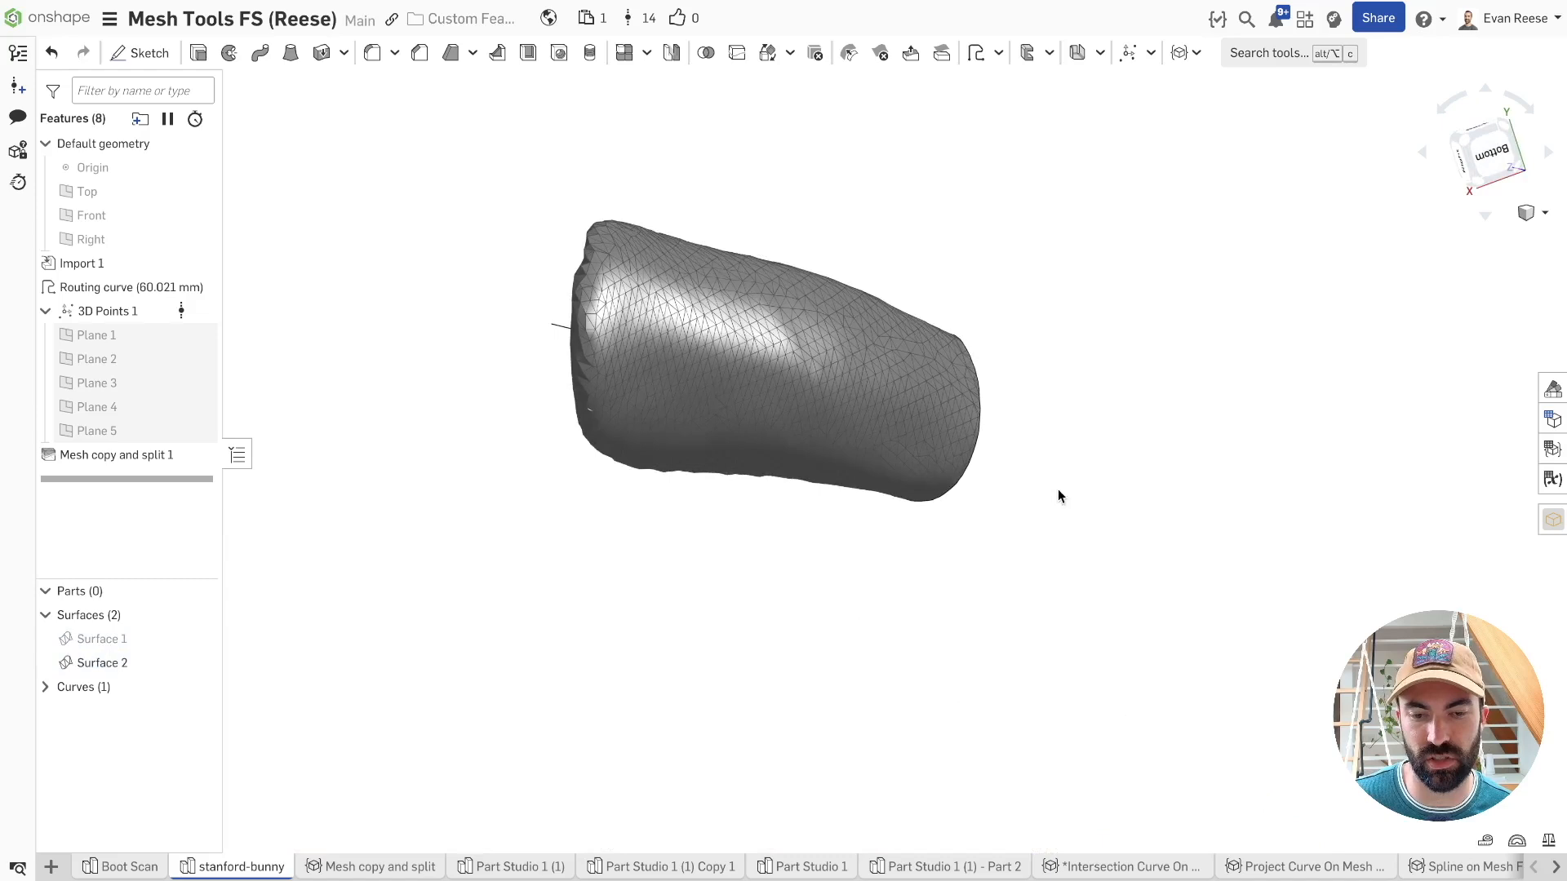
click(813, 349)
right_drag(813, 349, 1132, 624)
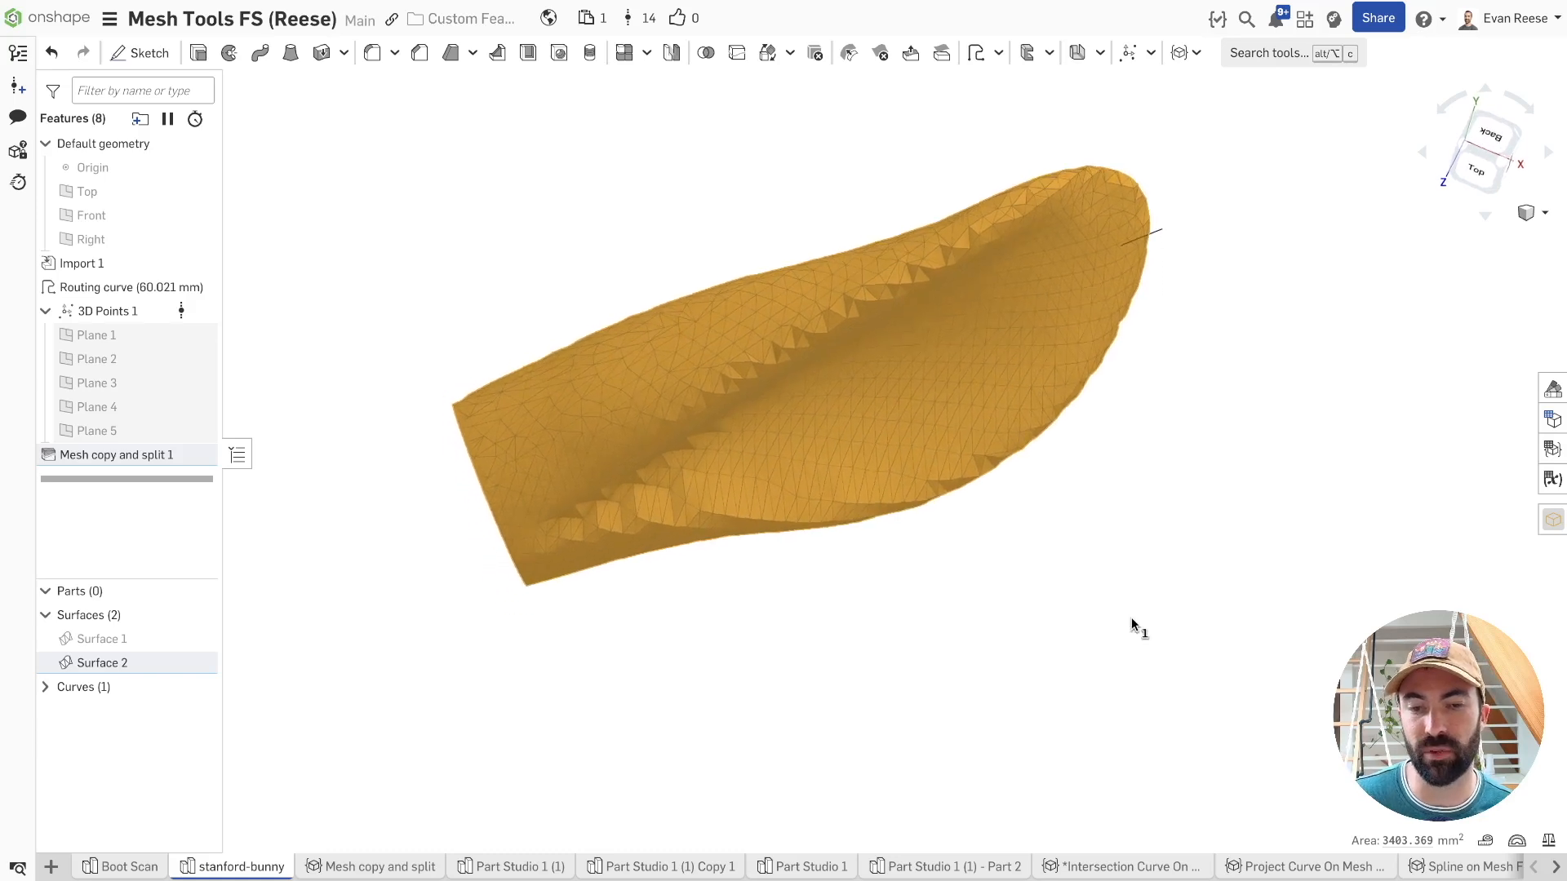
click(1149, 640)
scroll(790, 253, up, 2)
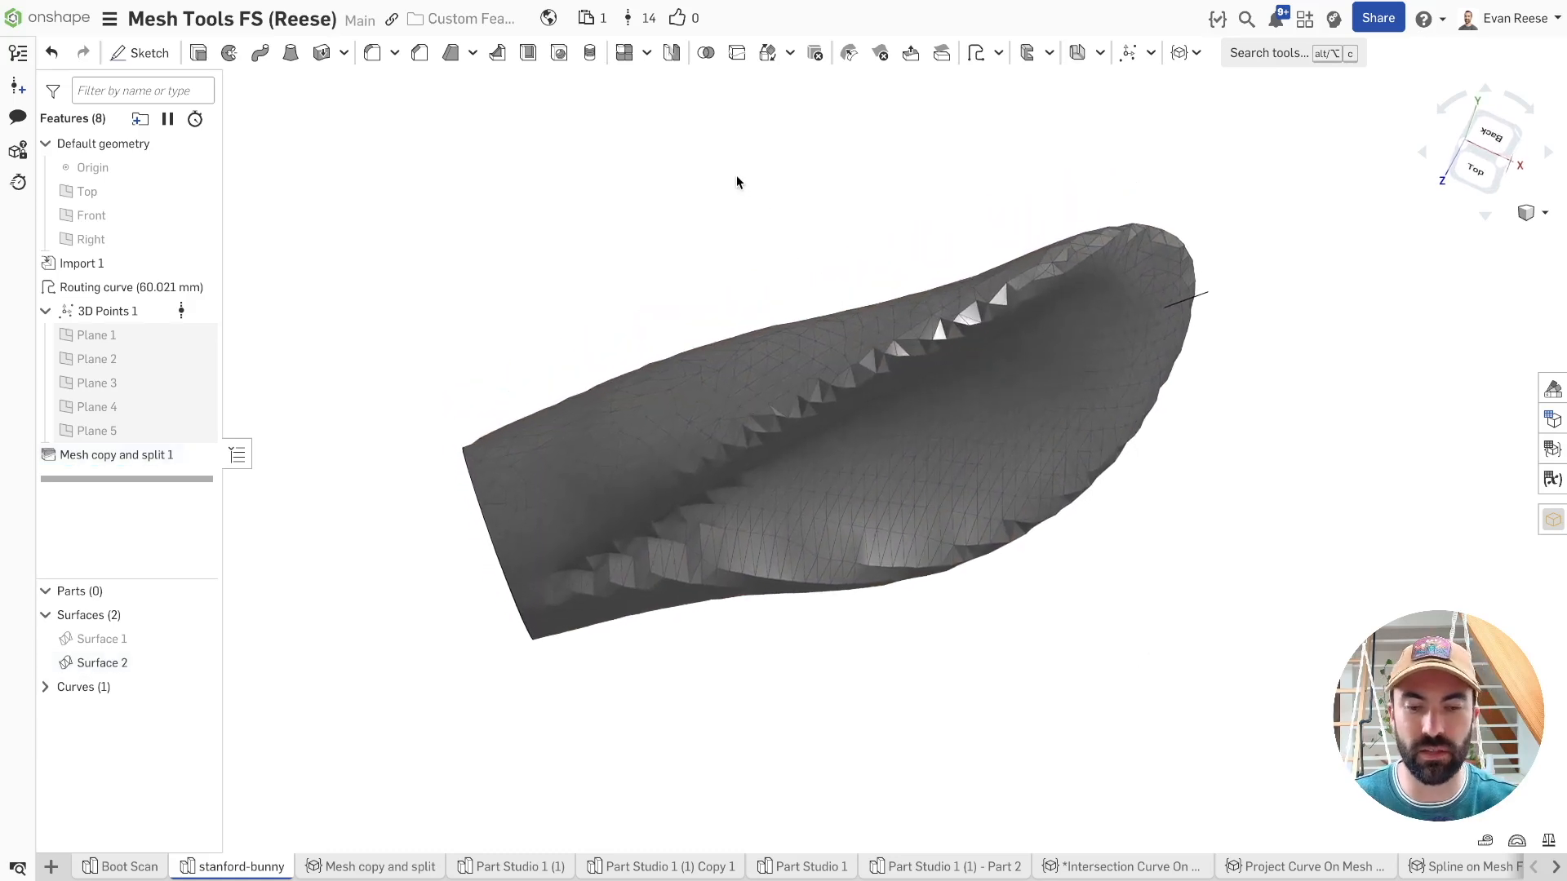
- Try to fit a Constrained surface to the whole split ear mesh, using the mesh face as its source
key(alt+c)
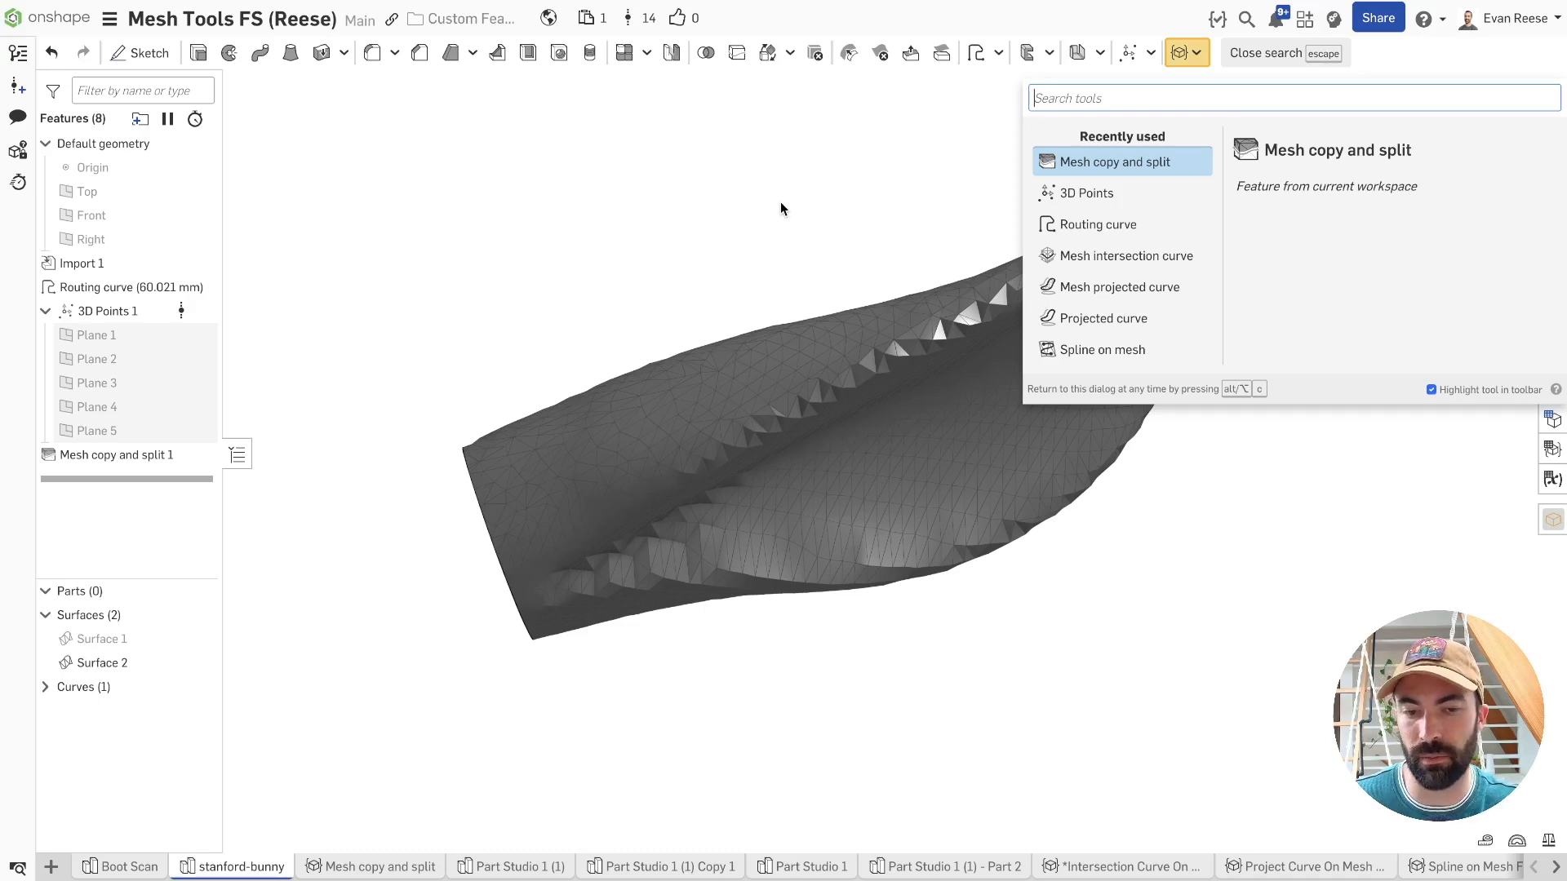
text(cons)
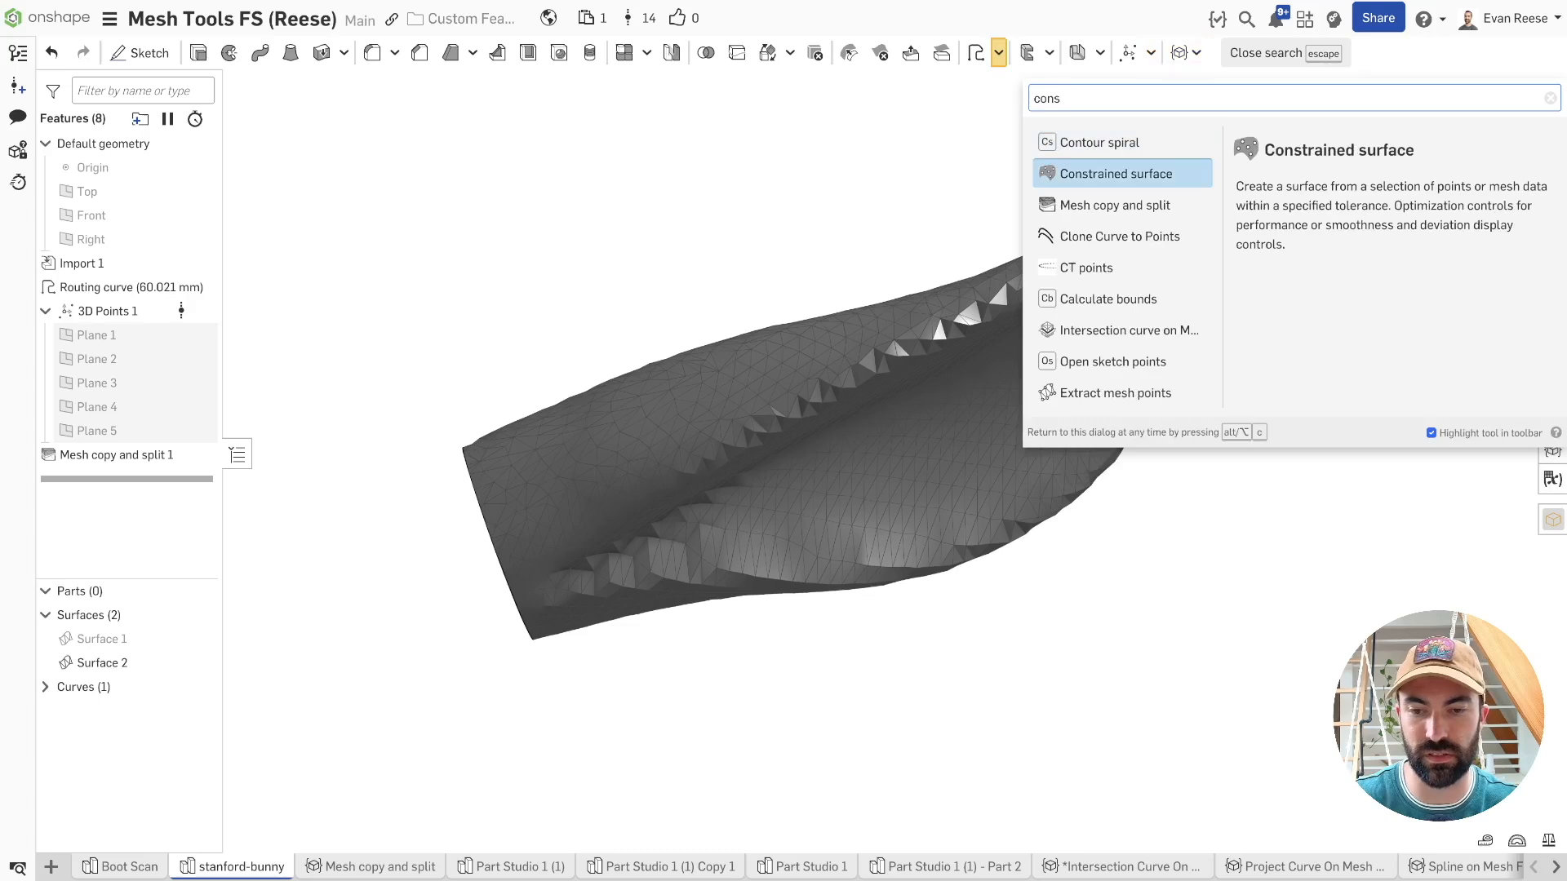
key(Return)
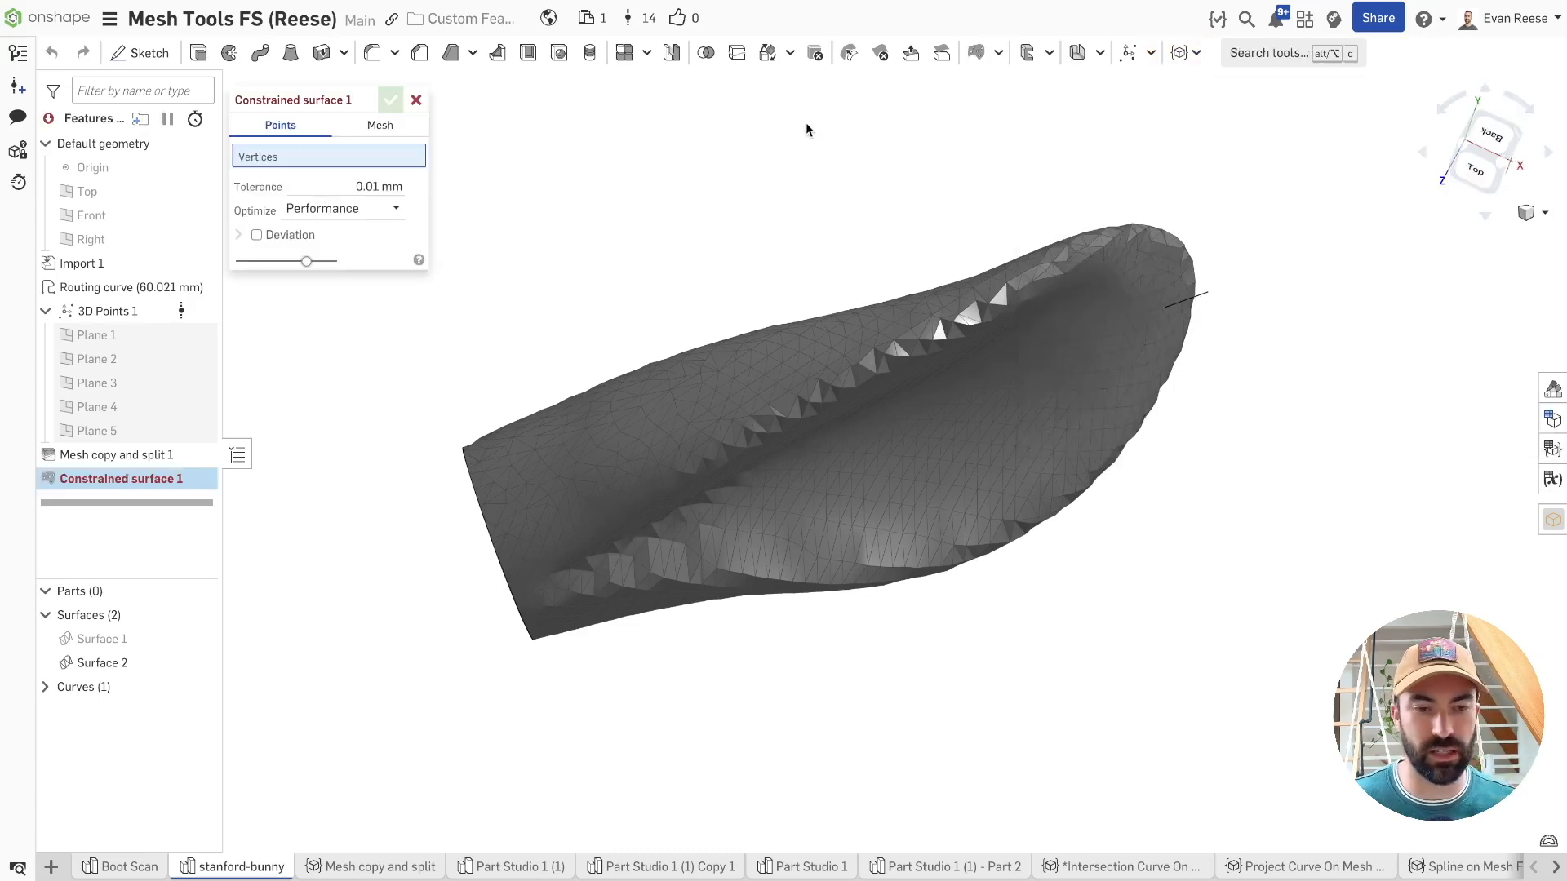
right_drag(738, 221, 625, 196)
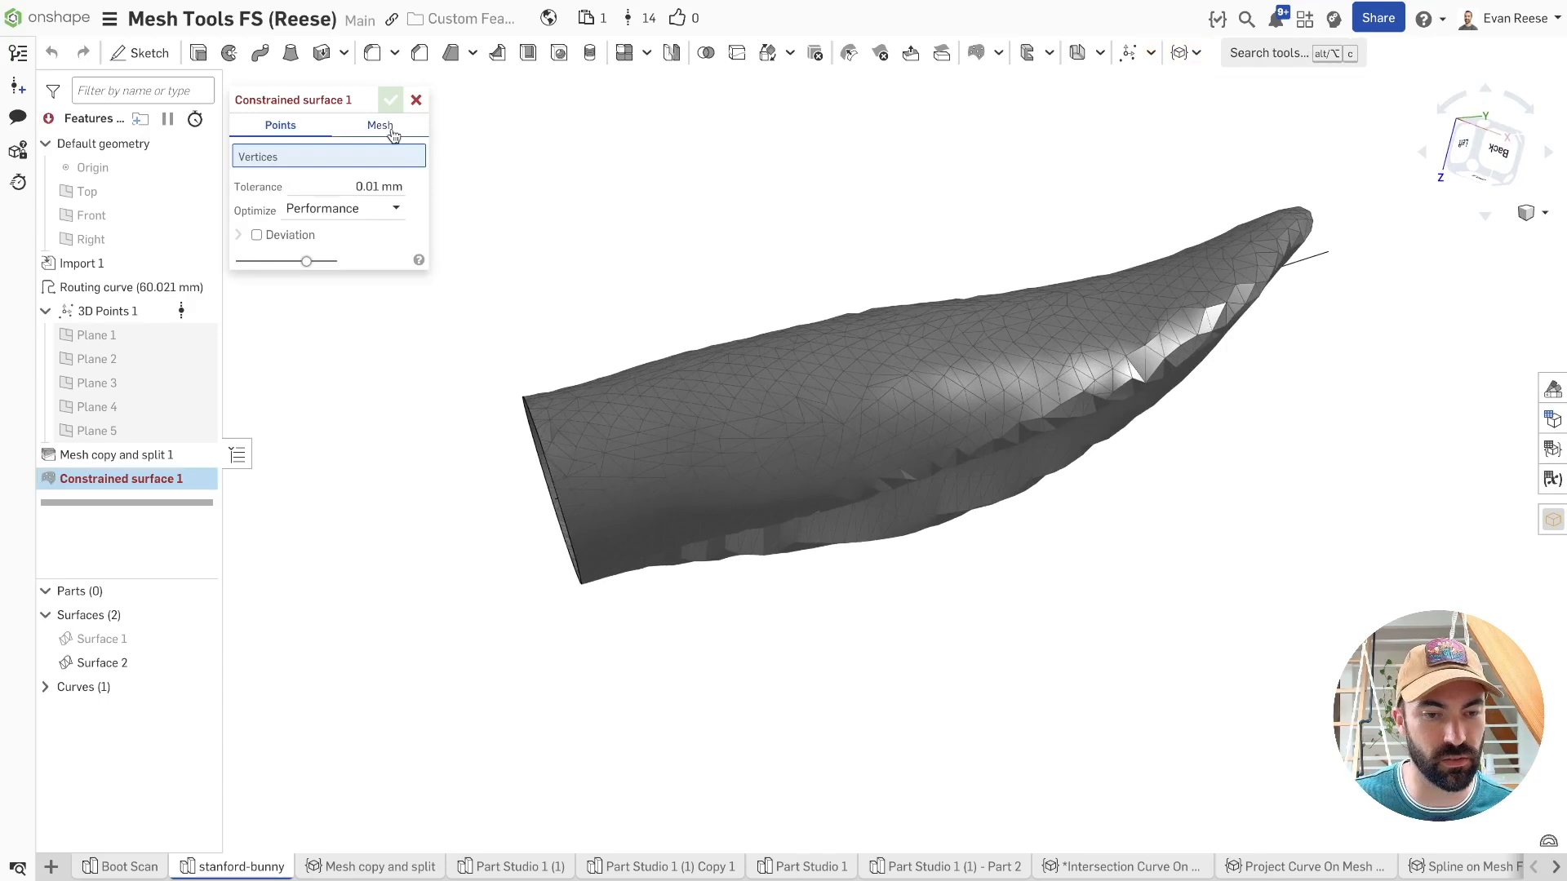
click(726, 381)
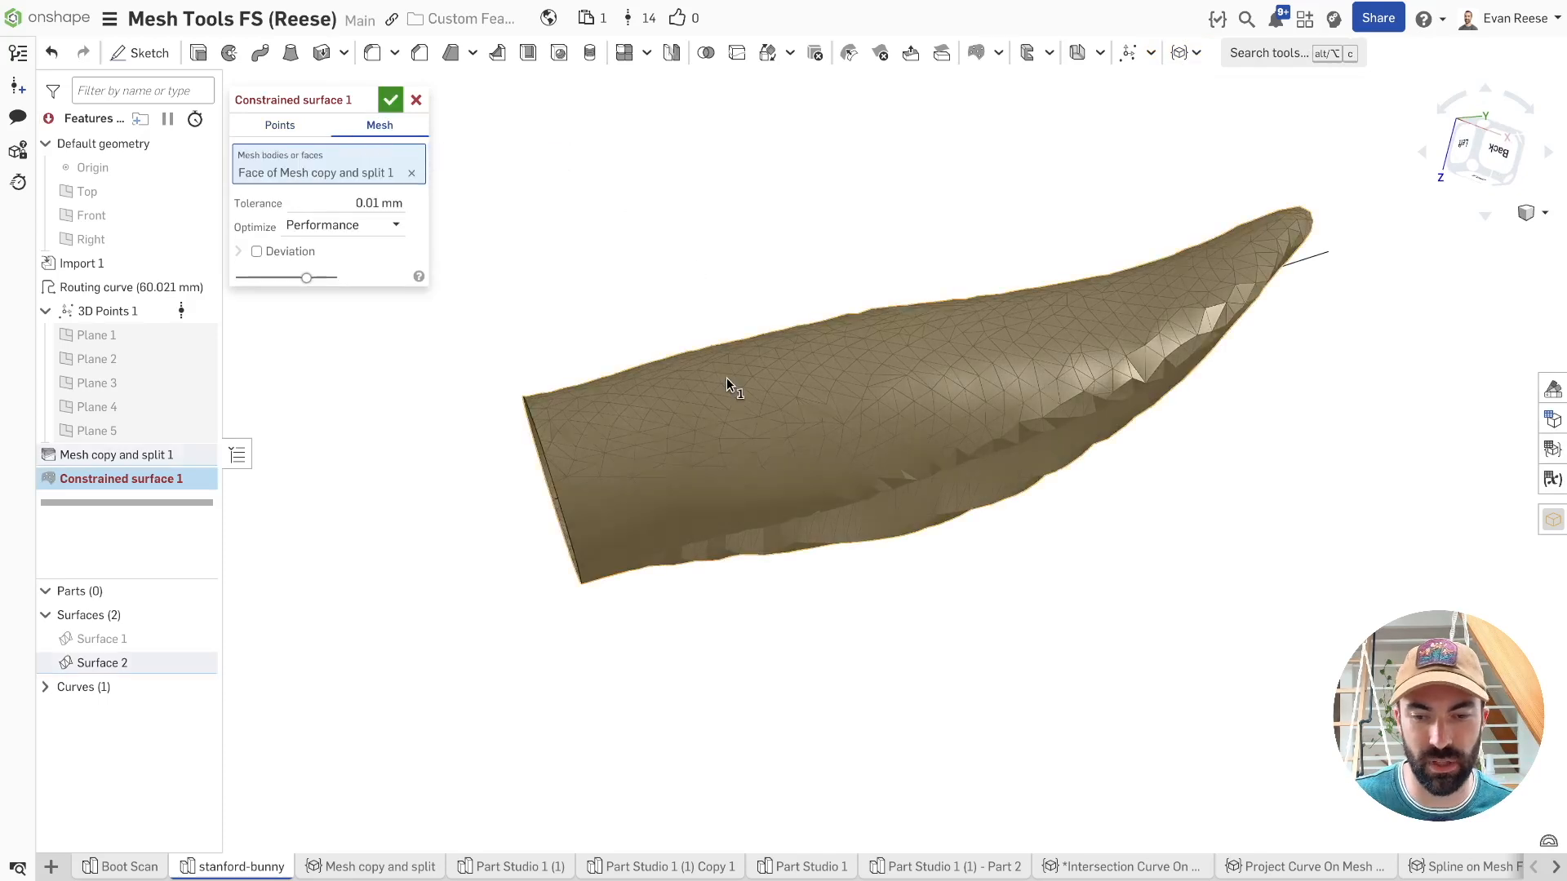
right_drag(964, 238, 872, 226)
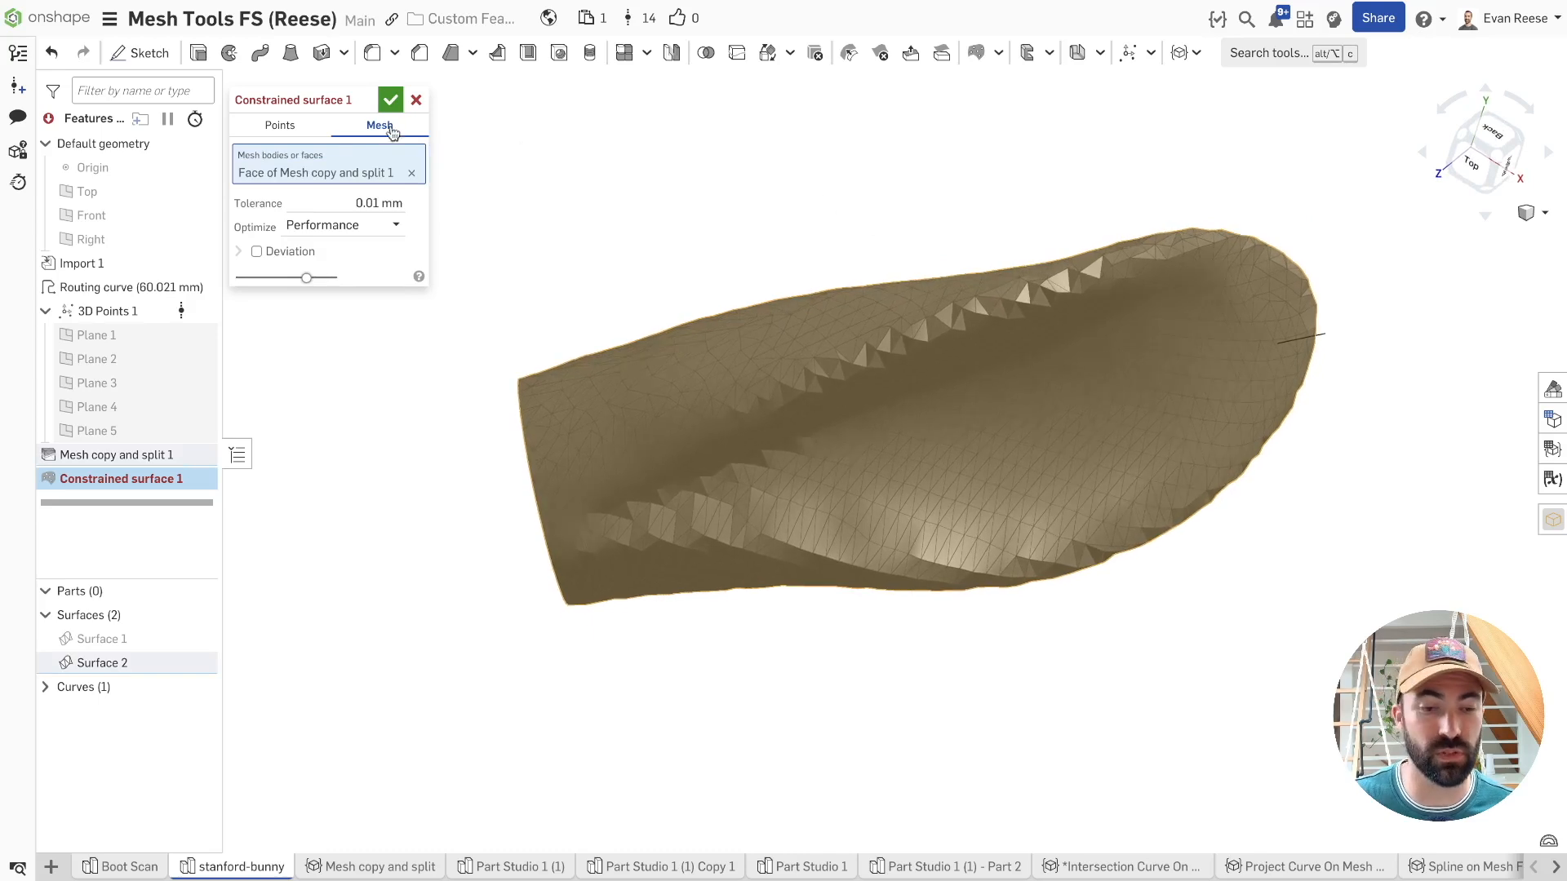
- Set the constrained surface's tolerance to 1 mm, inspect the ear, and cancel the feature
mouse_move(316, 100)
right_drag(663, 246, 367, 164)
right_drag(1292, 469, 518, 427)
right_drag(627, 314, 444, 169)
click(332, 201)
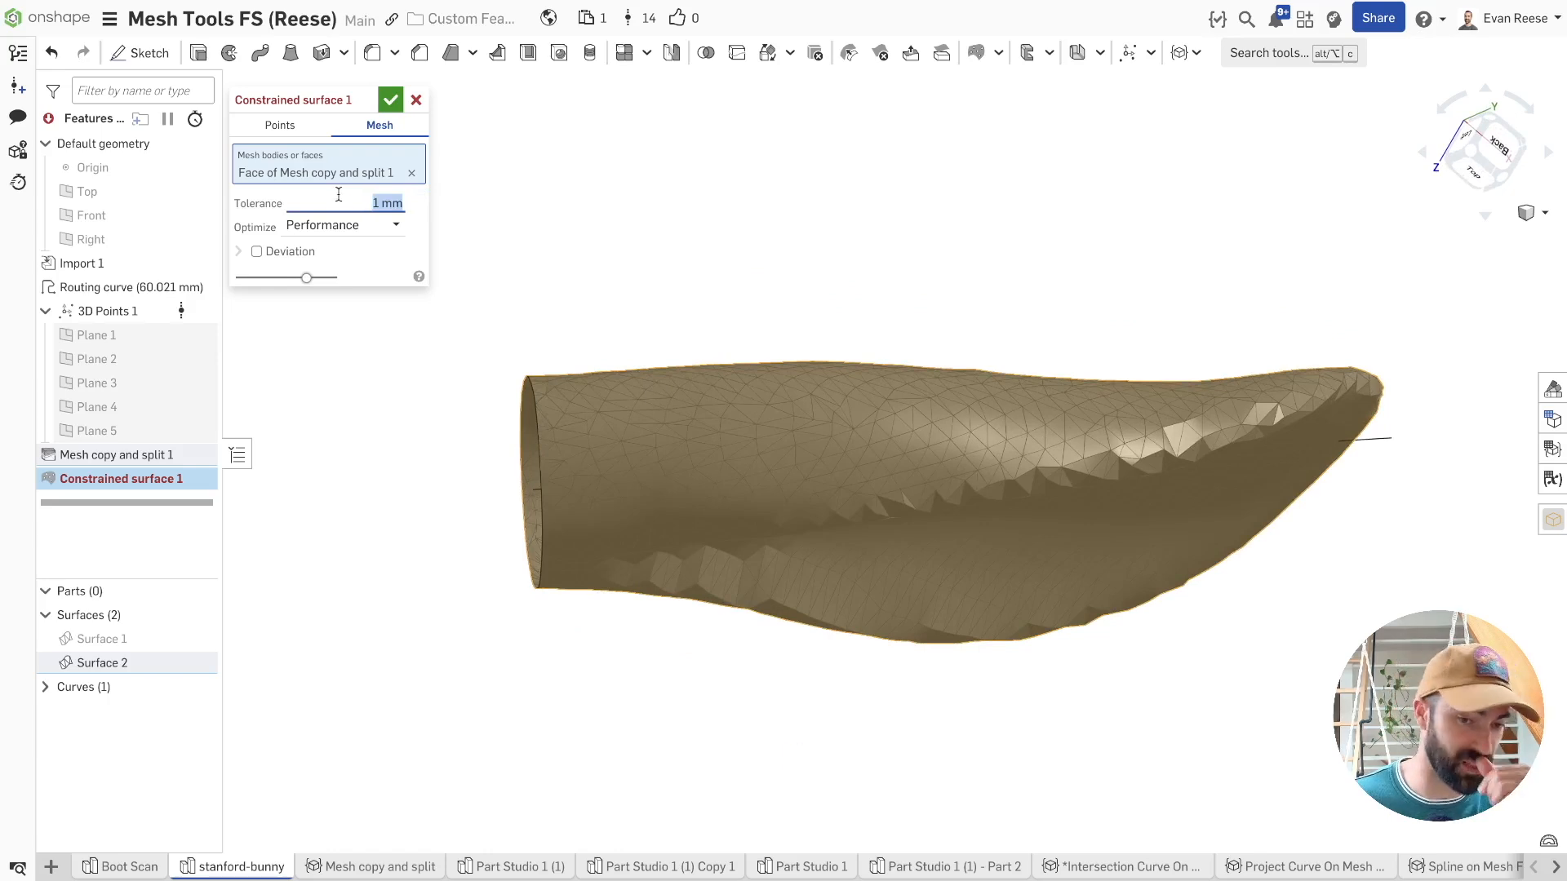
click(414, 101)
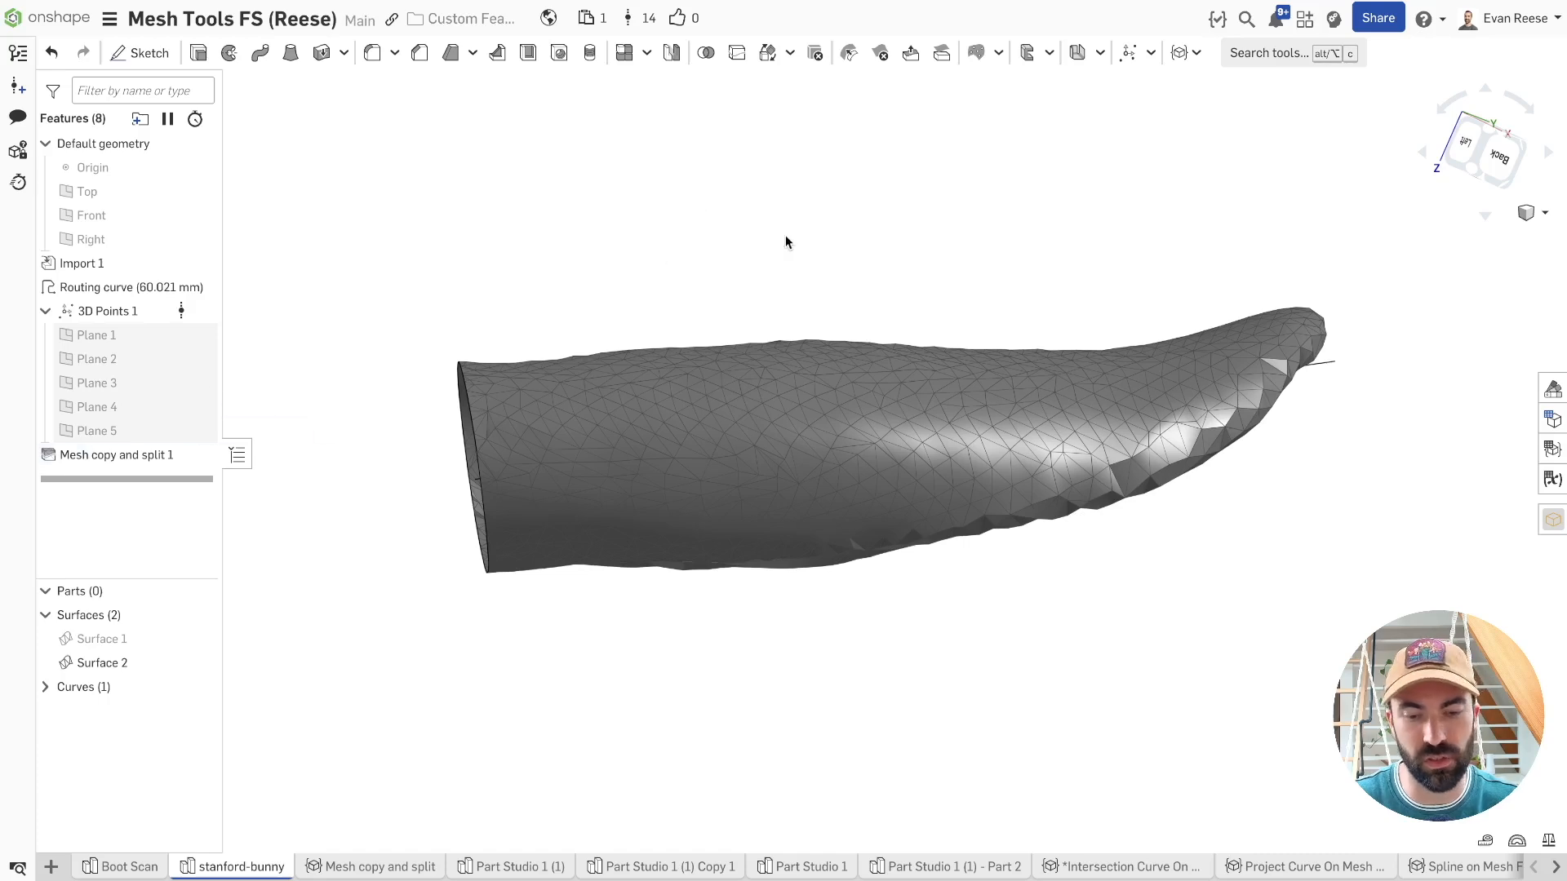
- Extract the mesh points from the split ear, Surface 2, with the Extract mesh points feature
key(alt+c)
text(ex)
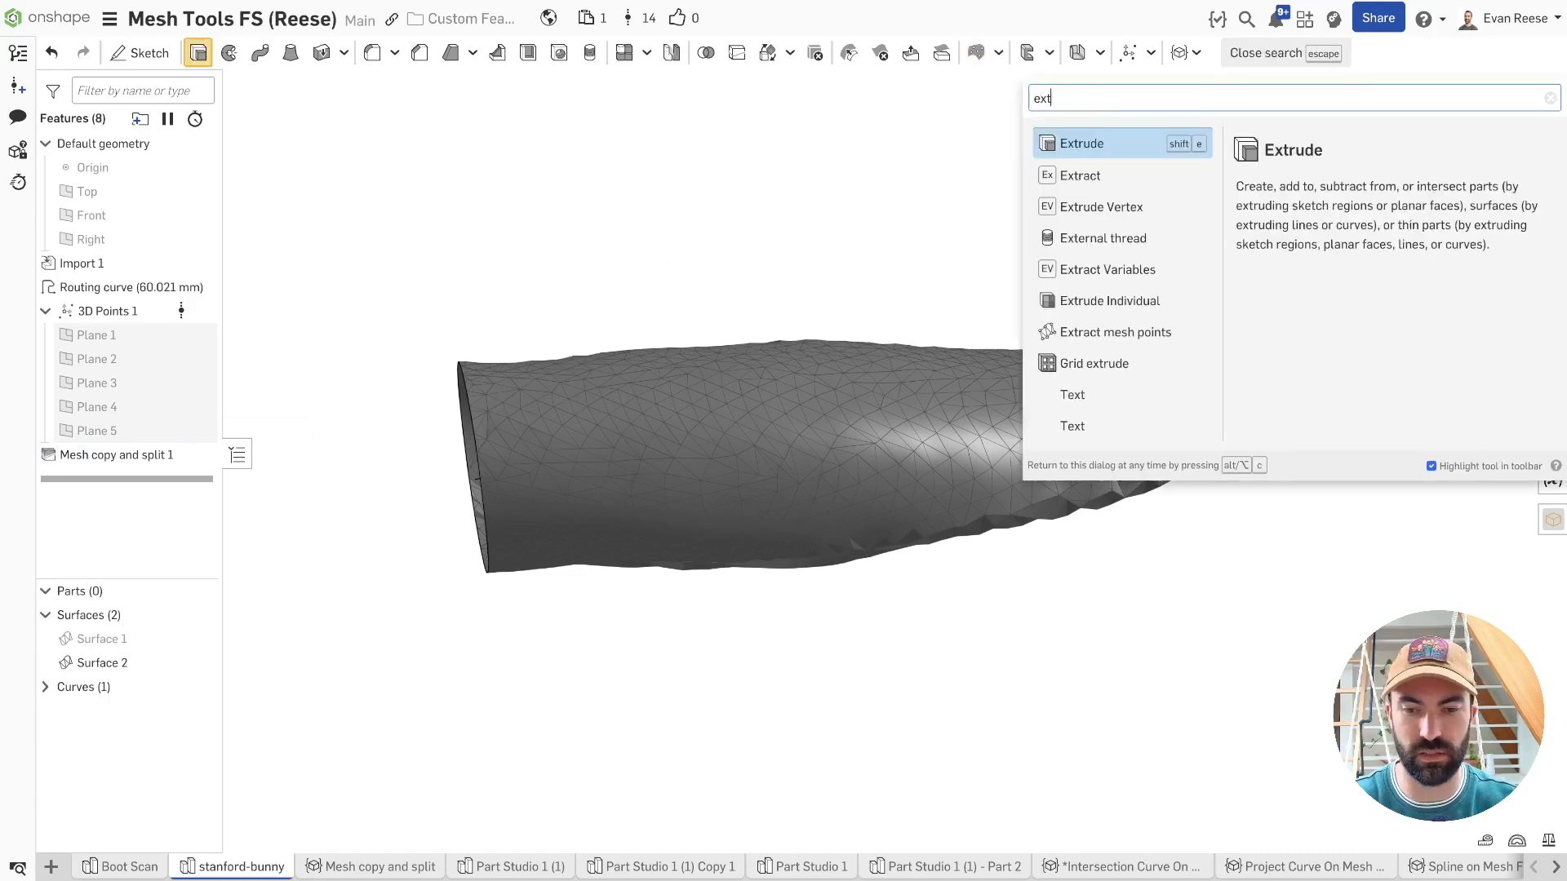
text(t)
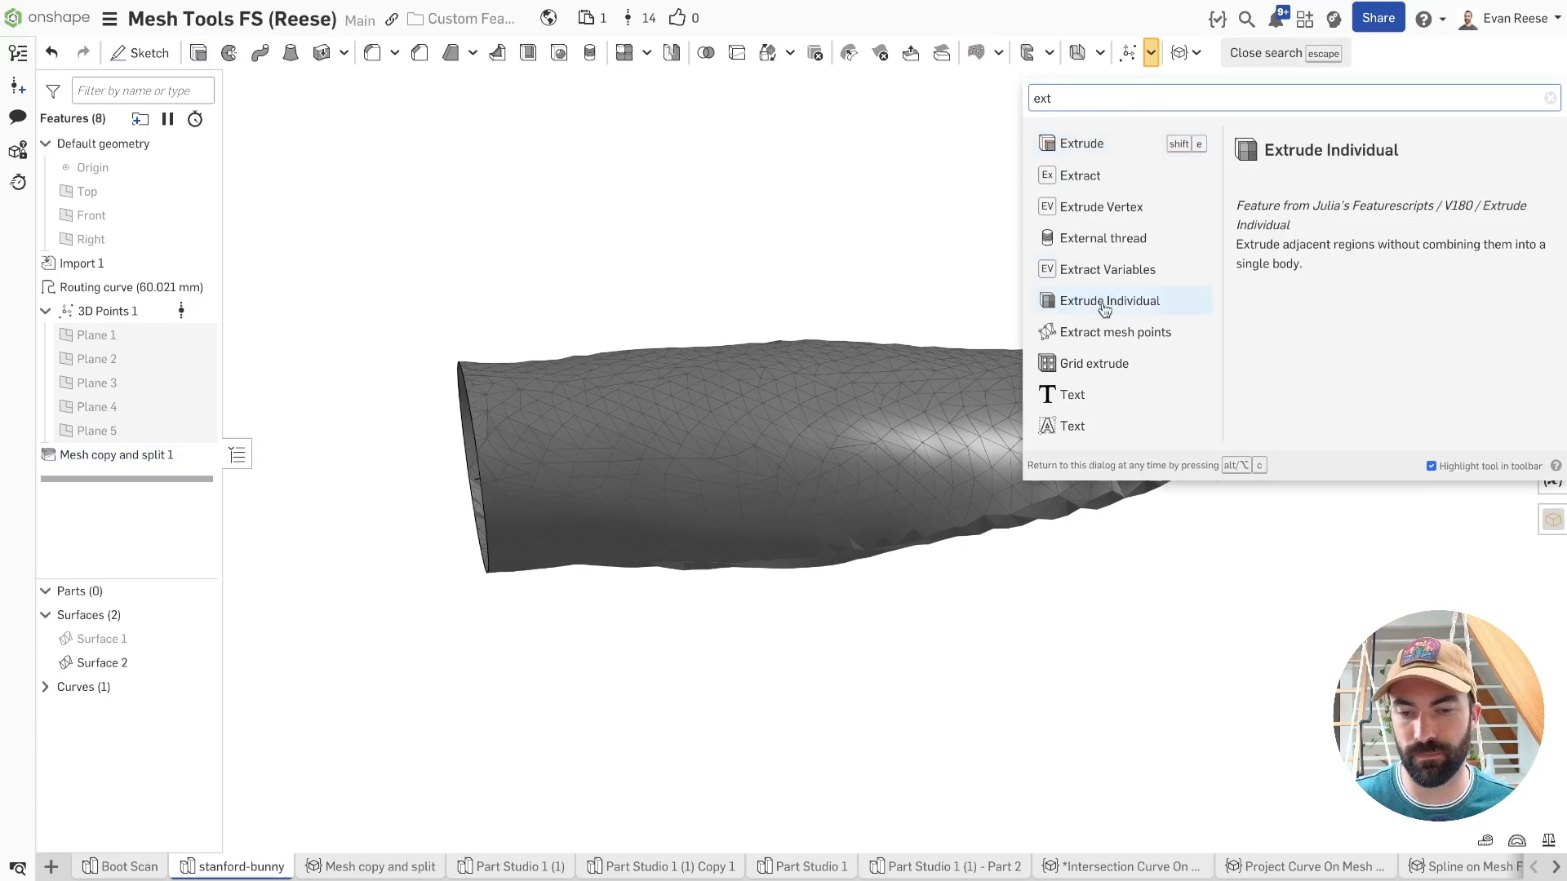
click(1110, 332)
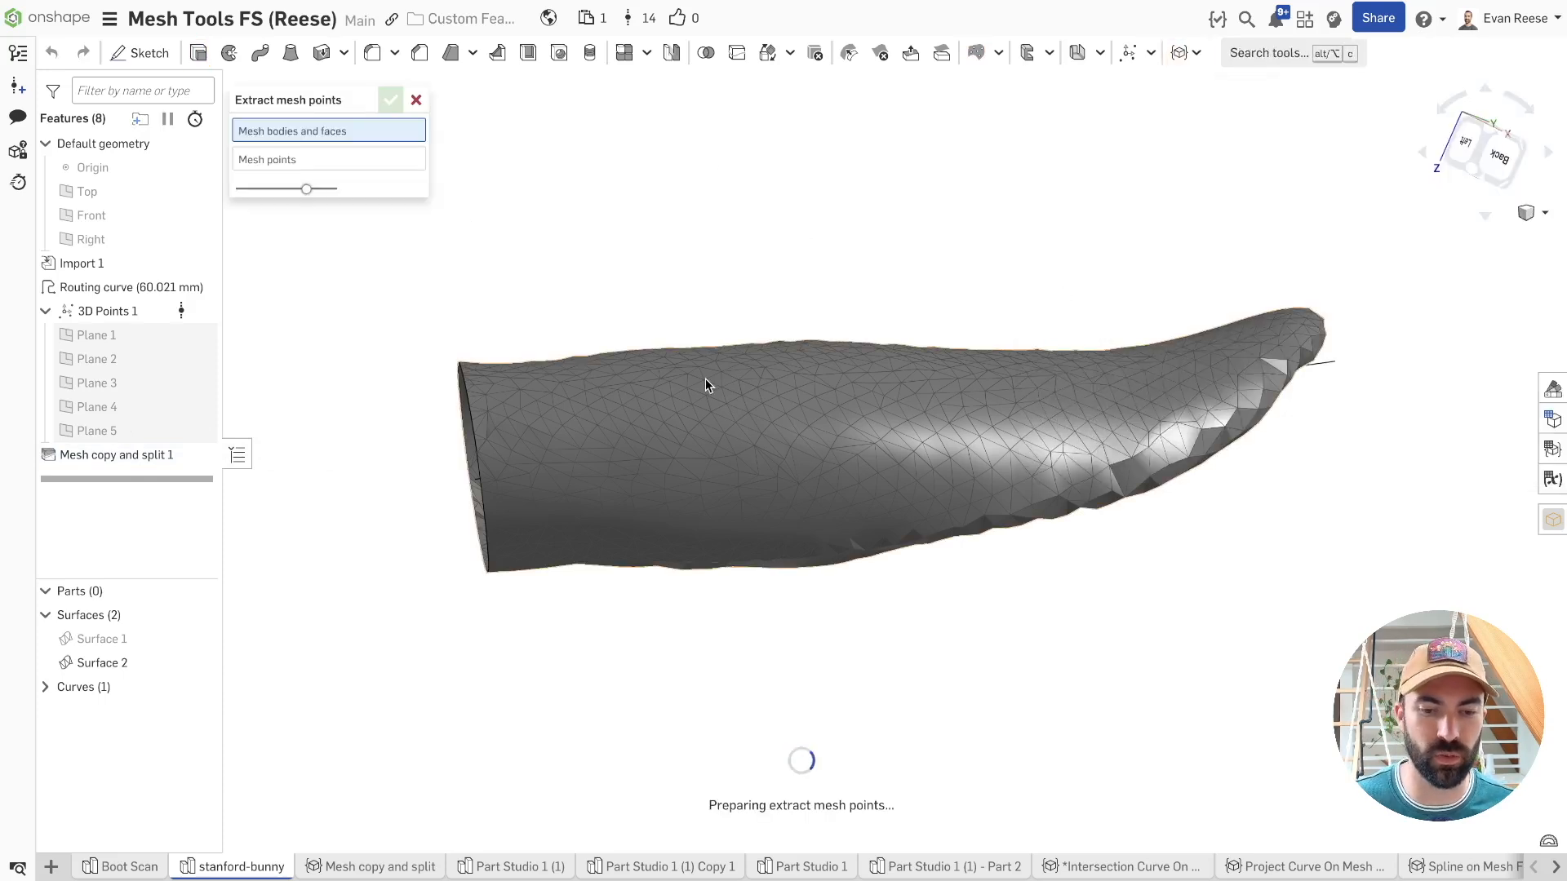
click(706, 378)
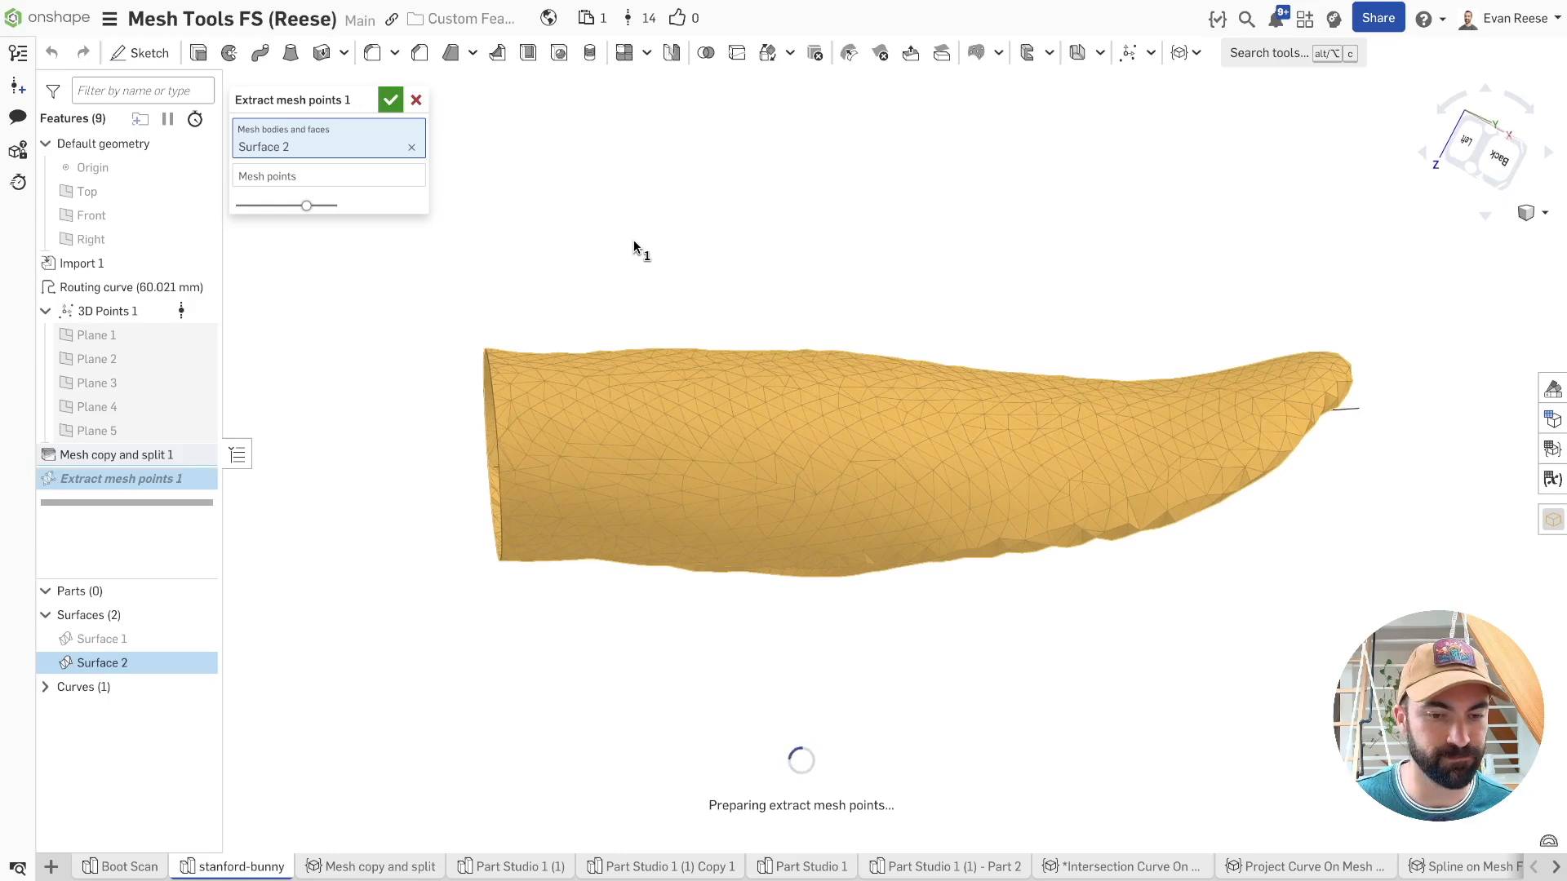
right_drag(514, 213, 979, 242)
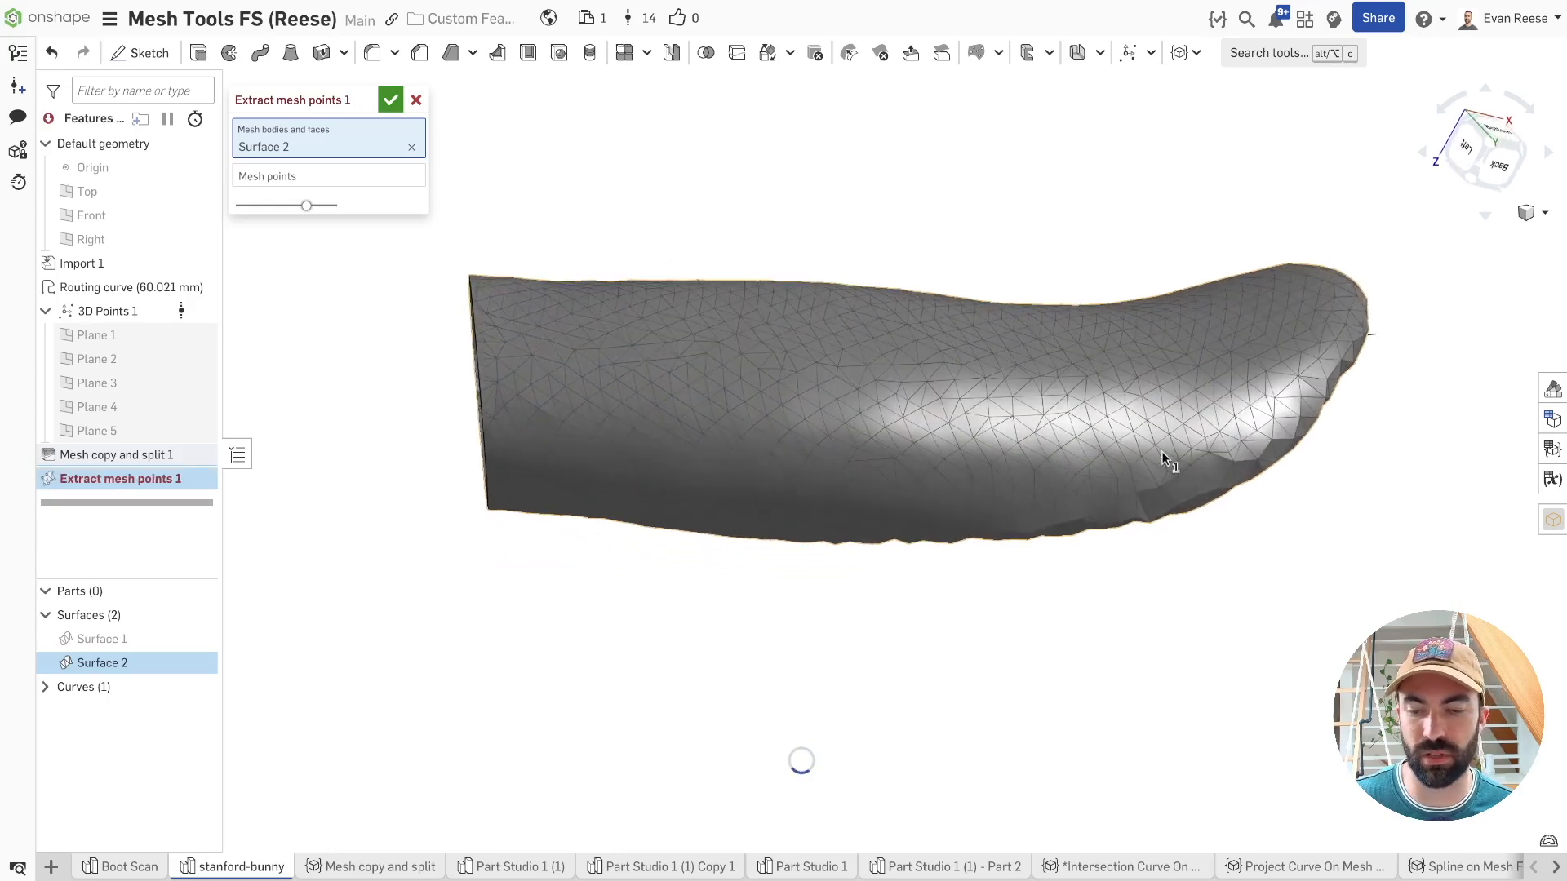
right_drag(771, 395, 739, 404)
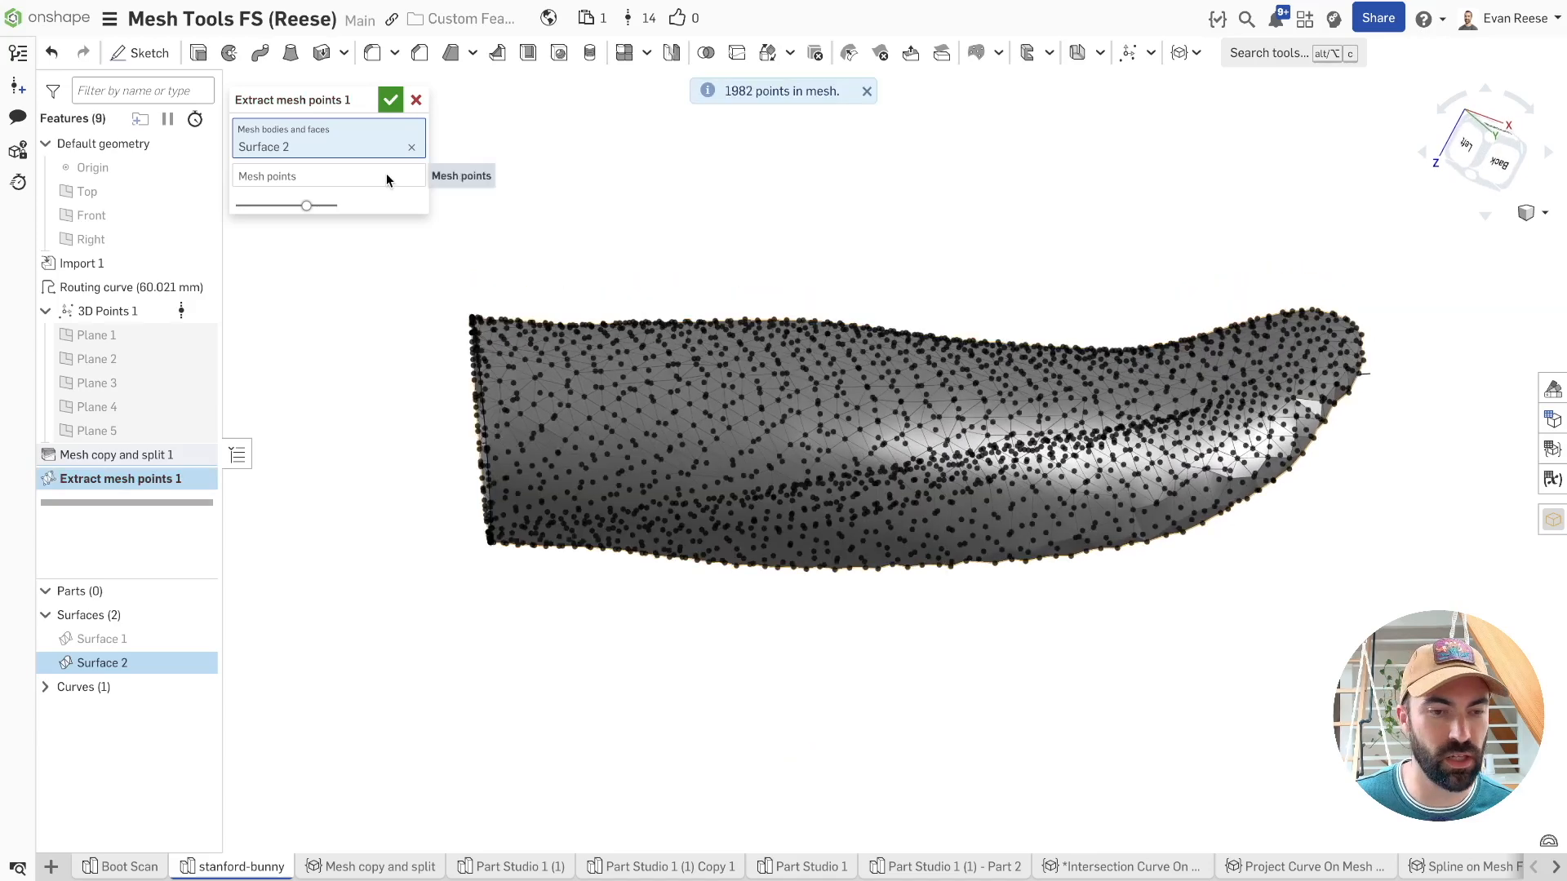
right_drag(1034, 458, 479, 137)
click(389, 101)
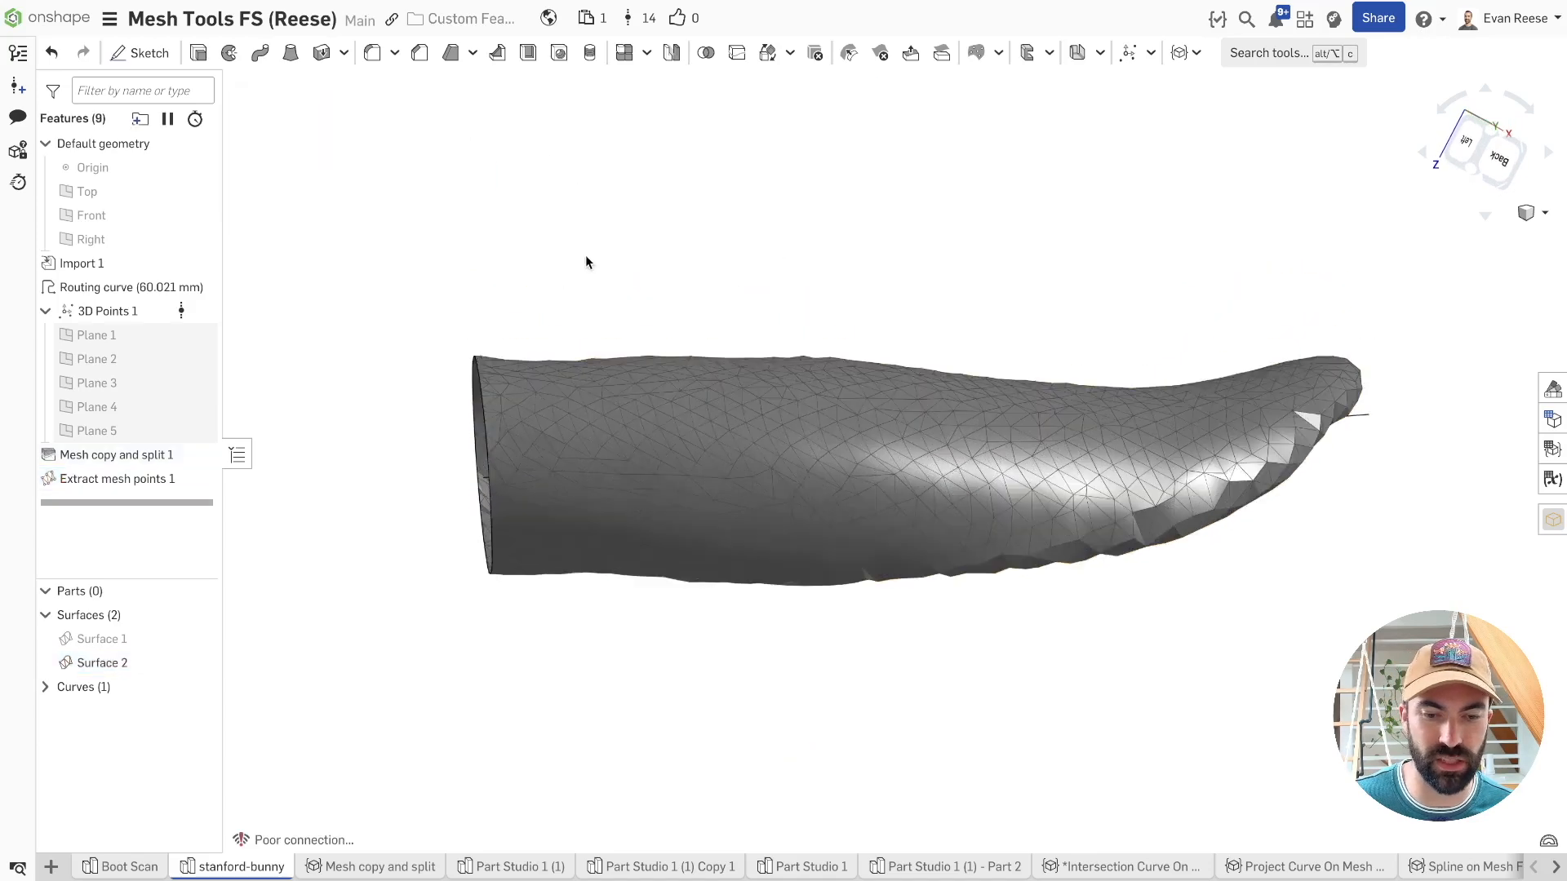
- Hide Surface 2 and inspect the extracted point cloud, and hide Curve 1 and the Extract mesh points 1 points
right_drag(585, 257, 400, 551)
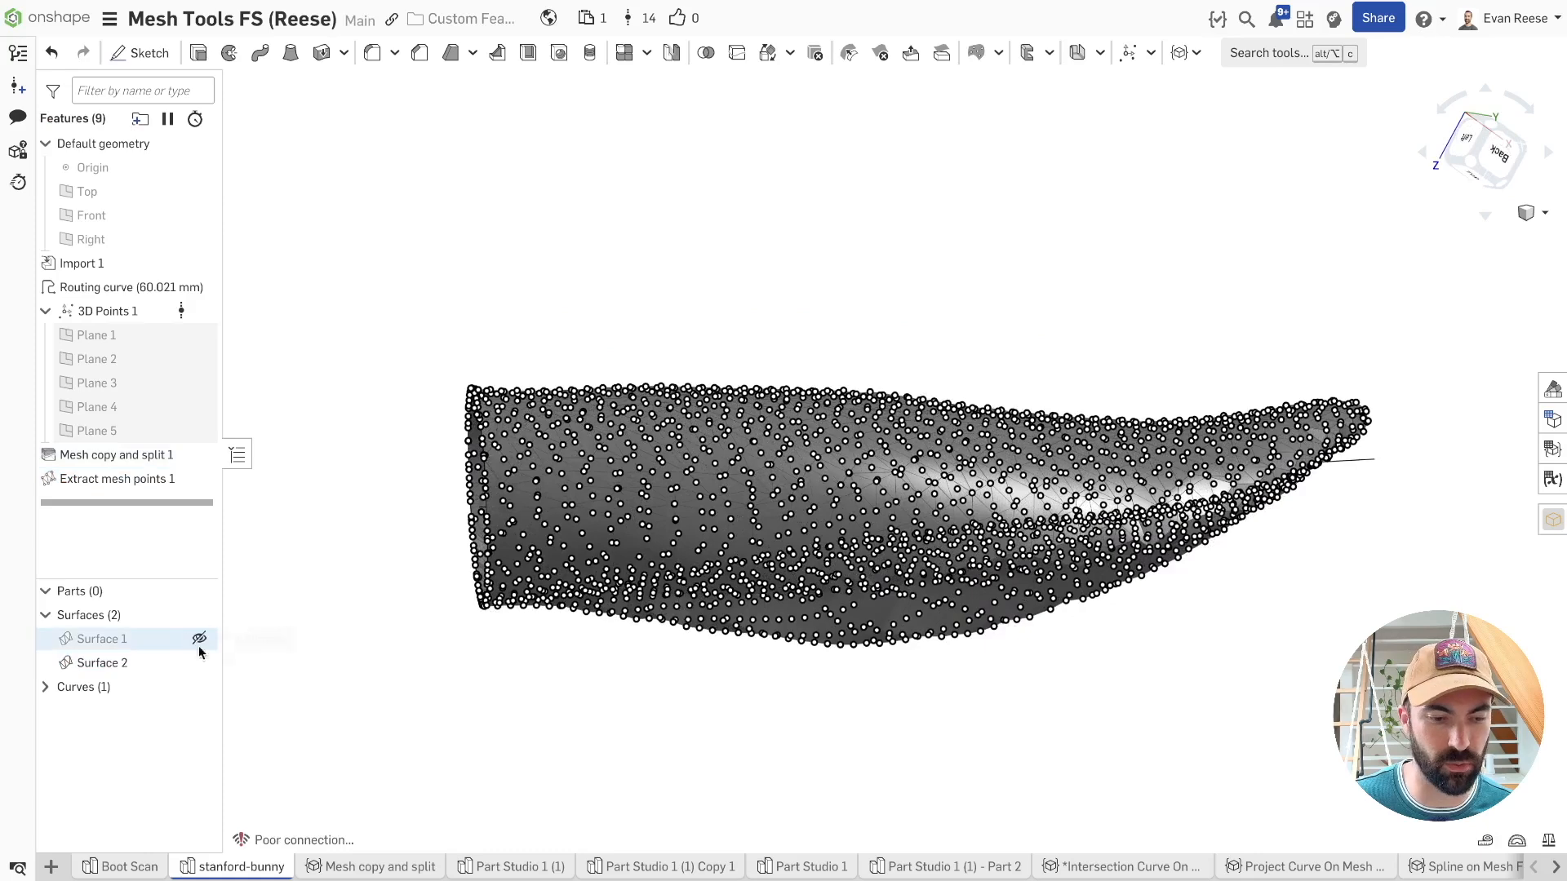
click(199, 640)
right_drag(778, 345, 955, 373)
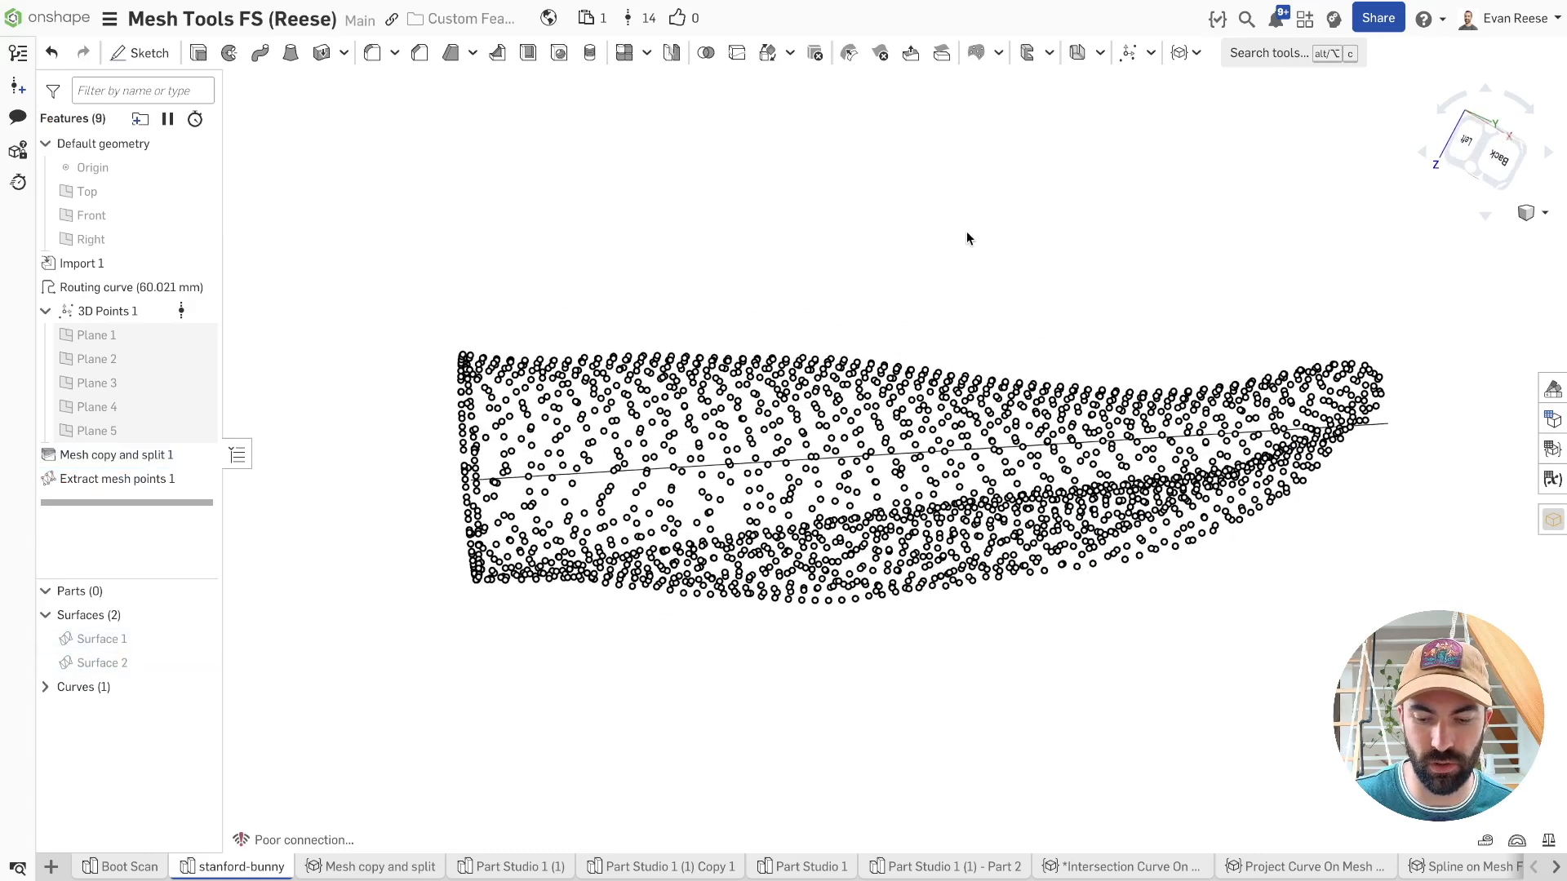
right_drag(1001, 203, 939, 239)
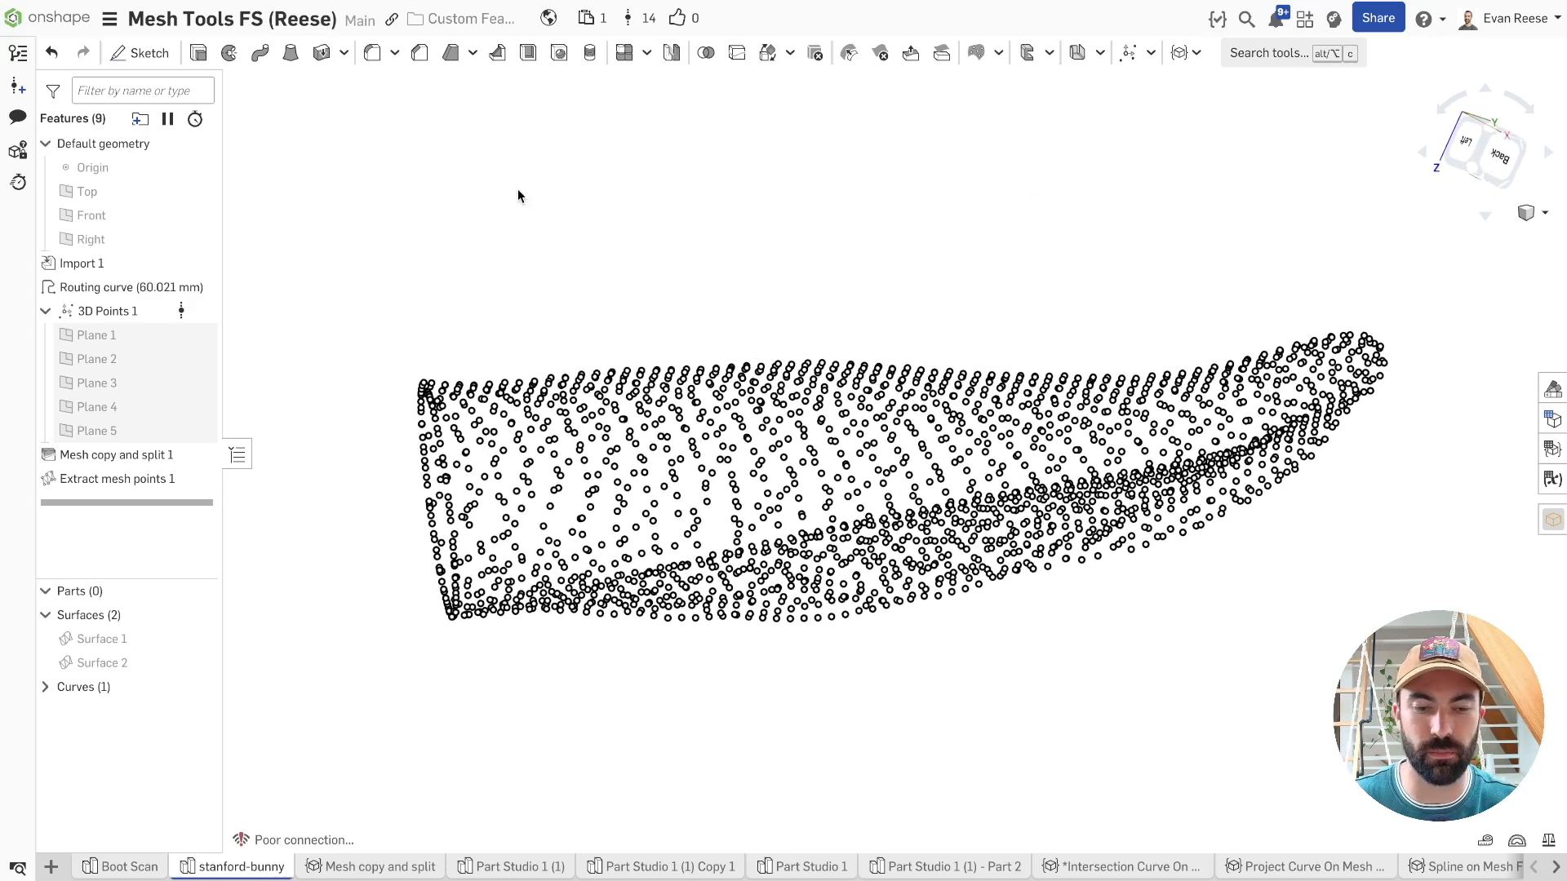
click(40, 690)
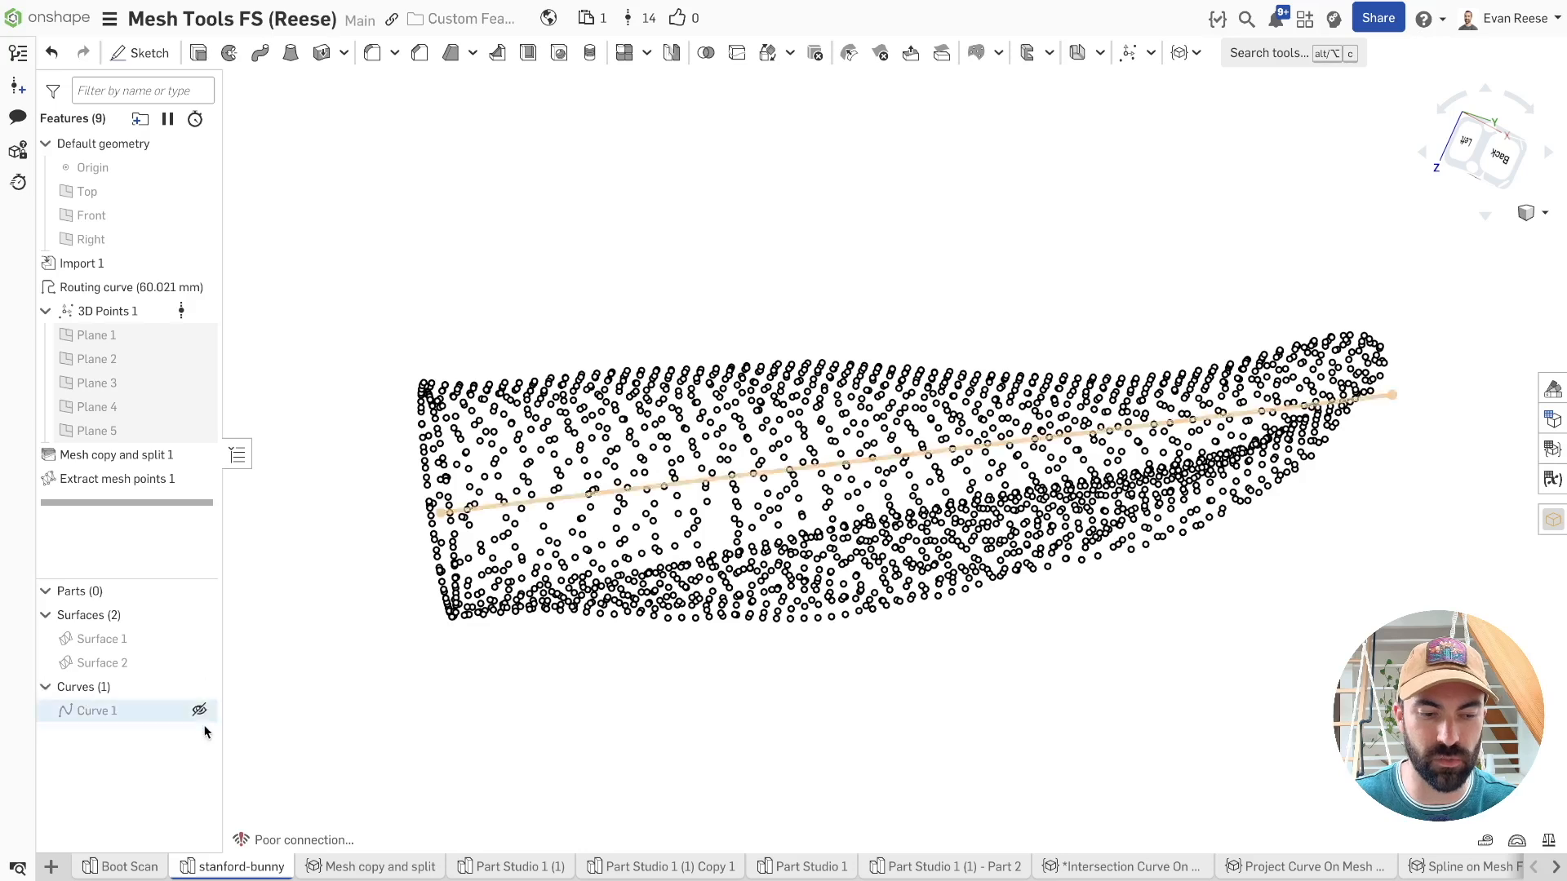
click(195, 480)
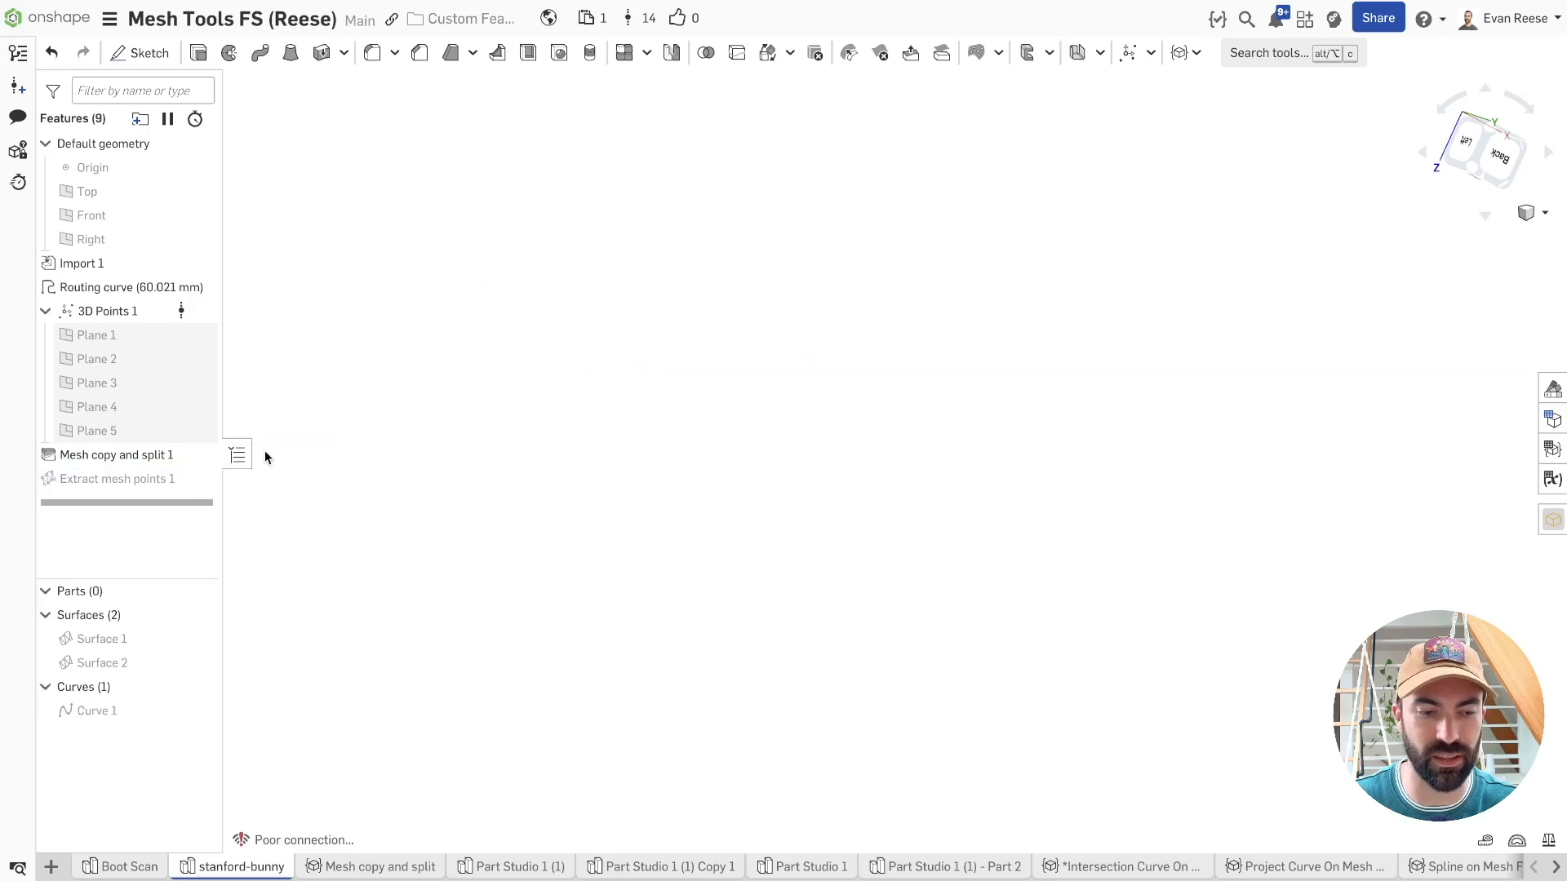
- Start a points-based Constrained surface, show Surface 2, and try to window-select vertices directly on the ear mesh
key(alt+c)
text(cons)
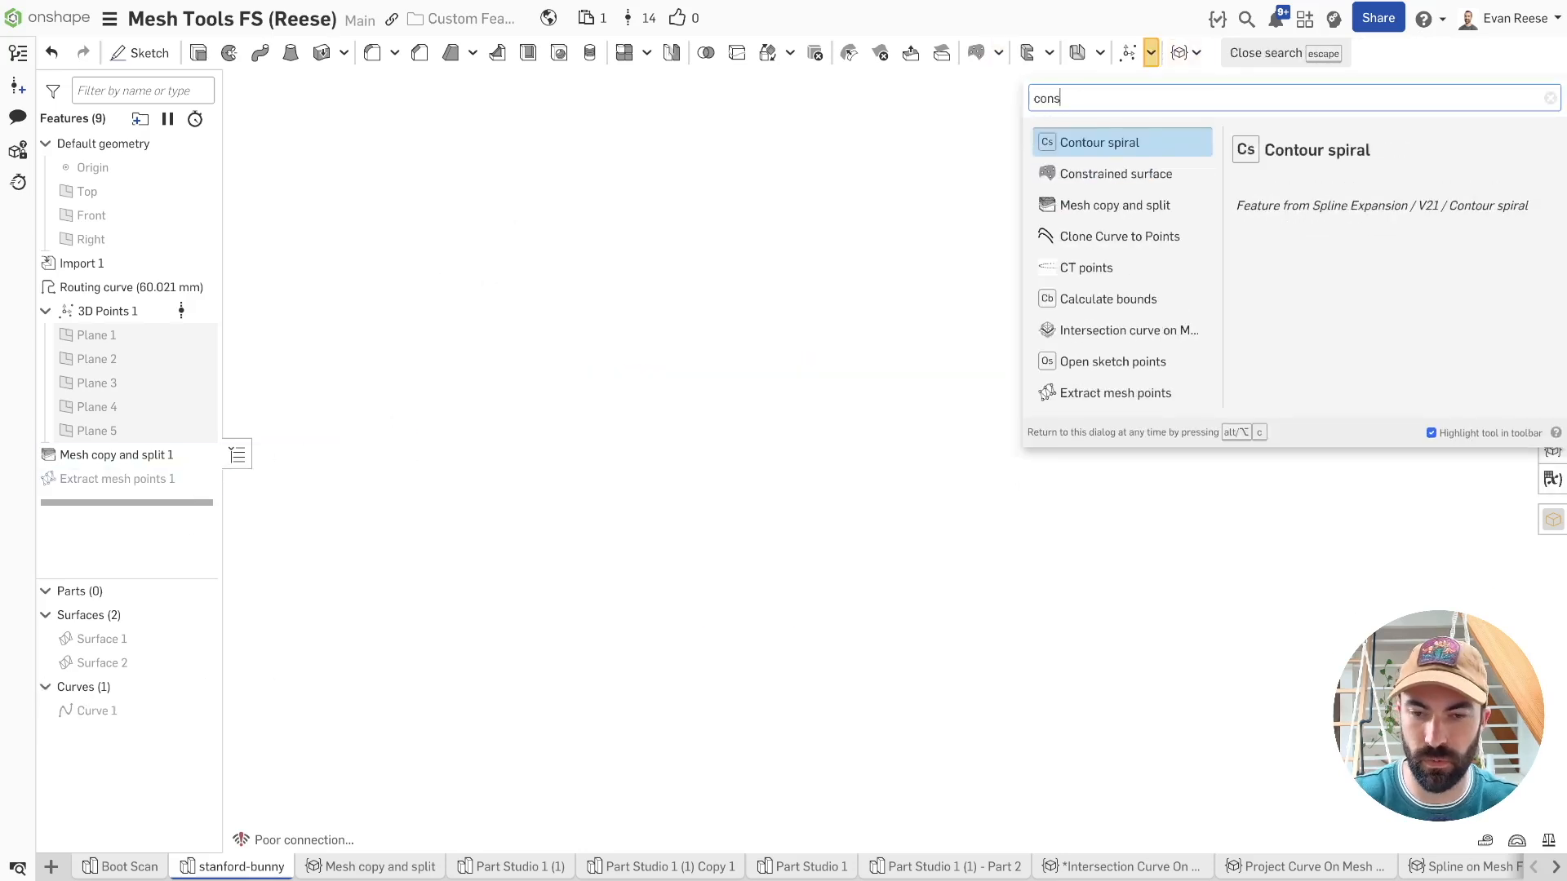
key(Down)
key(Return)
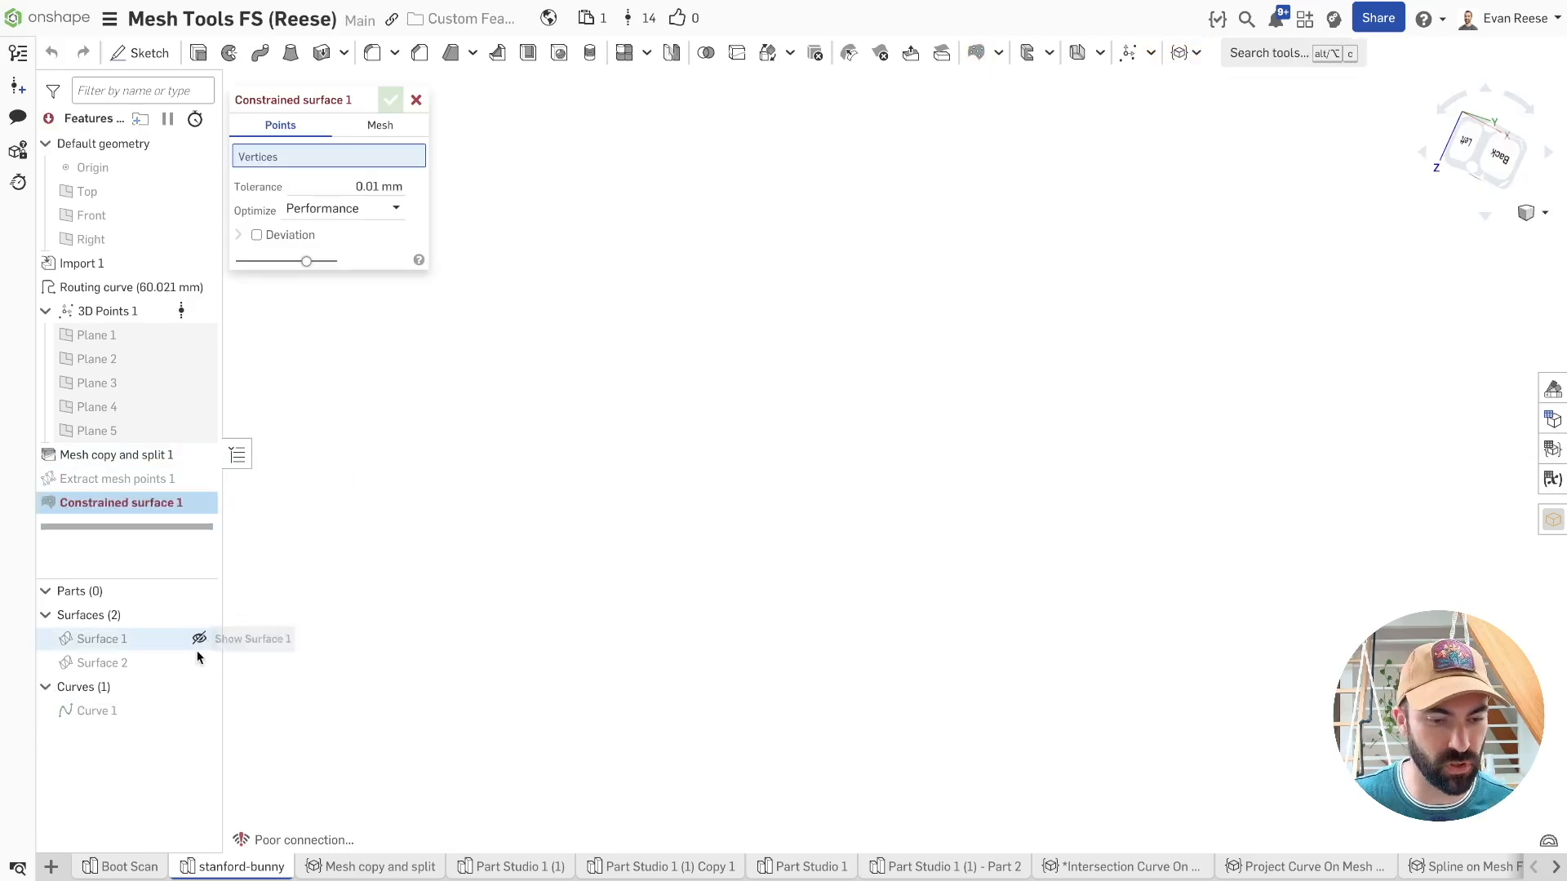
click(213, 663)
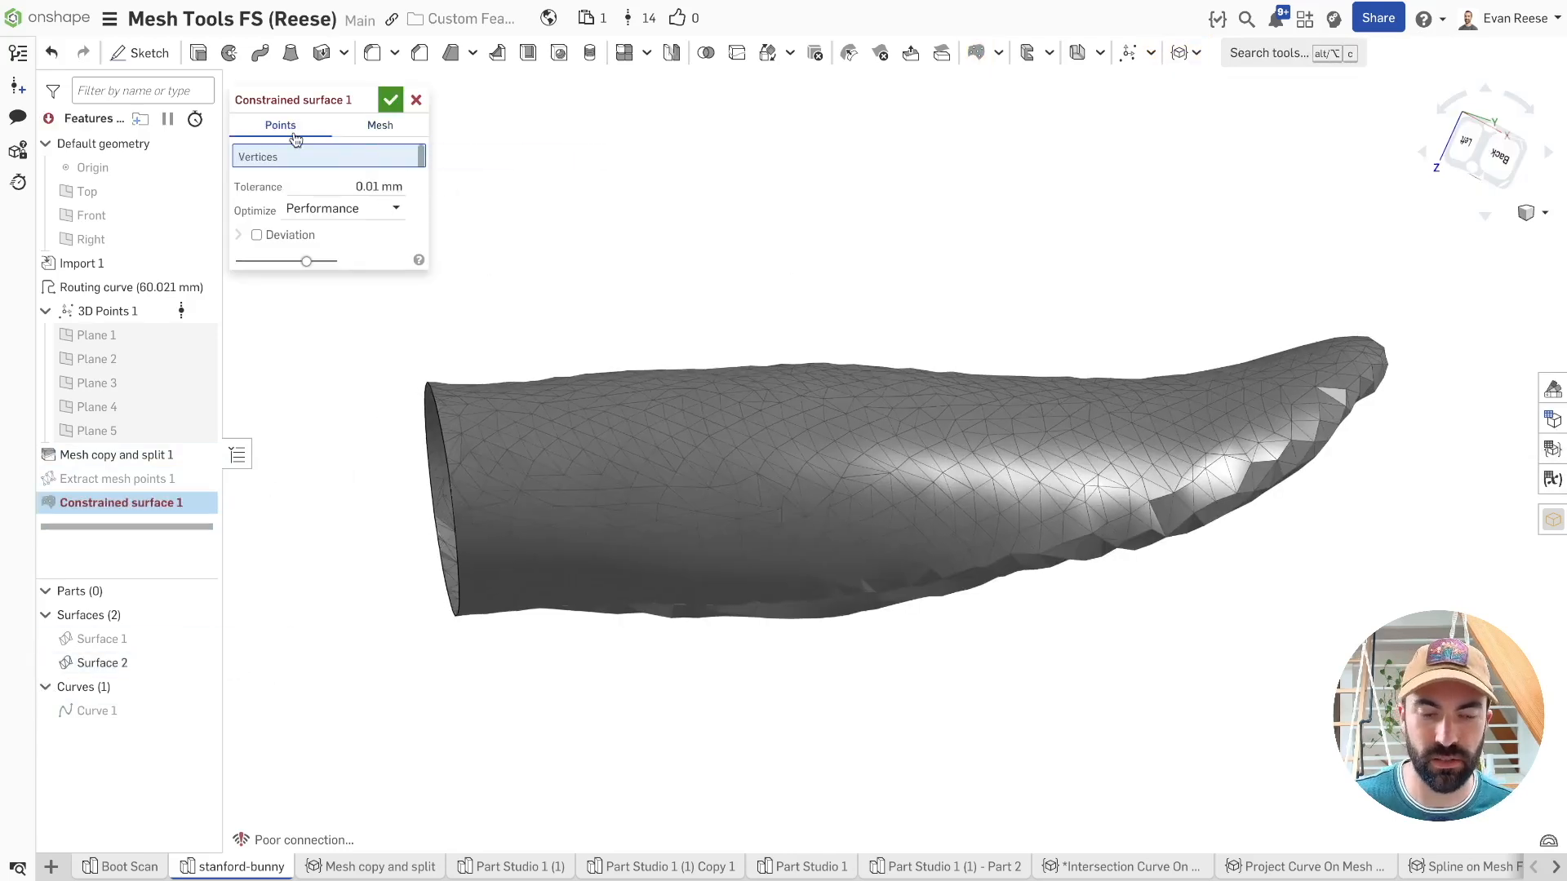
key(f)
drag(540, 253, 805, 476)
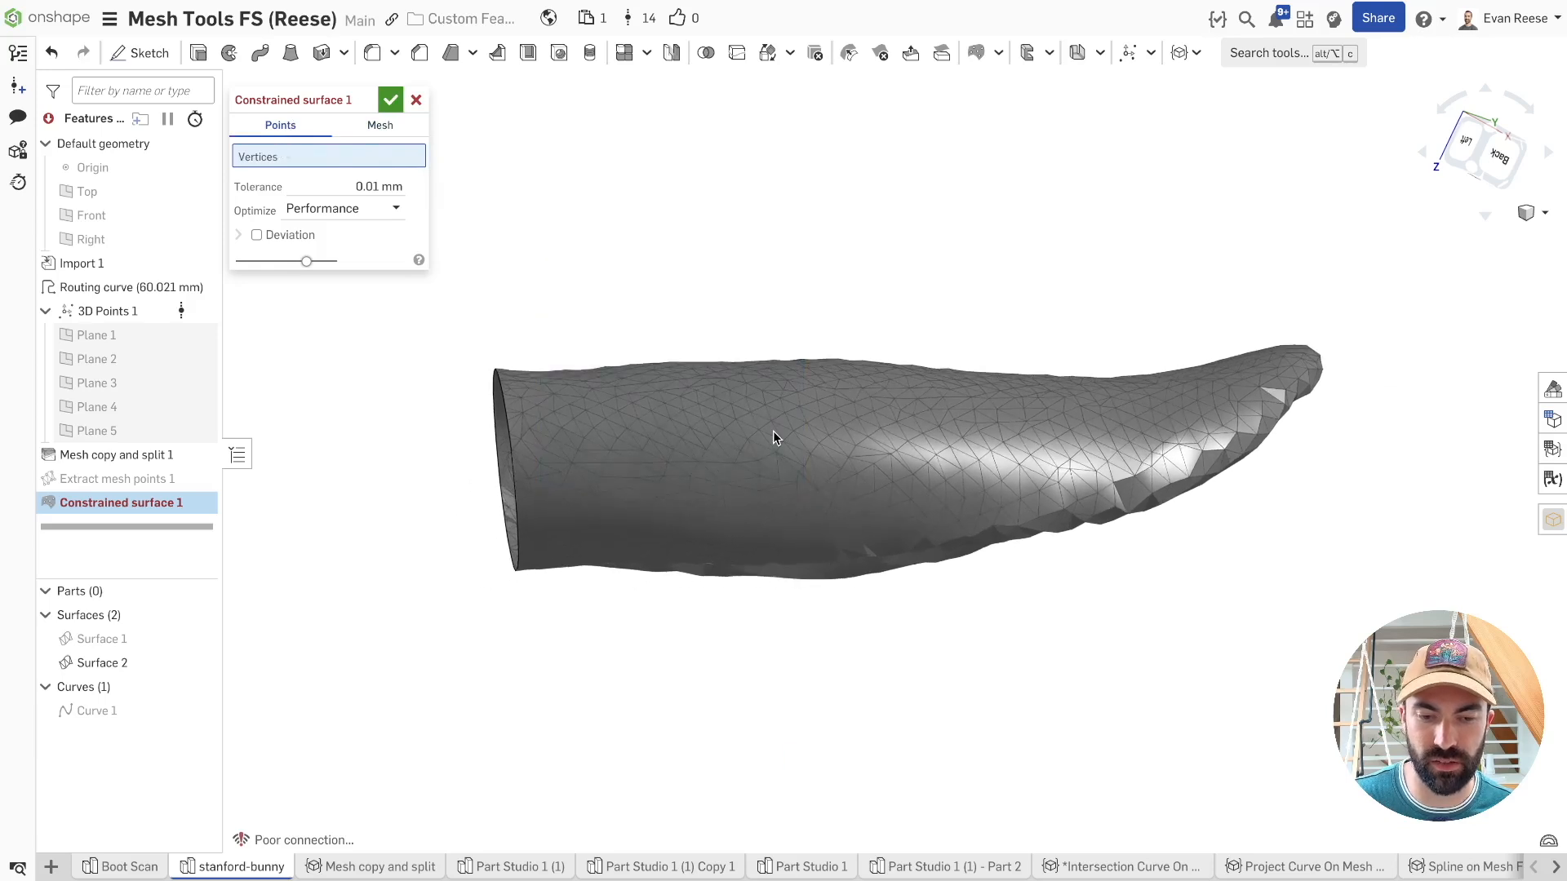
- Try to build the constrained surface from ten individually picked mesh points on the ear, and cancel the feature
click(696, 390)
click(746, 383)
click(778, 373)
click(824, 382)
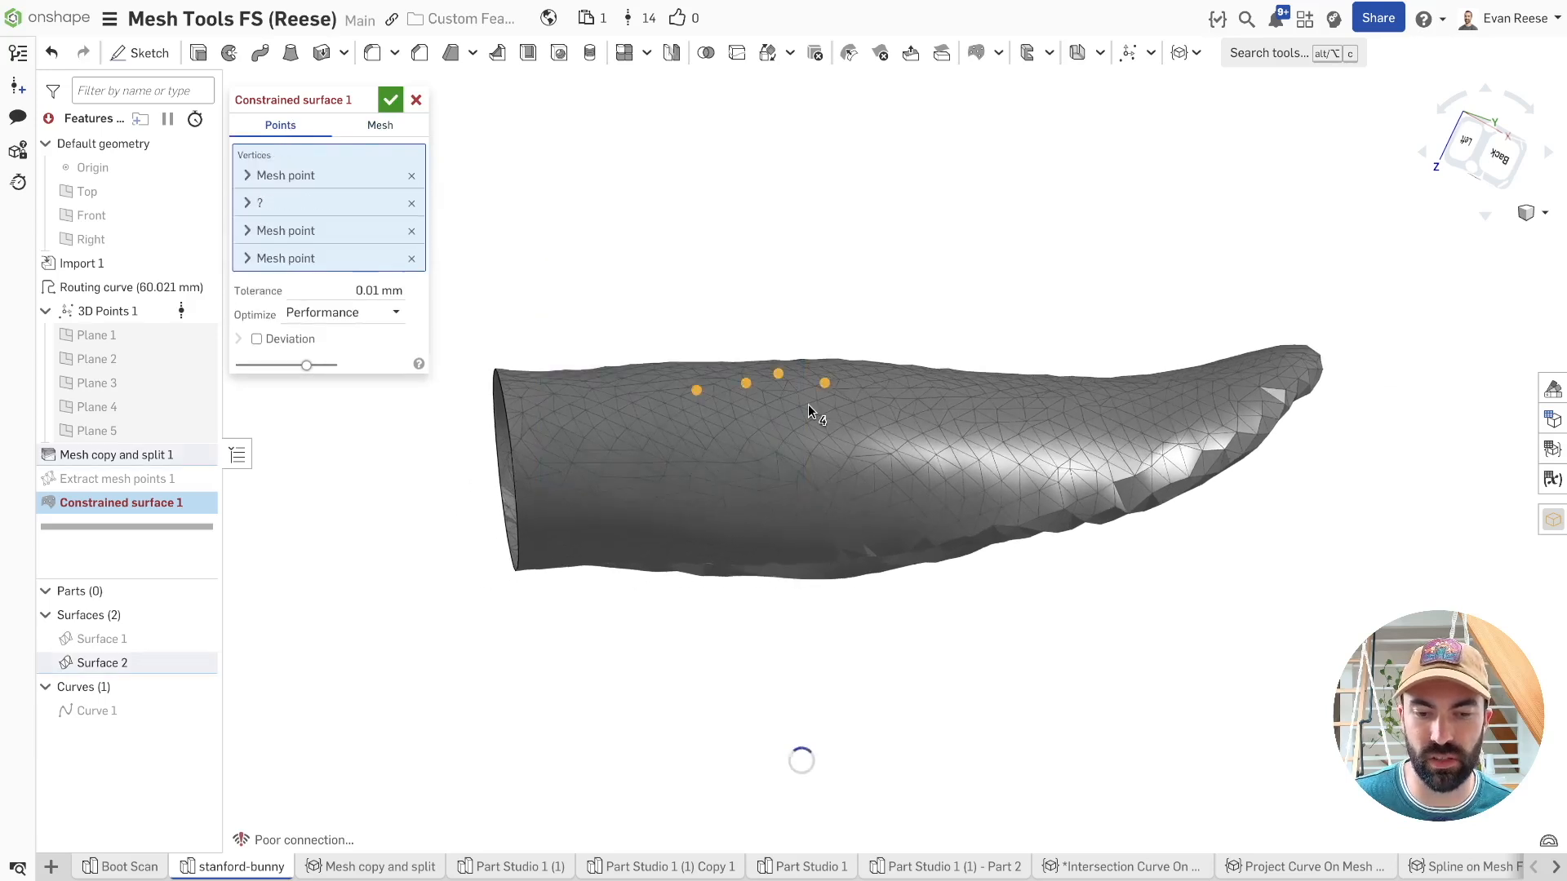
click(784, 413)
click(783, 390)
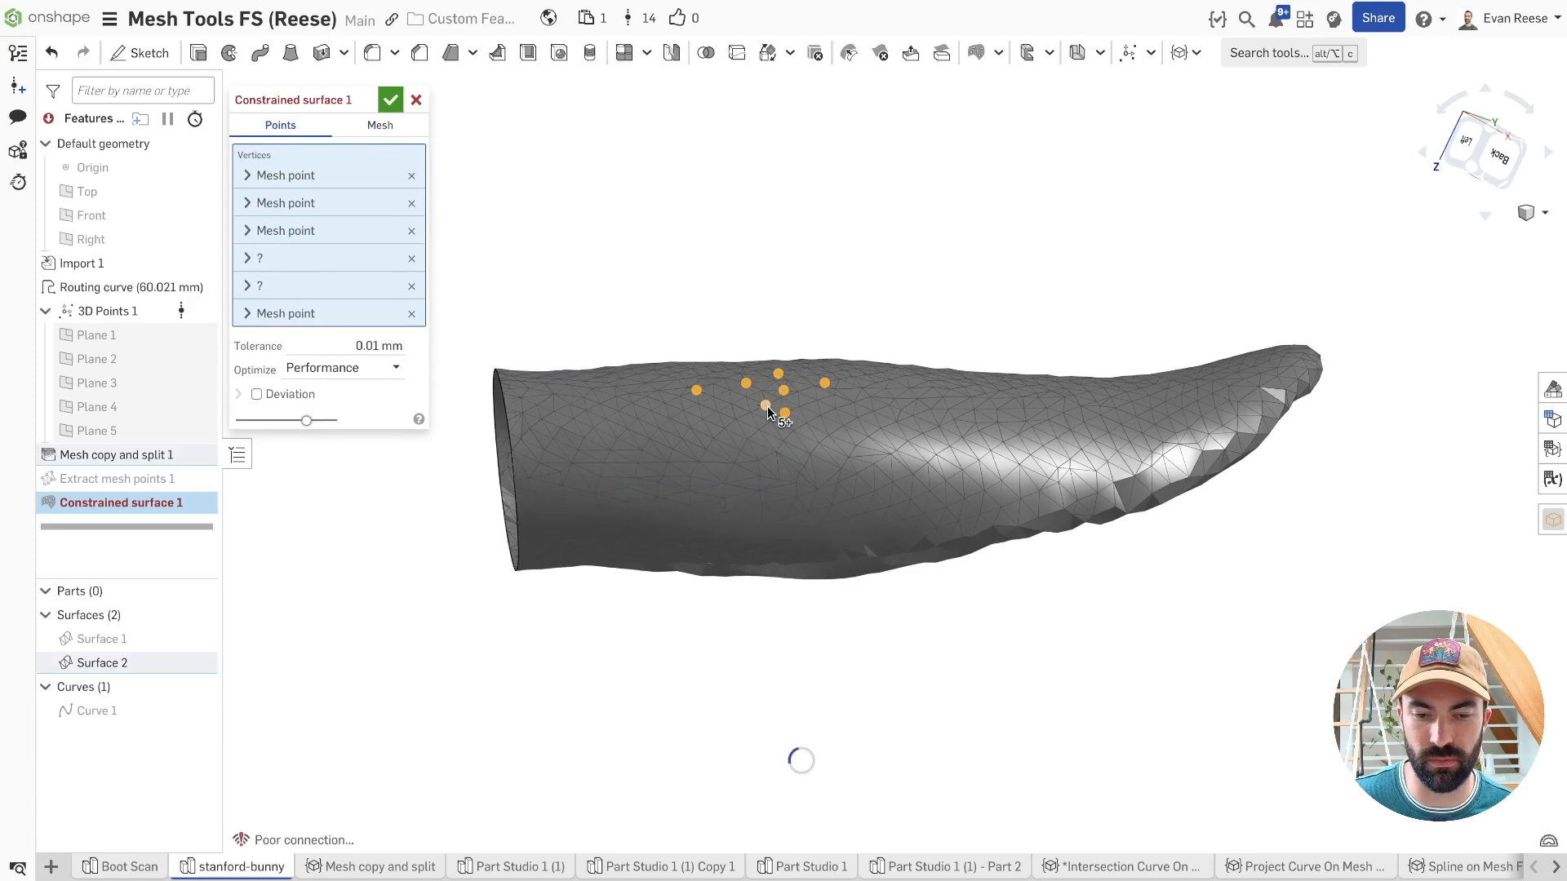
click(764, 403)
click(735, 418)
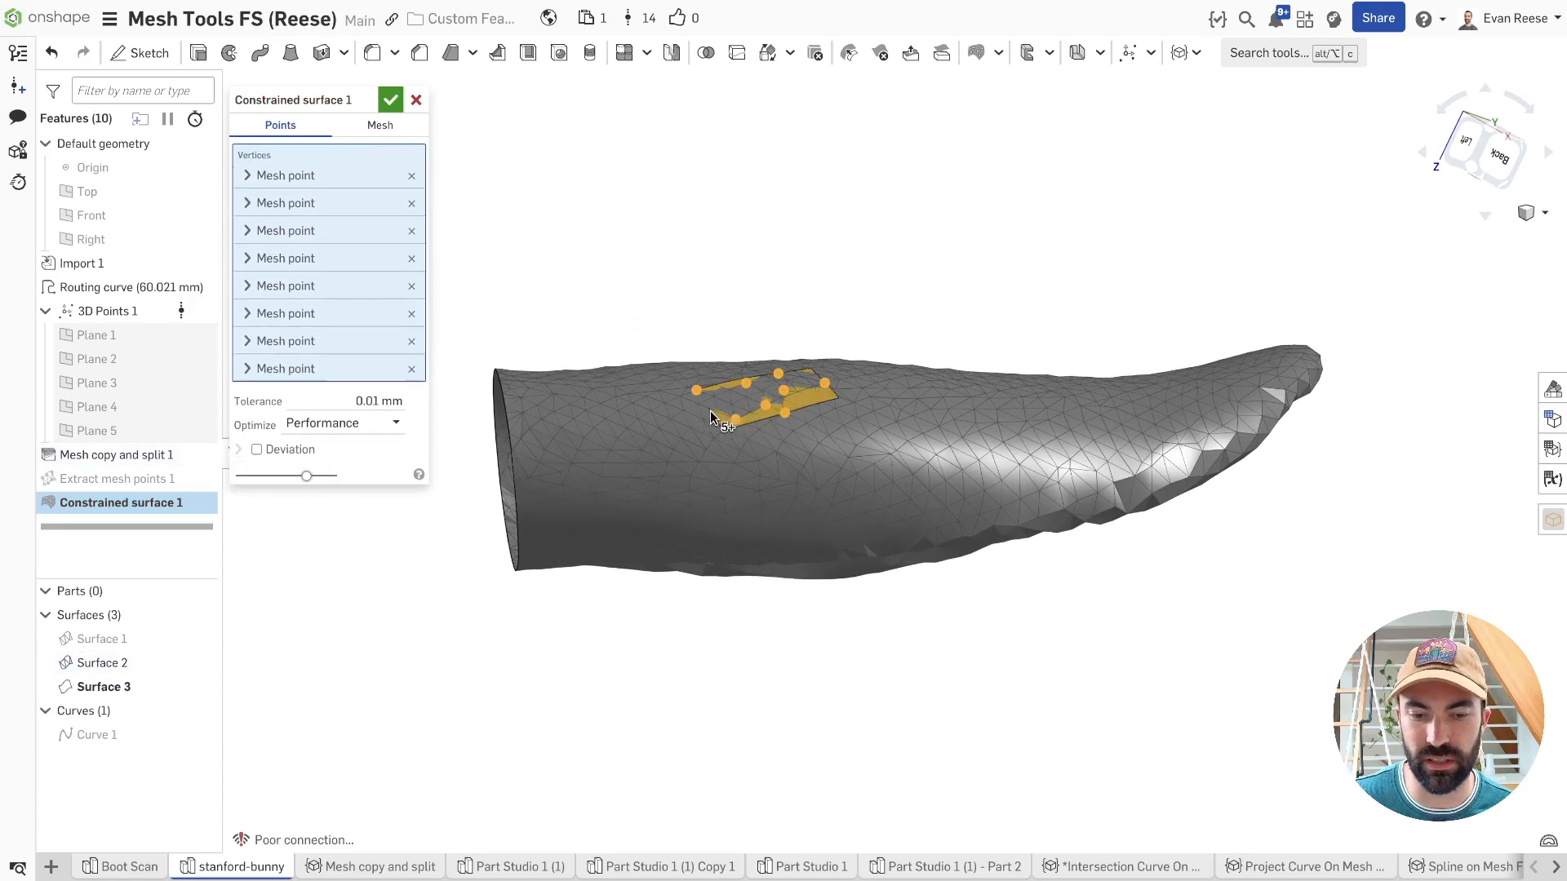
click(718, 412)
click(704, 417)
right_drag(815, 434, 823, 376)
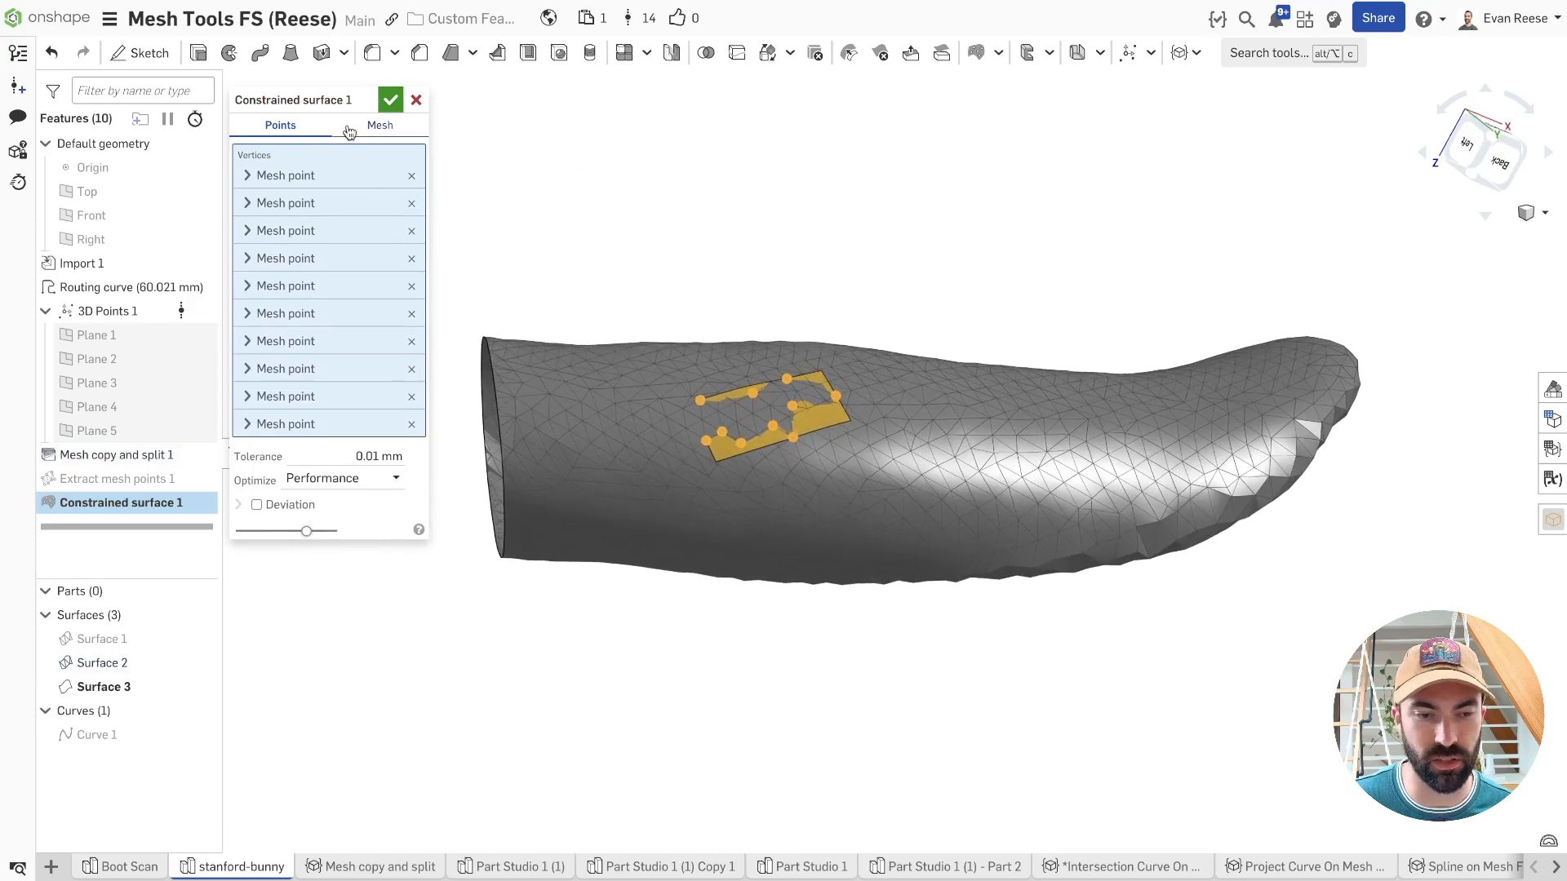
click(417, 99)
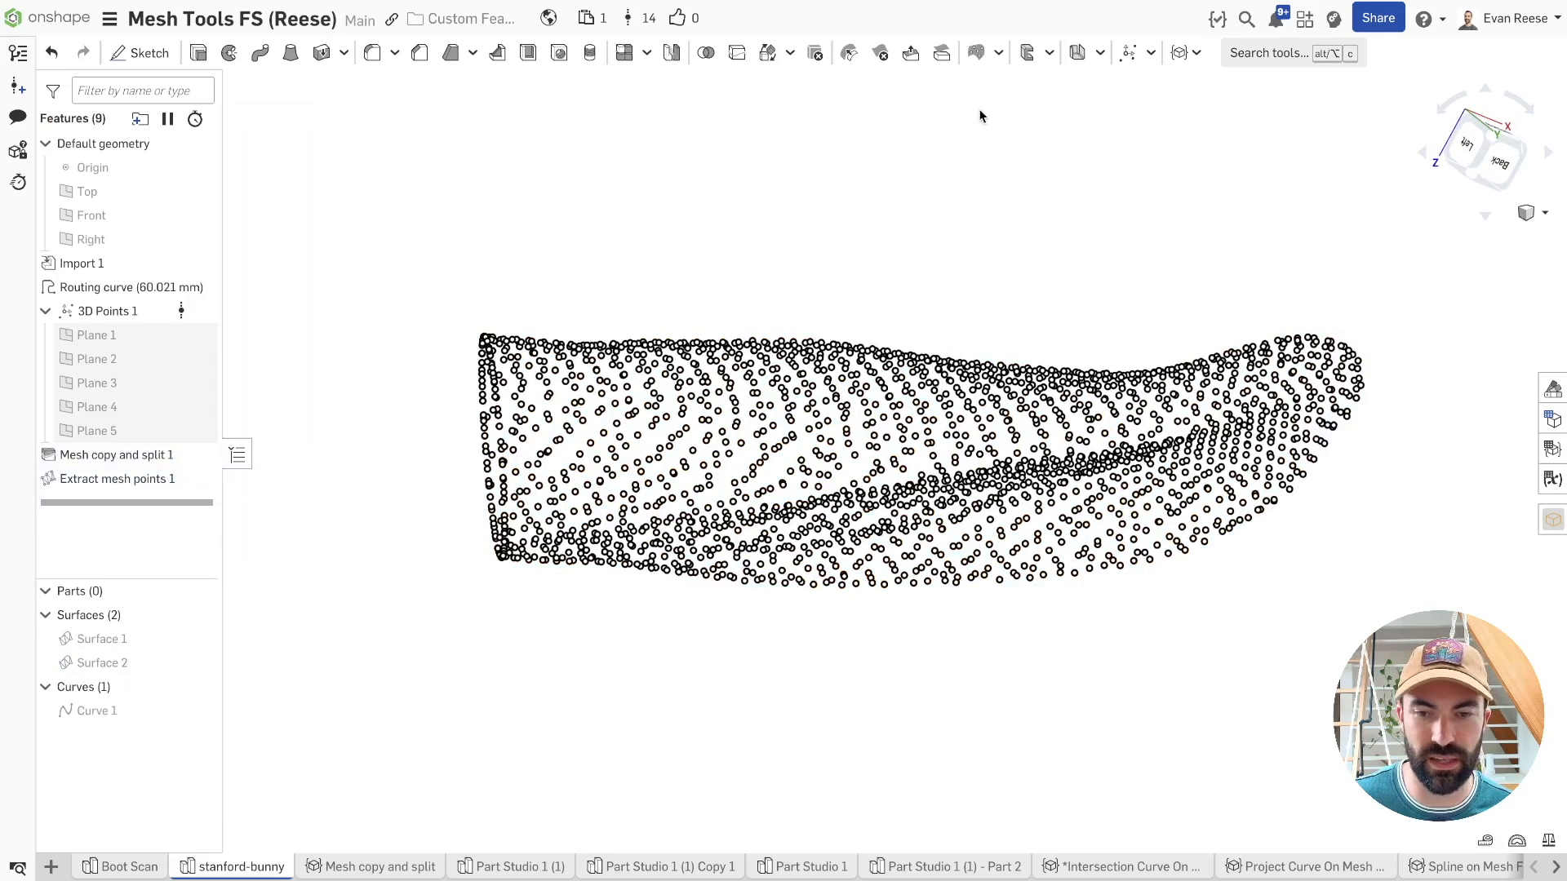
- Build a Constrained surface from a window selection of extracted points toward the ear's base, with a 1 mm tolerance
click(975, 53)
drag(595, 300, 873, 482)
drag(871, 300, 872, 301)
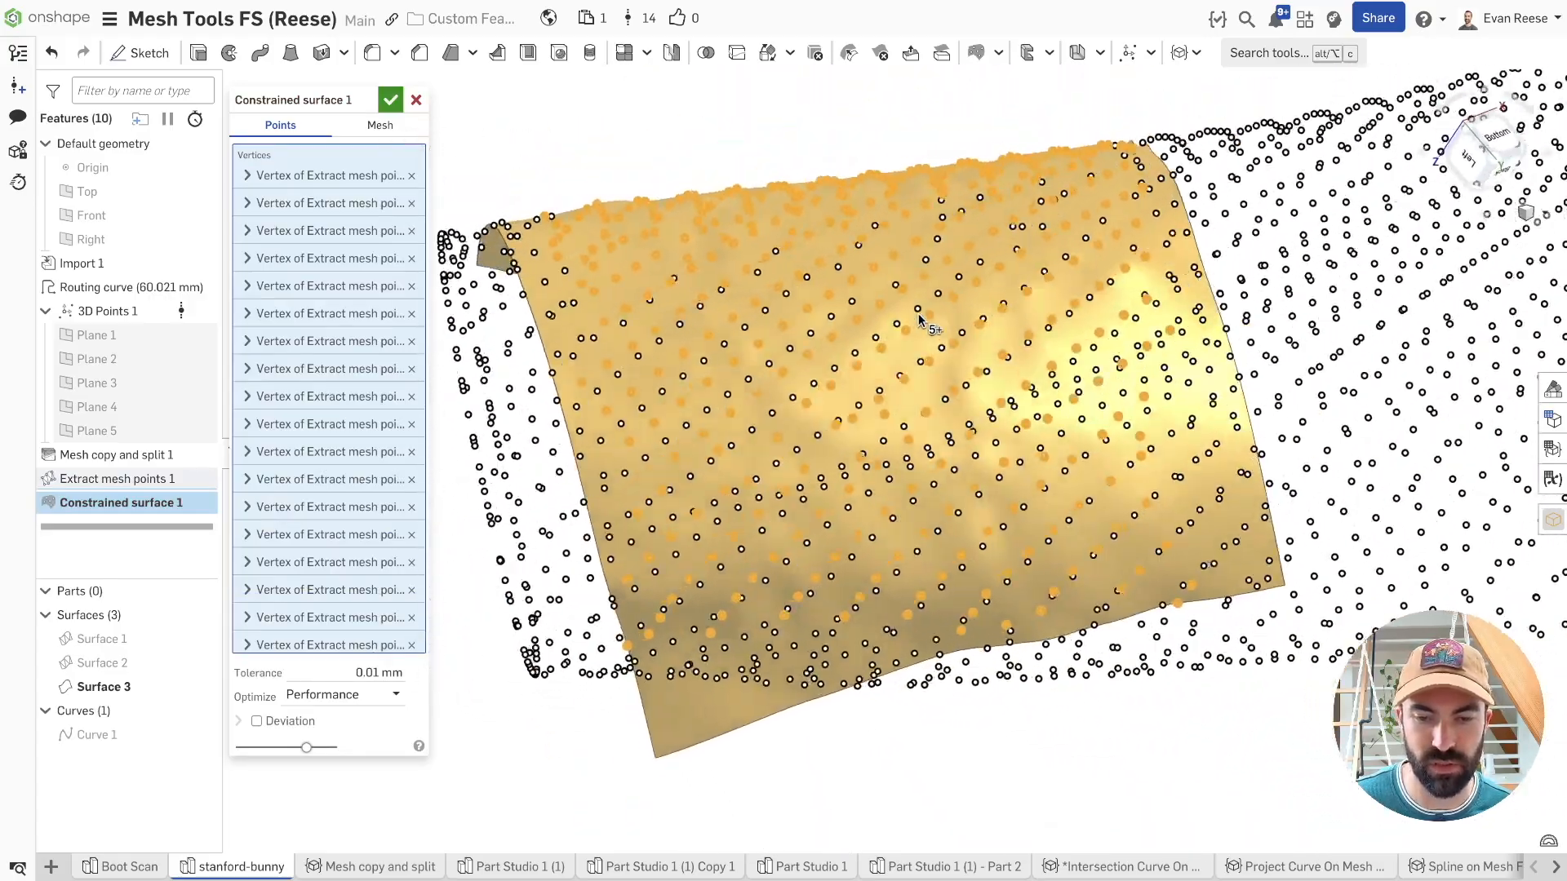
click(368, 668)
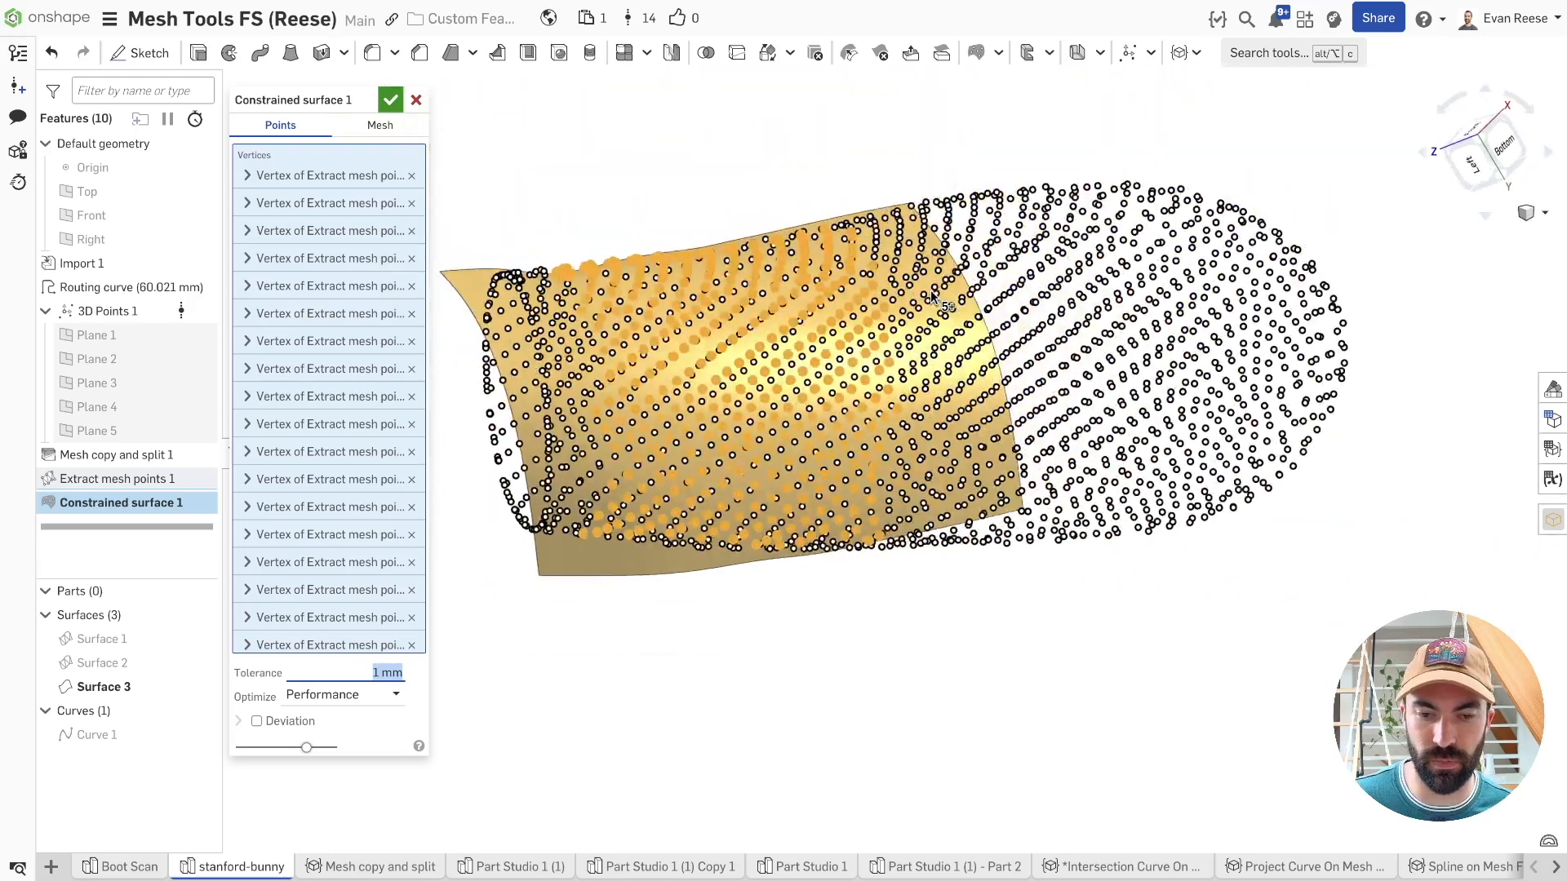
click(810, 219)
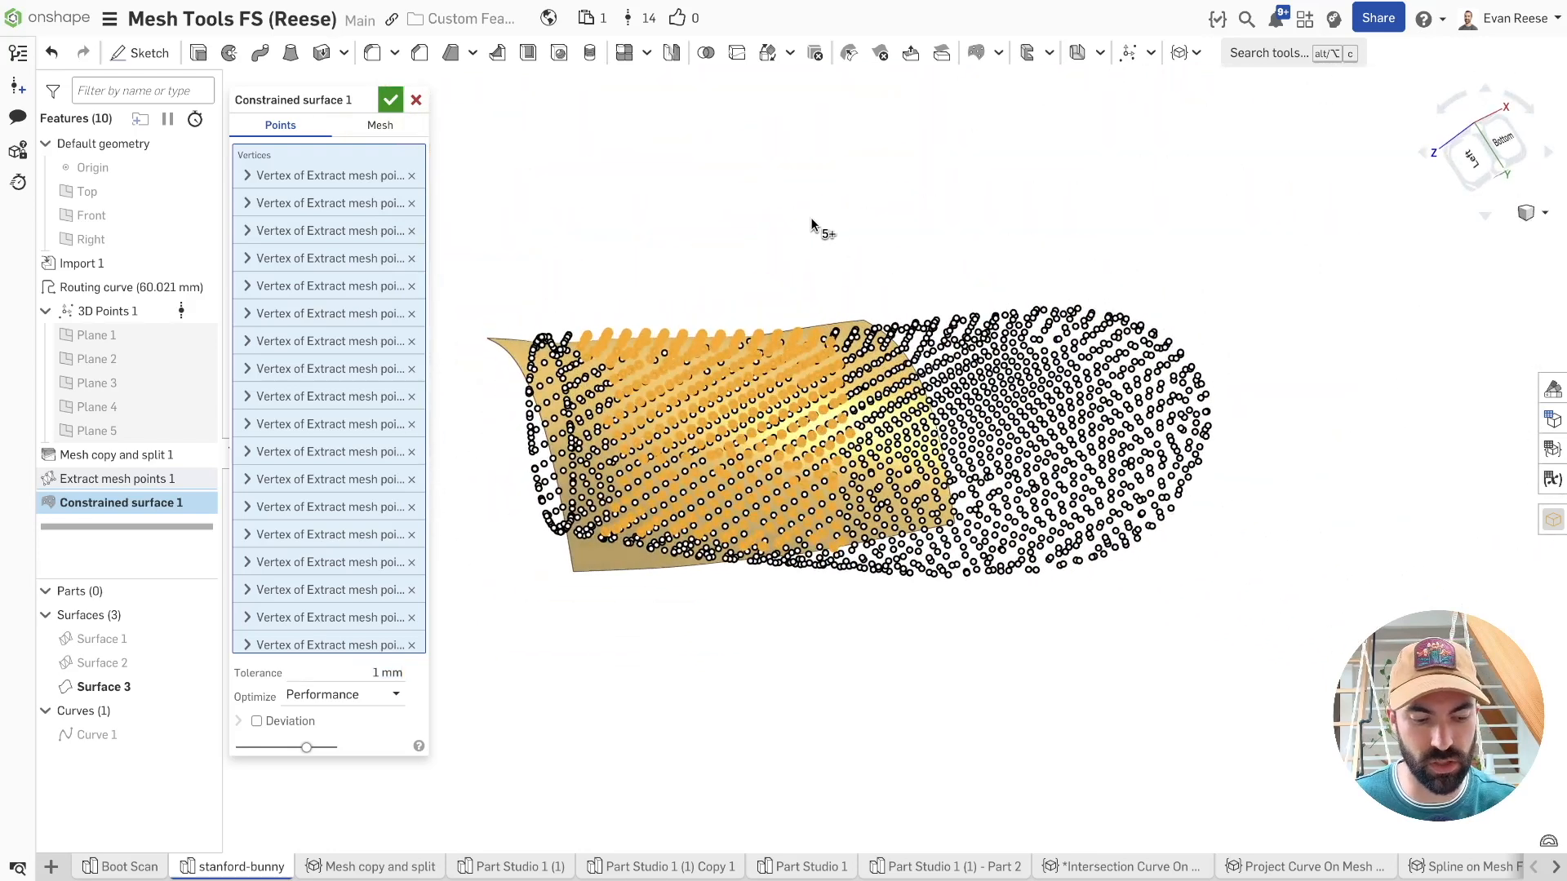
- Display curvature combs on the previewed constrained surface and inspect its curvature from several angles
key(shift+c)
right_drag(810, 220, 954, 212)
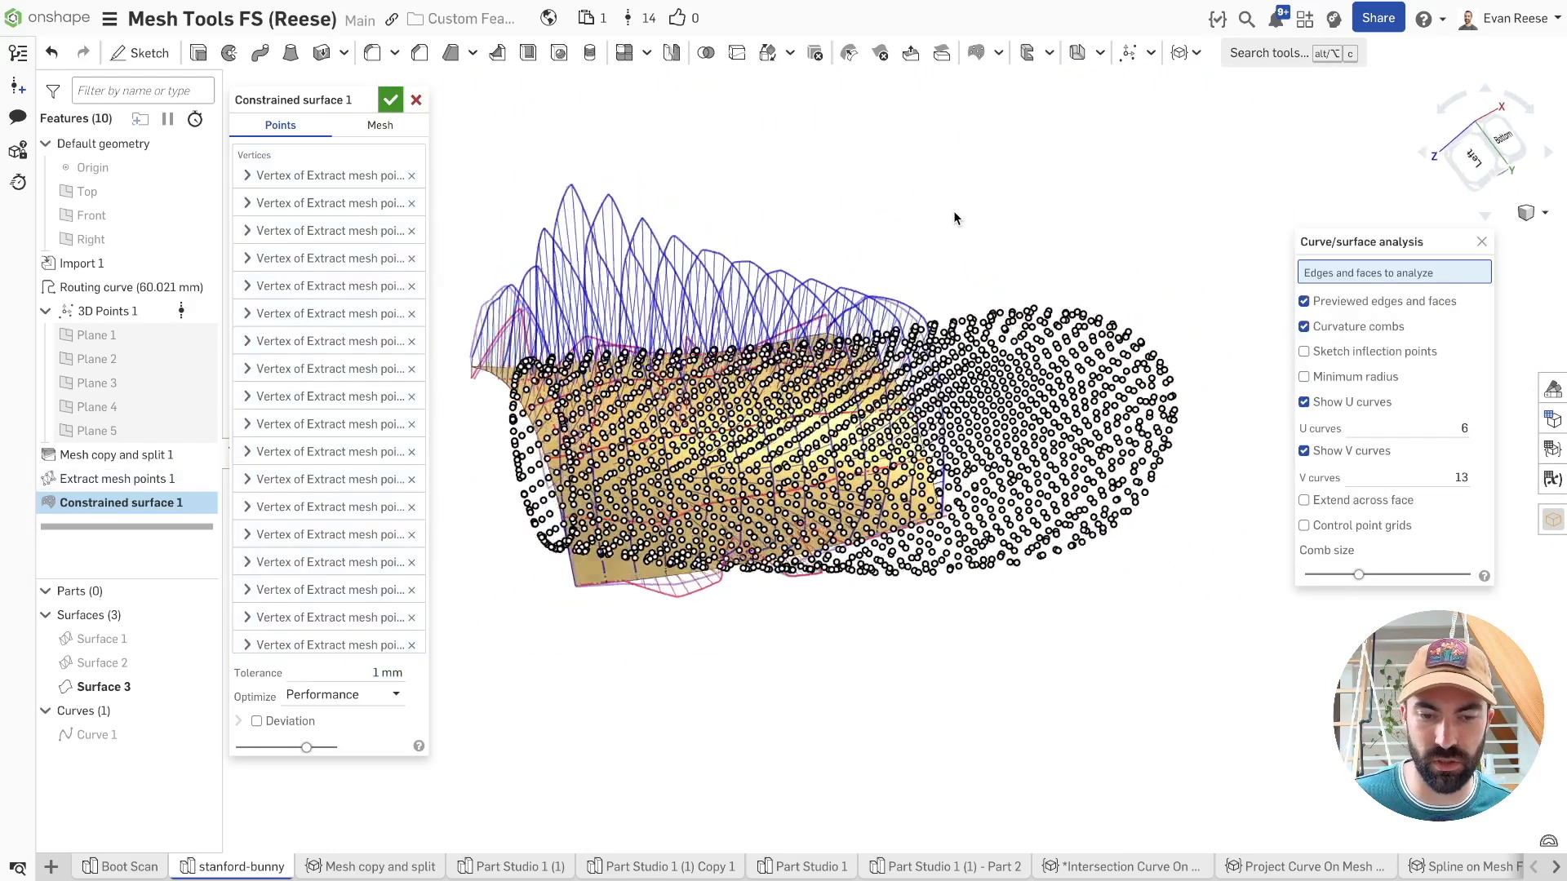
click(961, 226)
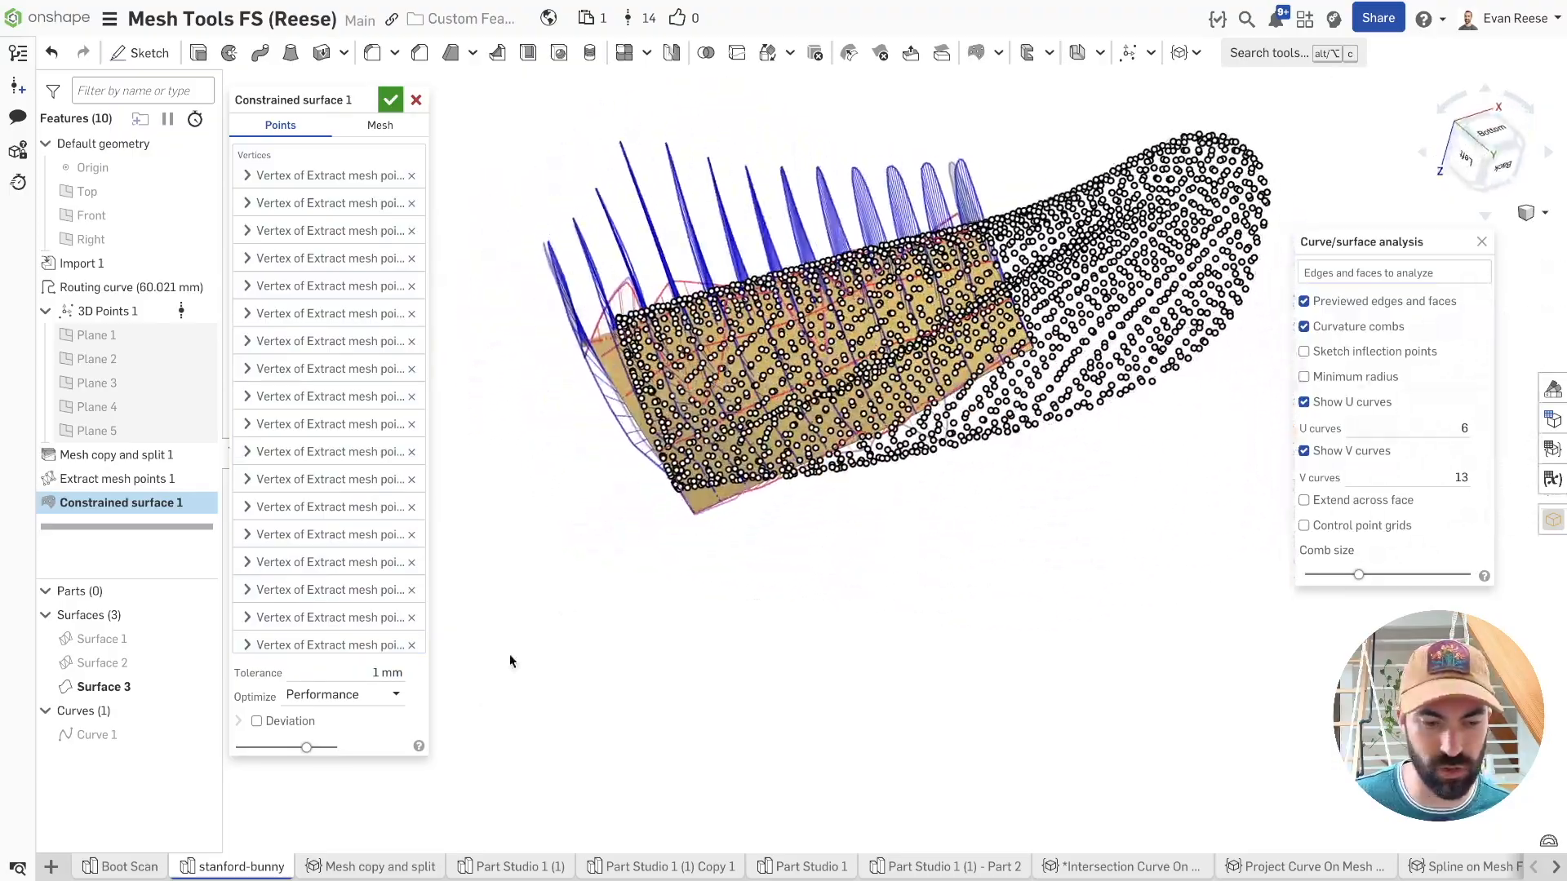
- Try a tolerance of 0.01 mm on the constrained surface with smaller curvature combs, and cancel the feature
click(386, 675)
text(.01)
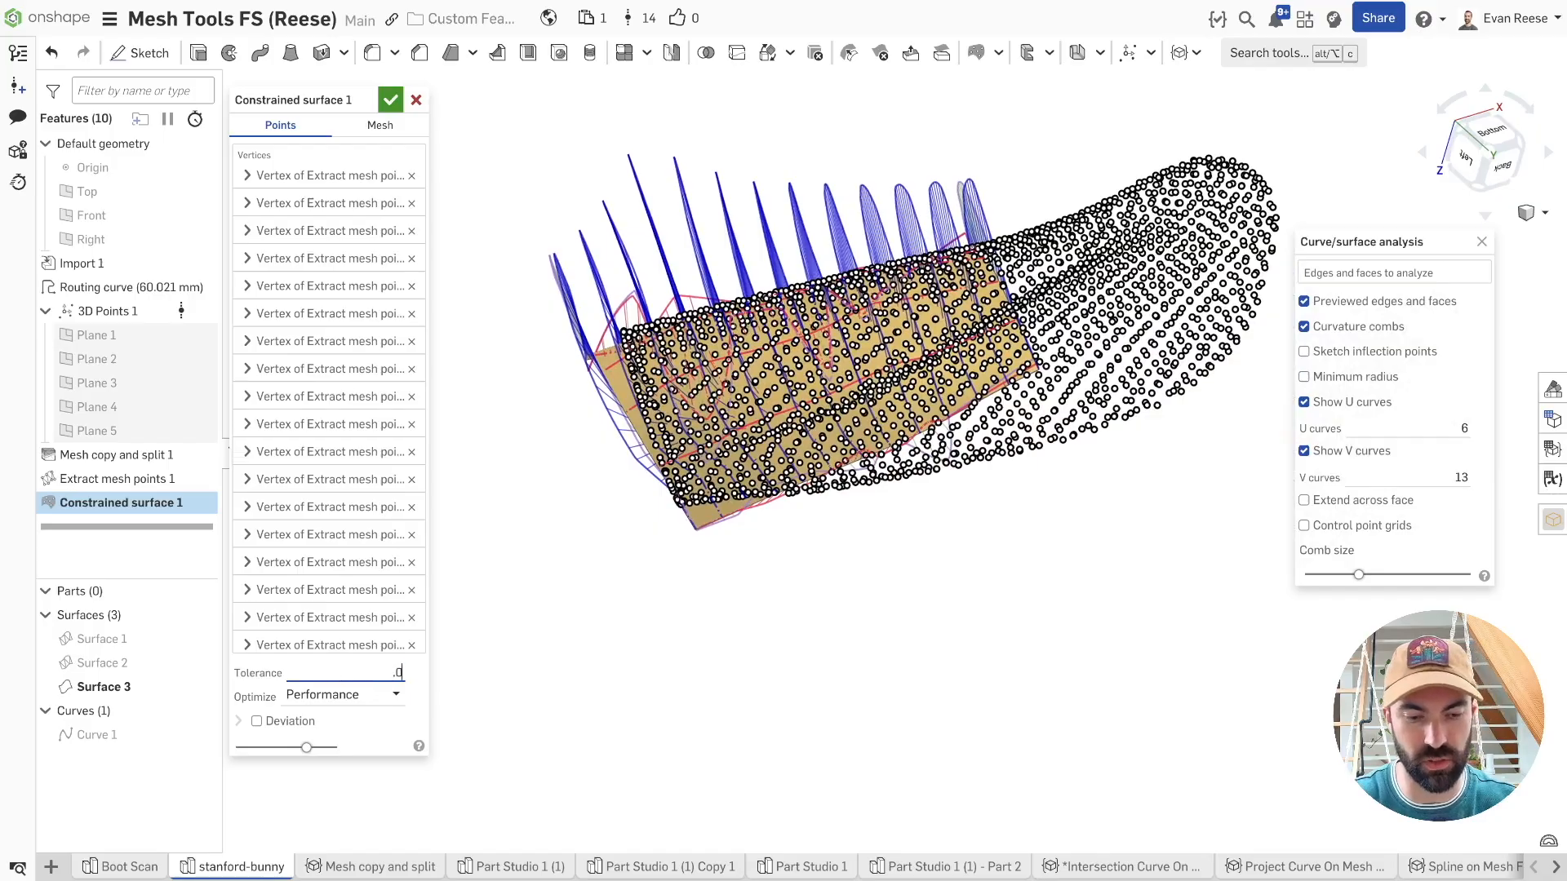
right_drag(762, 257, 1361, 468)
drag(1359, 575, 1338, 579)
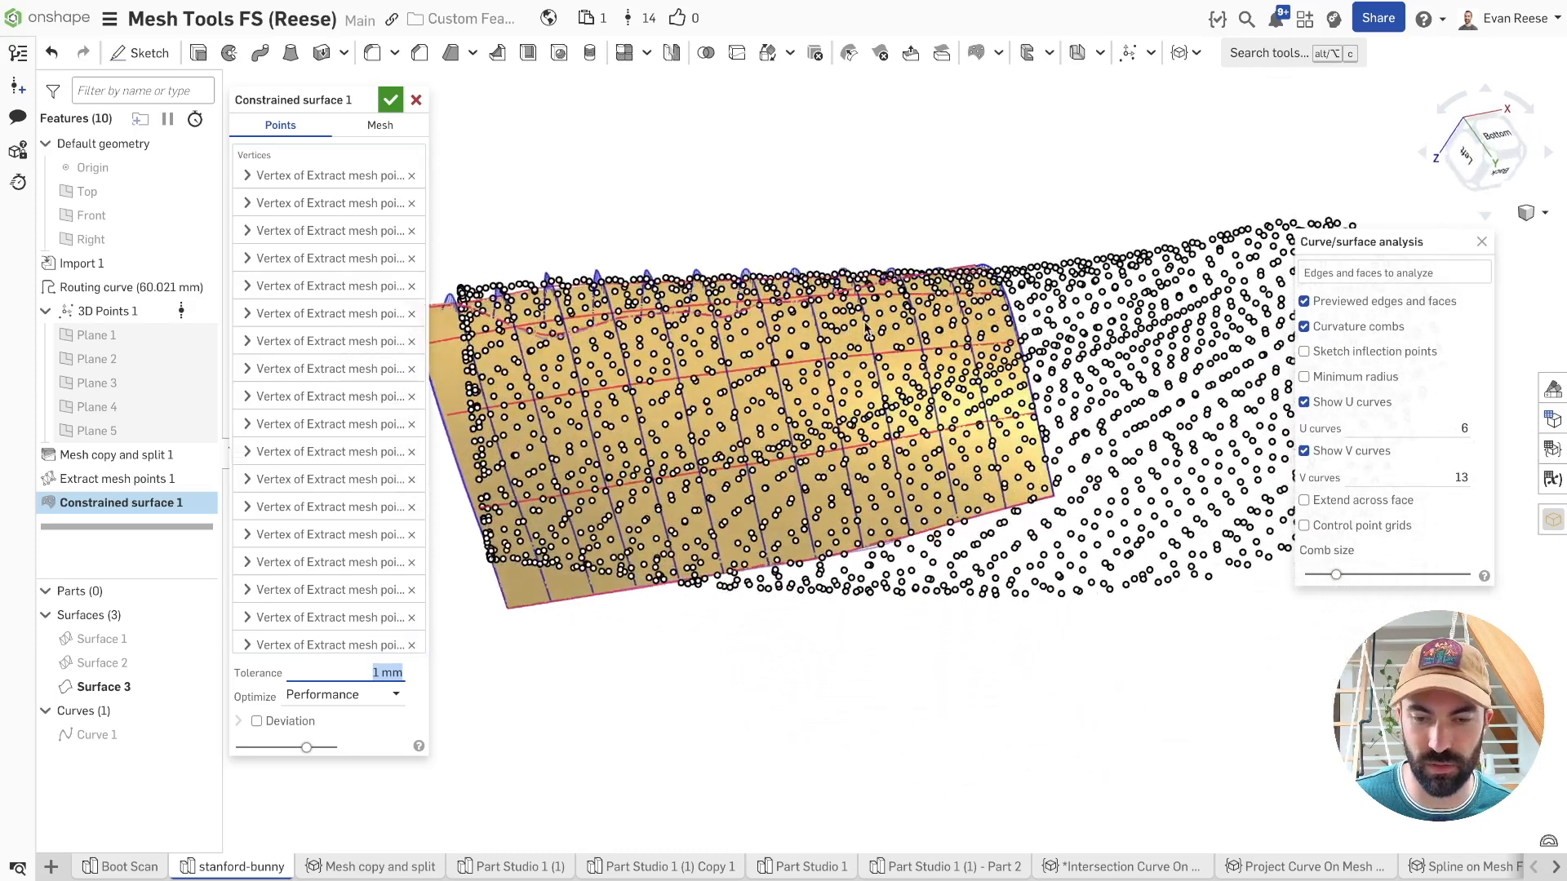
click(1478, 244)
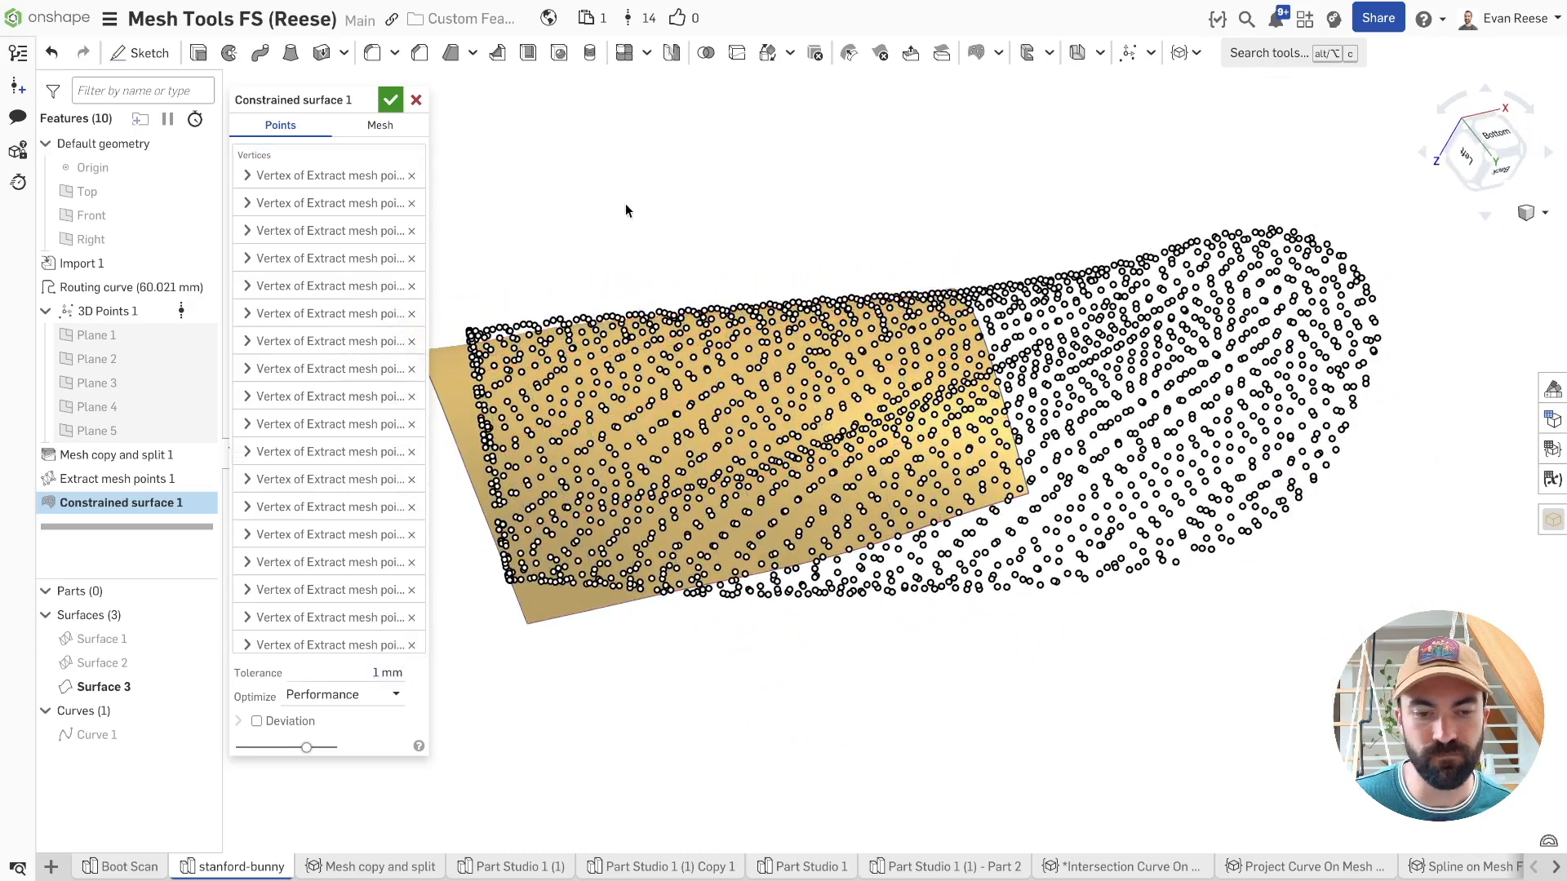
click(415, 99)
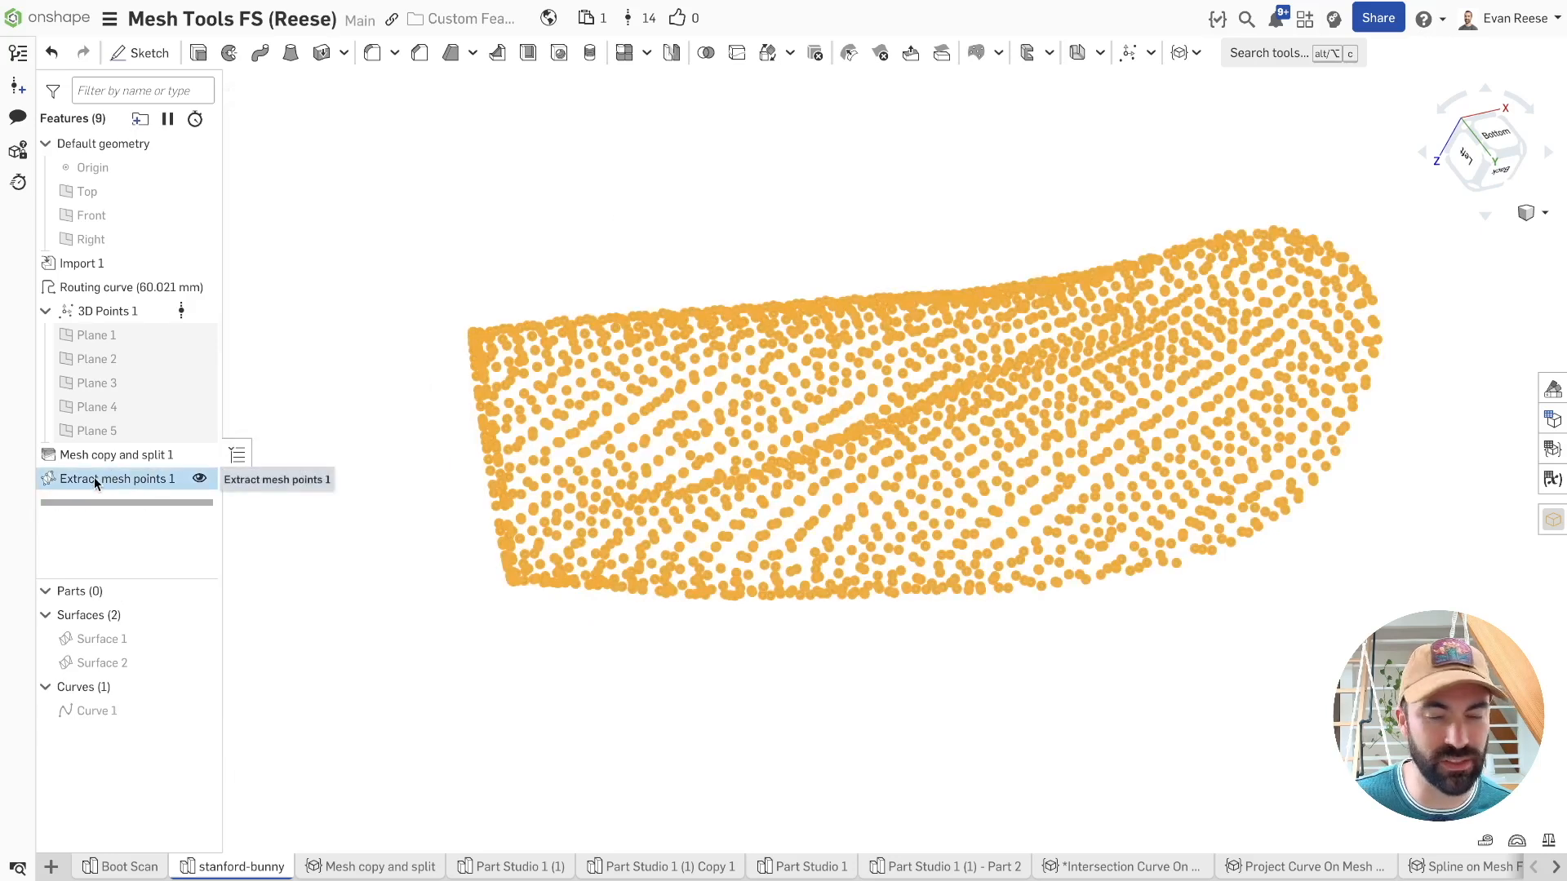
- Review the regeneration times of the features, especially Extract mesh points 1
click(196, 120)
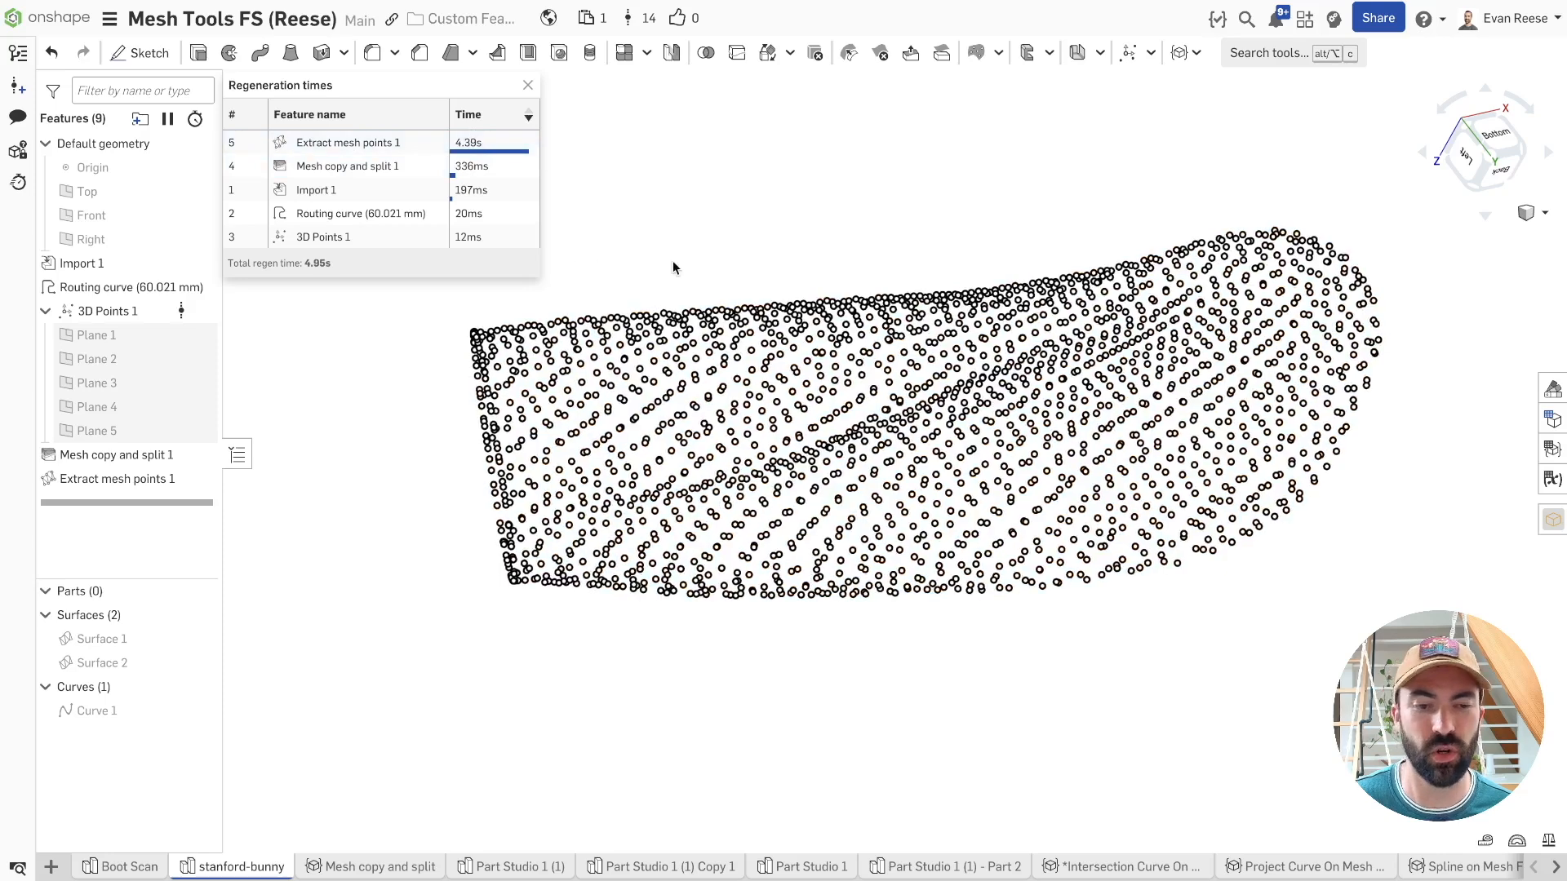
right_drag(773, 241, 783, 240)
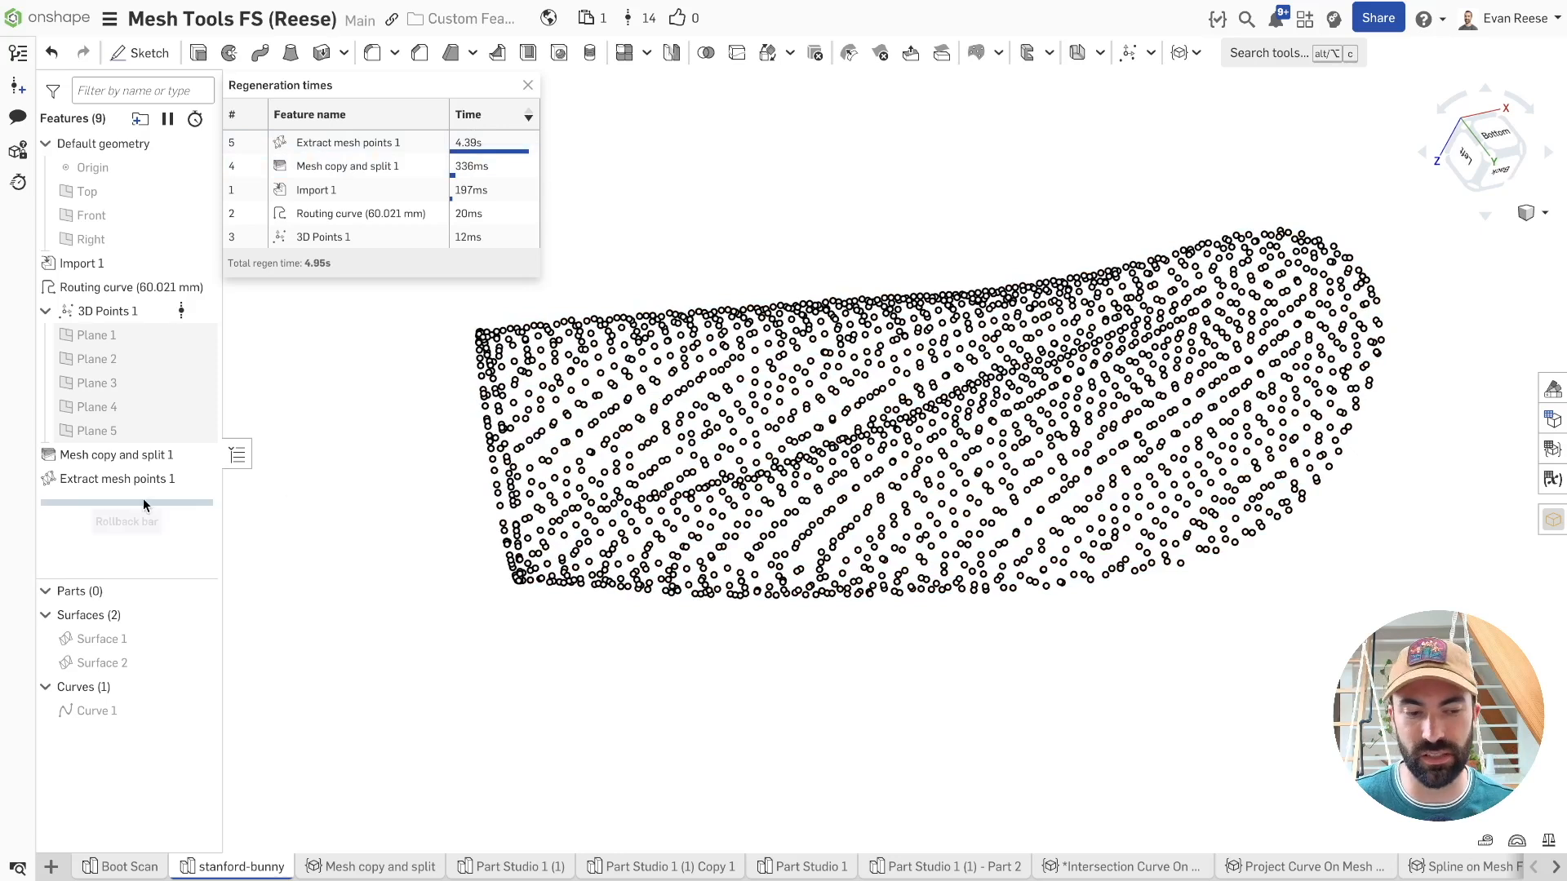
click(528, 87)
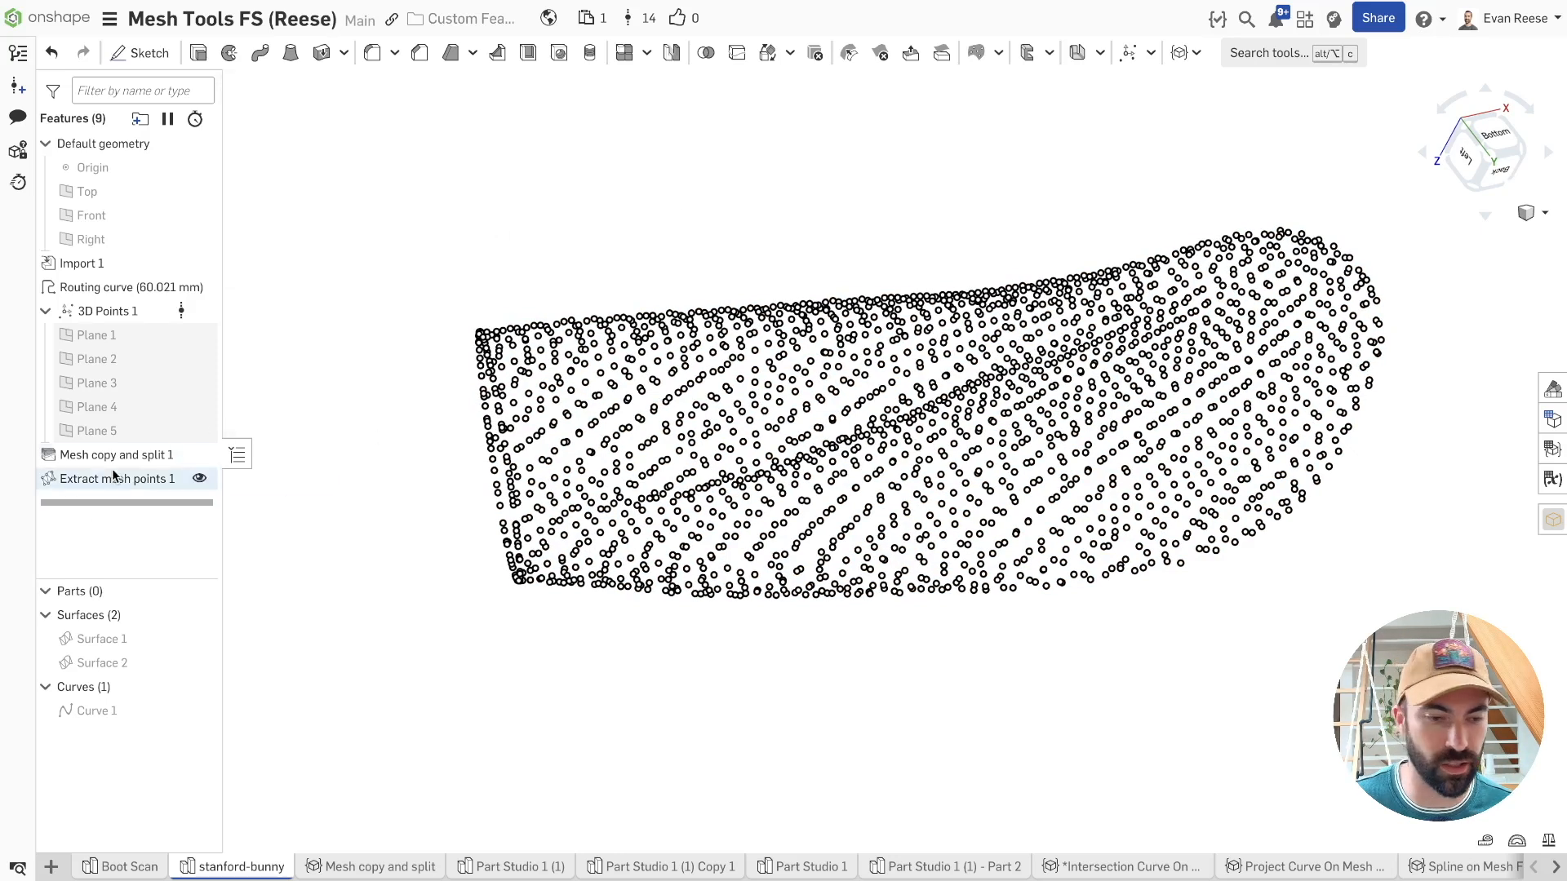
- Delete the Extract mesh points 1 feature and show Surface 2, the split ear mesh
click(75, 481)
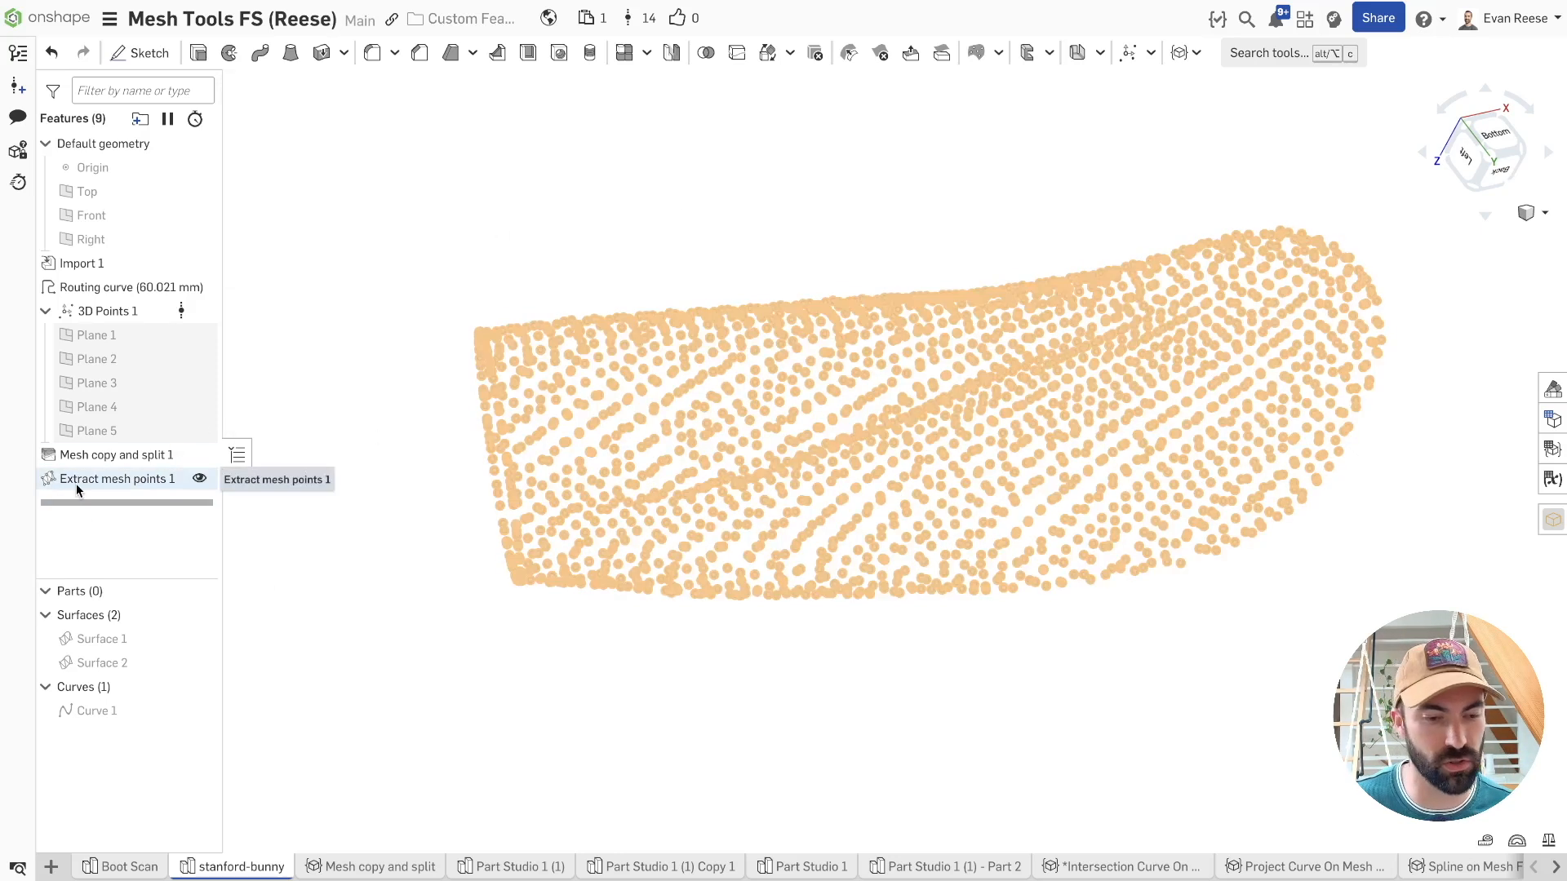
key(Delete)
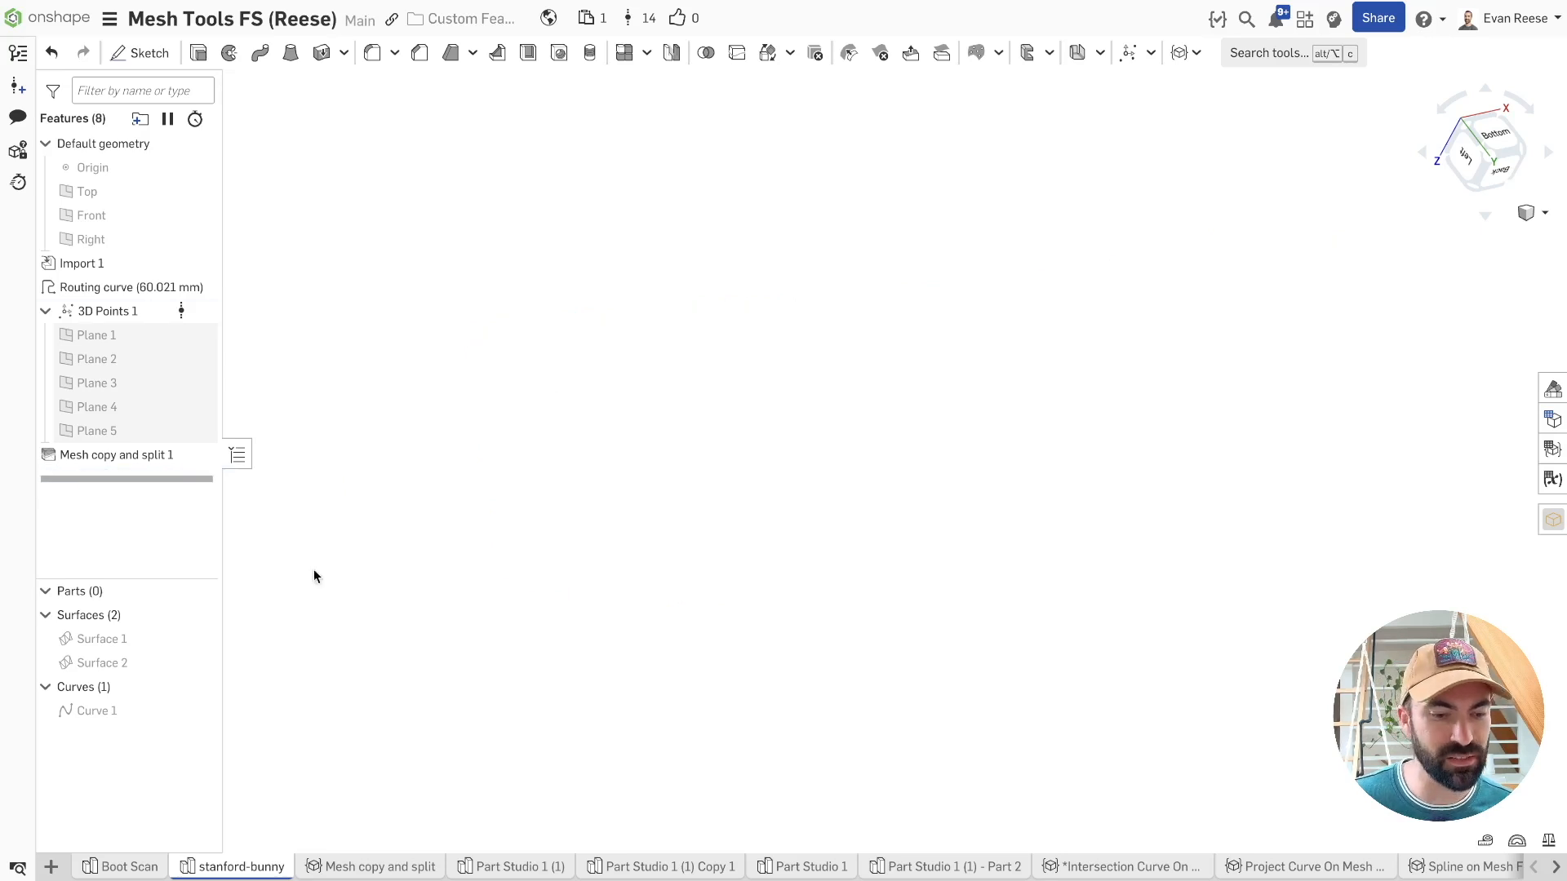
click(199, 639)
click(199, 639)
click(199, 663)
click(769, 522)
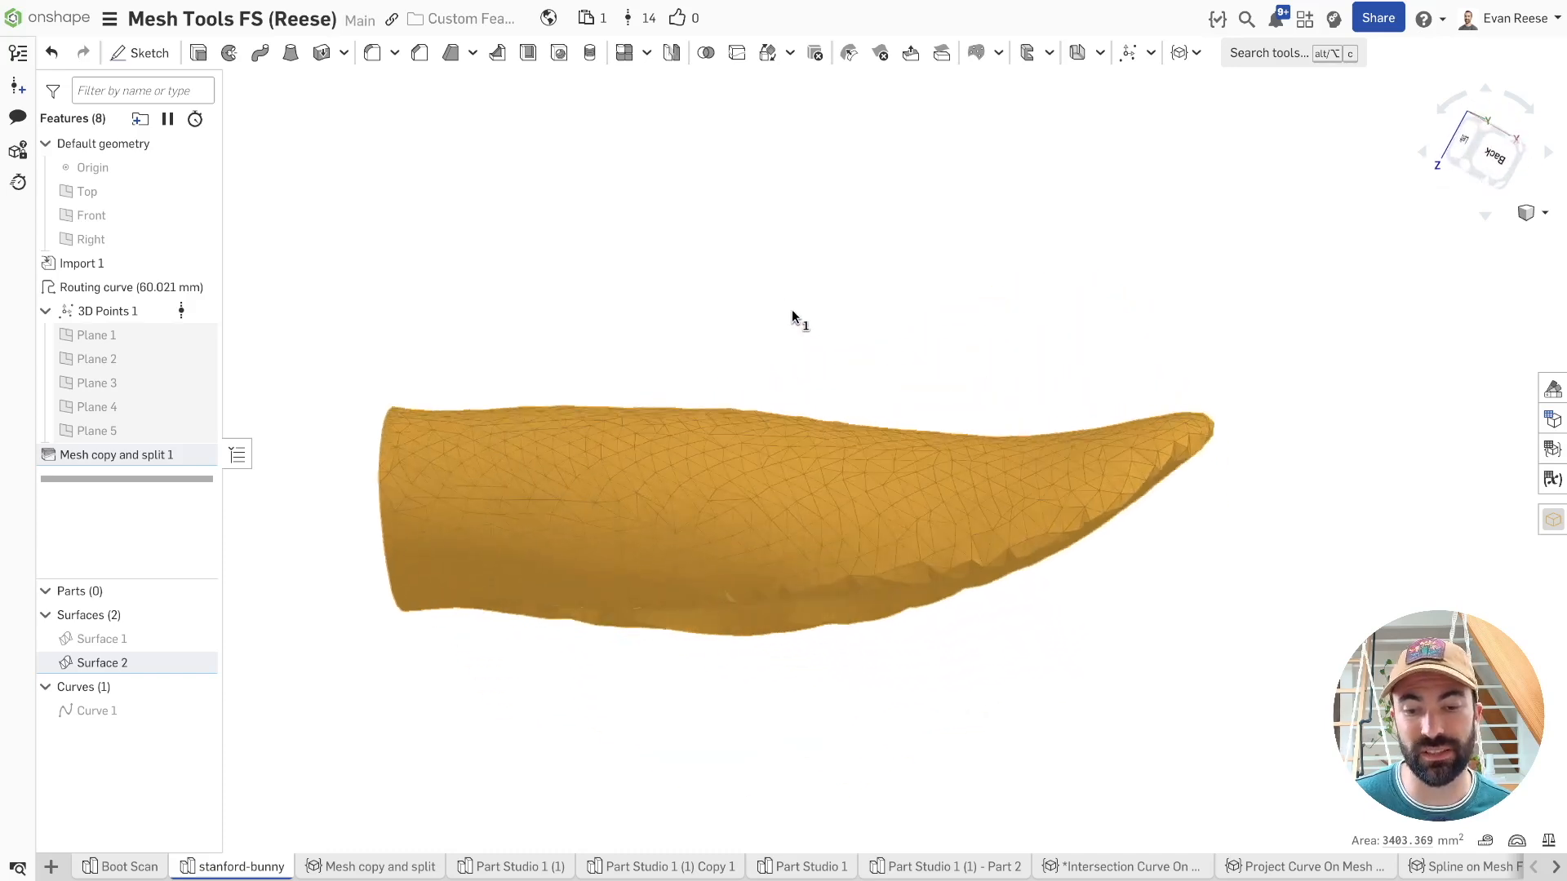
click(938, 320)
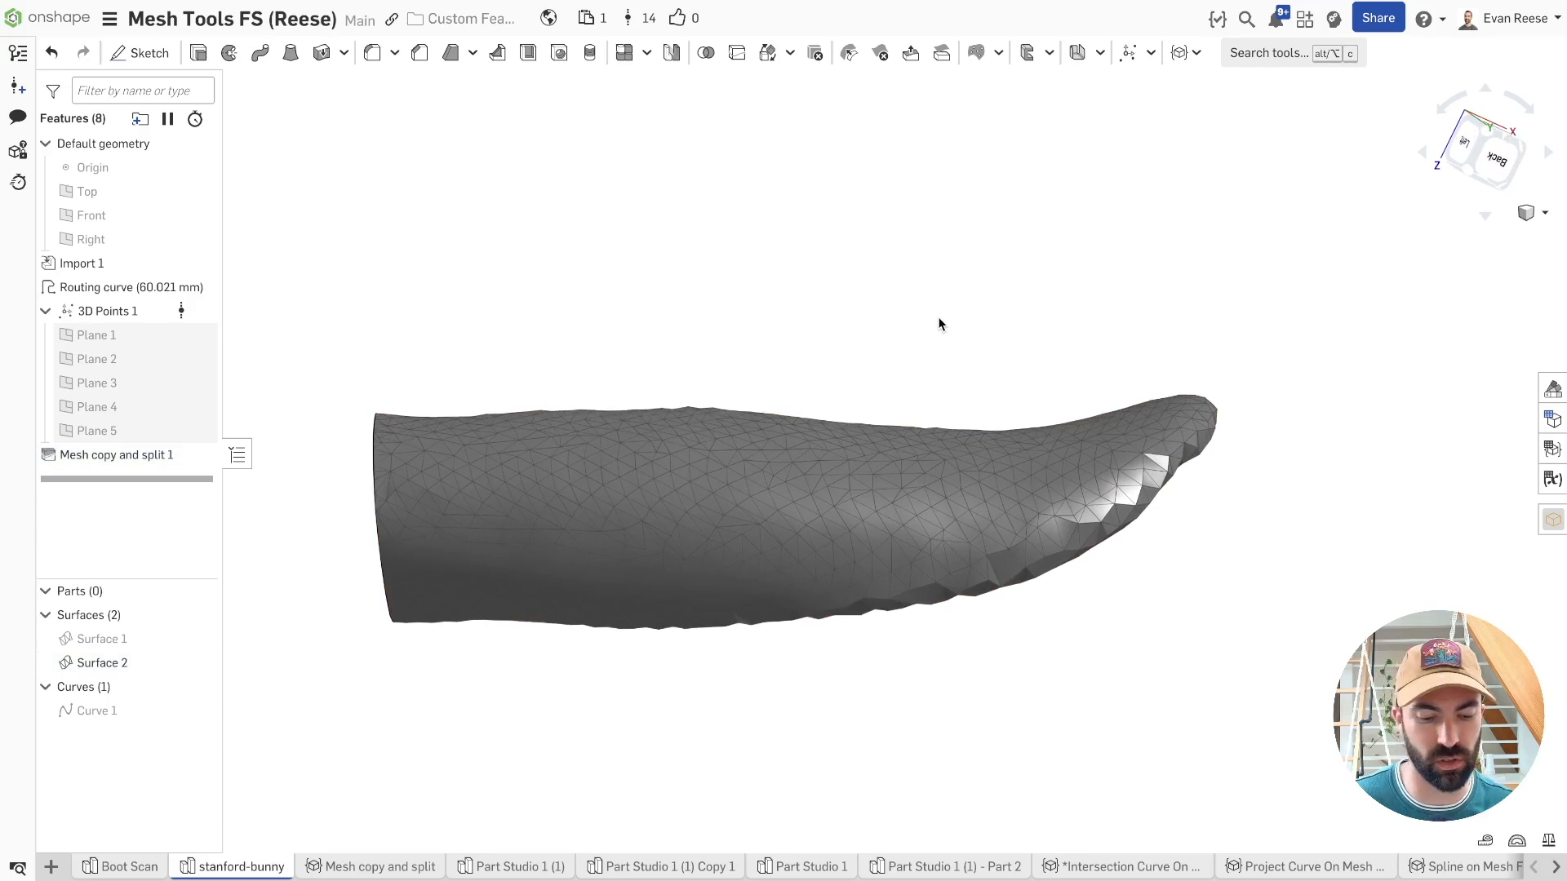
- Start a Spline on mesh feature and place its first three points from the ear's base opening up one side
key(alt+c)
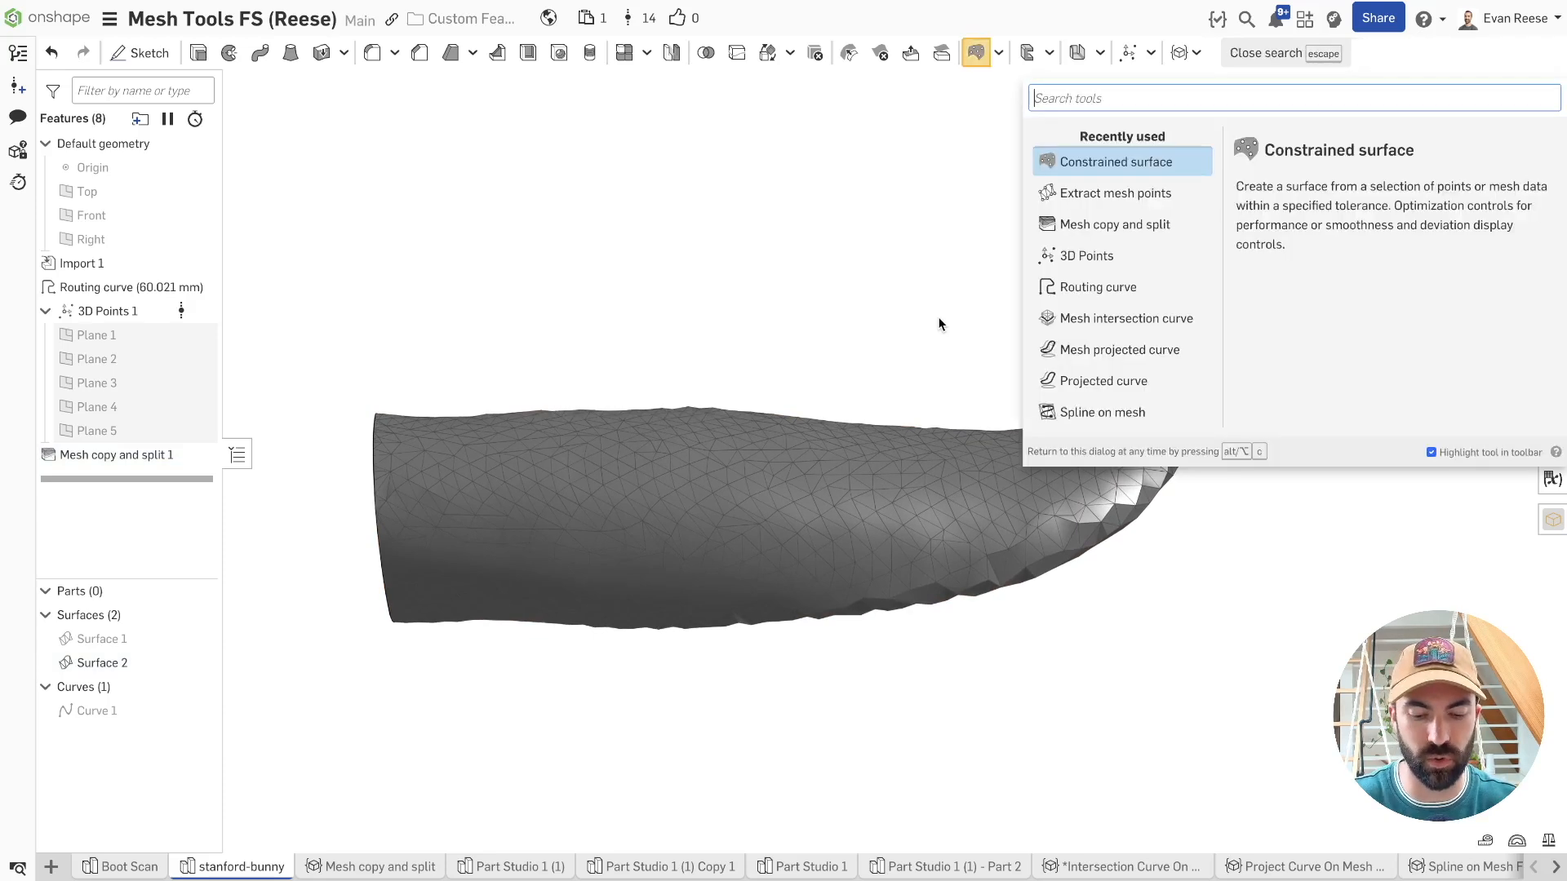
text(spline)
key(Return)
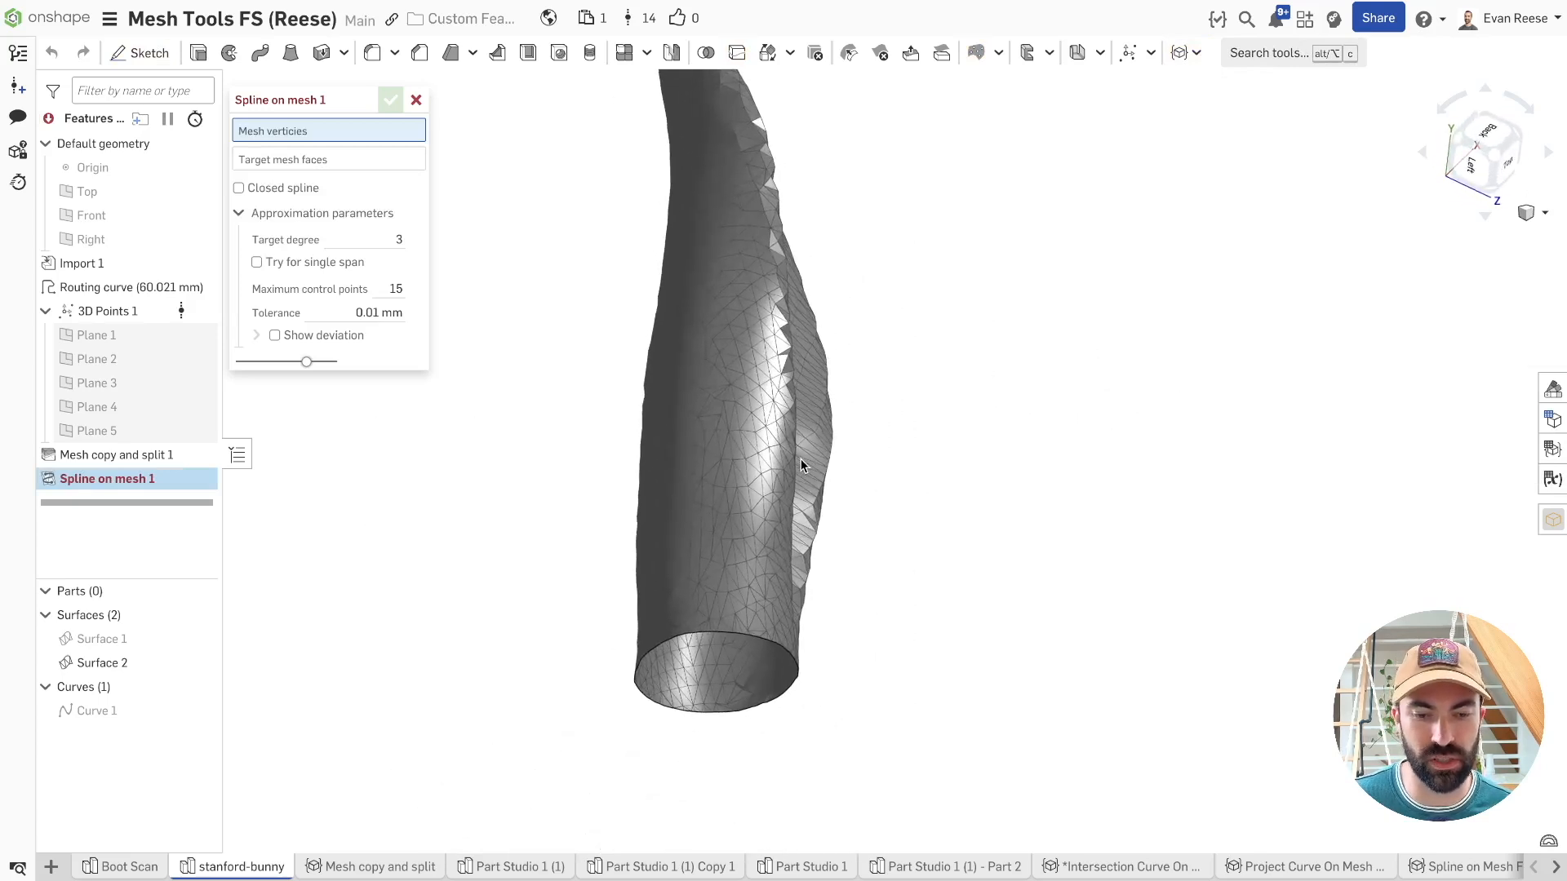
click(704, 665)
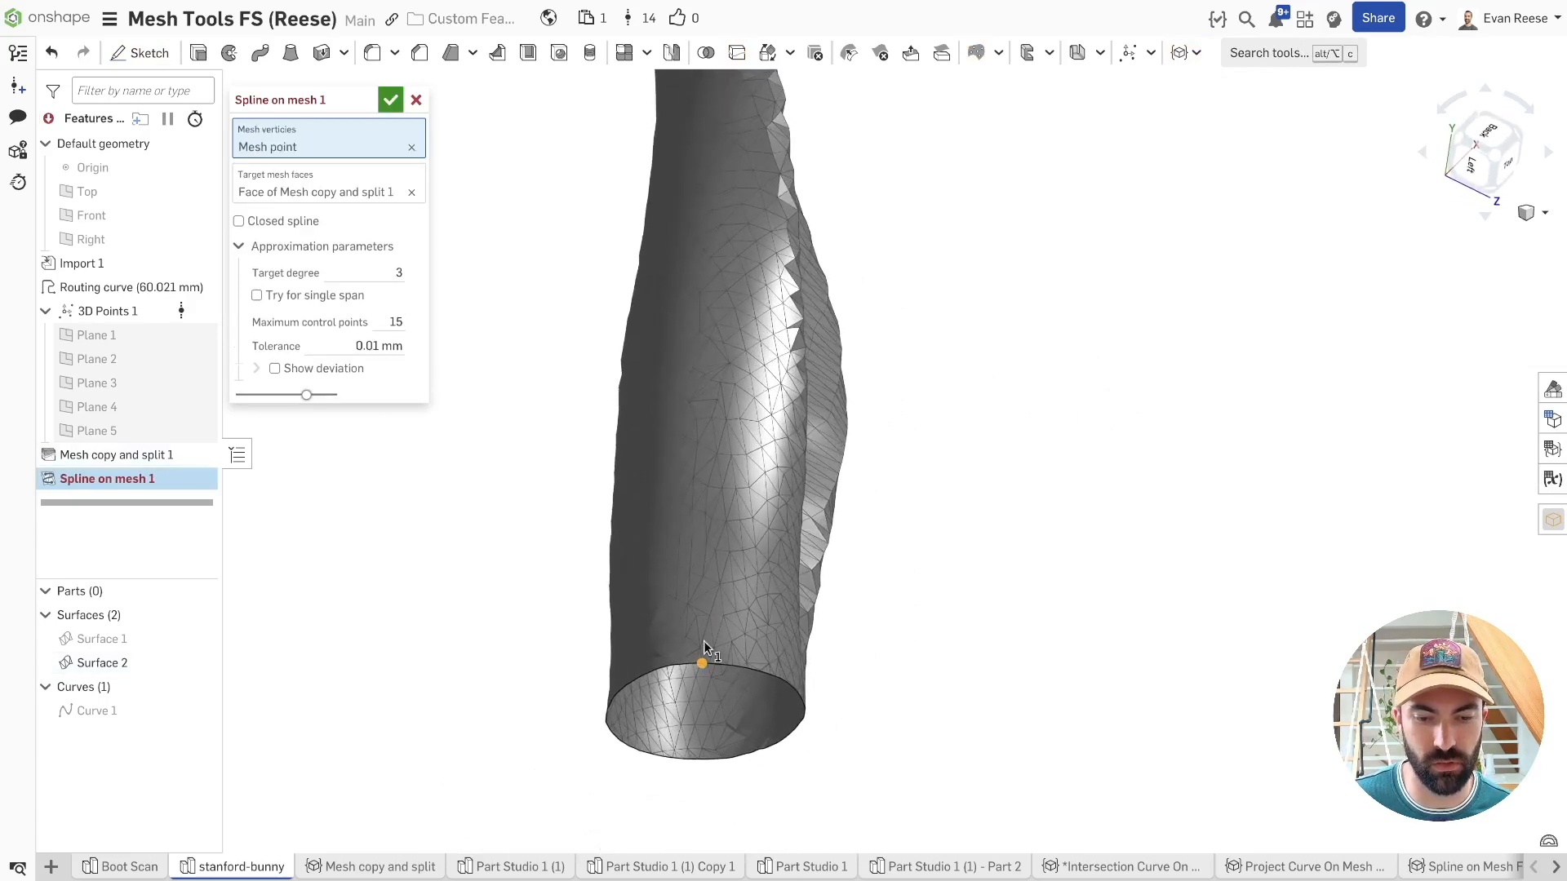
click(738, 378)
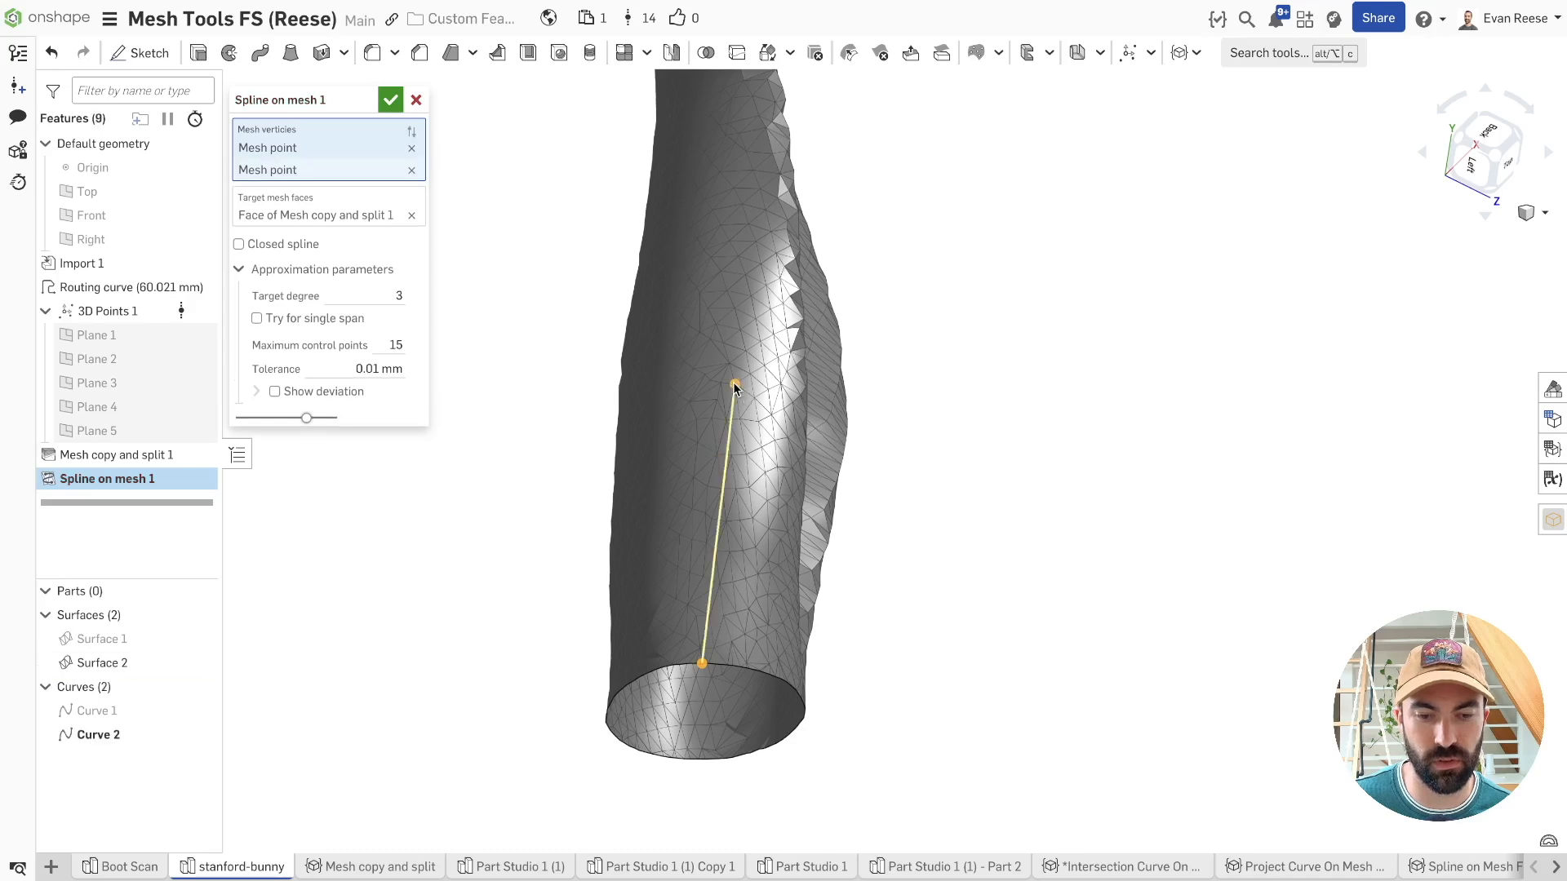
click(766, 380)
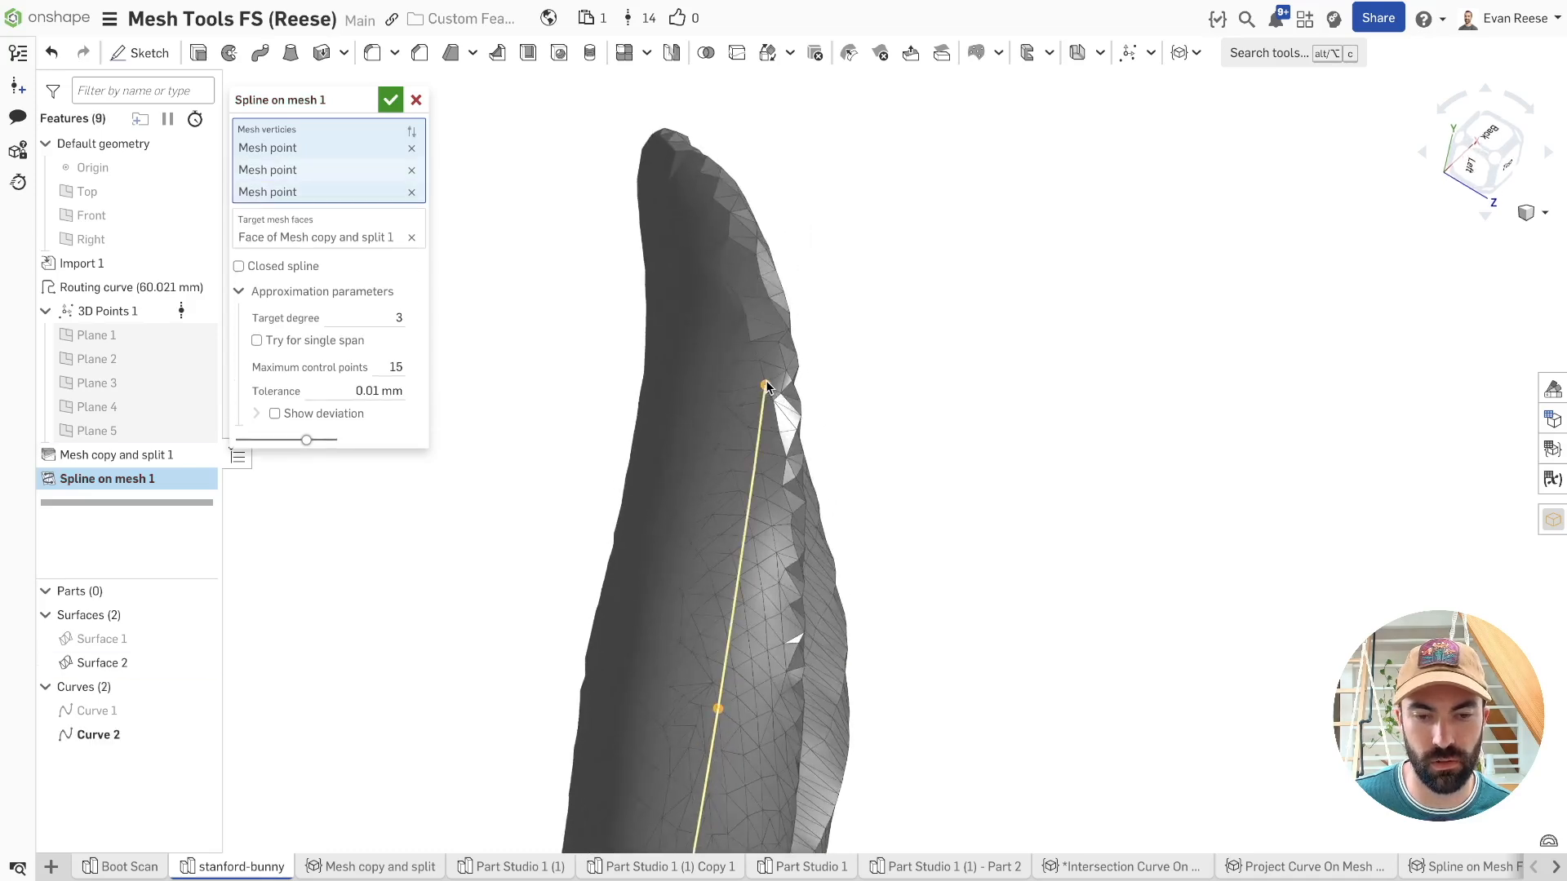
- Add five more spline points around the ear's tip and onto the opposite rim of the mesh
click(775, 369)
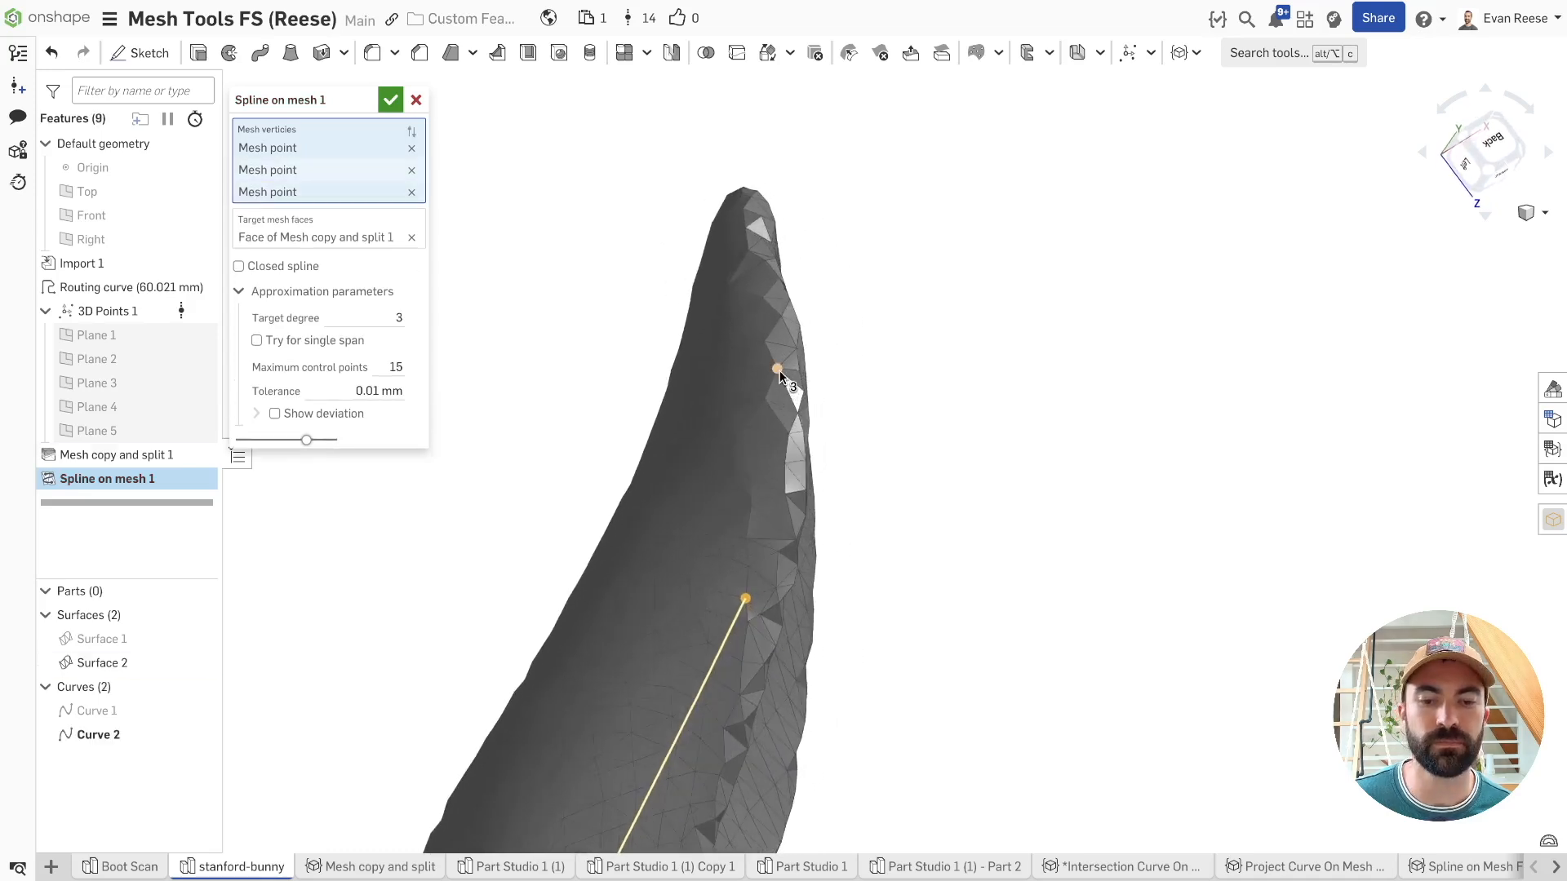
right_drag(785, 377, 976, 389)
click(804, 363)
click(810, 295)
click(778, 310)
click(865, 359)
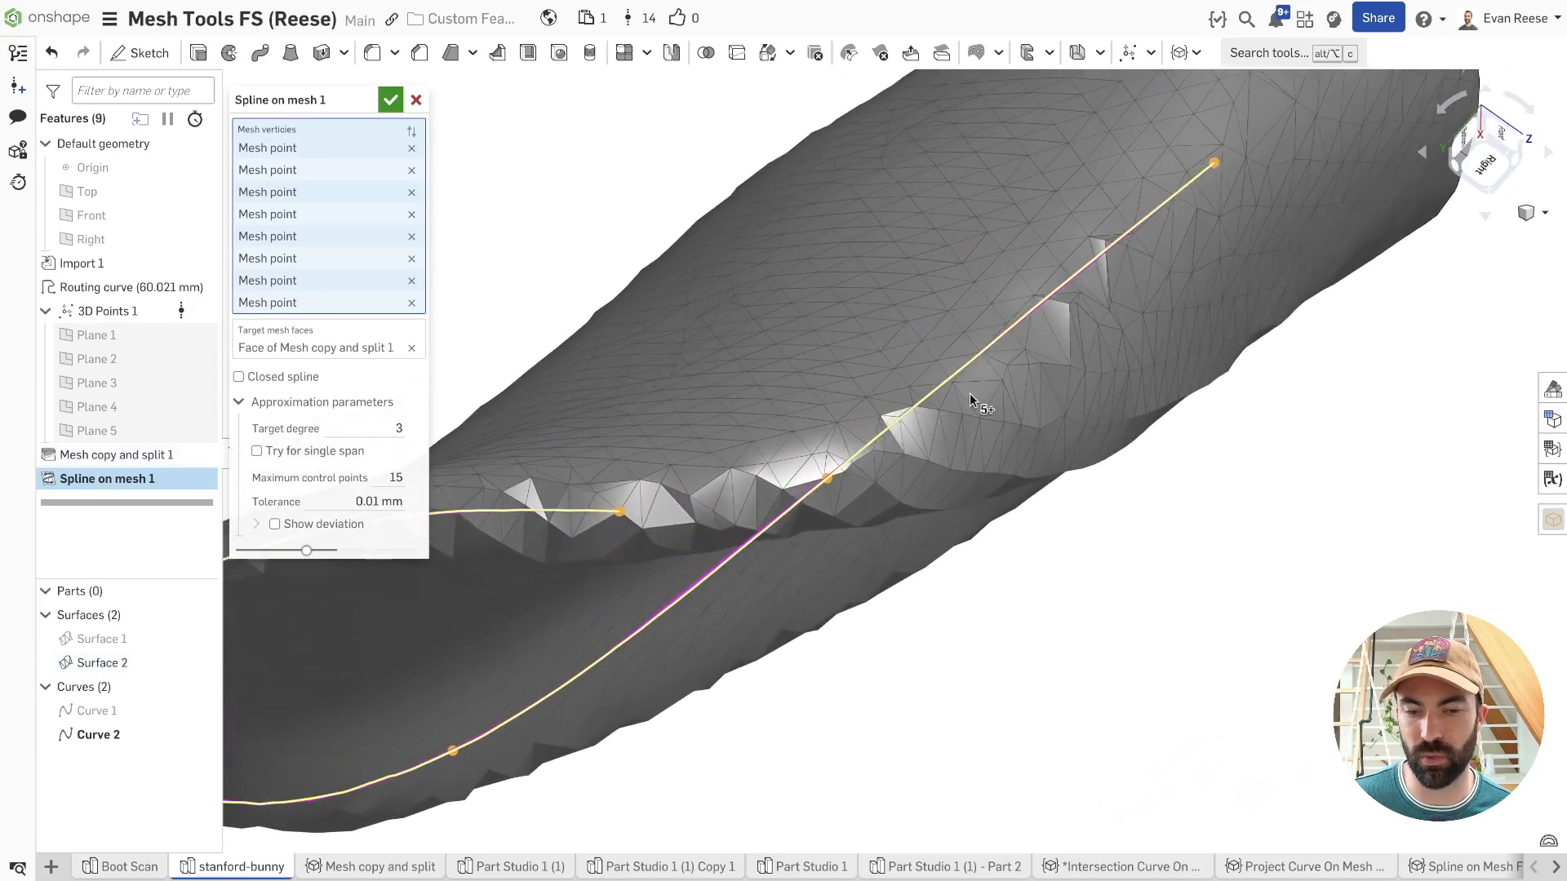
- Continue the spline with three more points down the opposite side, ending on the edge of the base opening
click(943, 414)
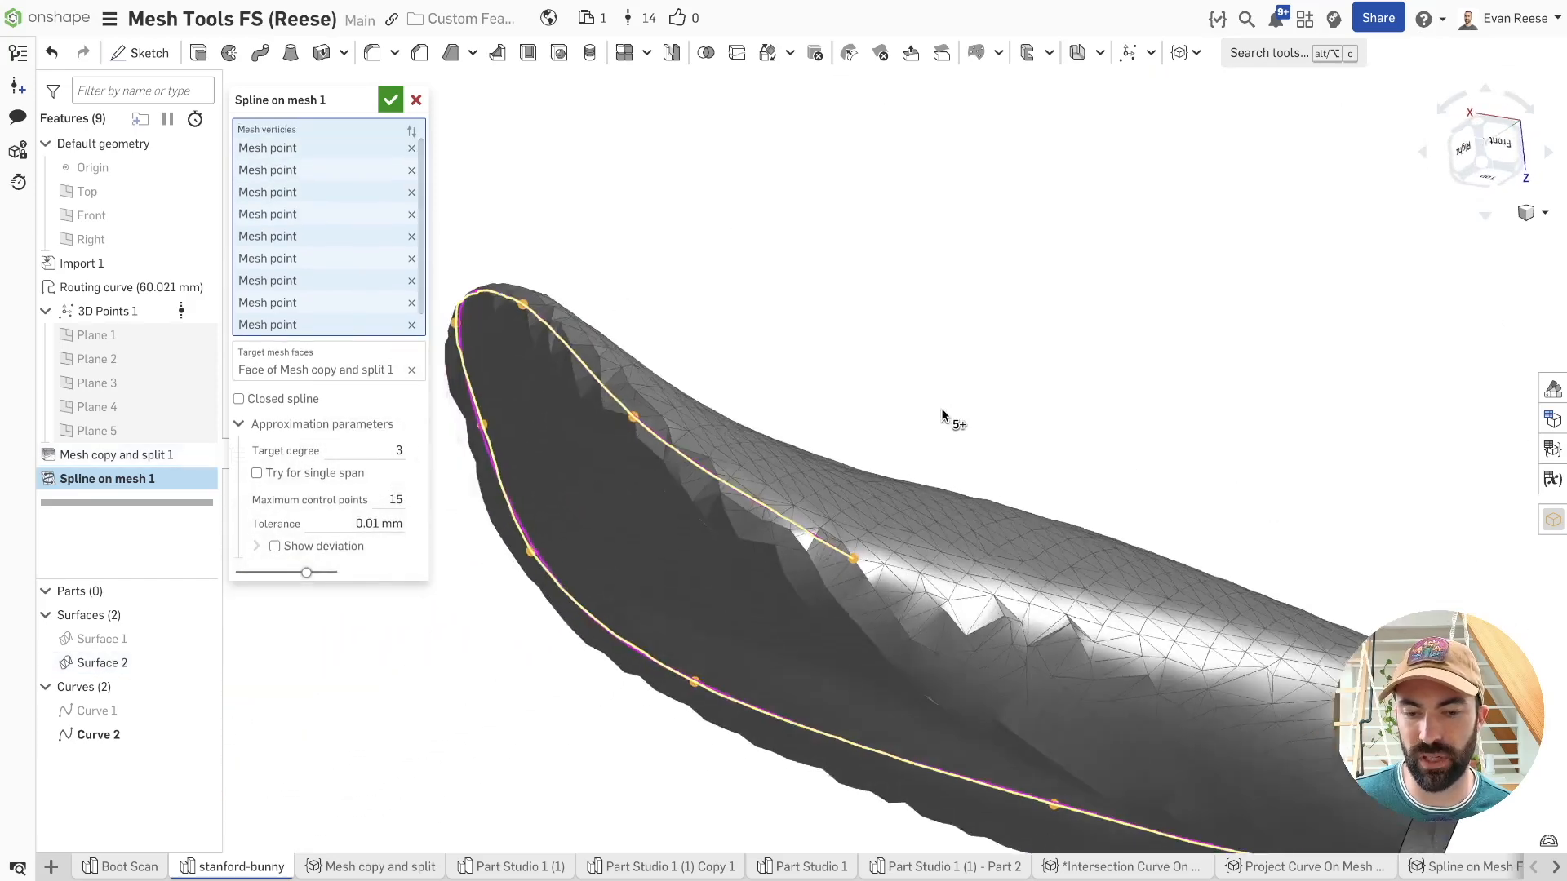
right_drag(943, 415, 724, 462)
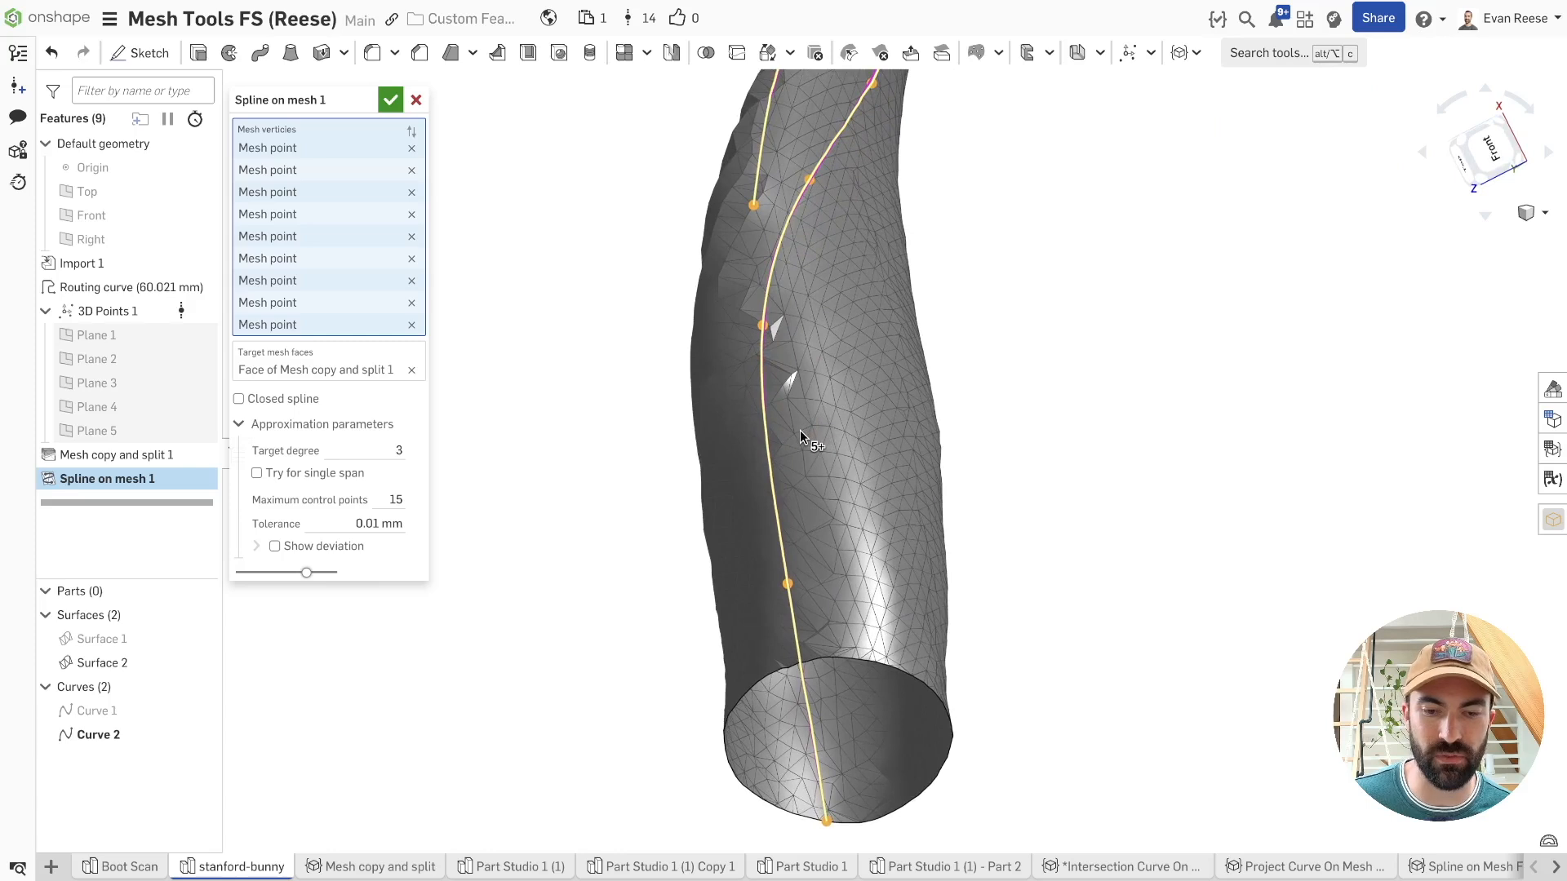
click(796, 433)
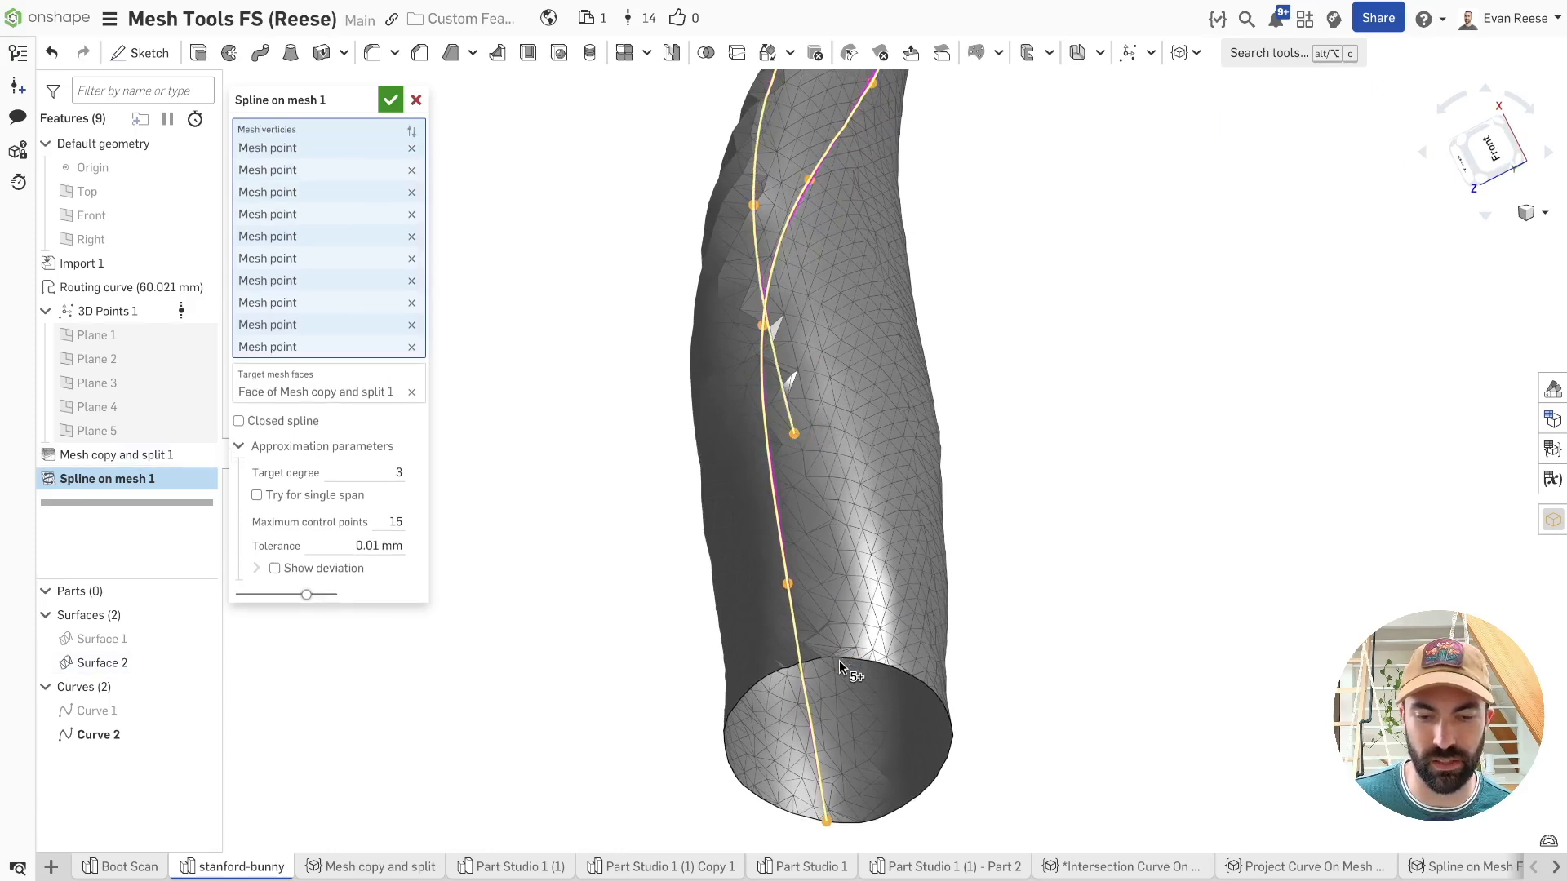
scroll(840, 660, down, 3)
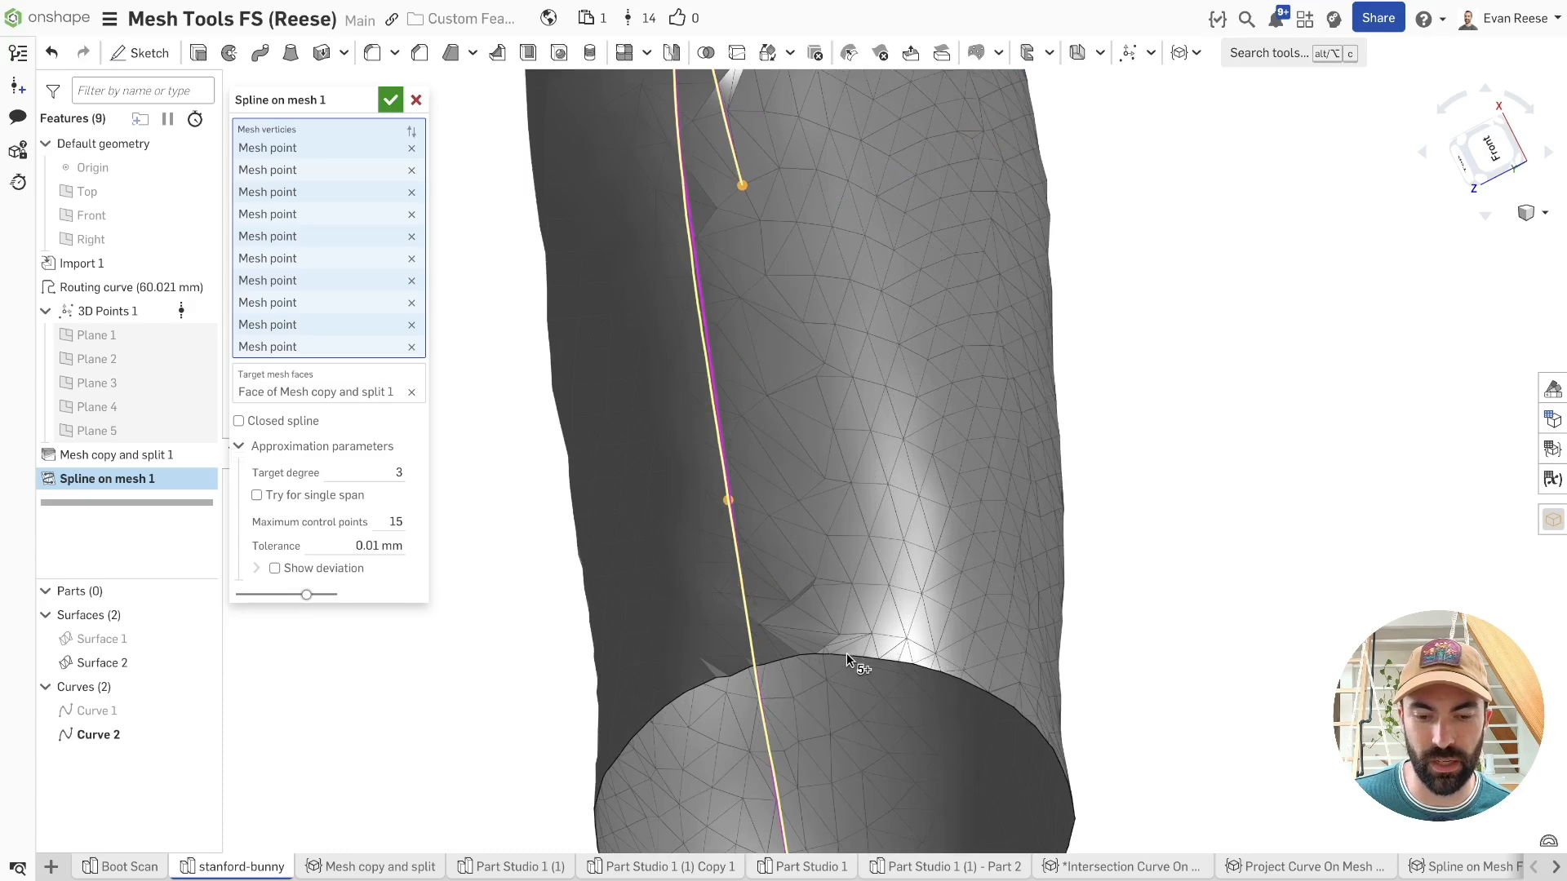
click(829, 652)
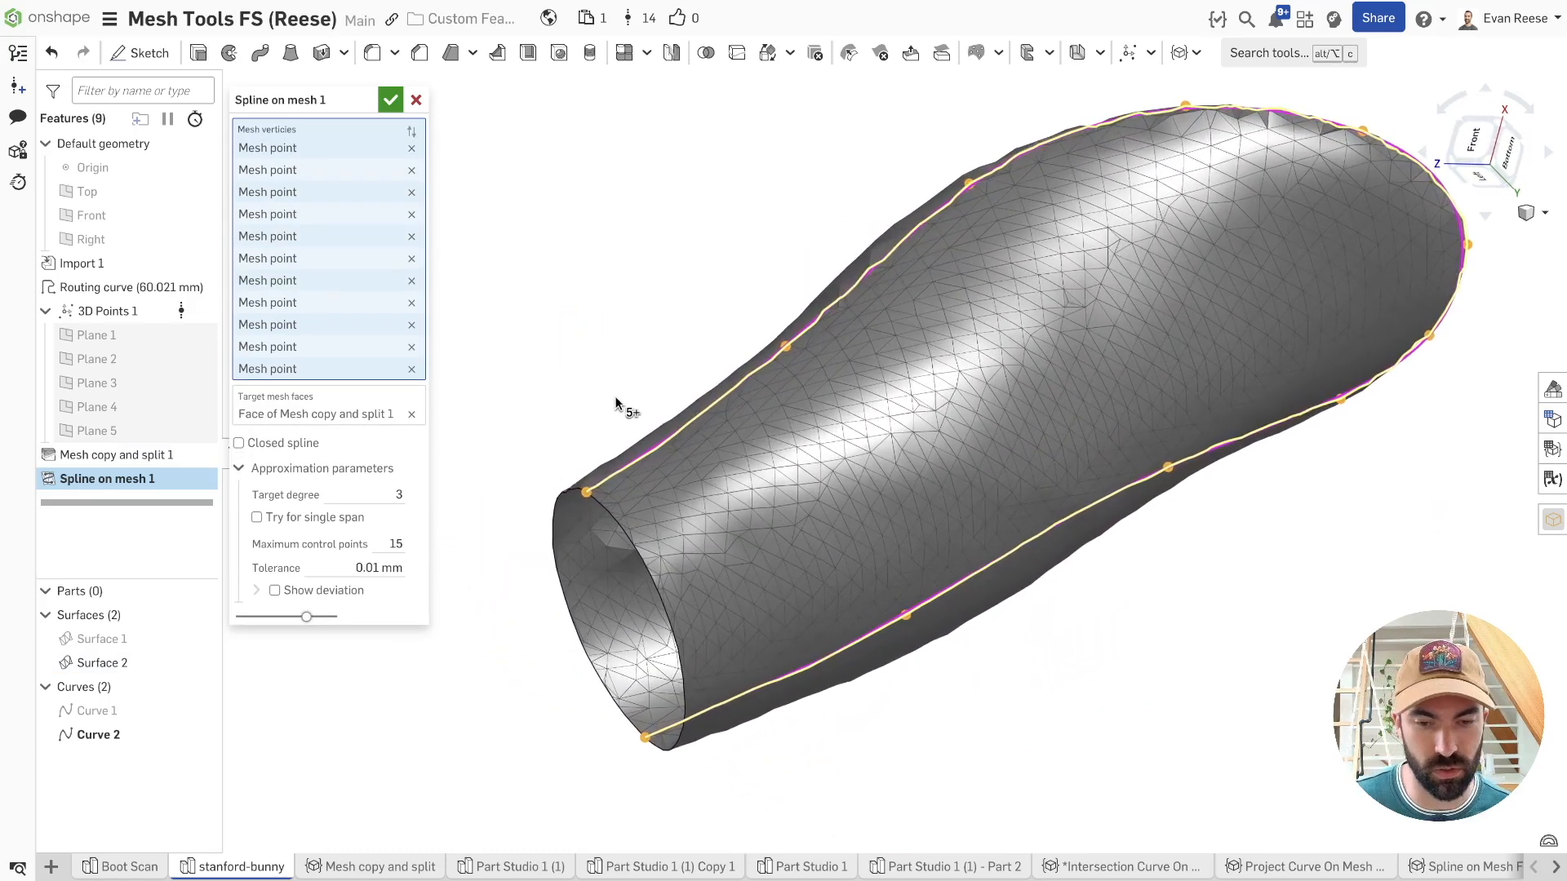
- Inspect the spline's fit along the ear mesh and display curvature combs on its preview
scroll(780, 248, up, 8)
scroll(780, 248, down, 5)
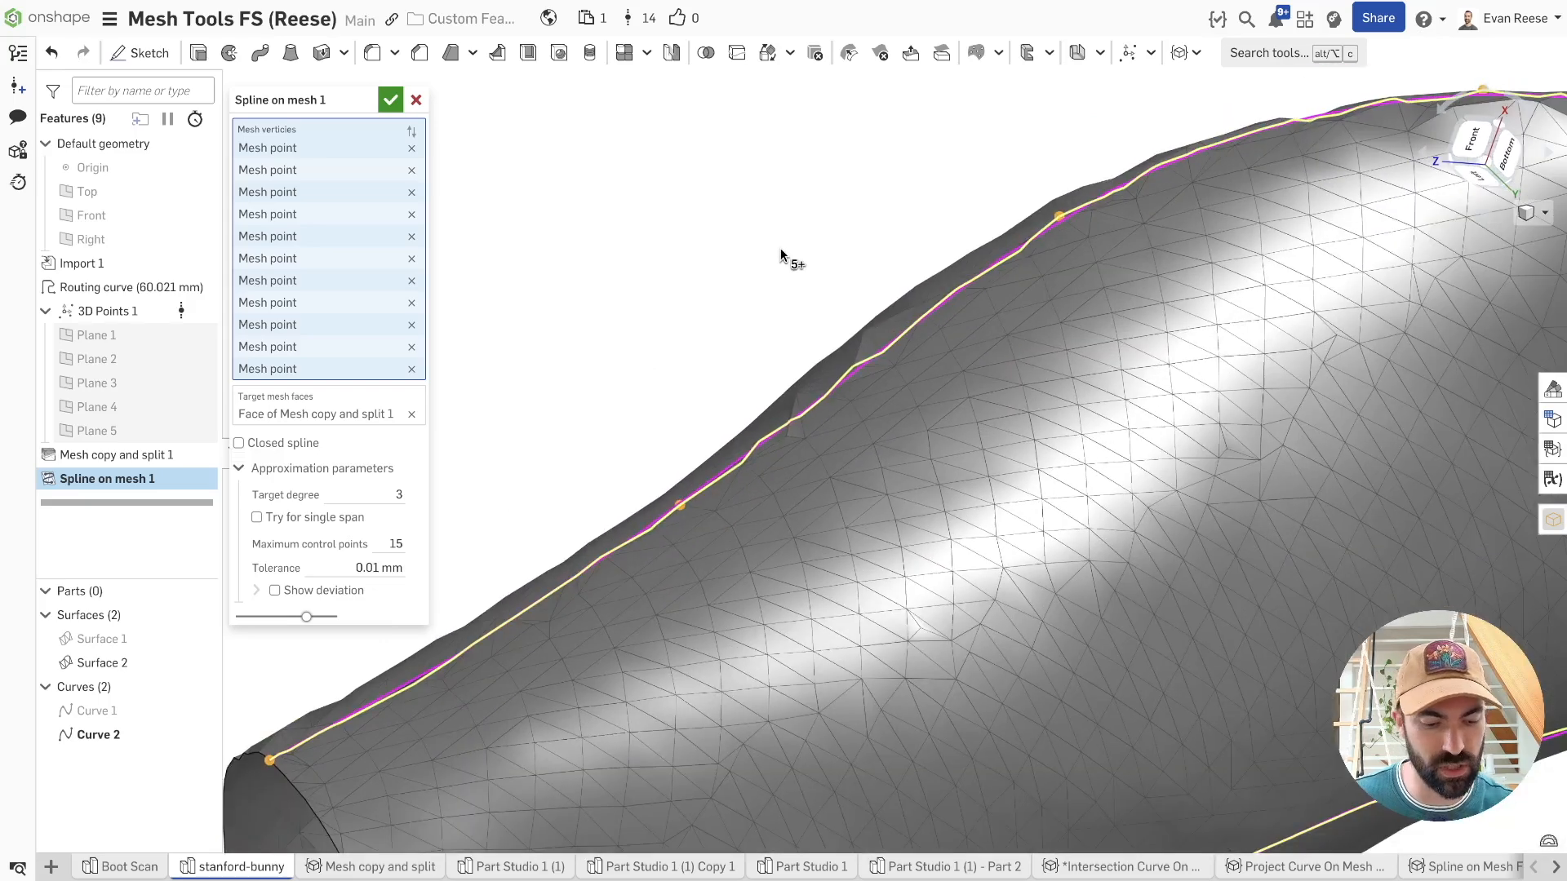
key(shift+c)
click(682, 274)
scroll(684, 272, down, 5)
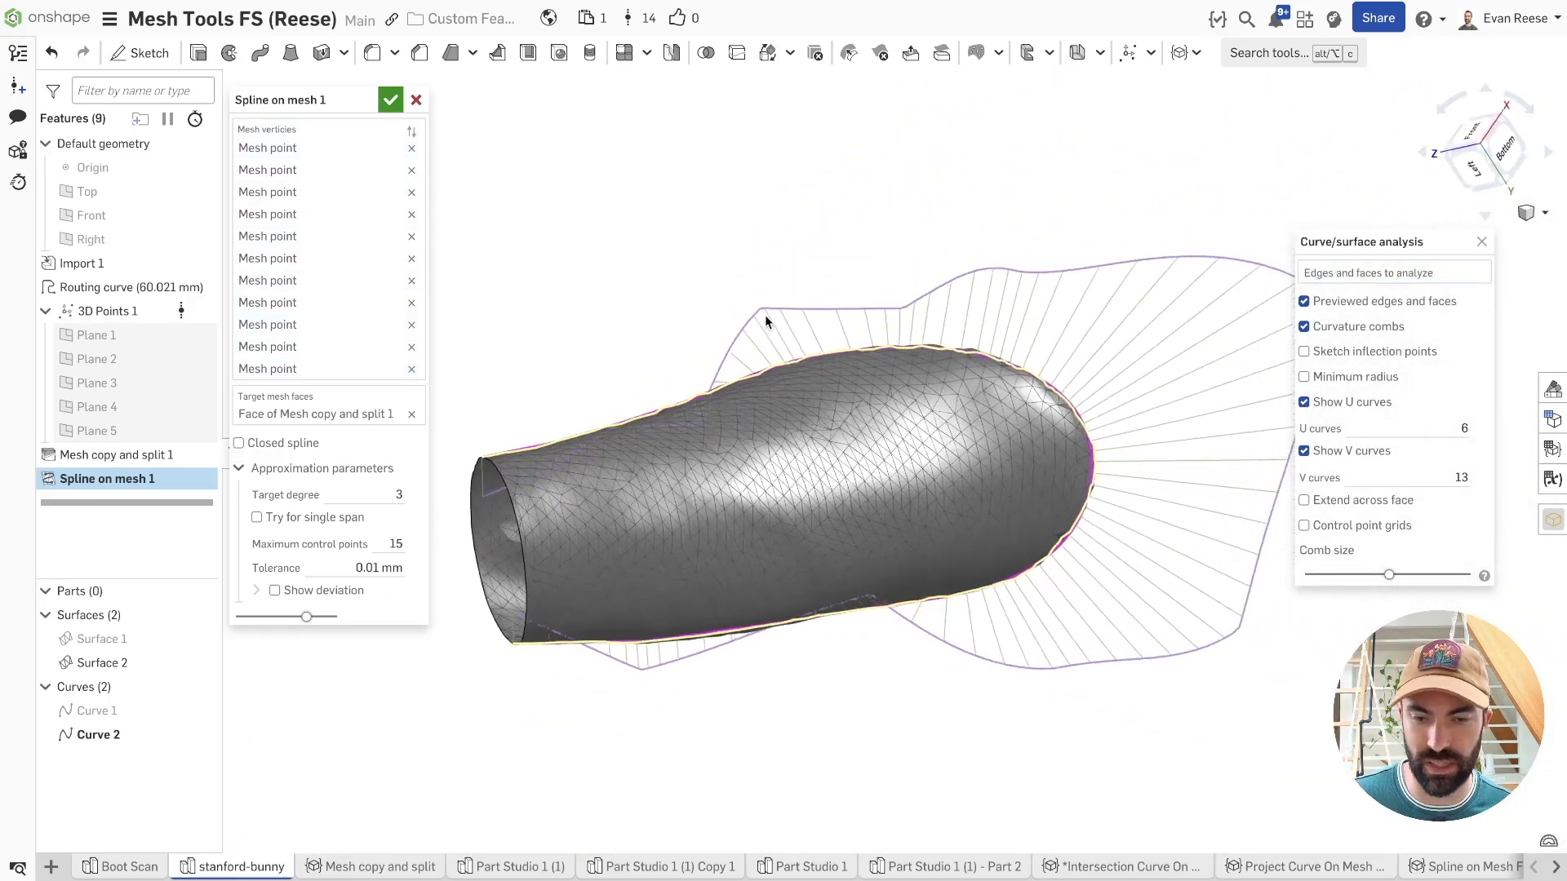
- Hide Surface 2 and set the spline's target degree to 5
click(204, 665)
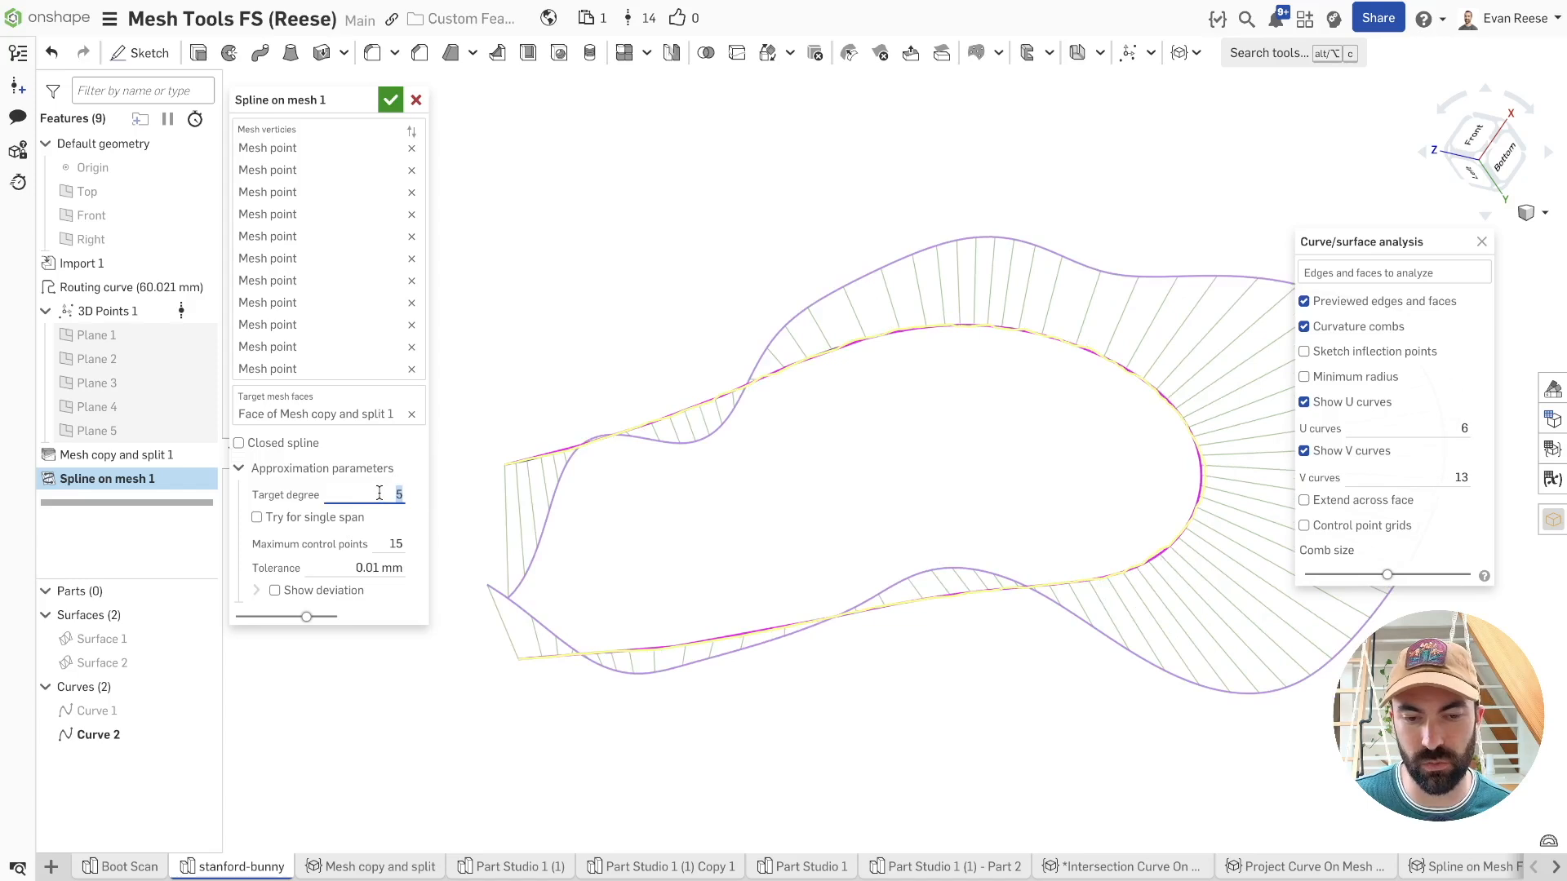
right_drag(525, 527, 797, 500)
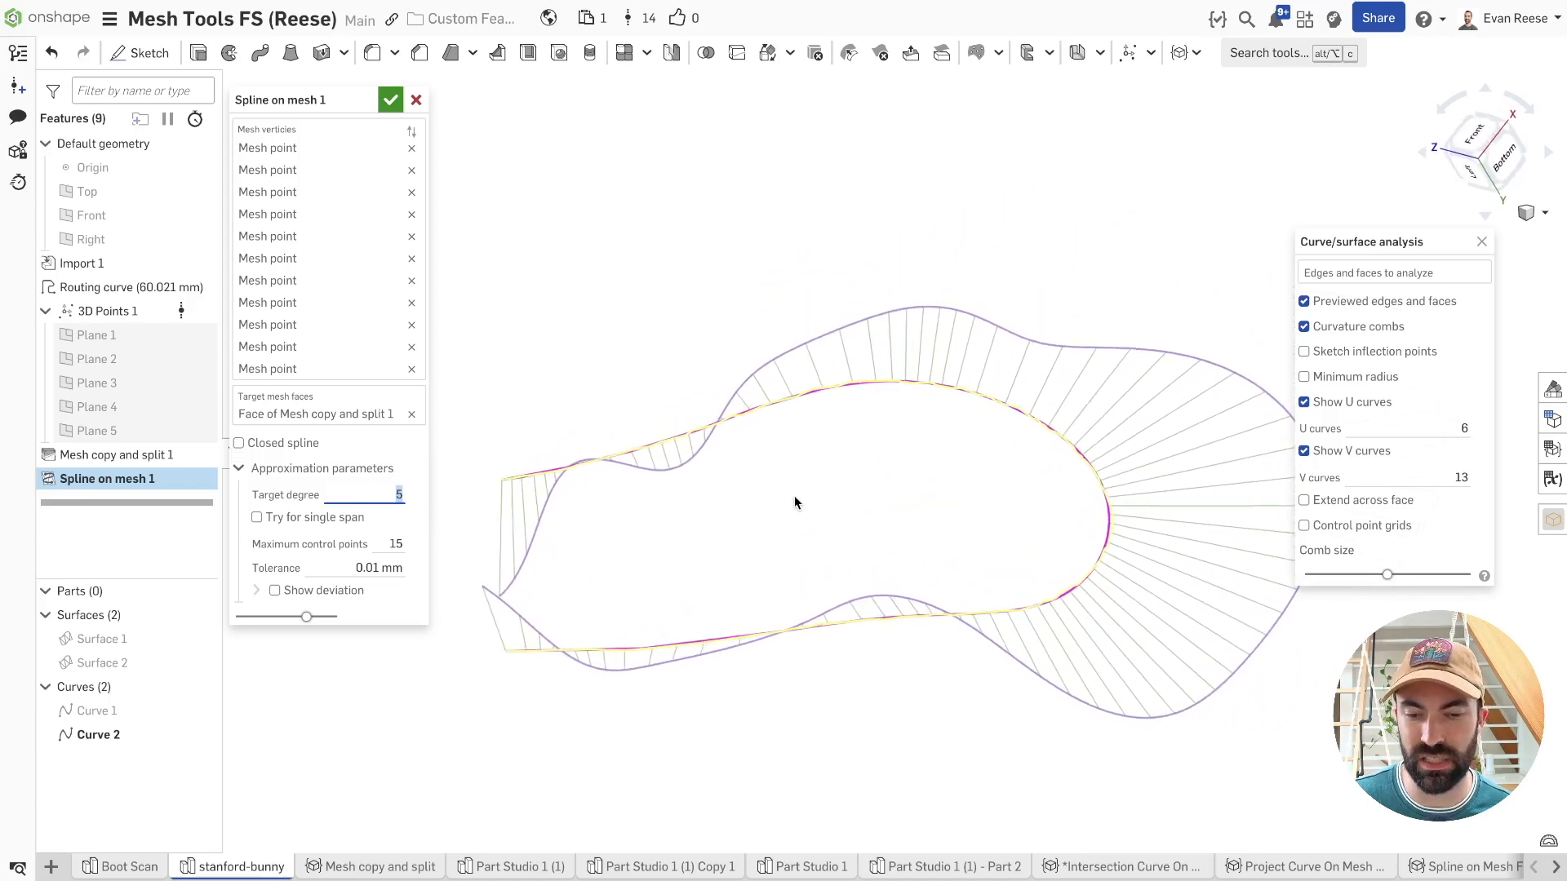
right_drag(803, 617, 782, 419)
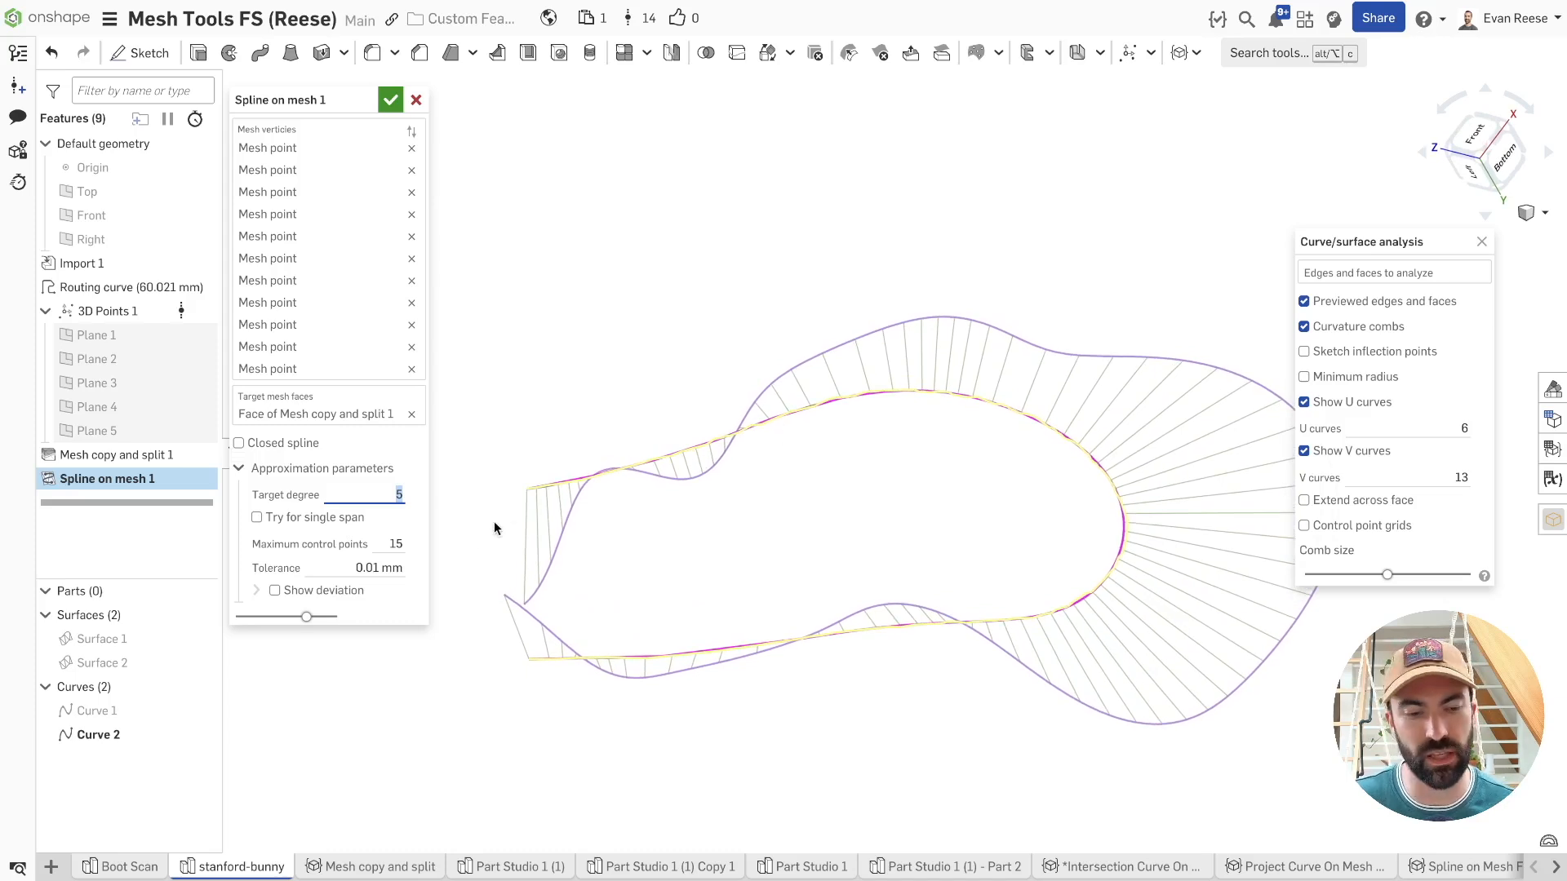
- Compare the spline's curvature at maximum control point counts between 11 and 15, and set the maximum to 14
click(387, 544)
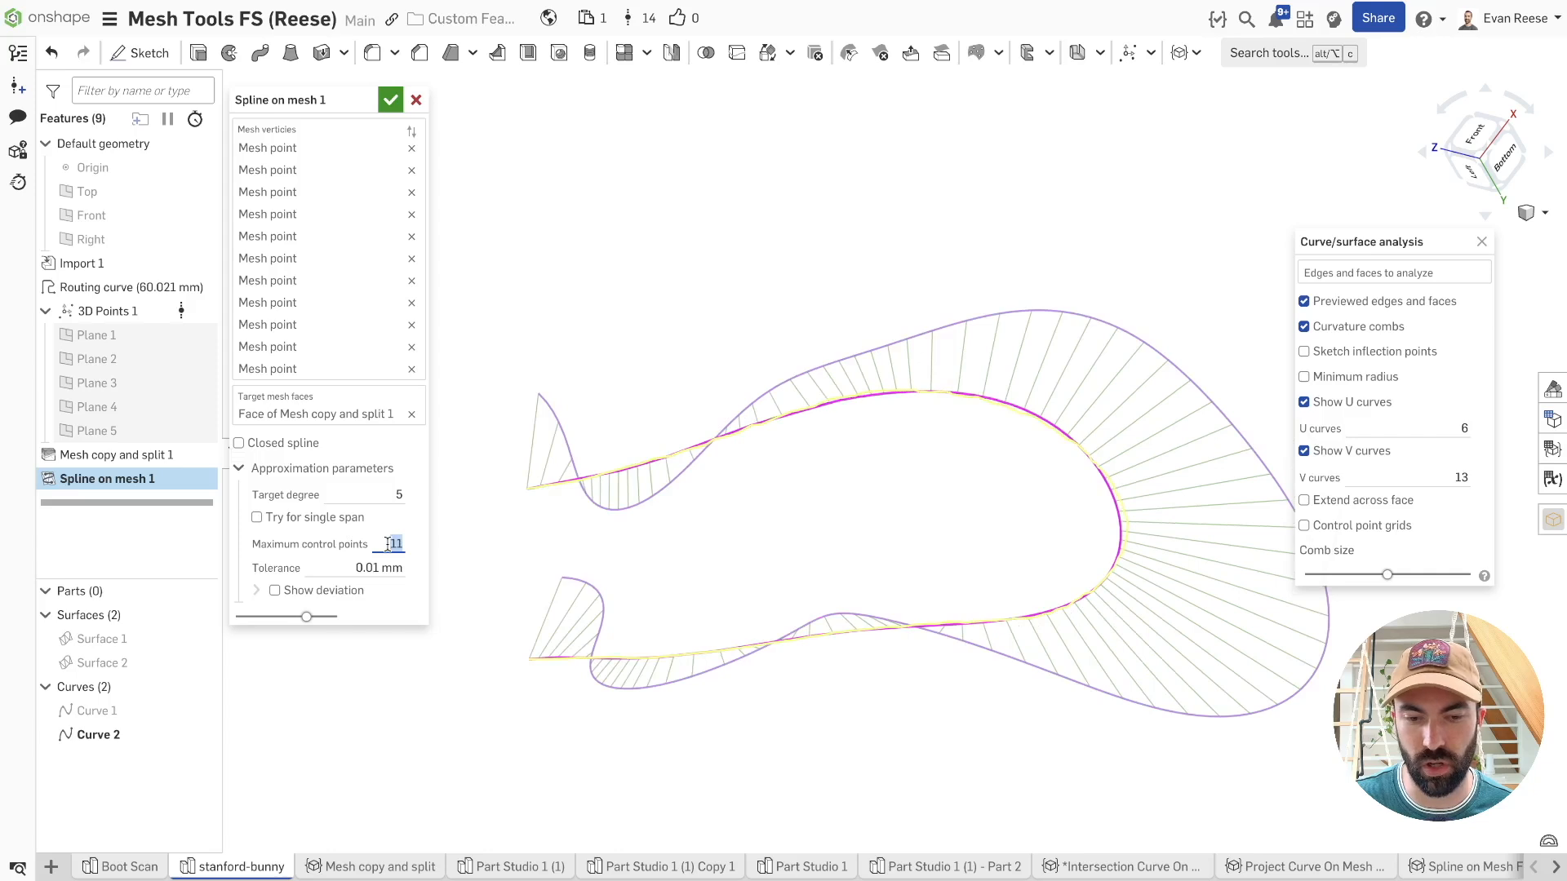
key(Up)
key(Up)
key(Up)
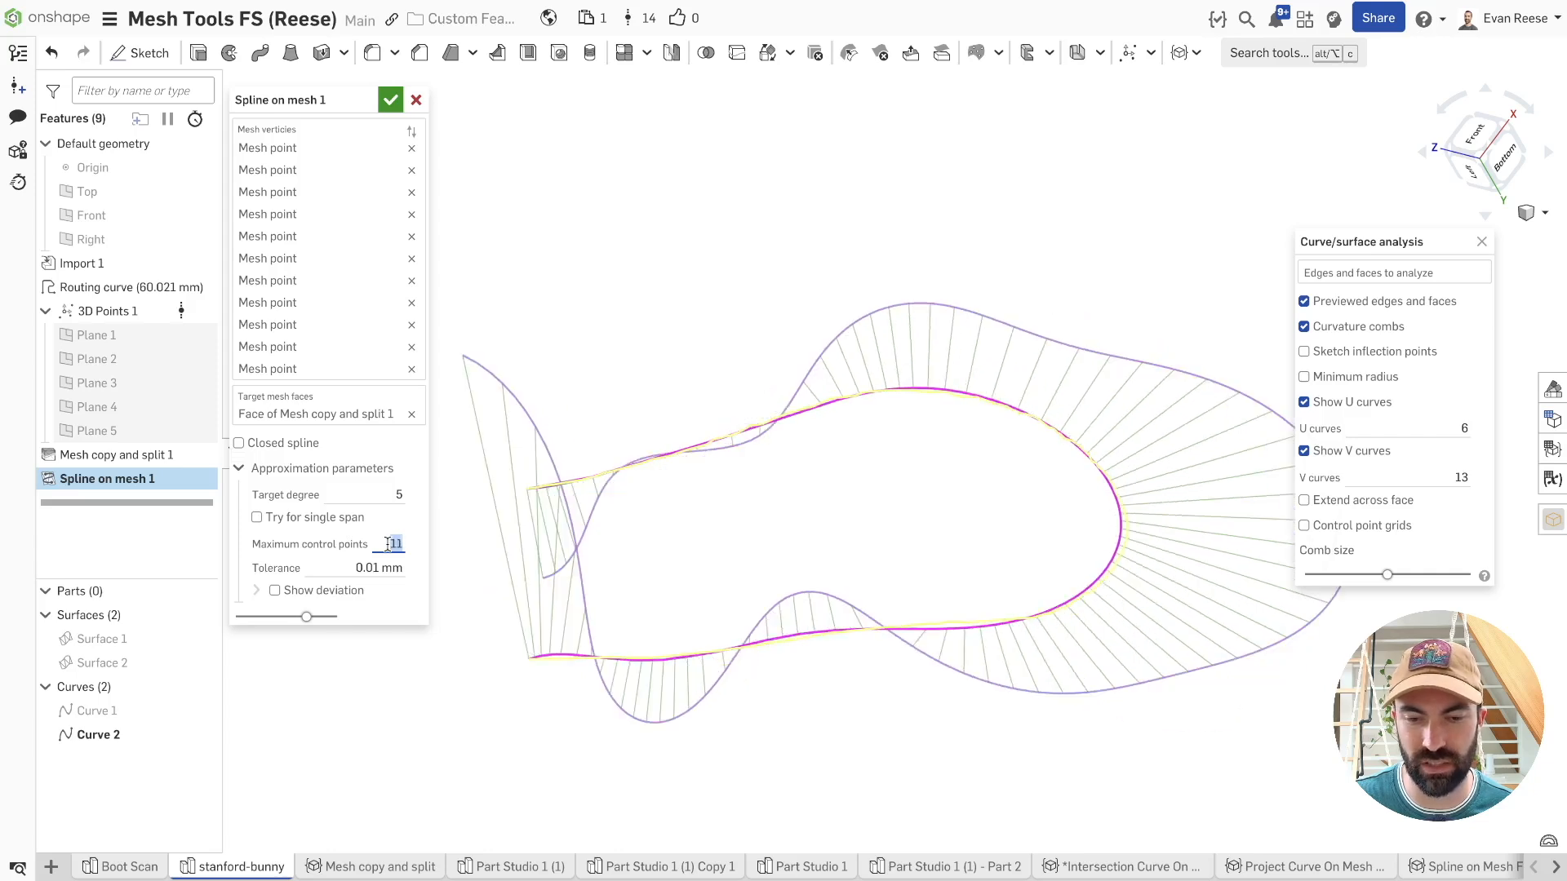
key(Up)
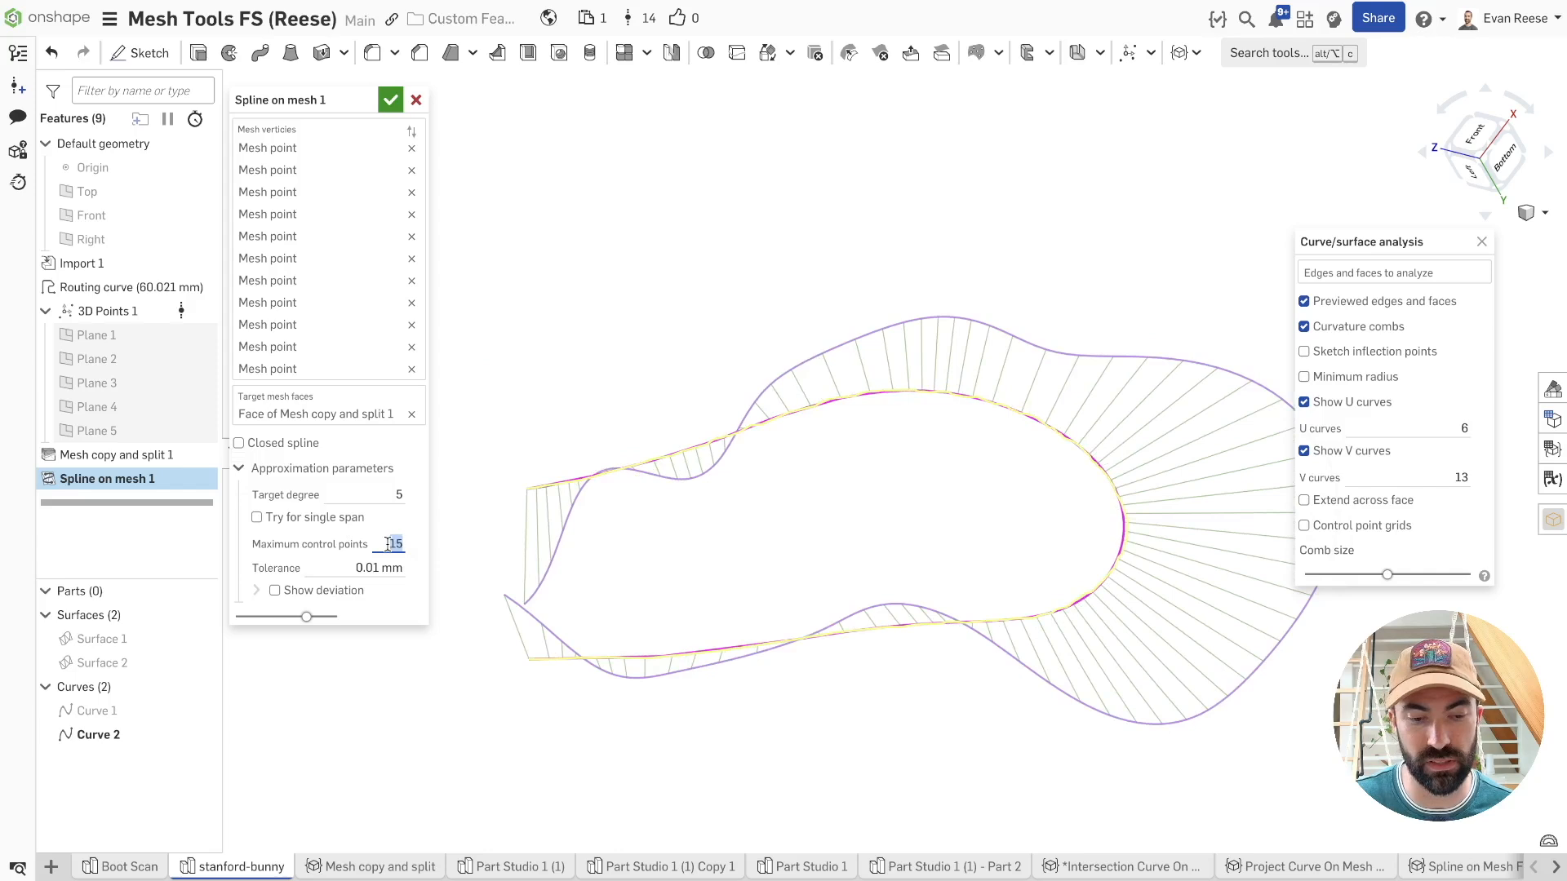
key(Down)
key(Up)
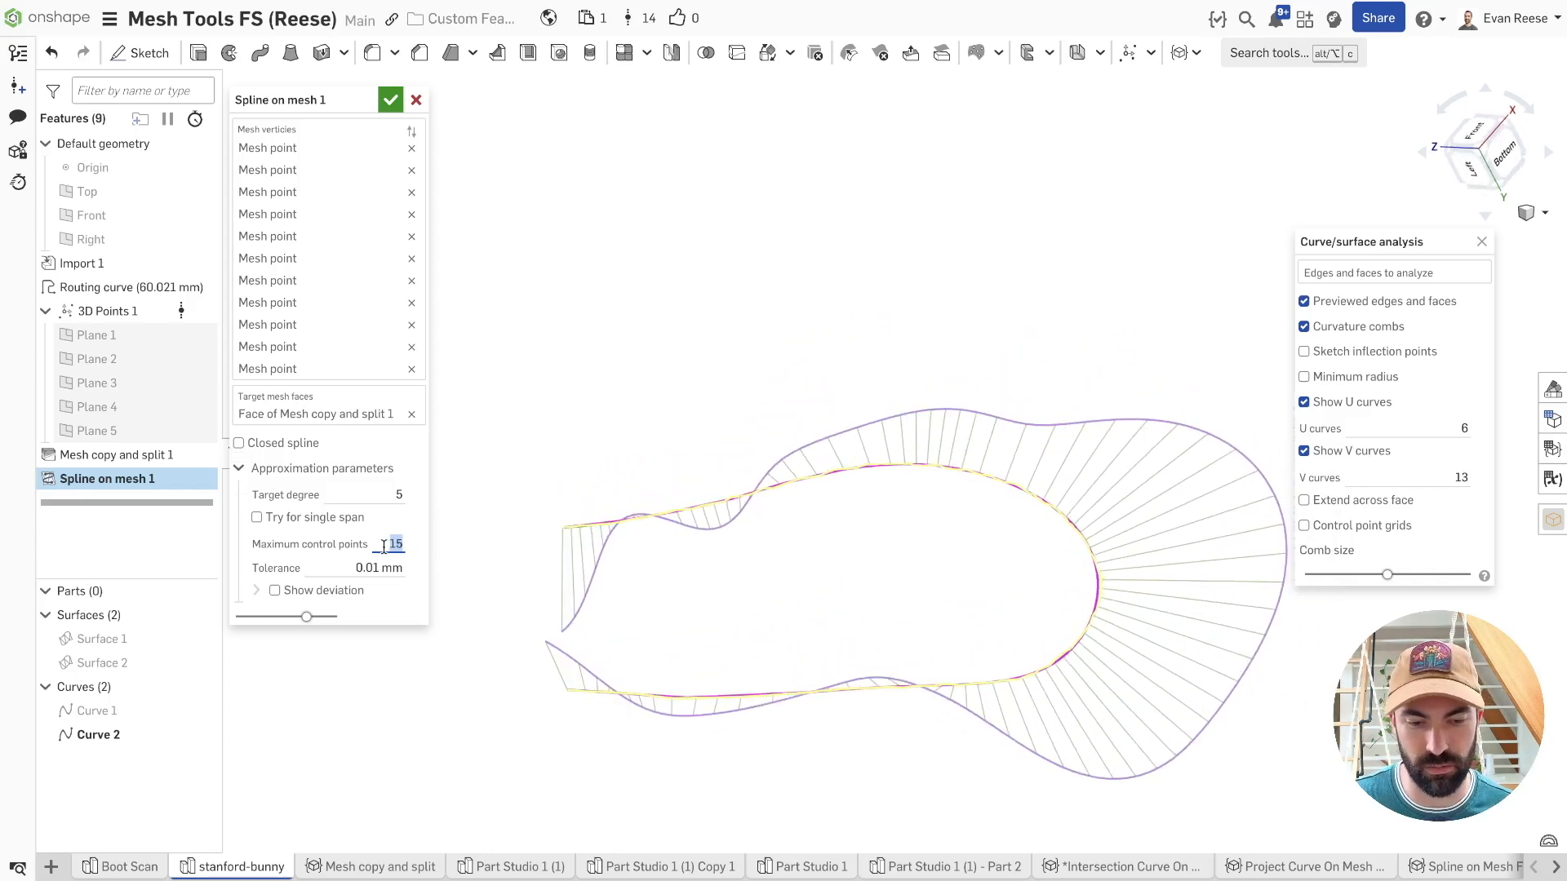
key(Down)
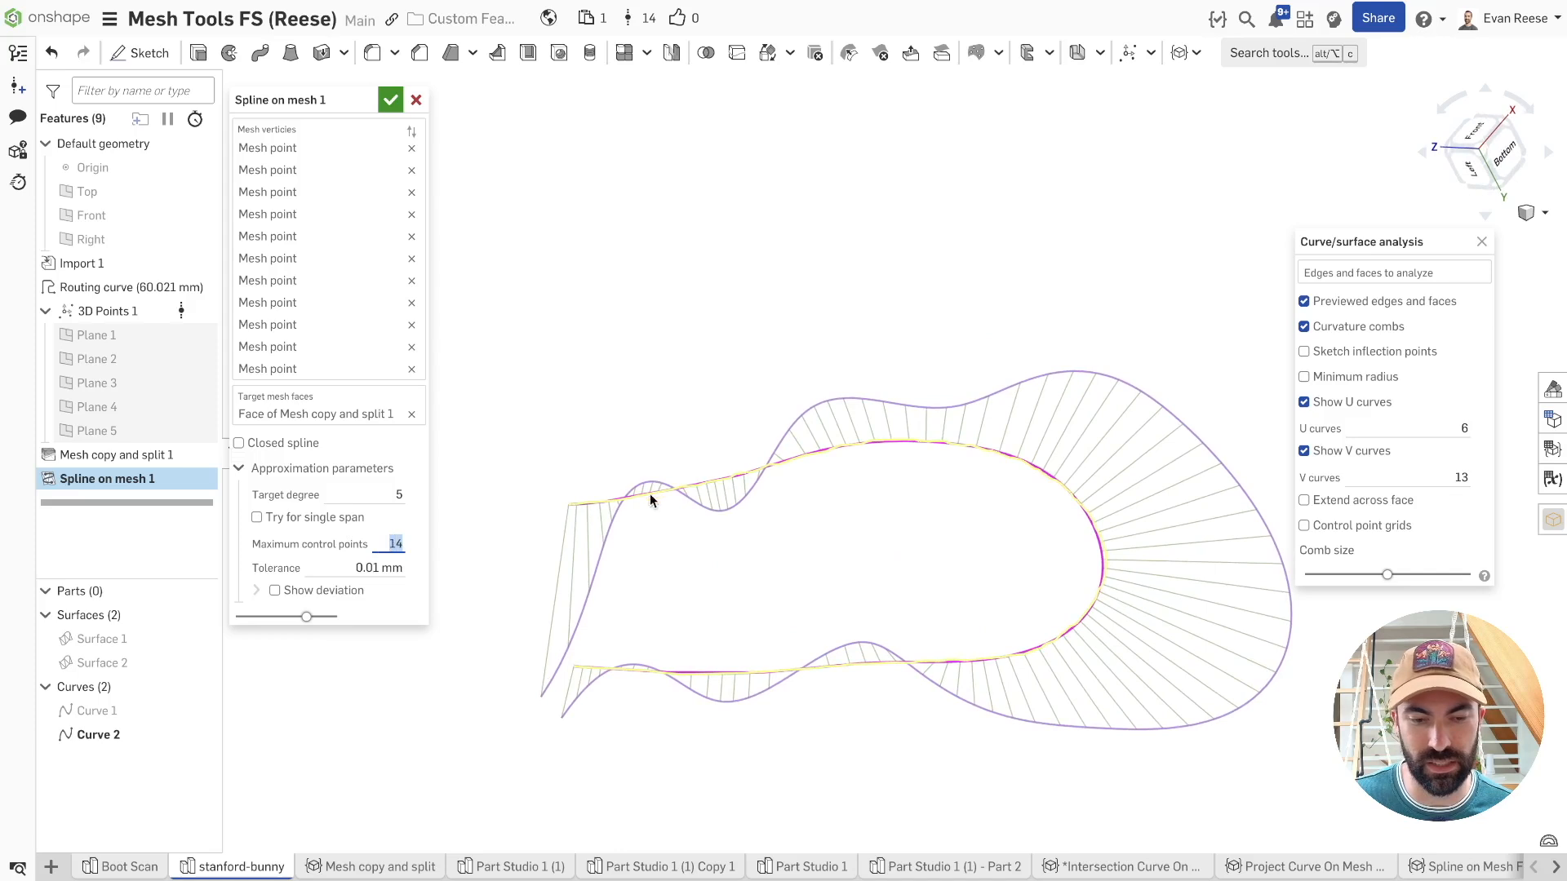
- Set the mesh spline's maximum control points to 15 and accept the feature
scroll(385, 542, up, 1)
right_drag(513, 517, 798, 495)
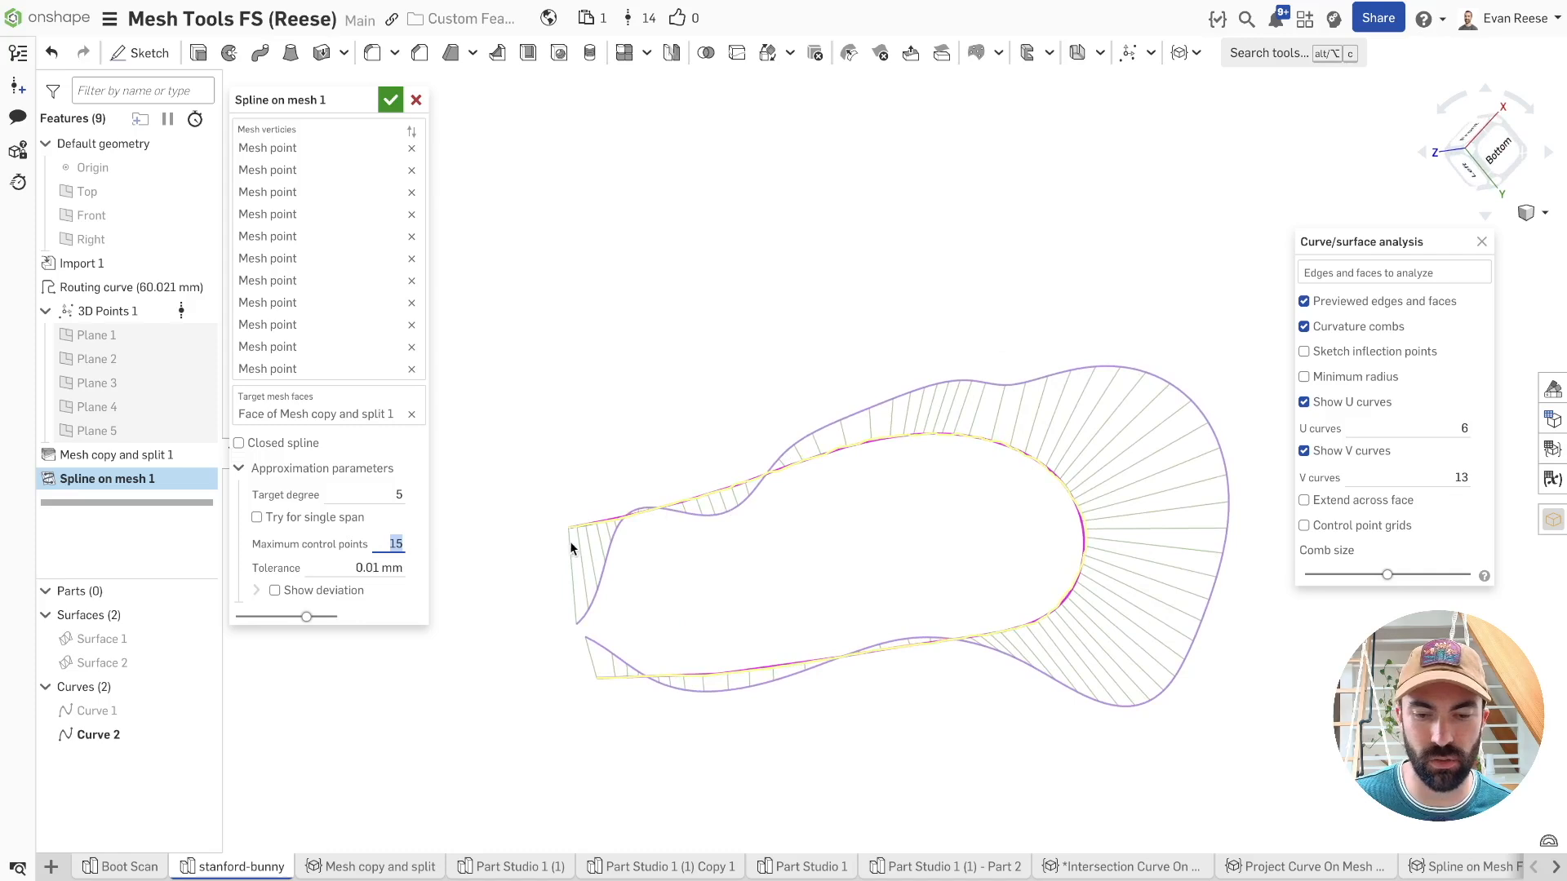
right_drag(640, 266, 618, 251)
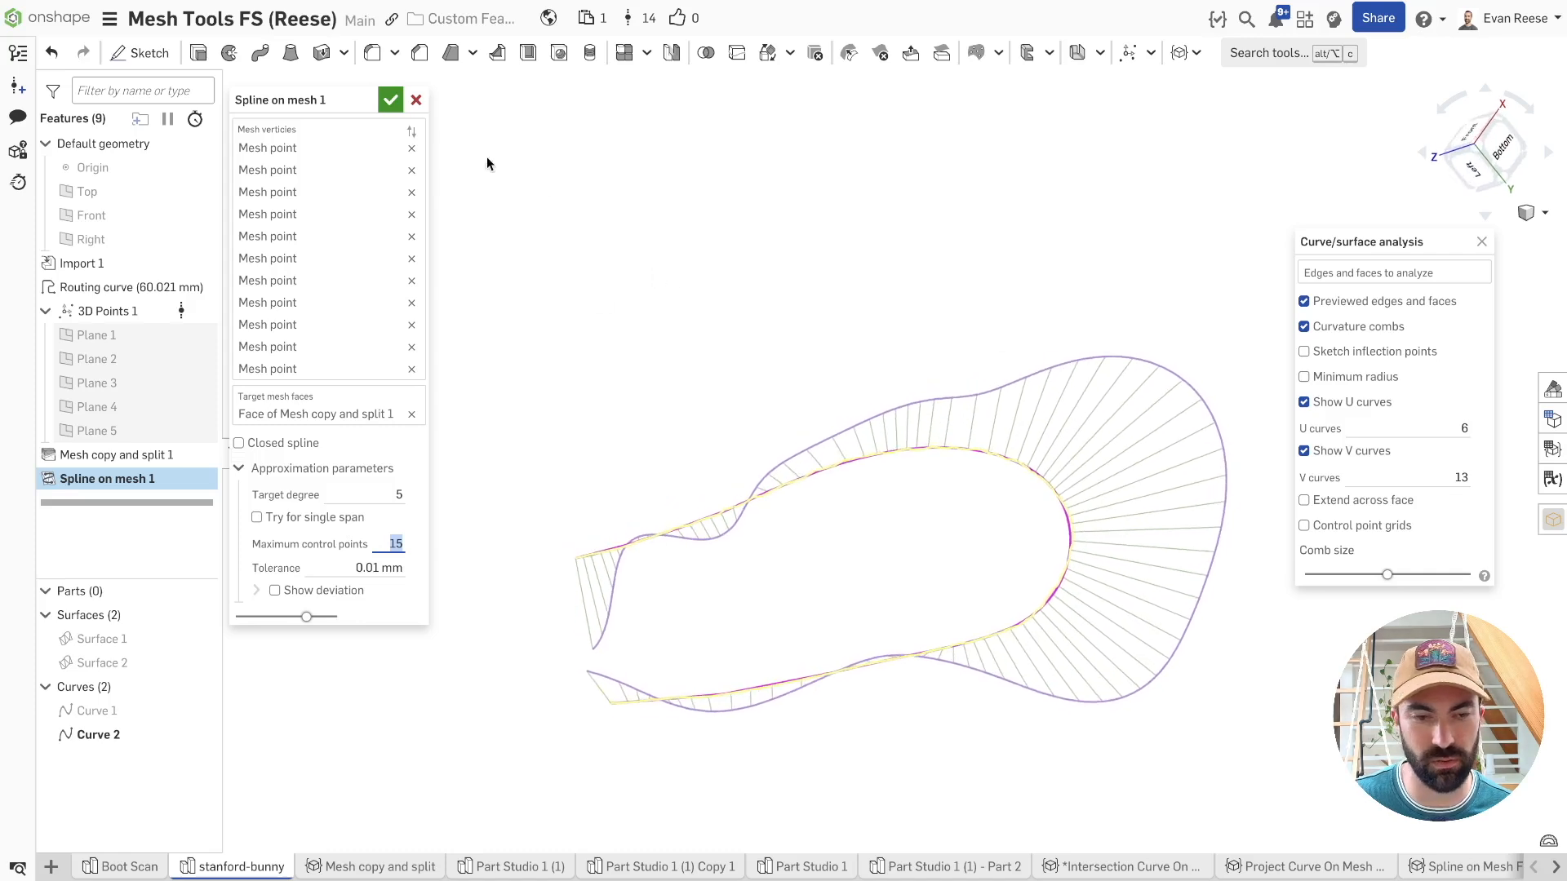
click(391, 101)
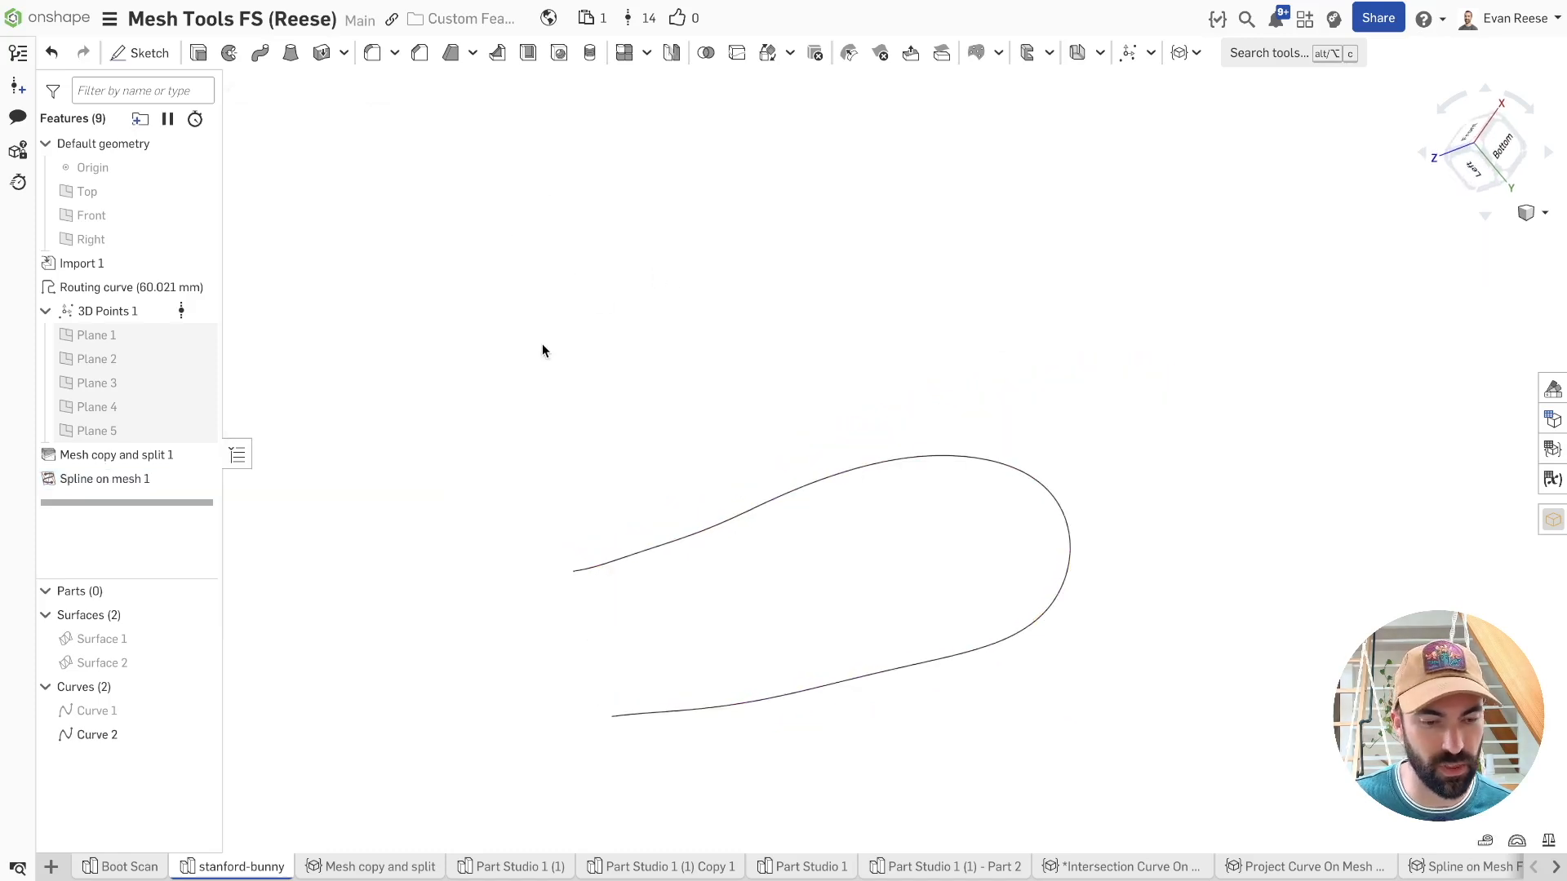
click(200, 662)
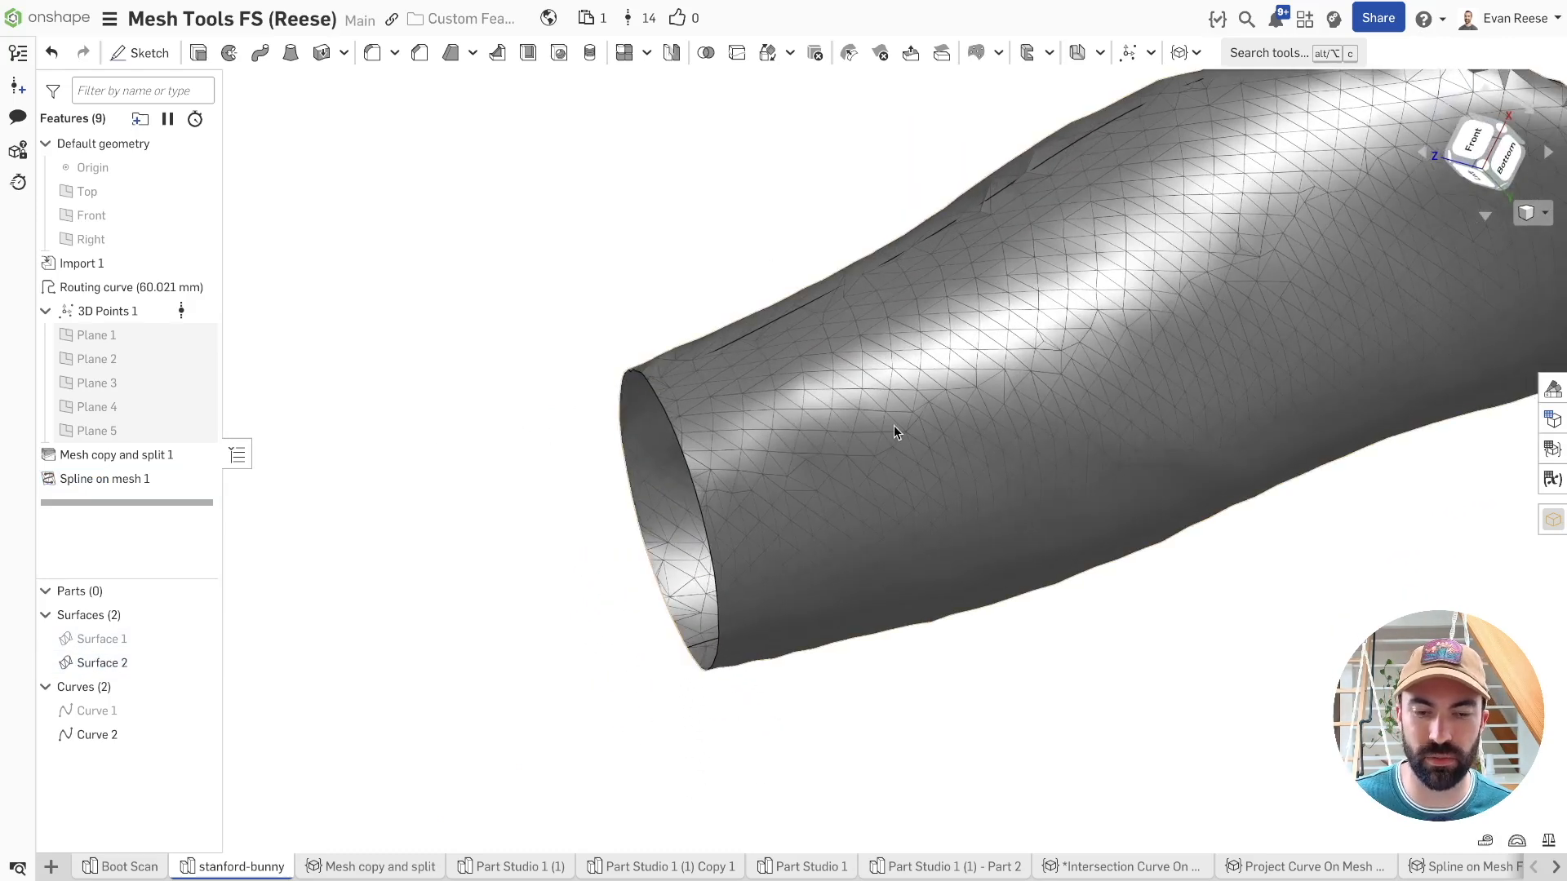
key(y)
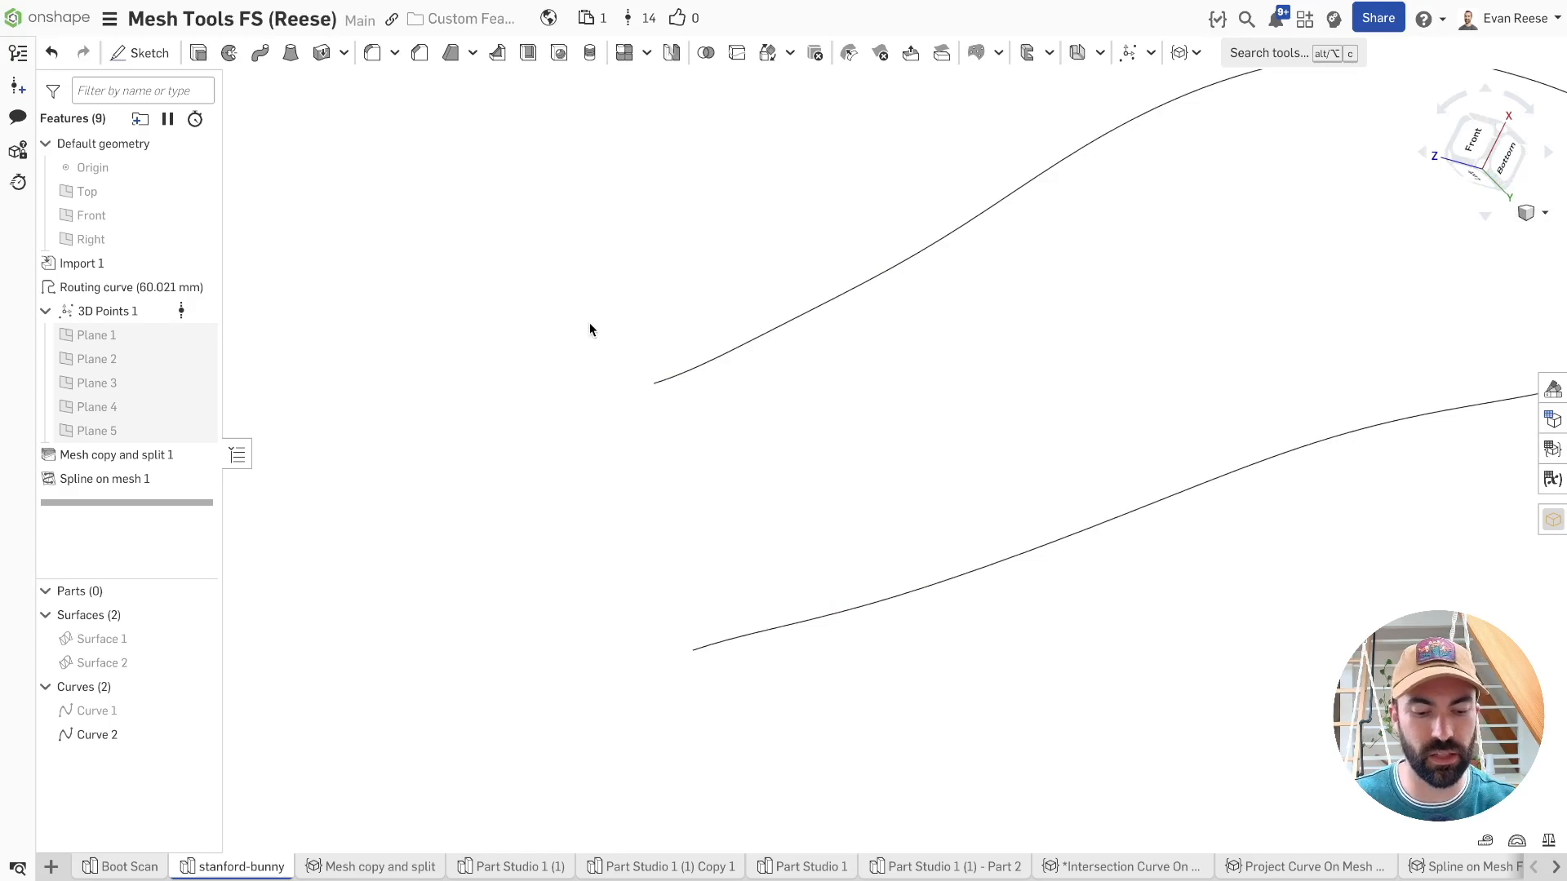
key(alt+c)
text(edit)
key(Return)
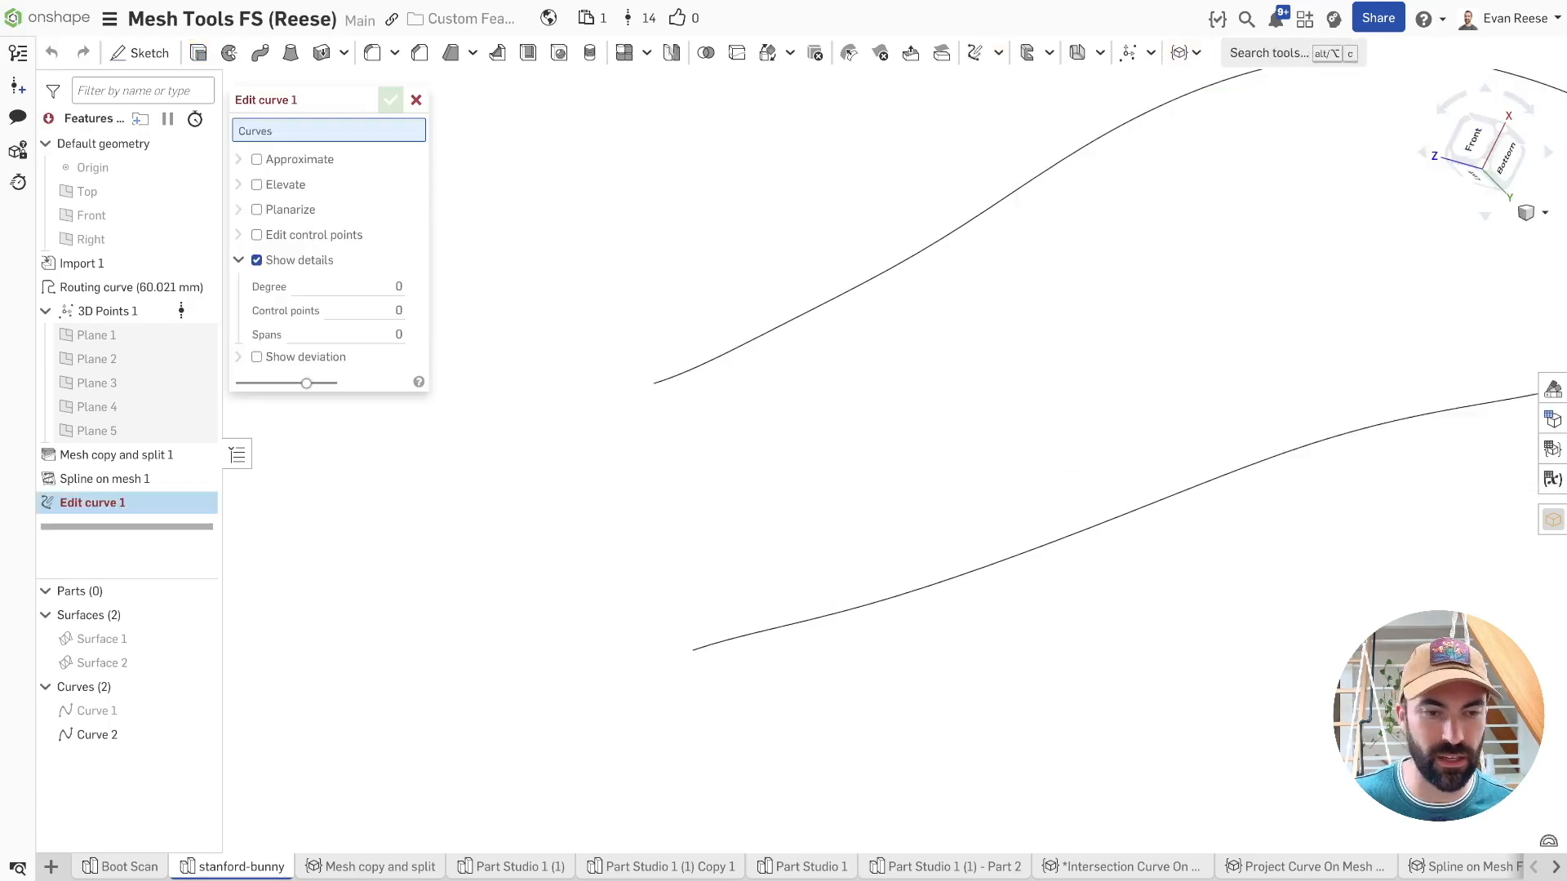
click(713, 355)
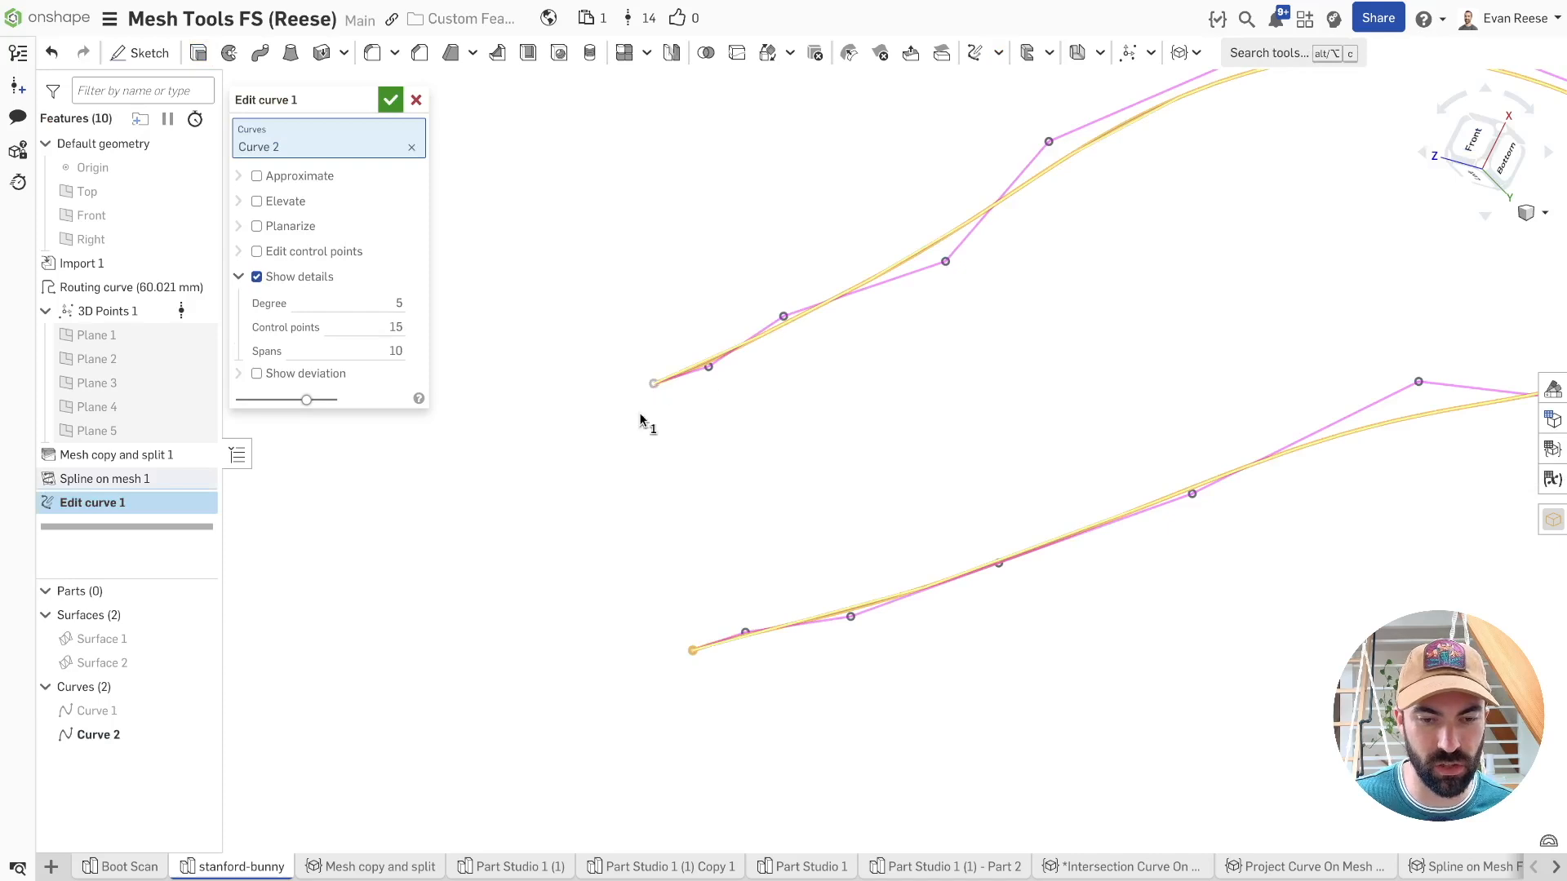
click(652, 390)
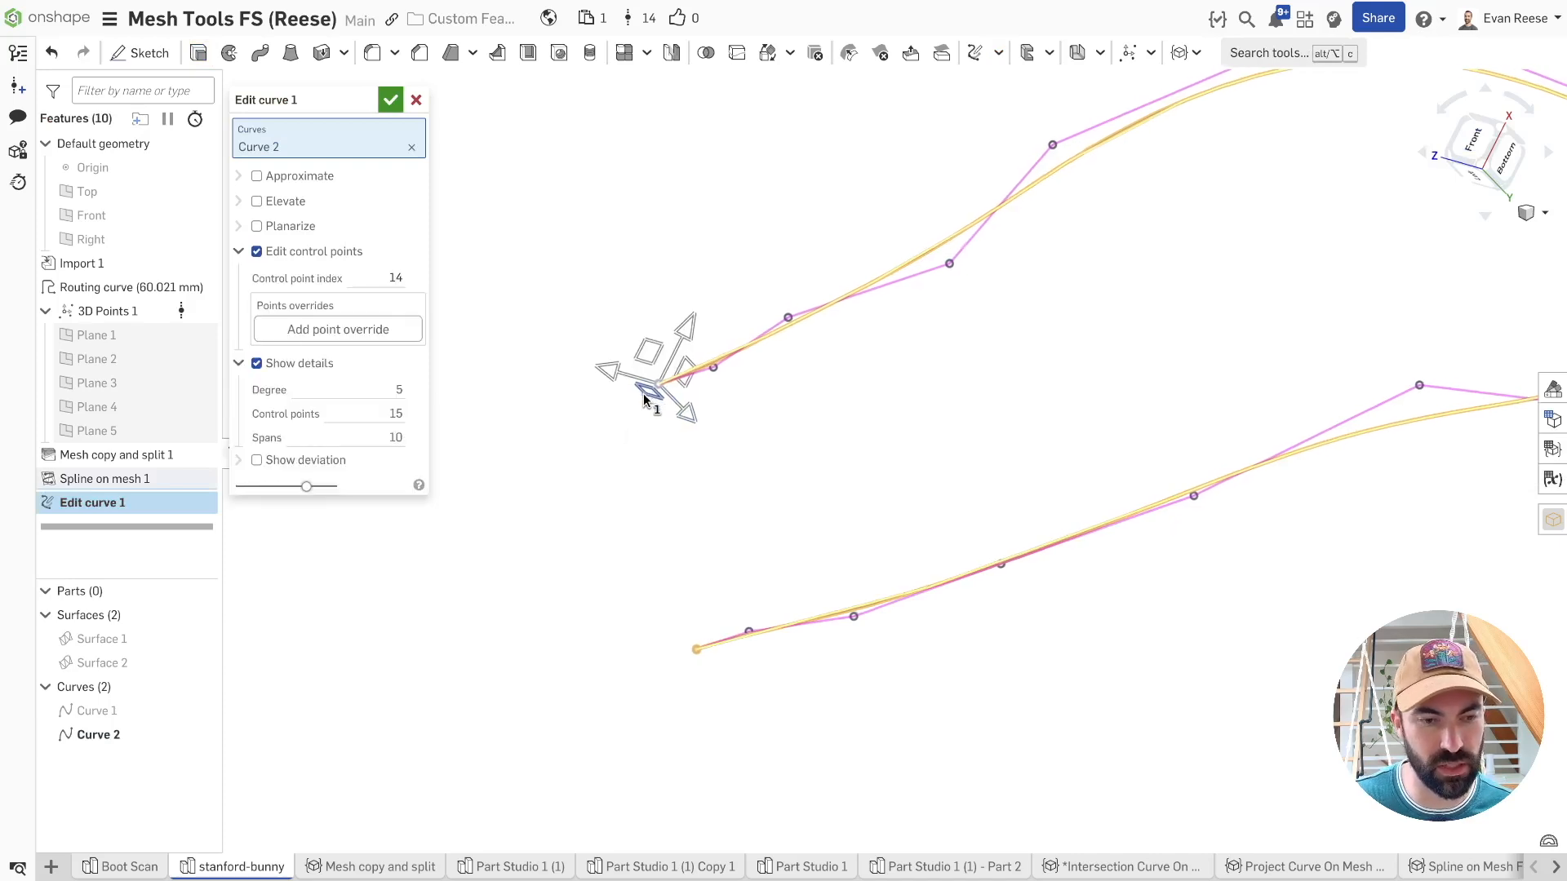
drag(621, 374, 571, 362)
click(322, 376)
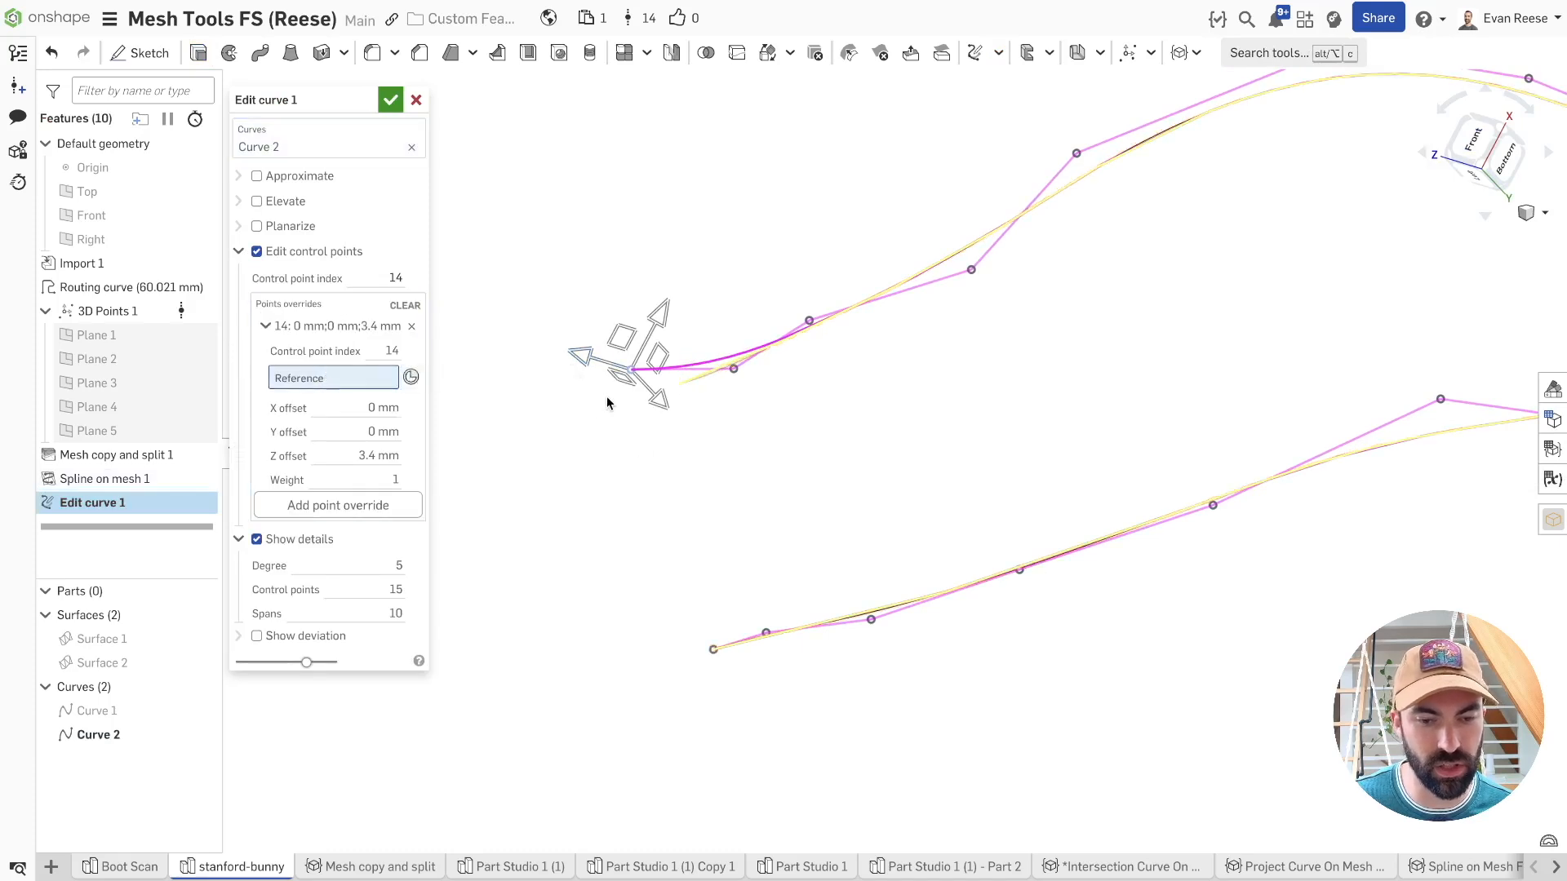
click(204, 638)
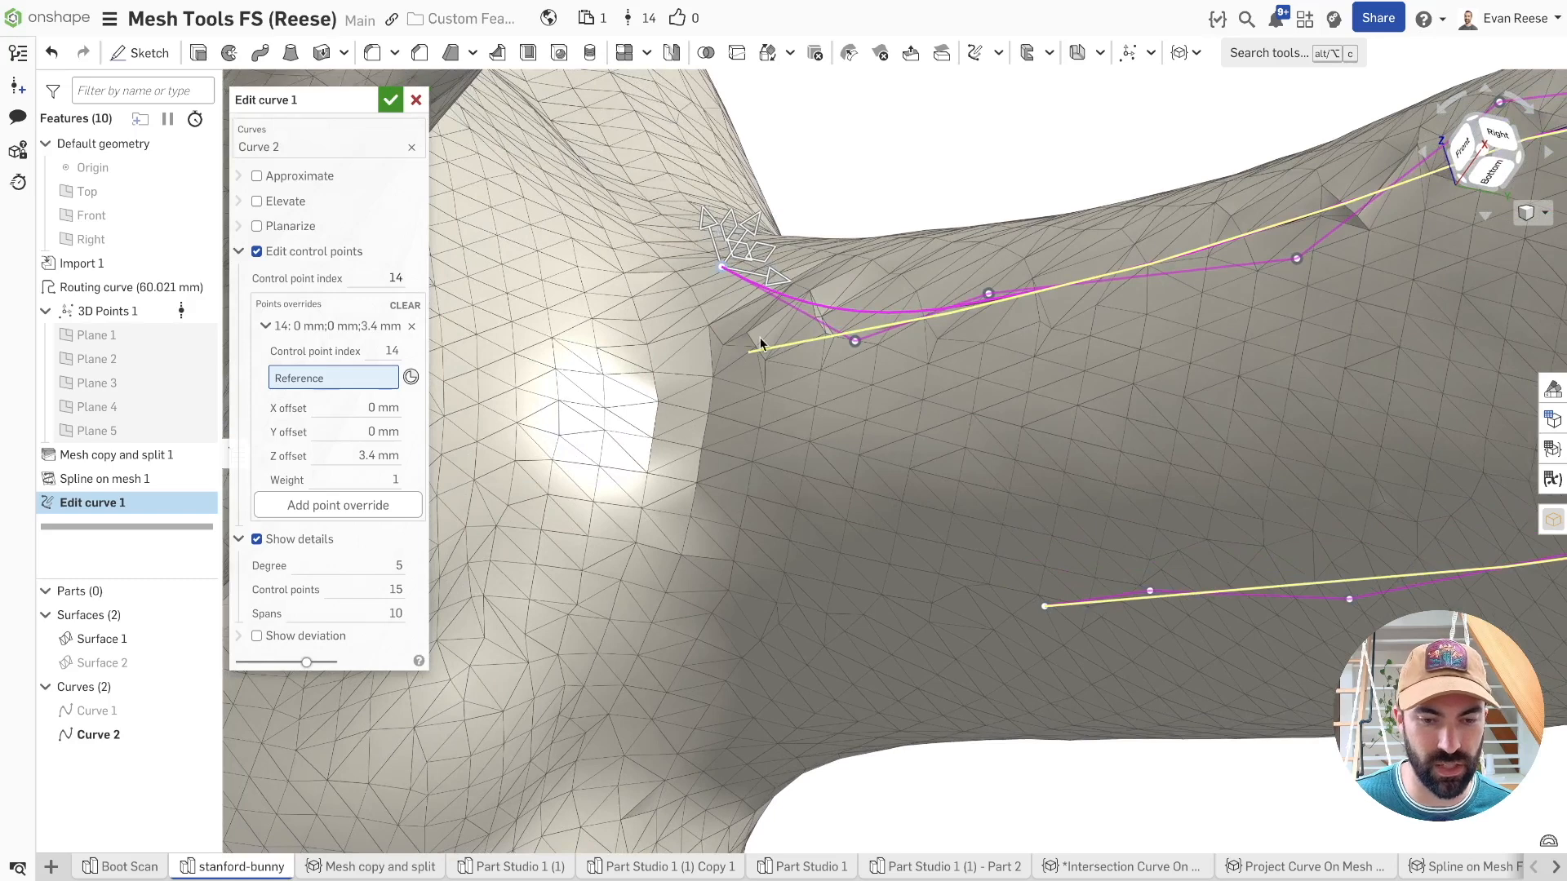
click(416, 100)
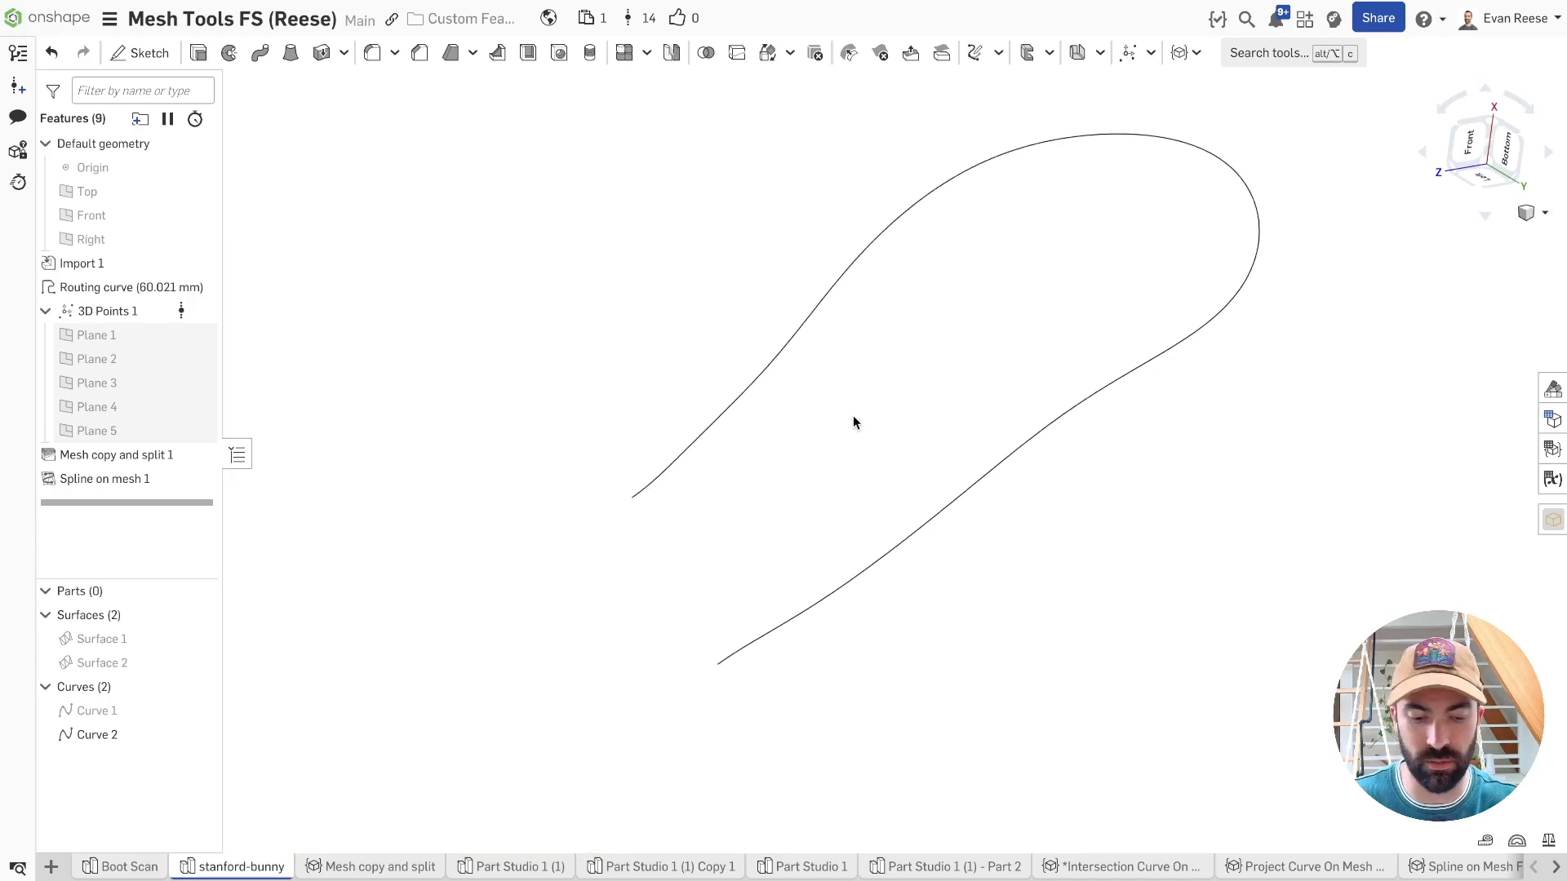
- Start a Freeform spline with vertex 1 on the mesh spline's upper open end and vertex 2 on a mate connector at that end
key(alt+c)
text(free)
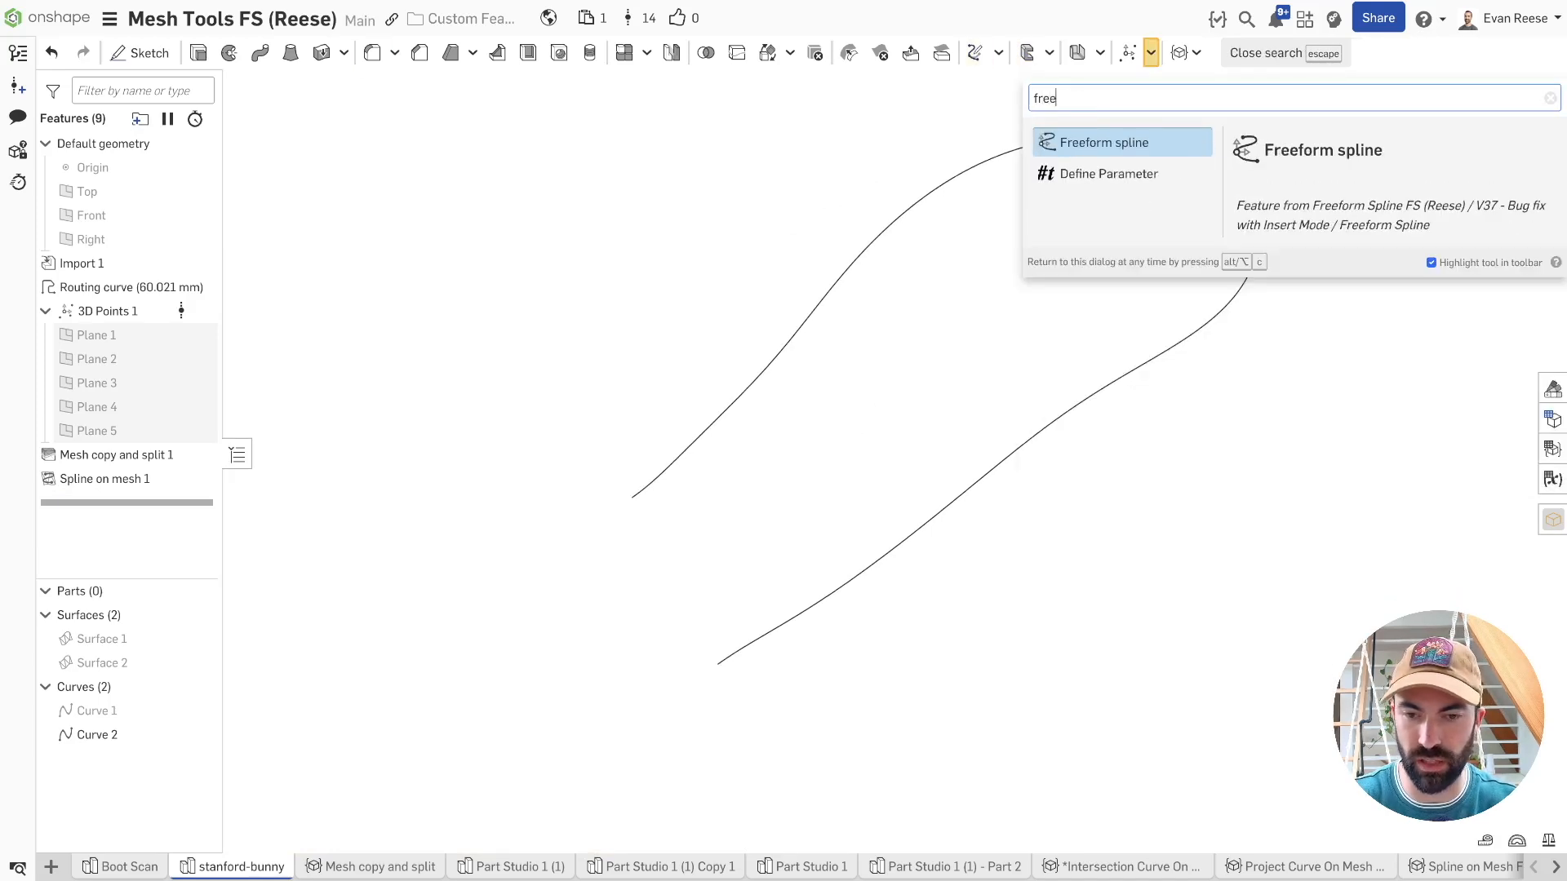
key(Return)
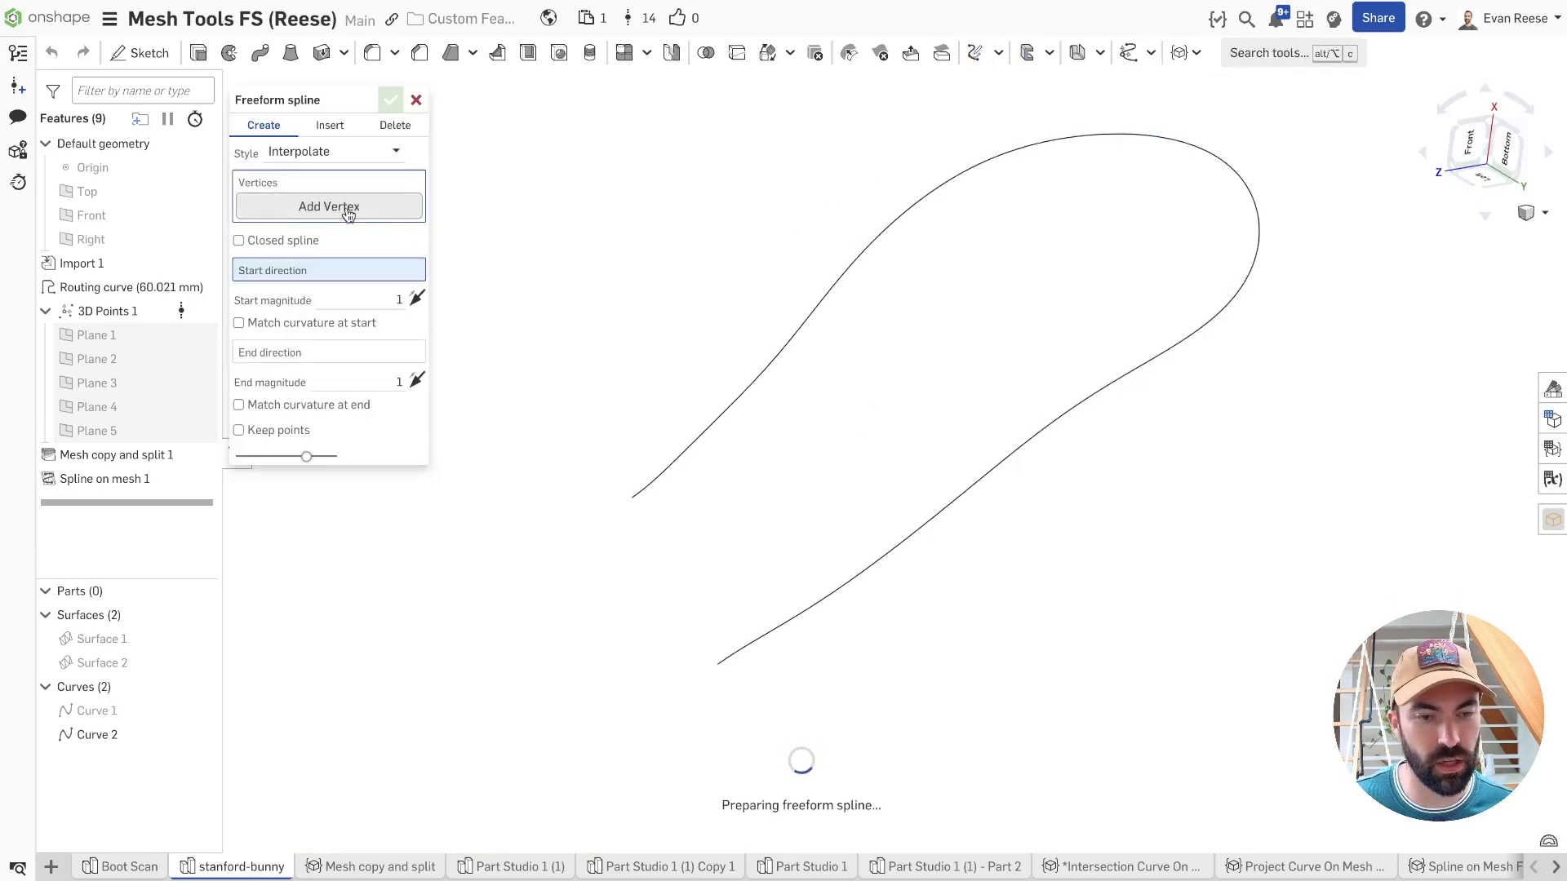
click(349, 209)
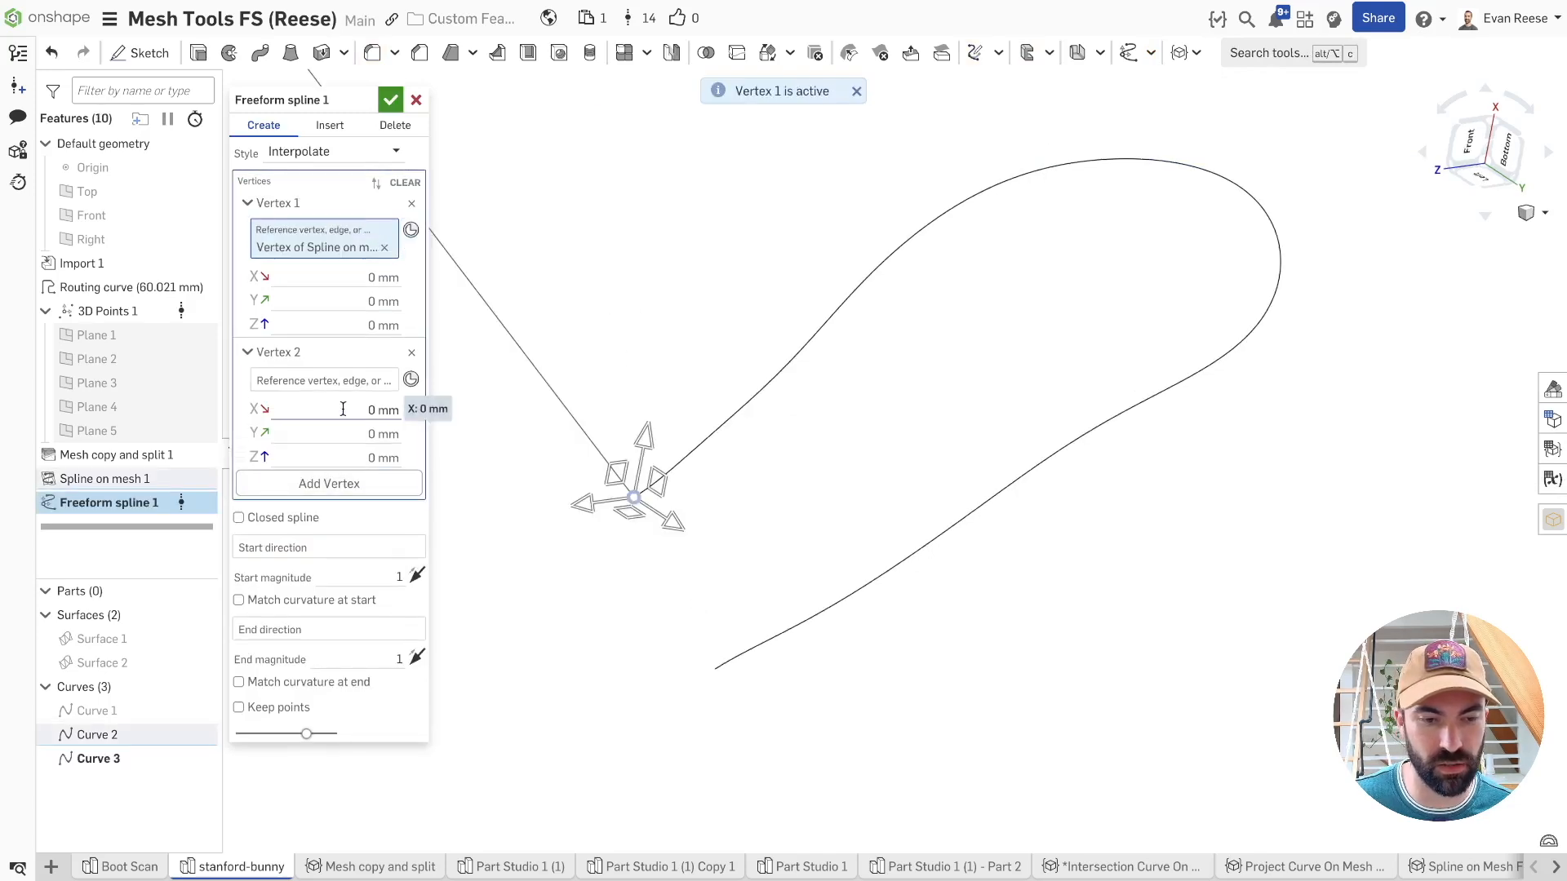
click(325, 381)
click(411, 379)
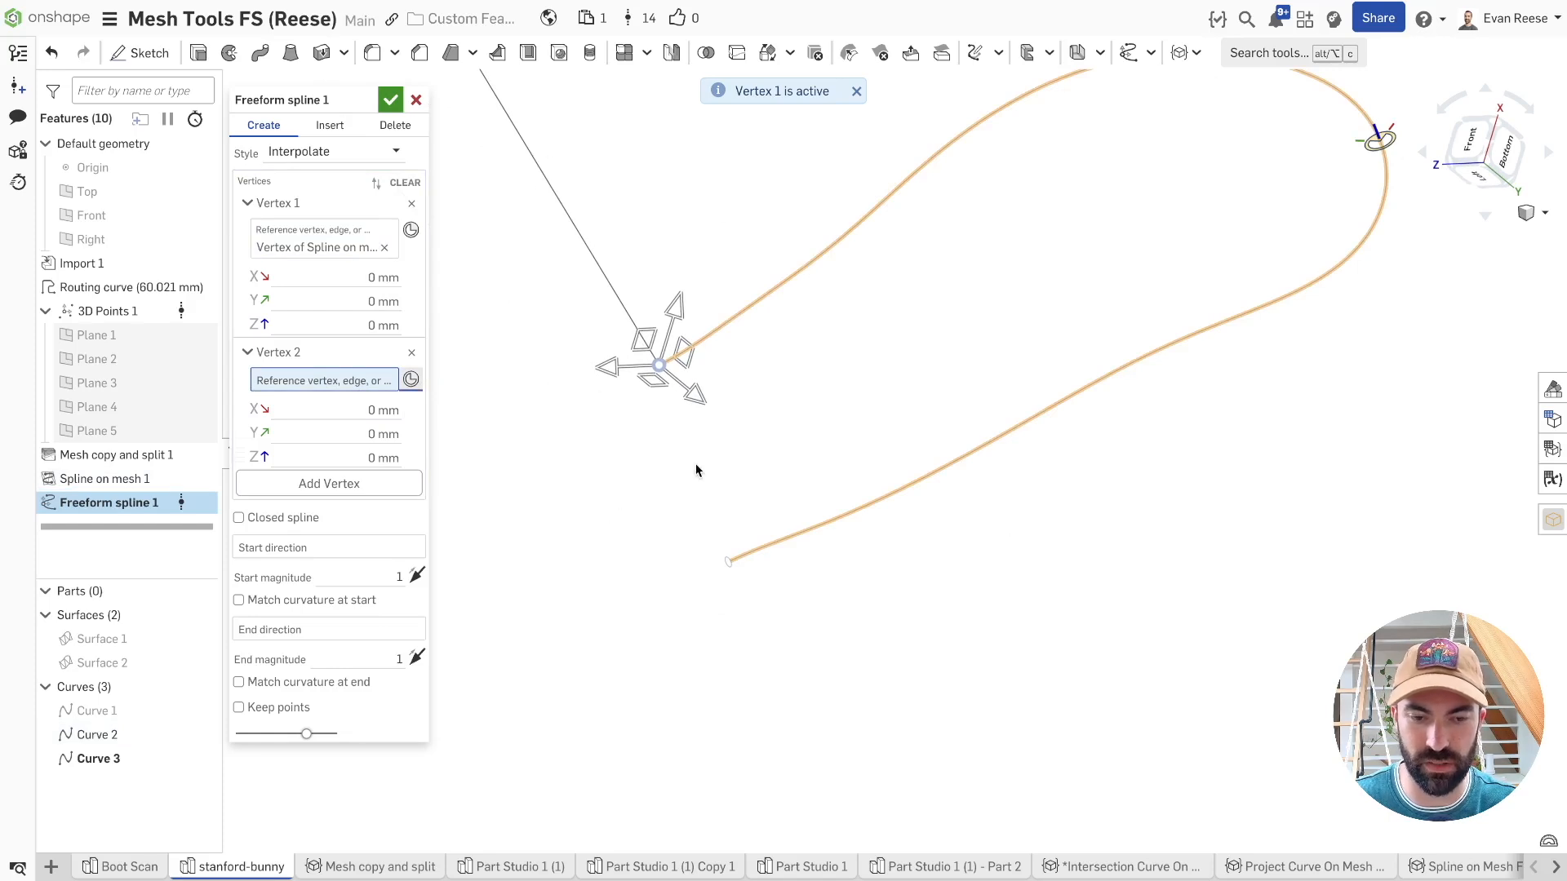
click(673, 372)
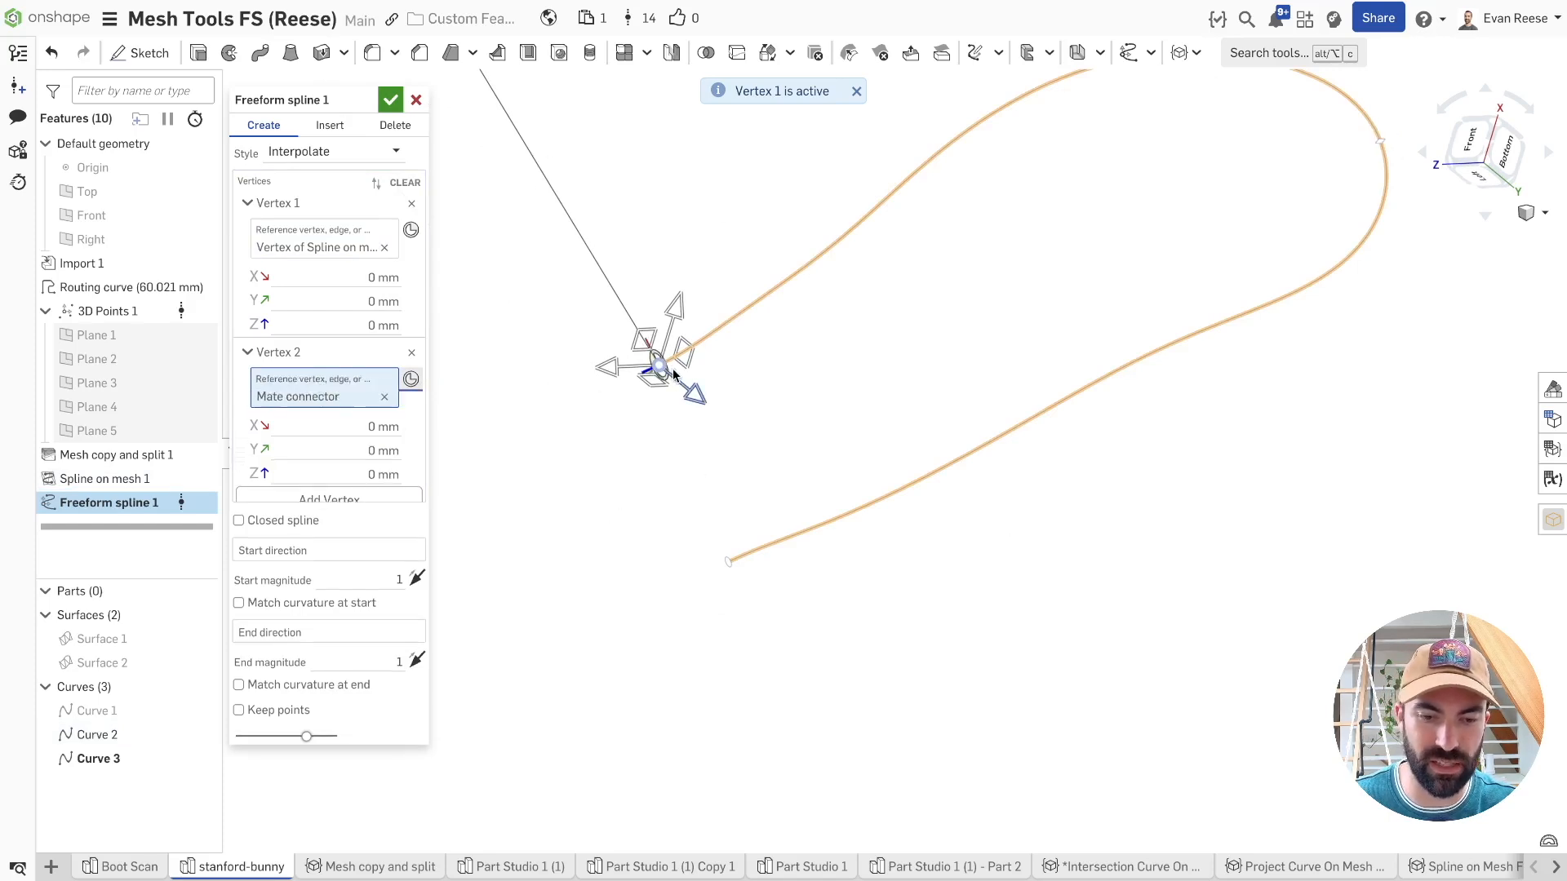
- Move vertex 2's mate connector 10 mm along Z to extend the curve's upper end, and accept the freeform spline
scroll(645, 371, up, 3)
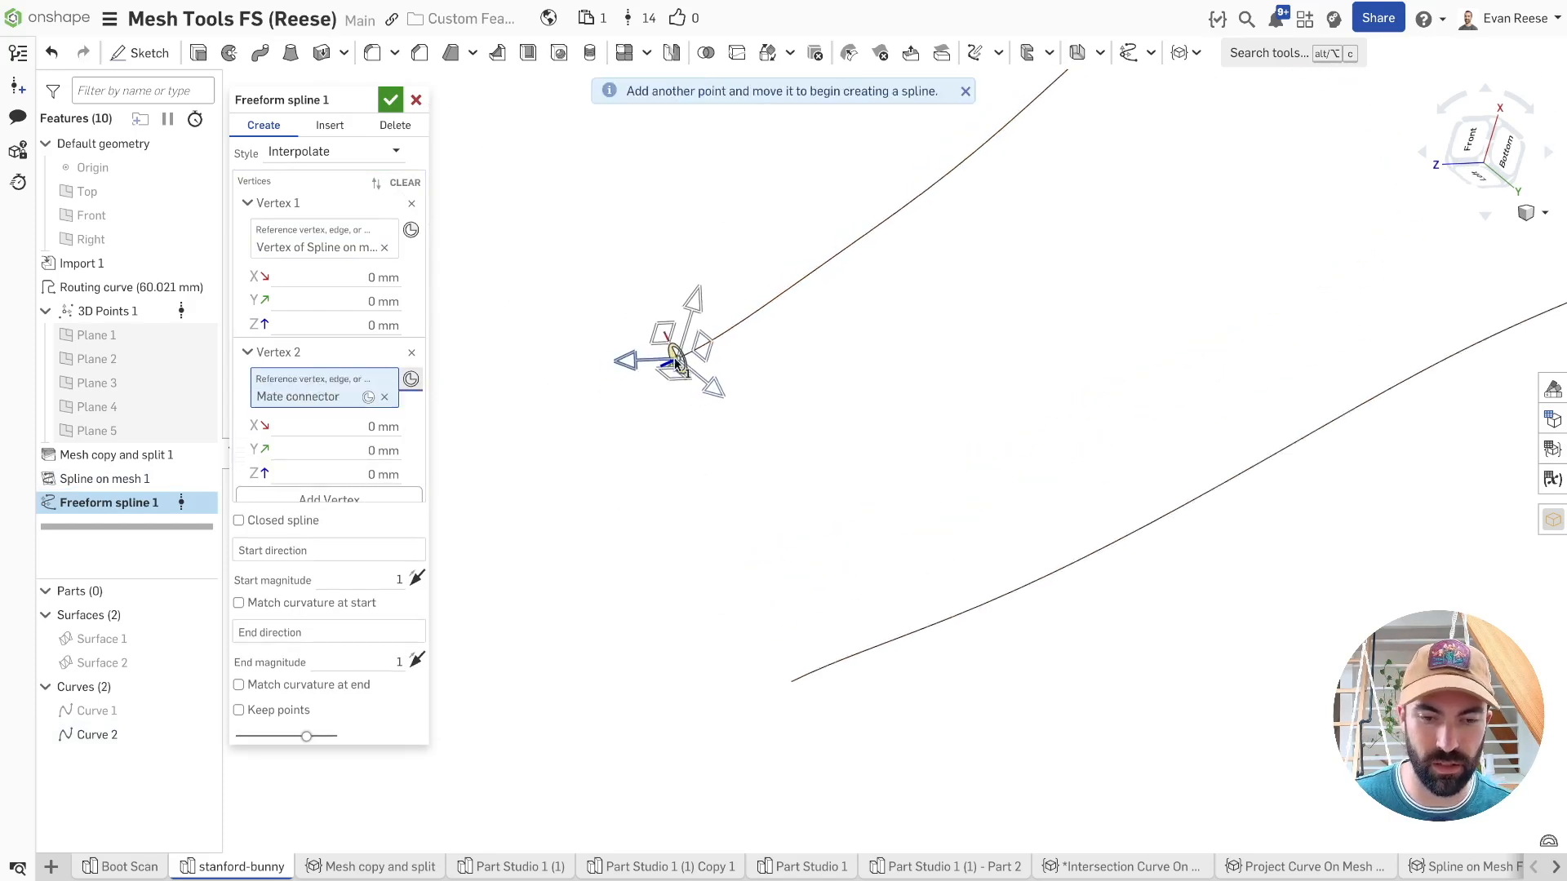
click(368, 398)
click(535, 301)
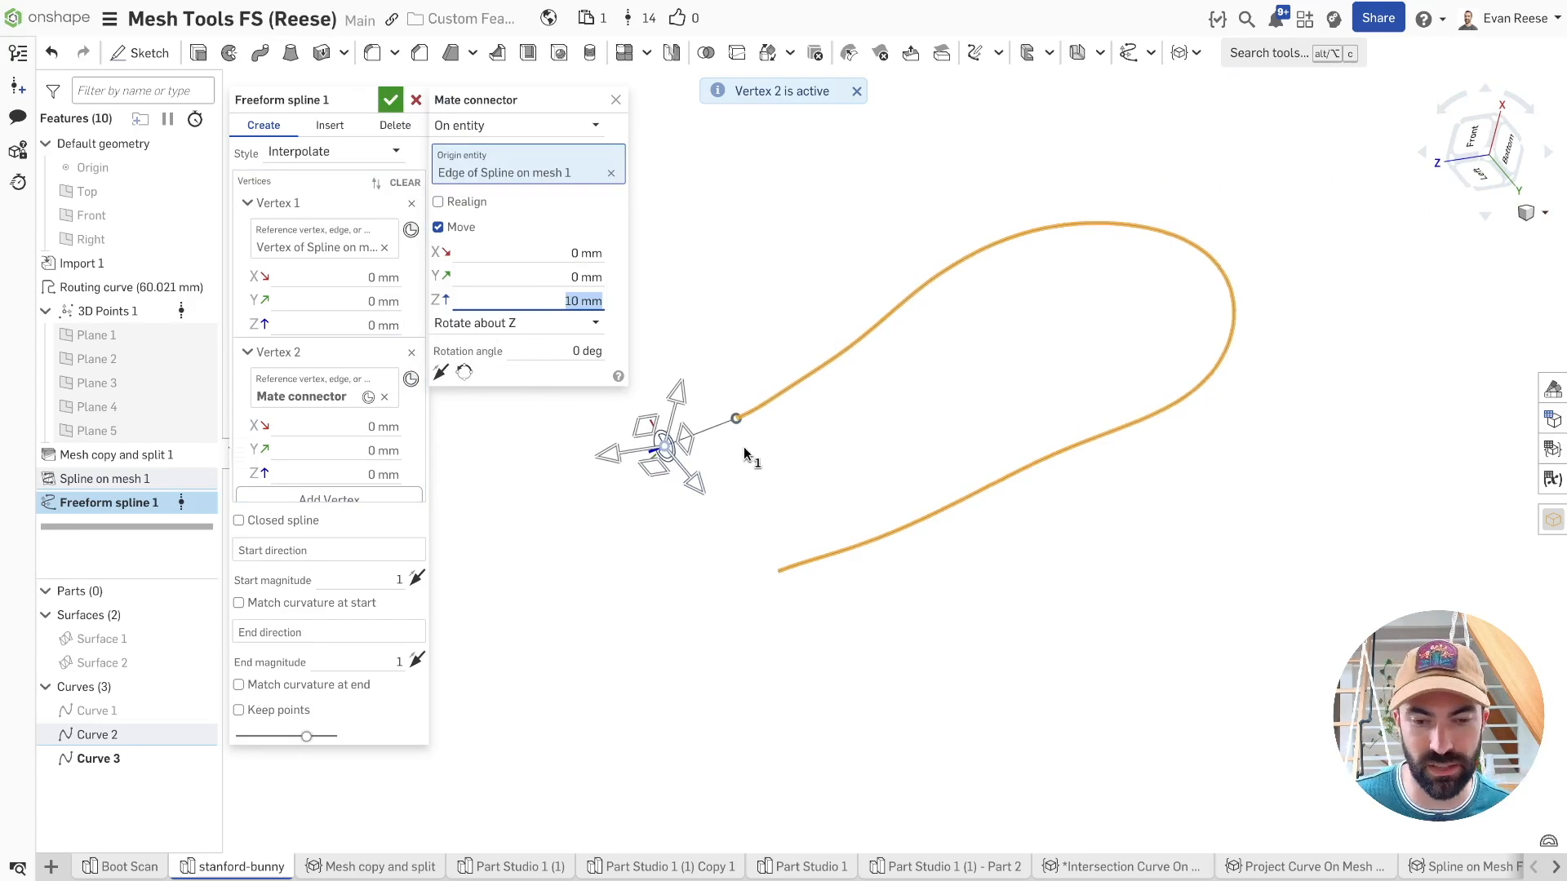
scroll(744, 454, up, 3)
click(620, 102)
right_drag(923, 362, 807, 331)
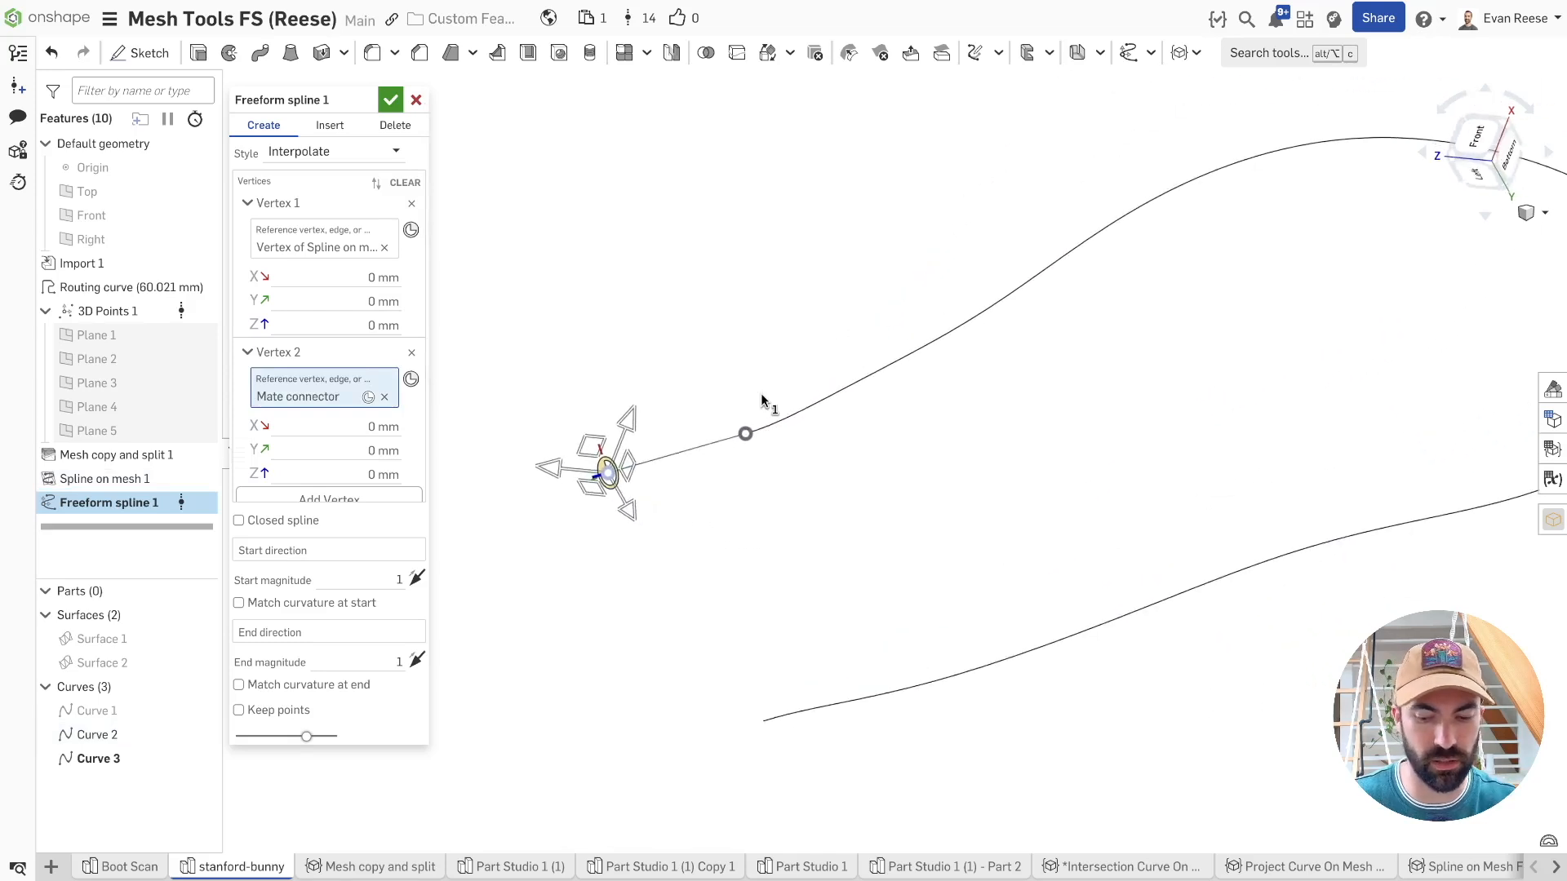
key(Return)
- Start a second Freeform spline at the mesh spline's lower open end, referencing vertex 2 to a mate connector on that end
key(Return)
right_drag(602, 161, 619, 217)
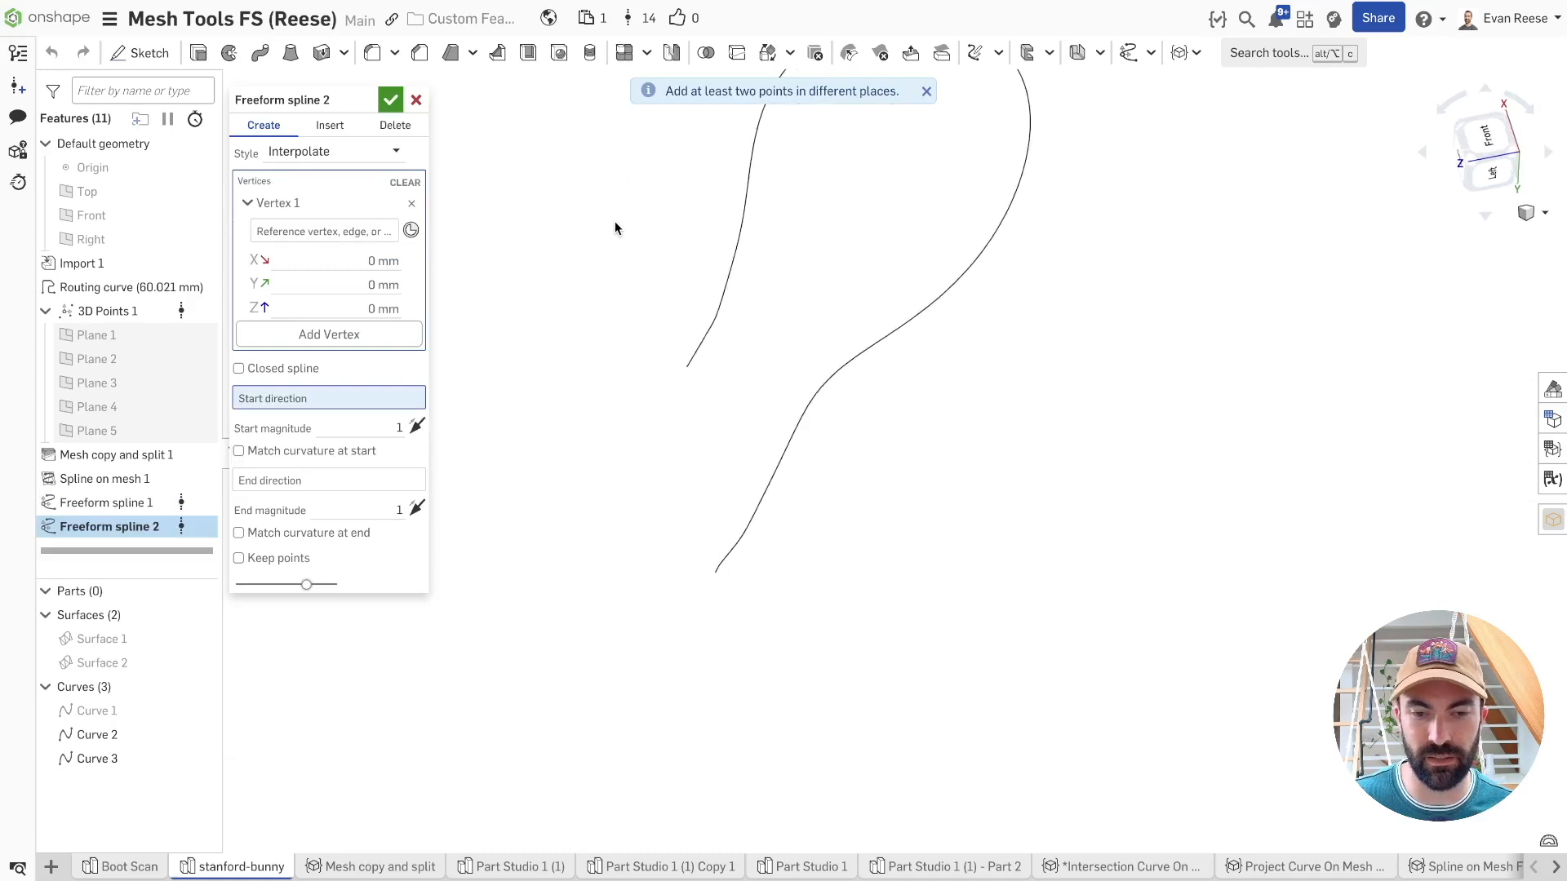
click(335, 223)
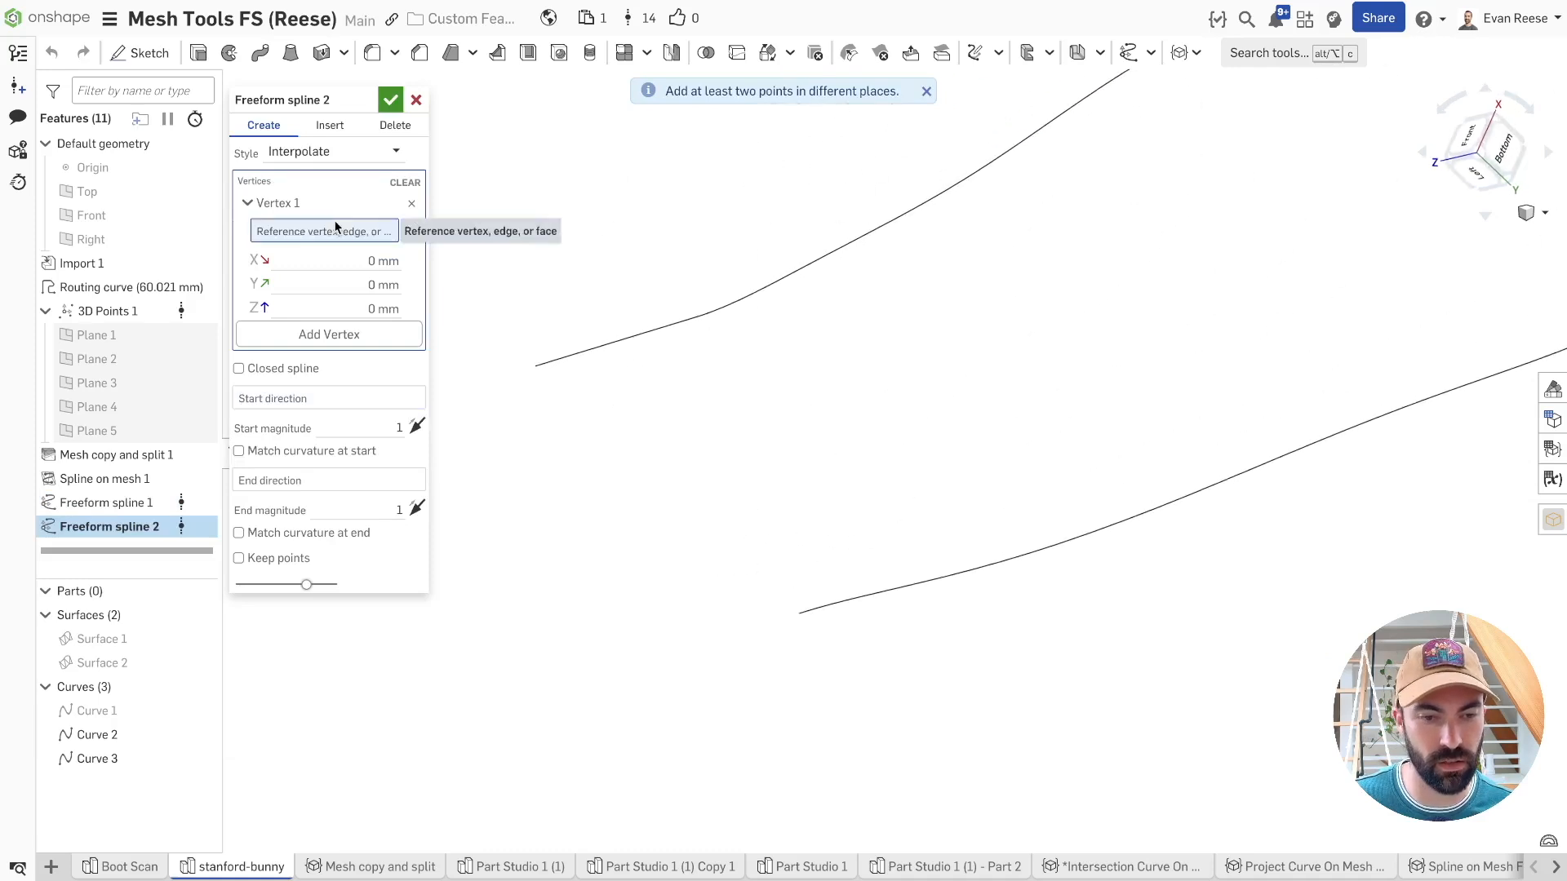
click(799, 613)
click(343, 349)
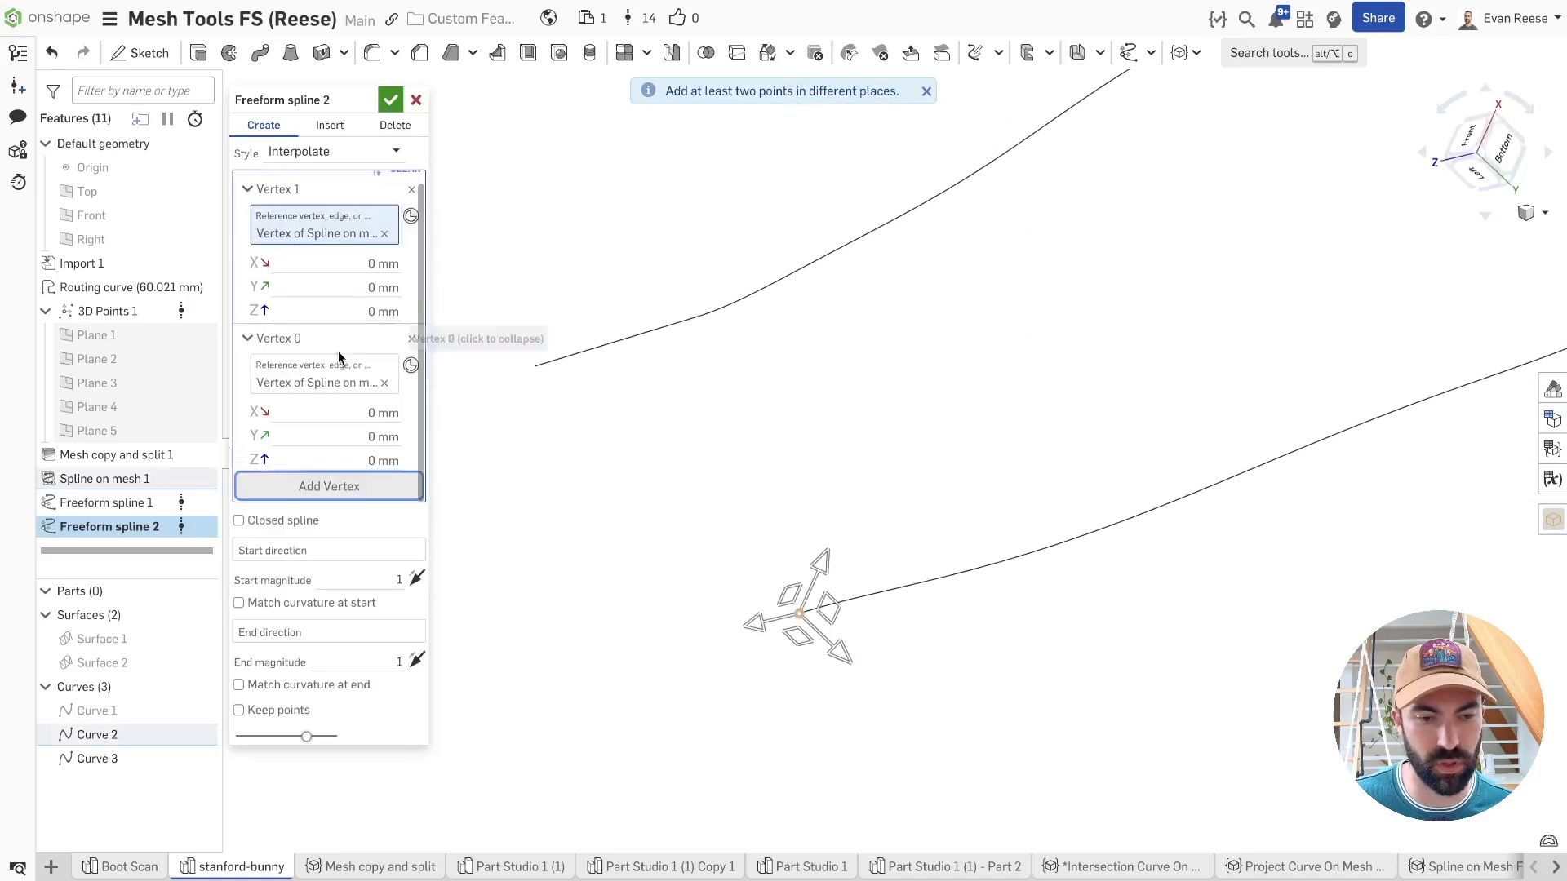
click(384, 384)
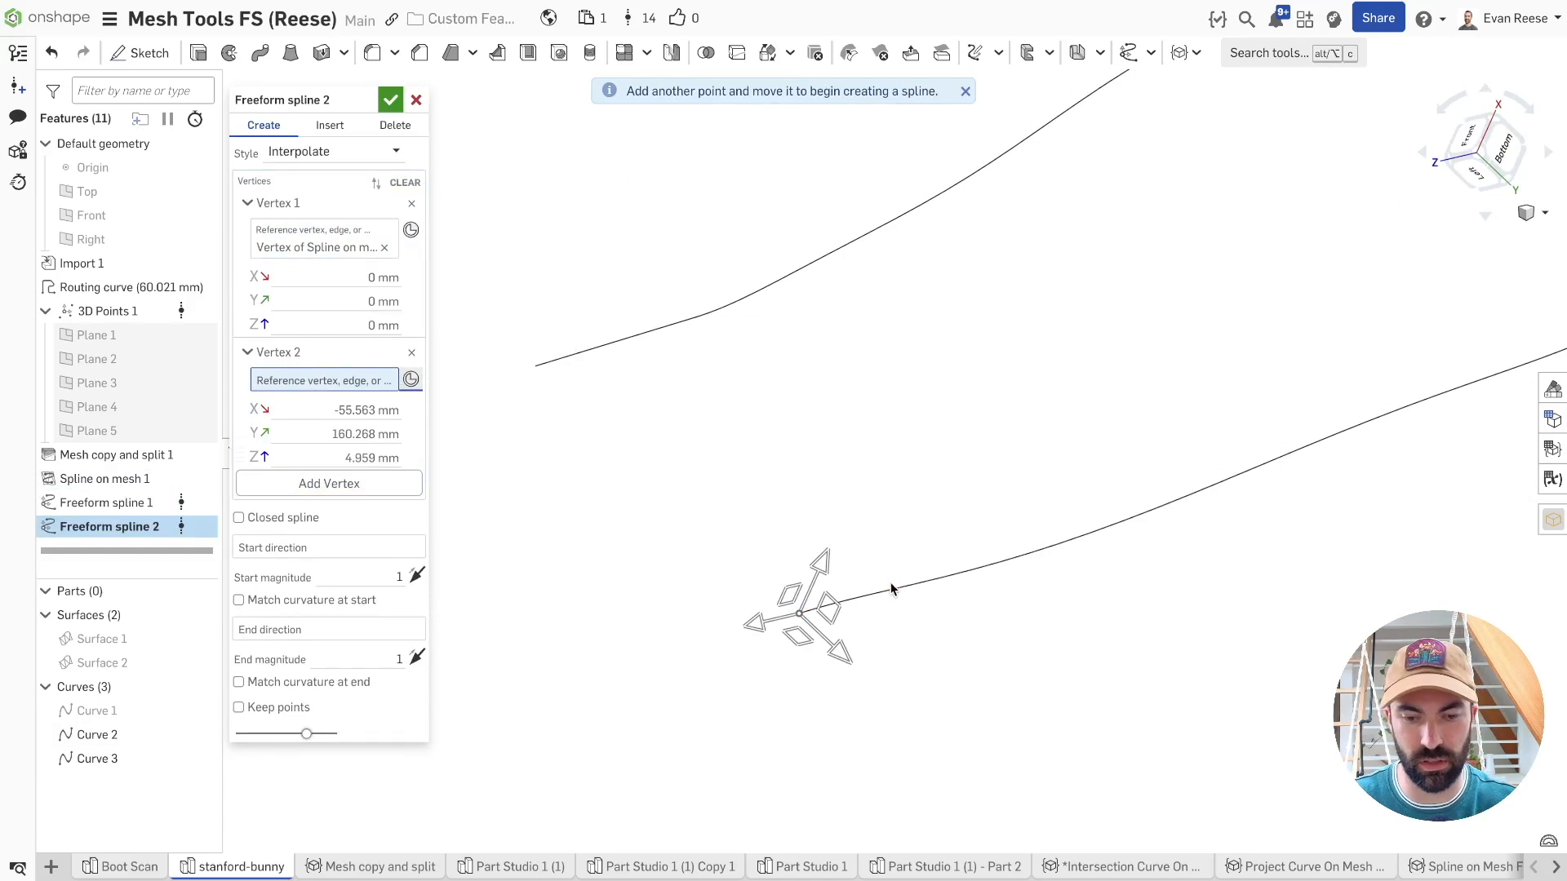
click(814, 607)
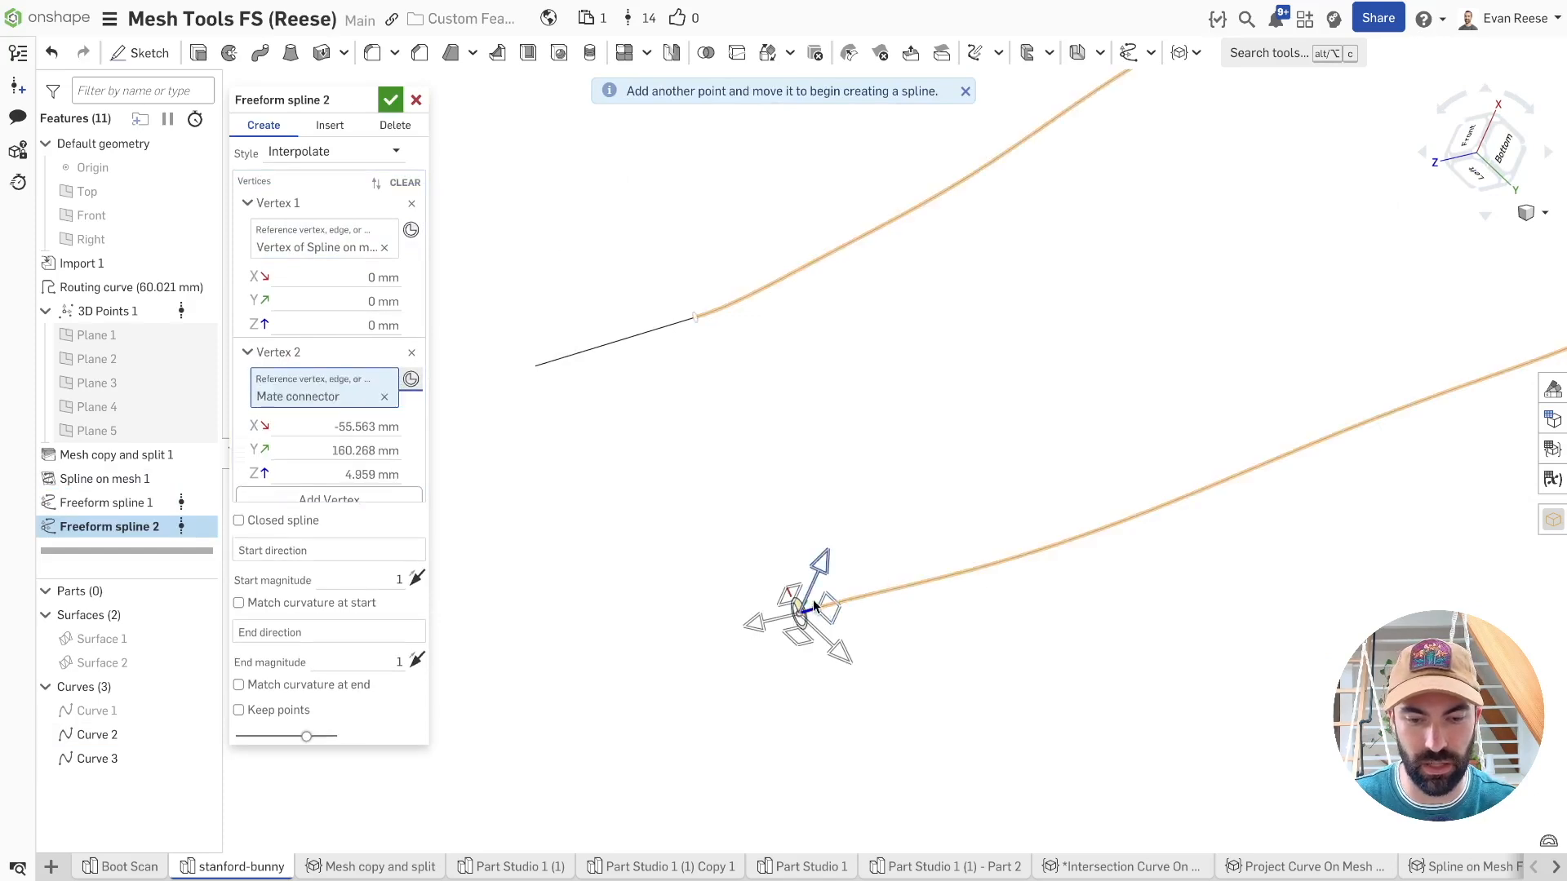
- Offset the second vertex's mate connector -10 mm along Z and accept the lower extension spline
click(368, 396)
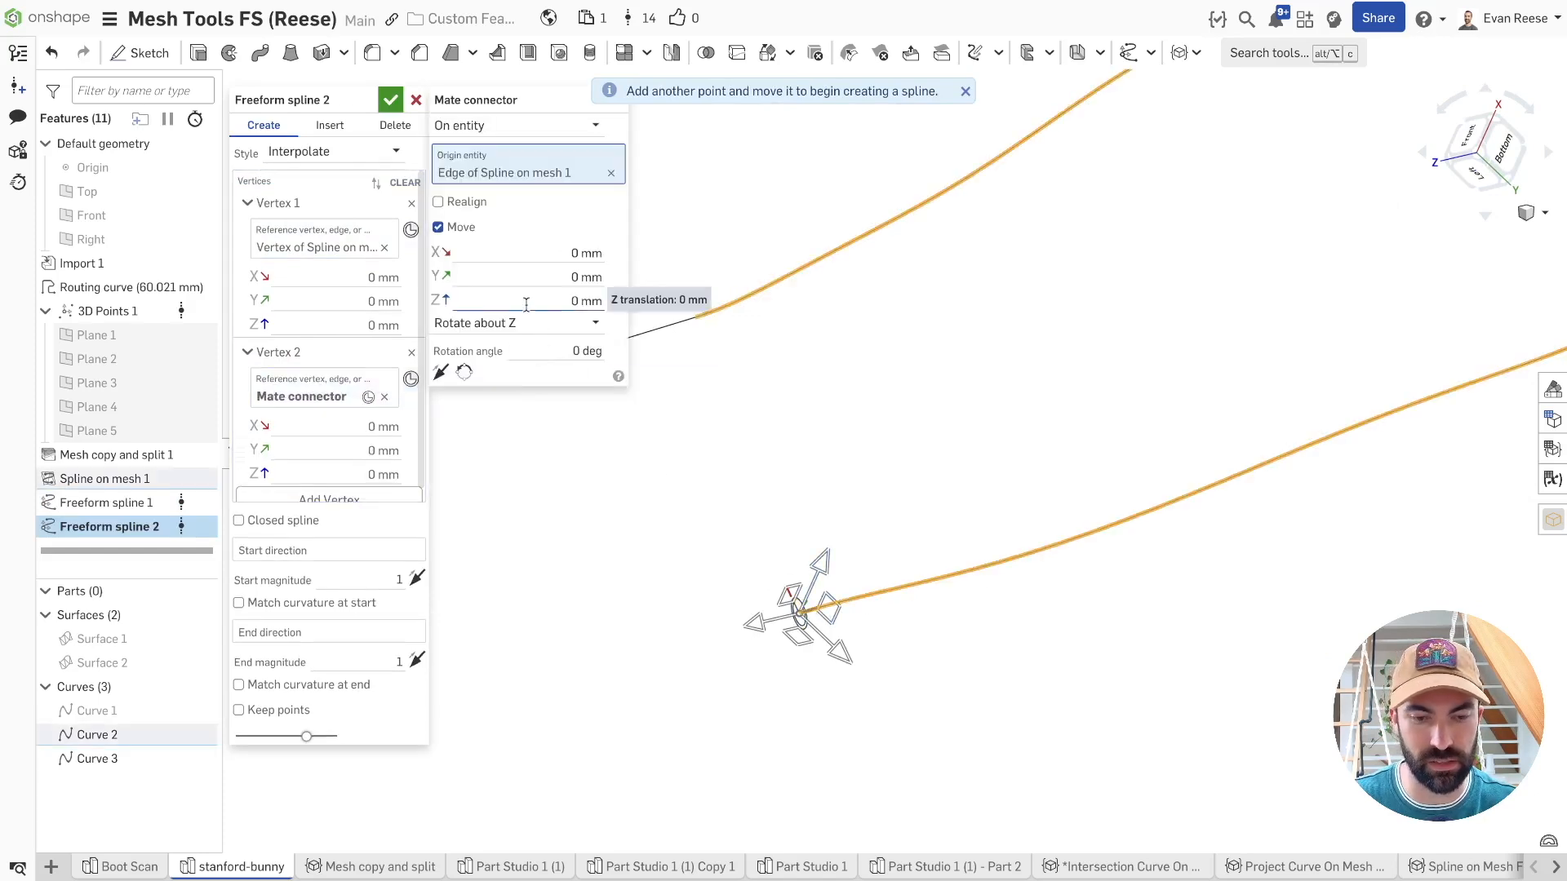
right_drag(805, 622, 771, 572)
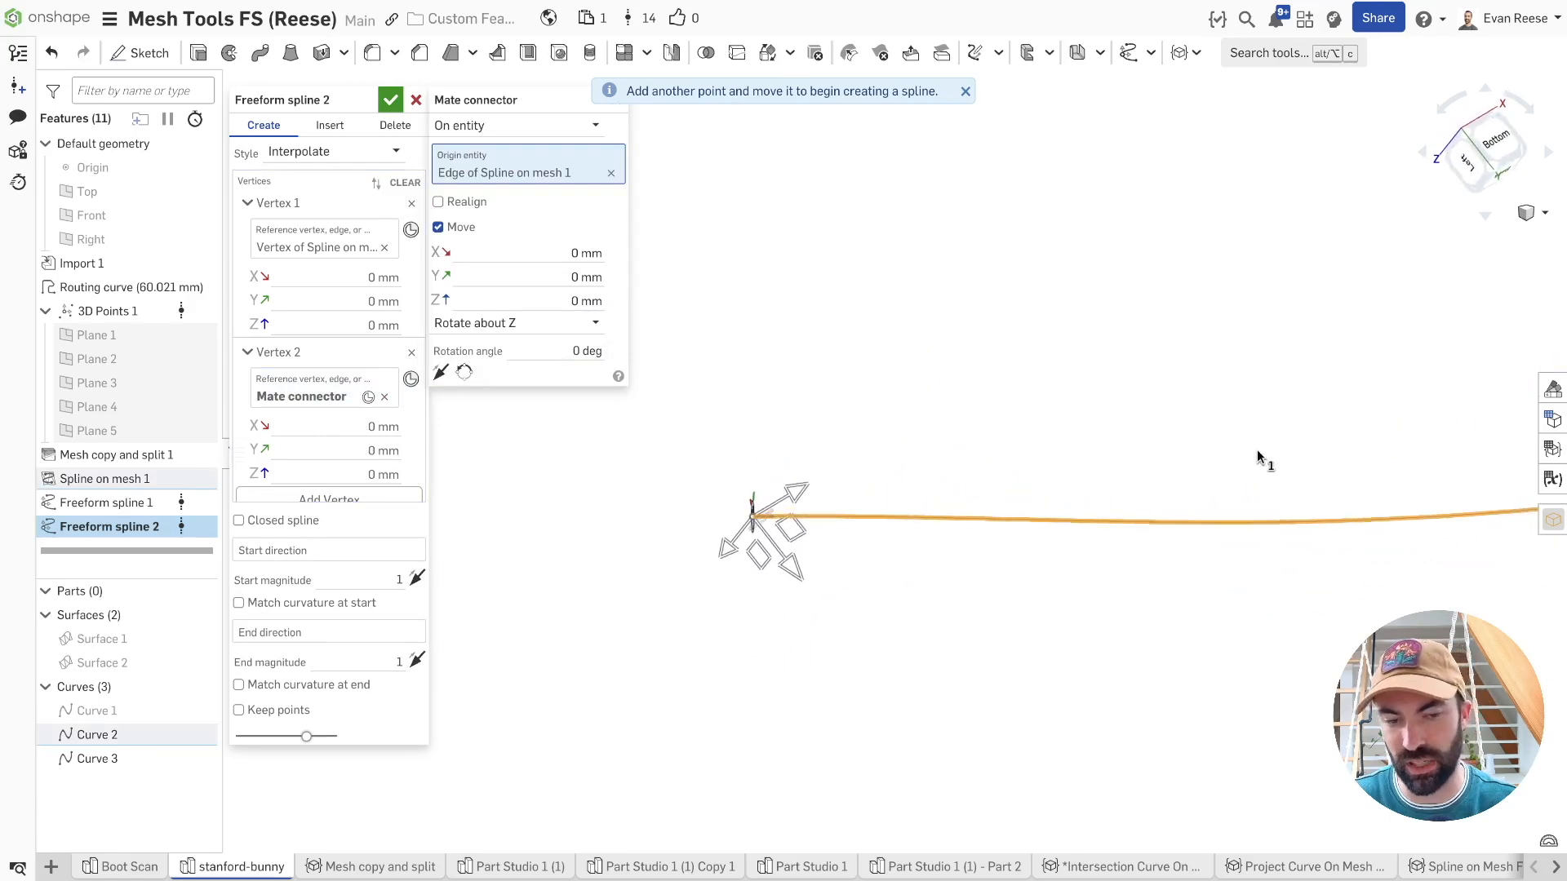
right_drag(789, 370, 829, 330)
click(474, 298)
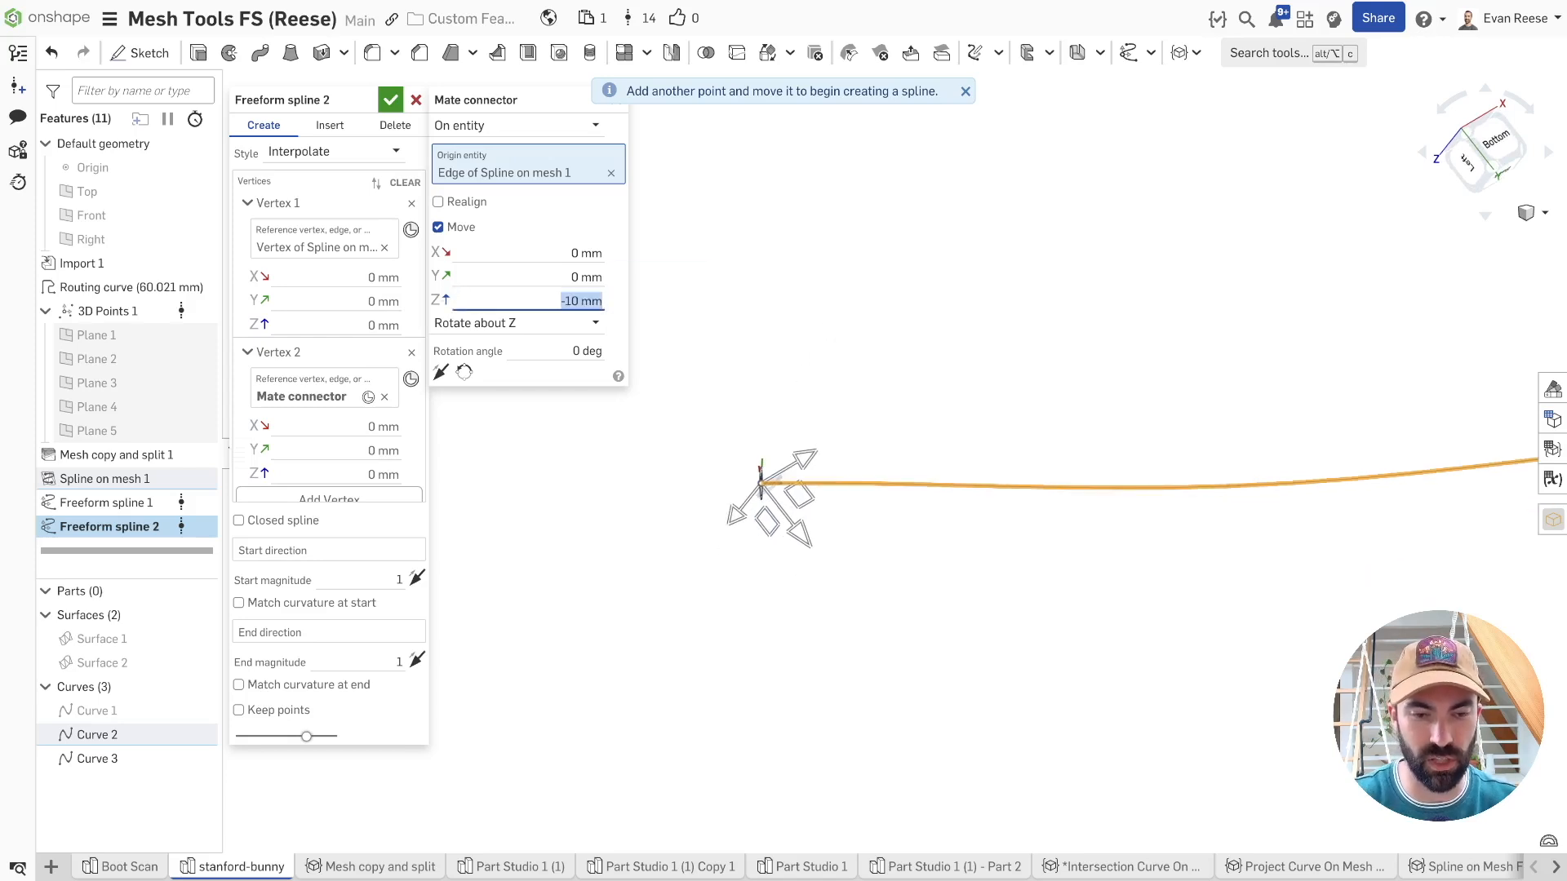
scroll(990, 323, down, 5)
right_drag(980, 333, 901, 288)
click(385, 100)
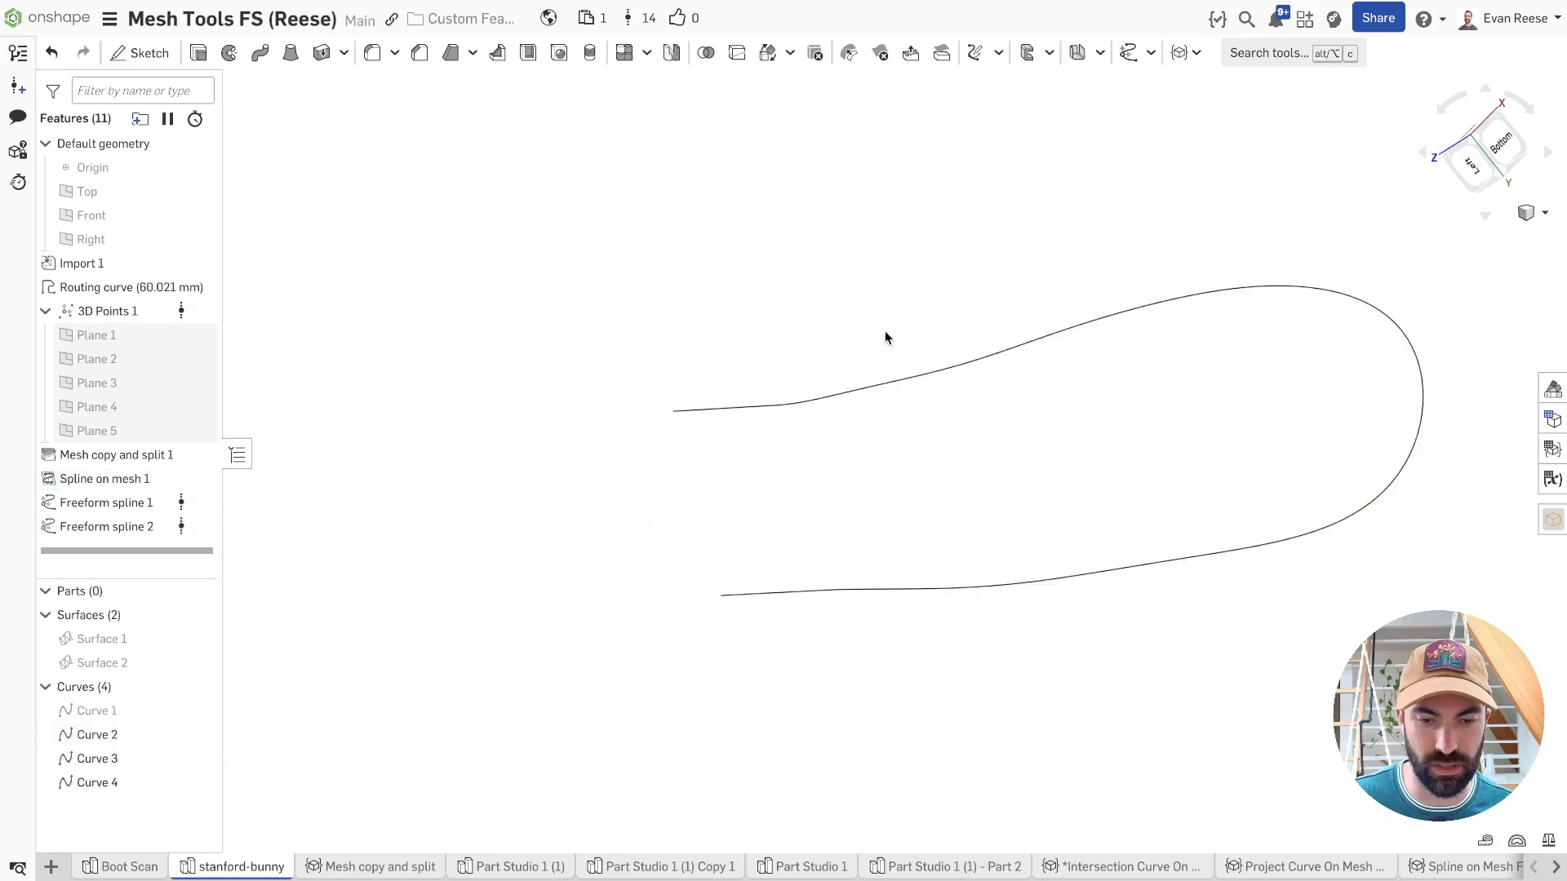
- Create a 3D fit spline from edges, joining the upper extension, the mesh spline and the lower extension into one curve
key(alt+c)
text(fit)
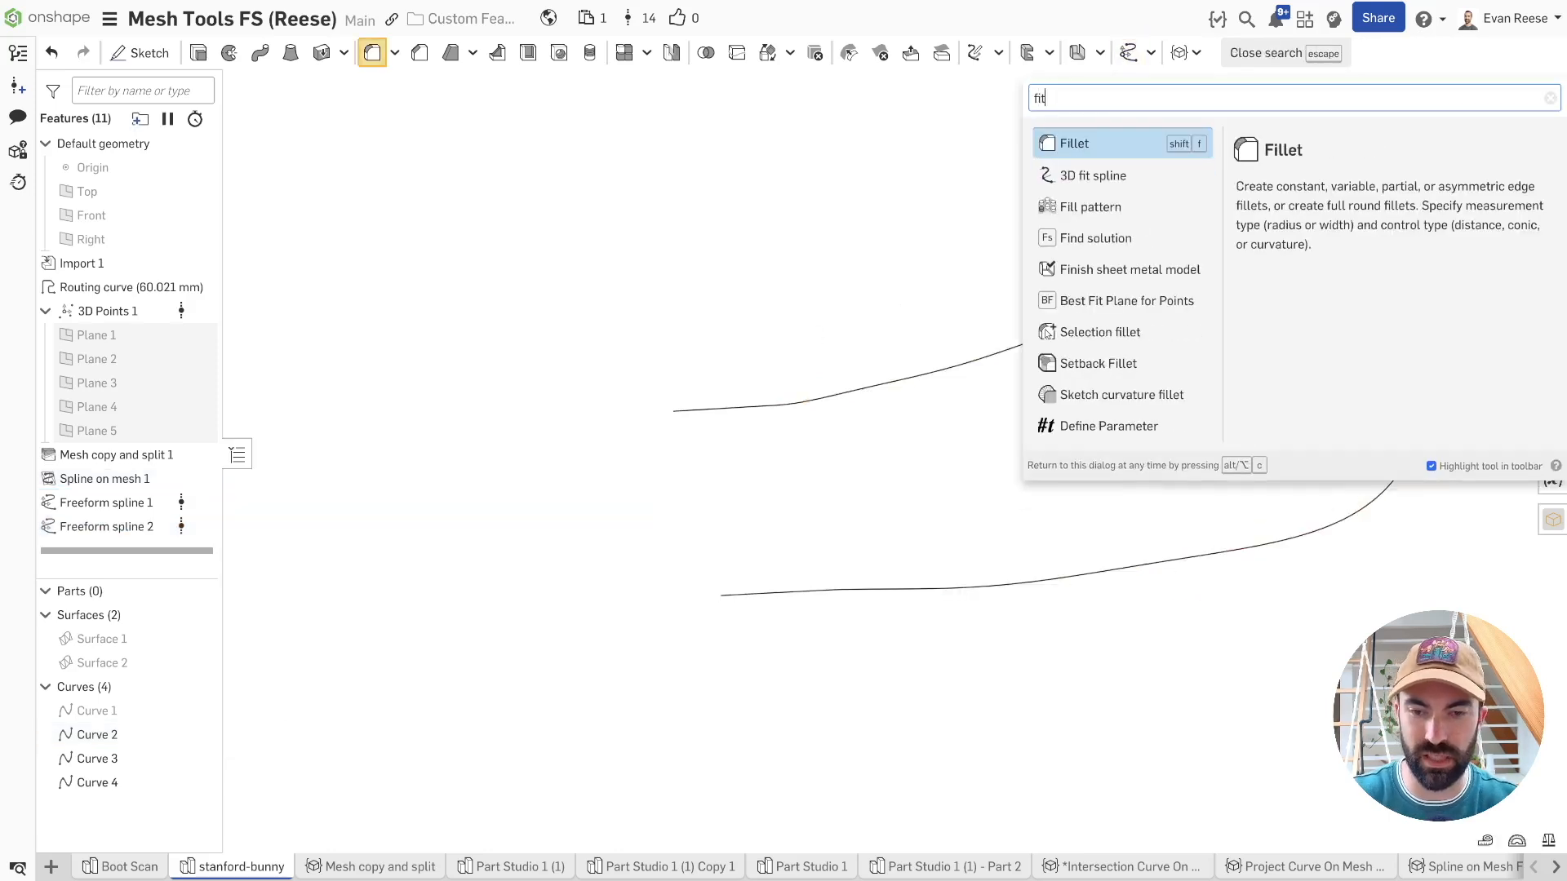
key(Down)
key(Return)
click(382, 126)
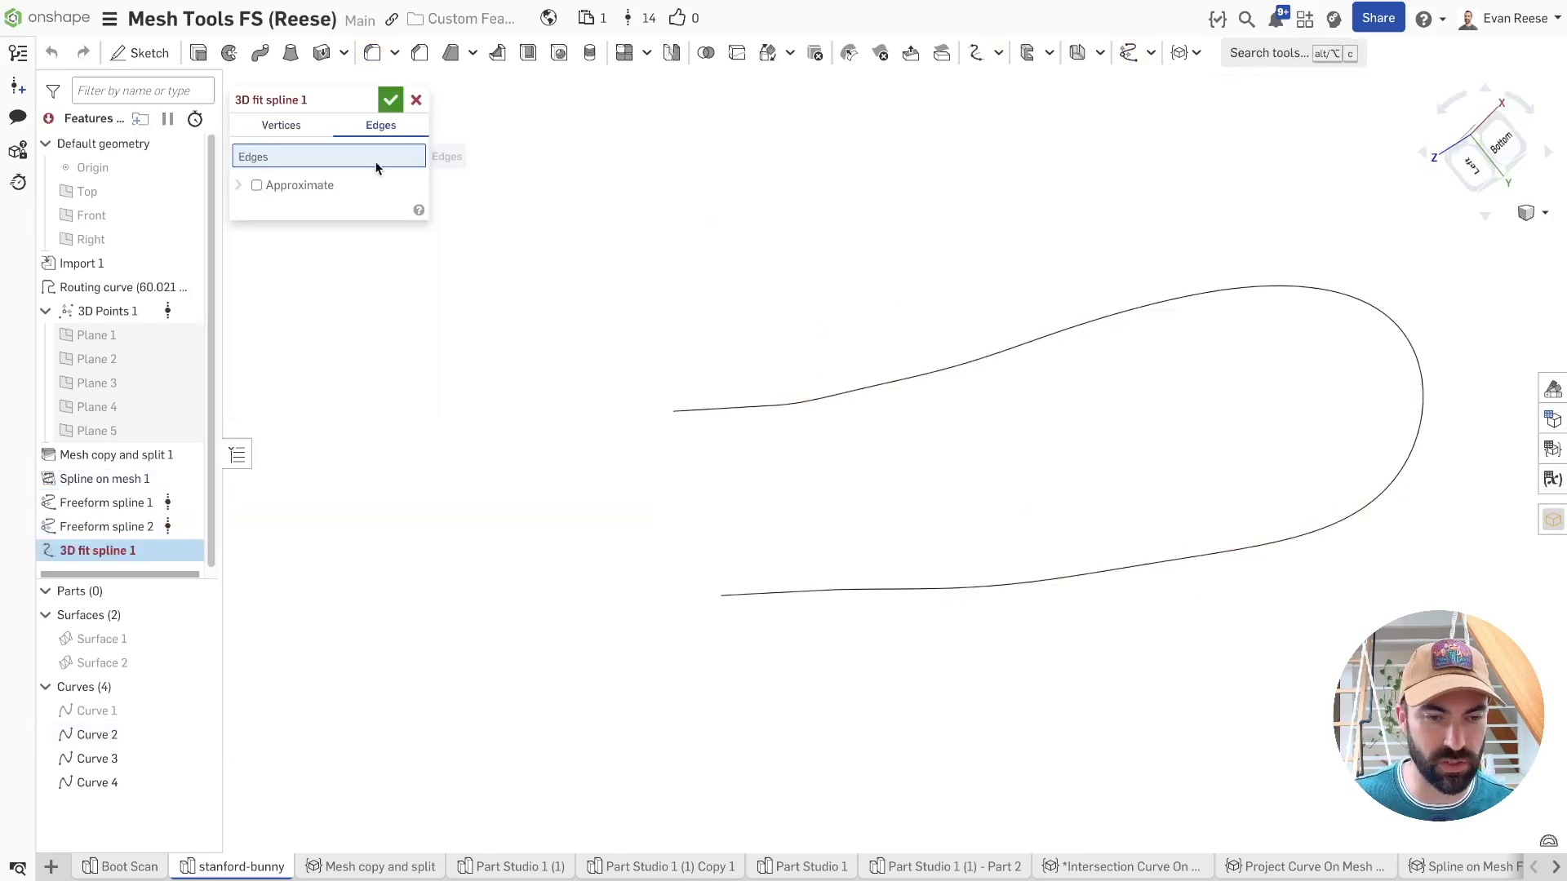
click(752, 411)
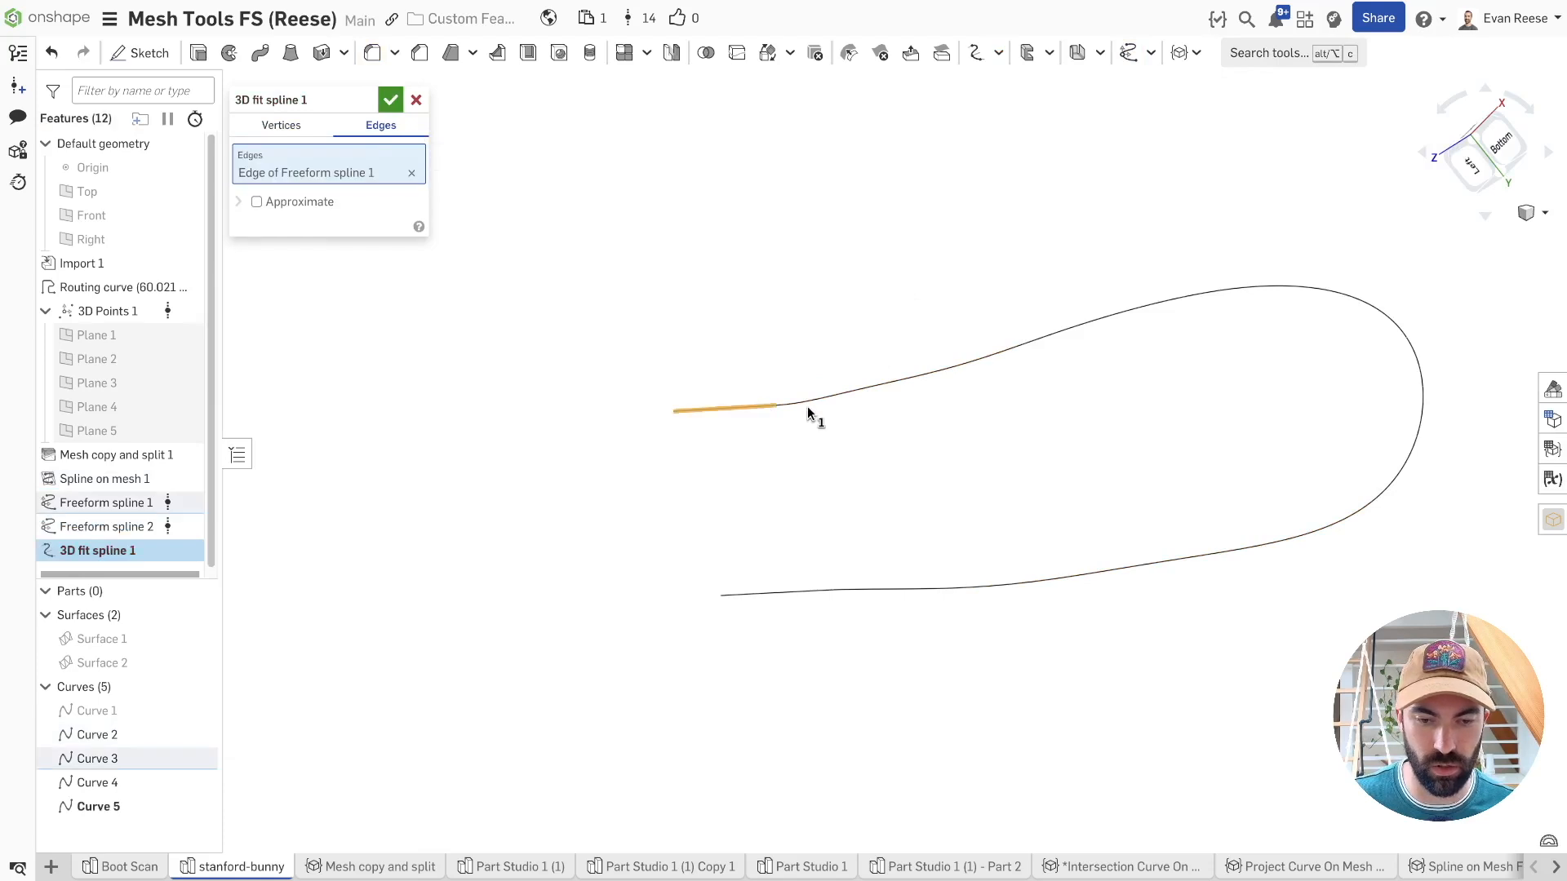
click(812, 403)
click(796, 596)
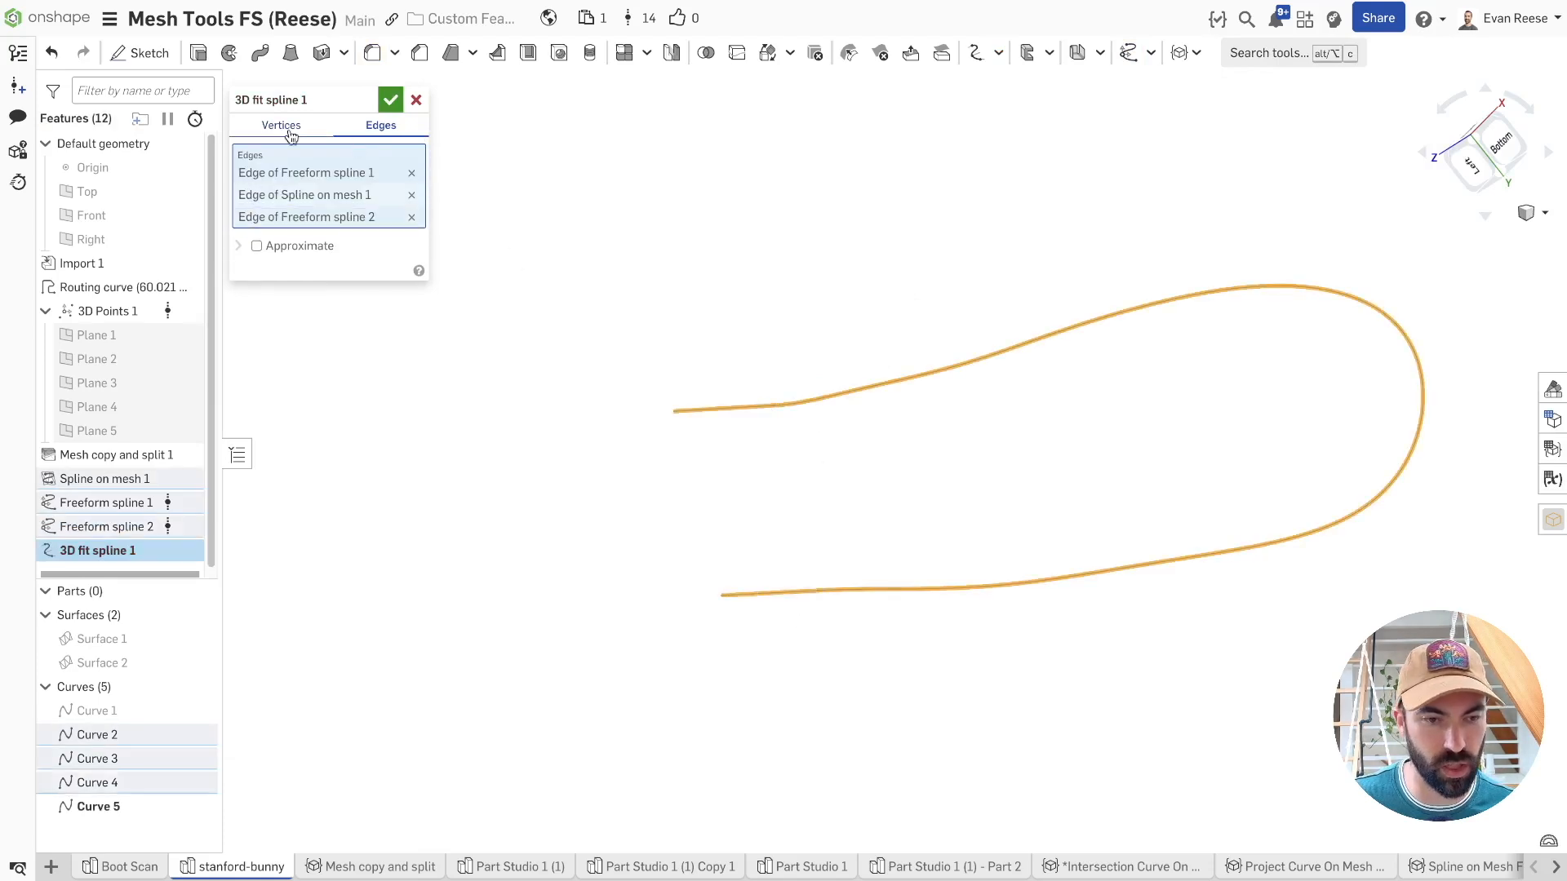
click(389, 100)
- Delete the three source curves, Curve 2, Curve 3 and Curve 4, keeping the joined fit spline
click(123, 735)
click(124, 759)
click(111, 784)
key(Delete)
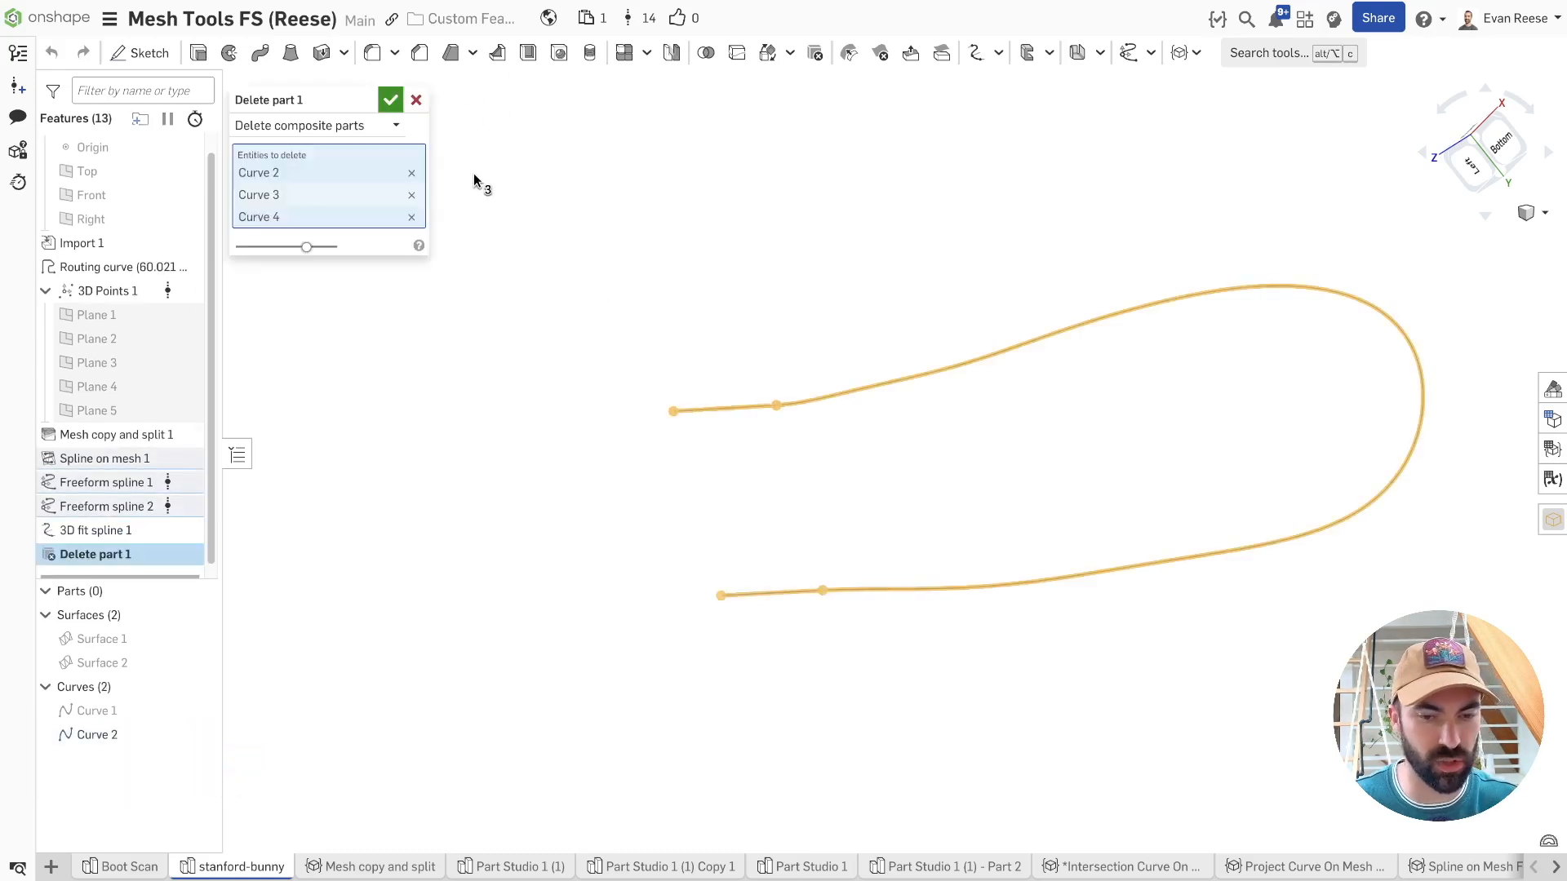
click(390, 100)
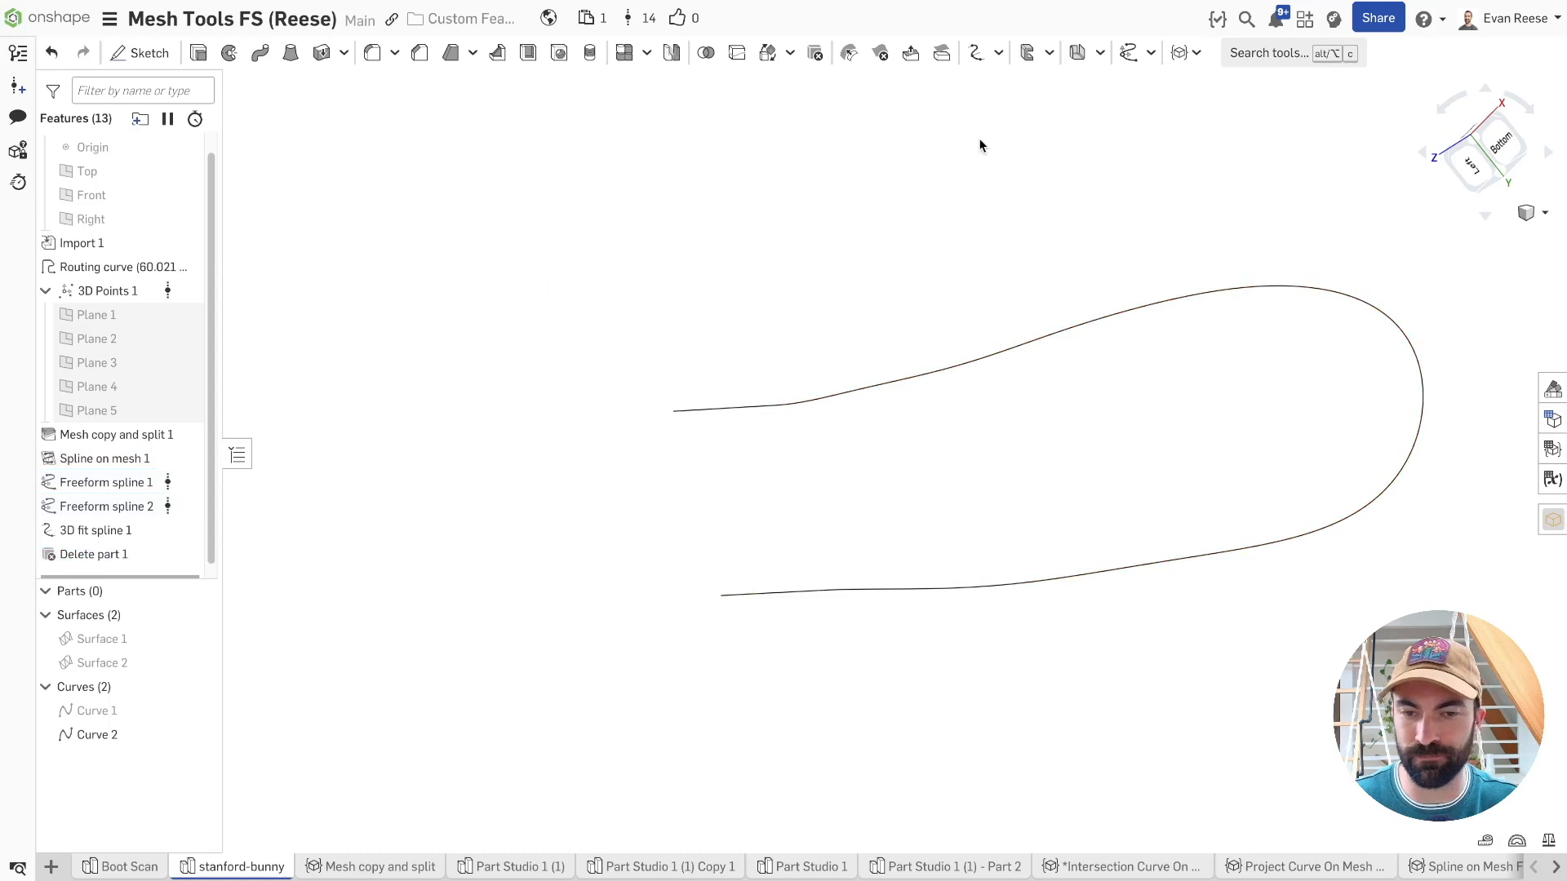
click(976, 55)
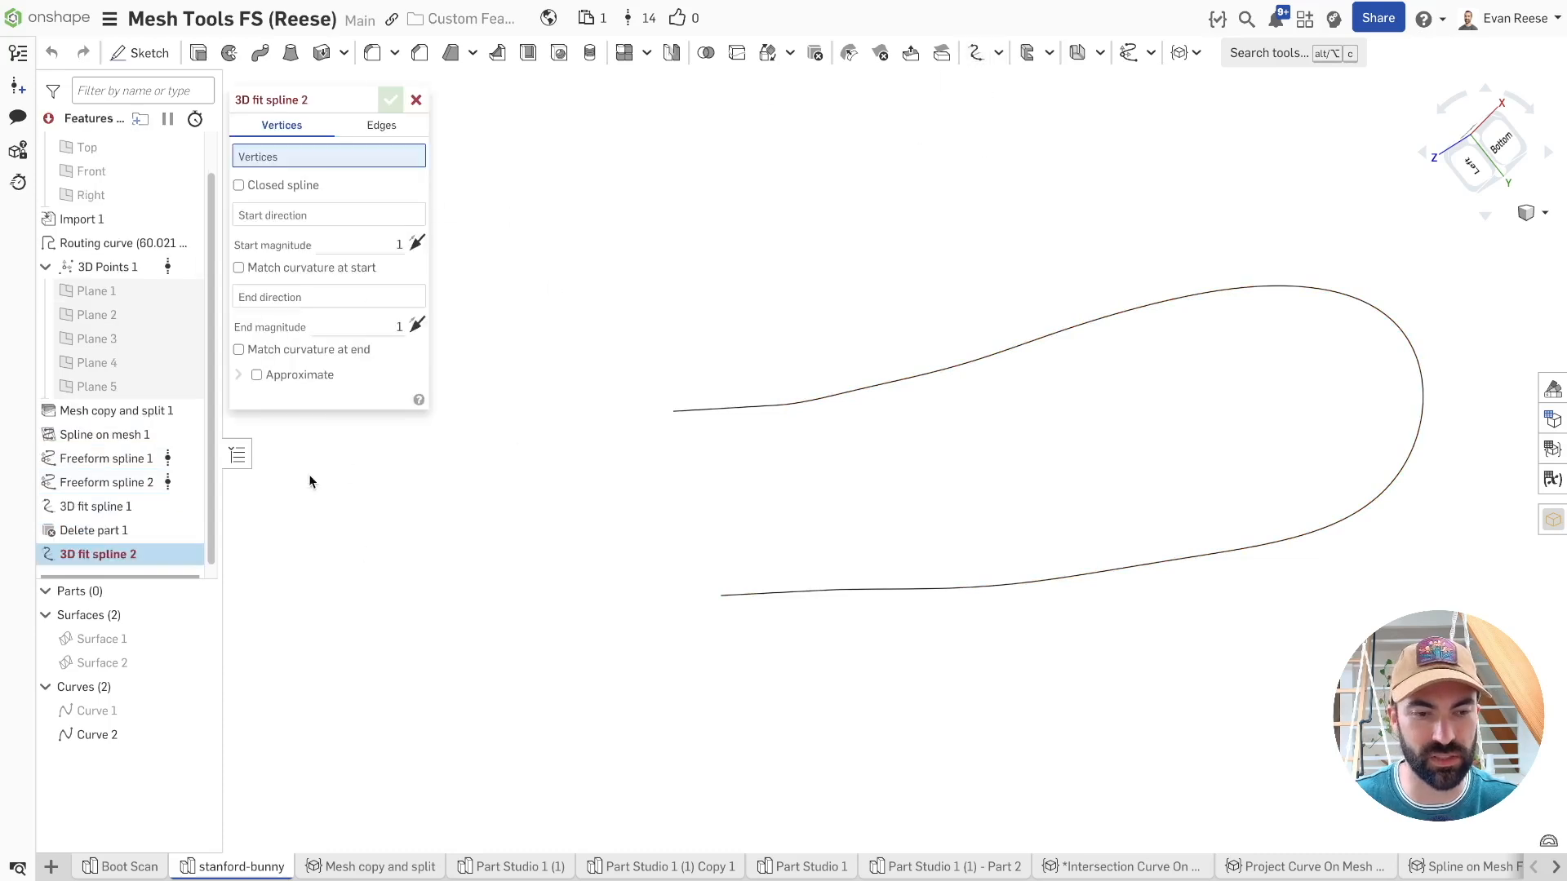
click(381, 125)
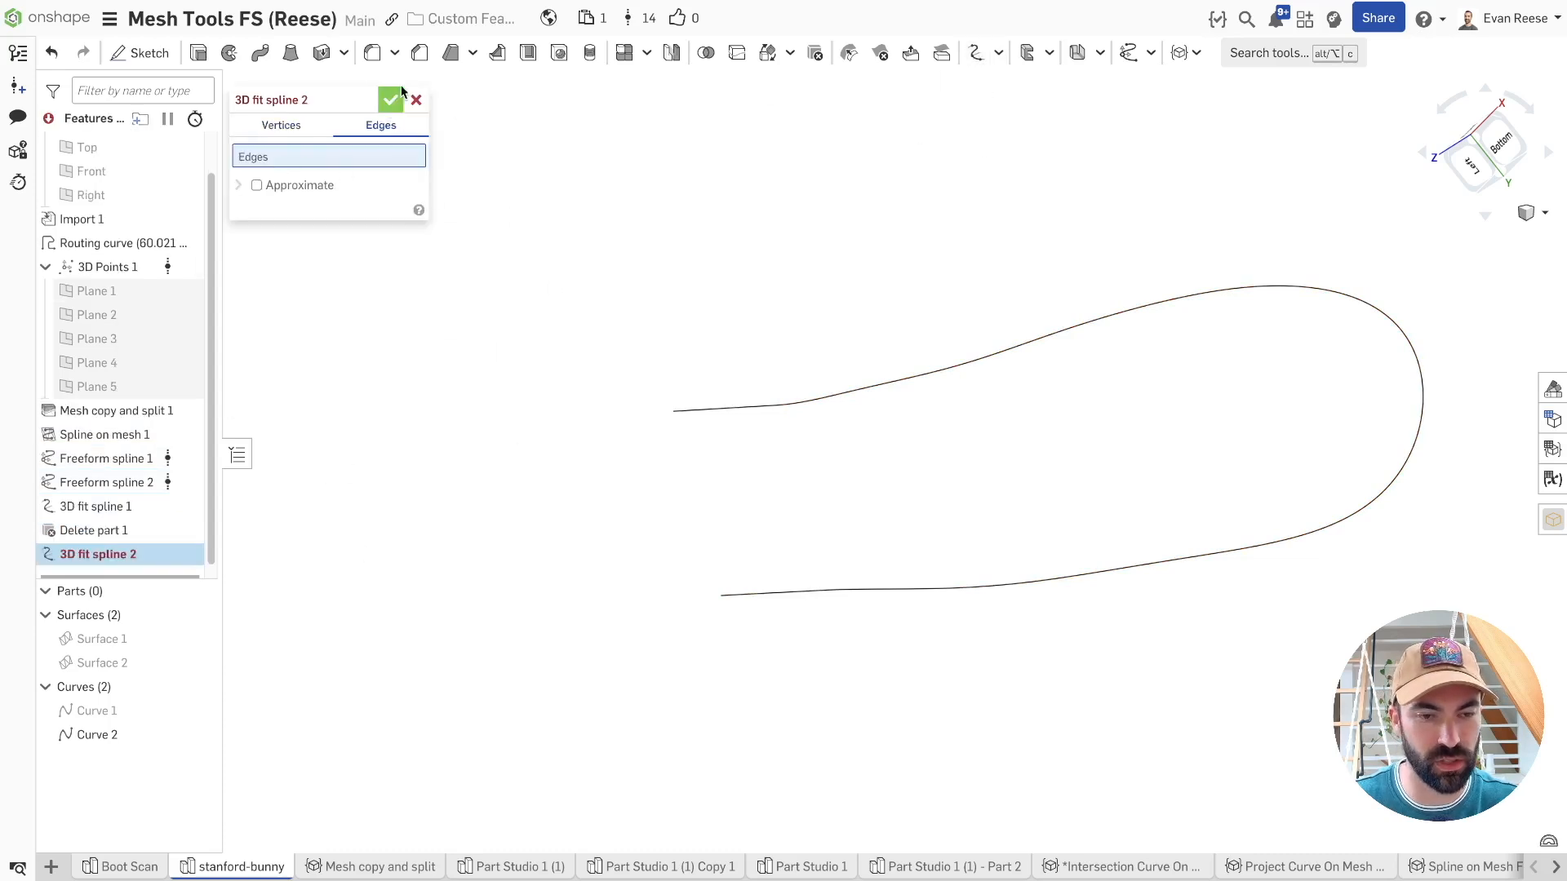
click(390, 100)
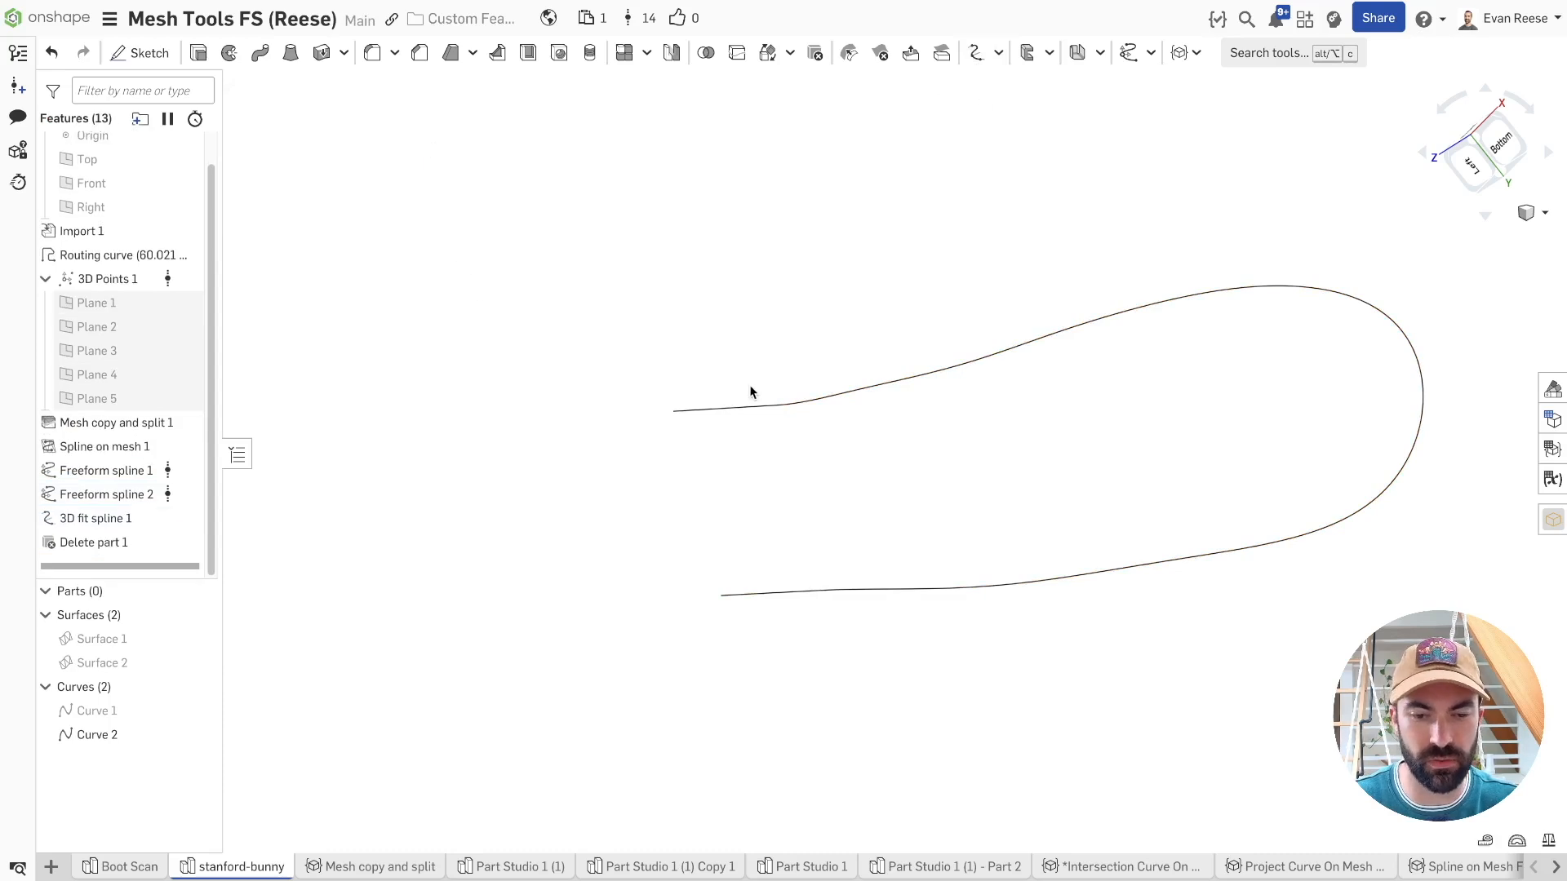
- Show the ear mesh, Surface 2, and split its face with the joined fit spline, projected normal to target
middle_drag(918, 250, 723, 270)
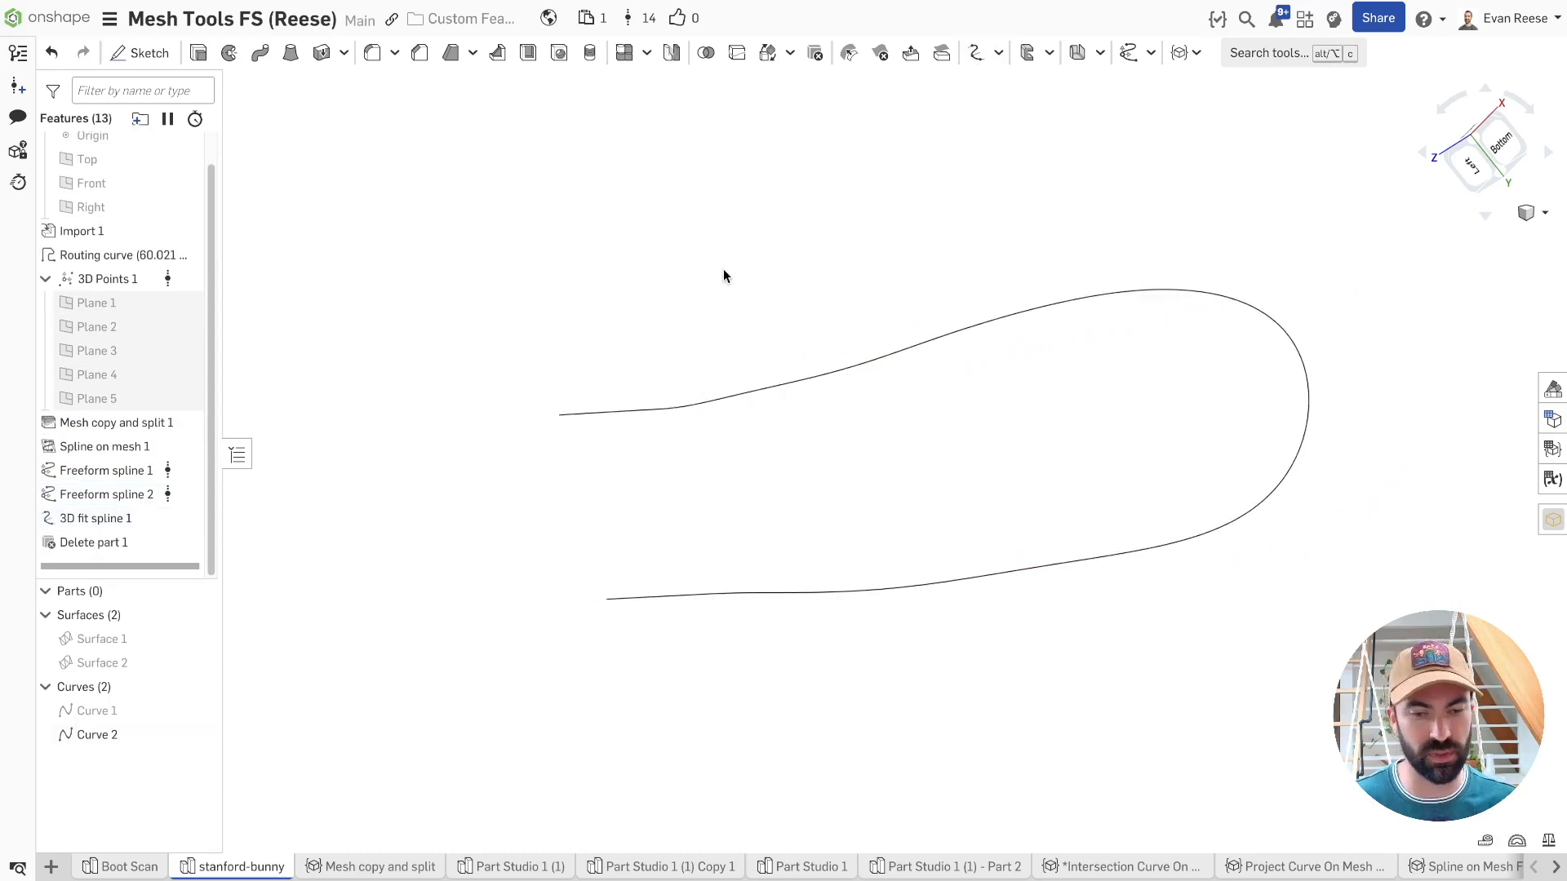
click(201, 663)
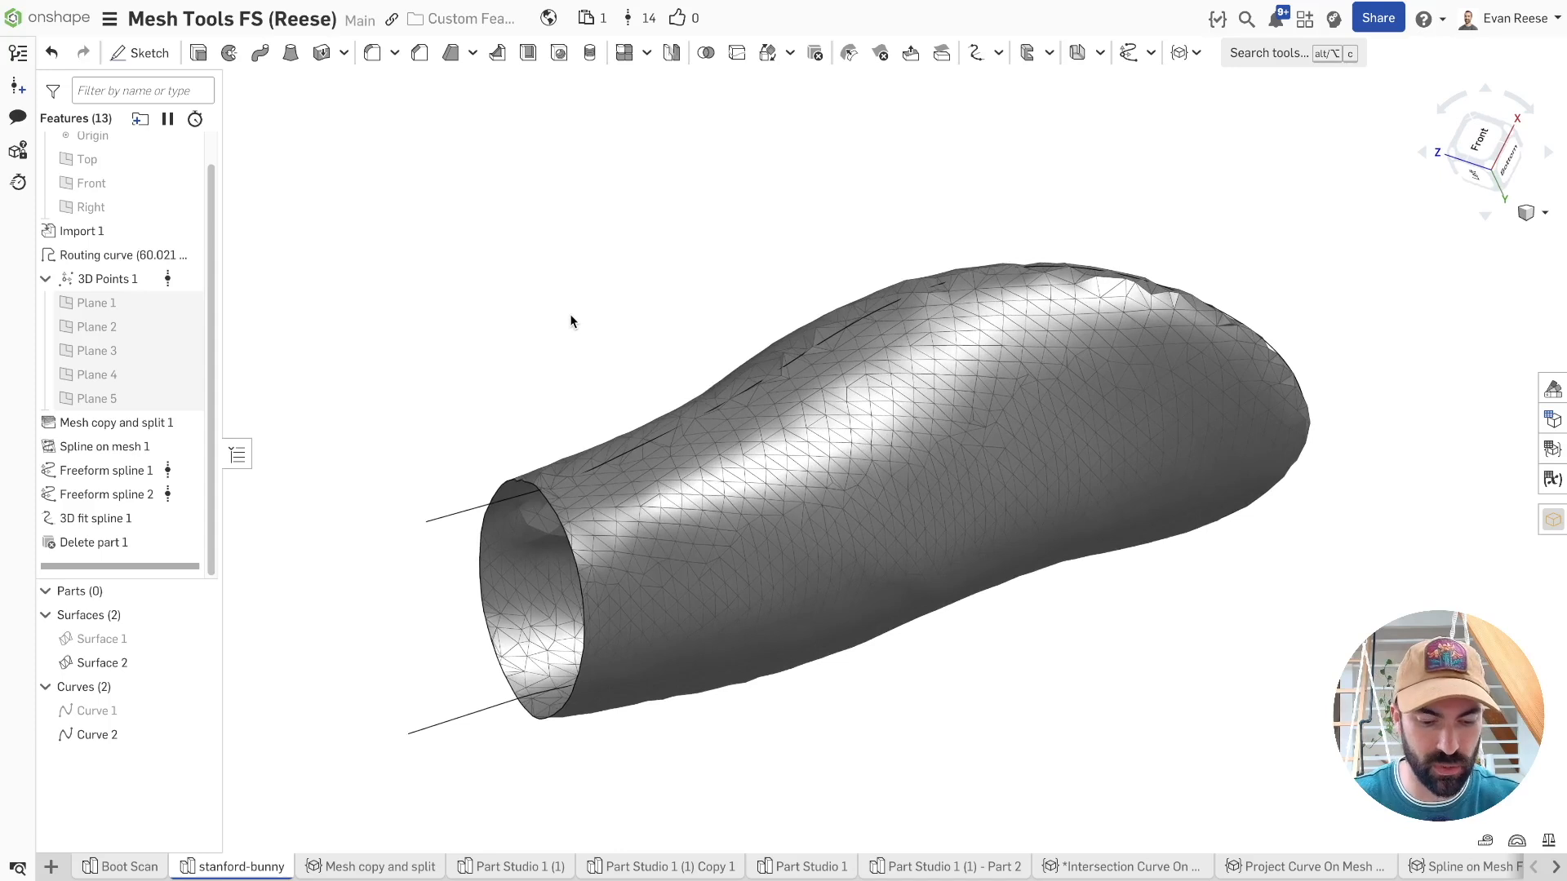
key(alt+c)
text(split)
key(Return)
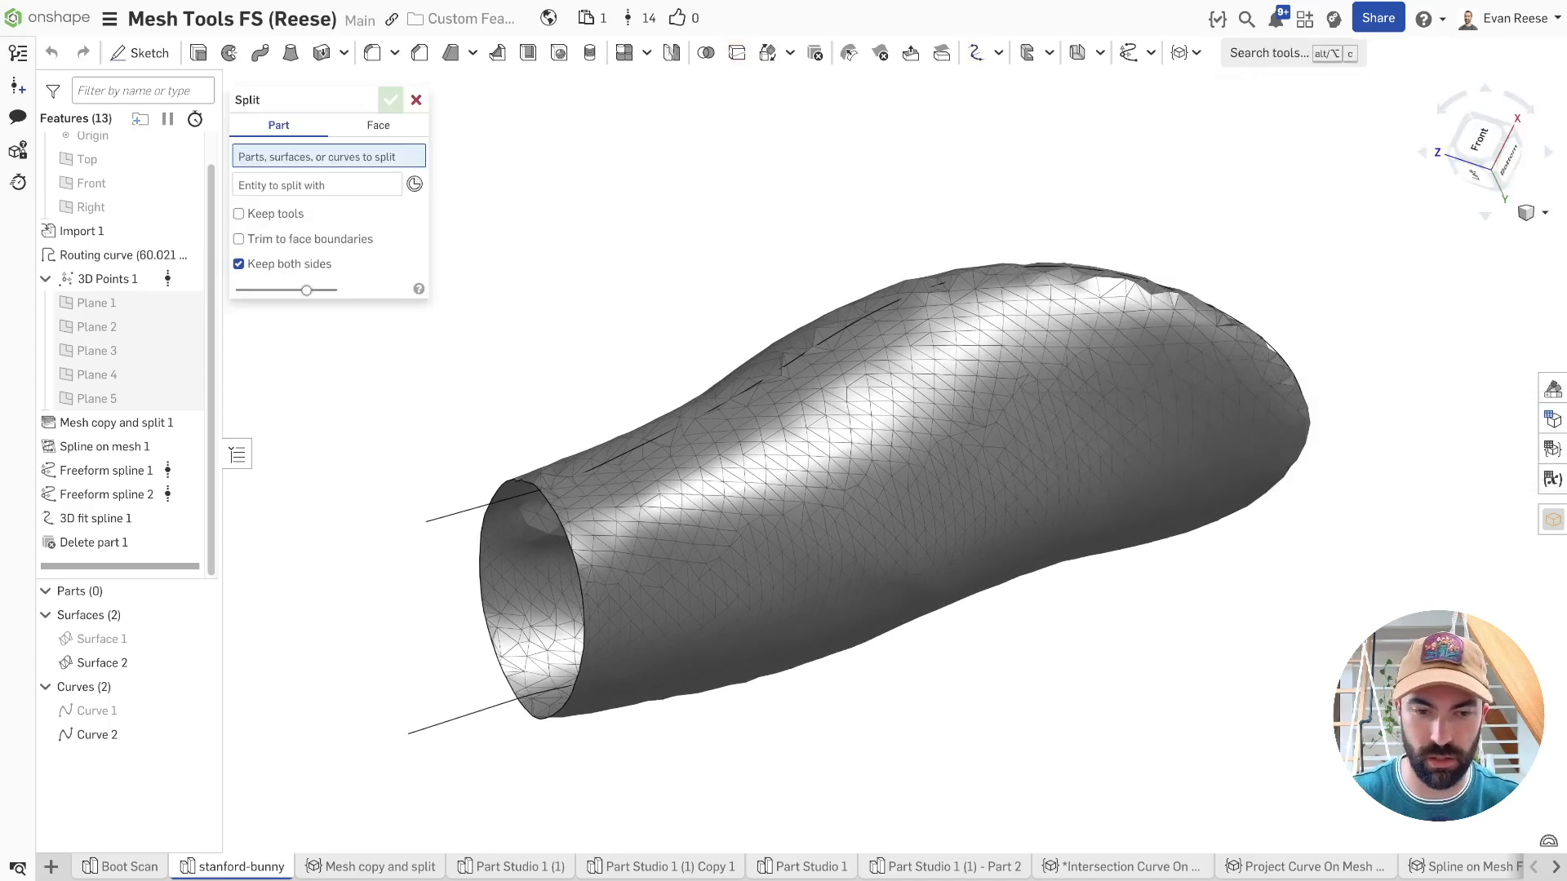
click(379, 126)
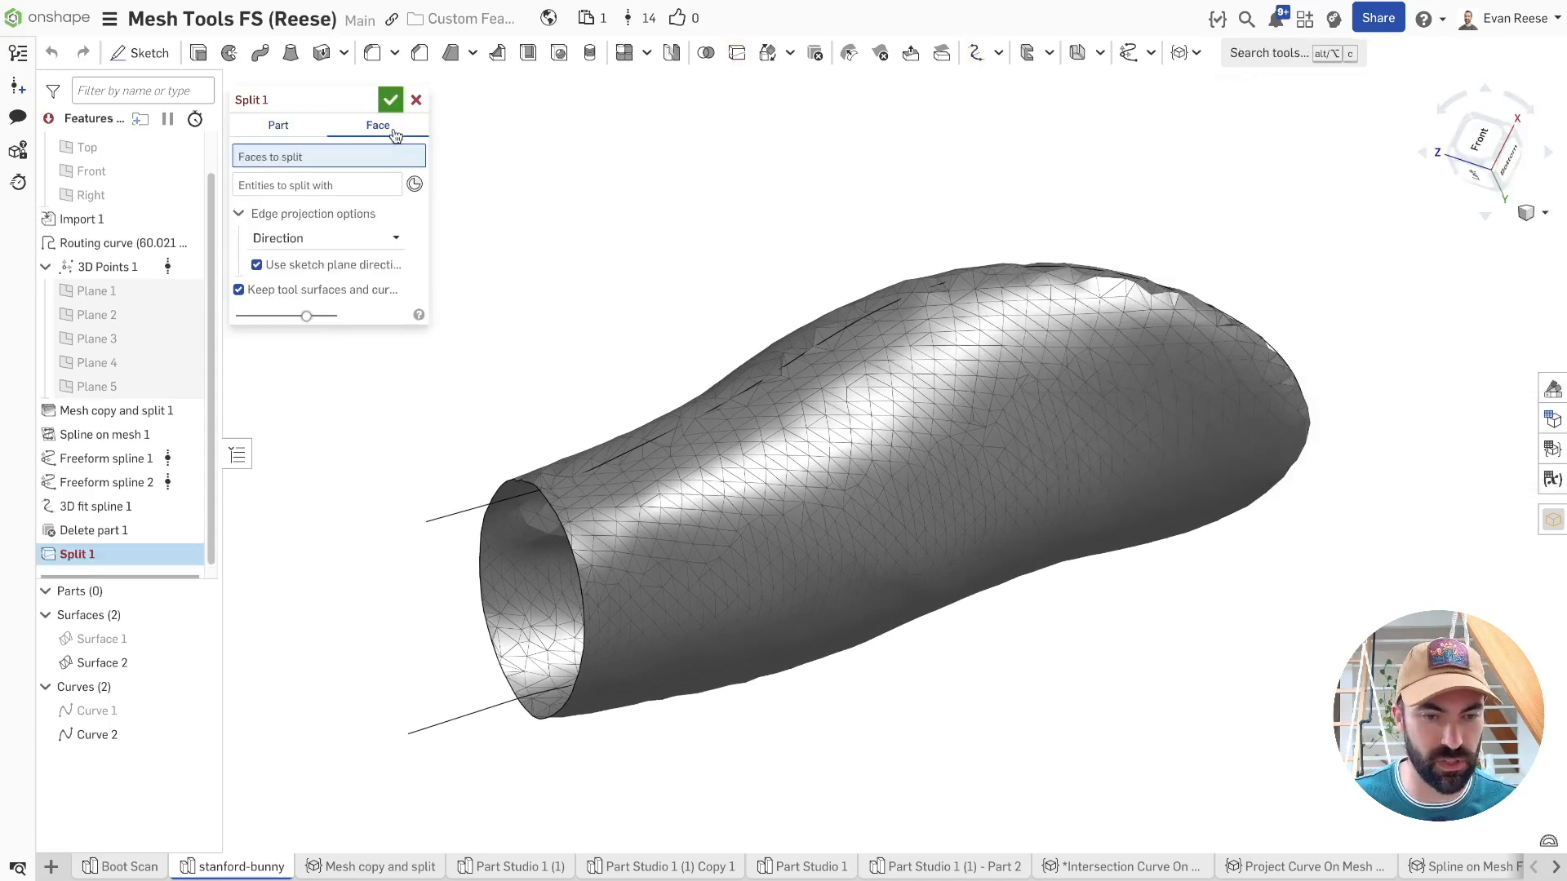
click(510, 602)
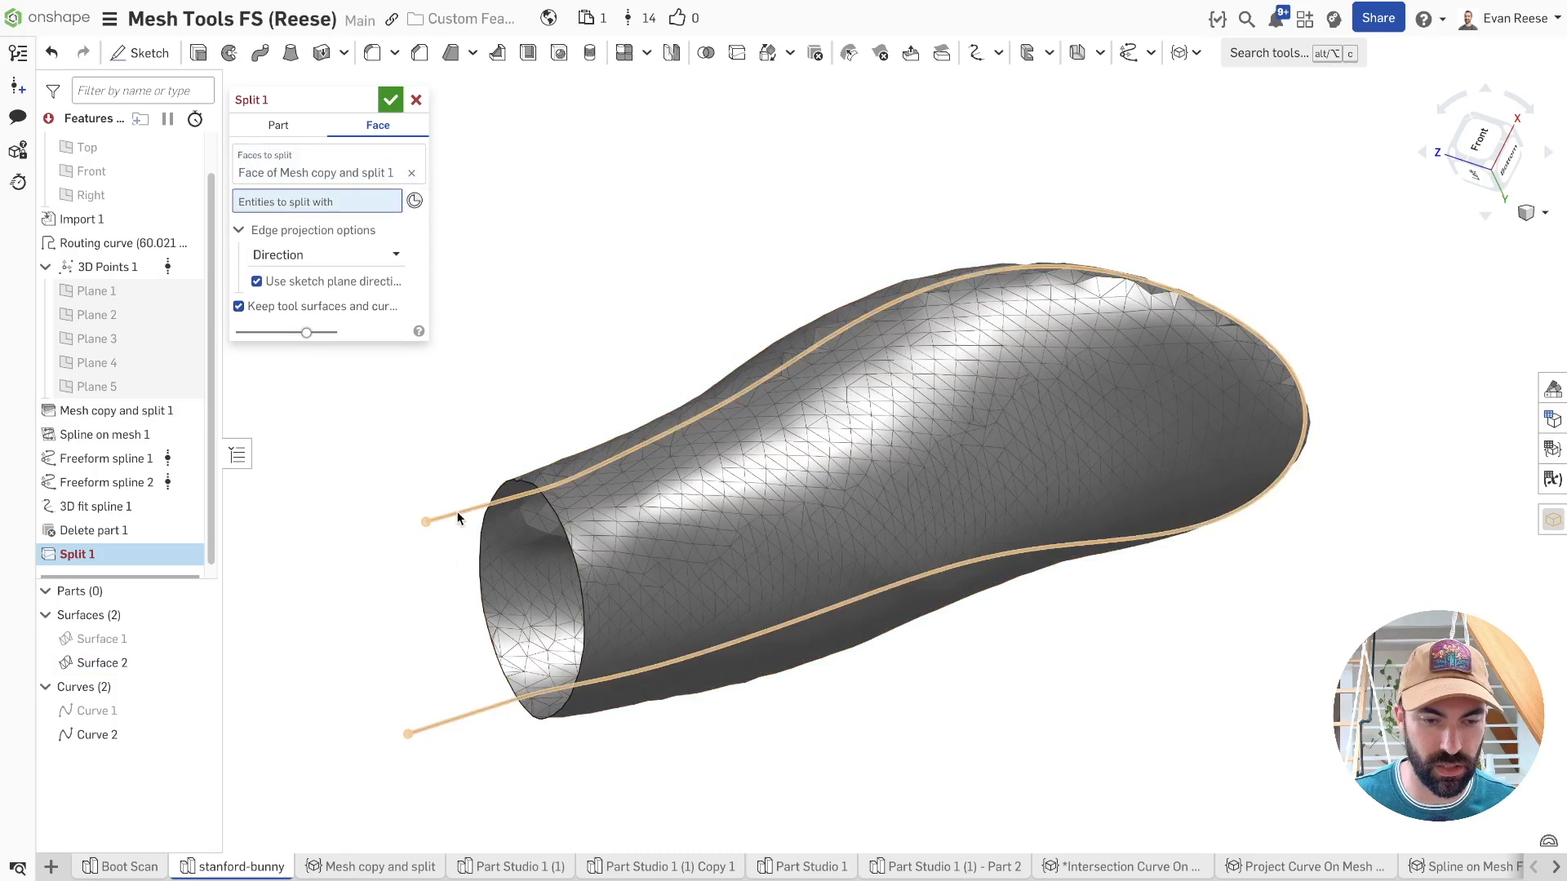
click(458, 516)
click(322, 271)
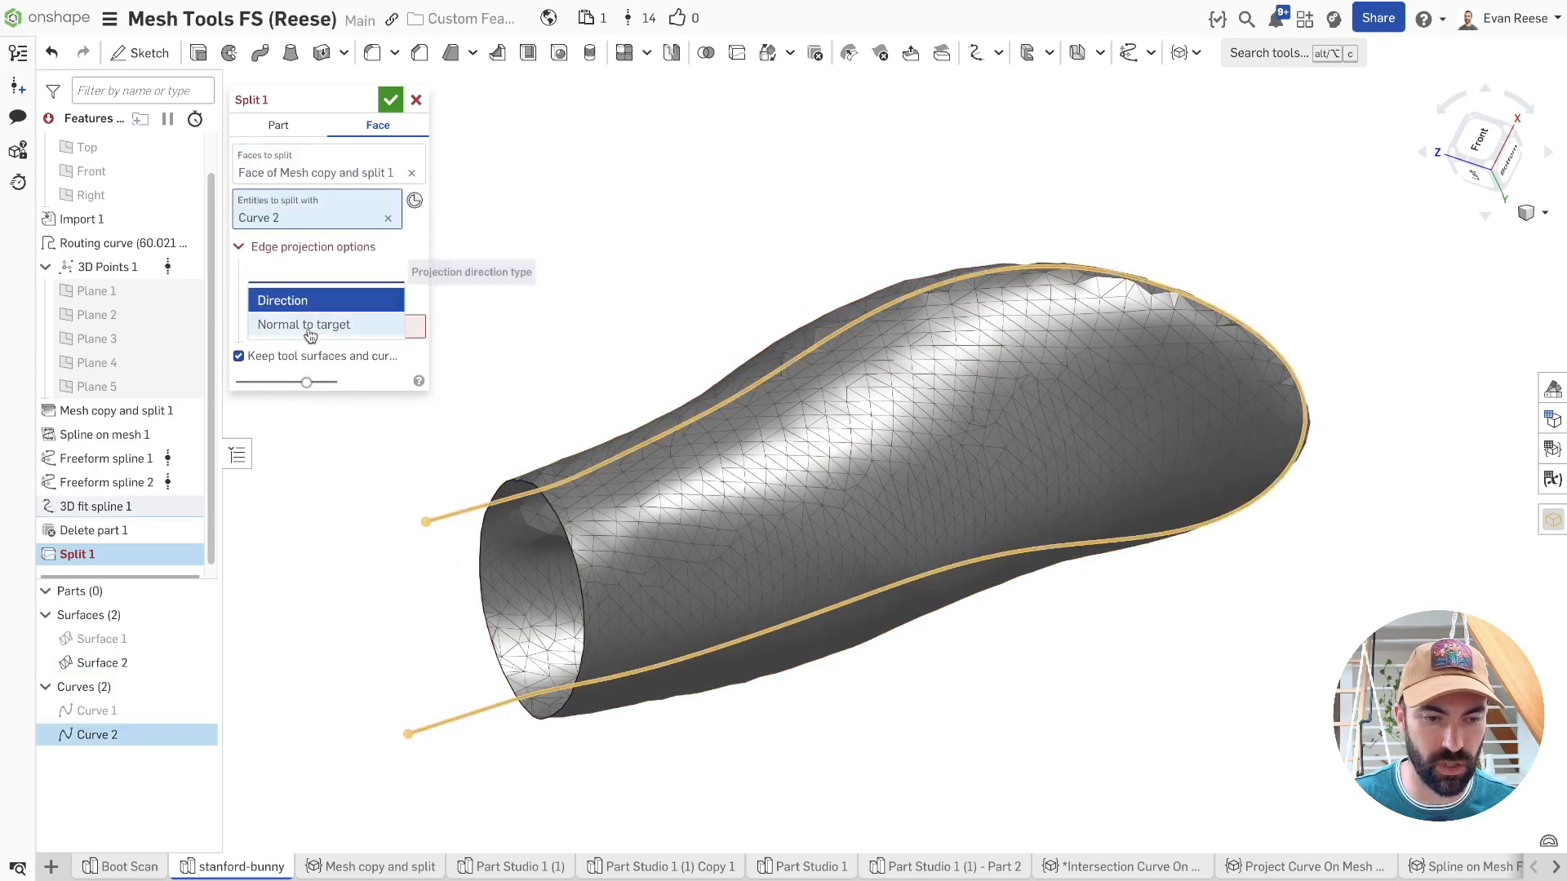
click(311, 325)
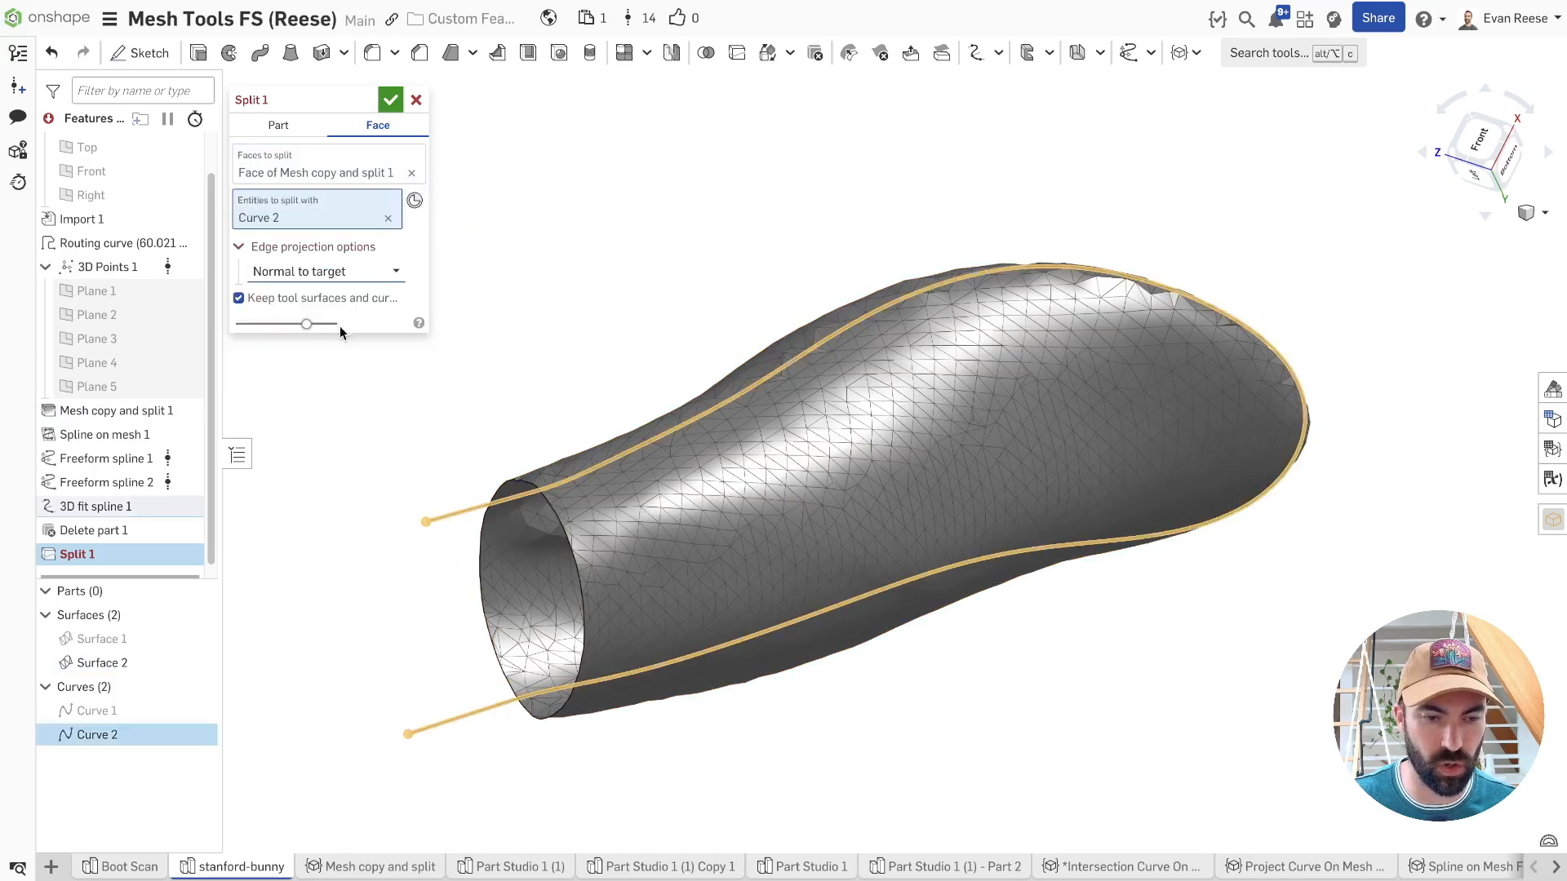
click(388, 104)
click(792, 406)
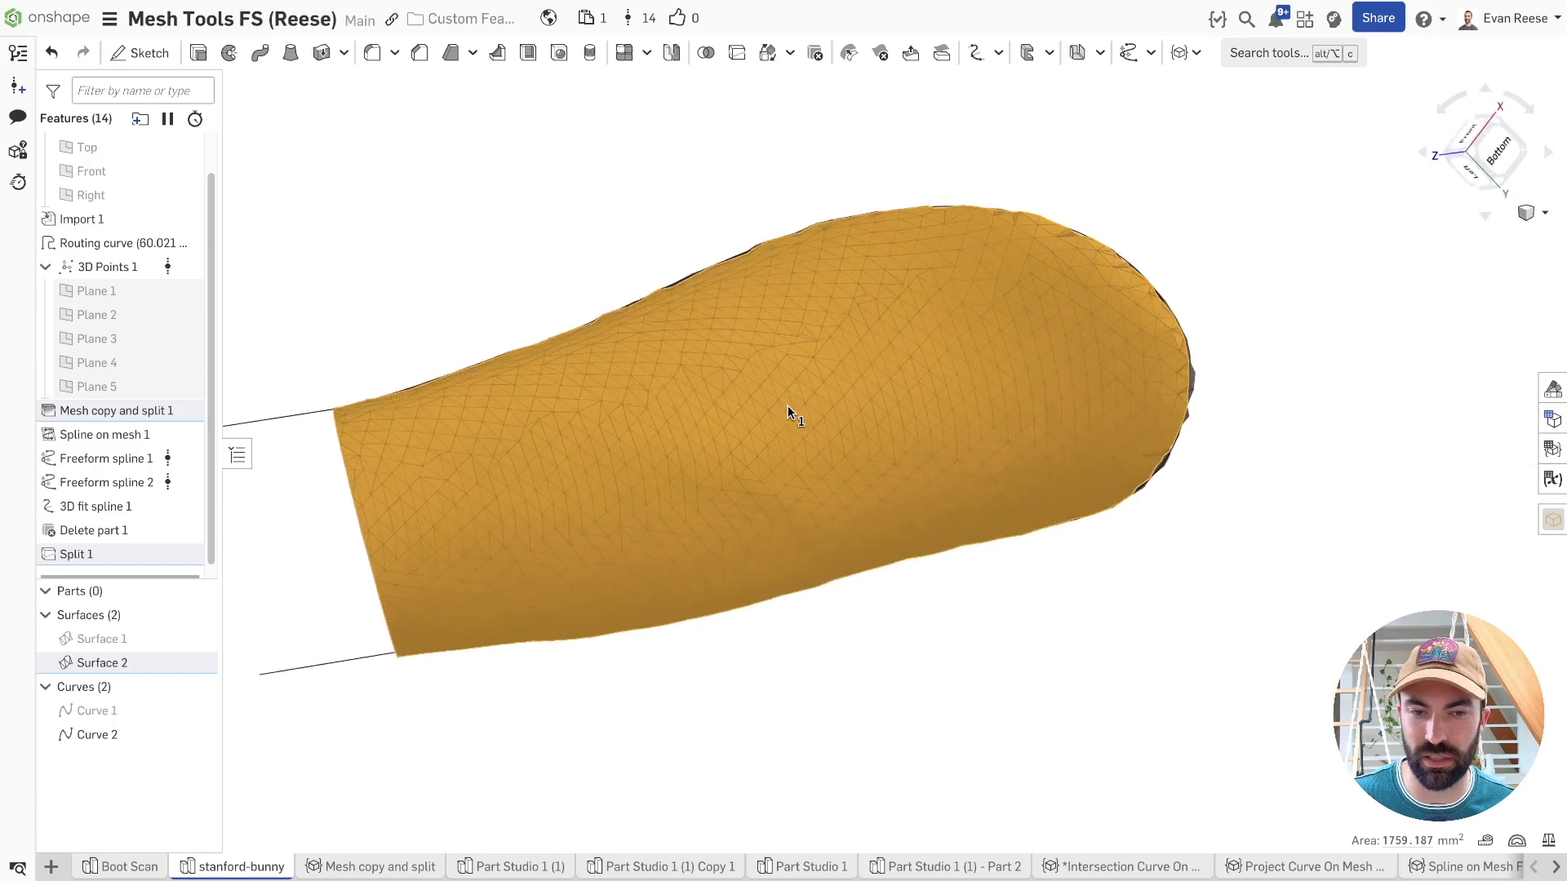
click(1007, 165)
- Start a mesh-based constrained surface on the front half of the split ear at 0.1 mm tolerance and turn on curvature analysis
key(alt+c)
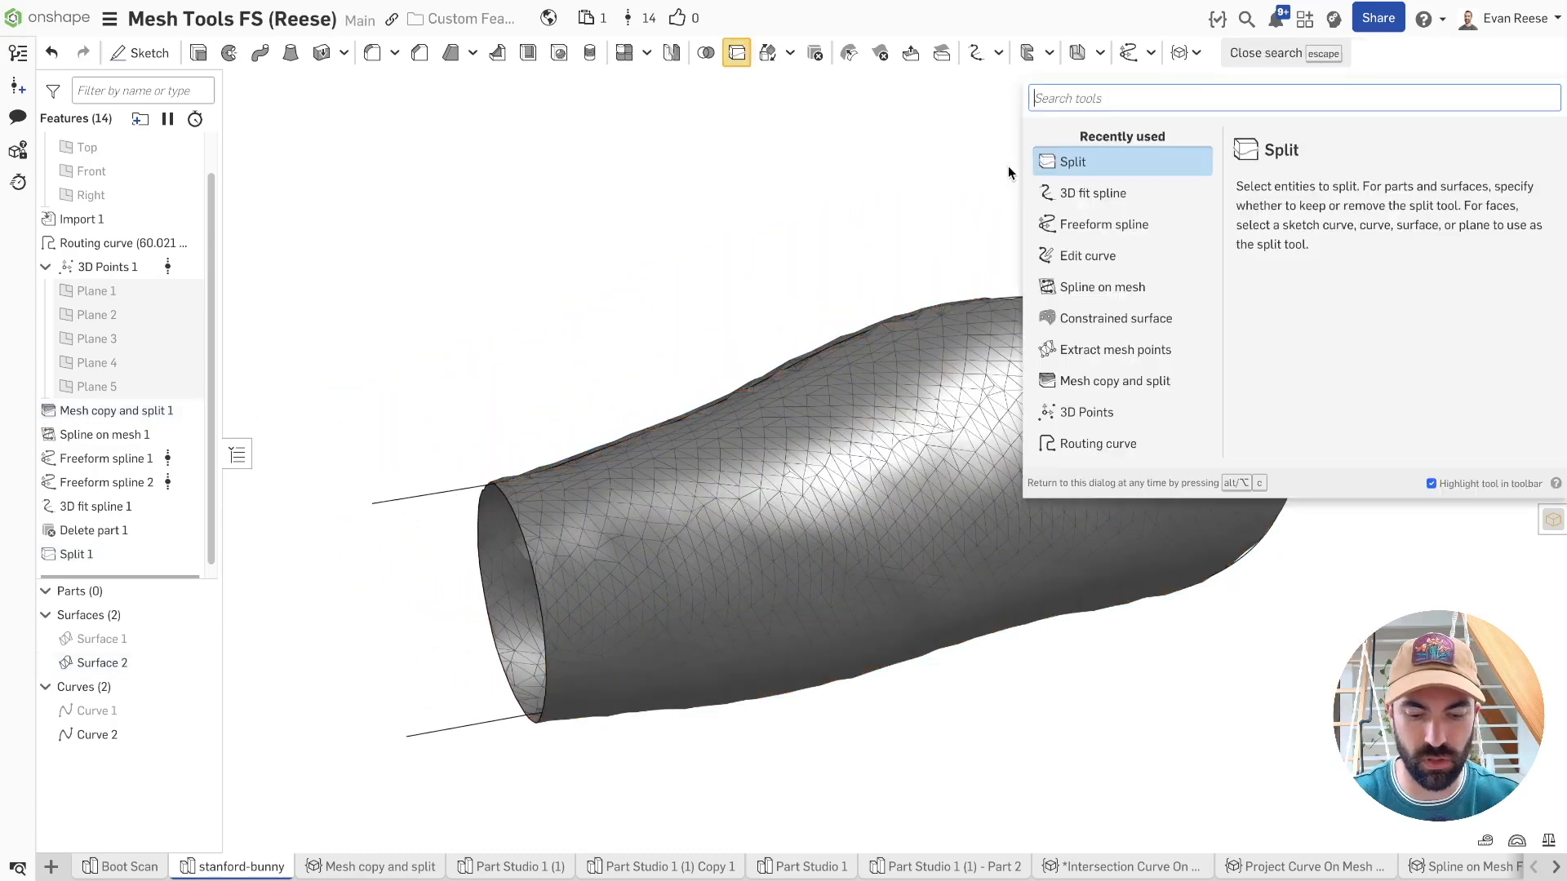
text(cons)
key(Down)
key(Return)
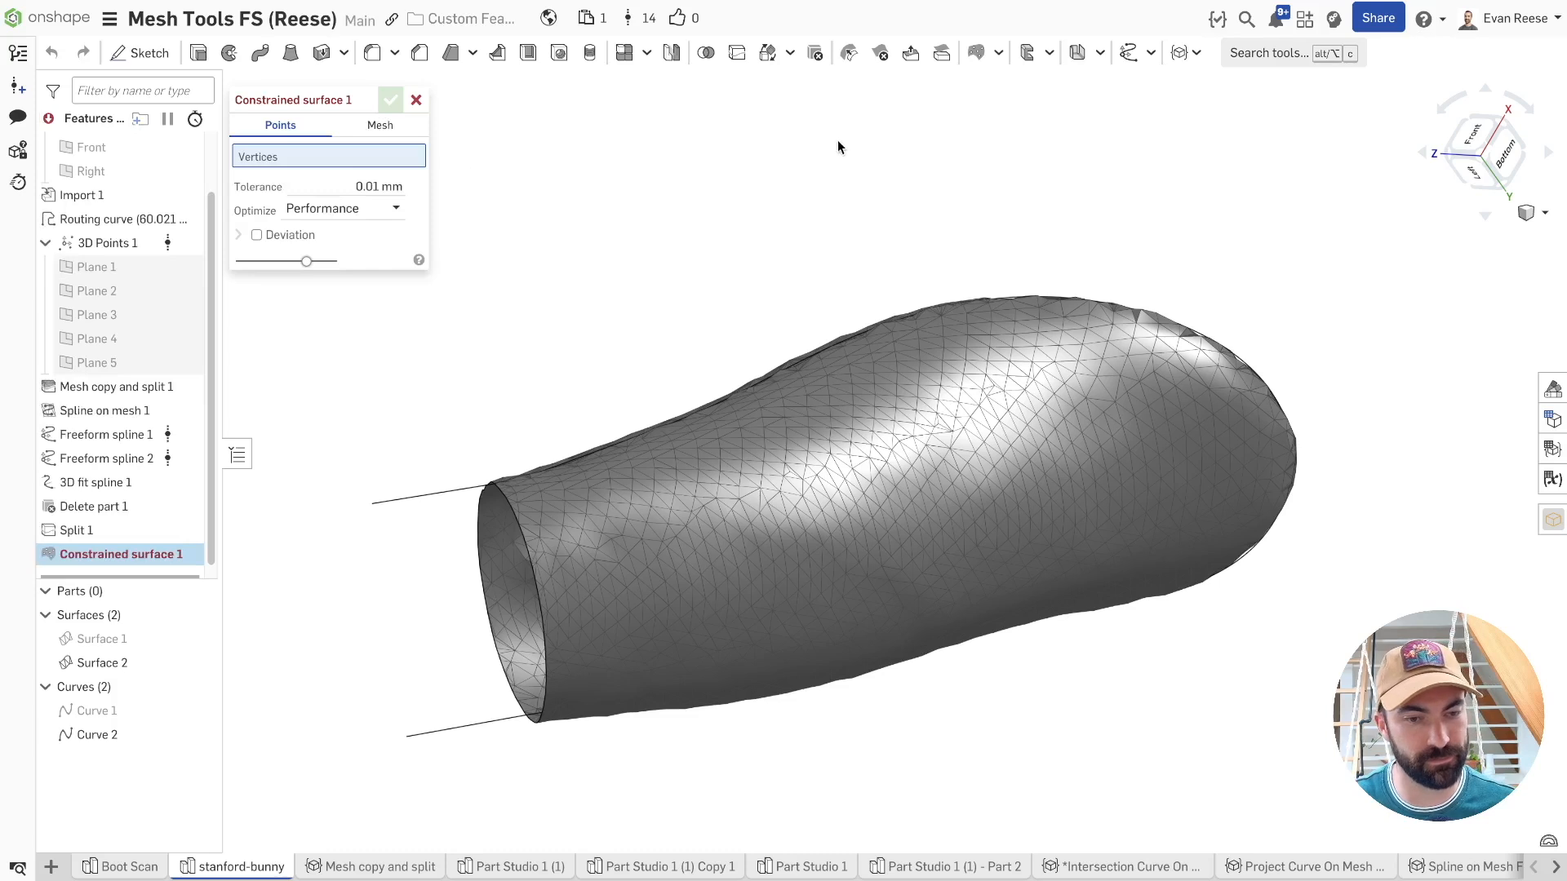
click(575, 519)
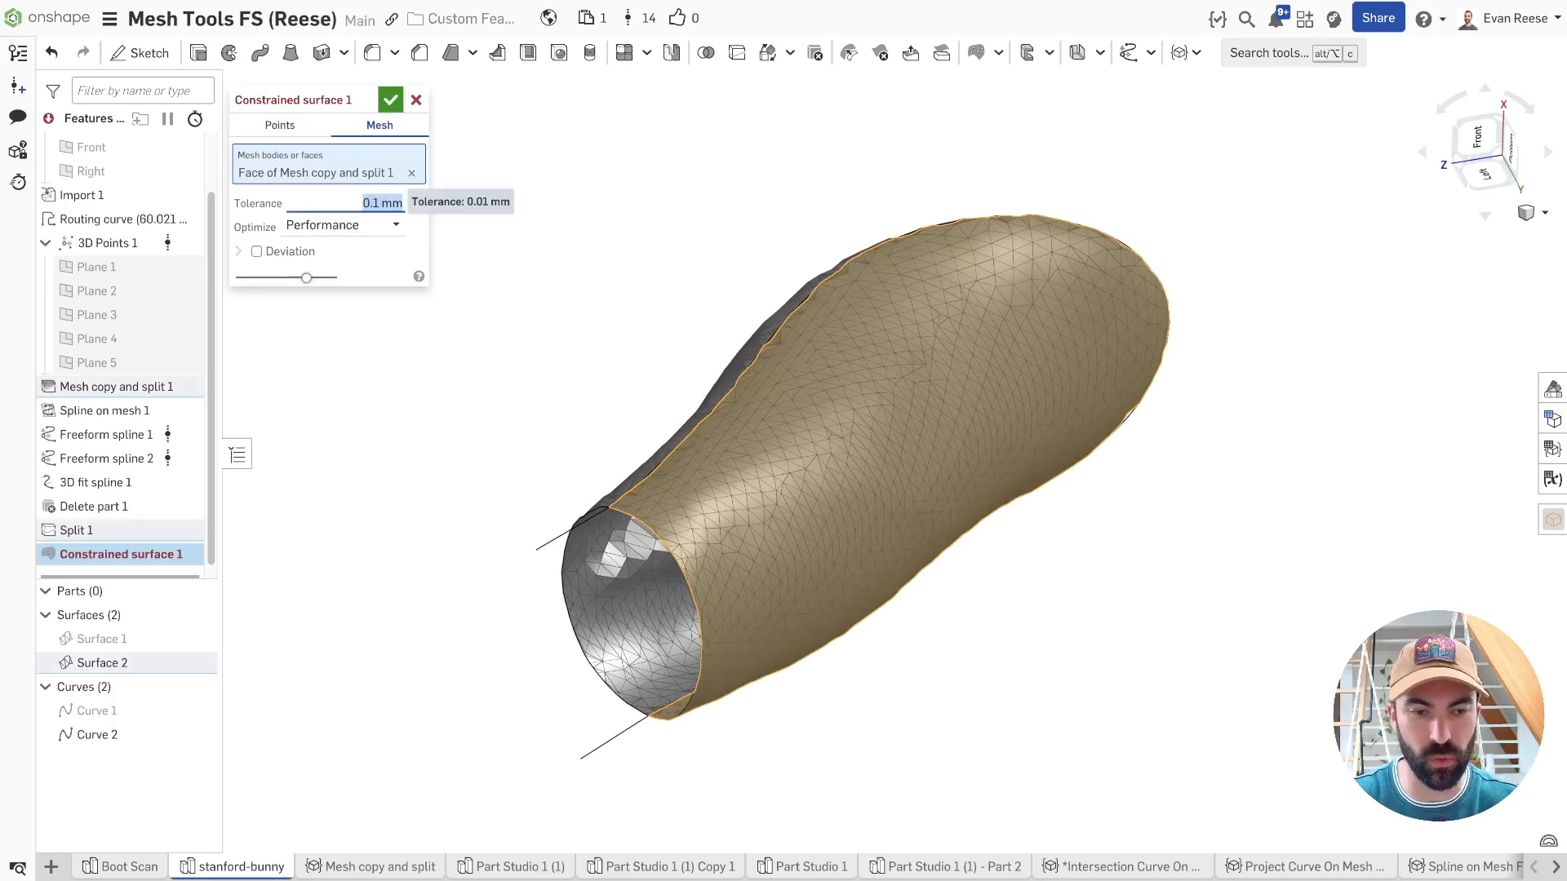
key(shift+c)
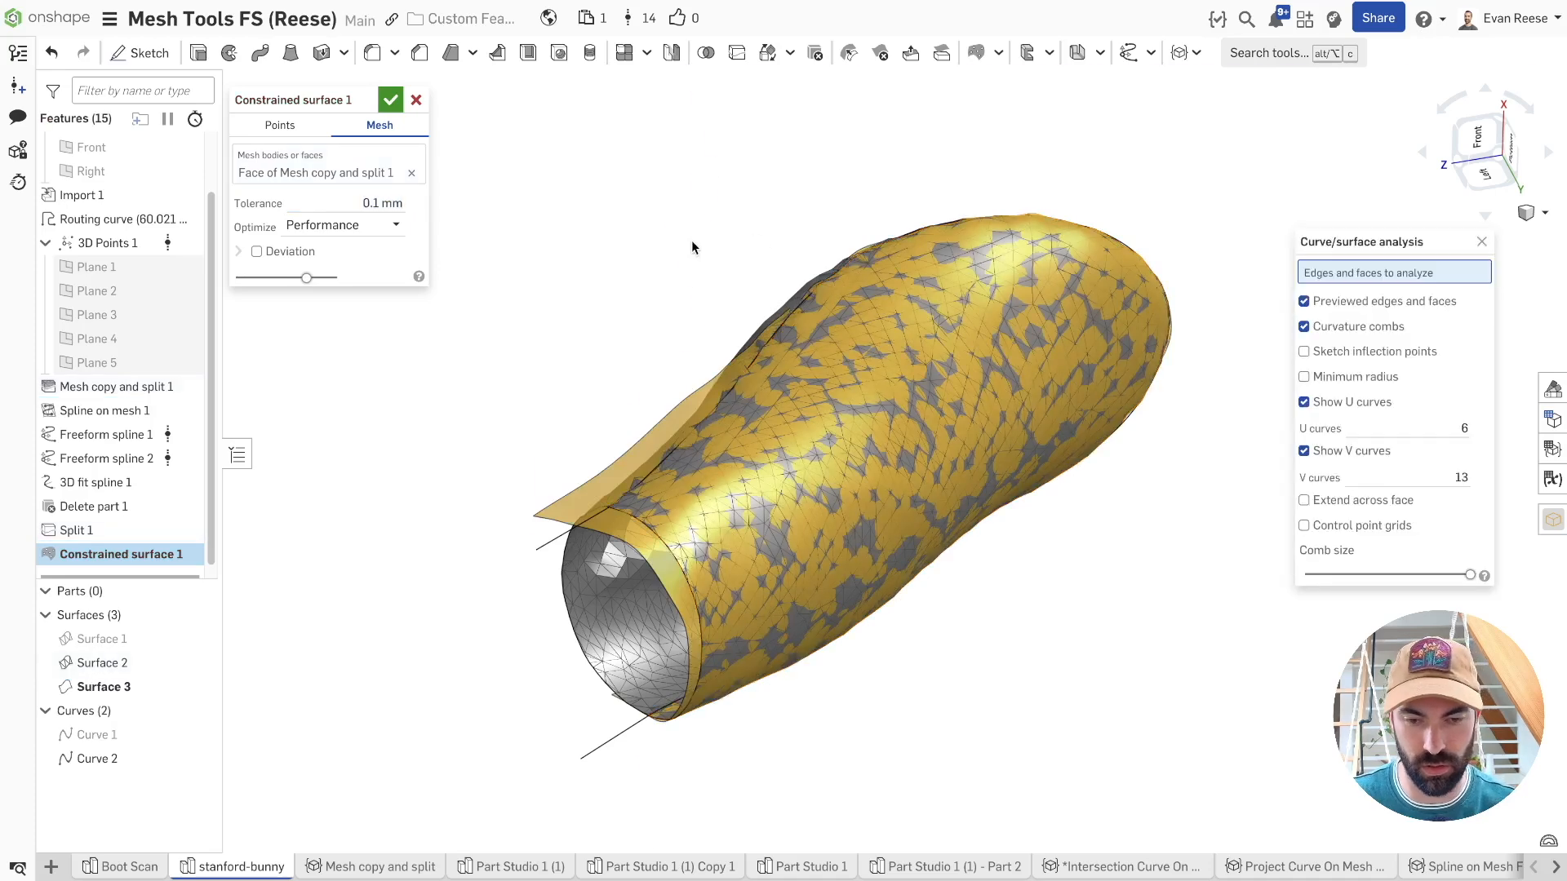
- Set the constrained surface's tolerance to 0.4 mm, enable Deviation and accept the surface
click(346, 201)
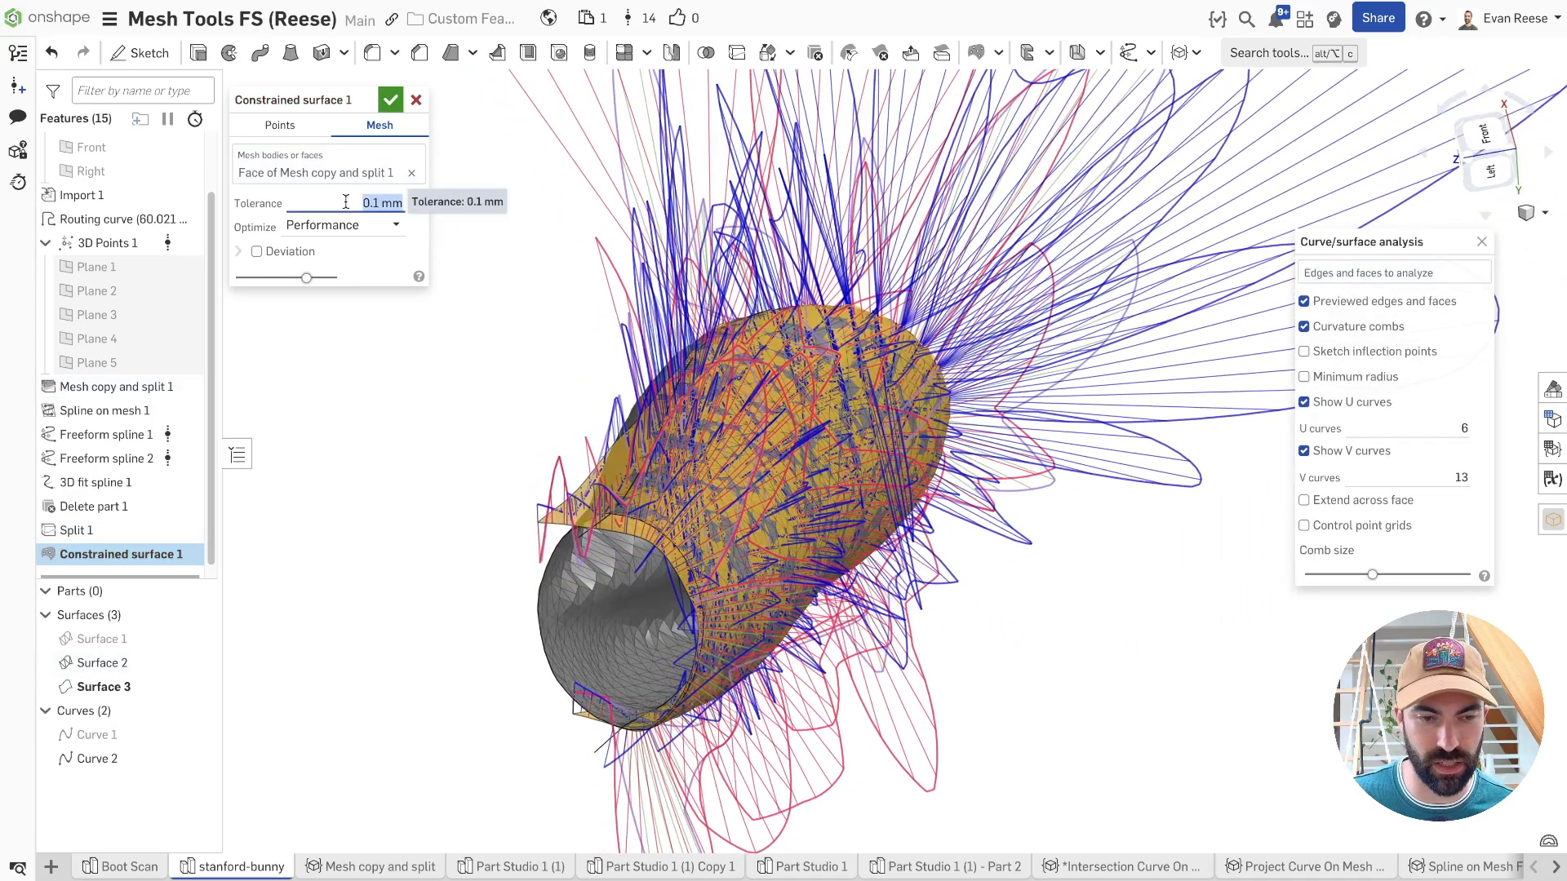
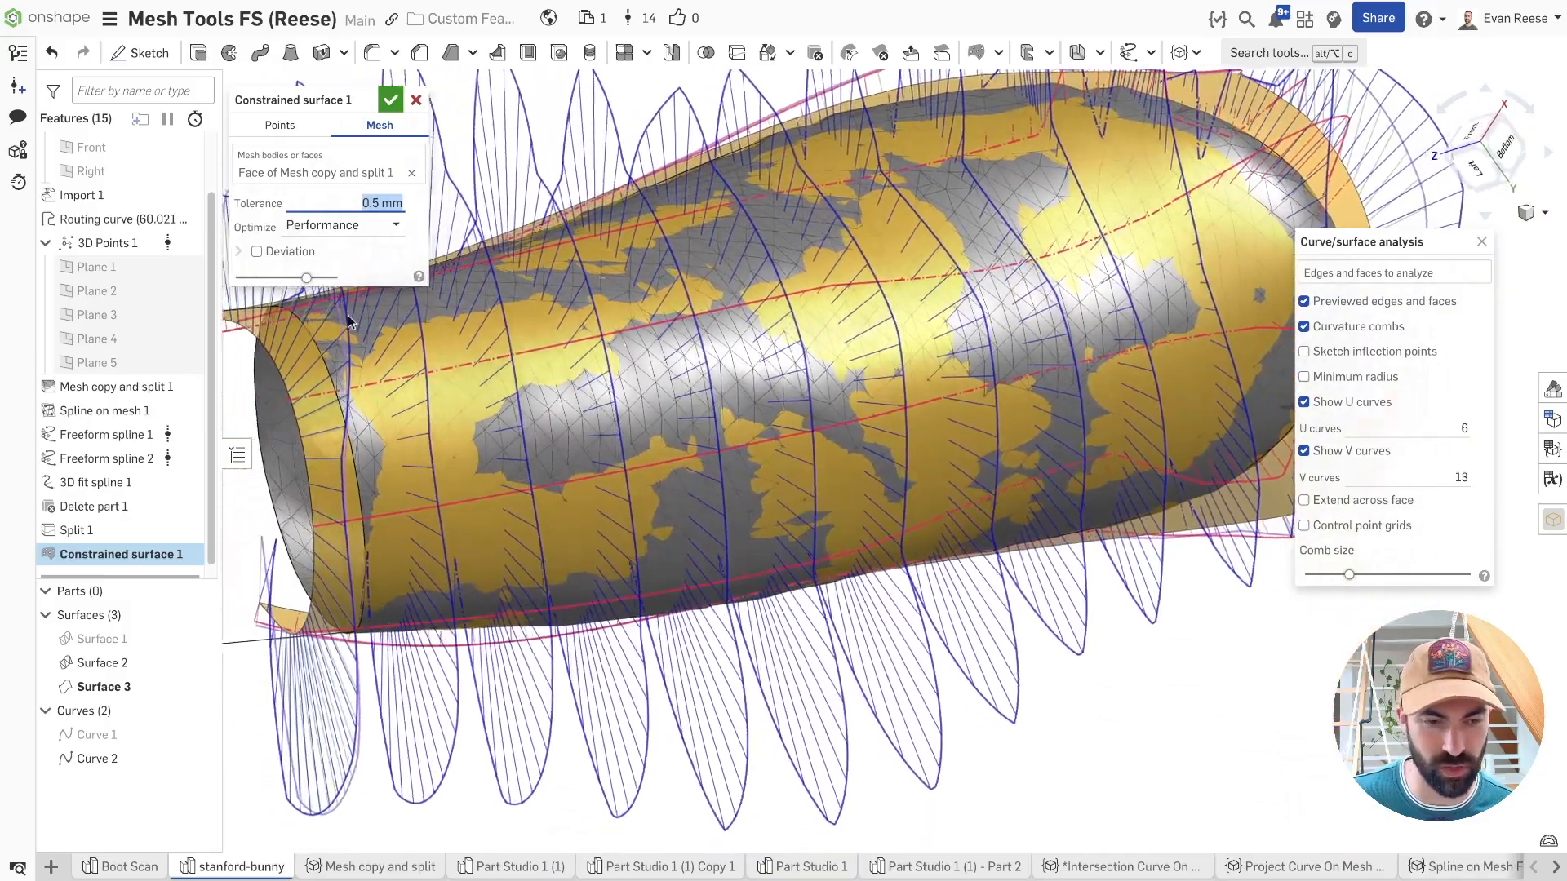
click(256, 251)
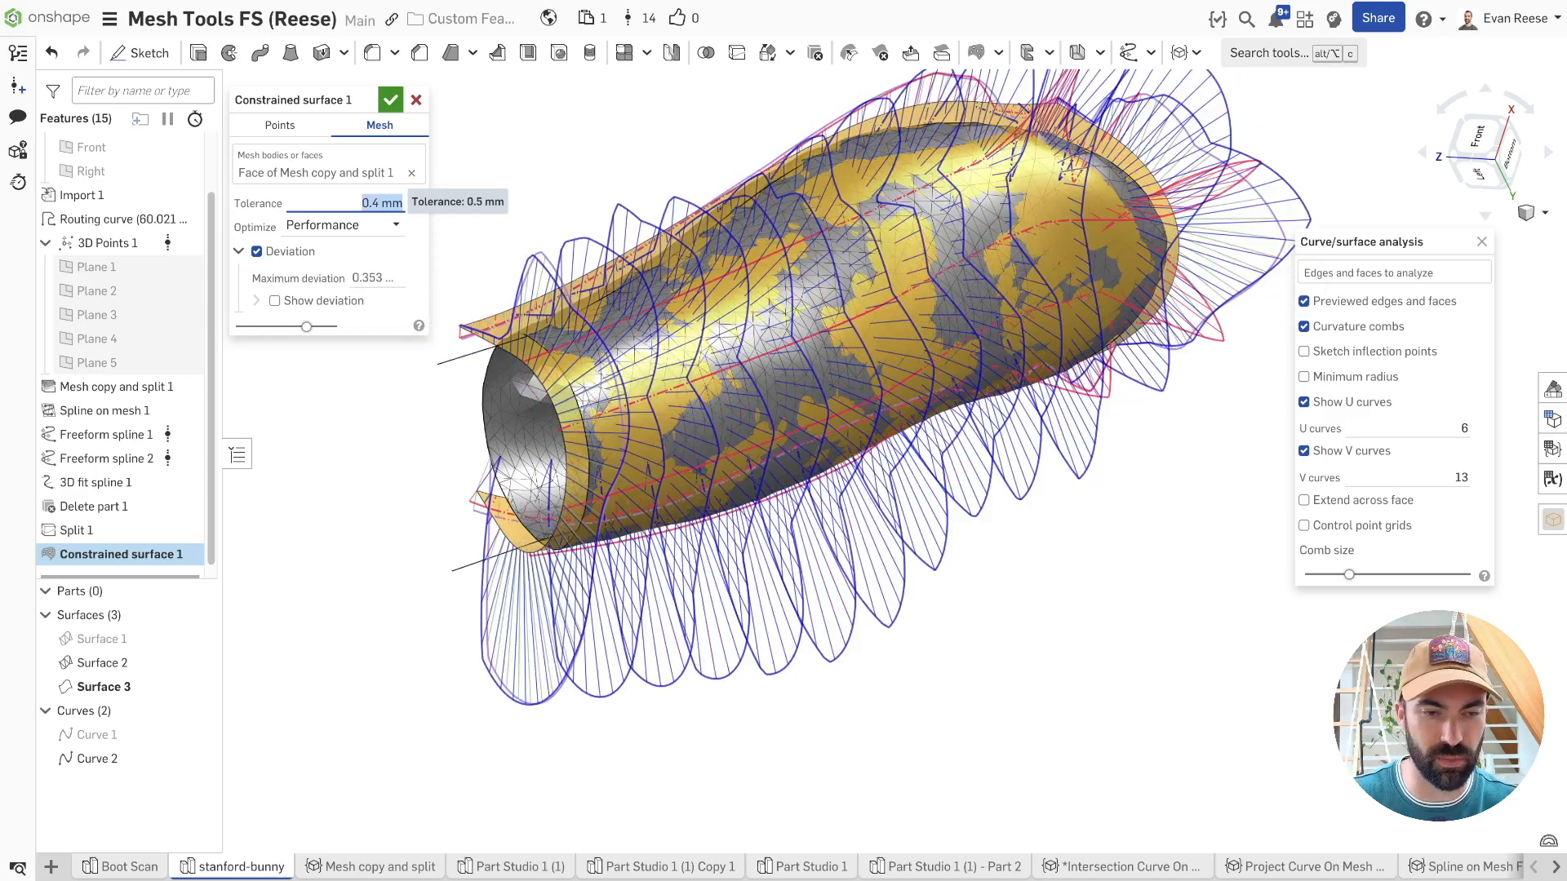
key(Return)
- Create a second mesh-based constrained surface on the opposite half of the split ear mesh
key(Return)
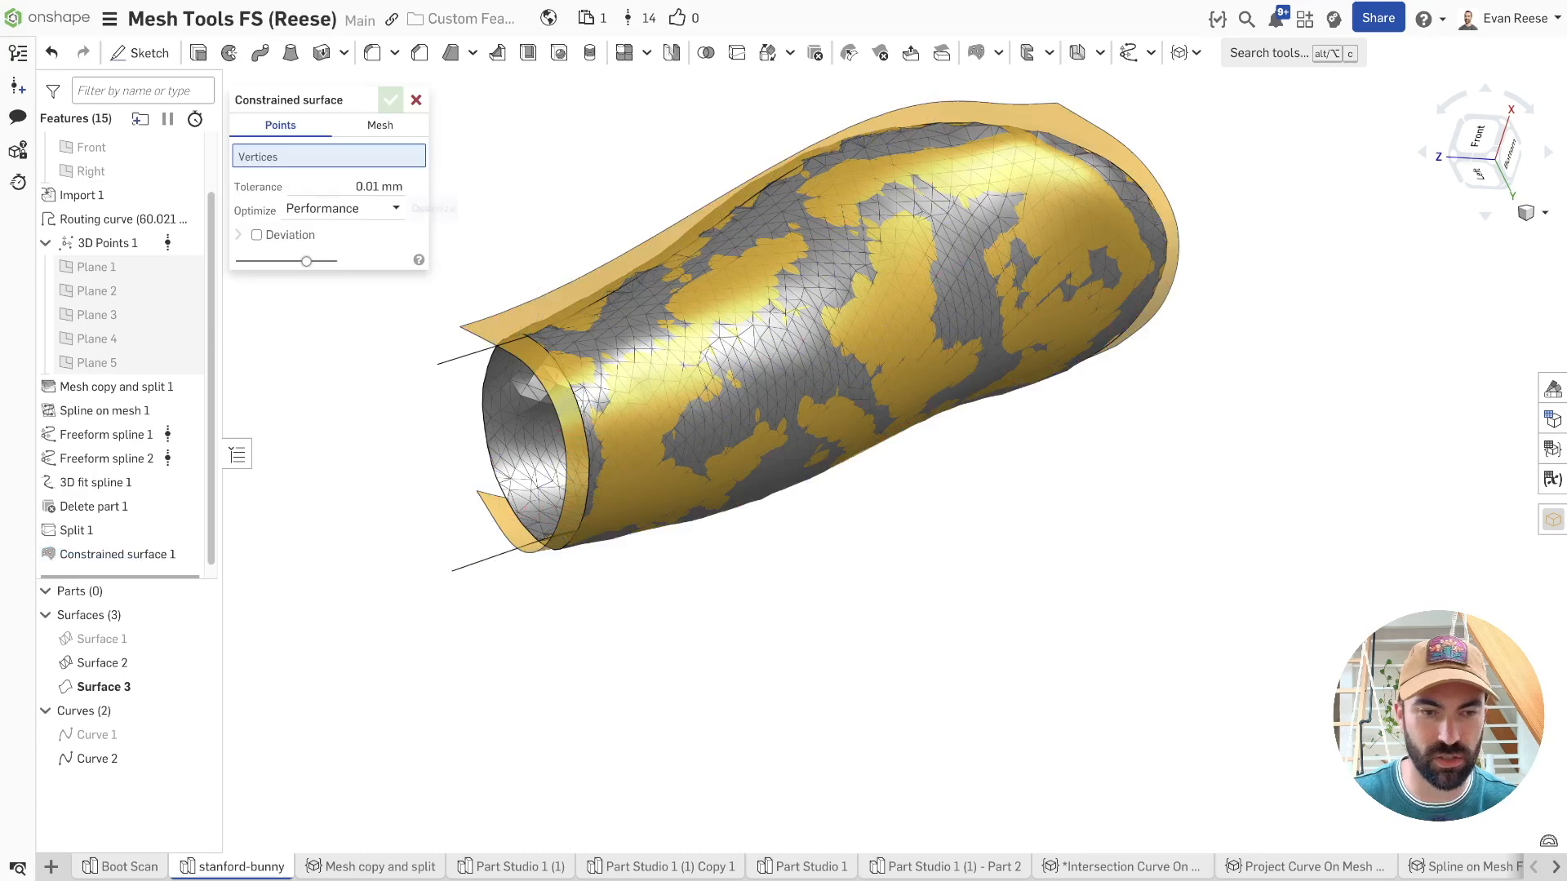
click(378, 128)
right_drag(508, 139, 710, 368)
click(720, 480)
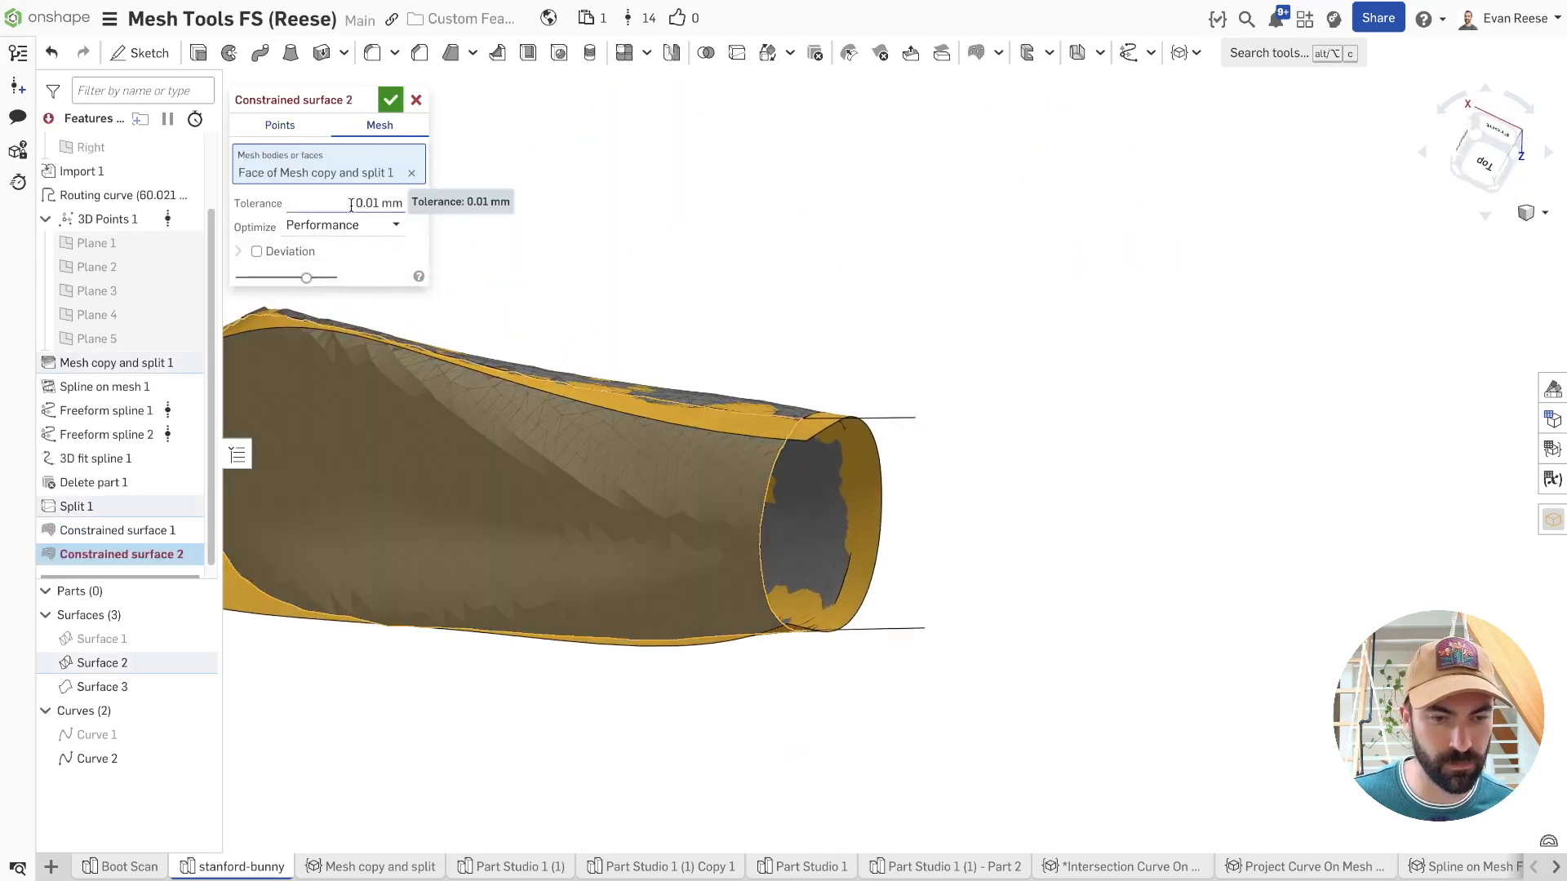
right_drag(600, 220, 559, 202)
click(798, 257)
key(shift+c)
click(415, 102)
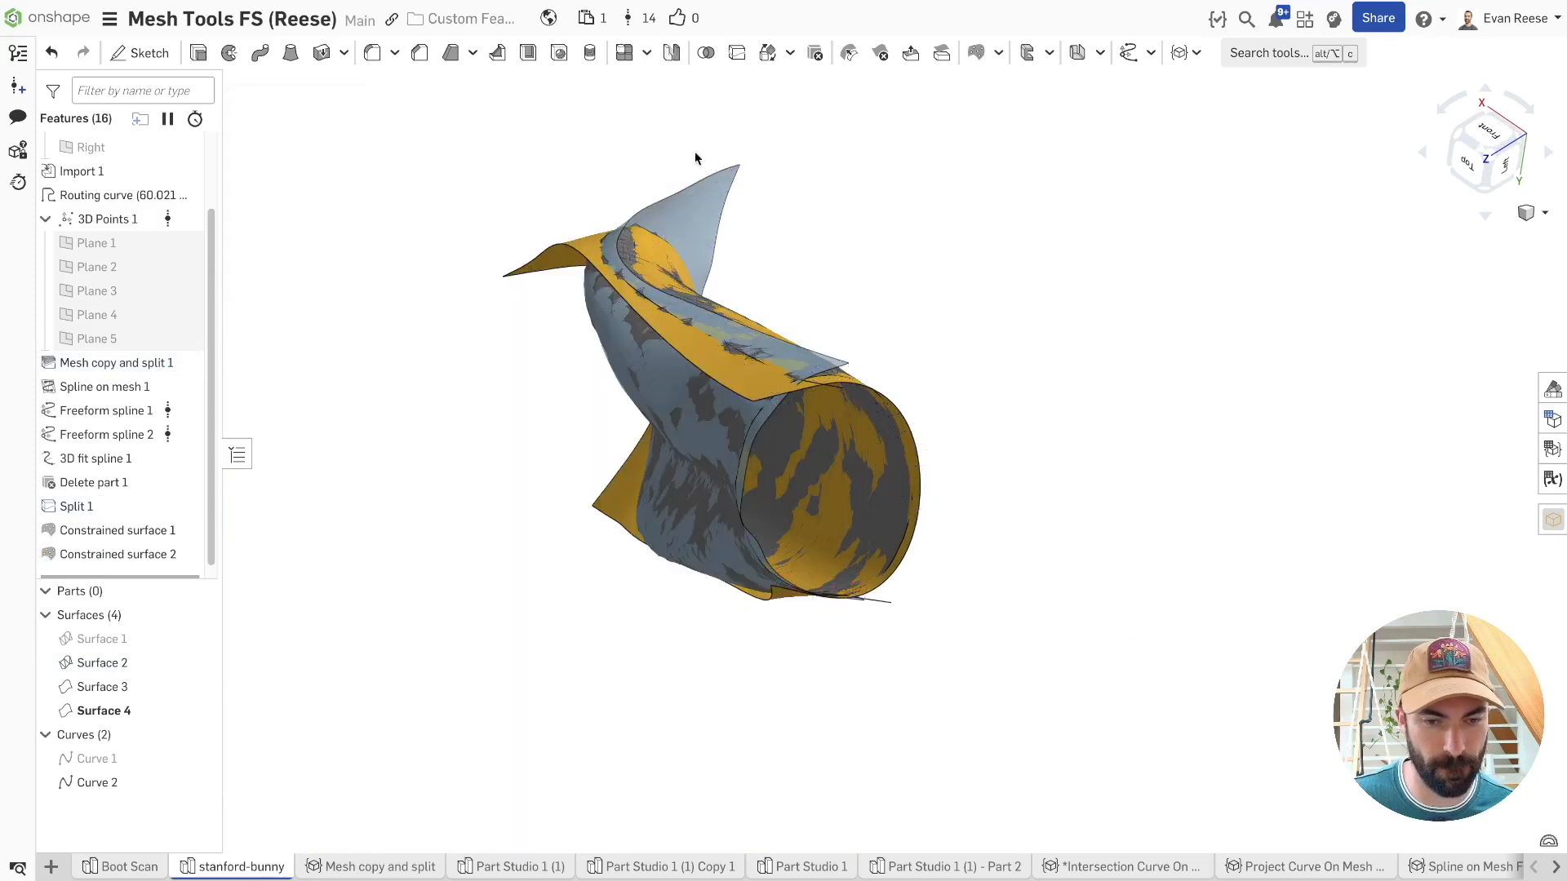
- Hide the ear mesh, Surface 2, so that only the two constrained surfaces and the curve are shown
right_drag(909, 210, 697, 522)
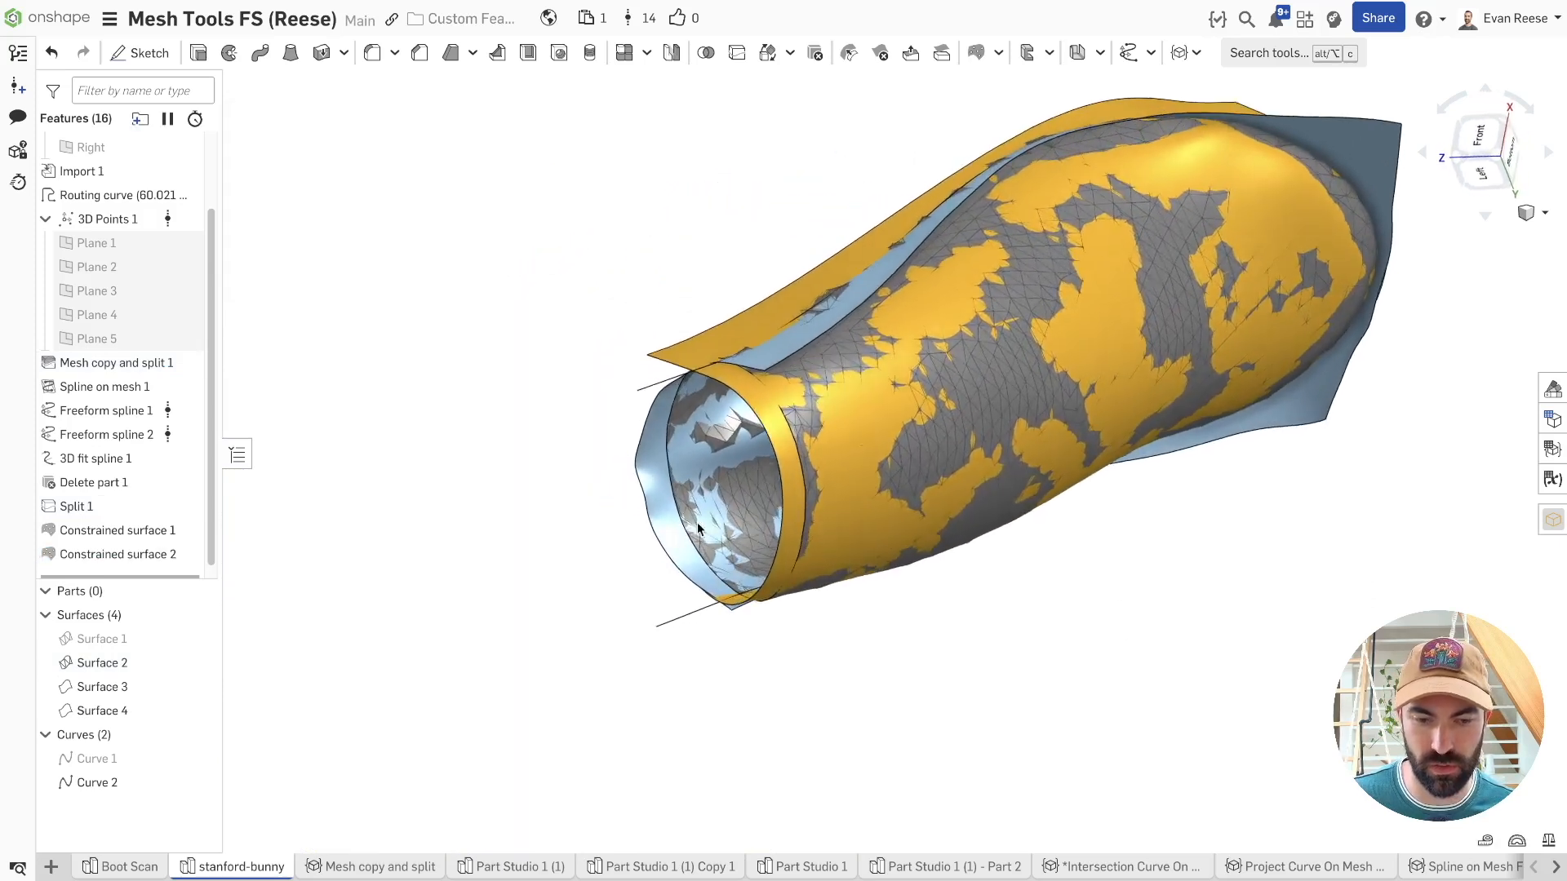
click(199, 663)
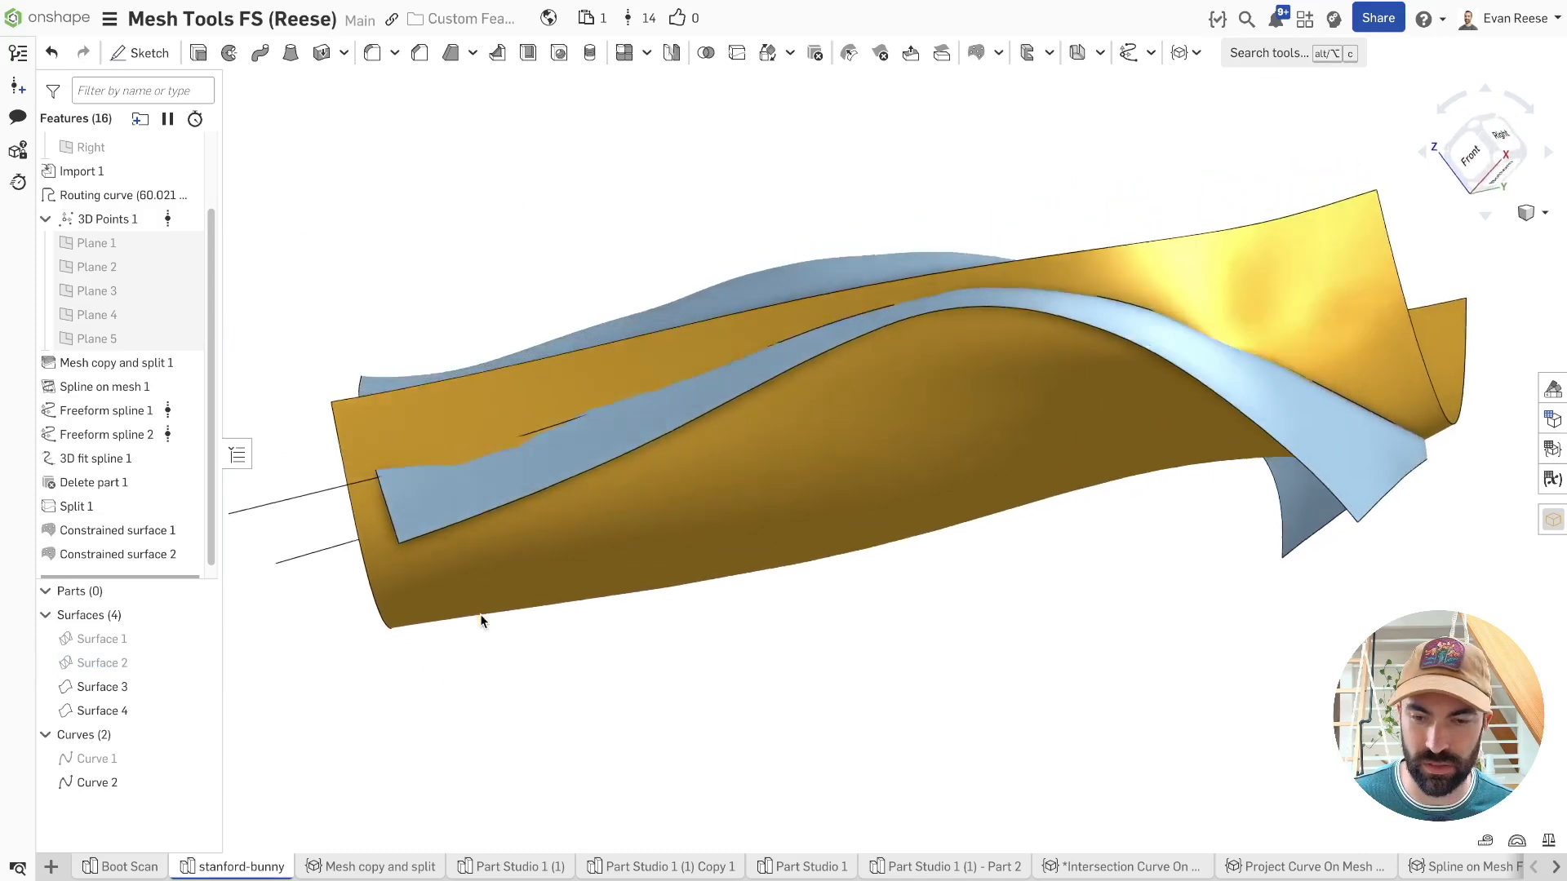
right_drag(1037, 692, 1074, 704)
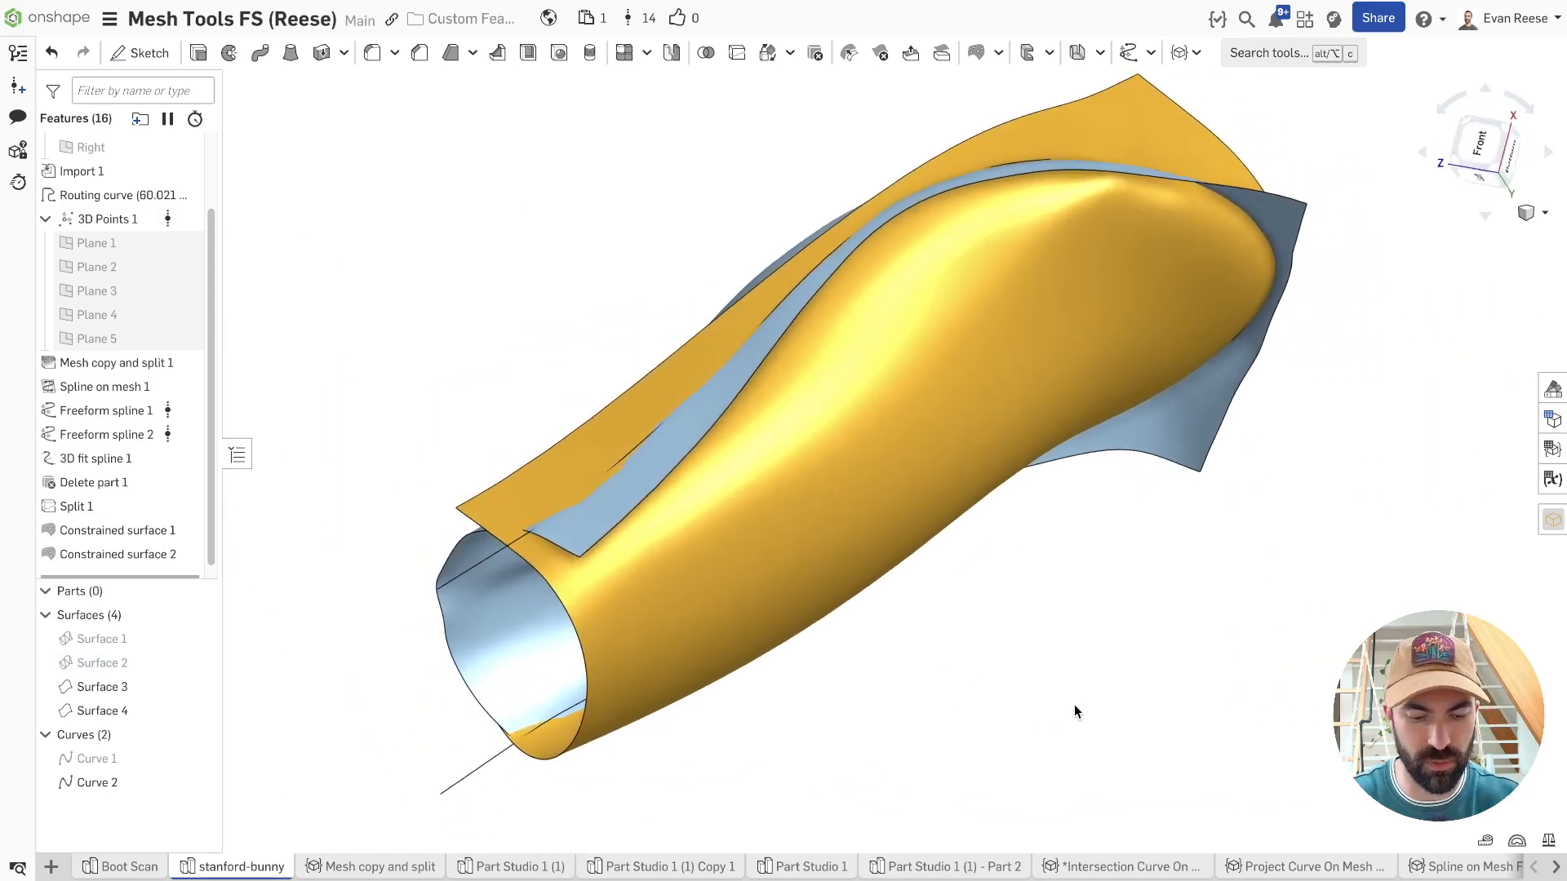
- Split the faces of both constrained surfaces with the joined fit spline, Curve 2, projected normal to target
key(alt+c)
text(split)
key(Return)
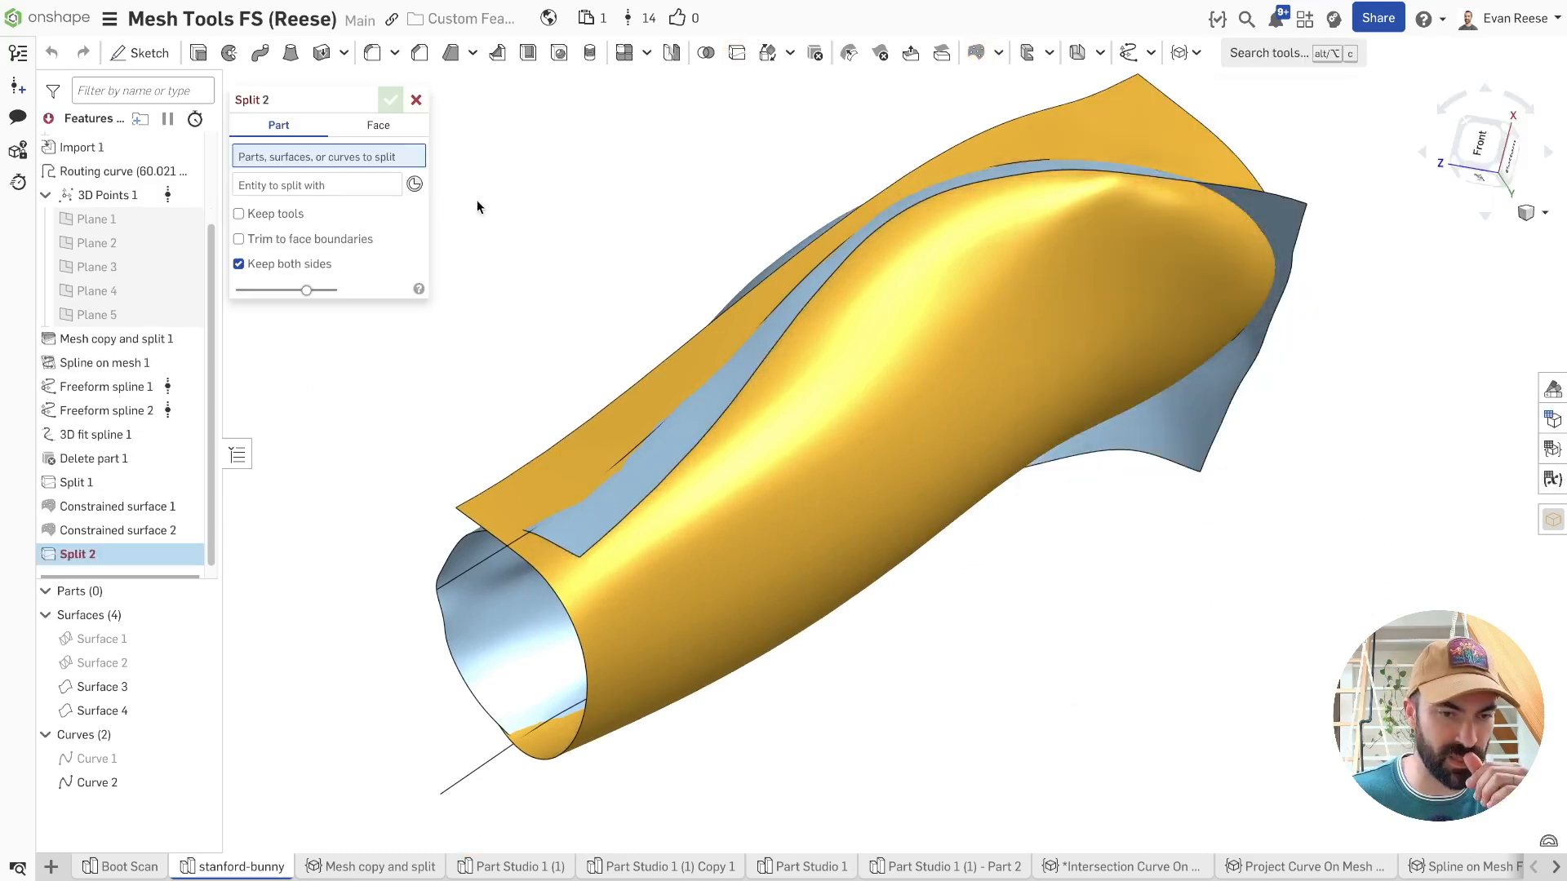
click(394, 130)
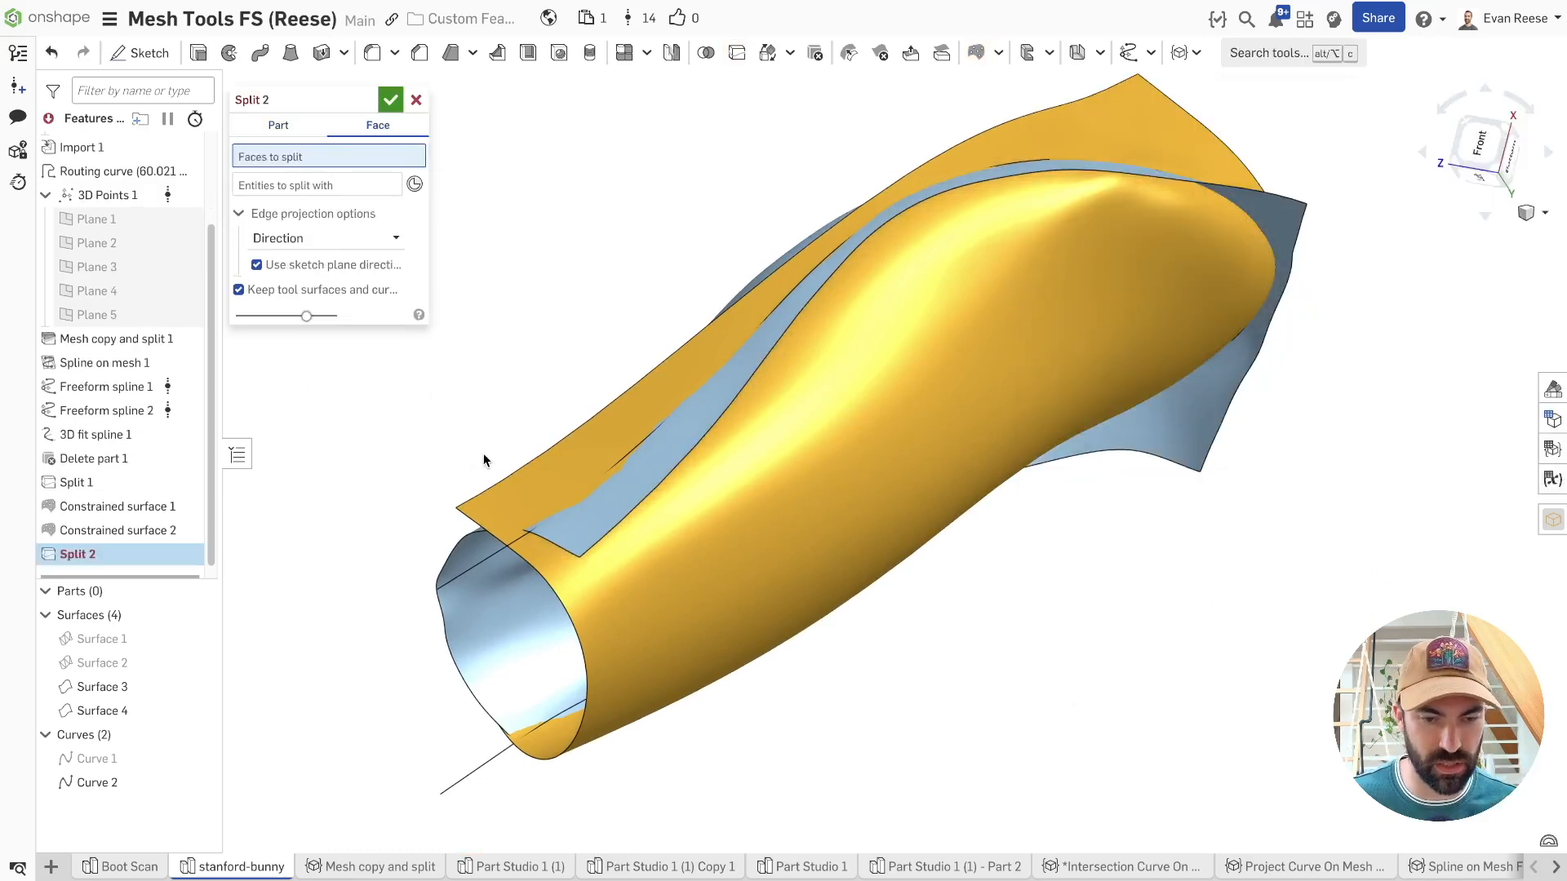
click(506, 492)
click(473, 625)
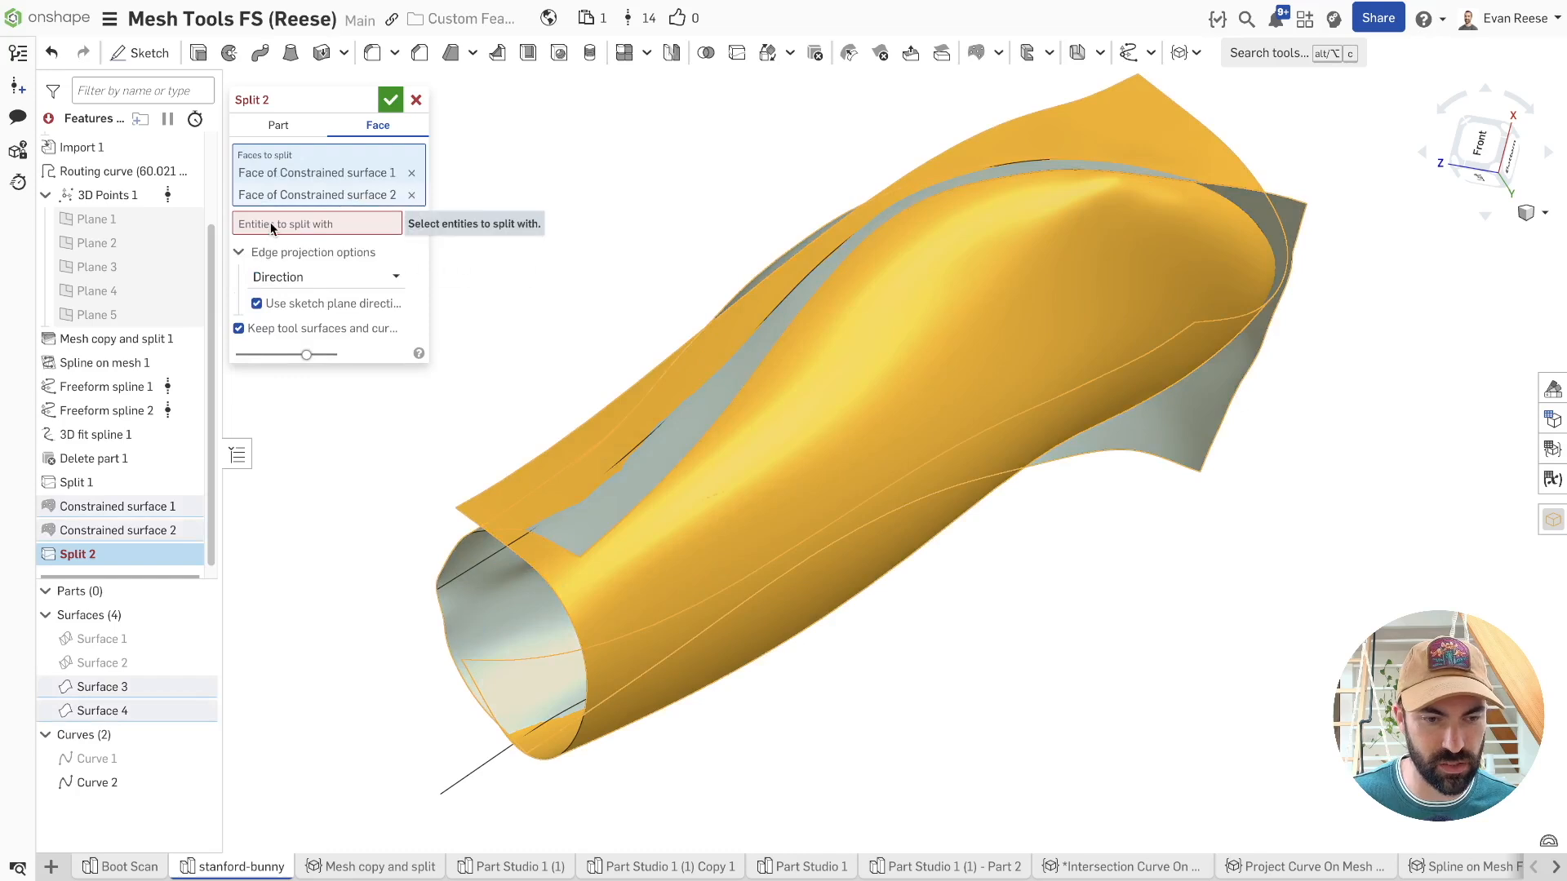
click(273, 225)
click(456, 780)
click(325, 293)
click(310, 343)
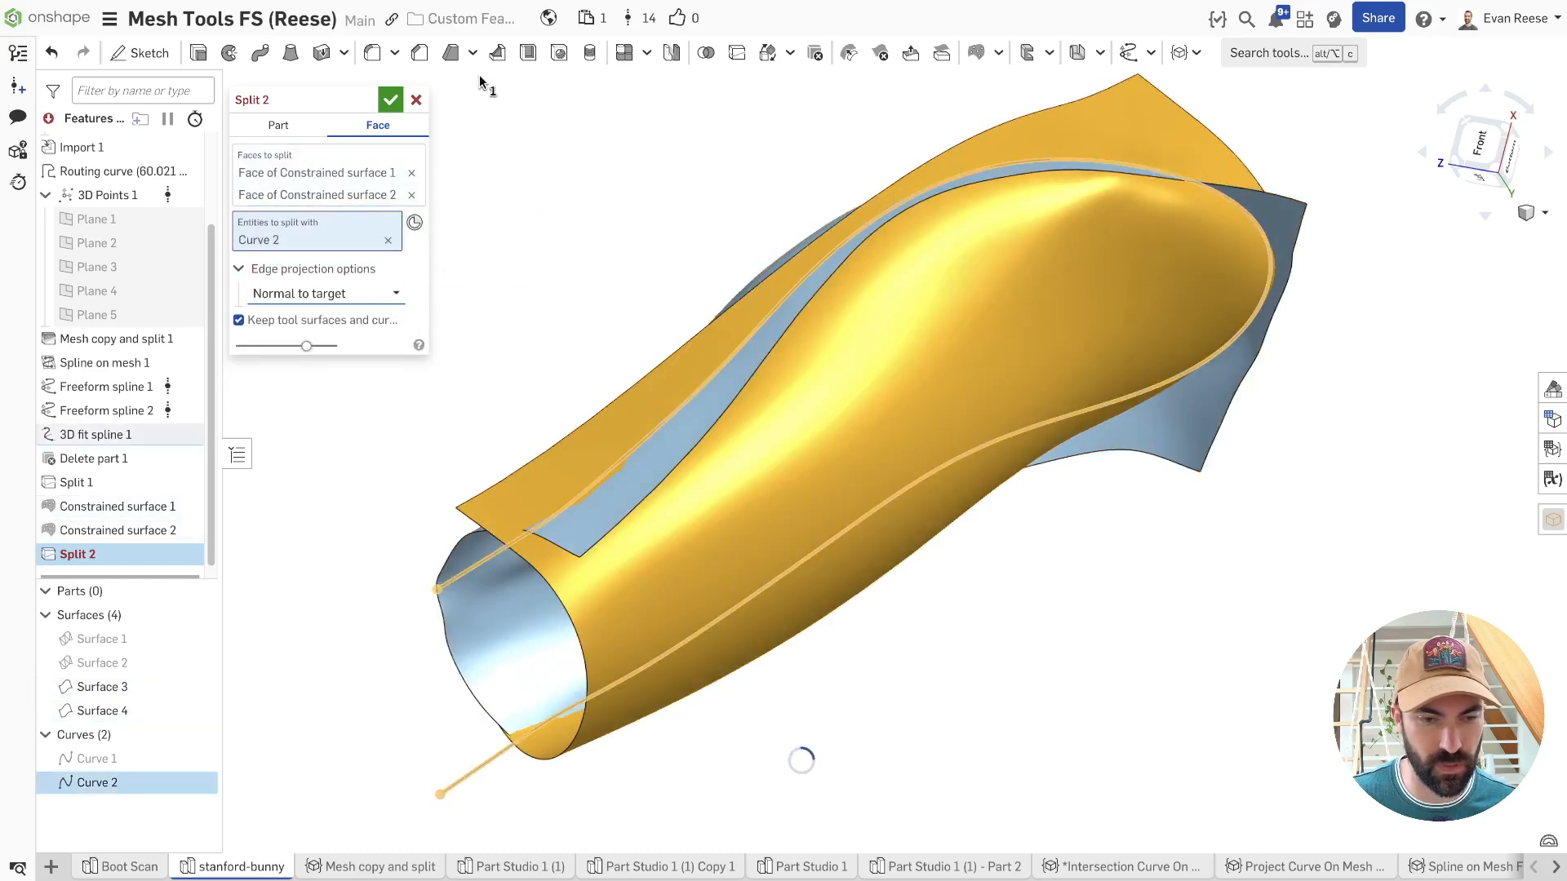
click(389, 98)
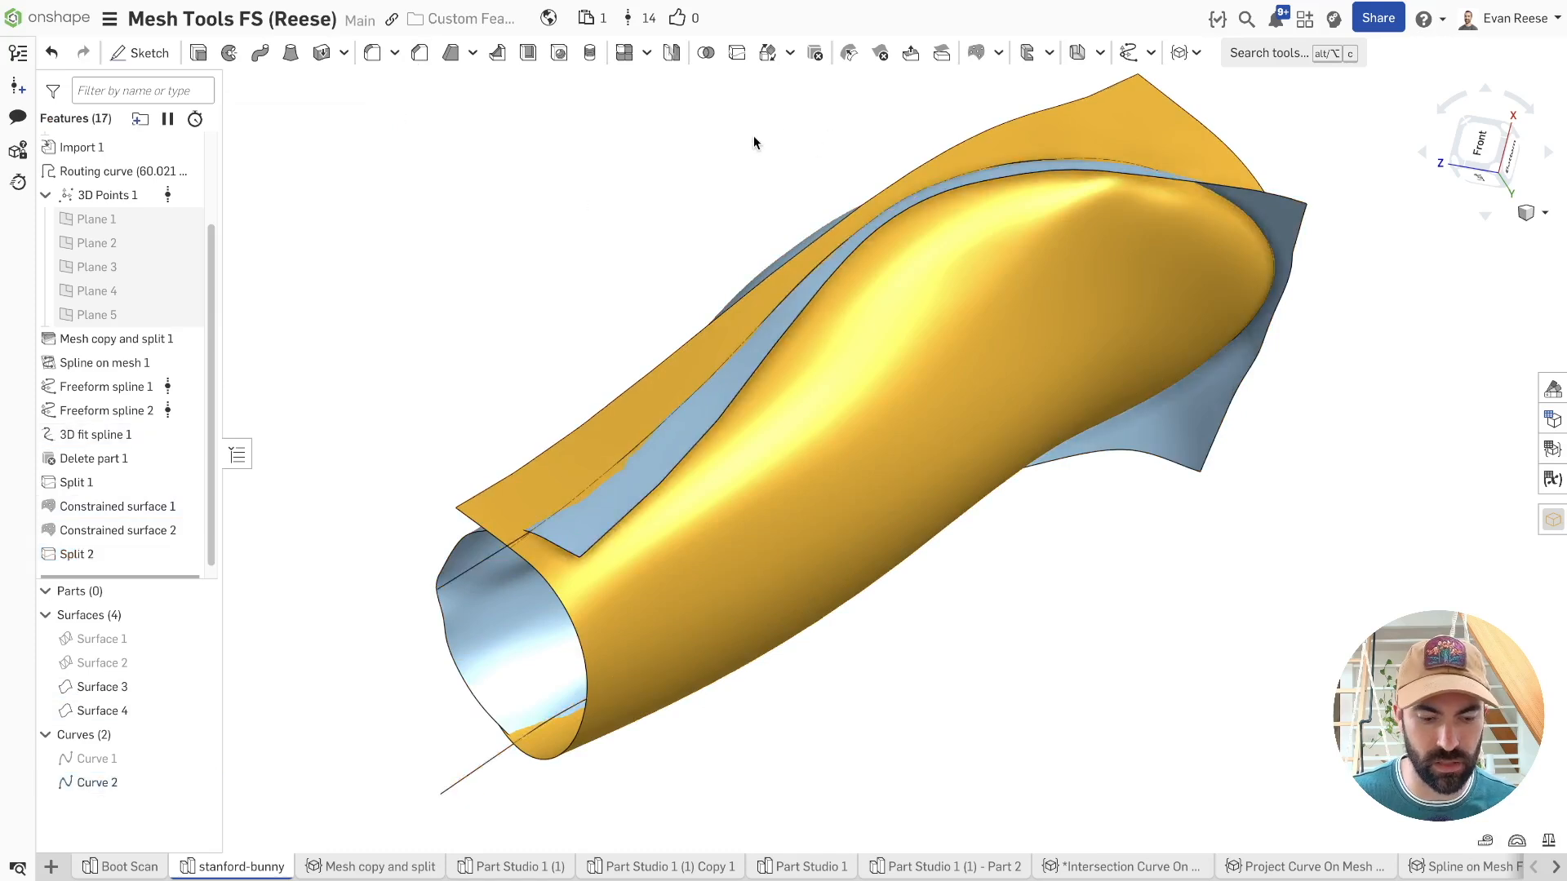
- Keep only the ear-shaped face of each constrained surface with Keep face, removing the excess beyond the split curve
key(alt+c)
text(kee)
key(Return)
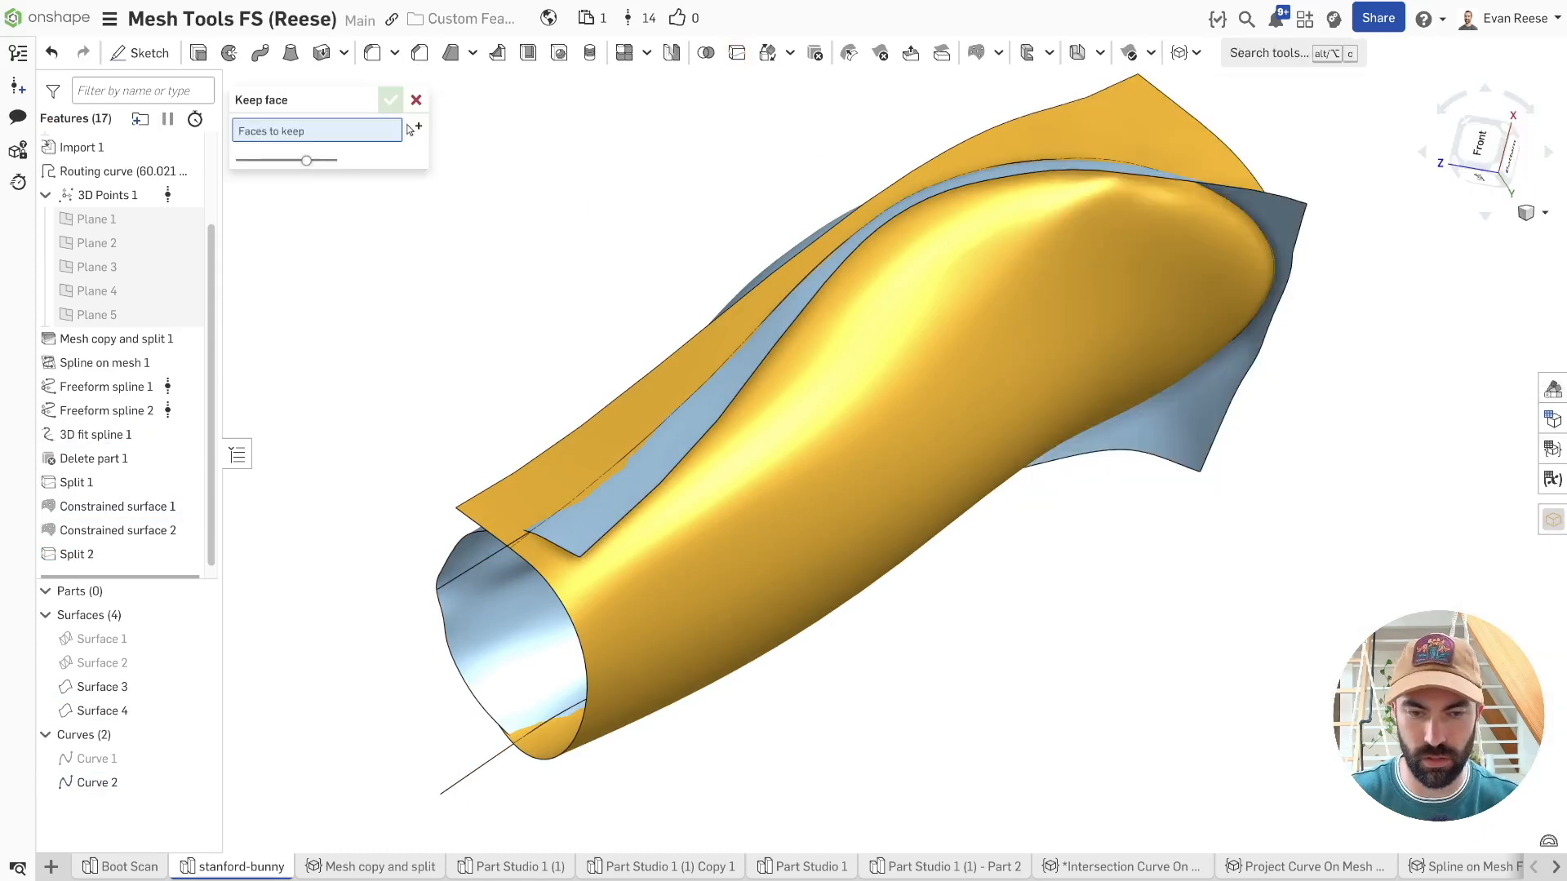
click(986, 441)
right_drag(985, 441, 465, 417)
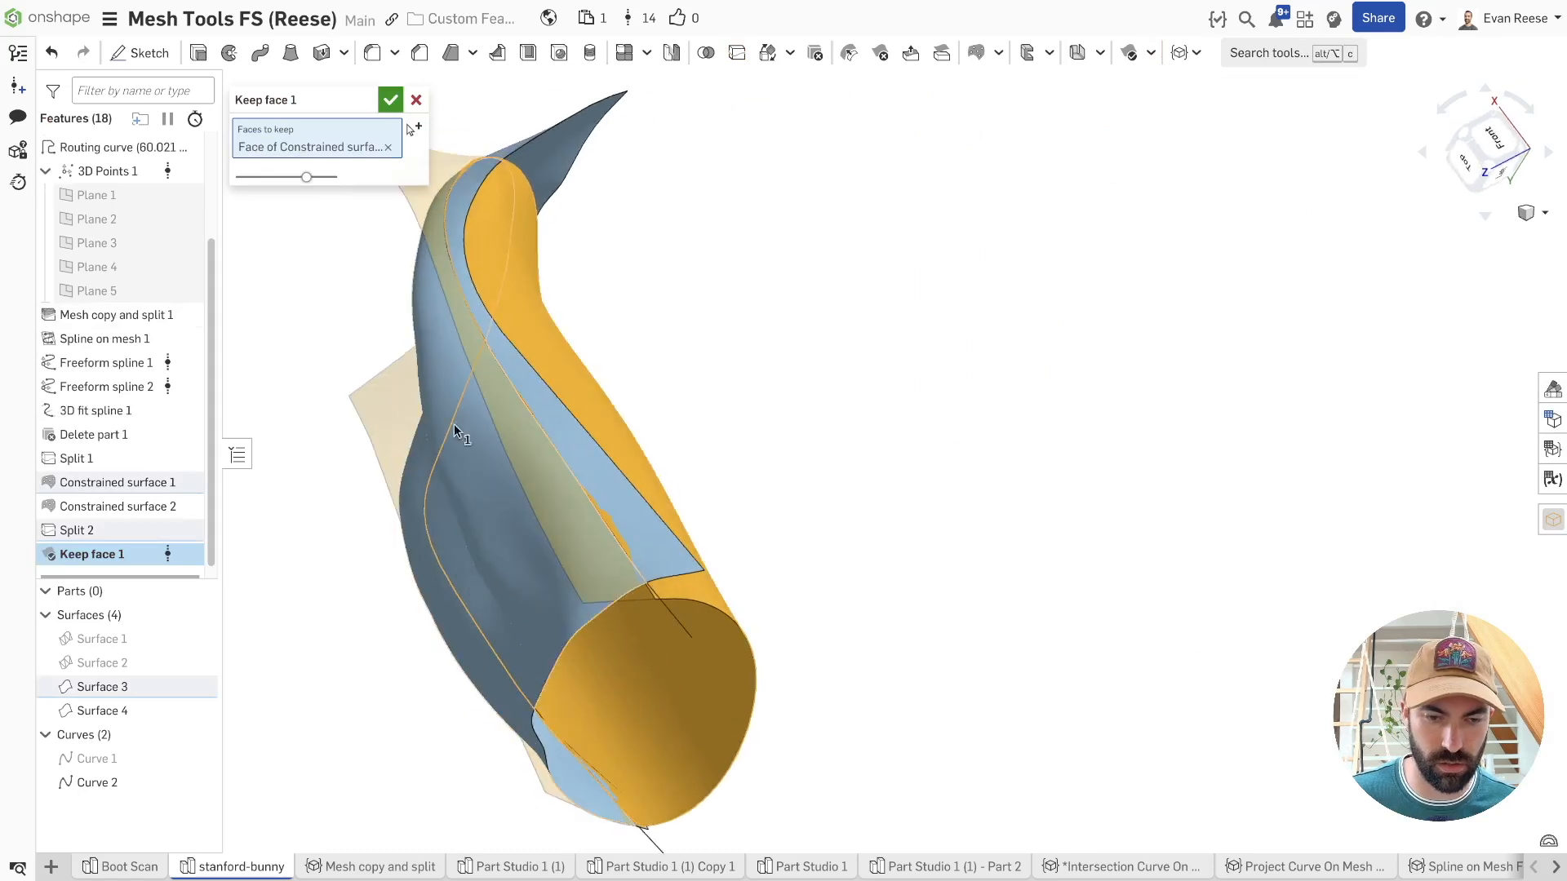
click(425, 465)
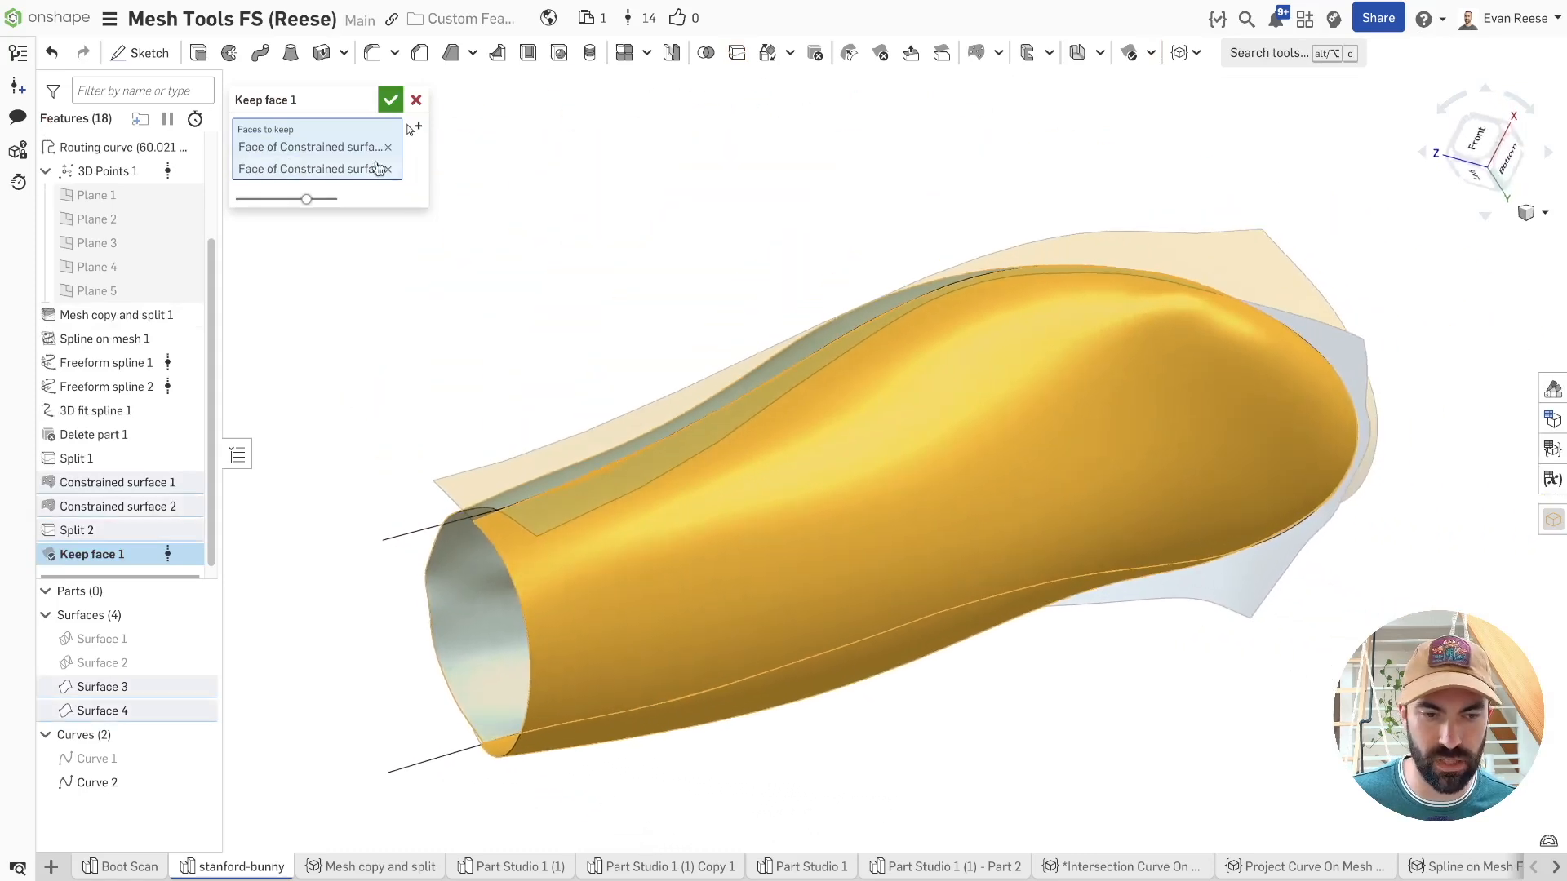
click(390, 99)
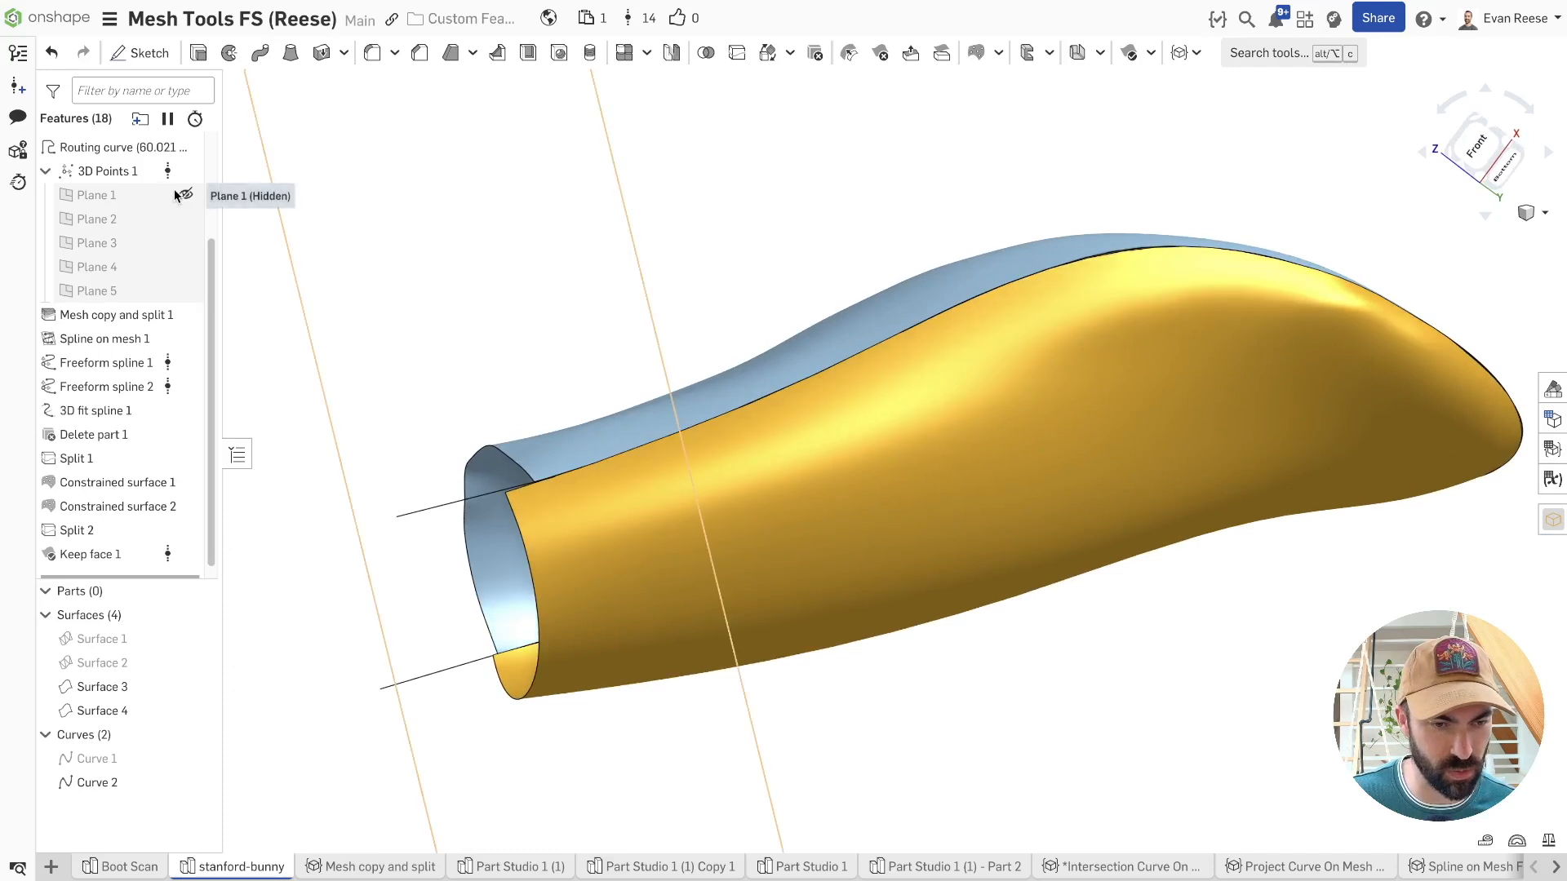
- Show Plane 1 and split both ear surfaces with it, discarding the short pieces at the open end and keeping the plane
click(186, 196)
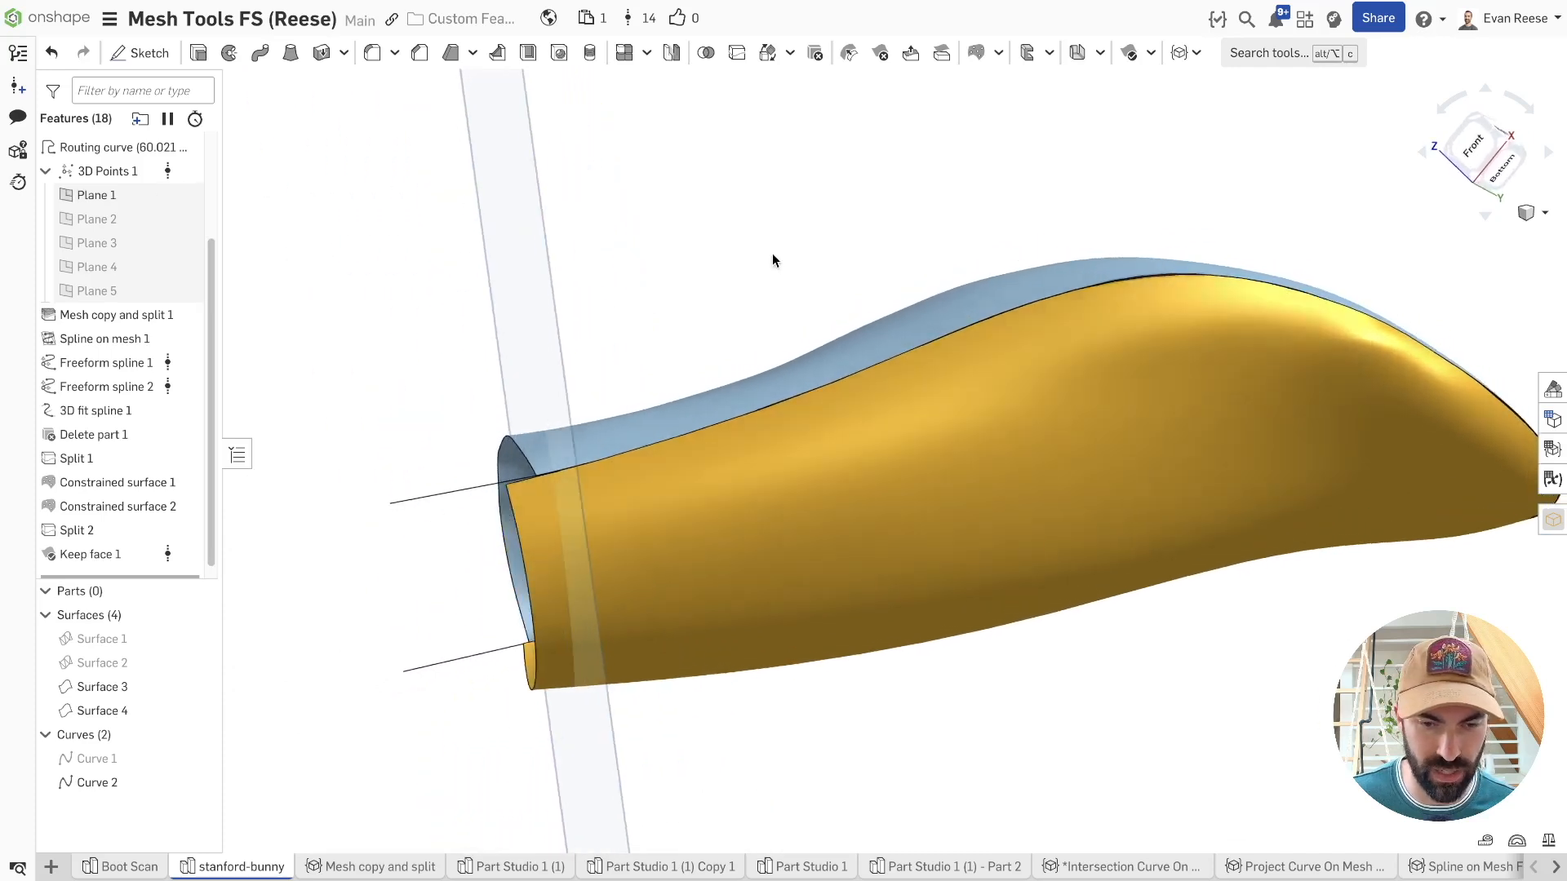
click(737, 52)
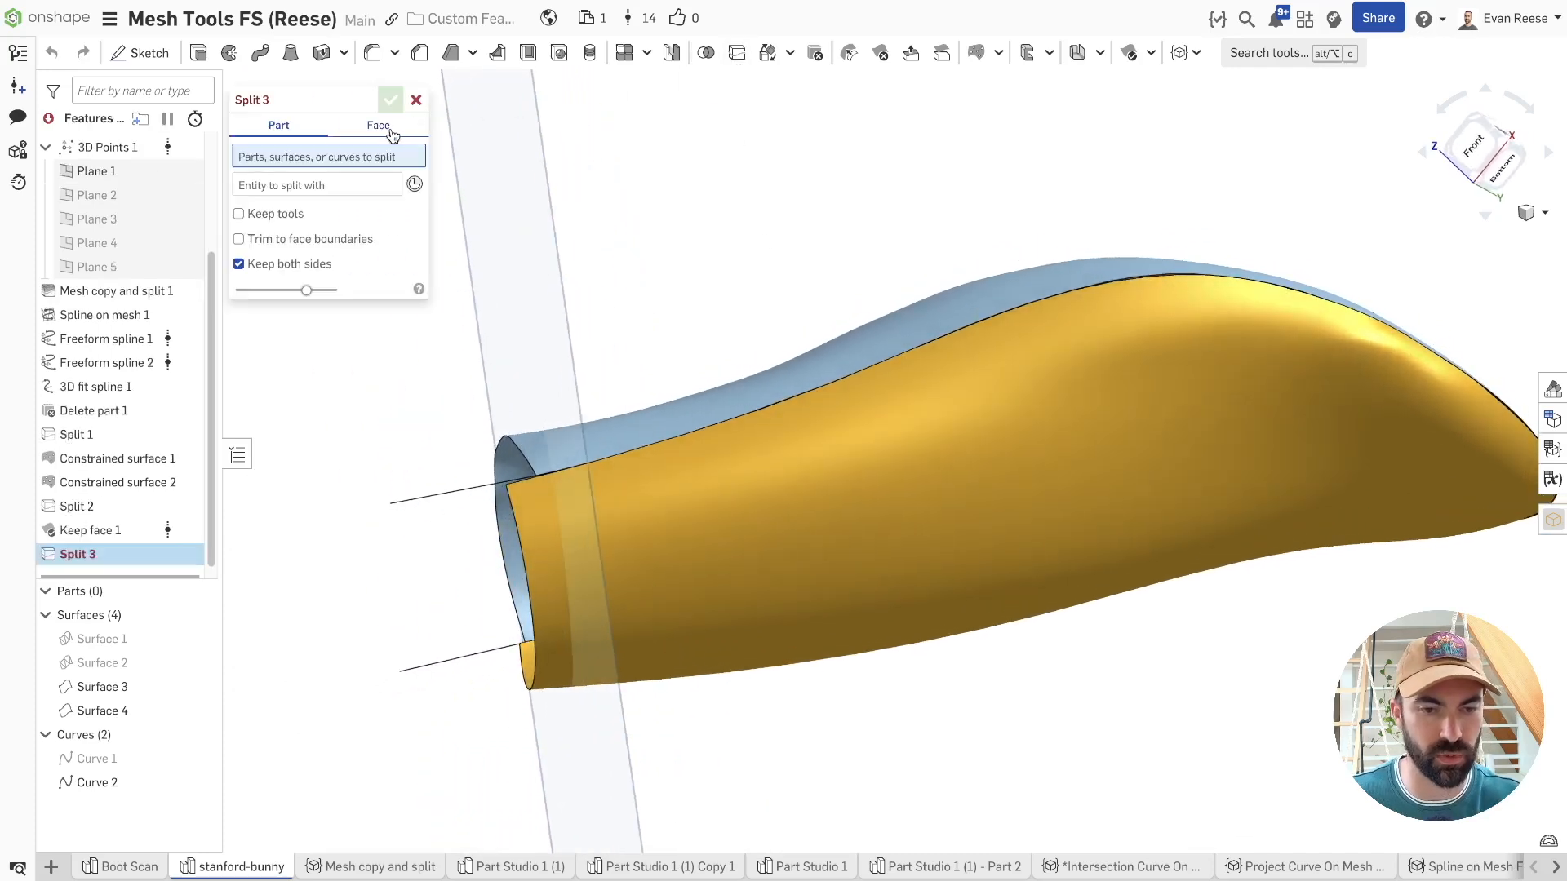
click(721, 461)
click(712, 496)
click(360, 229)
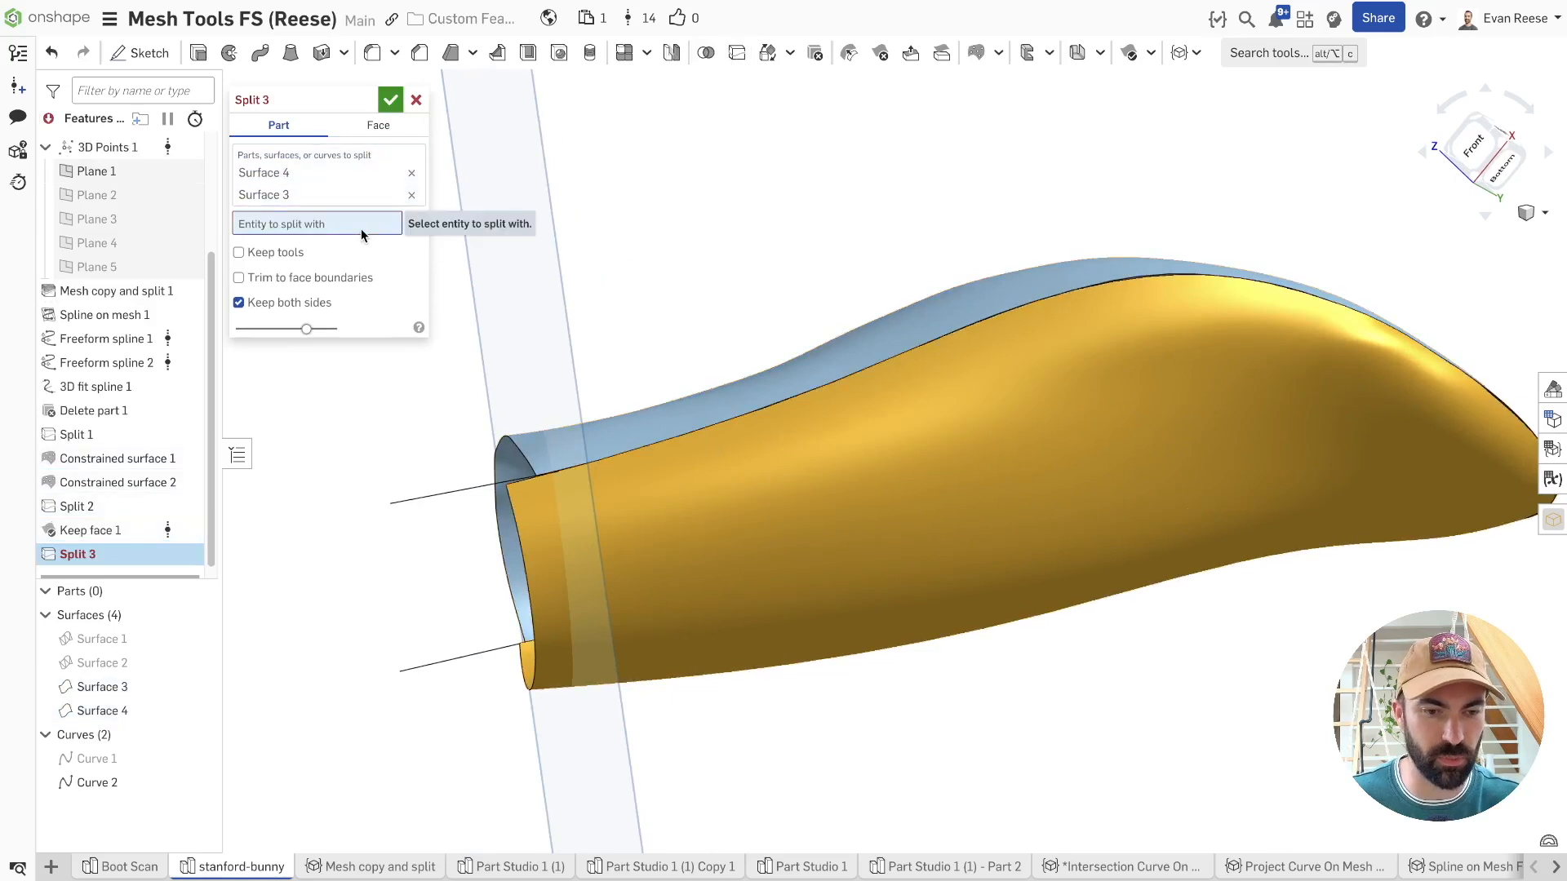
click(472, 209)
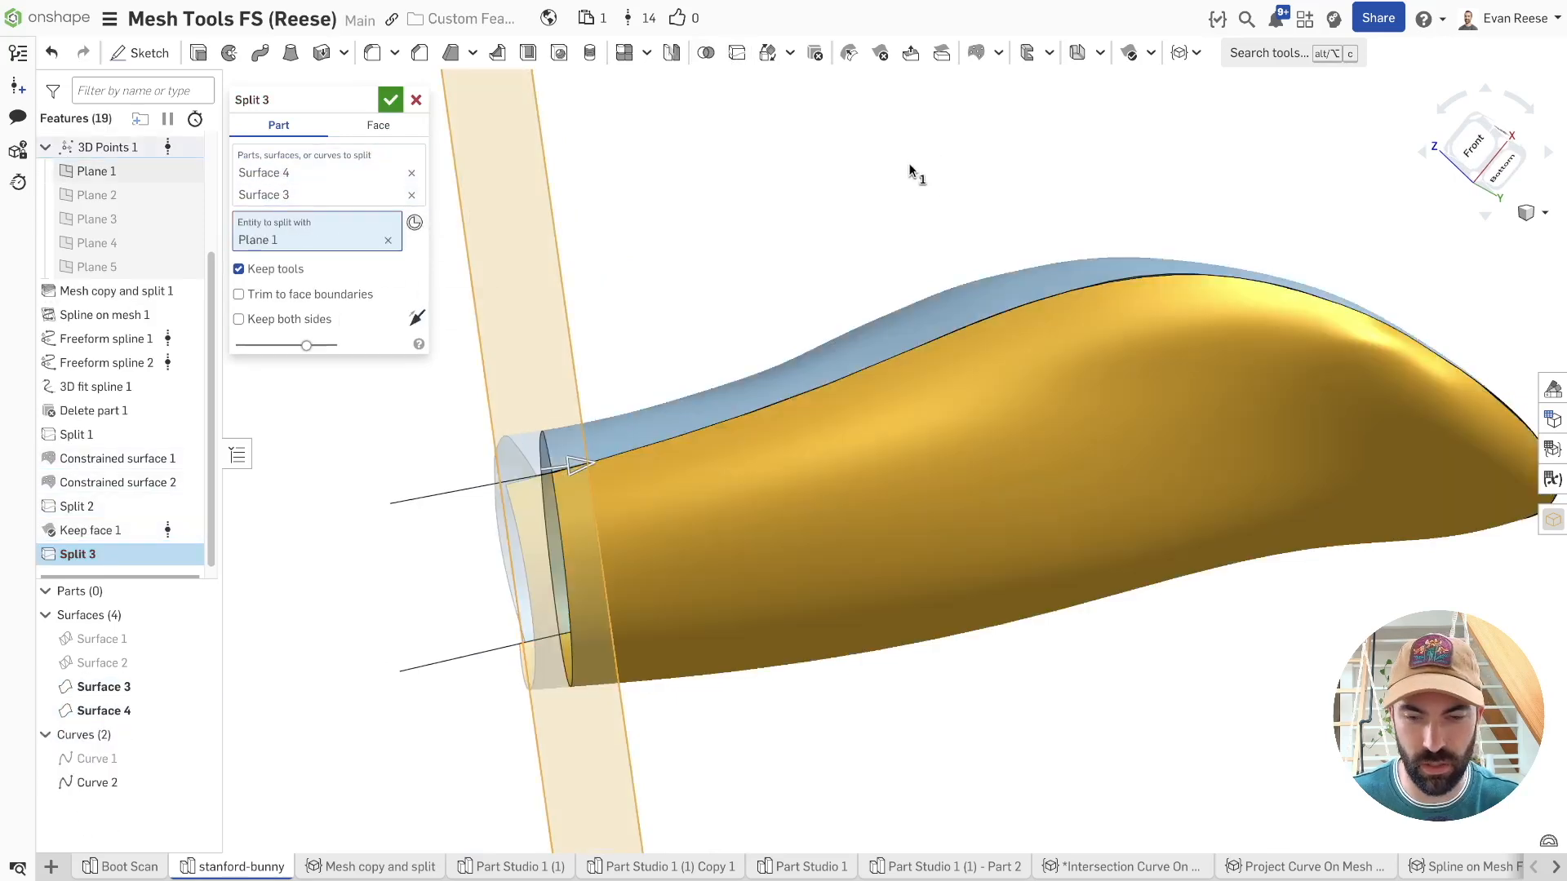
click(391, 101)
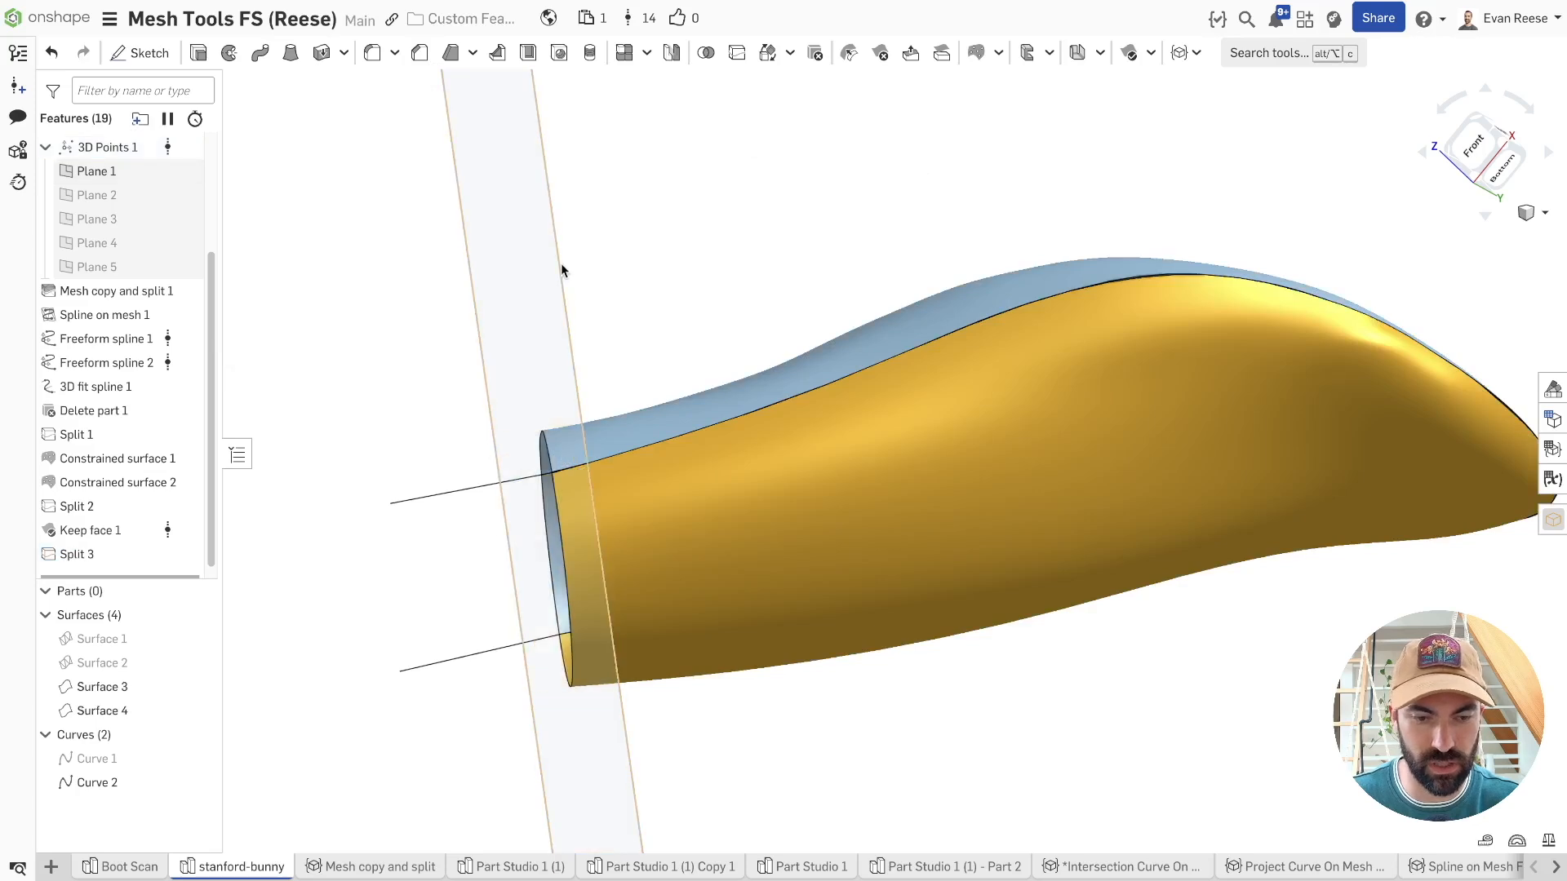
- Hide Plane 1 and the fit spline, Curve 2, so that only the two trimmed ear surfaces are shown
key(y)
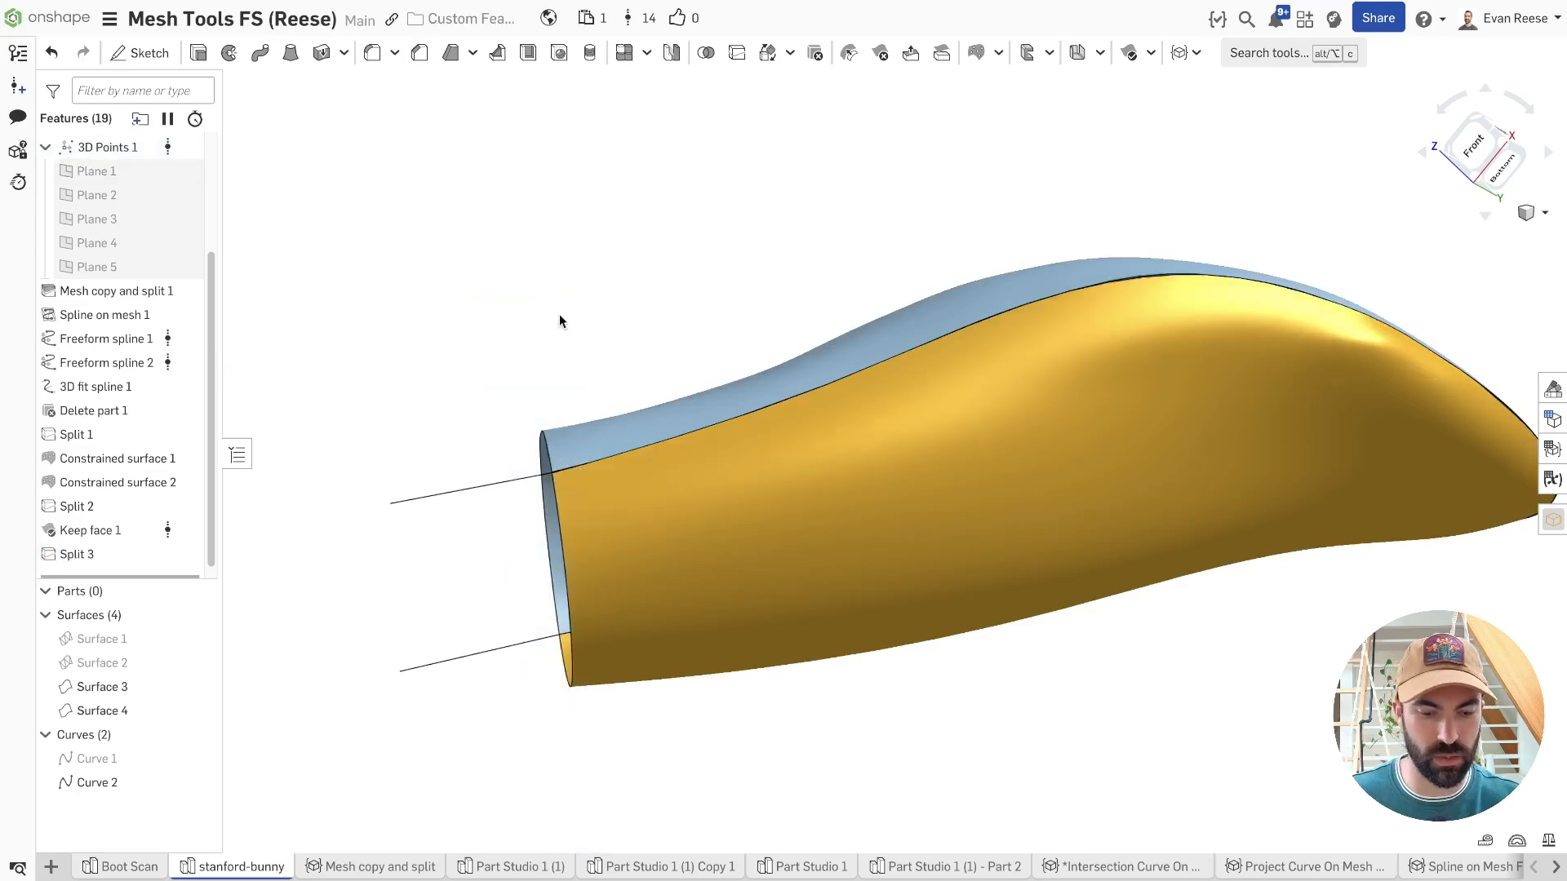
key(y)
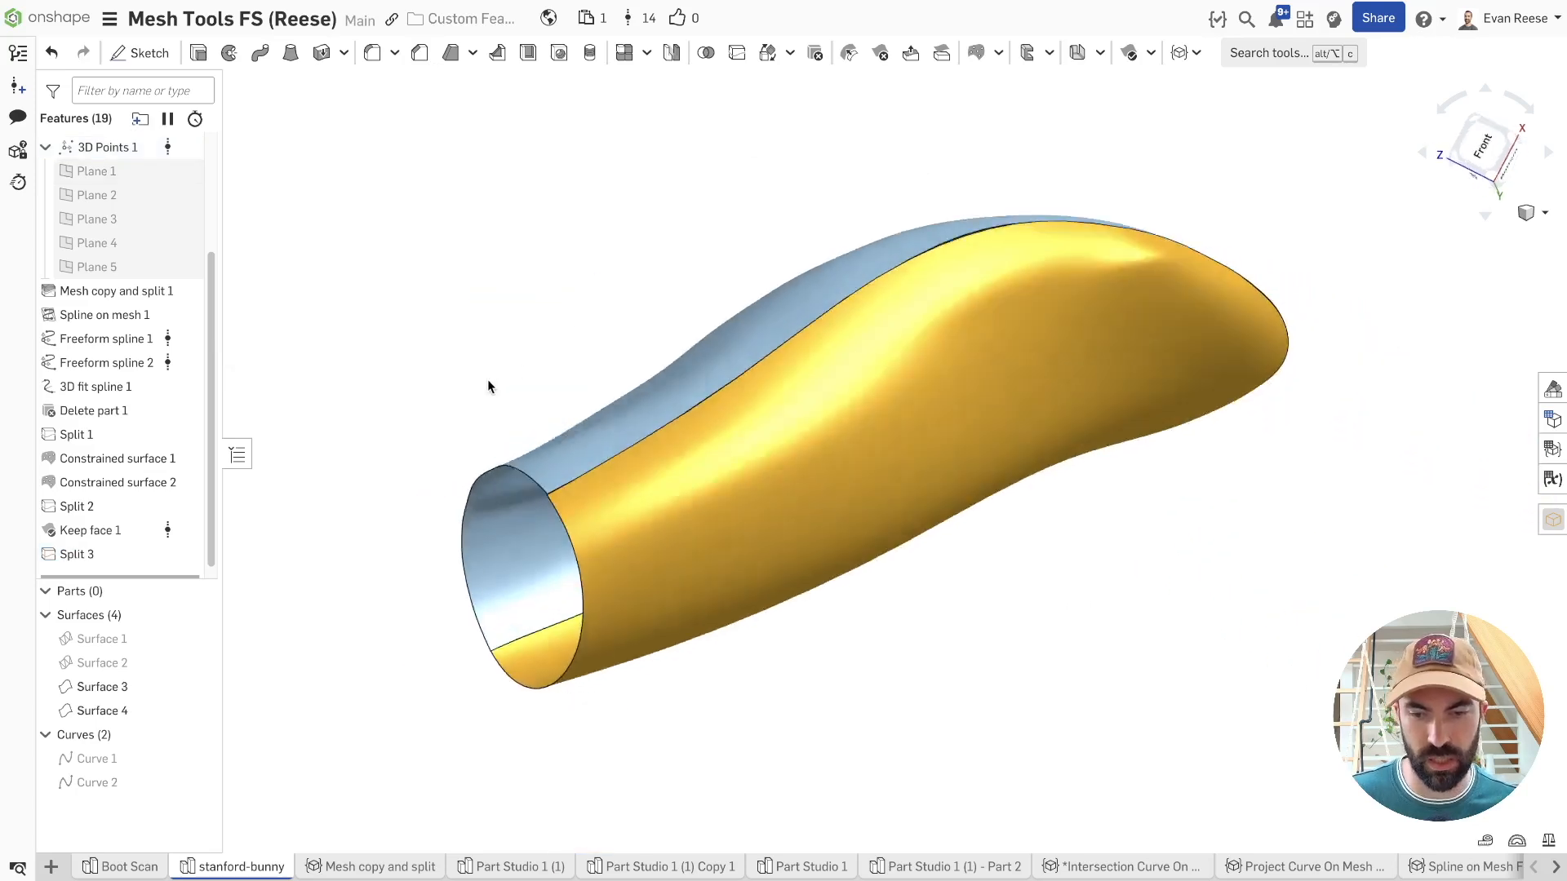
click(586, 481)
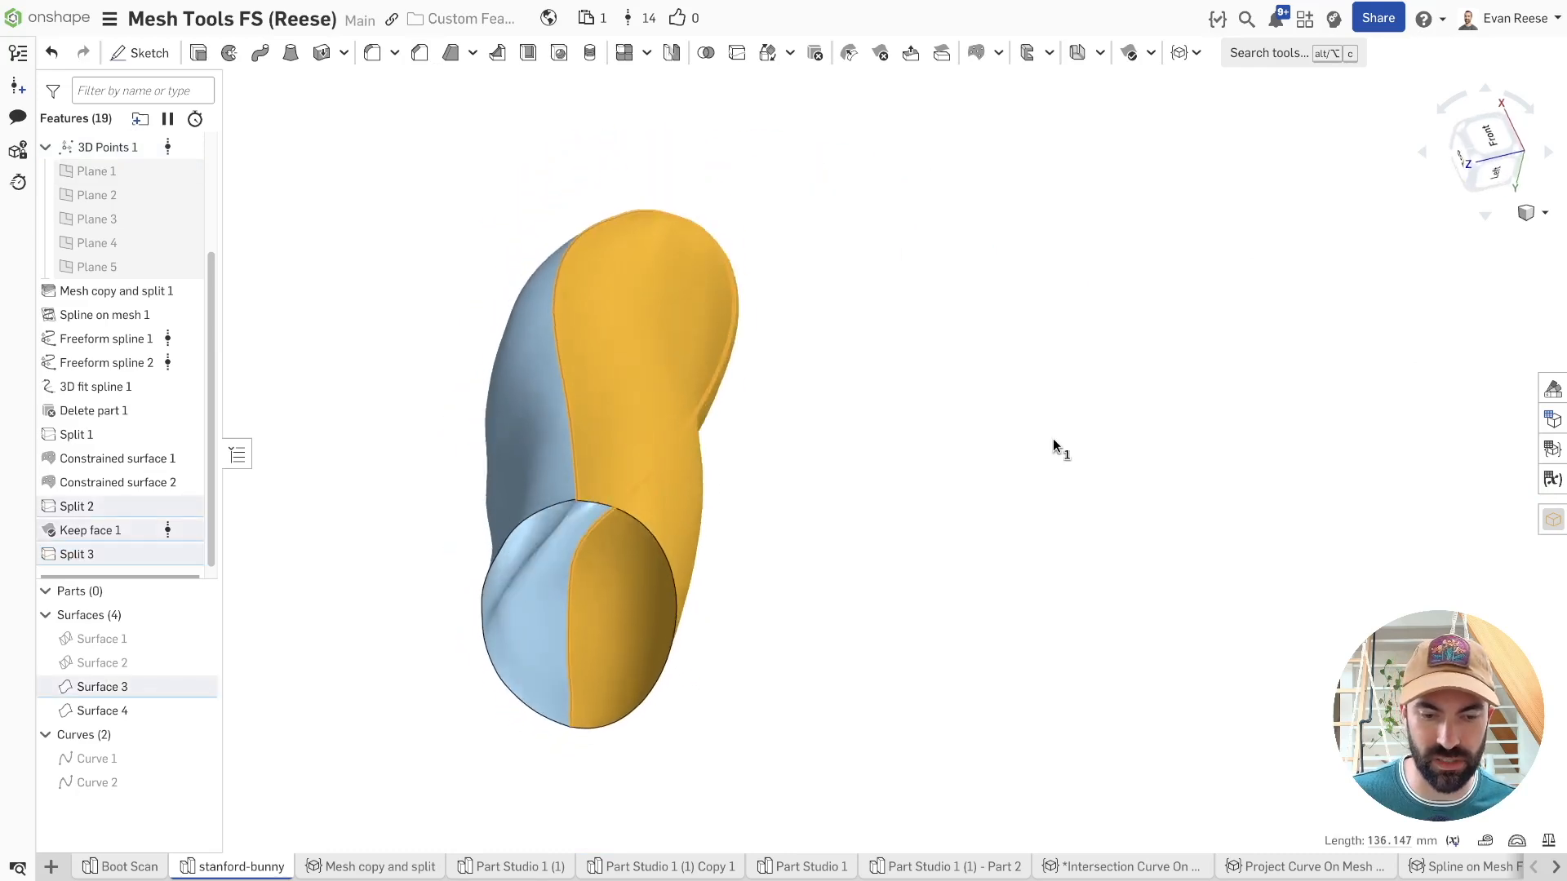
click(1053, 440)
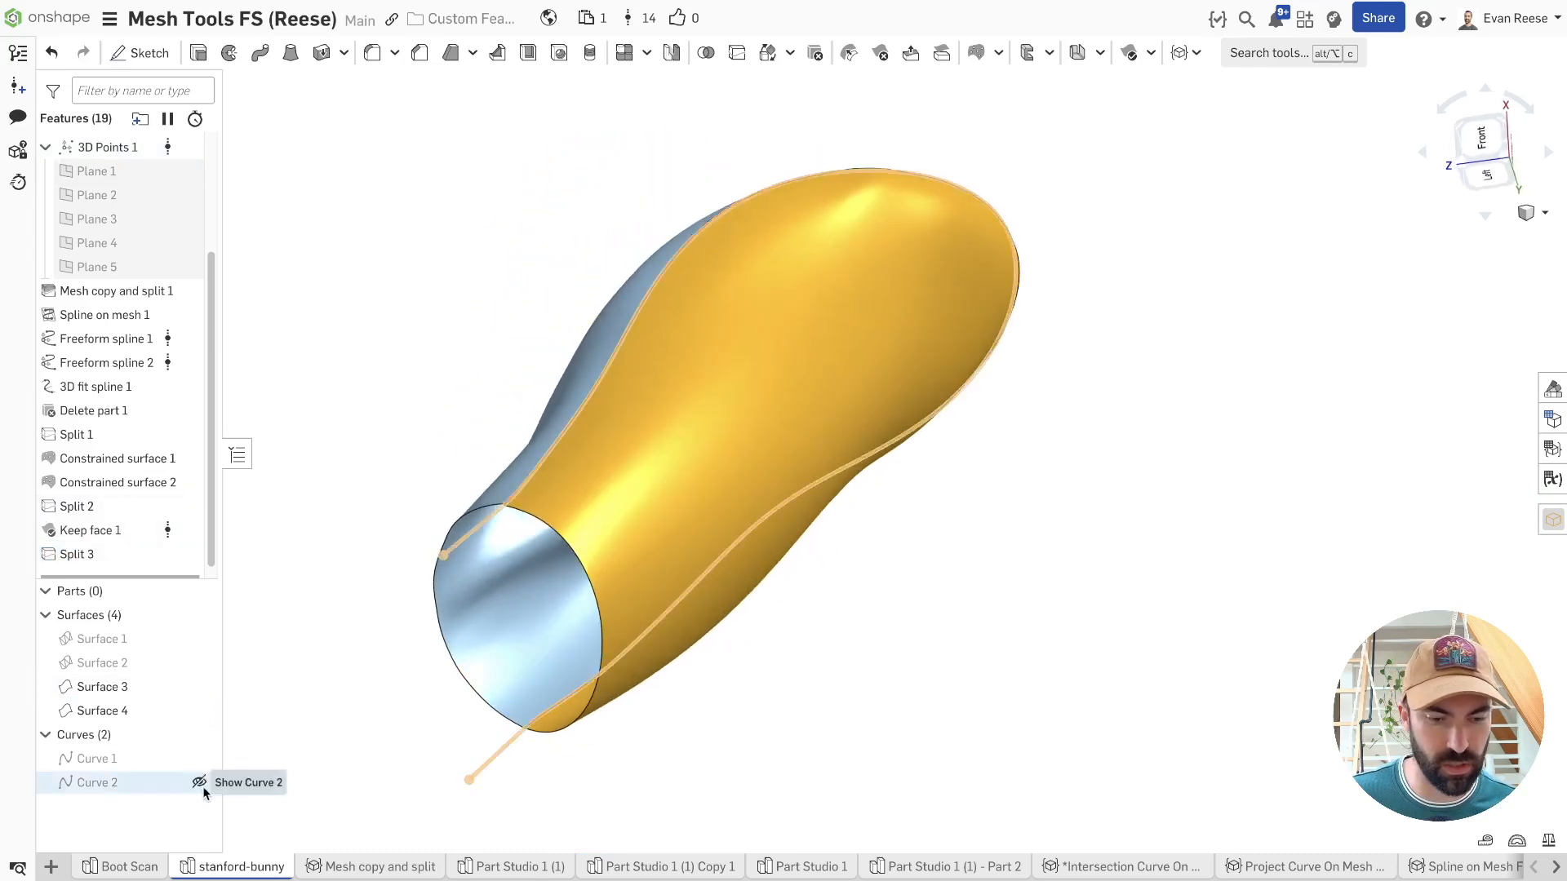
- Show Curve 2 and start a Profile Sweeper feature with a circular profile along it
click(200, 783)
key(alt+c)
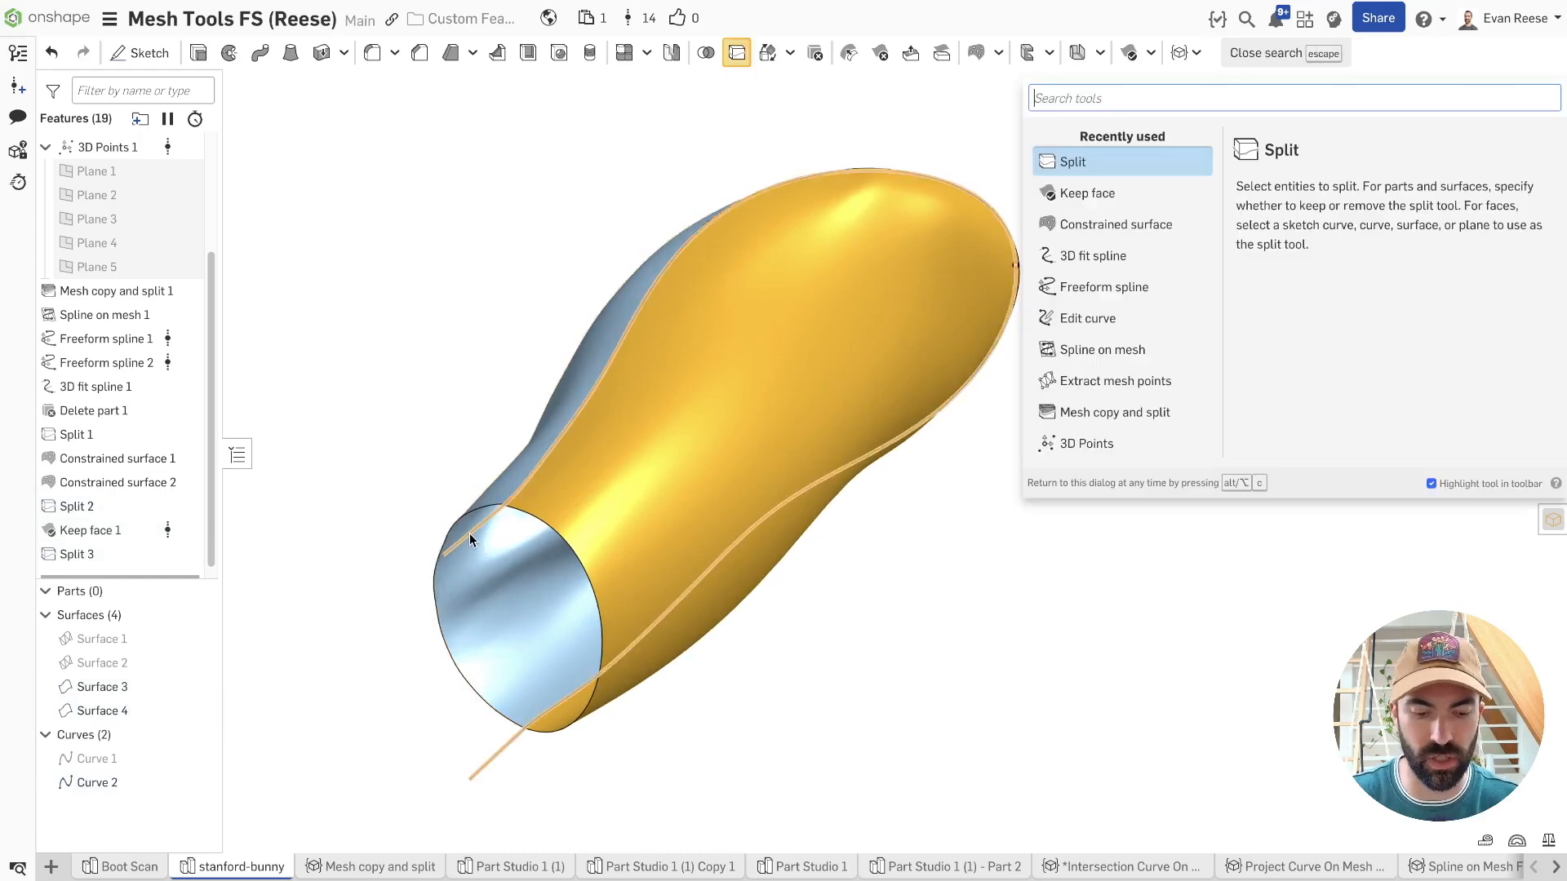
text(wi)
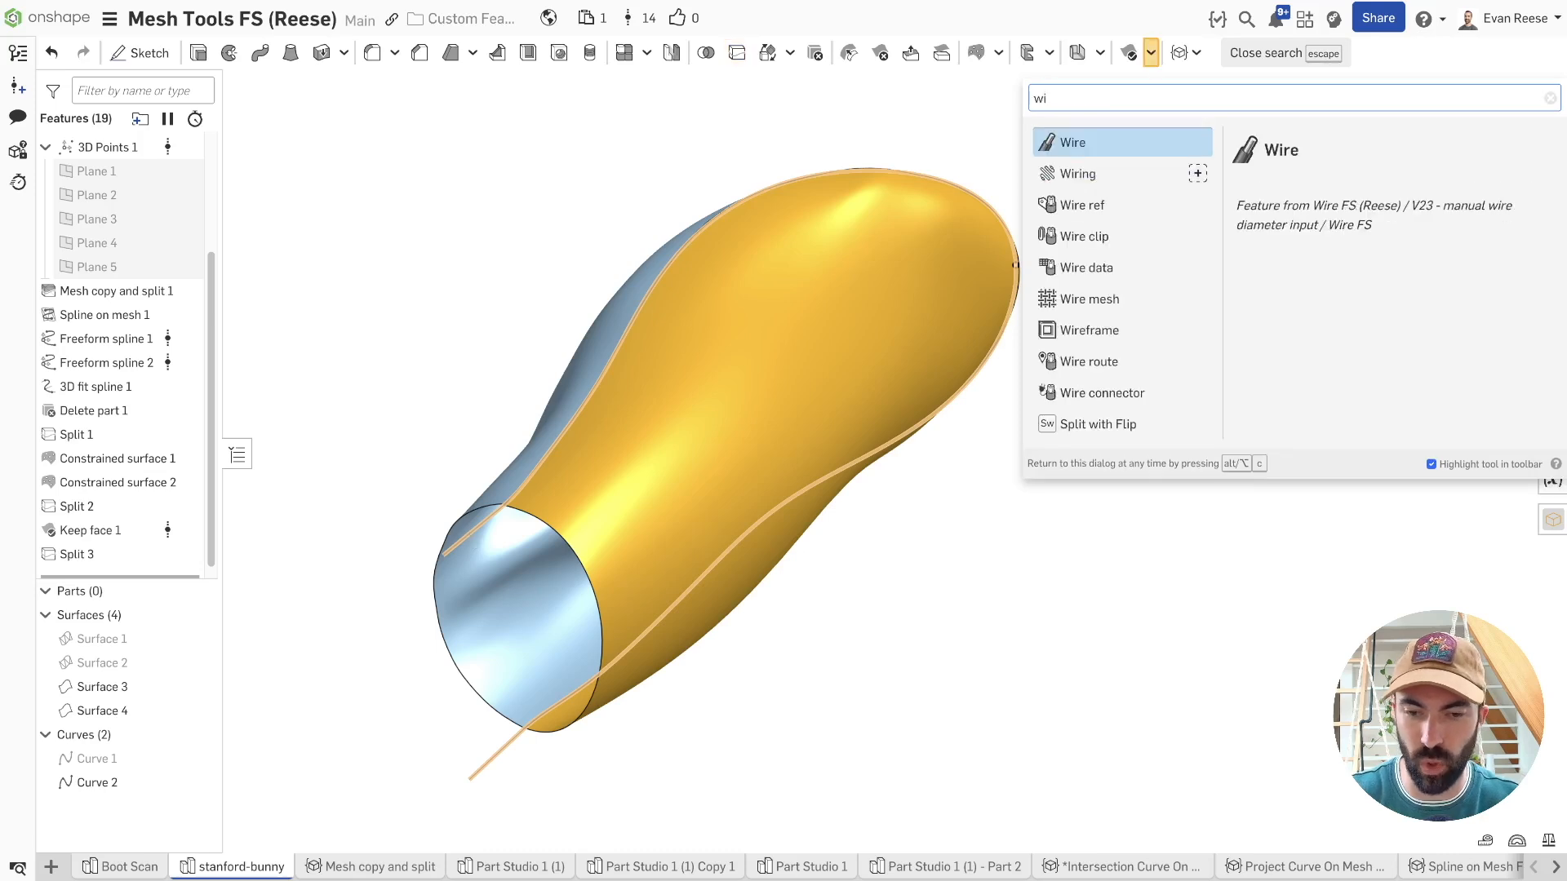
key(BackSpace)
key(BackSpace)
text(prof)
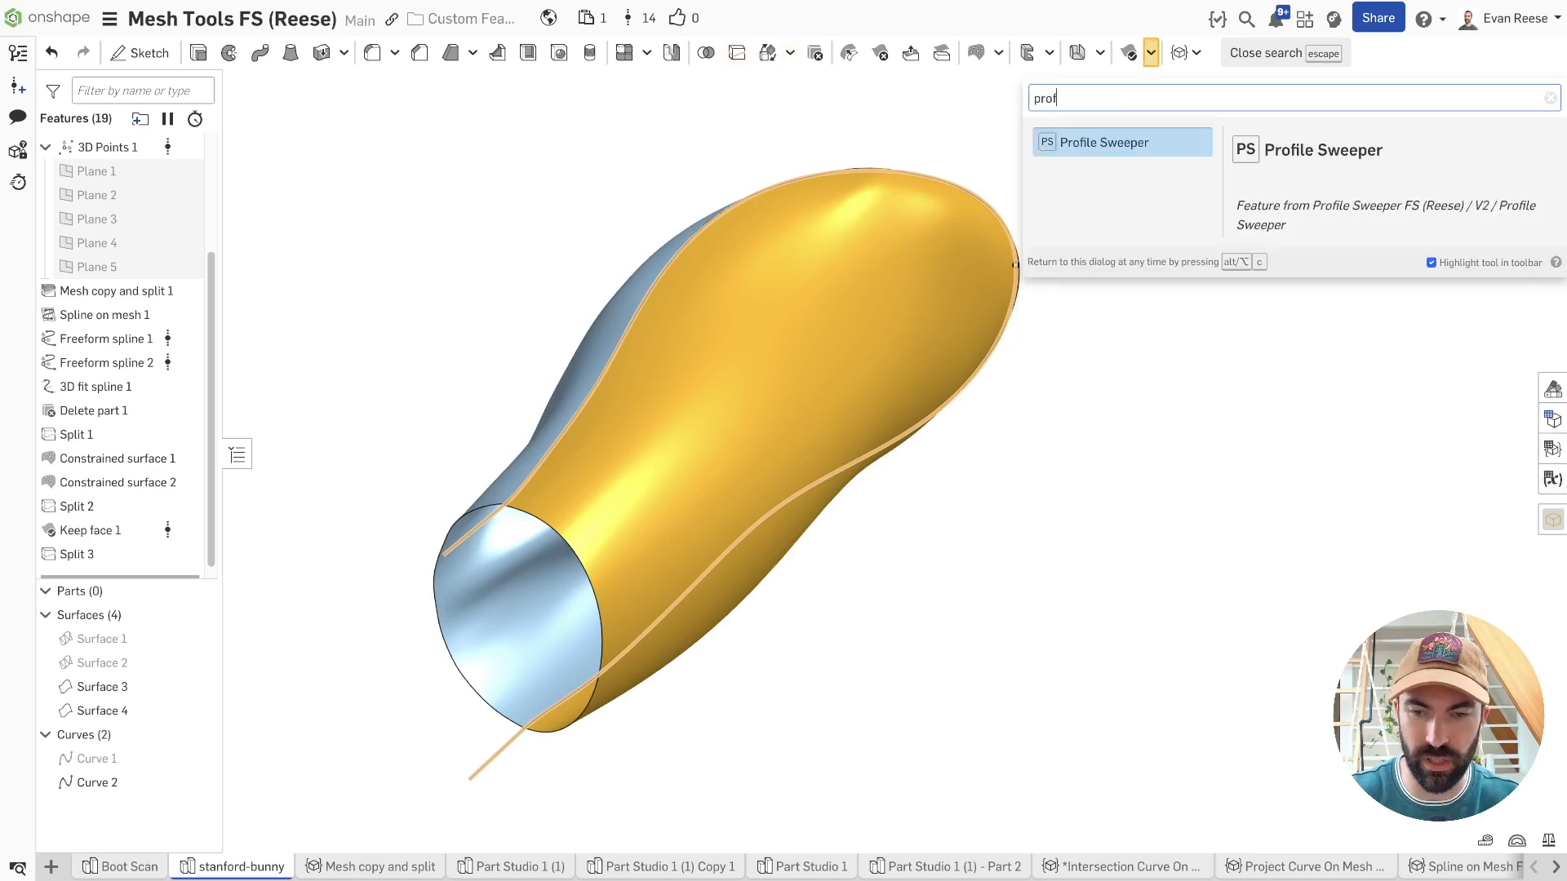
key(Return)
click(400, 221)
click(315, 232)
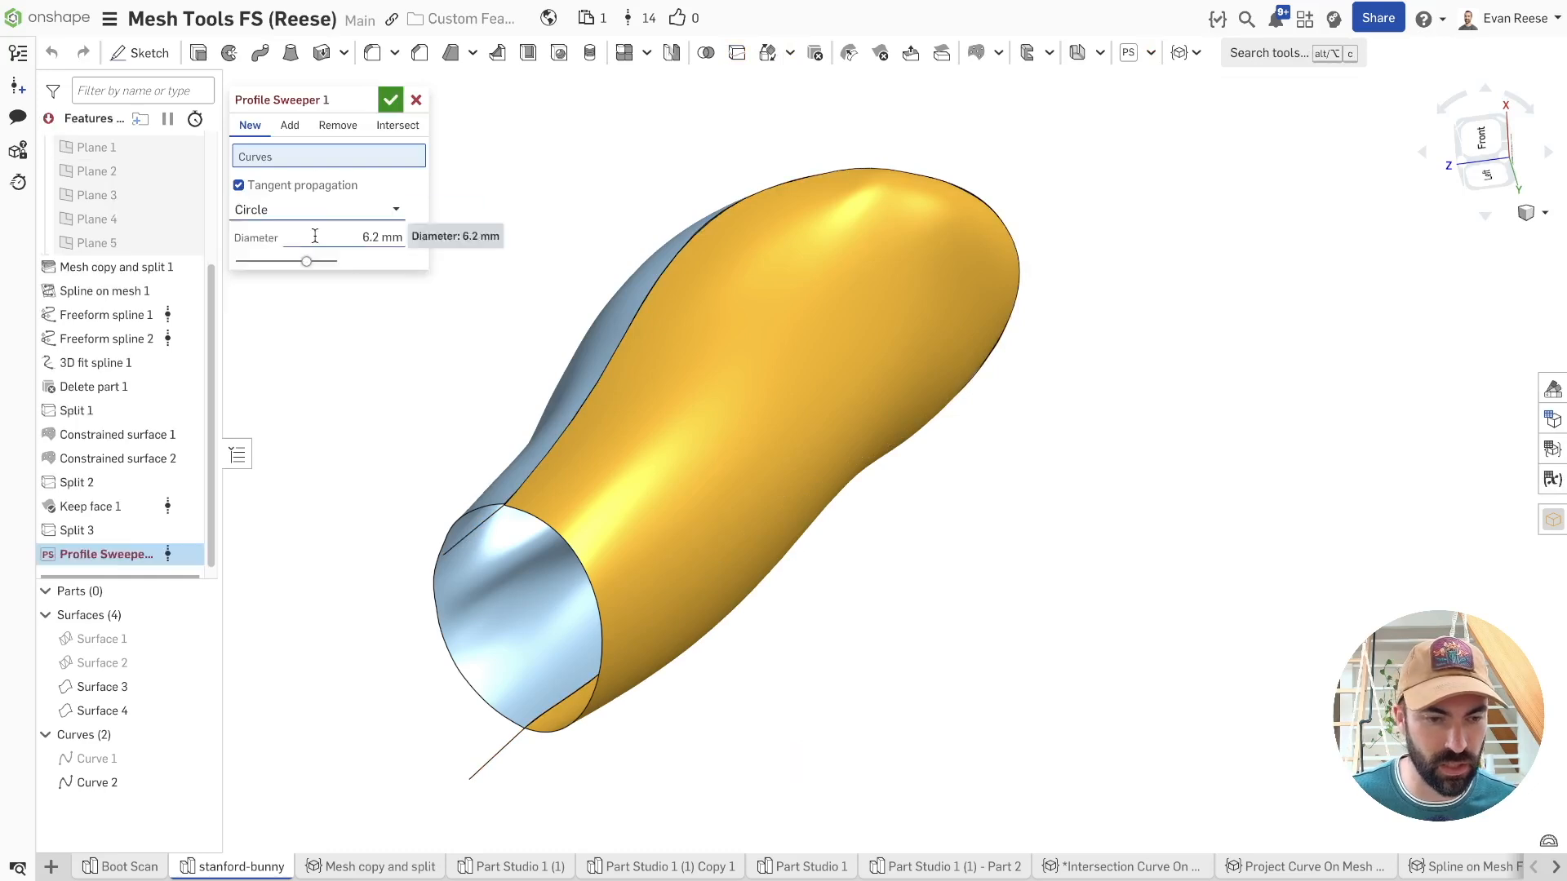
click(449, 542)
- Finish the circular sweep as a new part with a 5.2 mm diameter
click(338, 125)
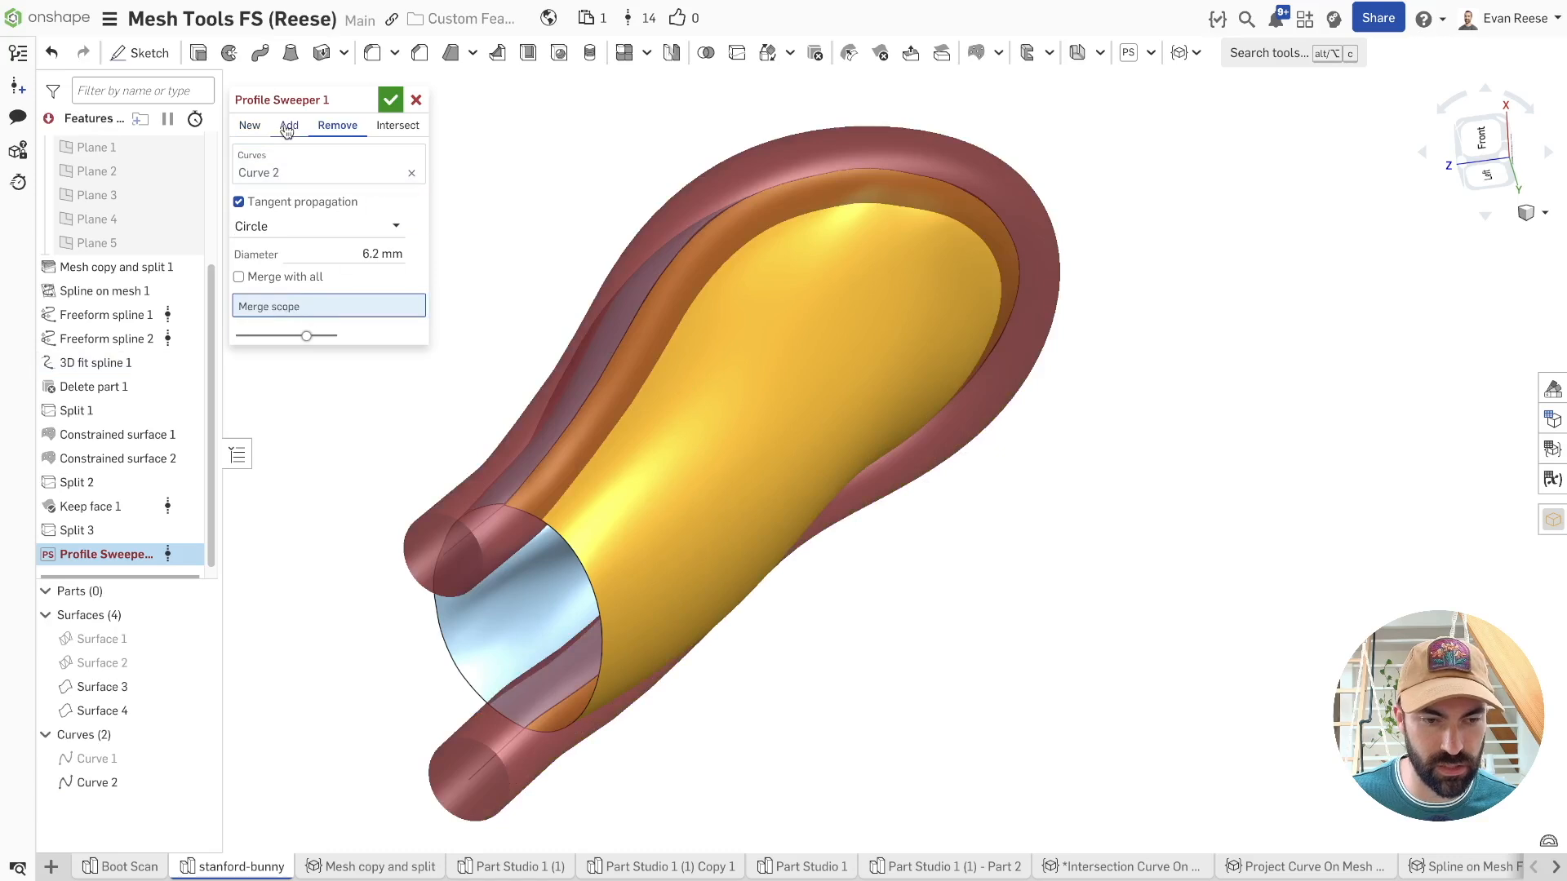
click(250, 125)
click(340, 249)
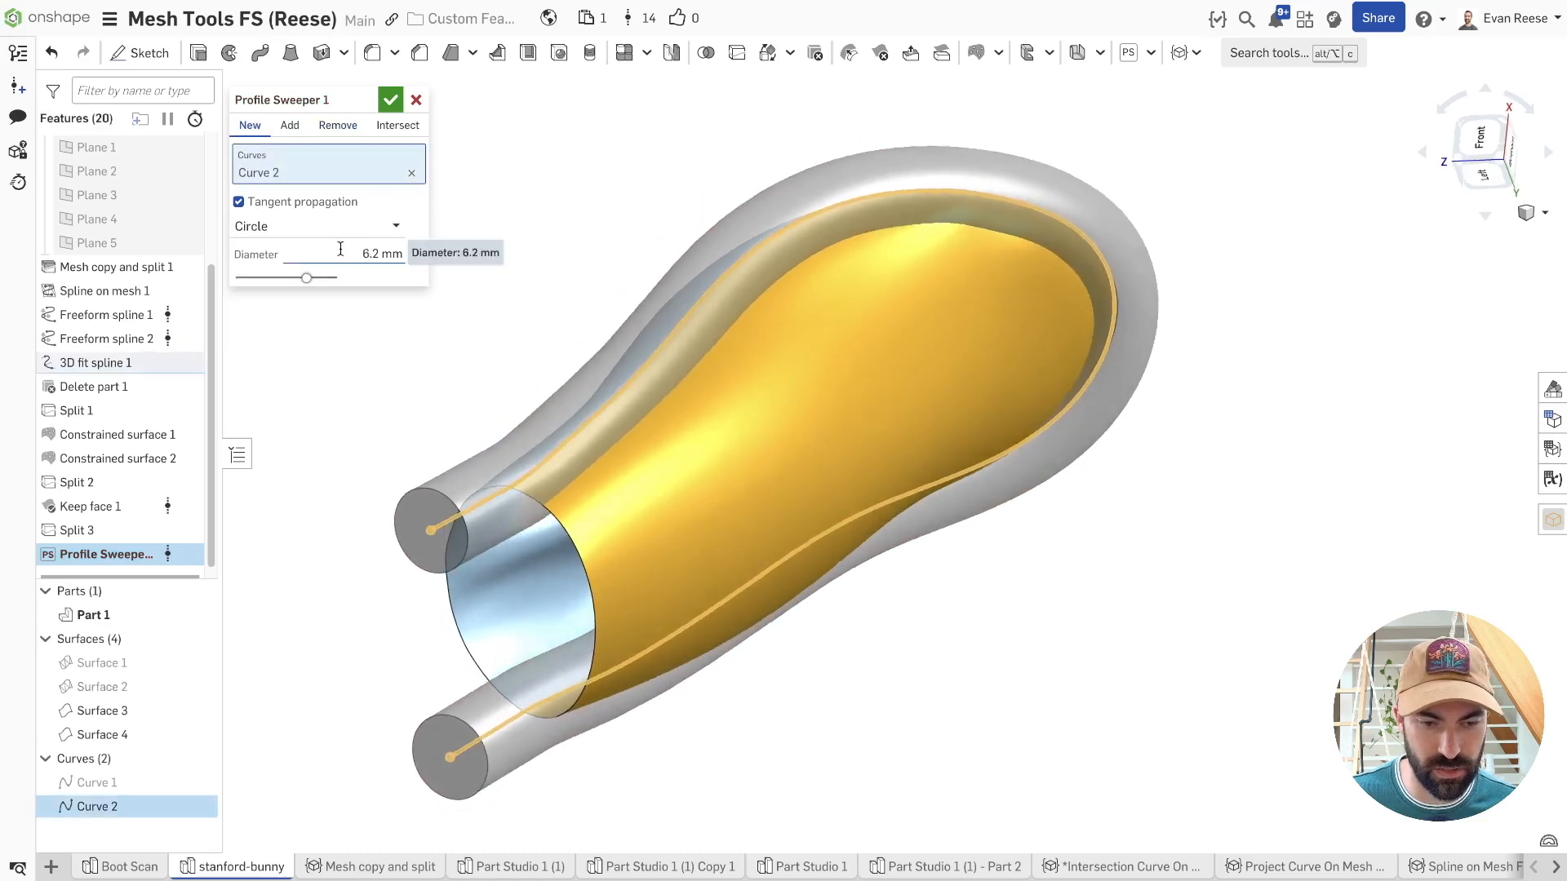
click(390, 99)
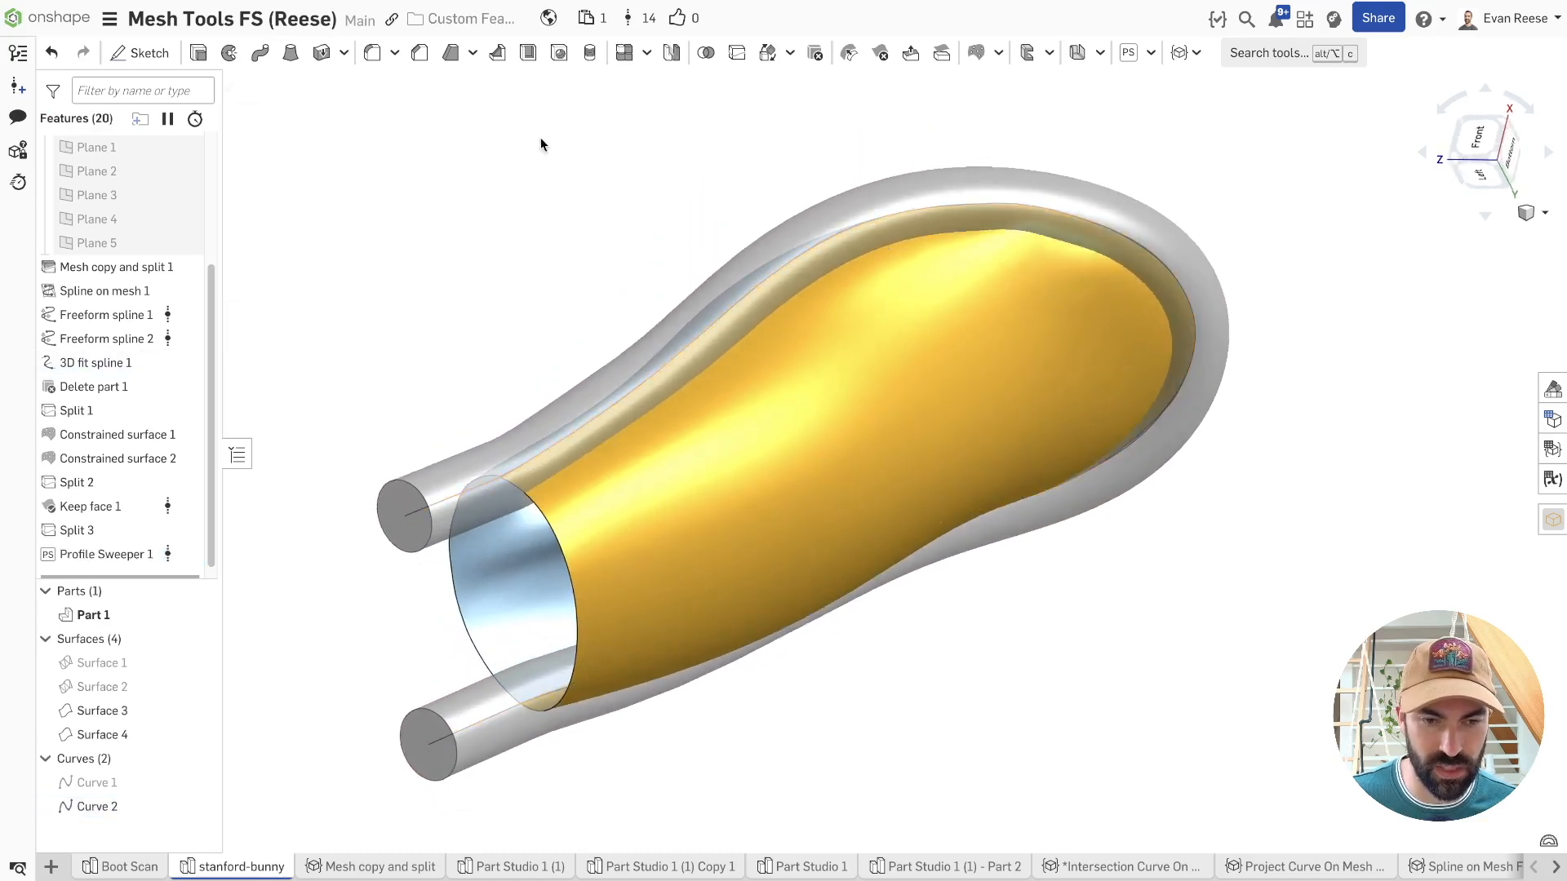
- Subtract the swept tube from both ear surfaces with a Boolean, without keeping the tool, to open a gap along the seam
click(705, 53)
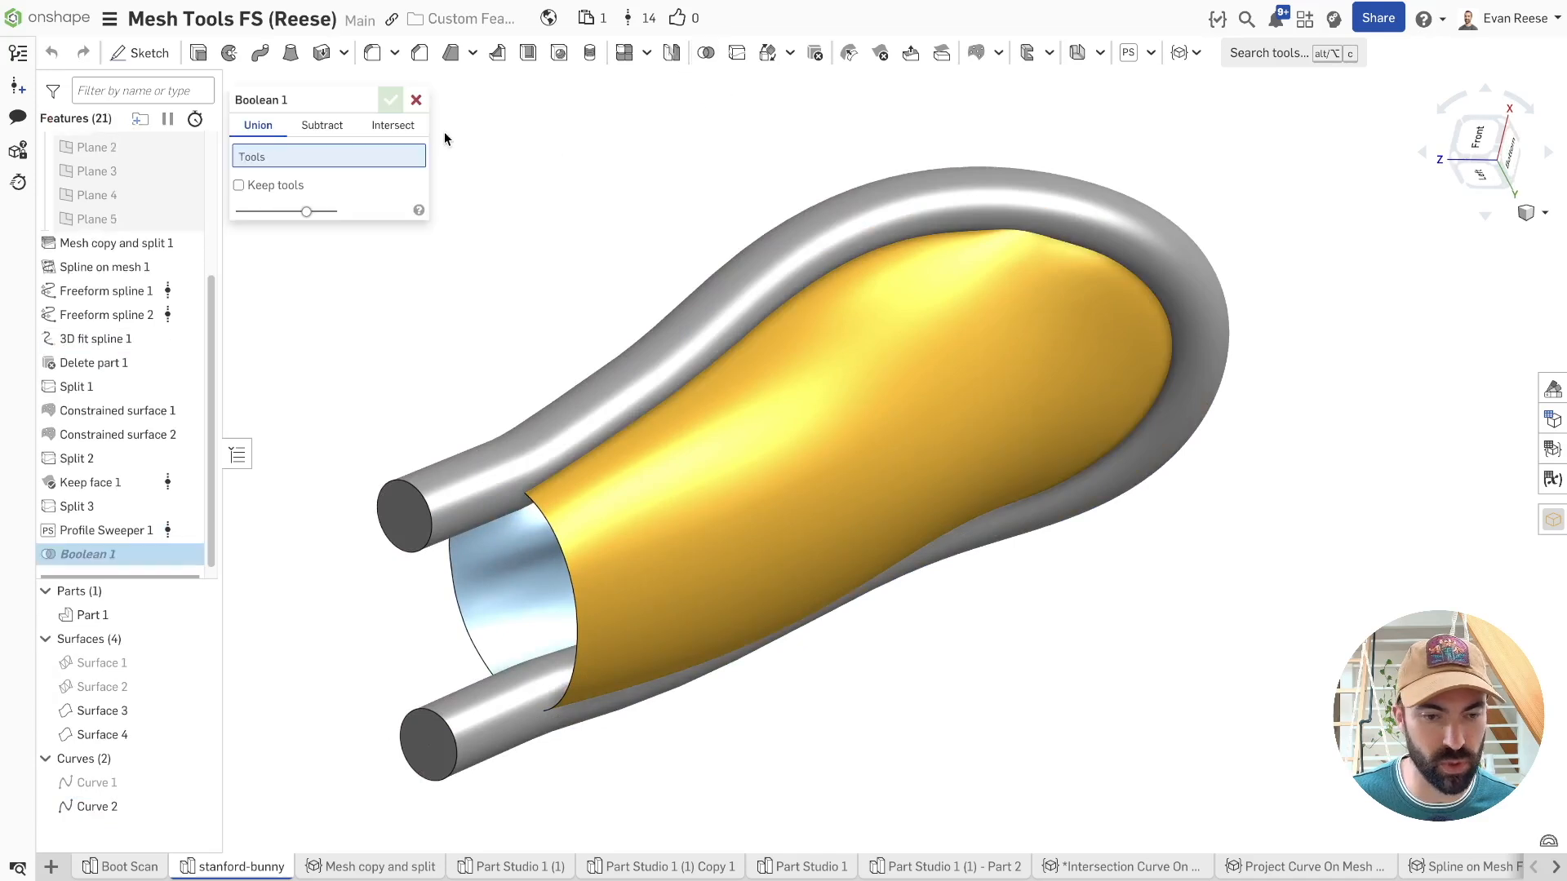
click(321, 125)
click(438, 495)
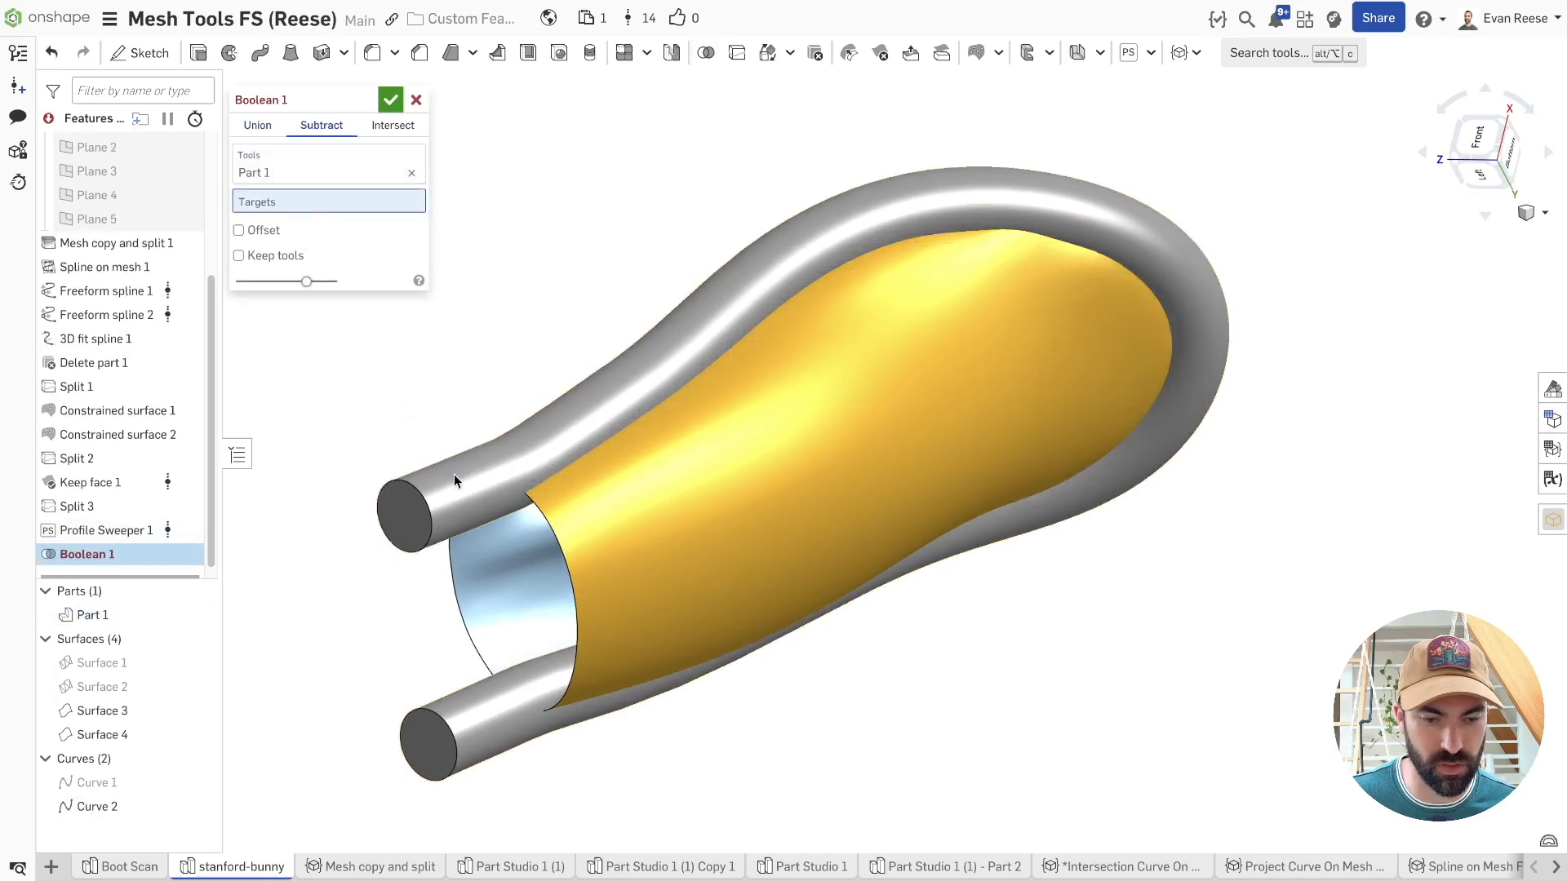
click(710, 560)
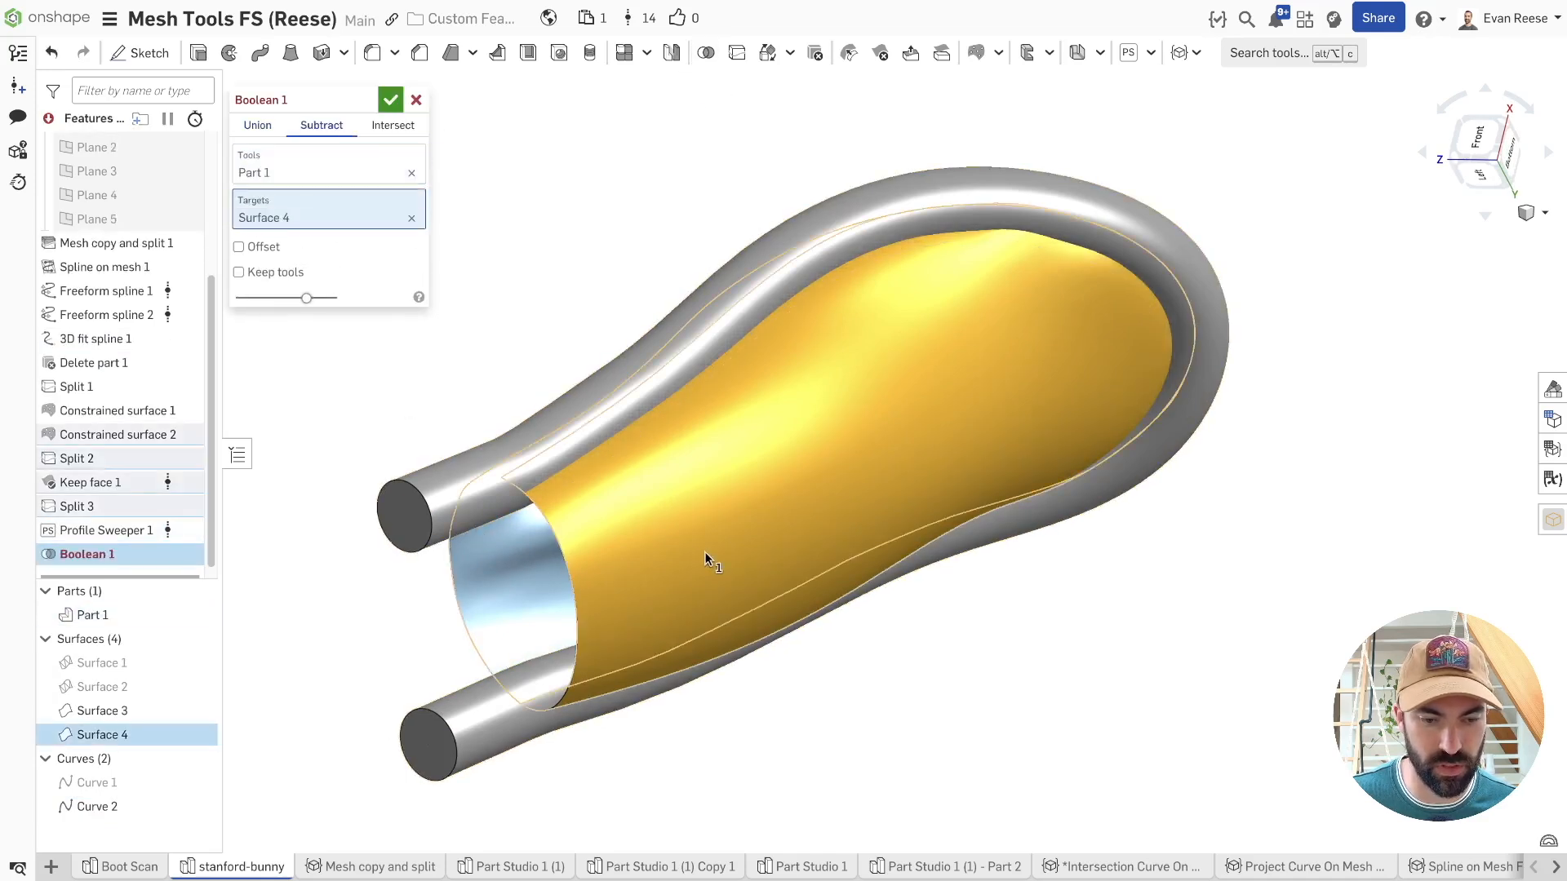
click(381, 100)
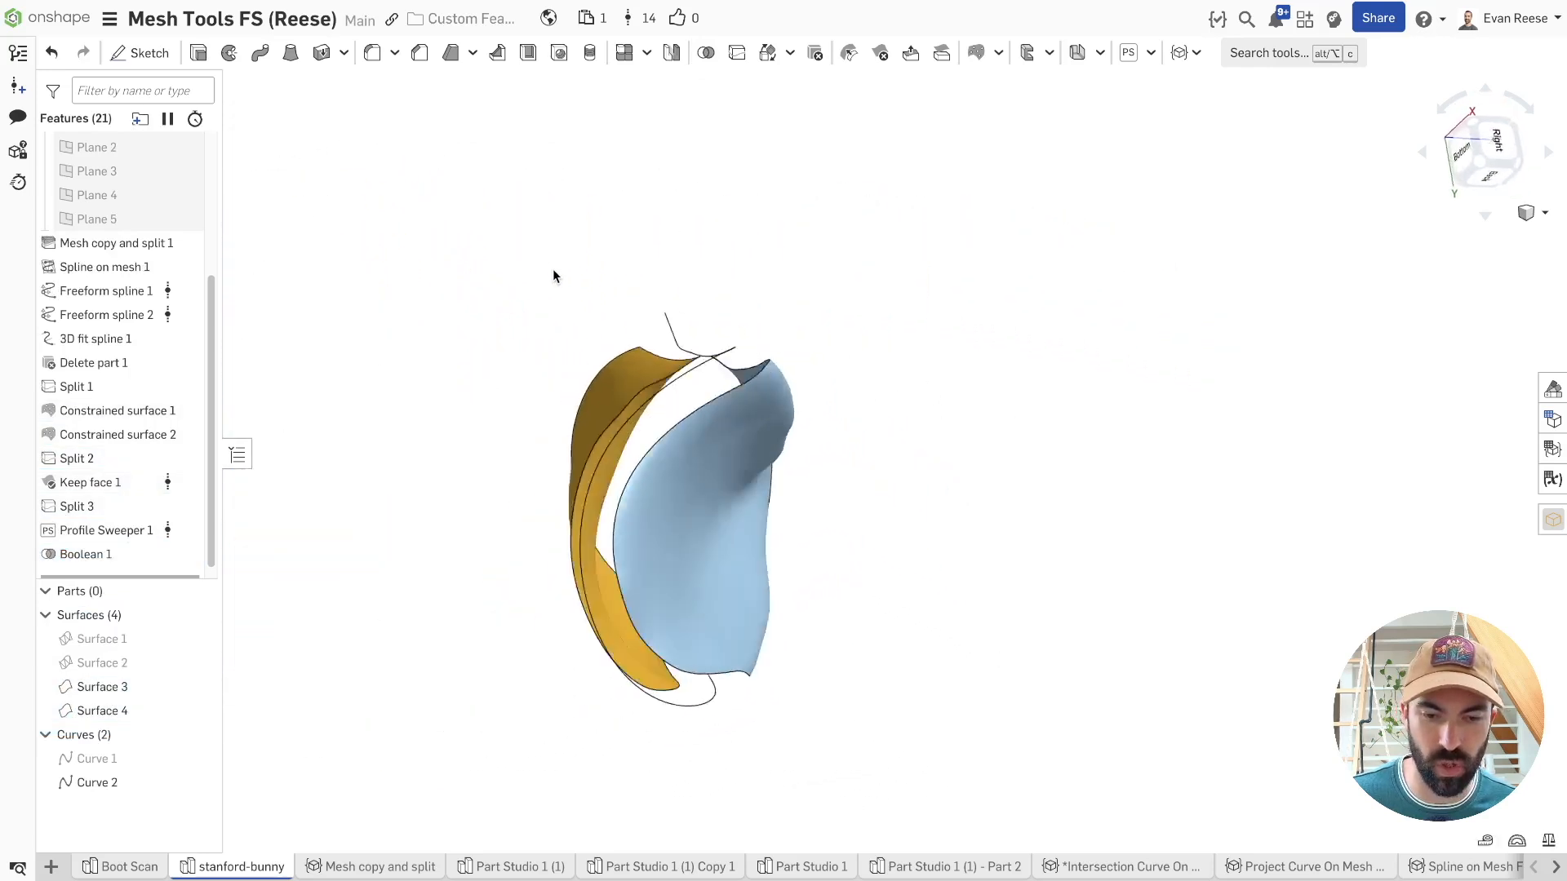
- Suppress the Profile Sweeper 1 and Boolean 1 features
click(81, 530)
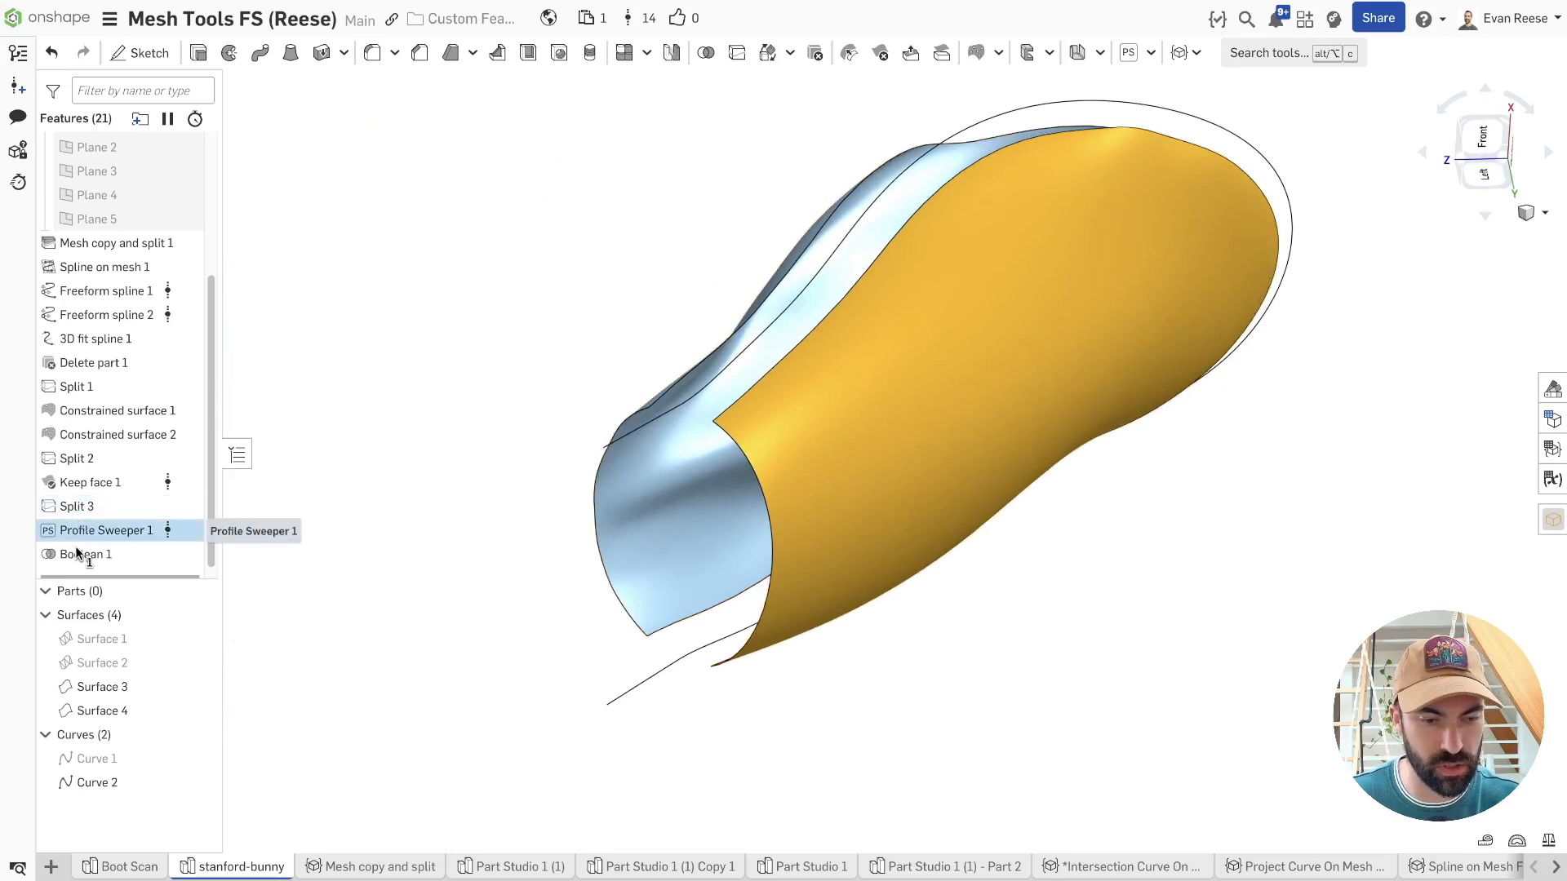
shift+click(77, 555)
right_click(77, 555)
click(138, 594)
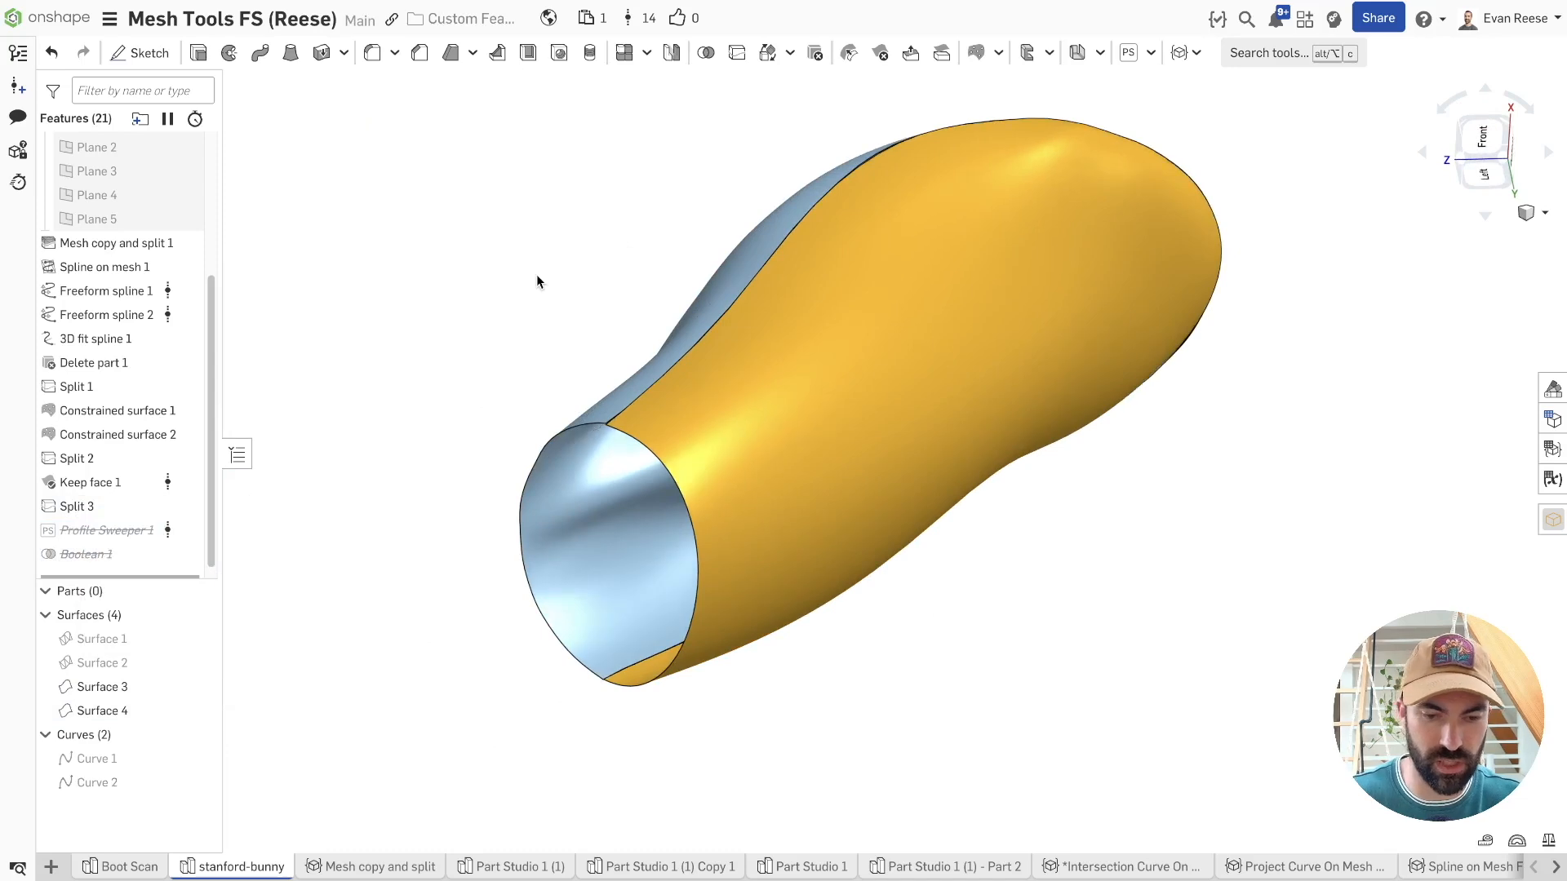
- Start a Blind Move boundary feature on the seam edges of both ear surfaces, using the edges instead of the whole surfaces
key(alt+c)
text(moveob)
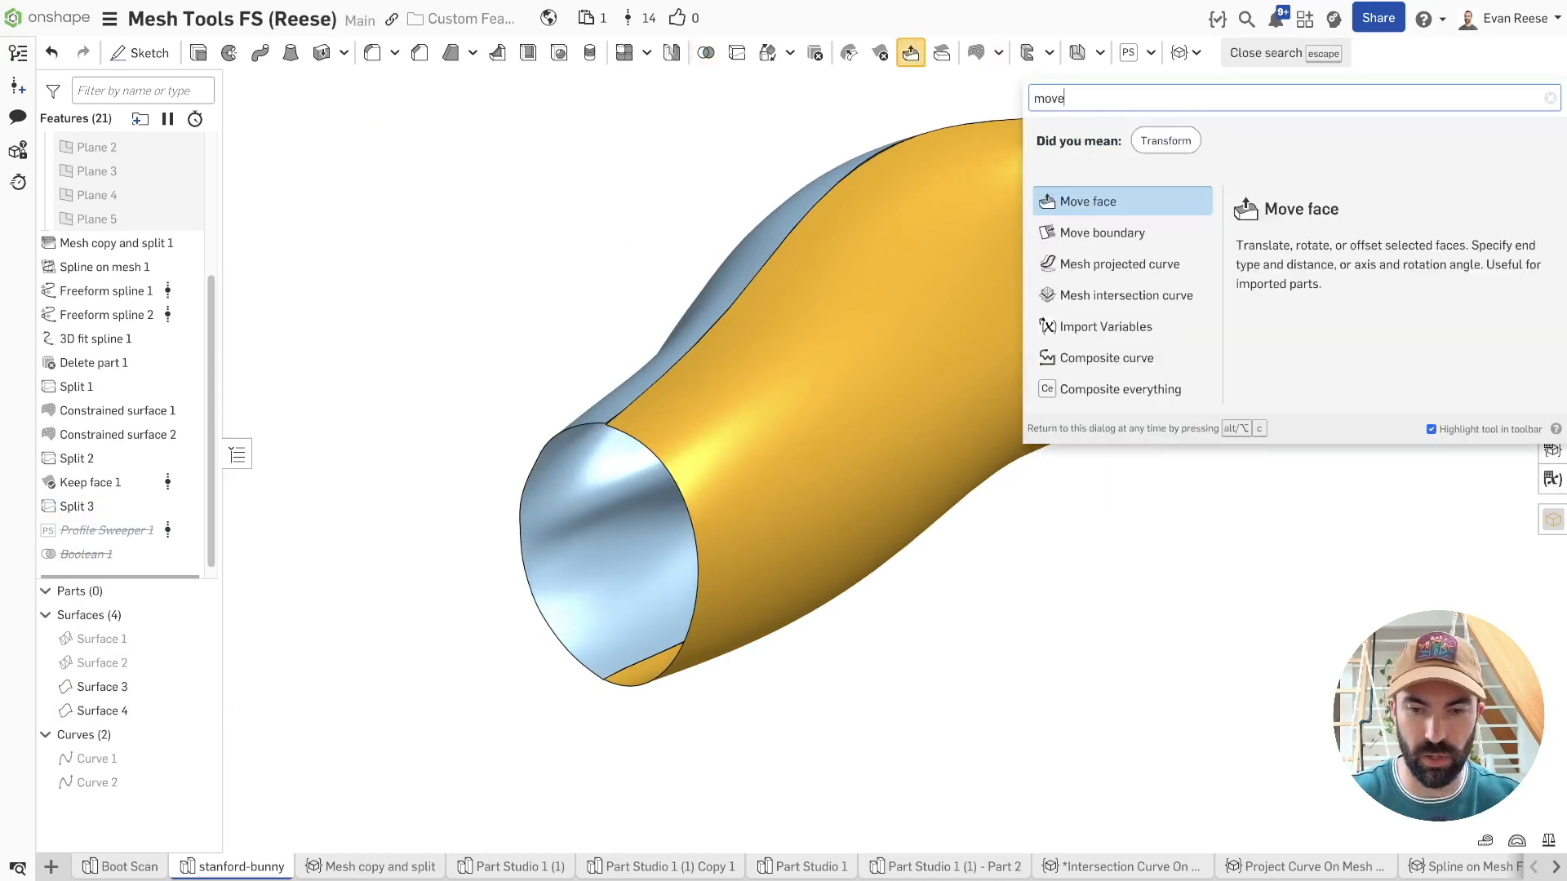
key(BackSpace)
key(BackSpace)
key(Down)
key(Return)
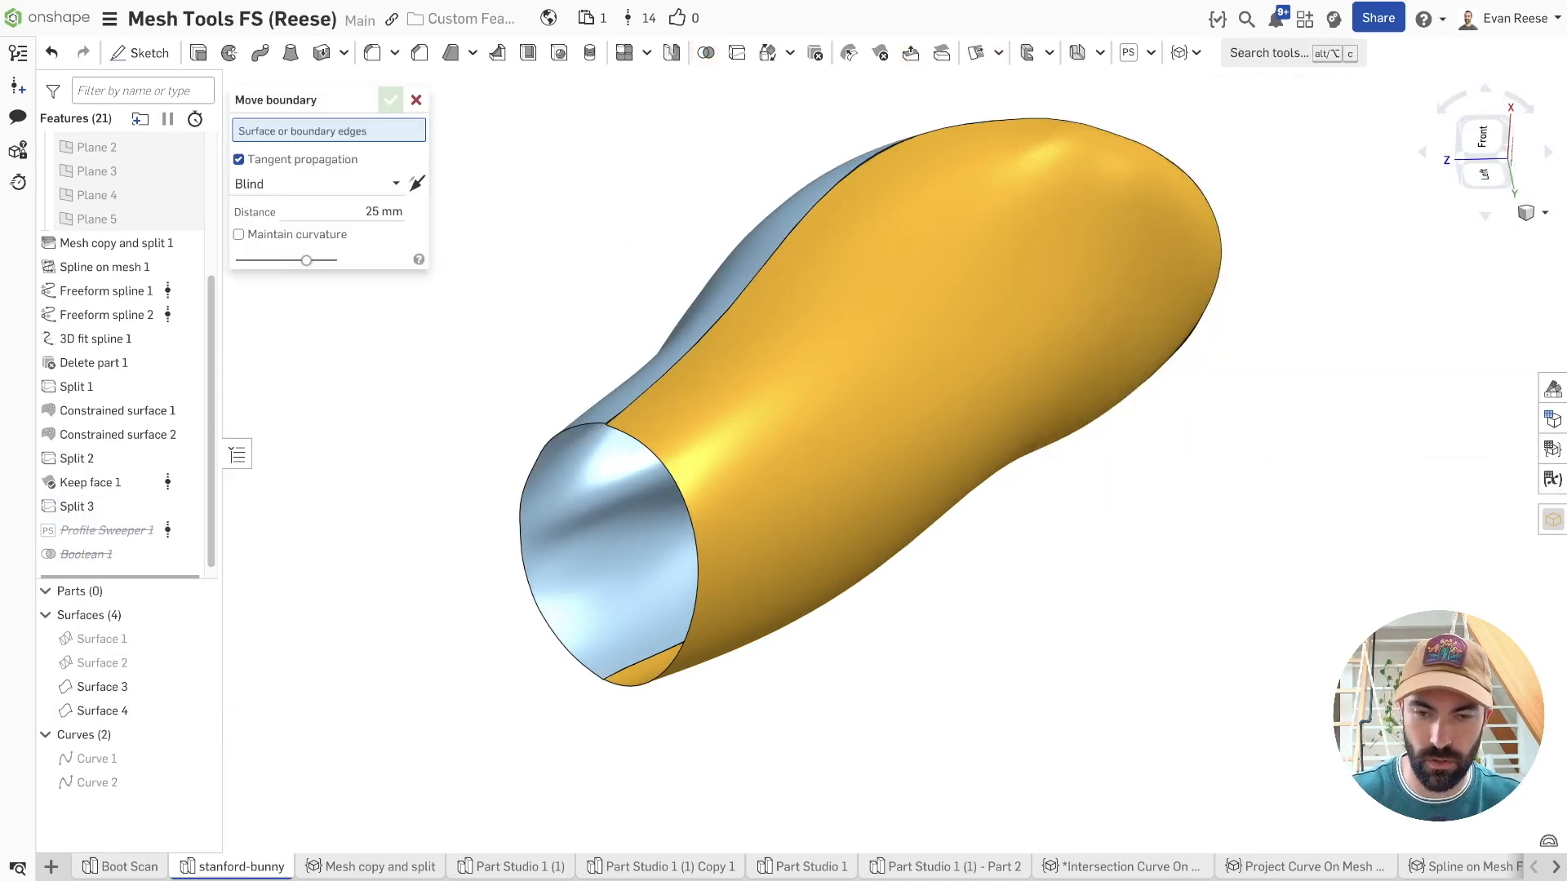
right_drag(528, 335, 882, 245)
drag(916, 204, 855, 345)
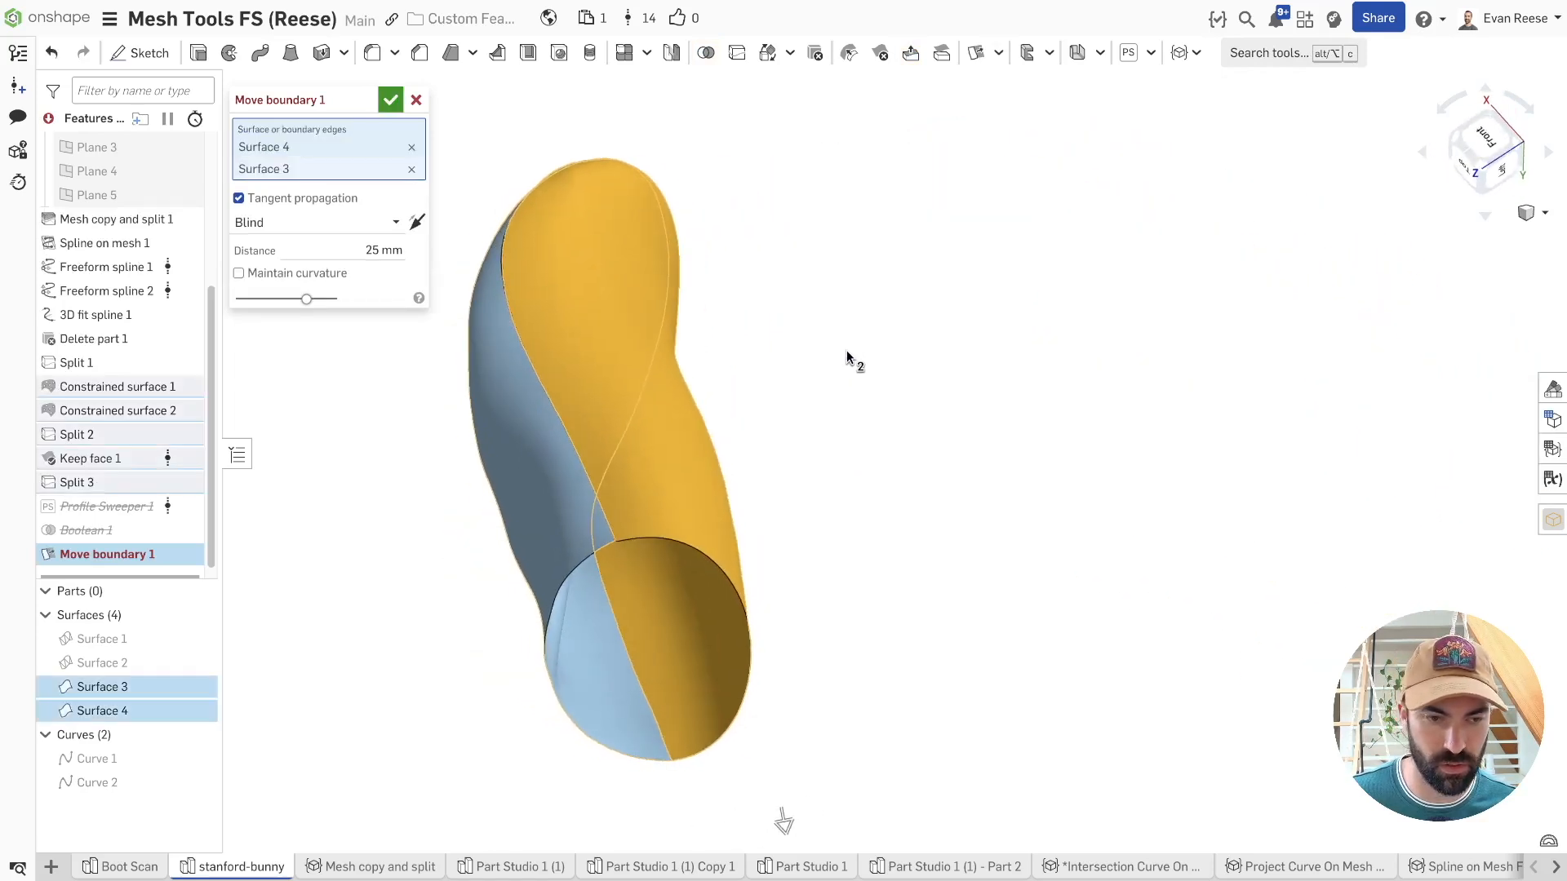
click(411, 147)
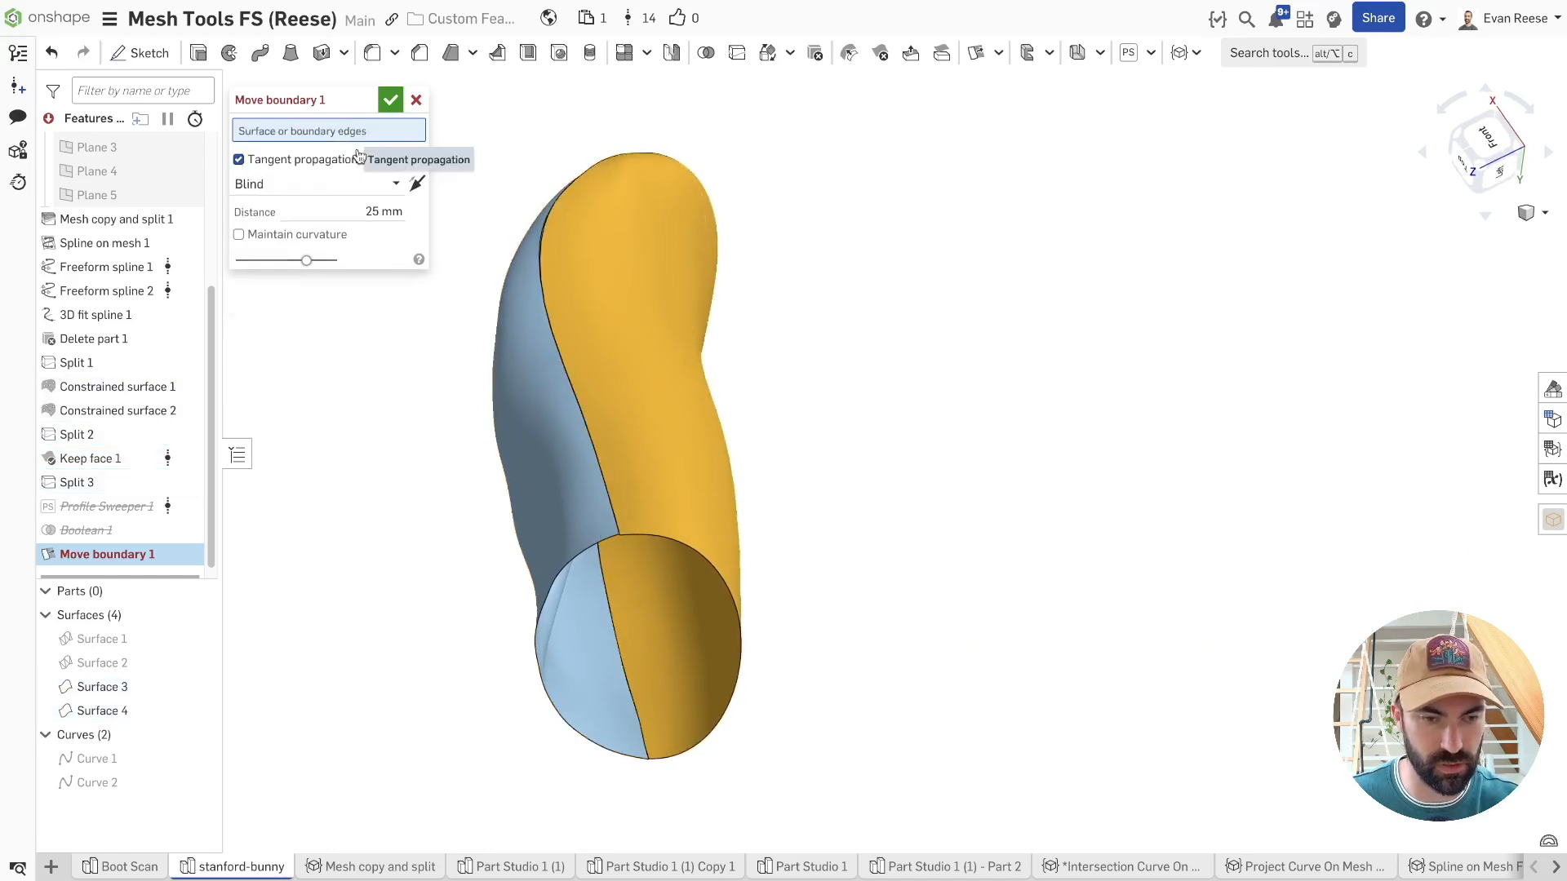
click(536, 284)
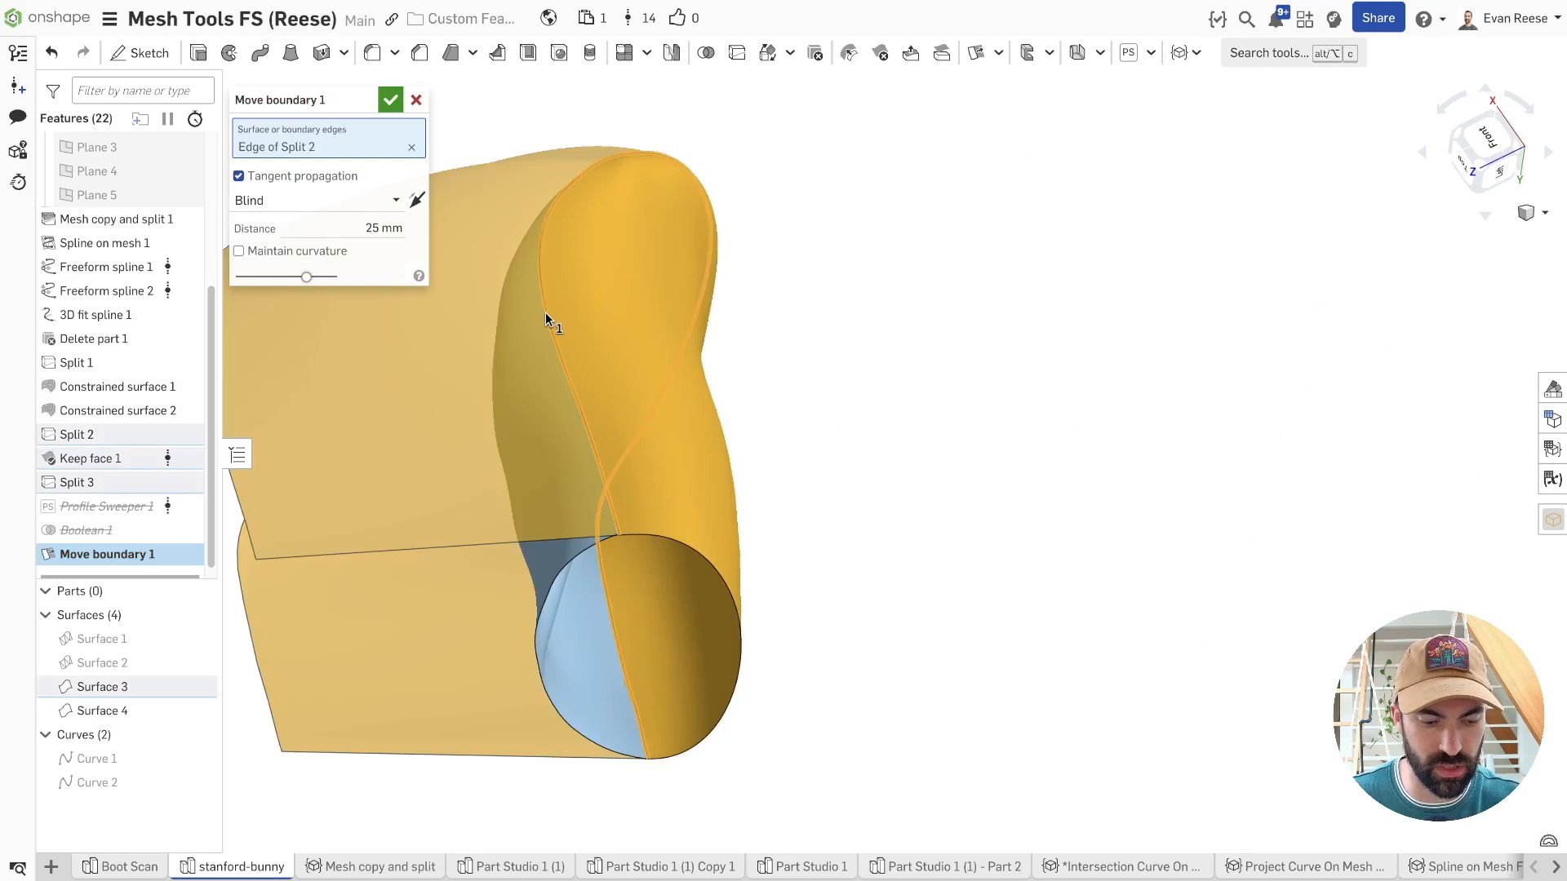
click(545, 314)
click(545, 314)
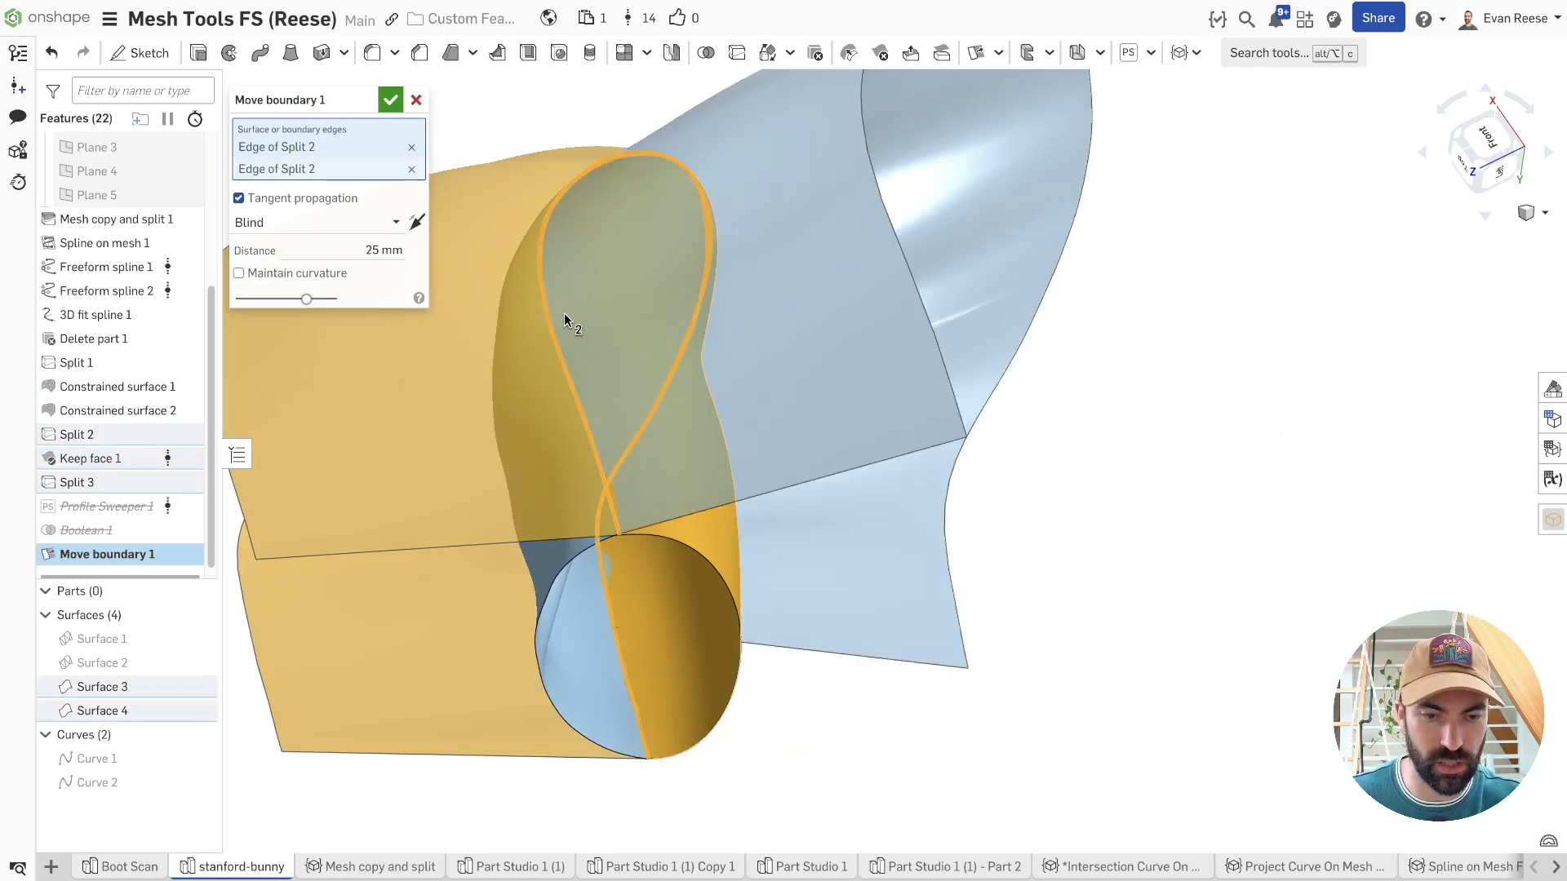
- Flip the boundary move to trim inward, try a distance of 2 mm, and finish it with 1 mm
click(346, 249)
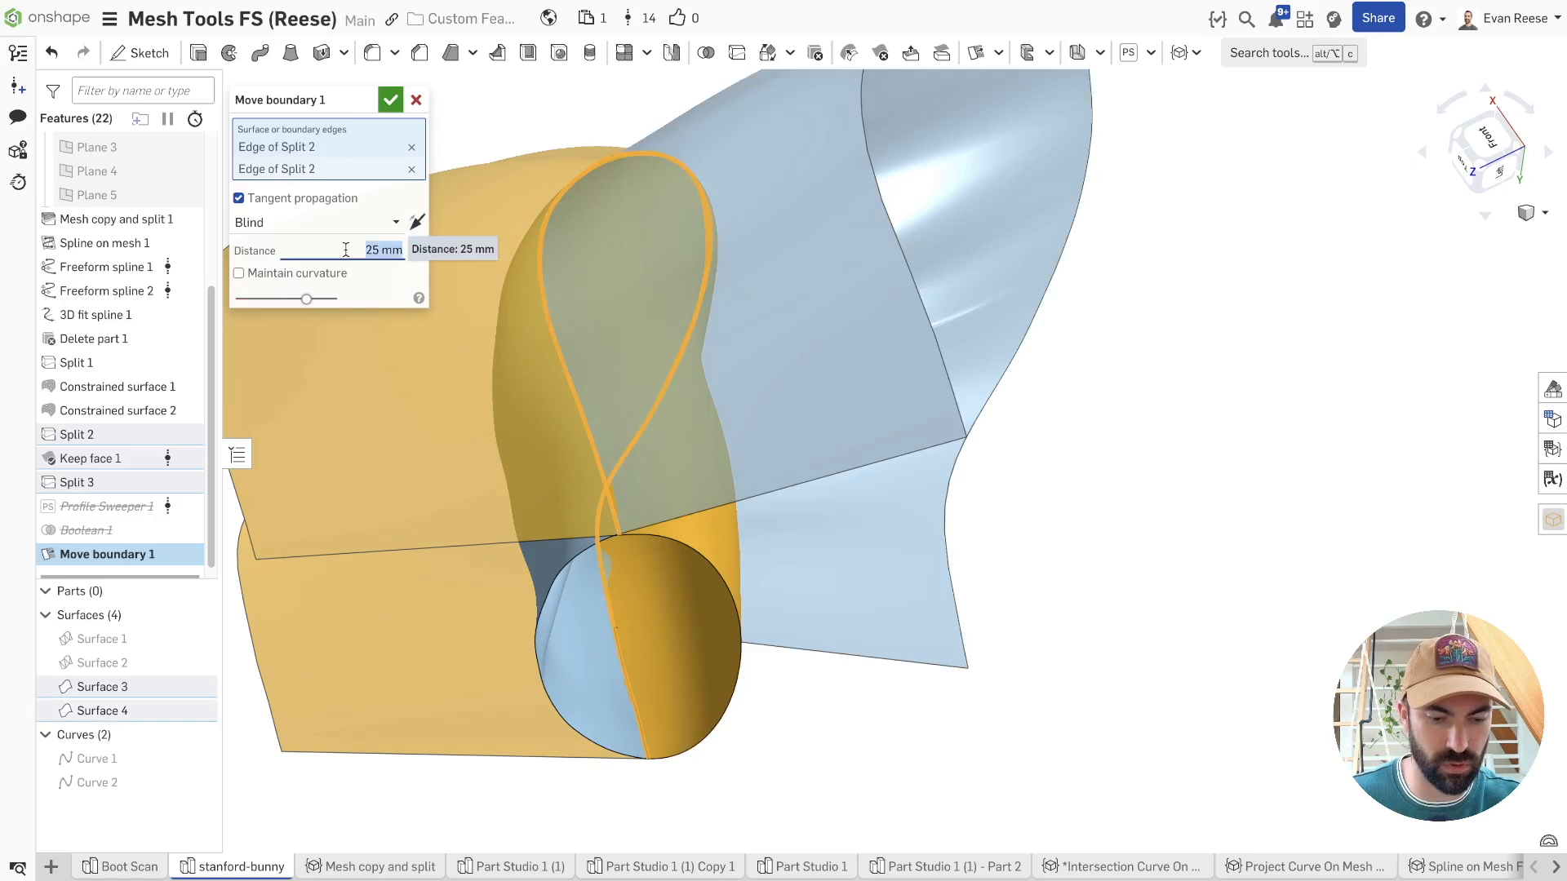
click(414, 223)
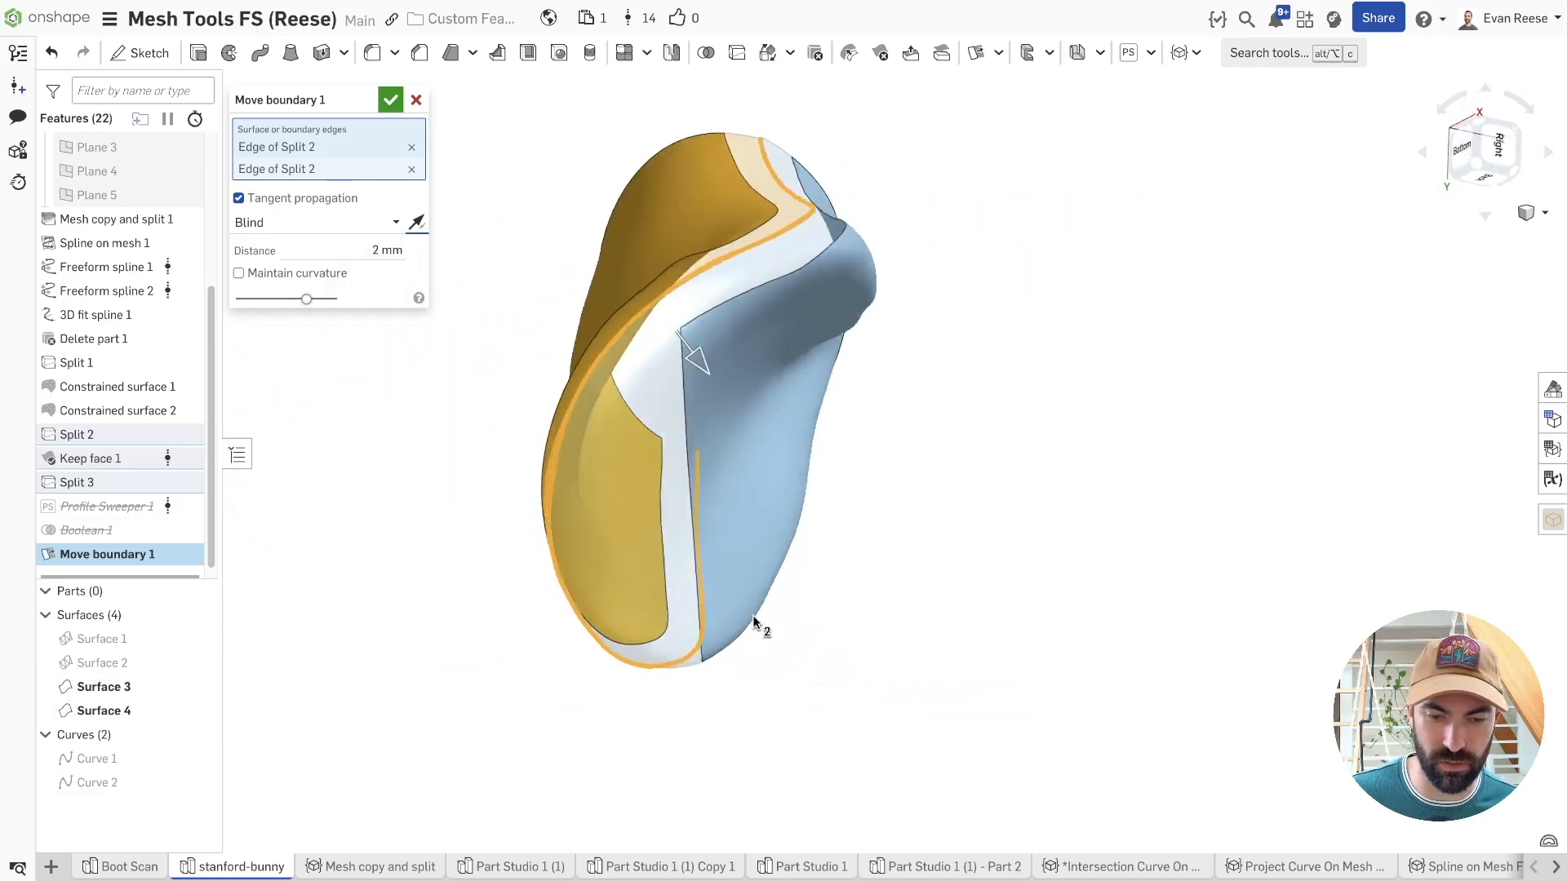
click(315, 247)
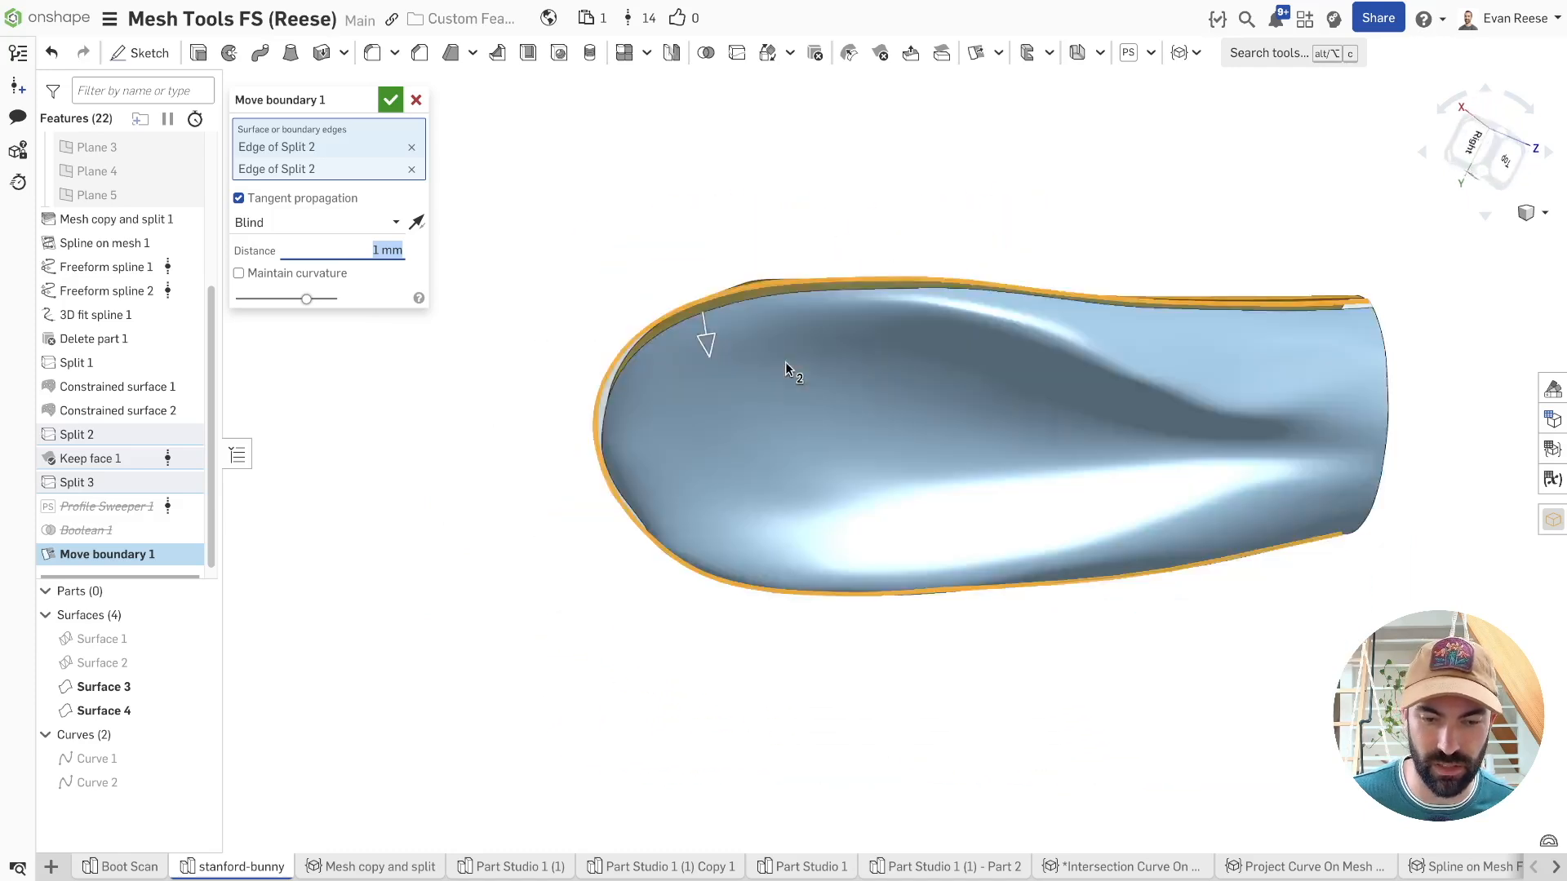
click(391, 100)
- Suppress Move boundary 1 and unsuppress Profile Sweeper 1 and Boolean 1
right_click(93, 547)
click(176, 627)
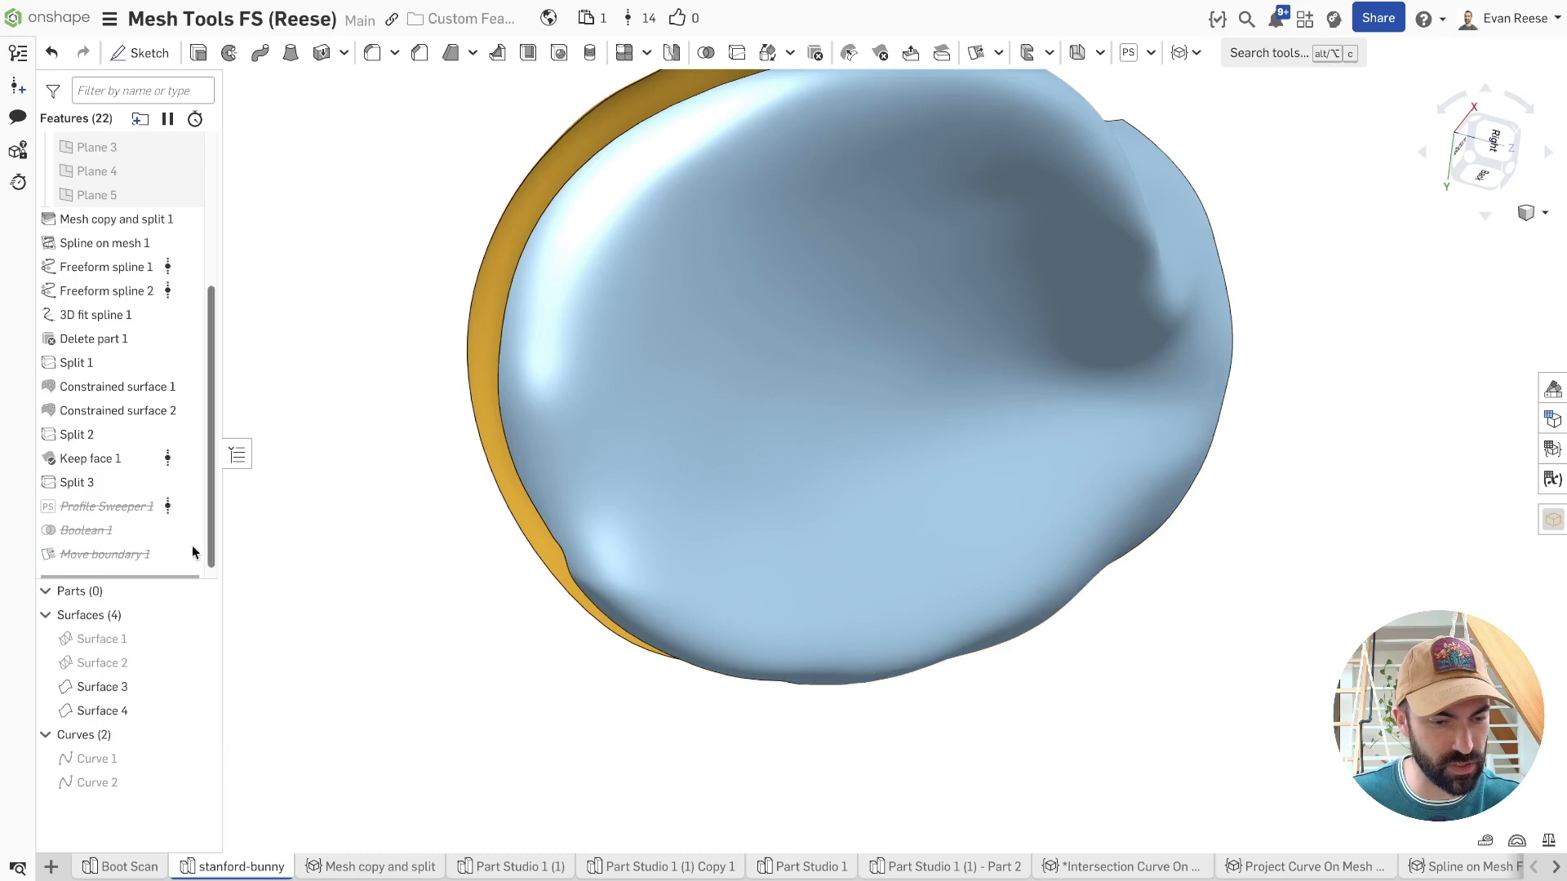
click(97, 530)
right_click(97, 514)
click(164, 556)
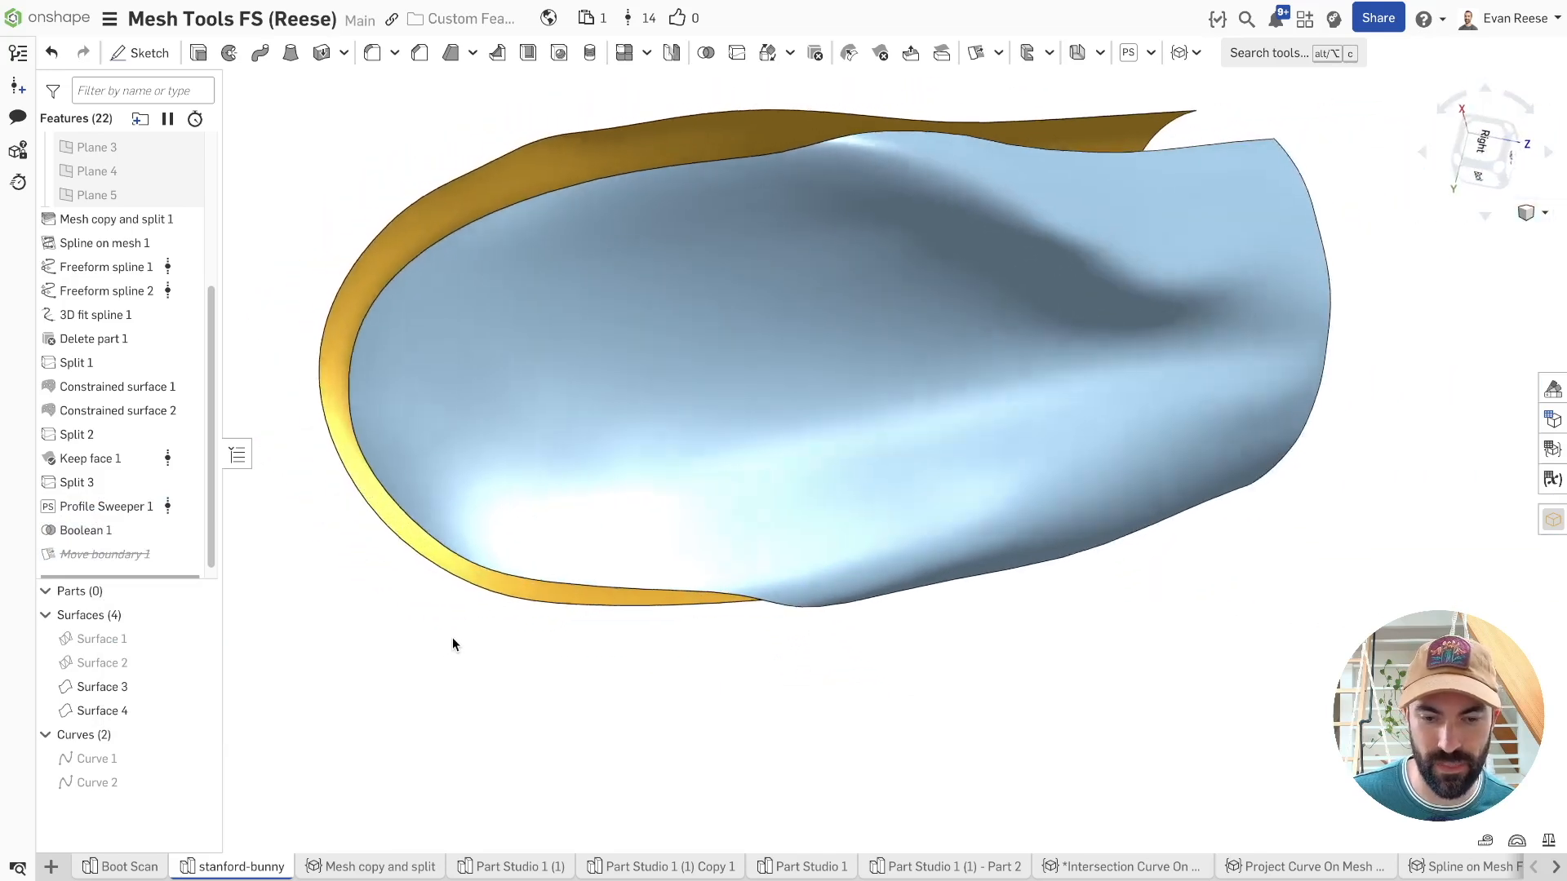
- Edit Profile Sweeper 1 and reduce its circle diameter to 4 mm to narrow the gap between the ear surfaces
click(497, 464)
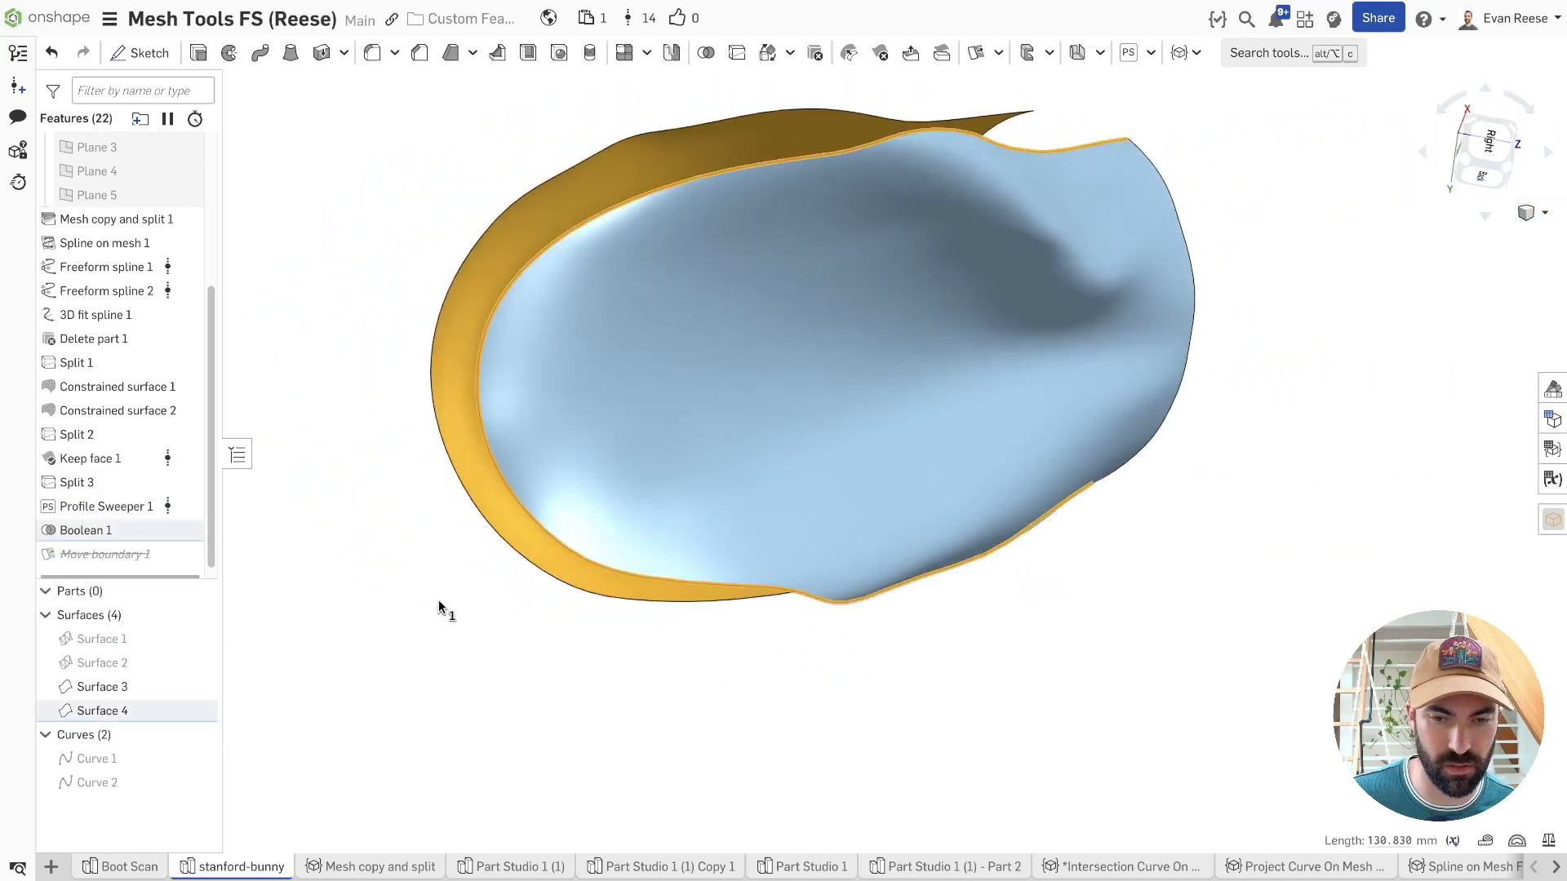
click(438, 600)
double_click(108, 507)
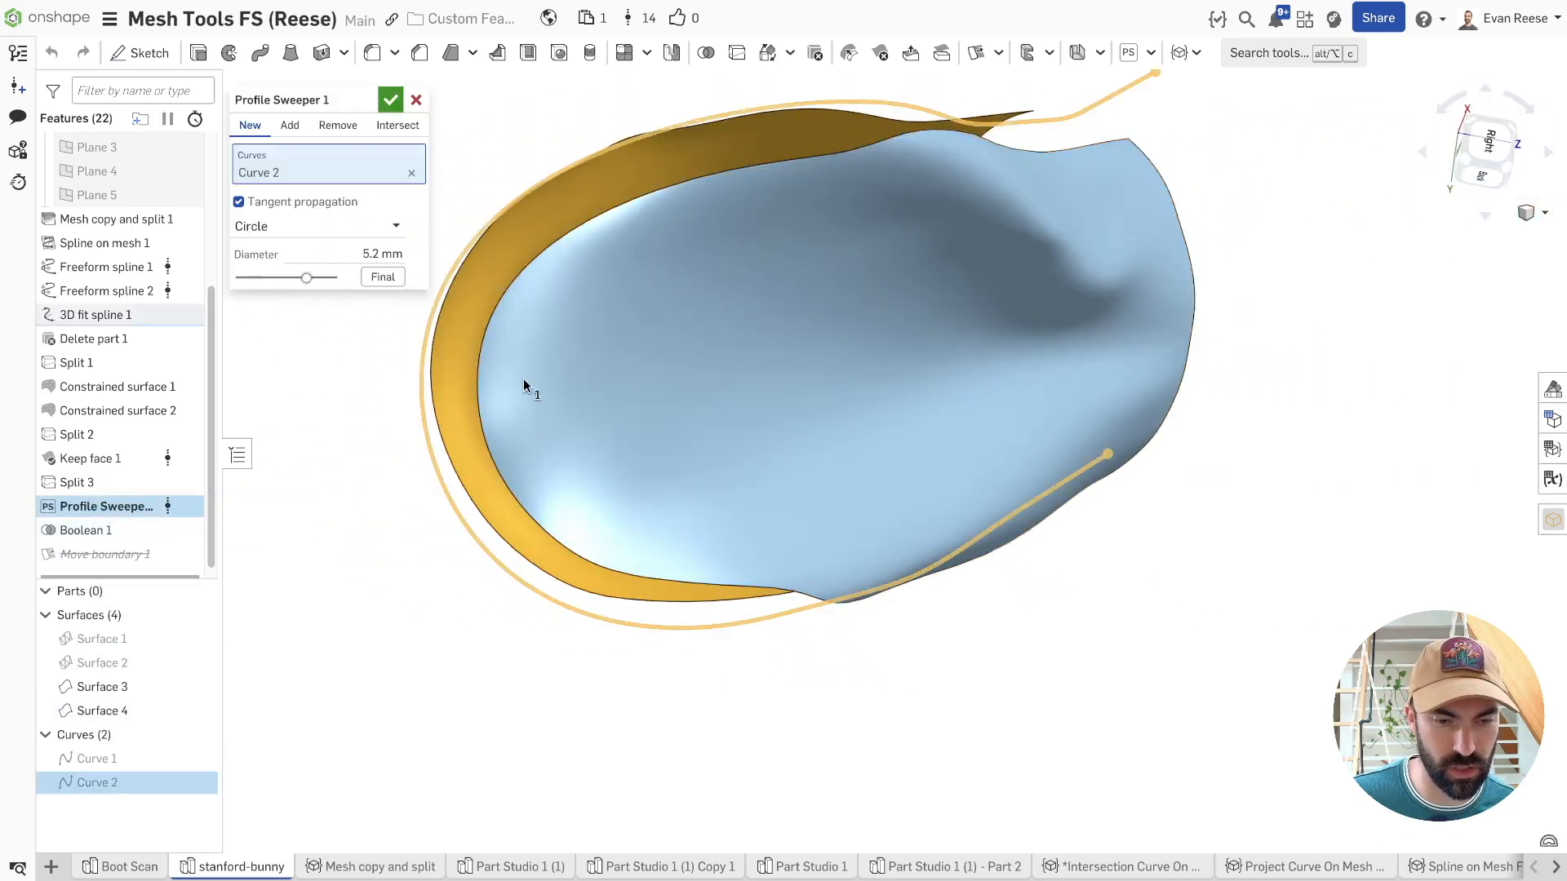
click(335, 249)
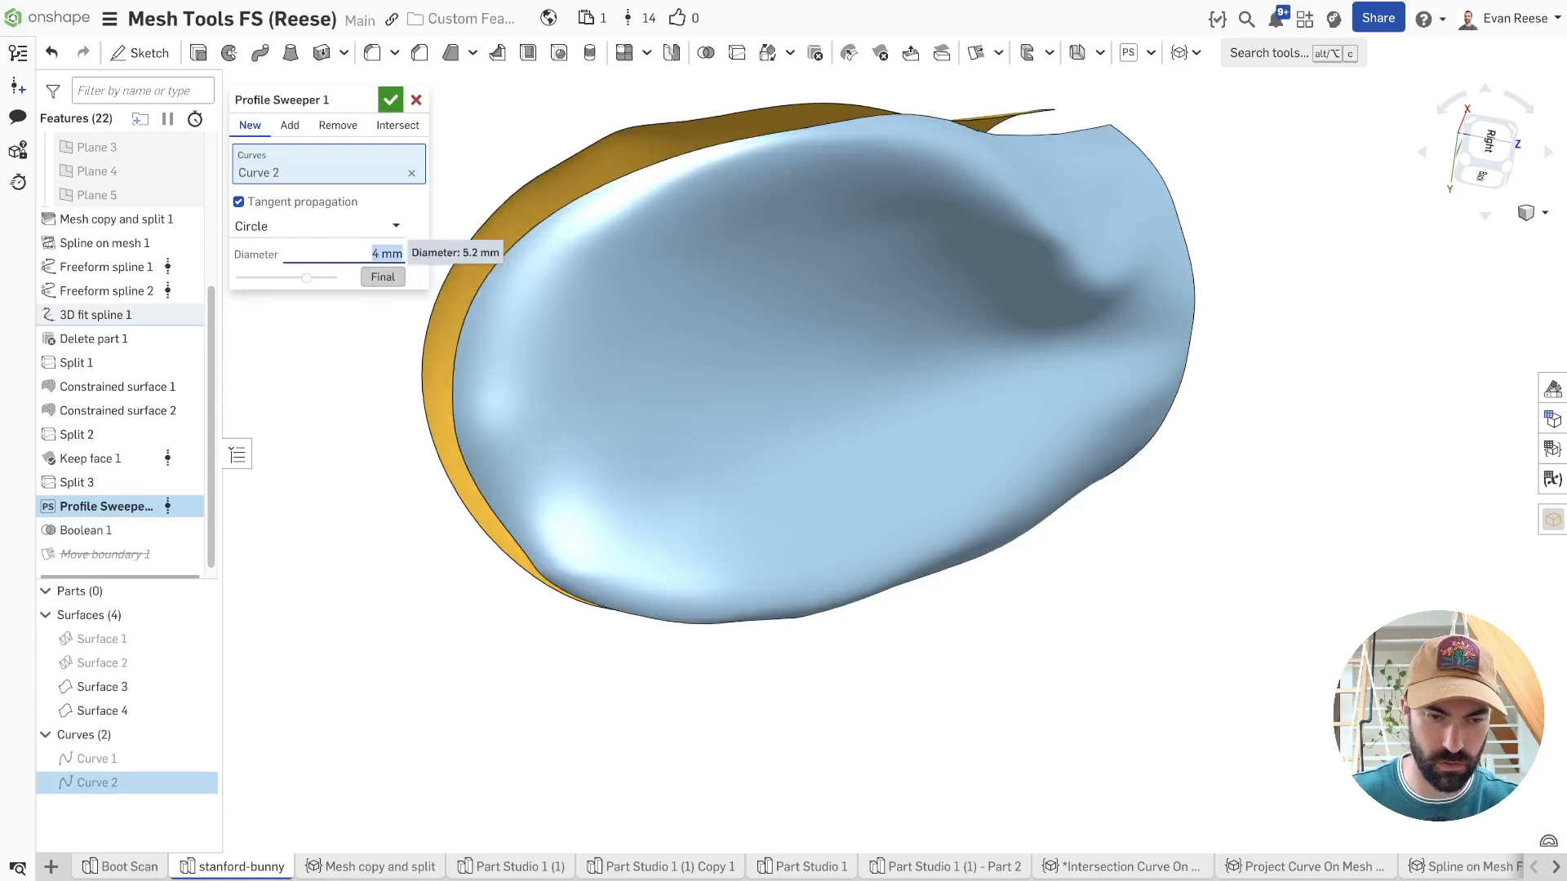
click(391, 100)
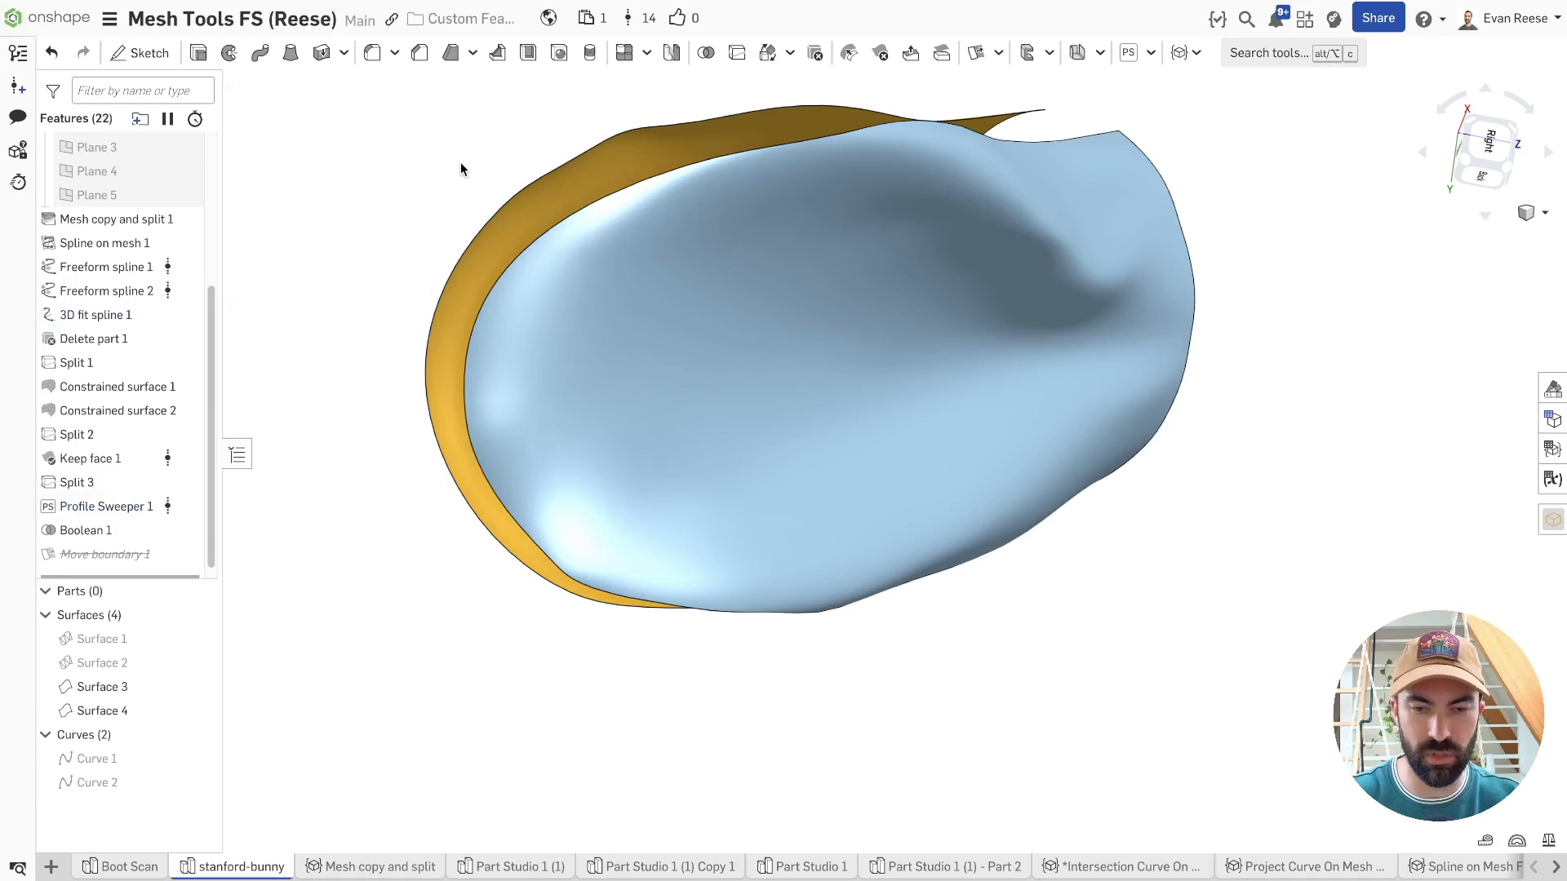
- Start a boundary surface across the gap, using the seam edges of both ear surfaces as U profiles
key(alt+c)
text(bound)
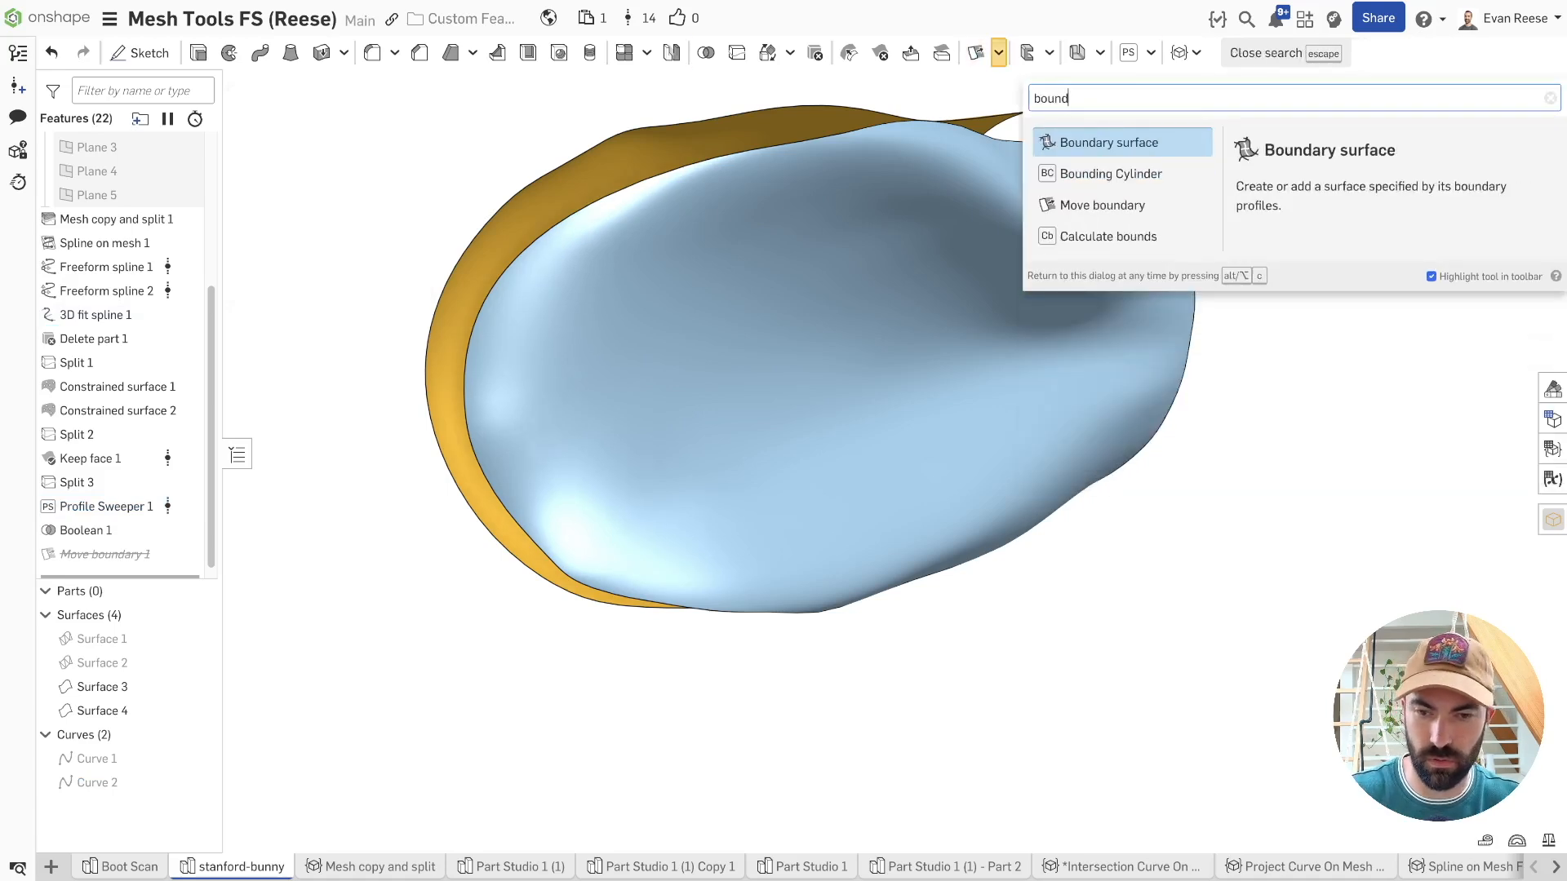
key(Return)
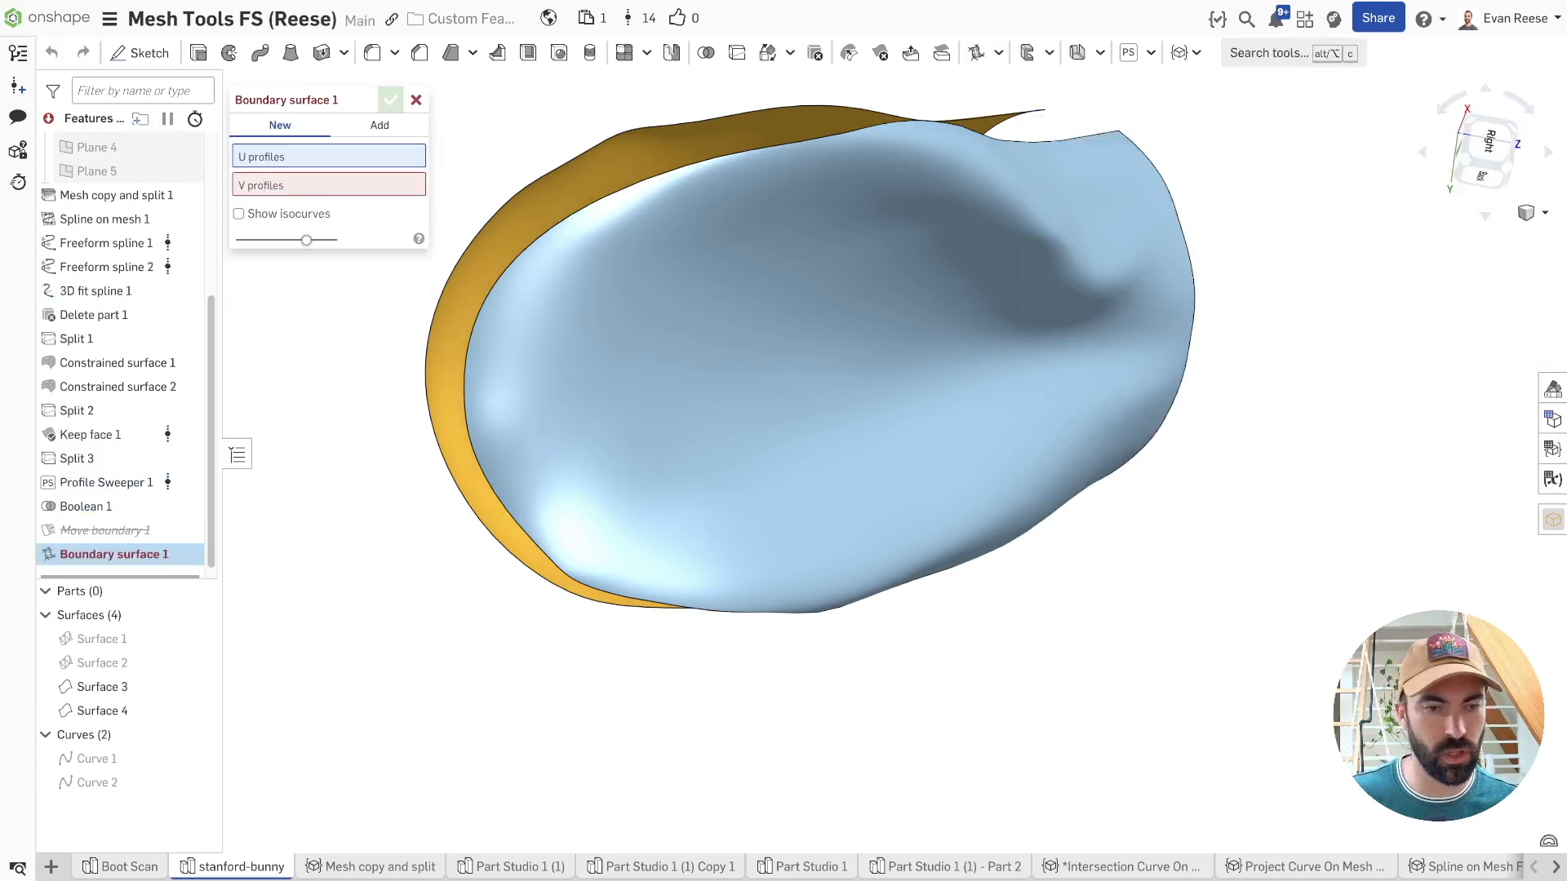
click(600, 140)
click(645, 184)
click(306, 178)
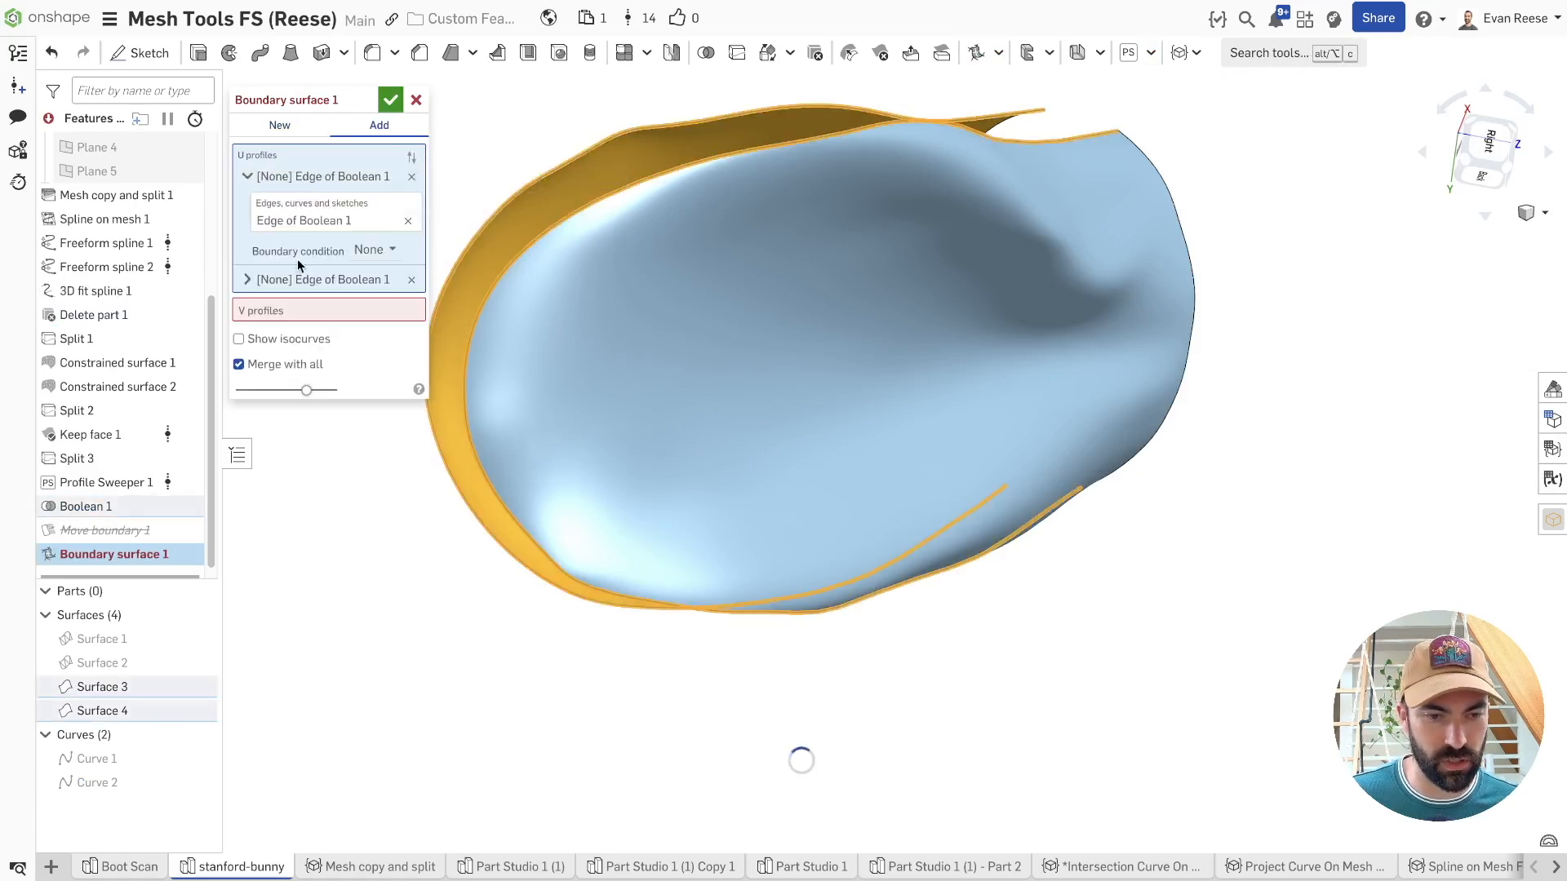
click(314, 279)
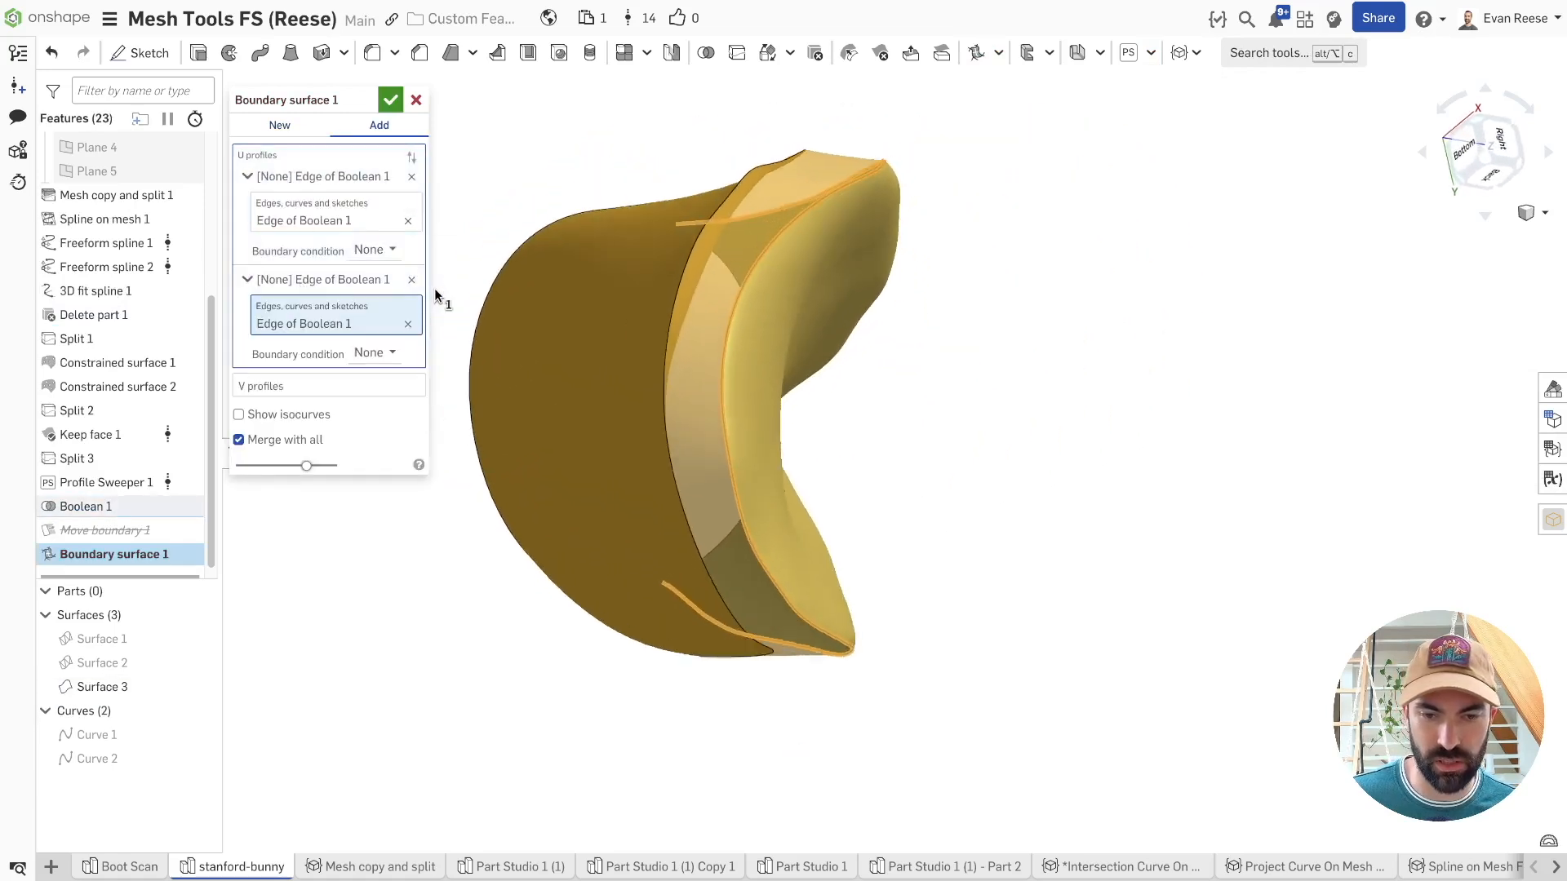
- Try the Tangent direction condition on the first U profile, and set both U profiles to Match tangent
click(371, 249)
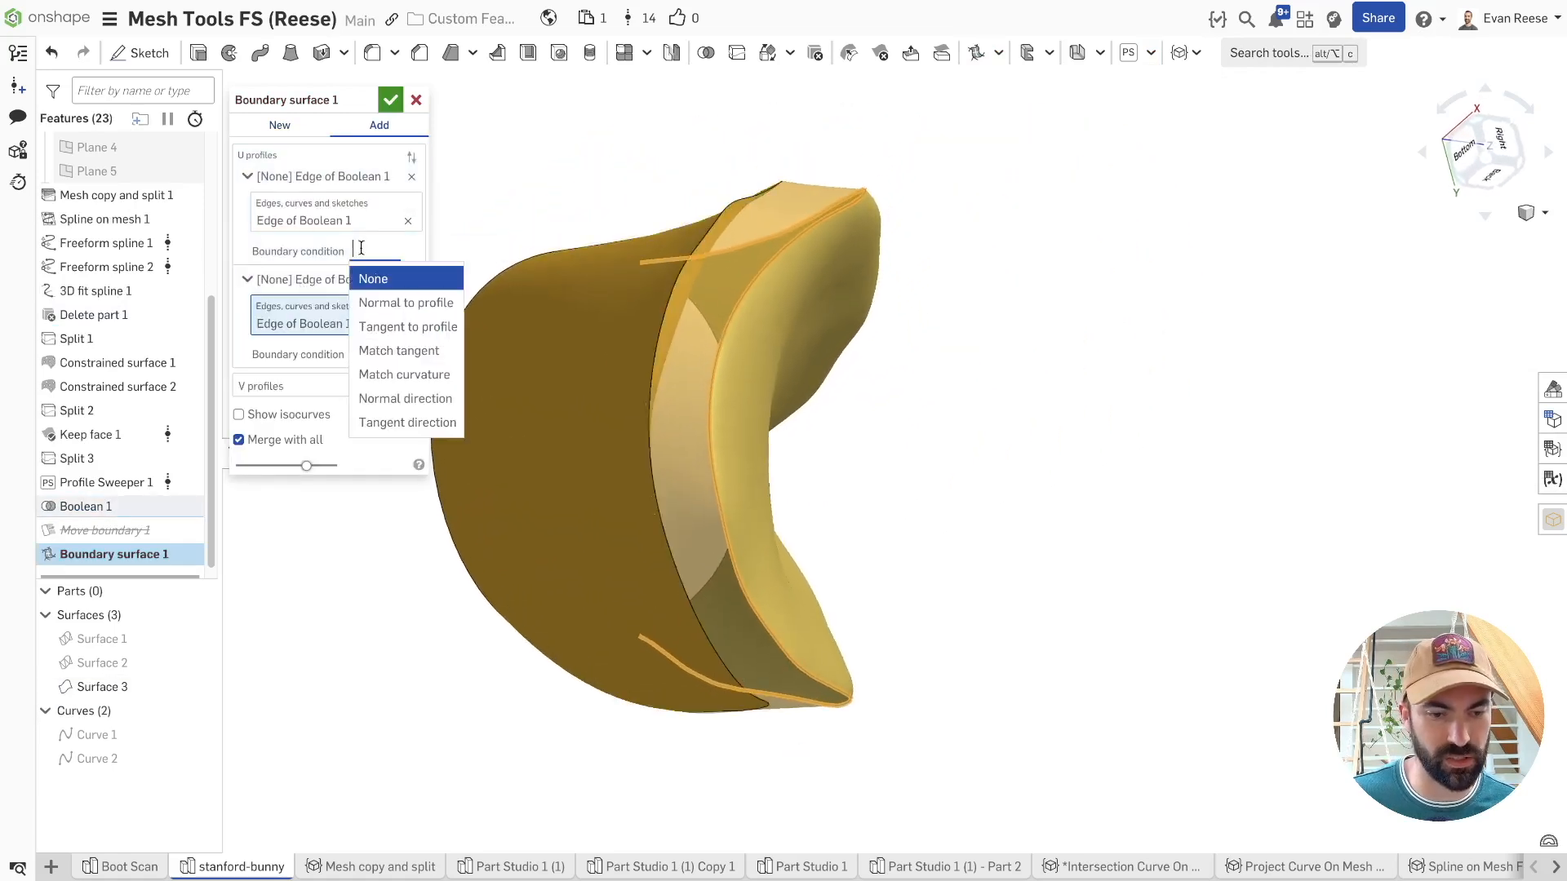
click(404, 422)
click(324, 272)
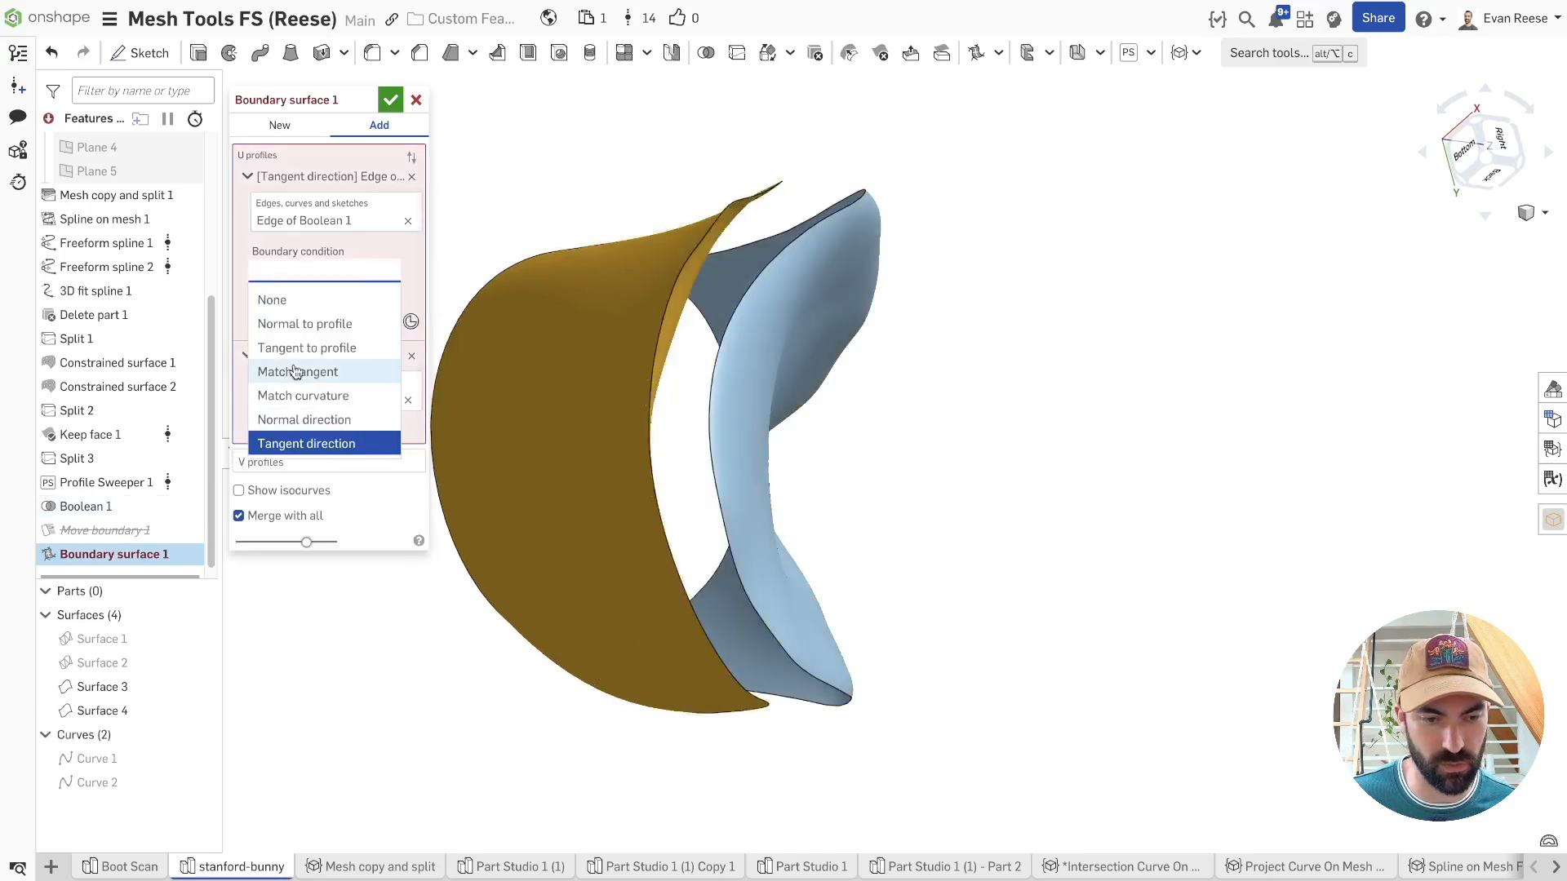
click(383, 372)
click(380, 426)
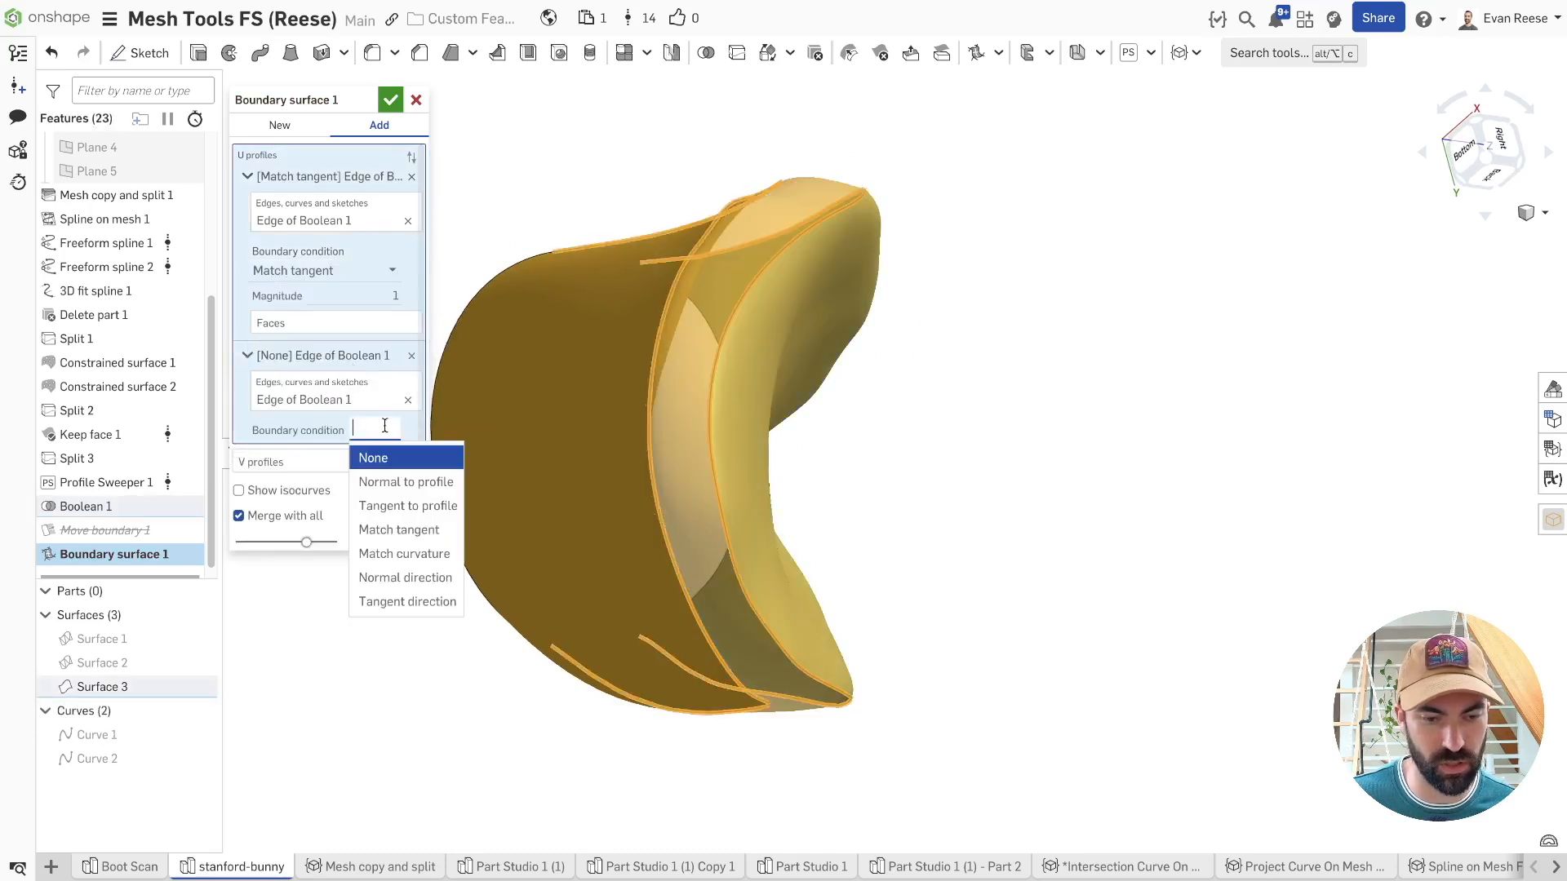
click(400, 530)
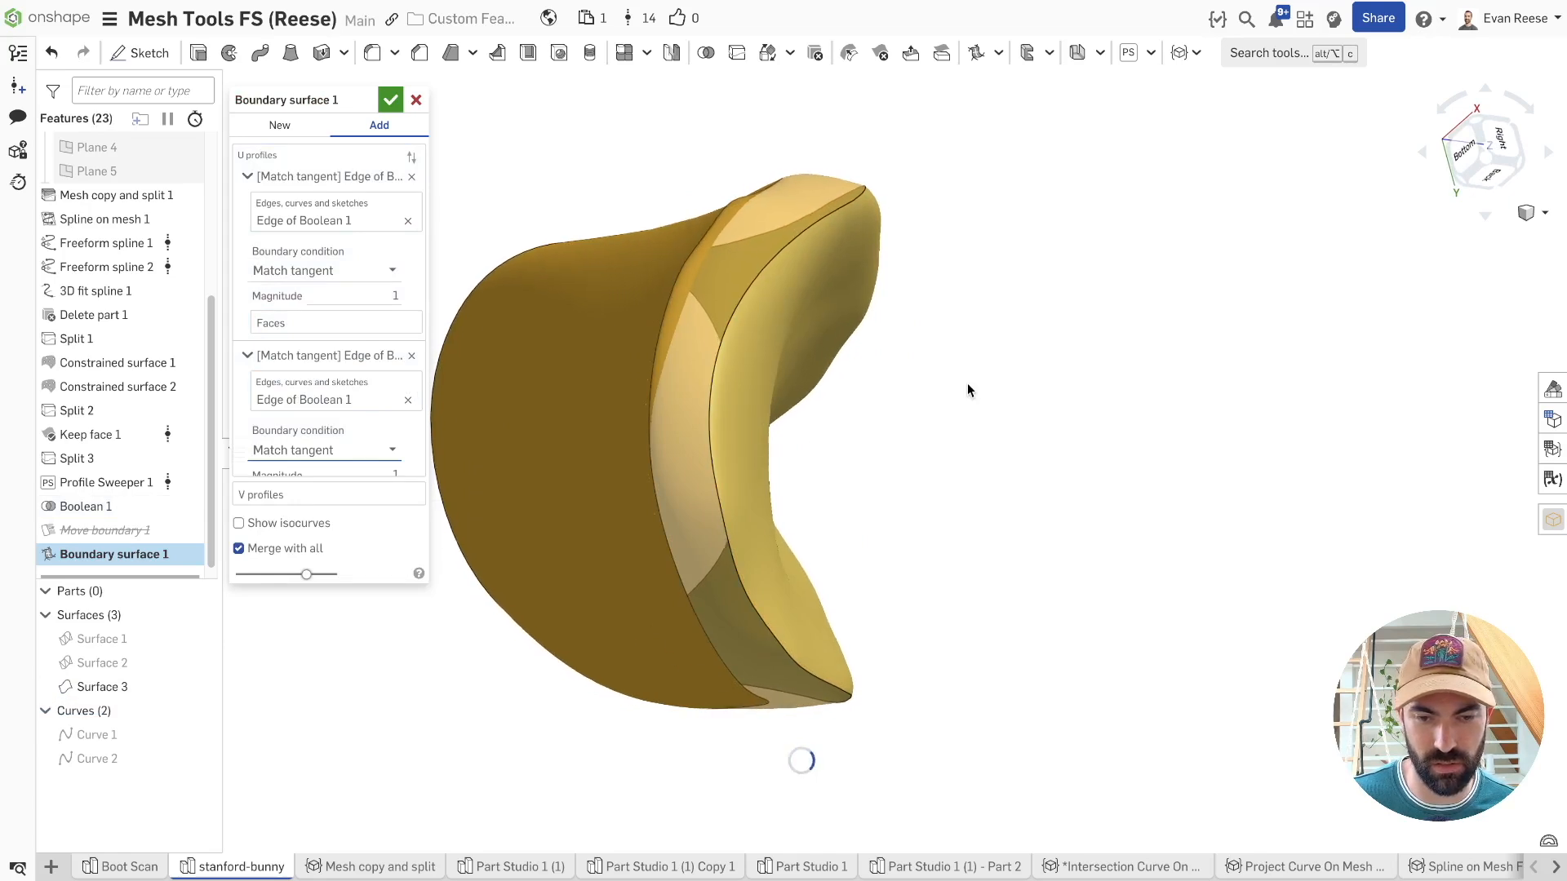
- Set the tangency magnitude of both U profiles to 2 and accept the boundary surface
right_drag(968, 382, 881, 678)
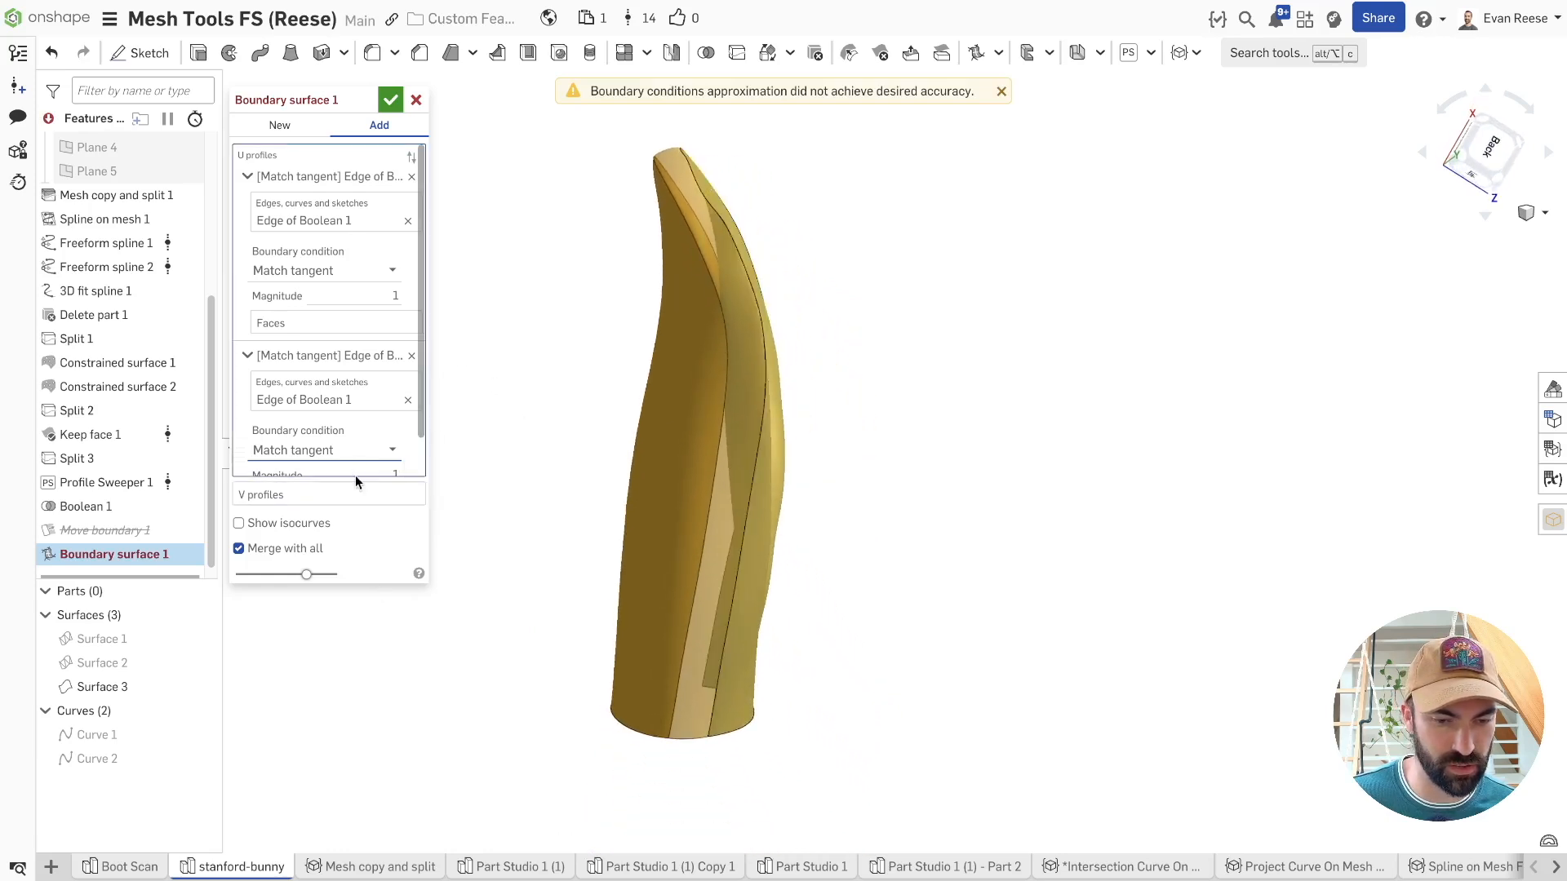
scroll(699, 253, up, 3)
scroll(700, 253, up, 3)
middle_drag(720, 255, 783, 292)
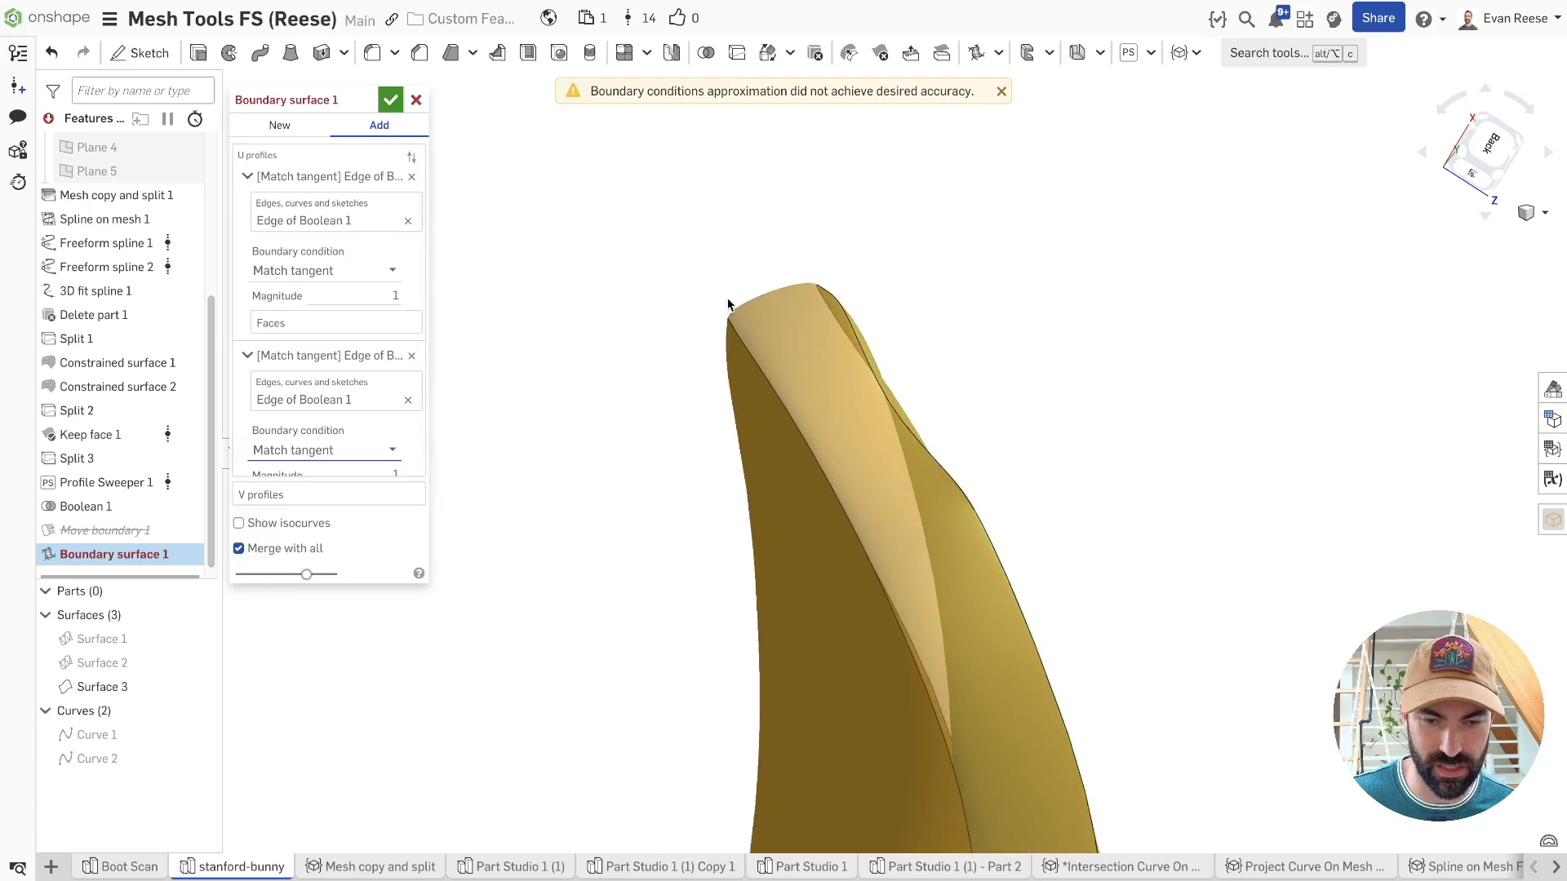
key(Tab)
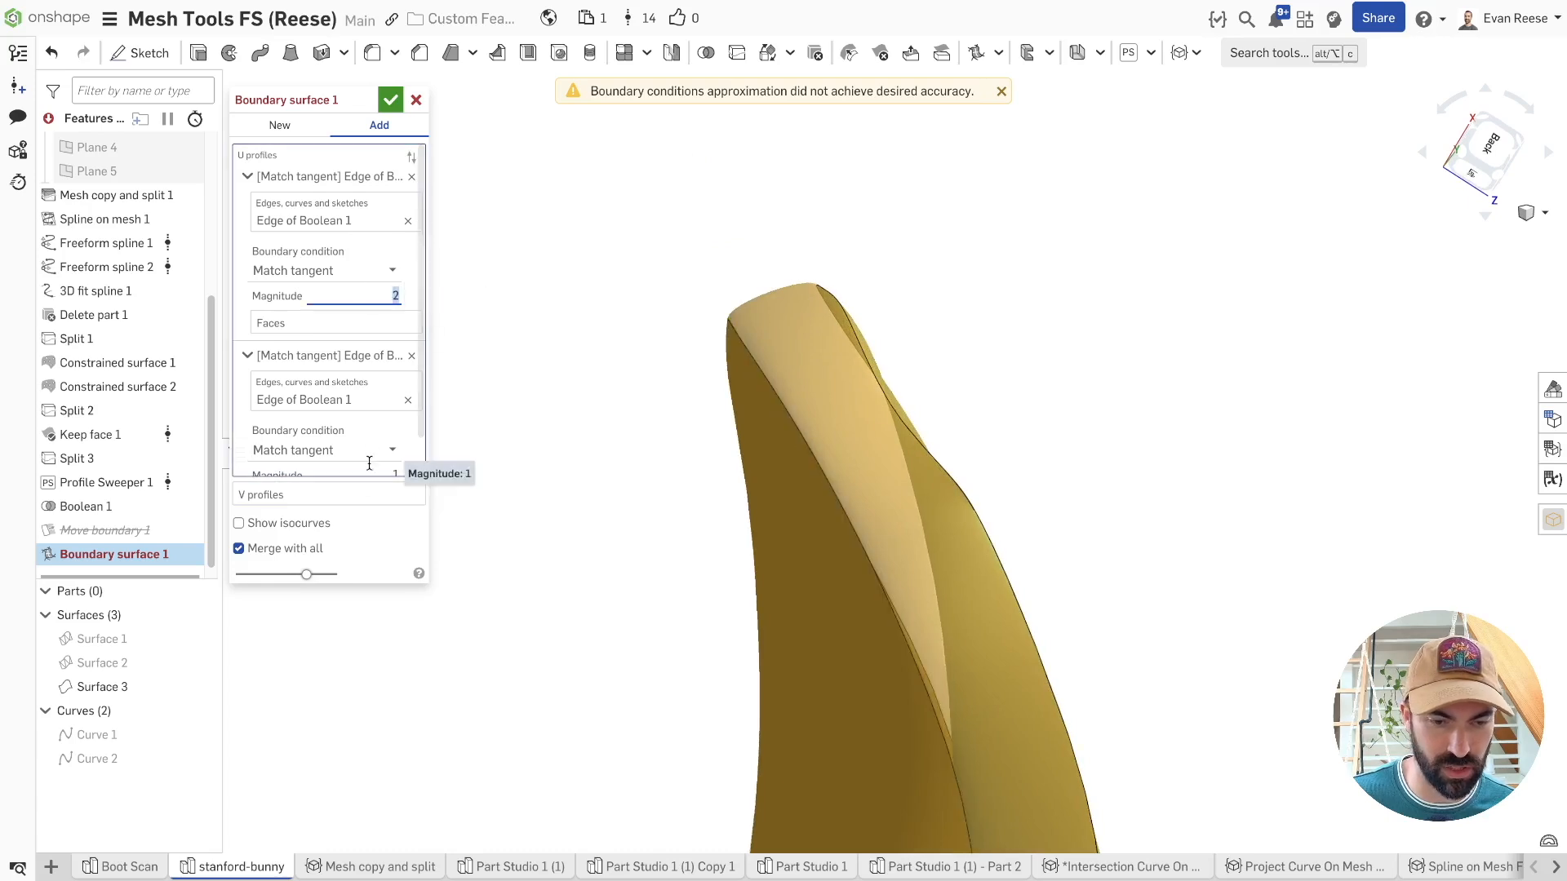
text(2)
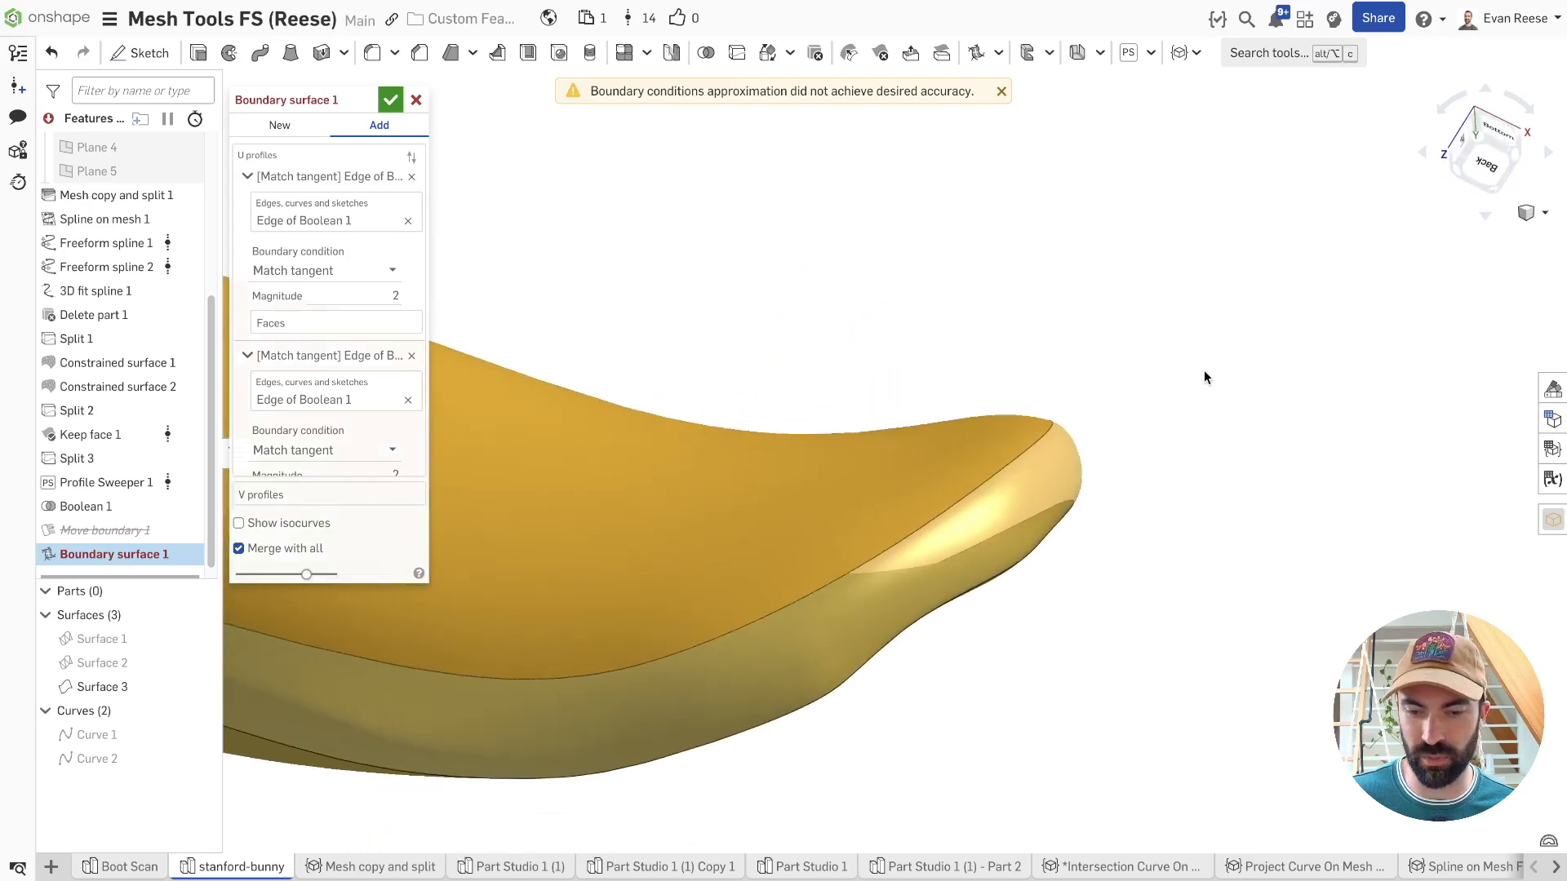
click(387, 102)
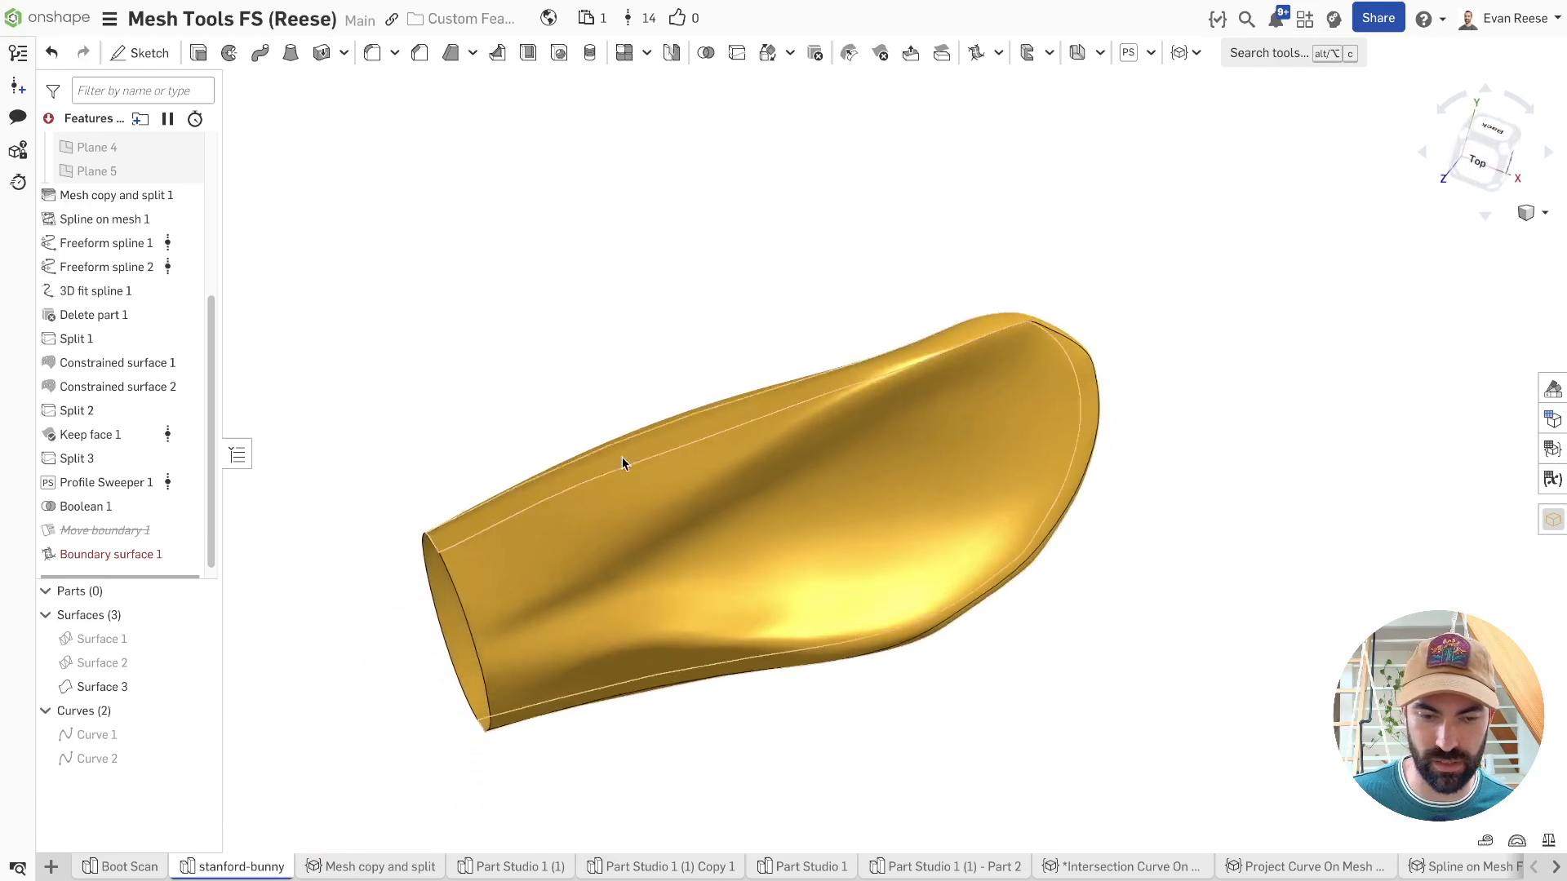
- Examine how the boundary surface blends into both ear surfaces, with tangent edges displayed as phantom
click(609, 472)
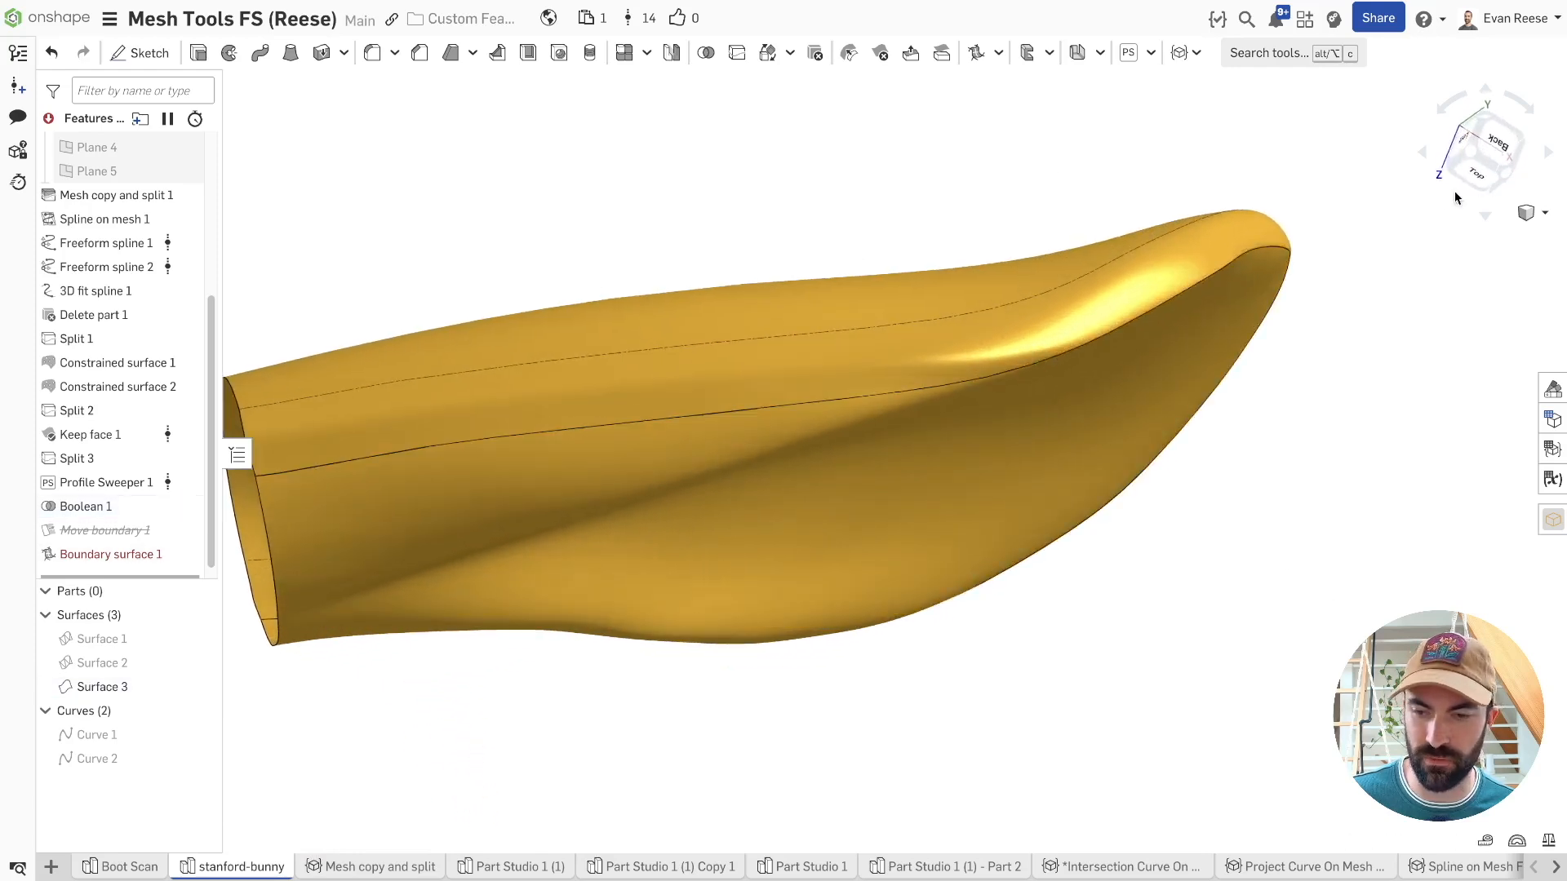
click(1524, 213)
mouse_move(1498, 419)
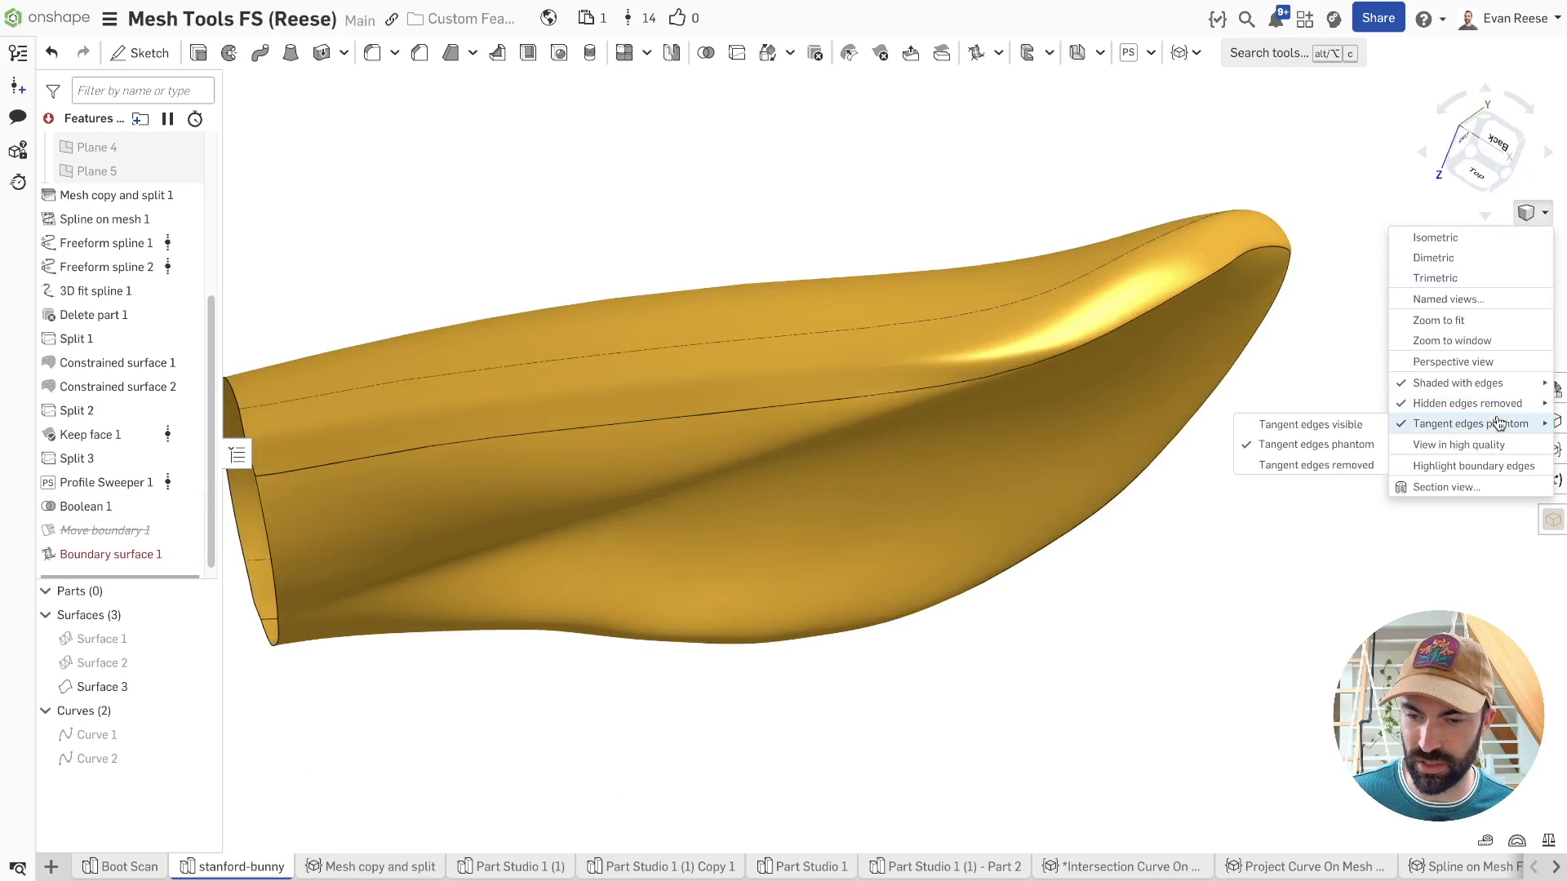
click(1316, 445)
click(981, 312)
mouse_move(1319, 453)
right_down()
mouse_move(1280, 565)
mouse_move(1284, 446)
mouse_move(1328, 441)
right_up()
key(space)
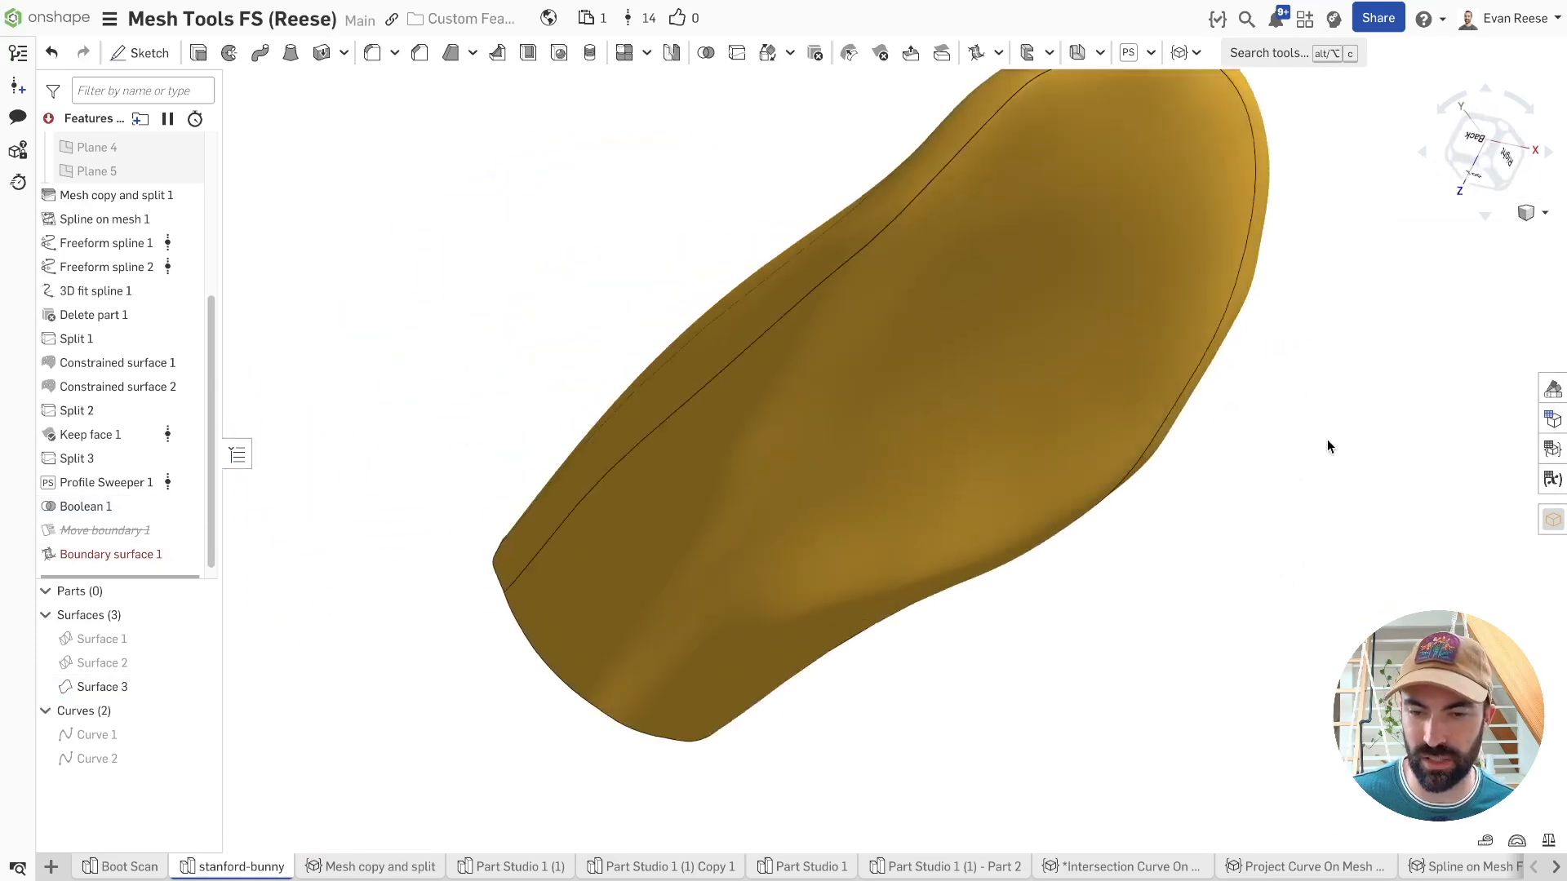
click(1242, 271)
right_drag(1242, 270, 1279, 600)
click(1277, 592)
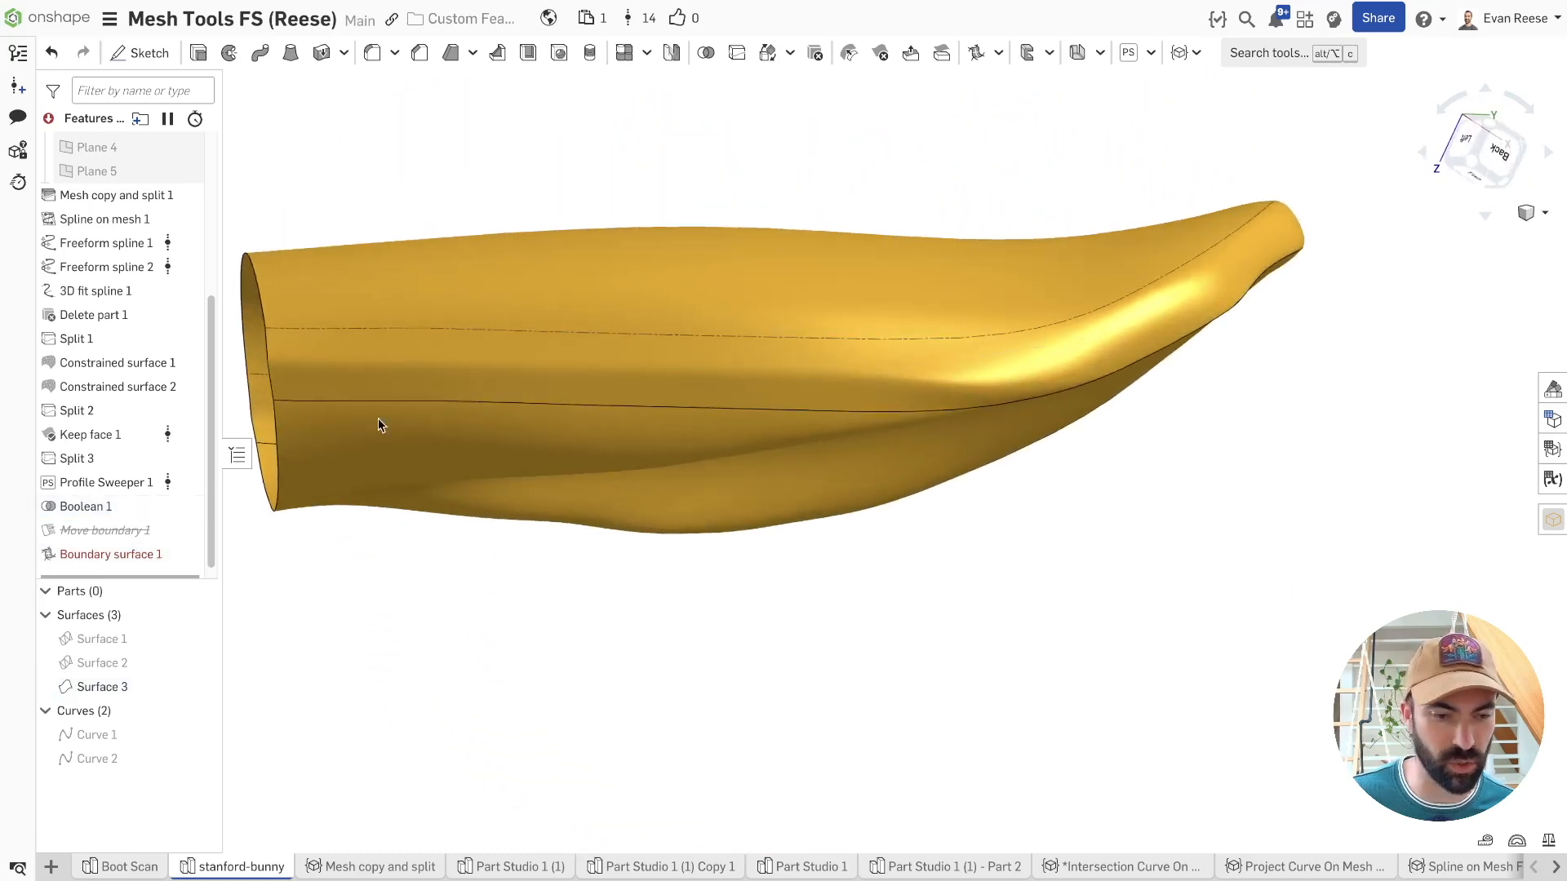
- Suppress the Boundary surface 1 feature
right_click(77, 554)
click(192, 650)
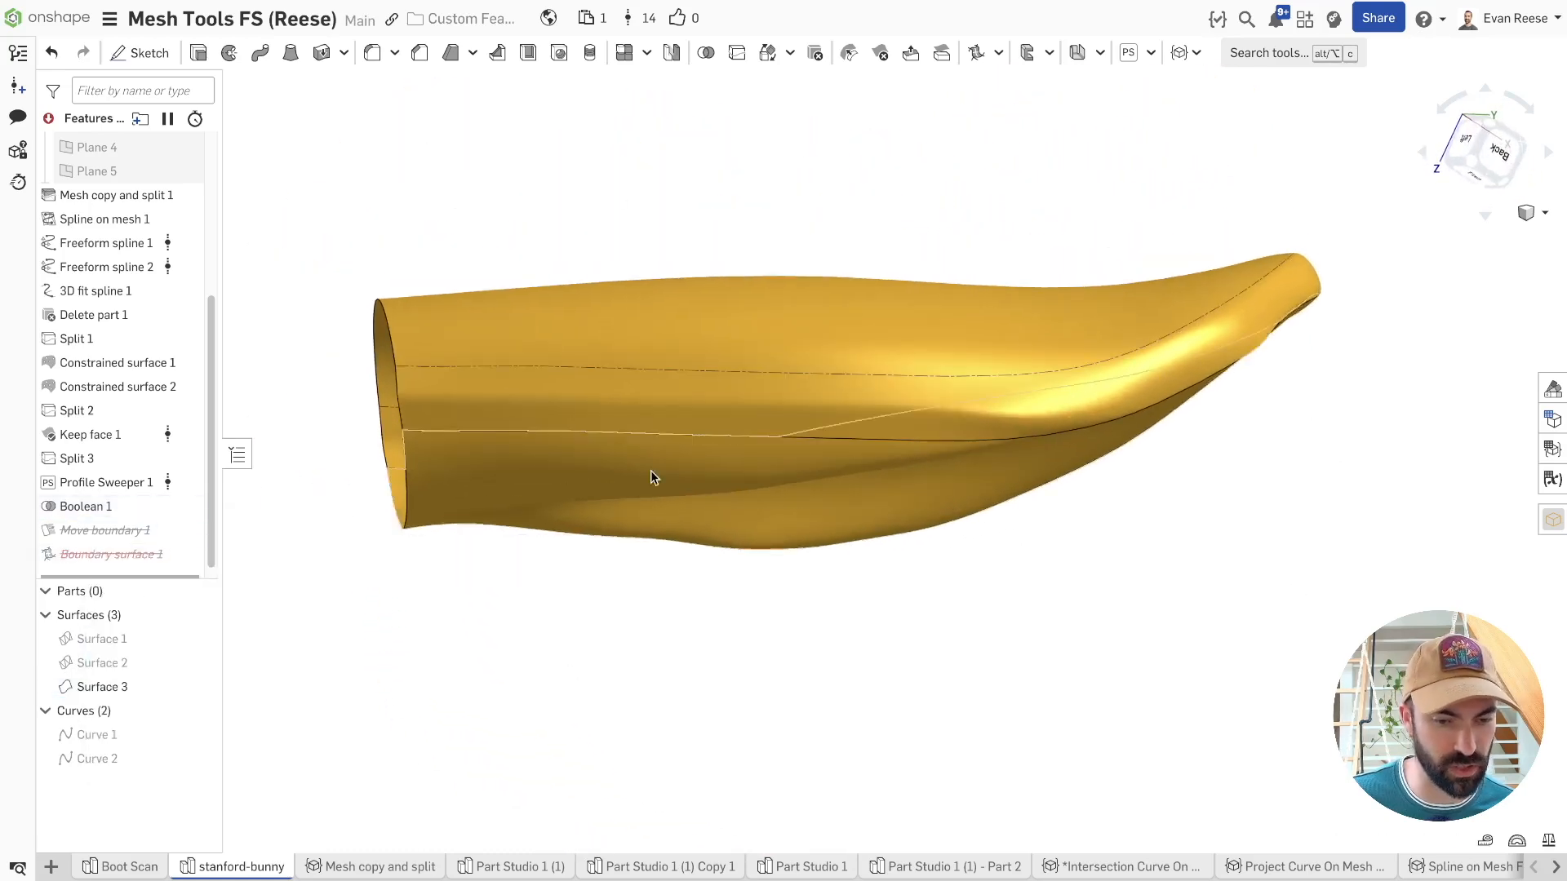
- Start a surface loft across the gap, using the seam edges of both ear surfaces as profiles
key(alt+c)
text(loft)
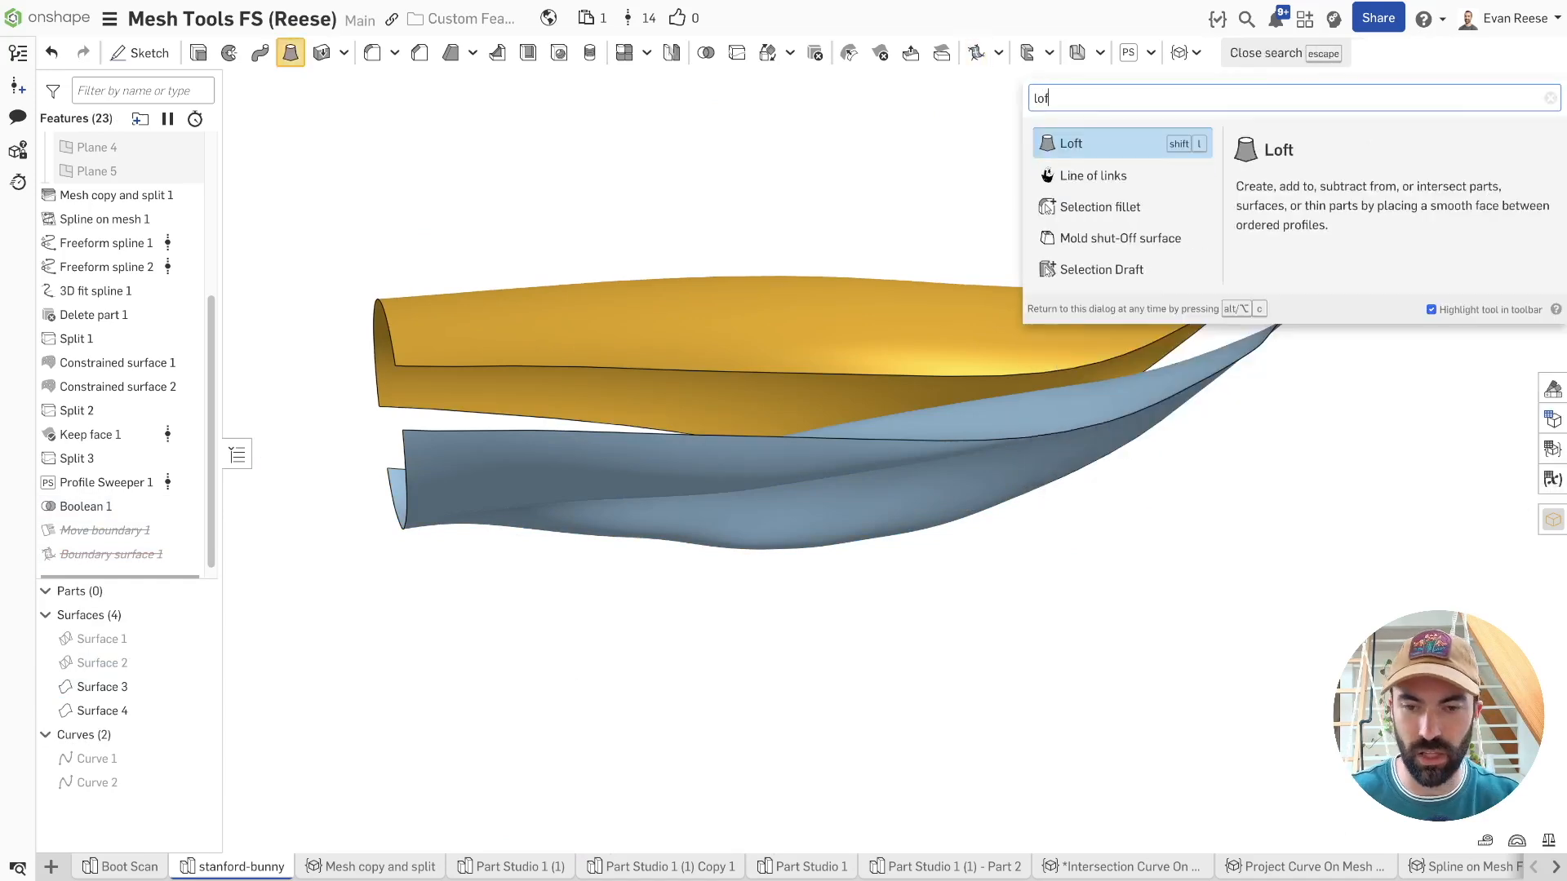
key(Return)
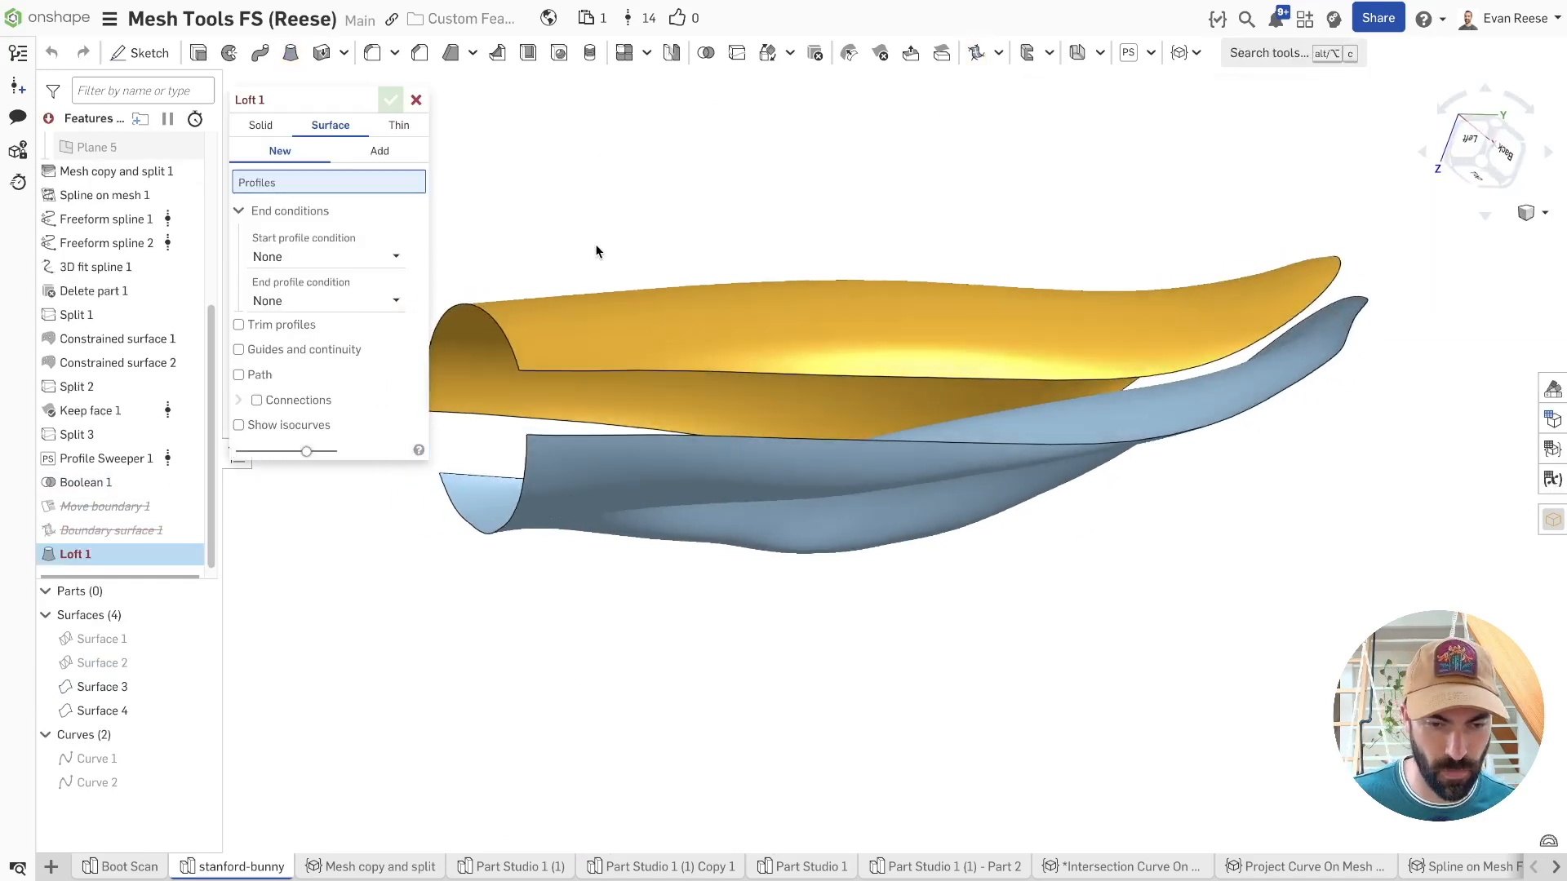
click(583, 365)
click(581, 437)
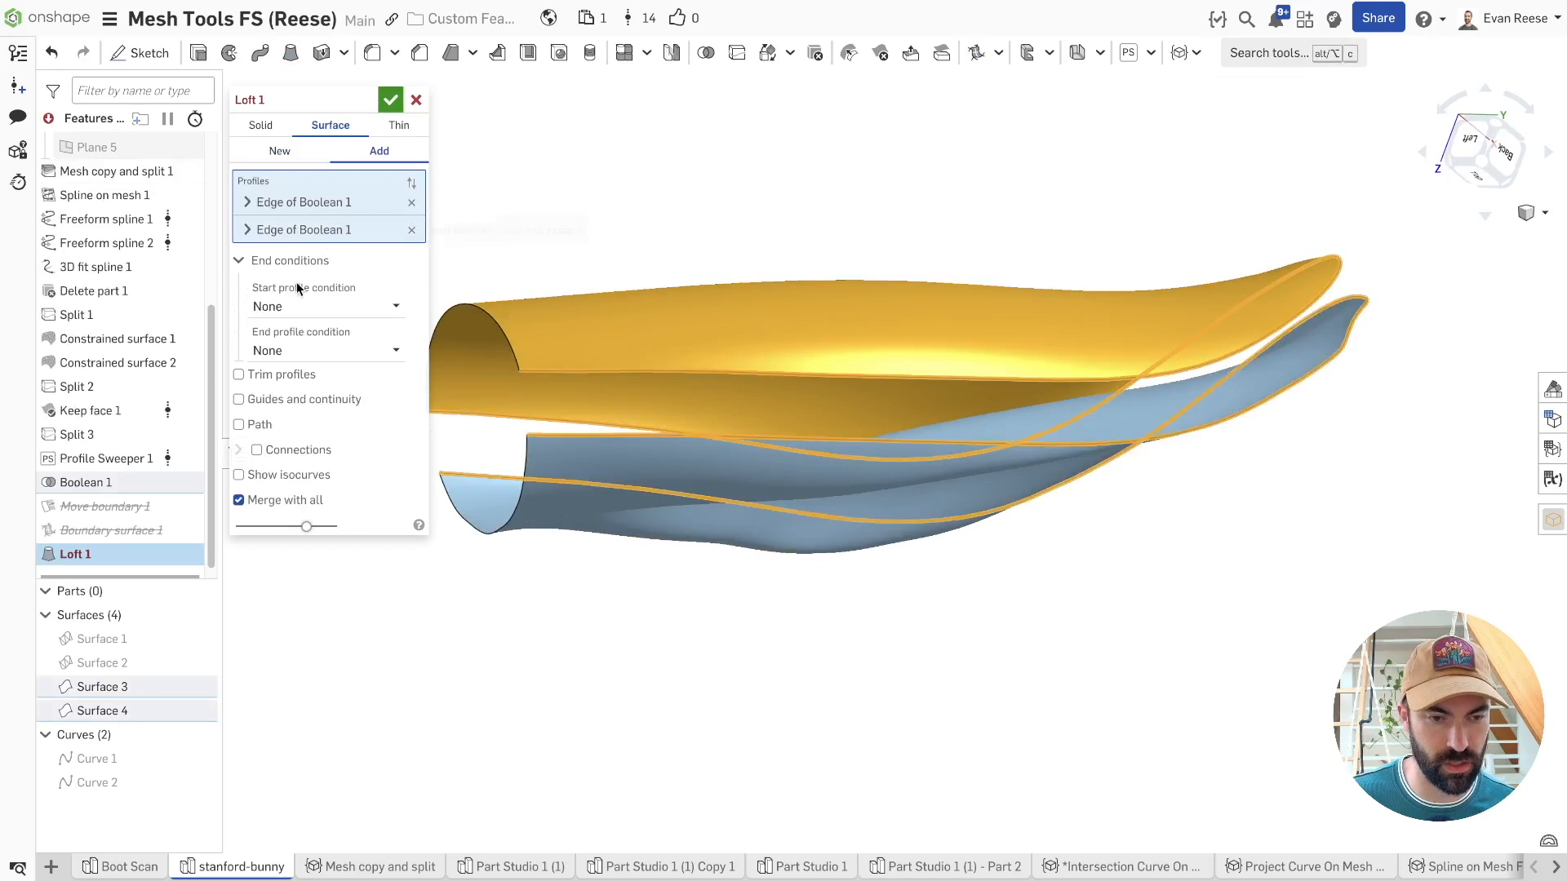
- Set both the start and end profile conditions of the loft to Match tangent
click(343, 351)
click(298, 452)
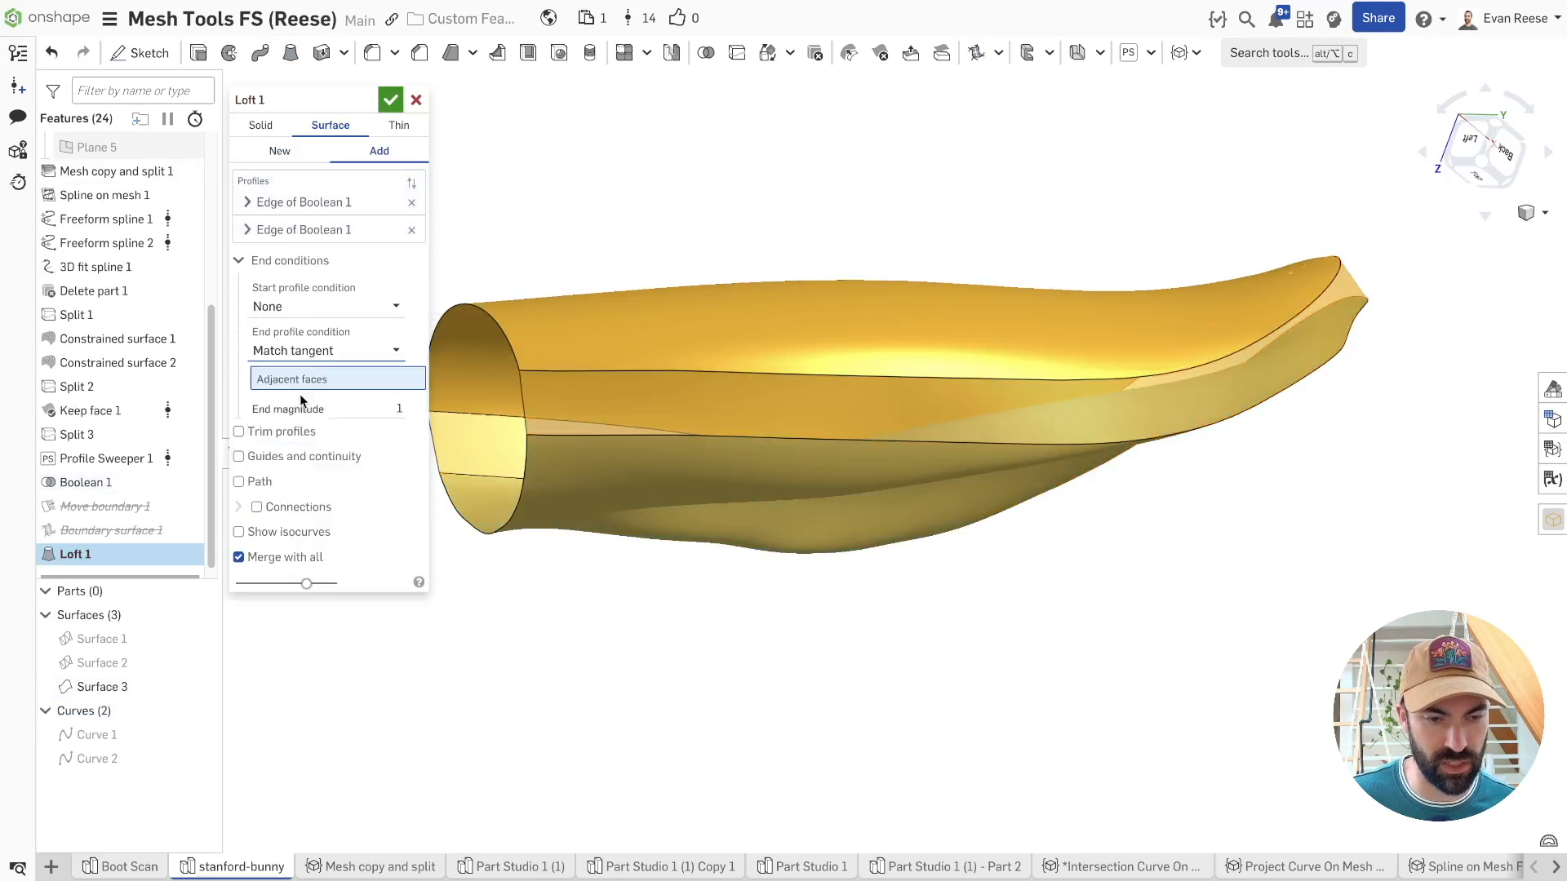
click(318, 307)
click(327, 408)
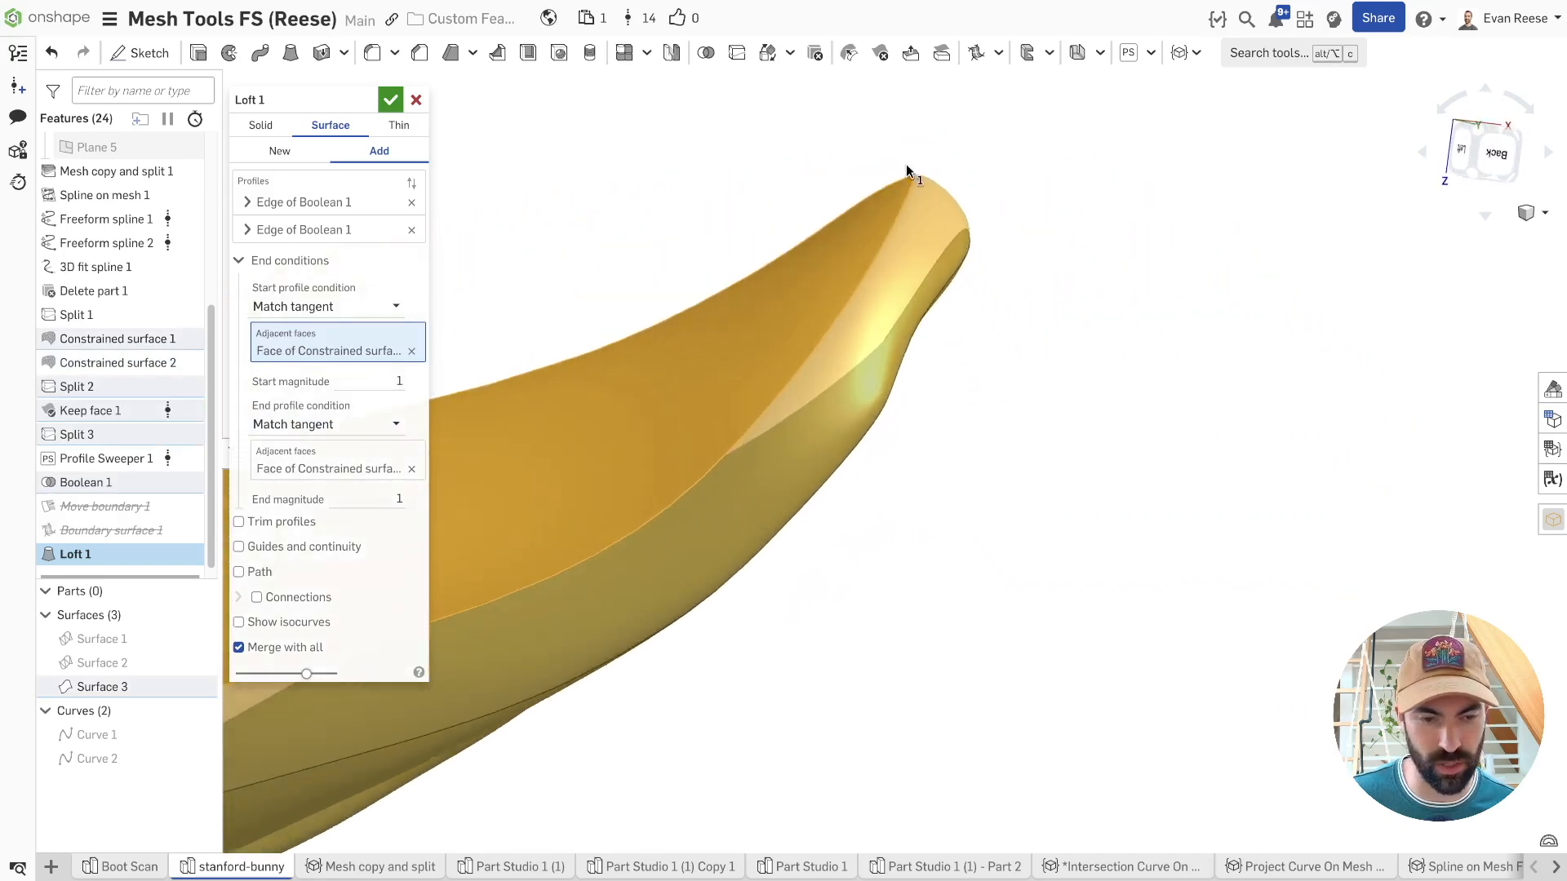
- Set the loft's start and end magnitudes to 1.5 and accept the feature
click(393, 383)
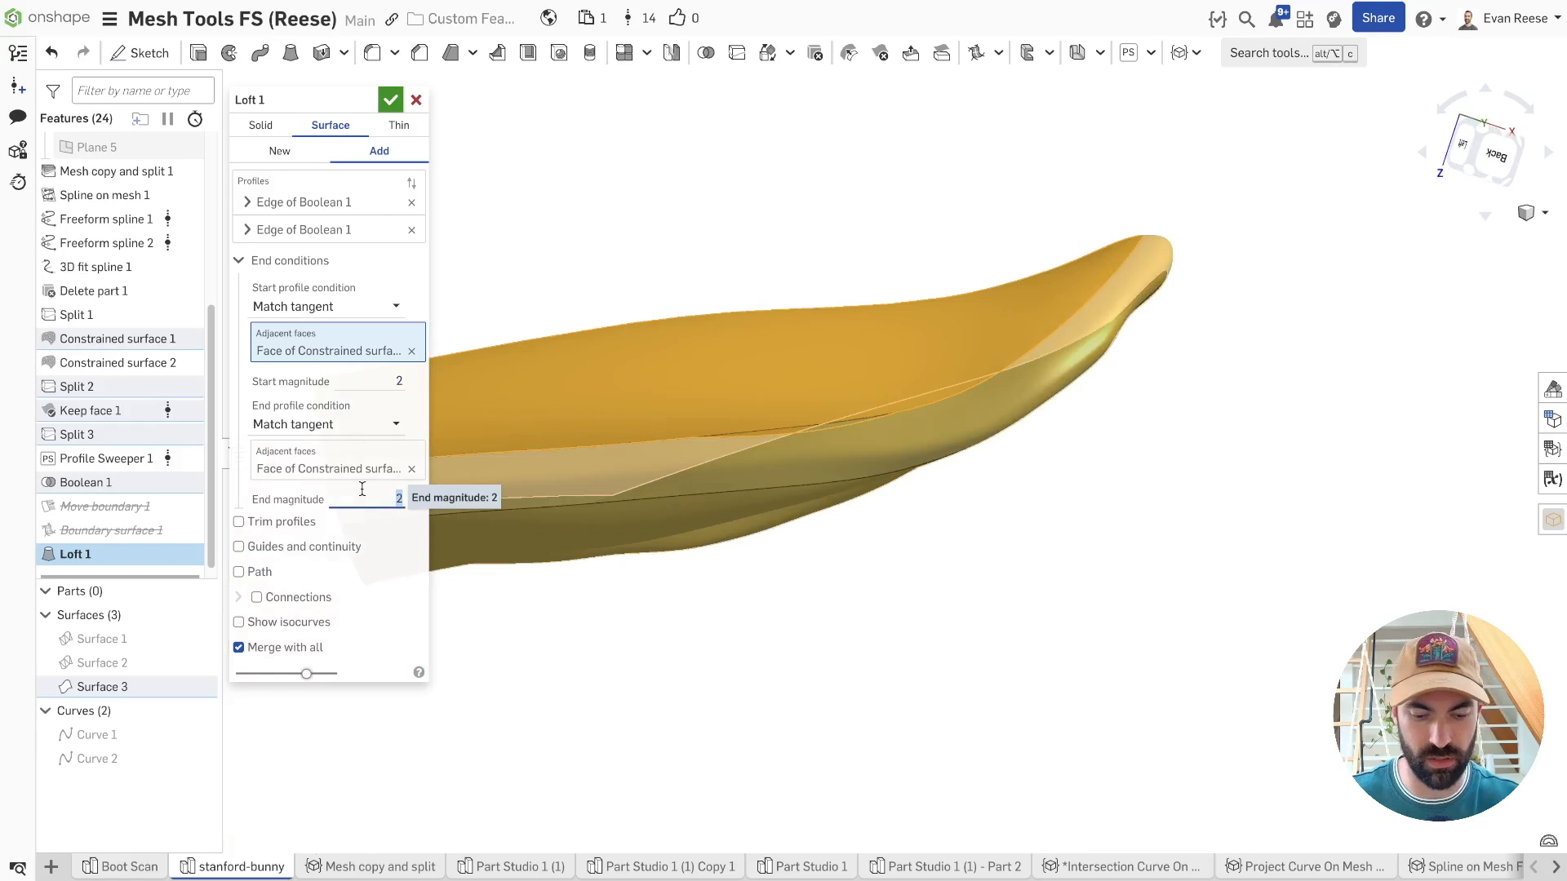
text(1.5)
key(Return)
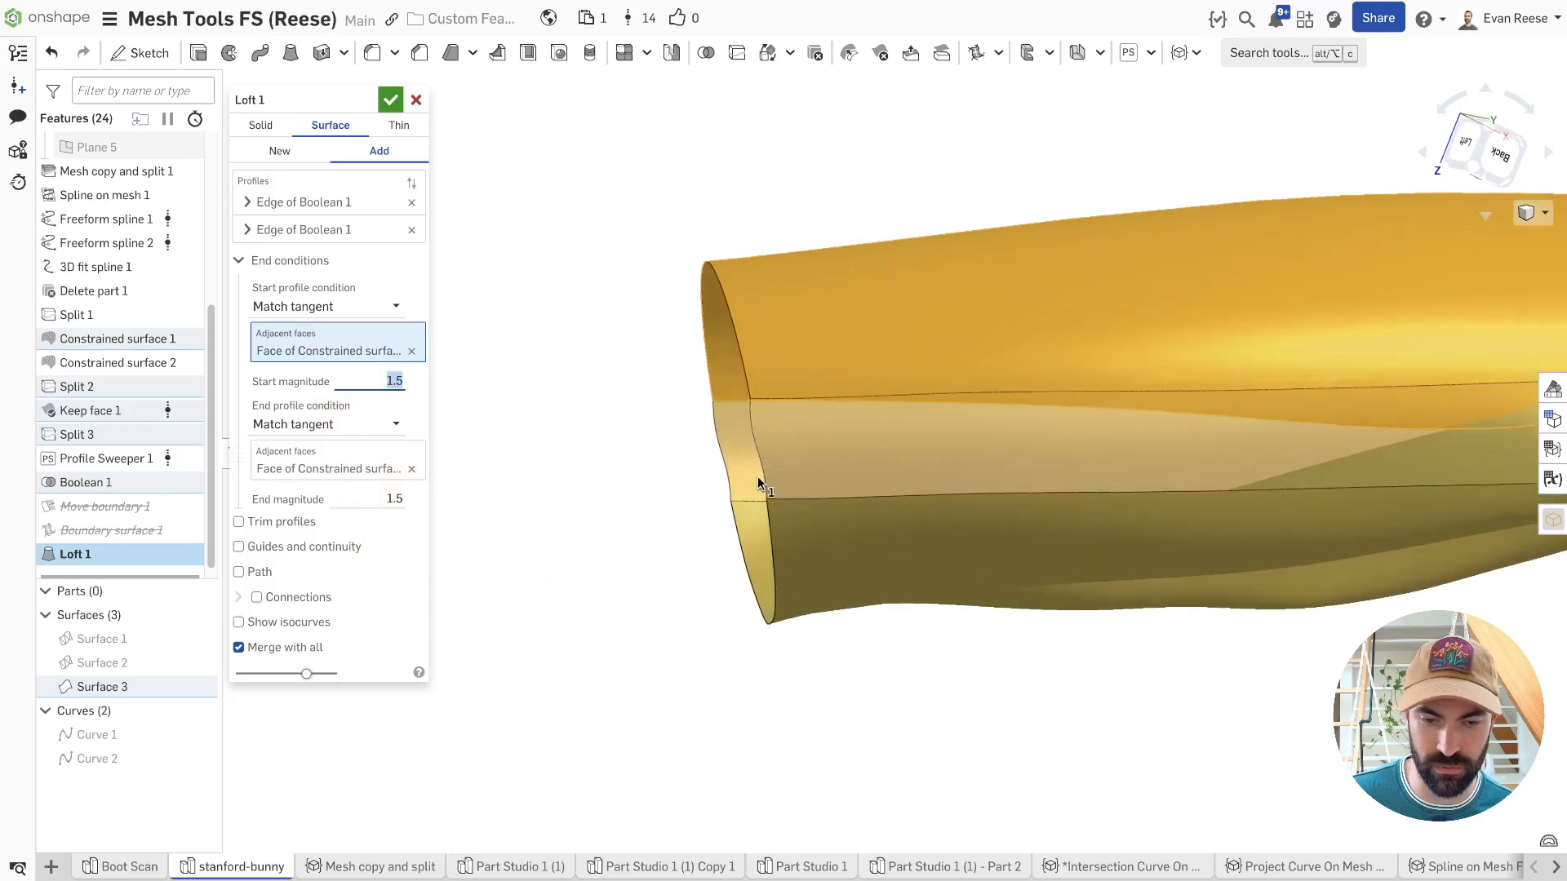
click(389, 100)
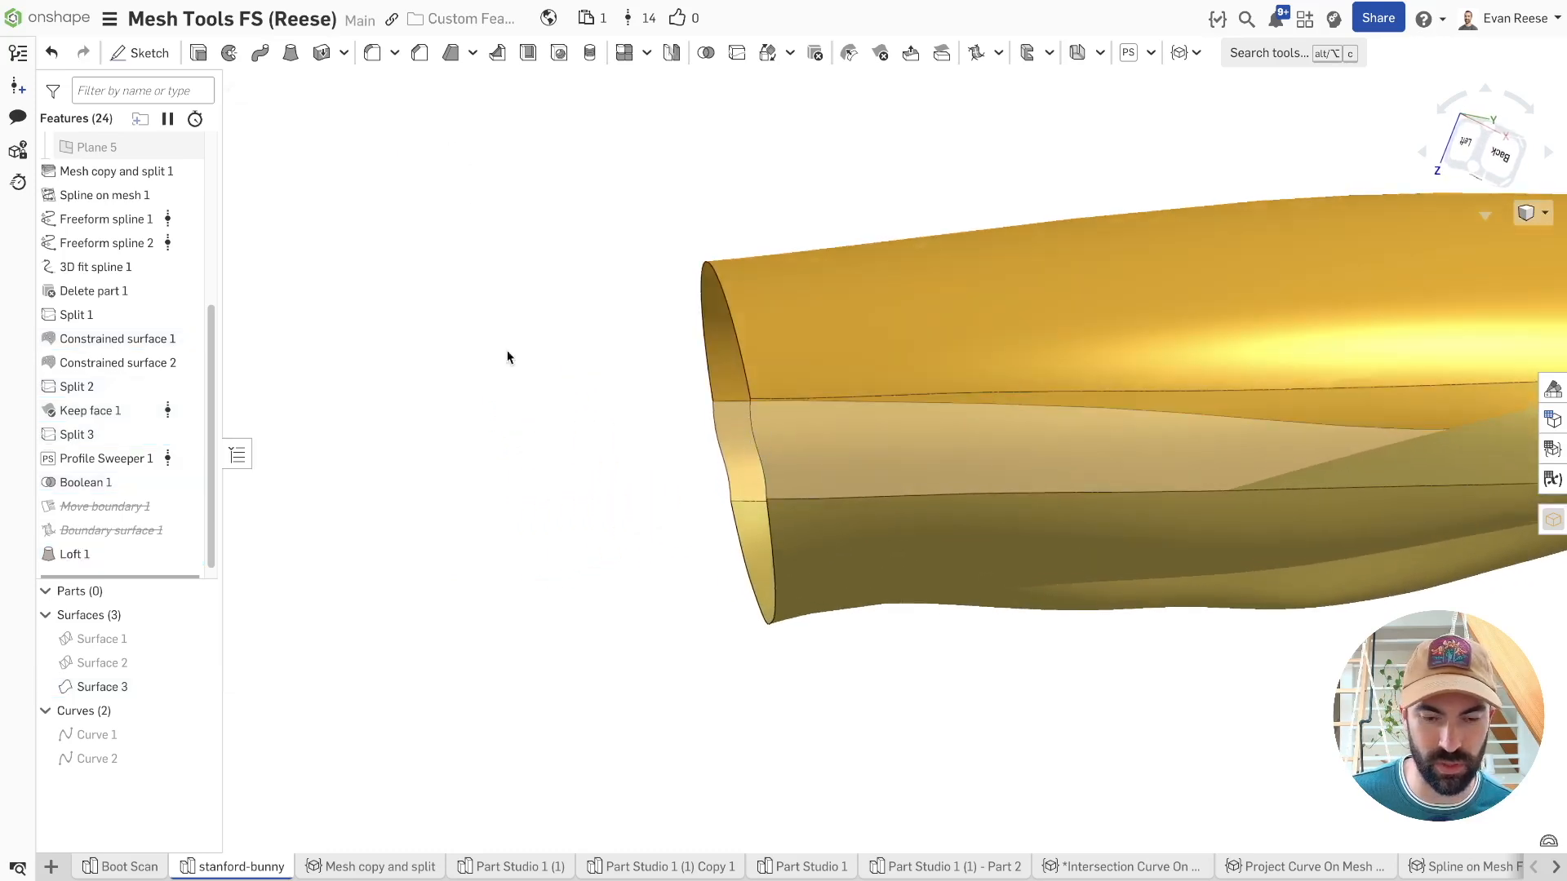
click(605, 570)
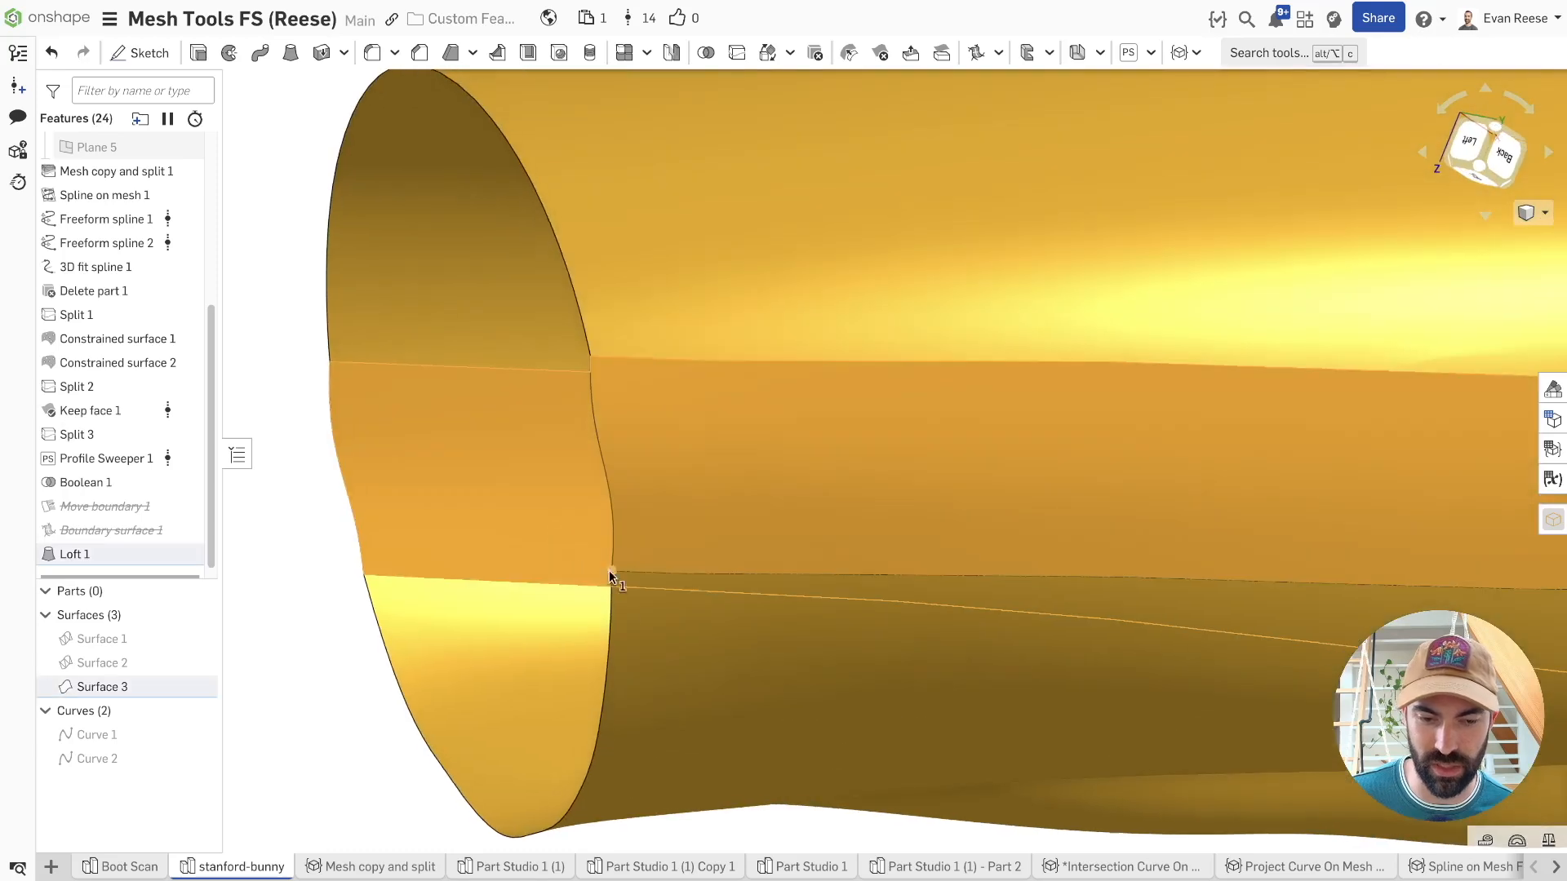
click(398, 452)
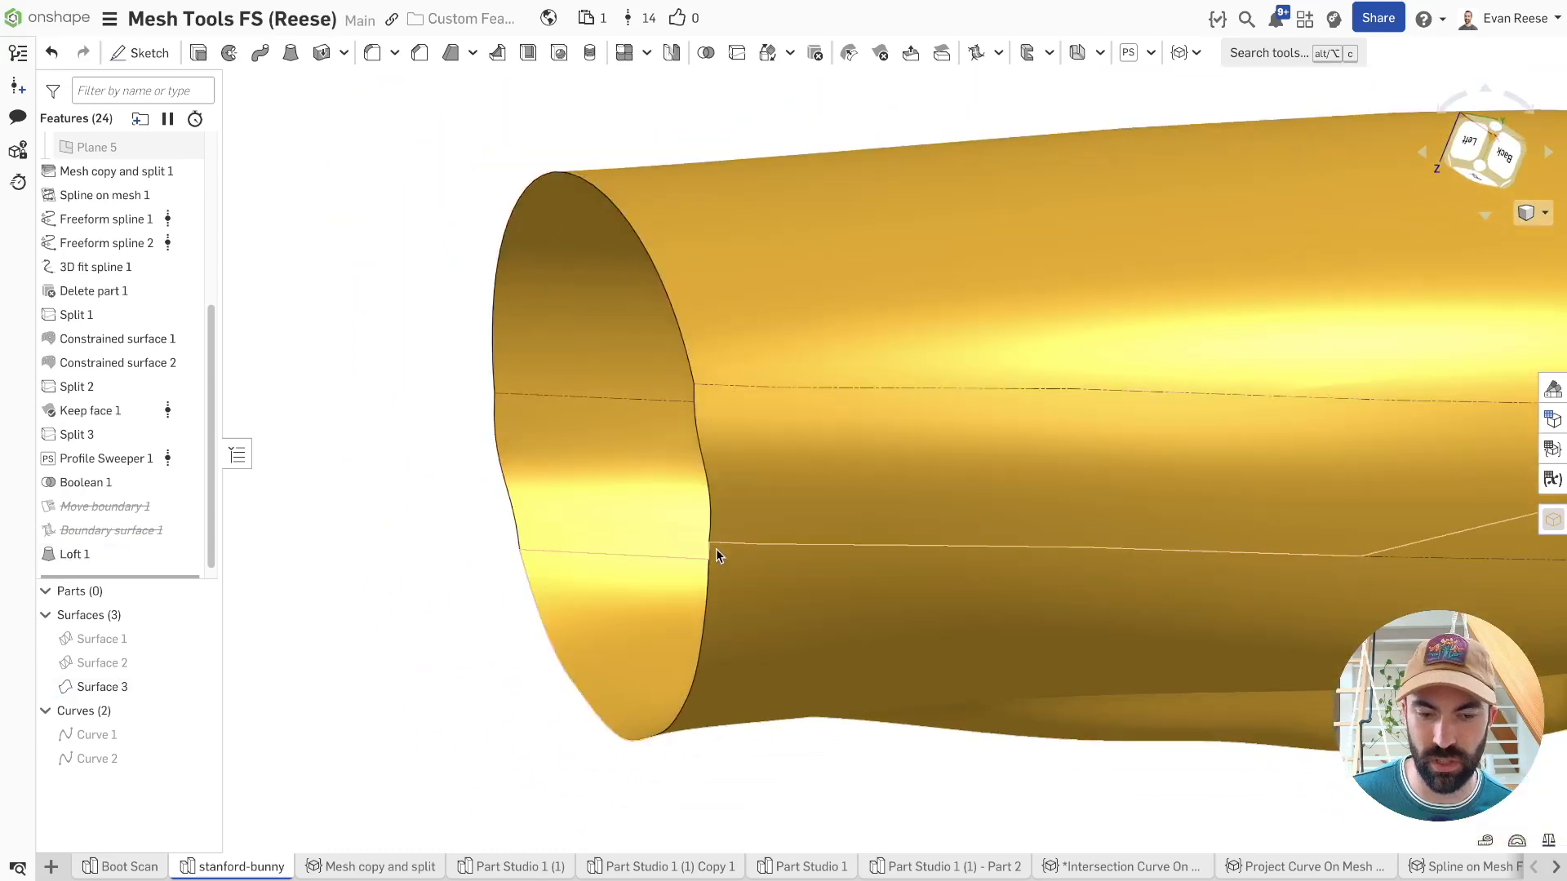
click(726, 425)
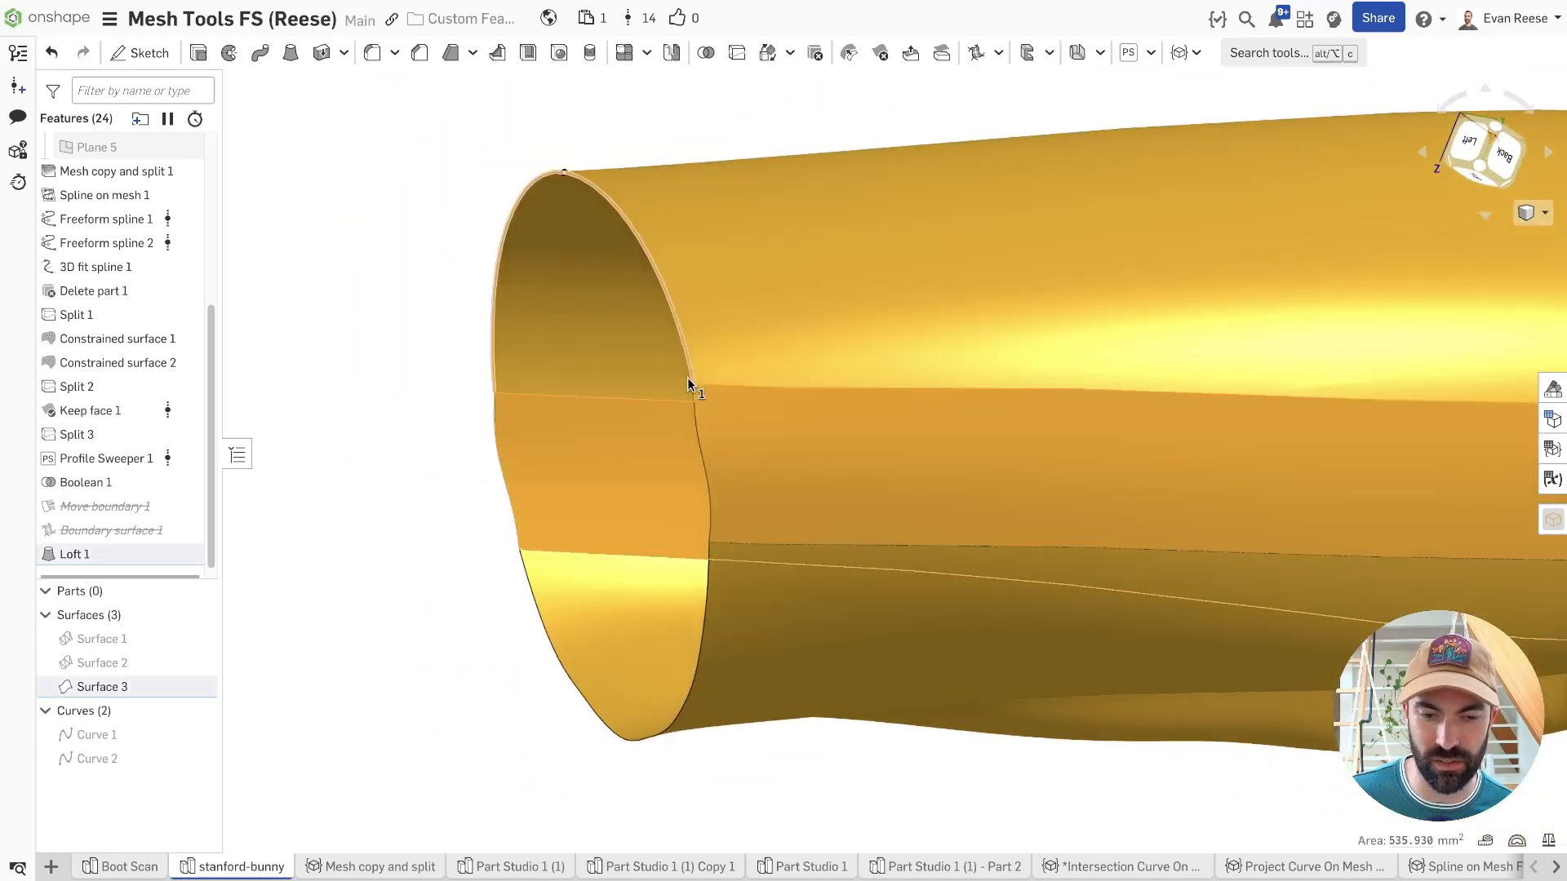
click(437, 435)
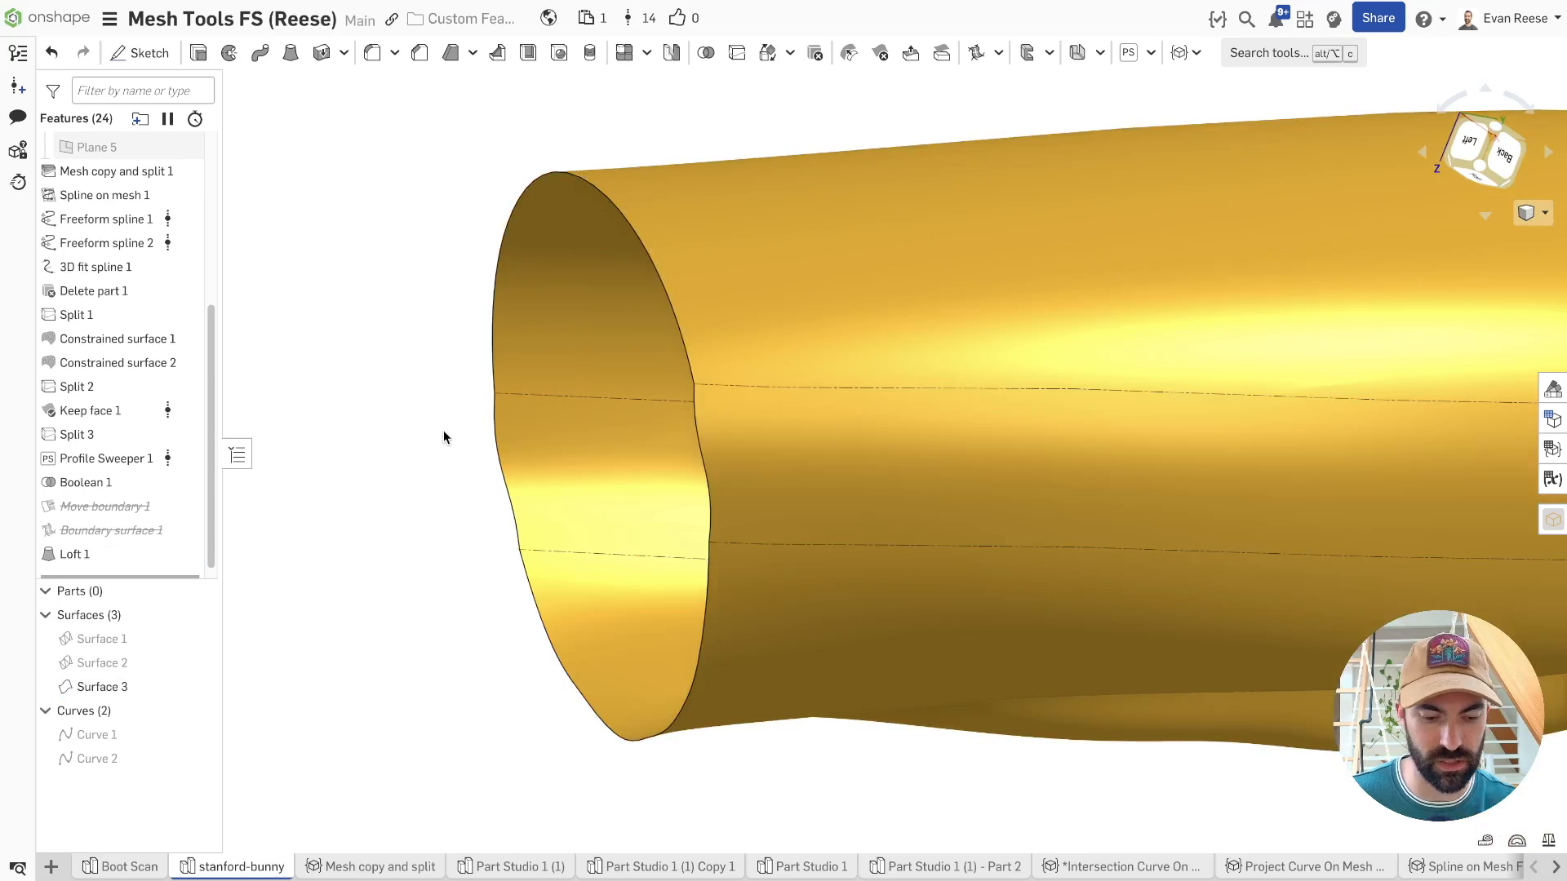
- Extend the loft's two open-end edges outward by a blind 25 mm with Move boundary and accept the feature
key(alt+c)
text(move)
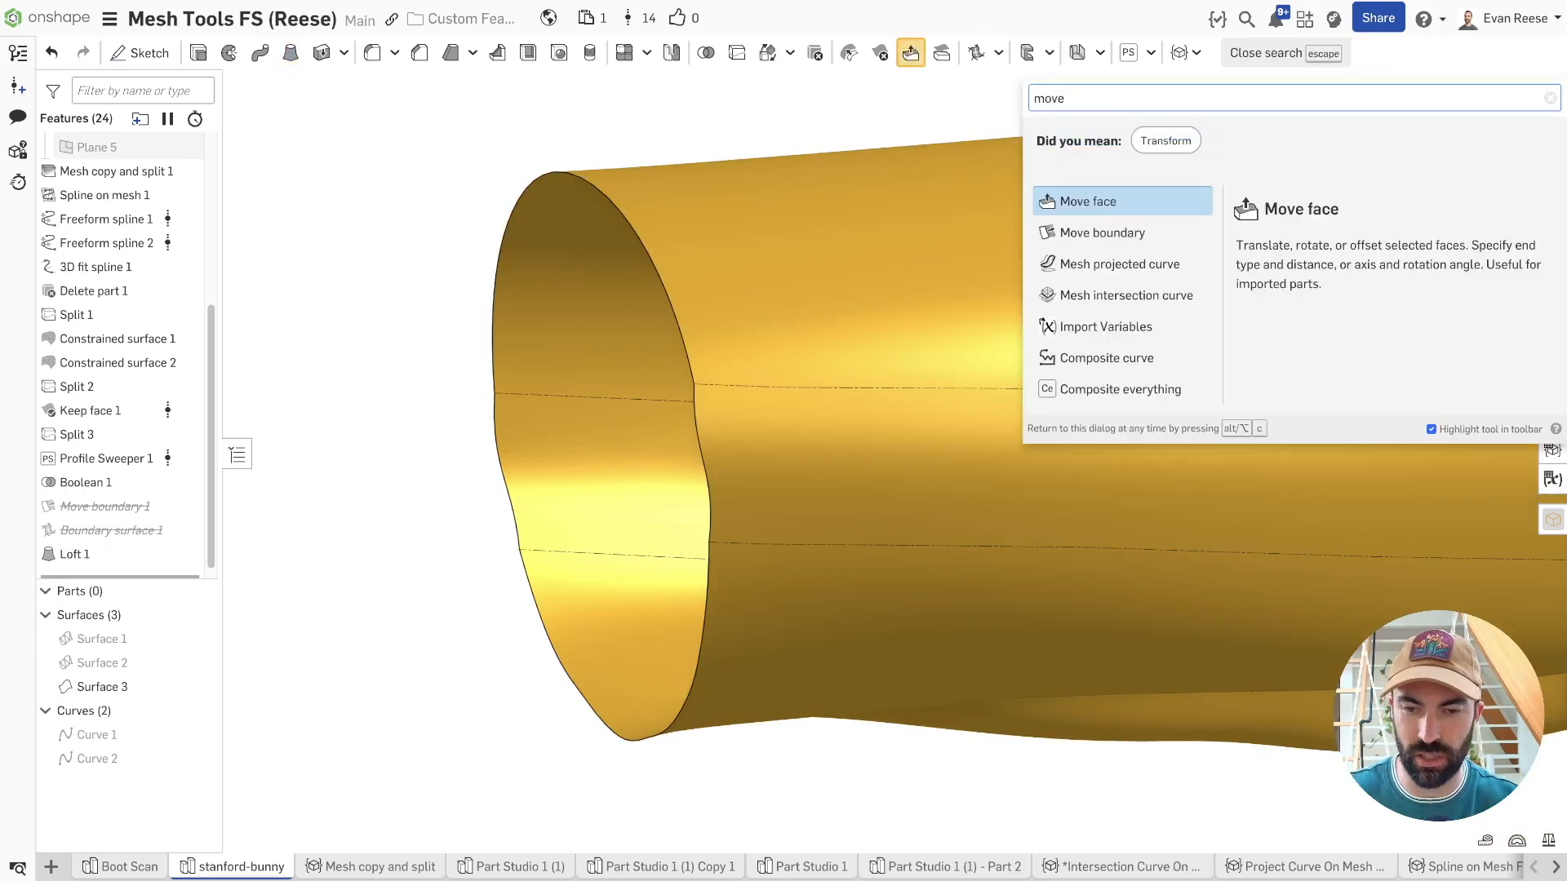
key(Down)
key(Return)
click(494, 436)
click(696, 416)
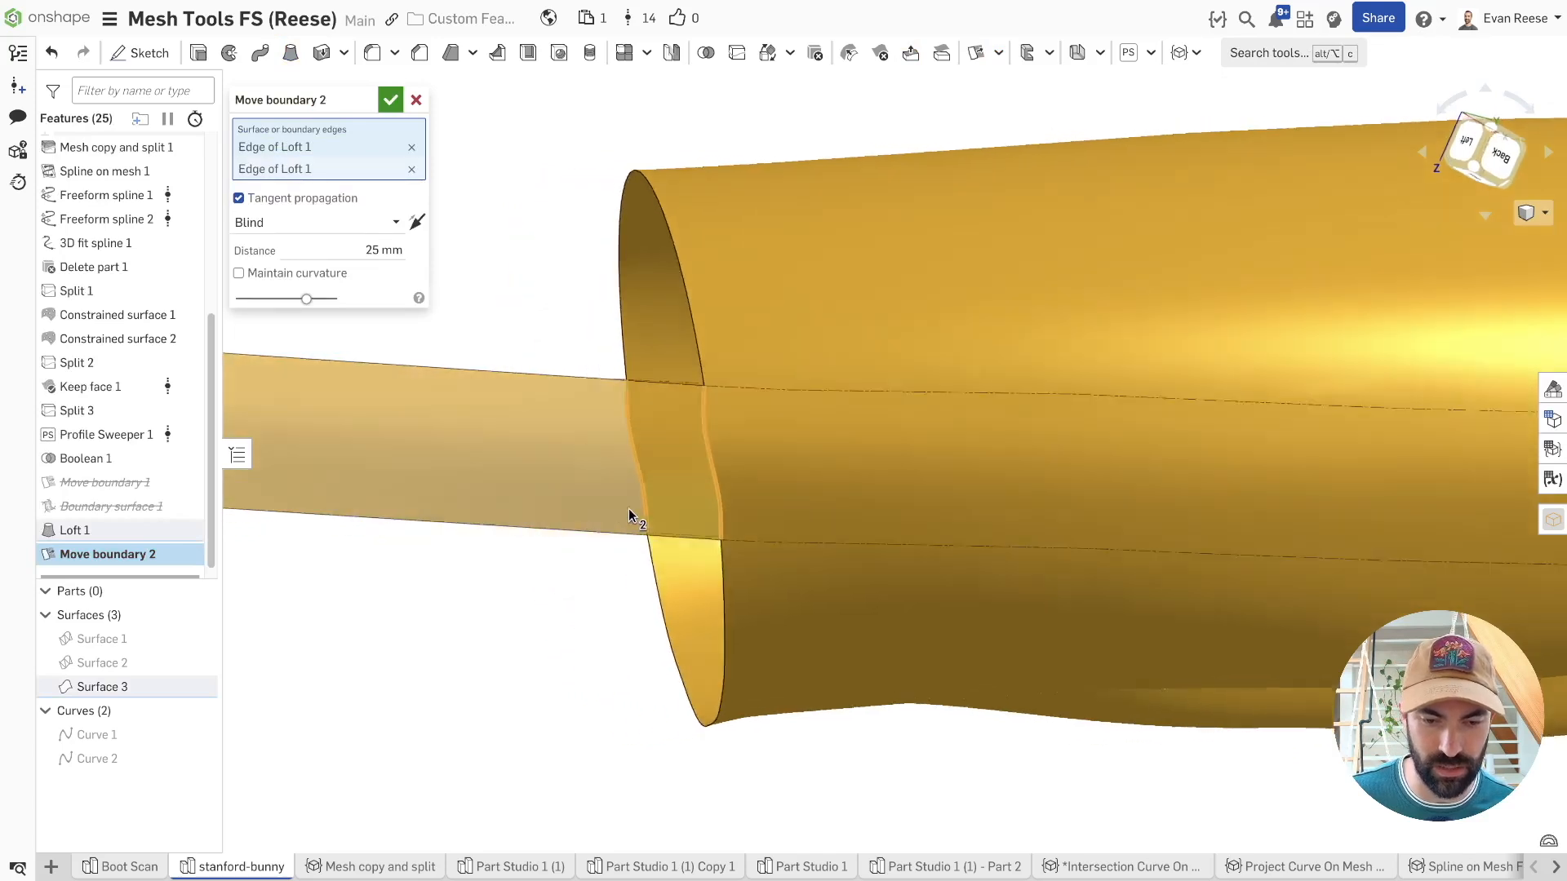
click(390, 99)
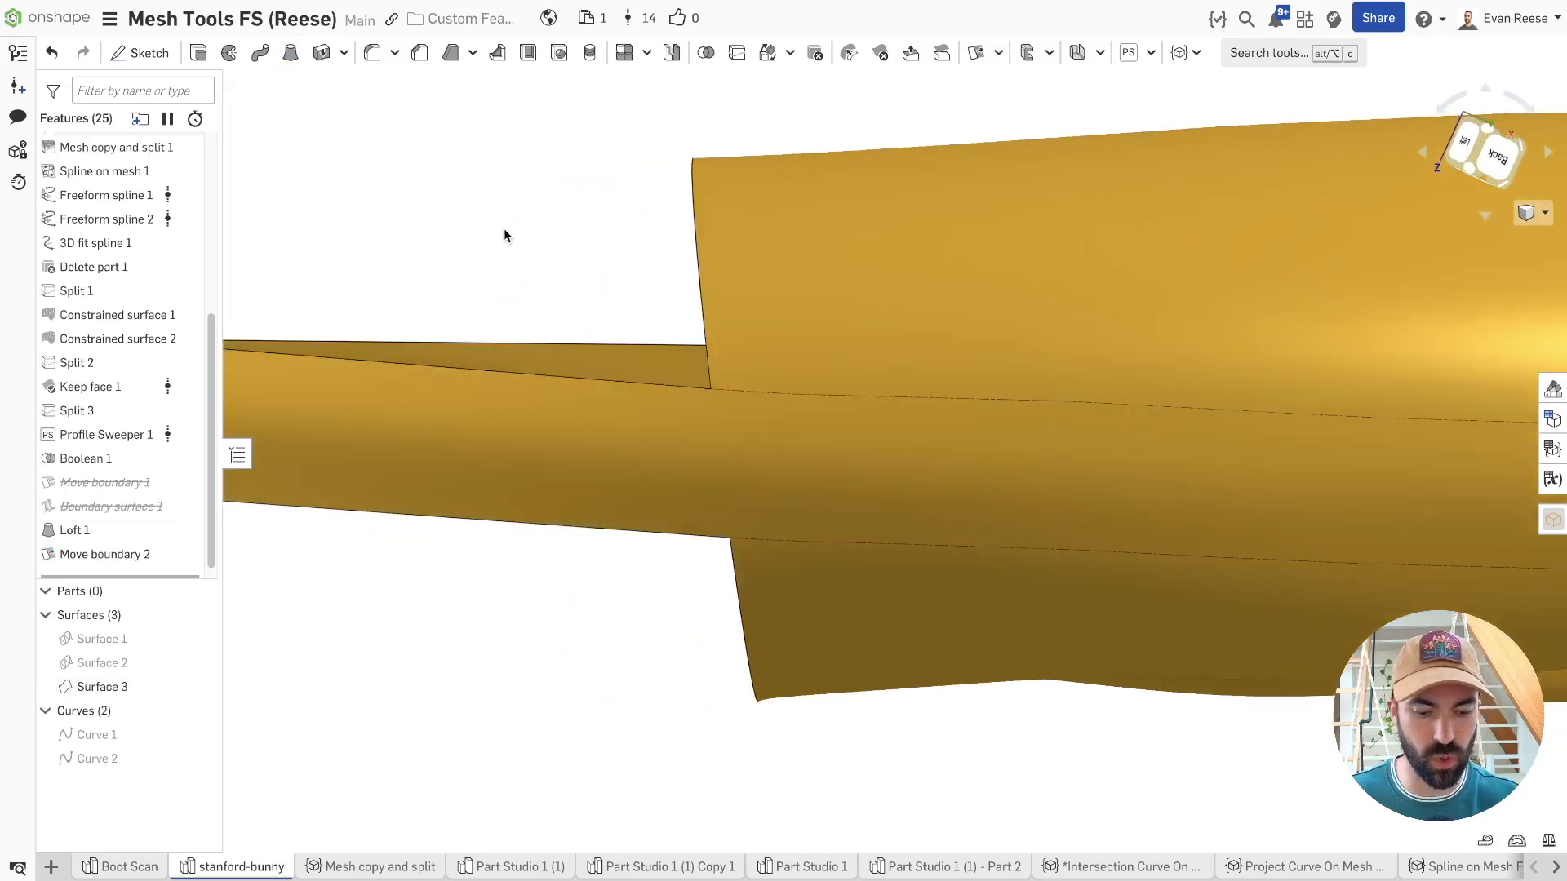
- Split the ear surface with Plane 1, turn off Keep both sides, and flip the kept side so the protruding loft strip is removed
key(alt+c)
text(spl)
key(Return)
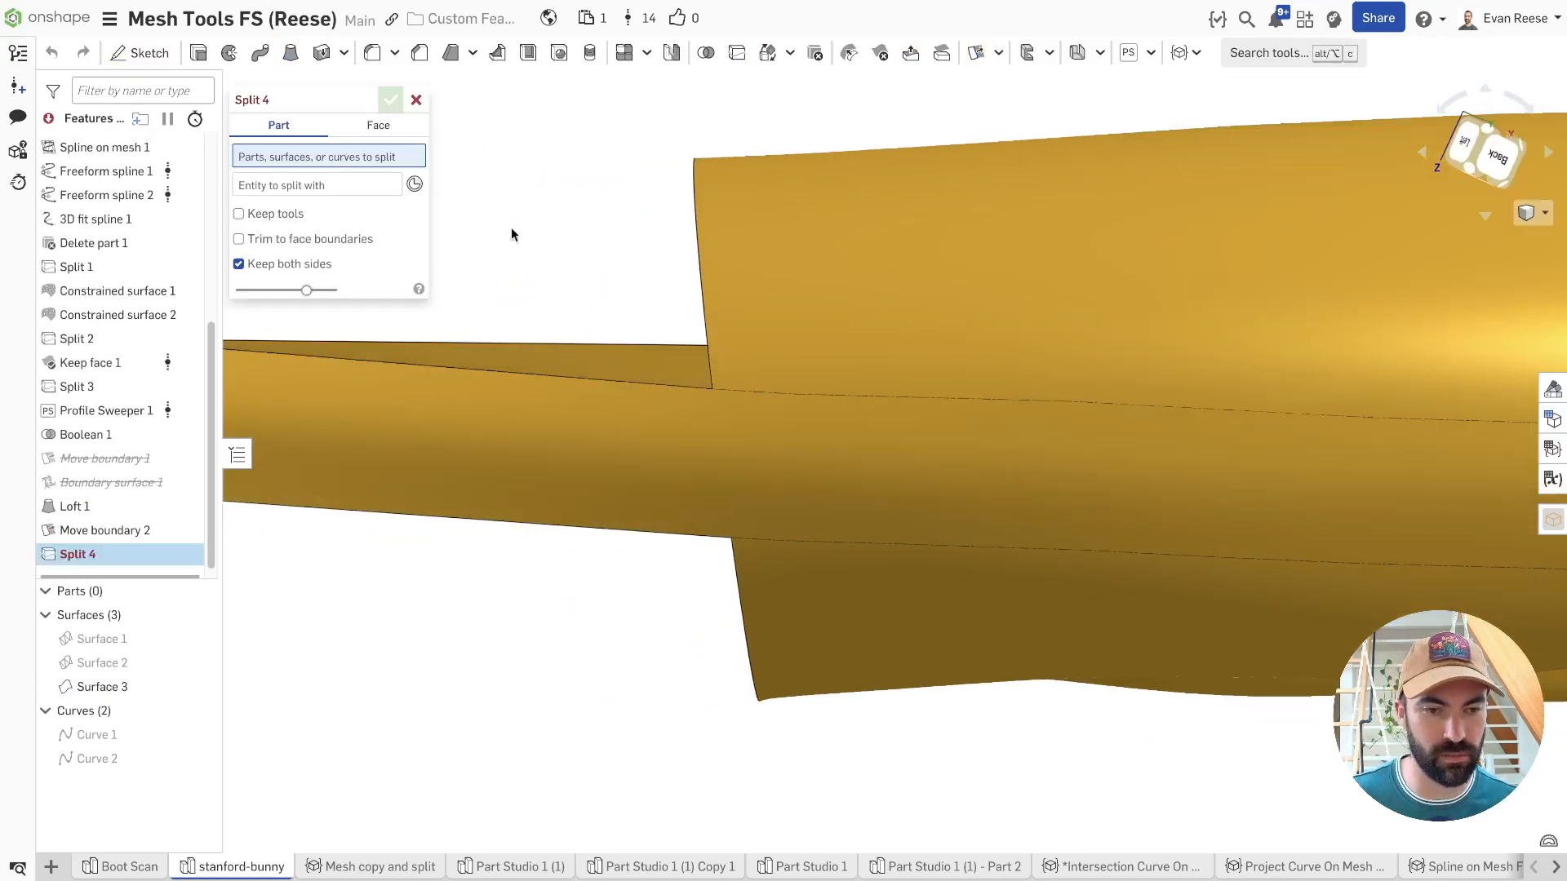
click(758, 317)
scroll(140, 302, up, 6)
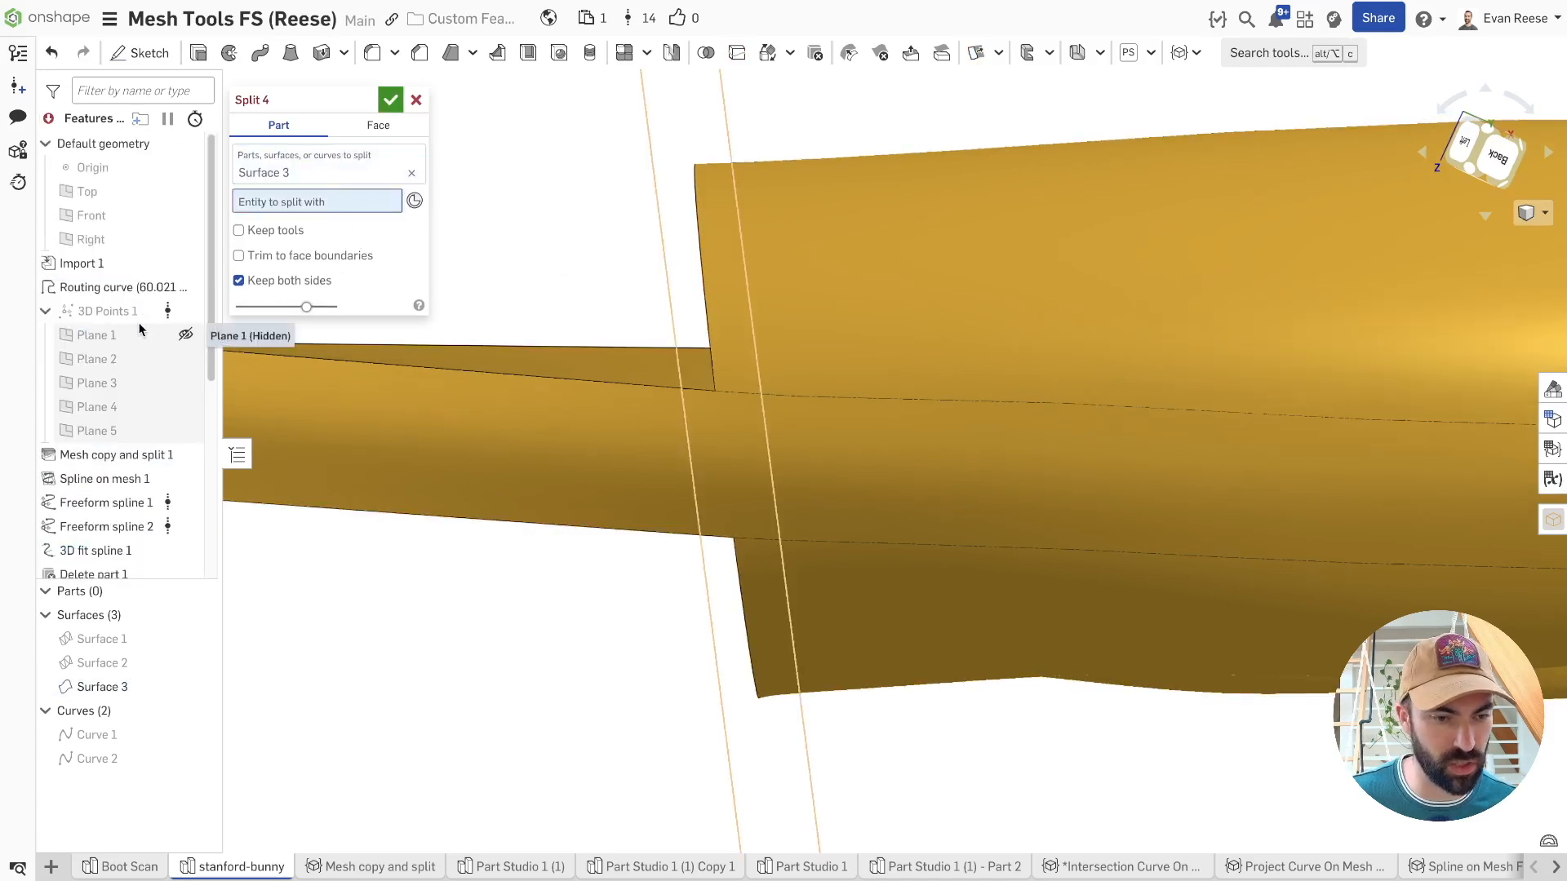
click(136, 342)
click(326, 295)
click(416, 295)
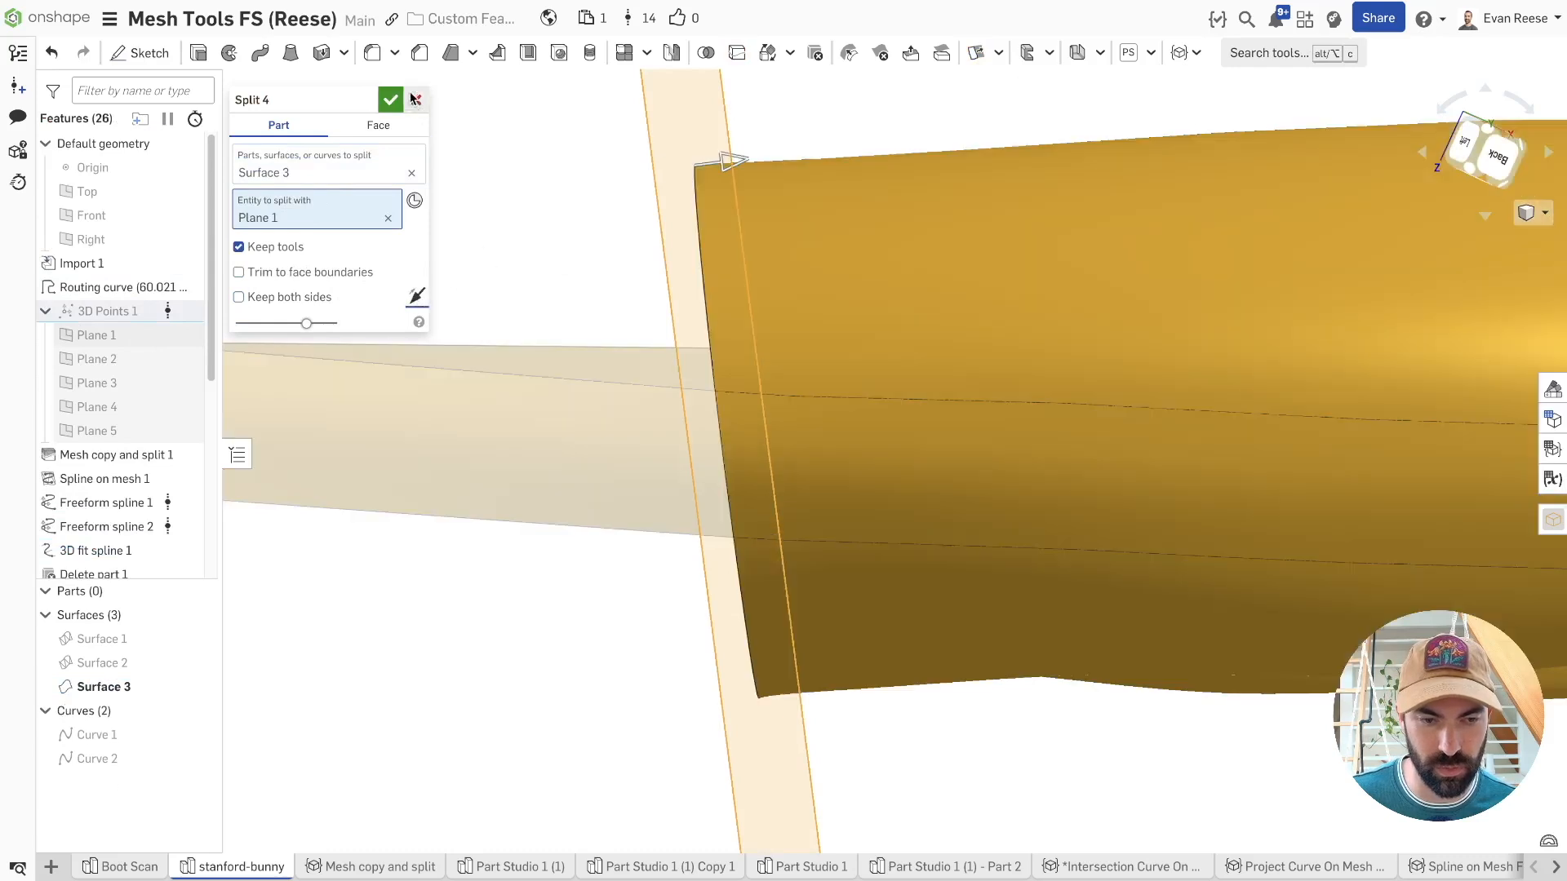
click(391, 100)
- Start a Cap surface feature for the trimmed ear
key(f)
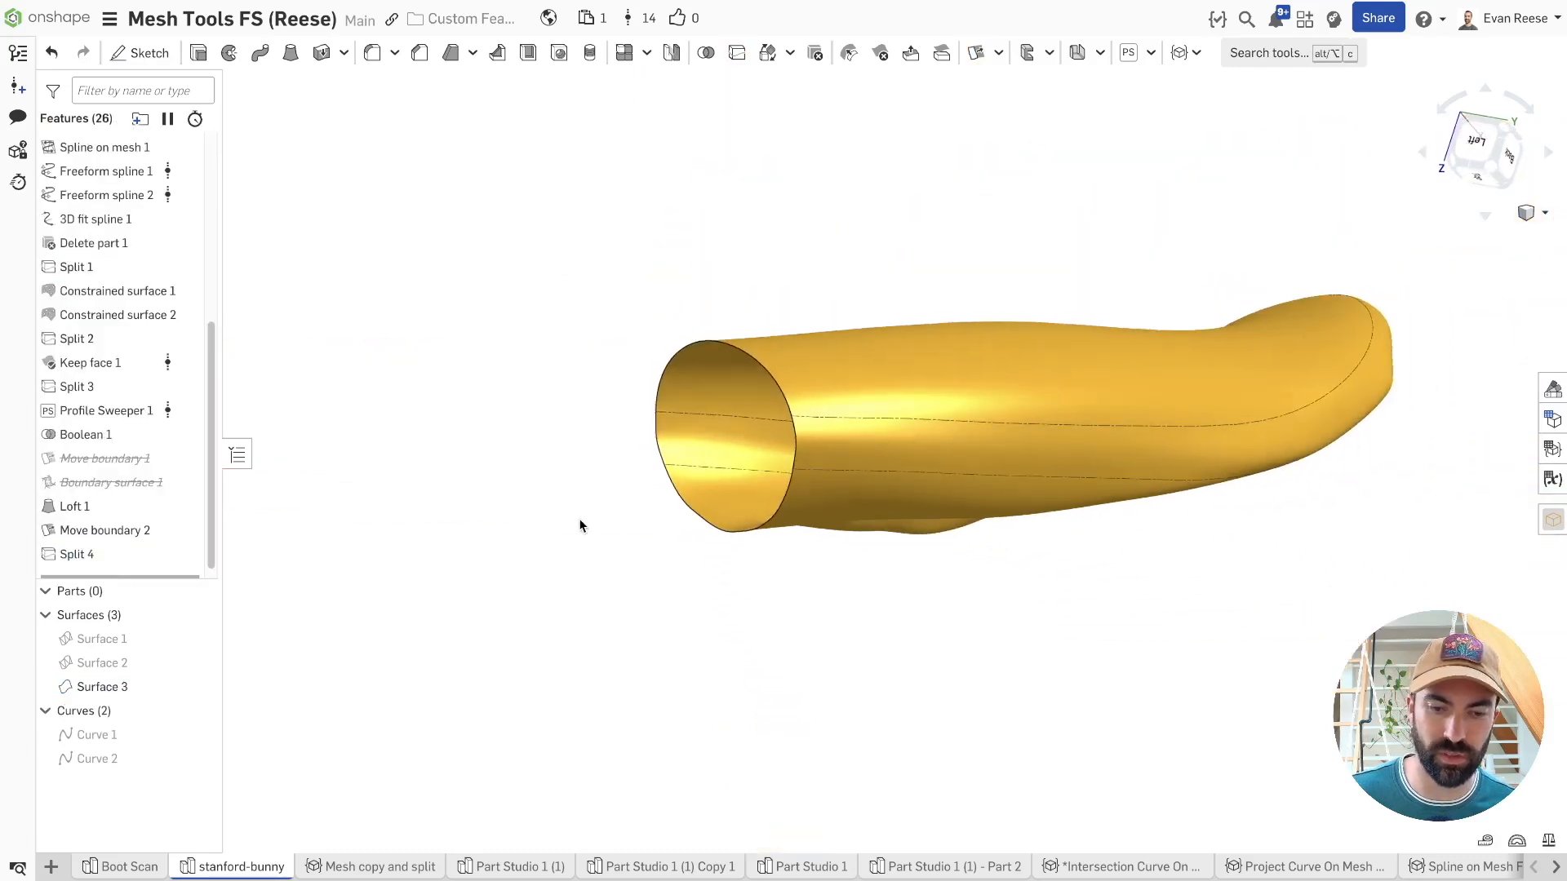
right_drag(580, 524, 749, 646)
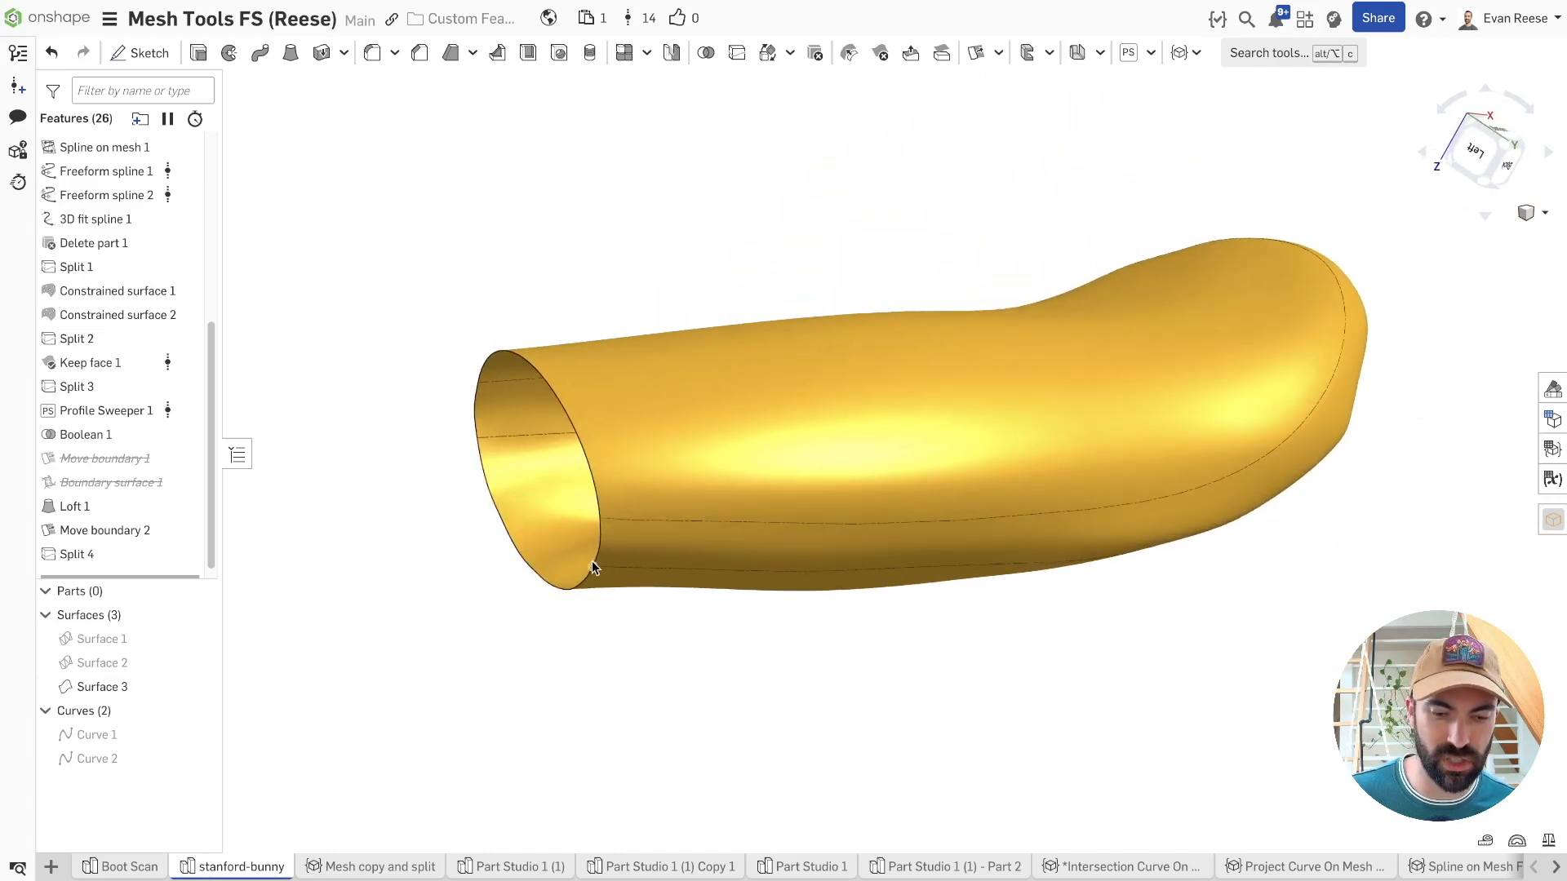
click(716, 708)
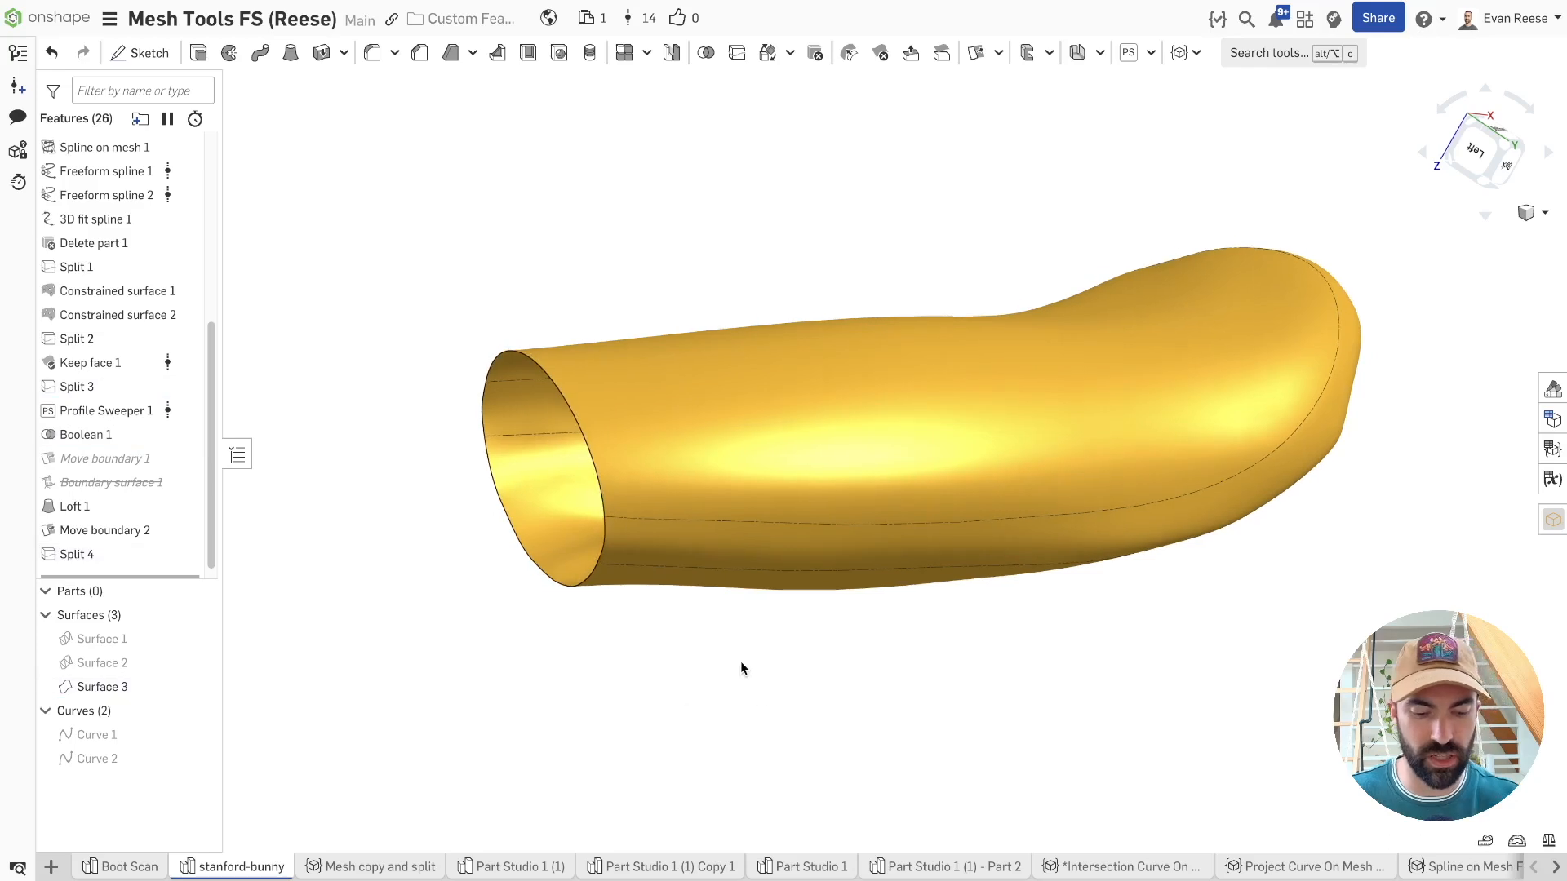
key(alt+c)
text(cap)
key(Return)
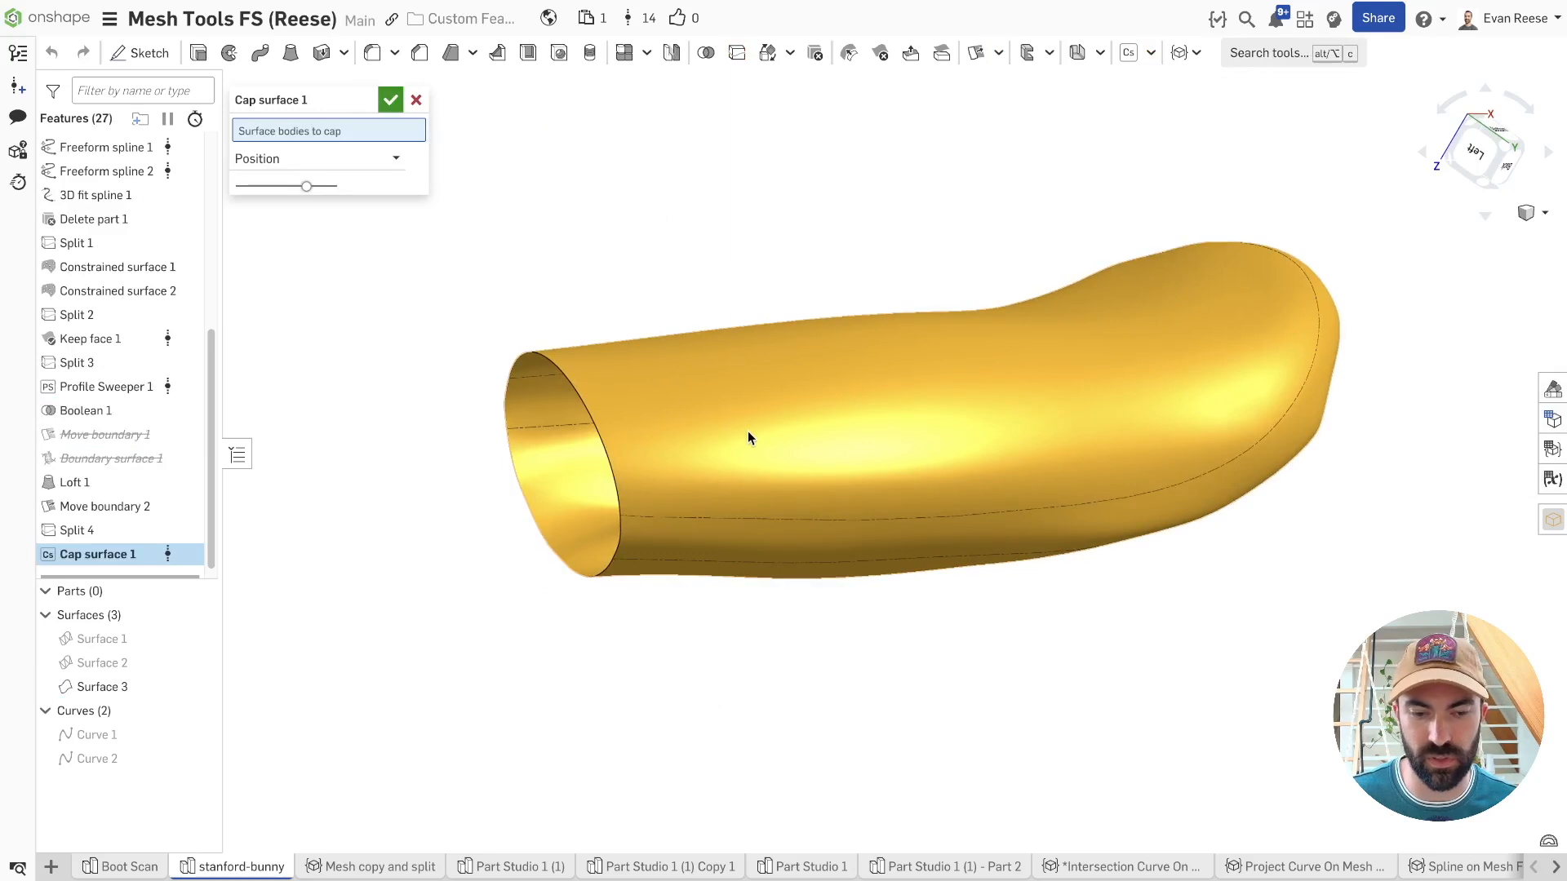
- Turn on boundary edge highlighting to inspect the ear's open end, and turn the highlighting off again
click(1537, 214)
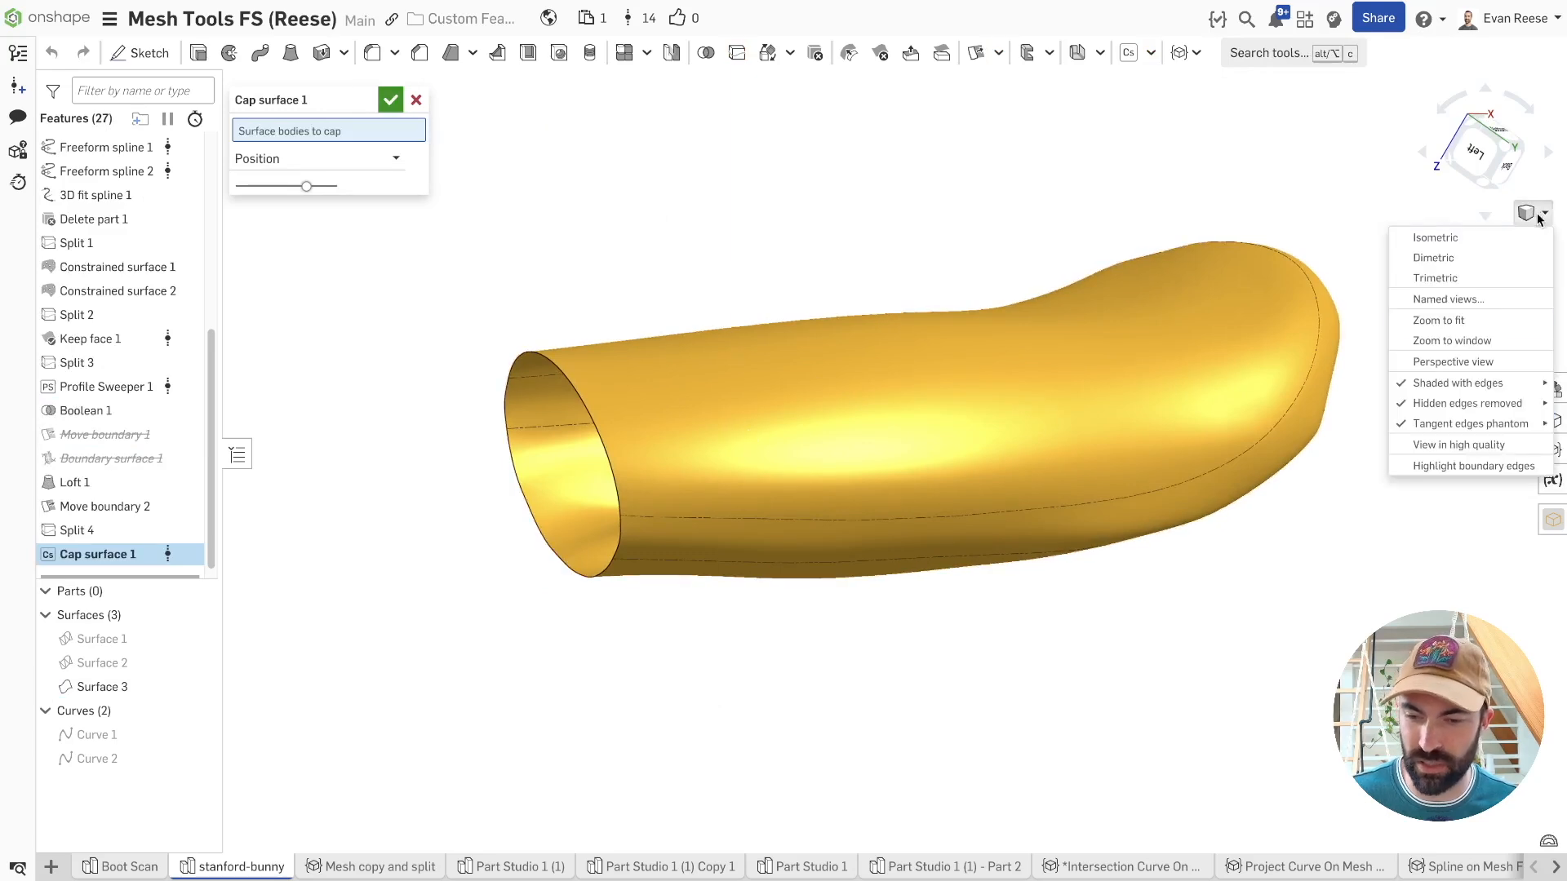
click(1504, 472)
scroll(699, 620, up, 5)
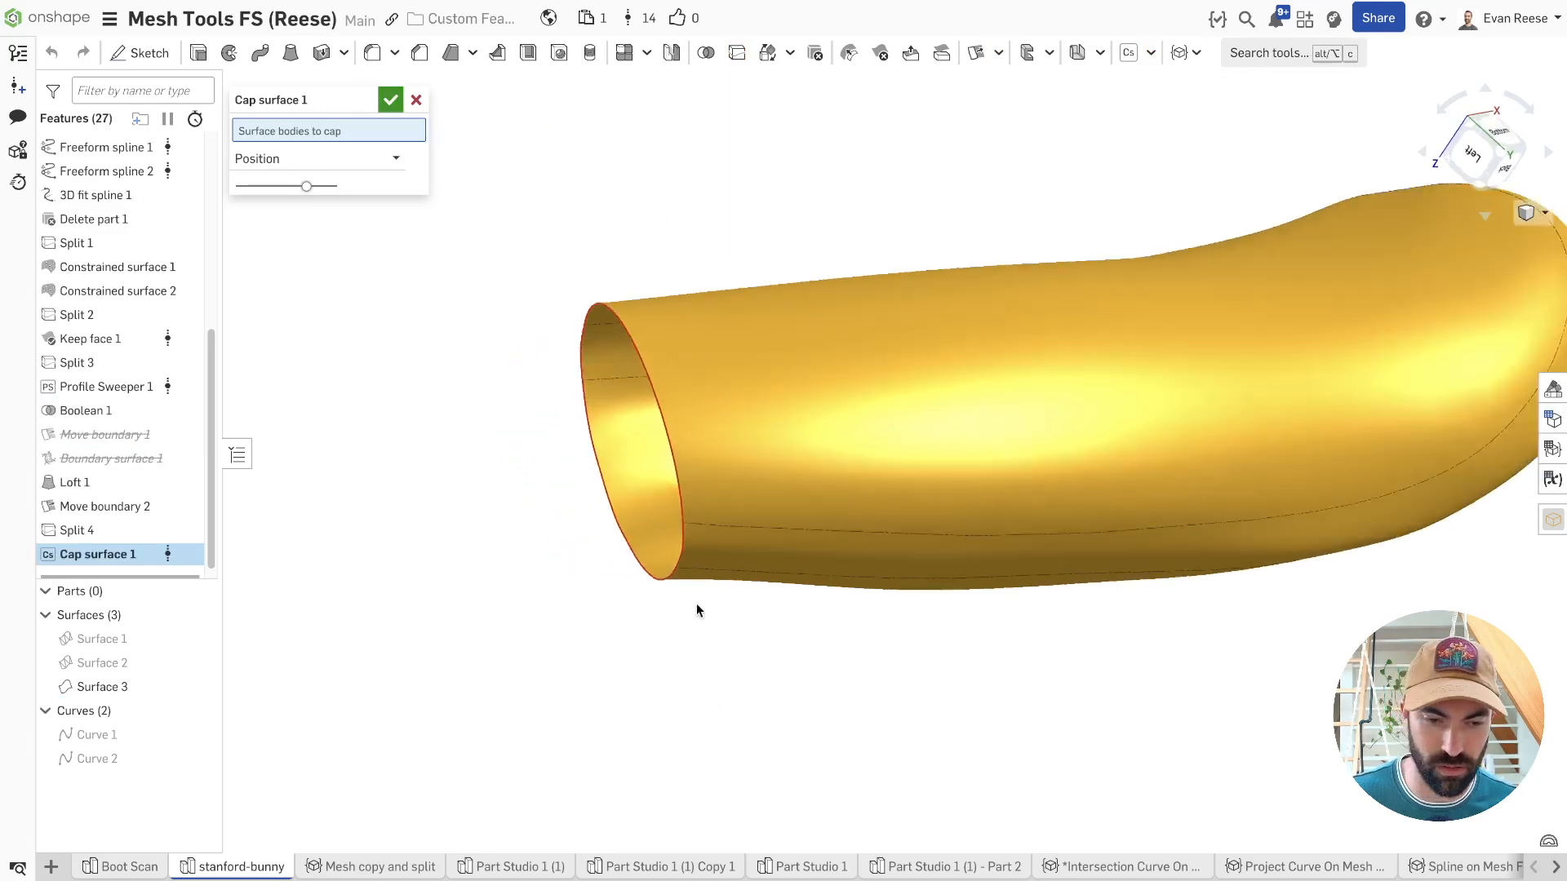
scroll(729, 530, up, 2)
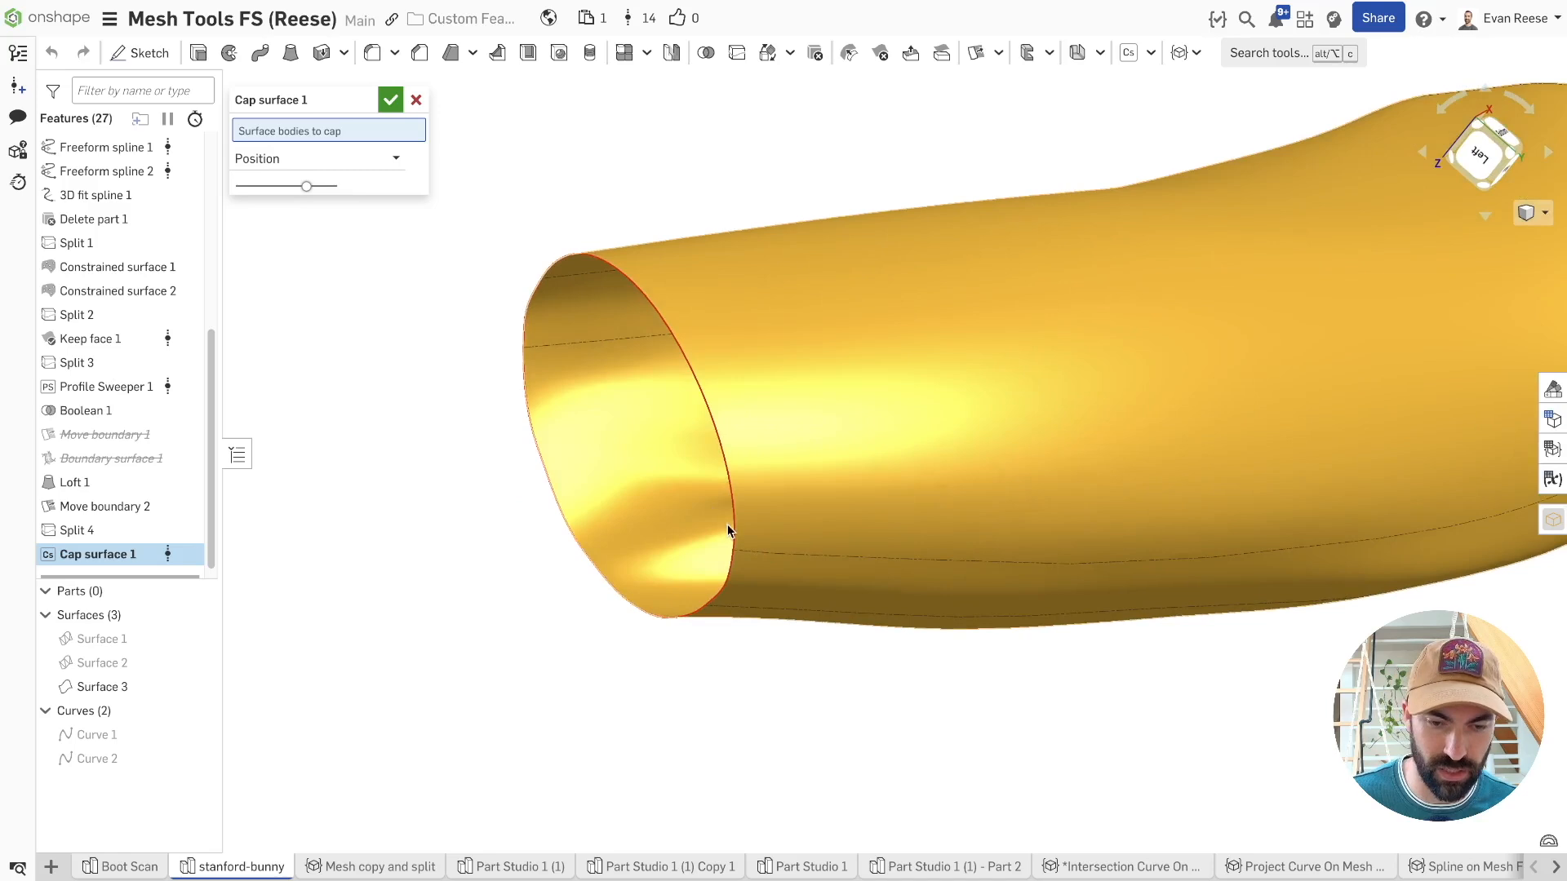
click(1538, 214)
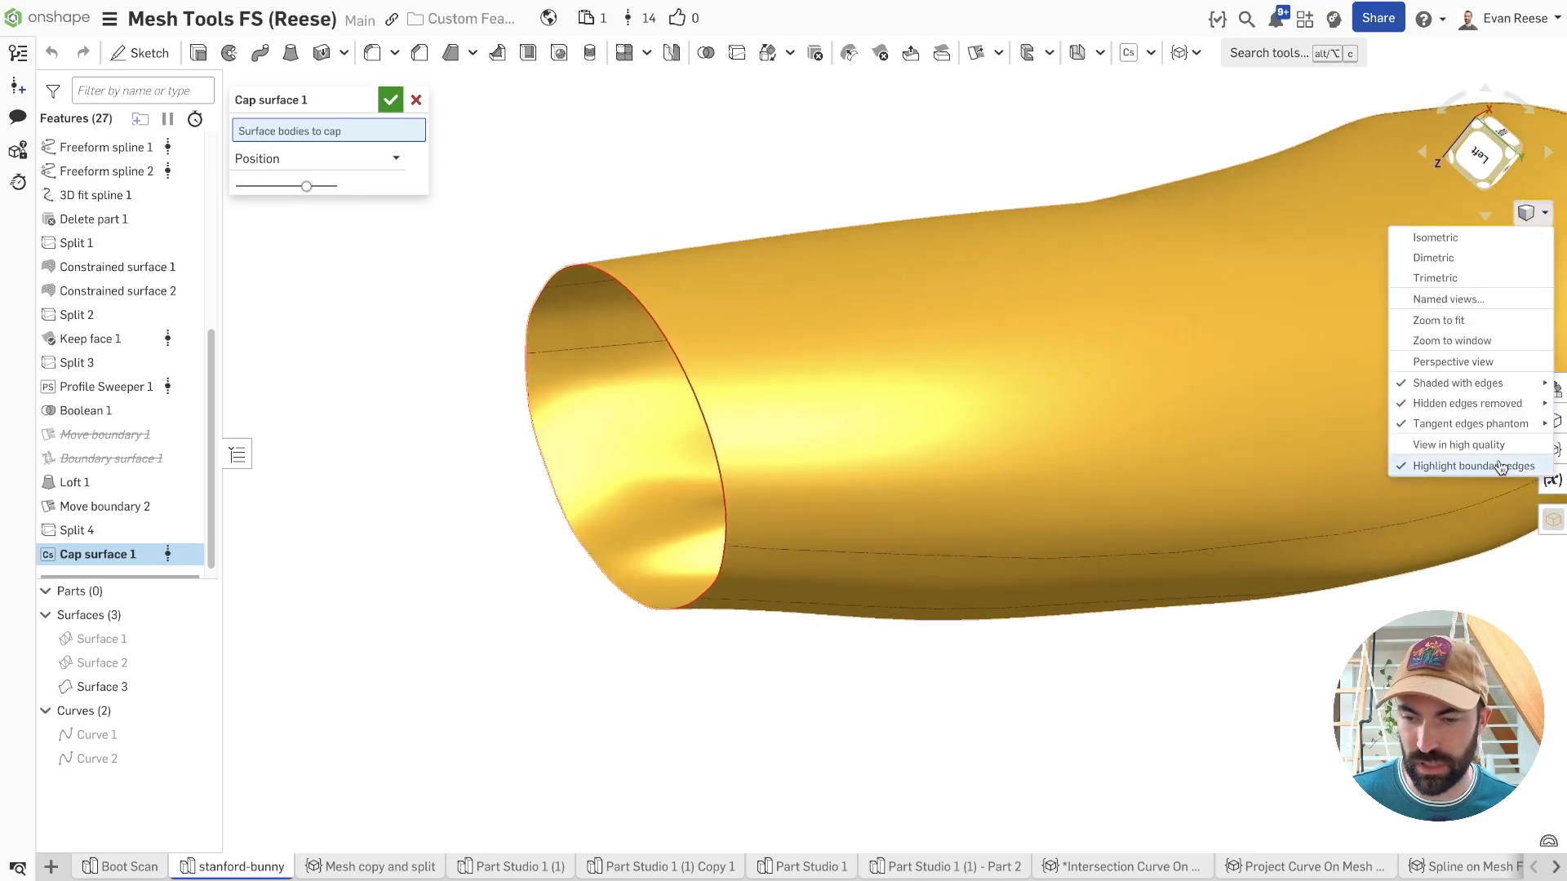
click(1475, 465)
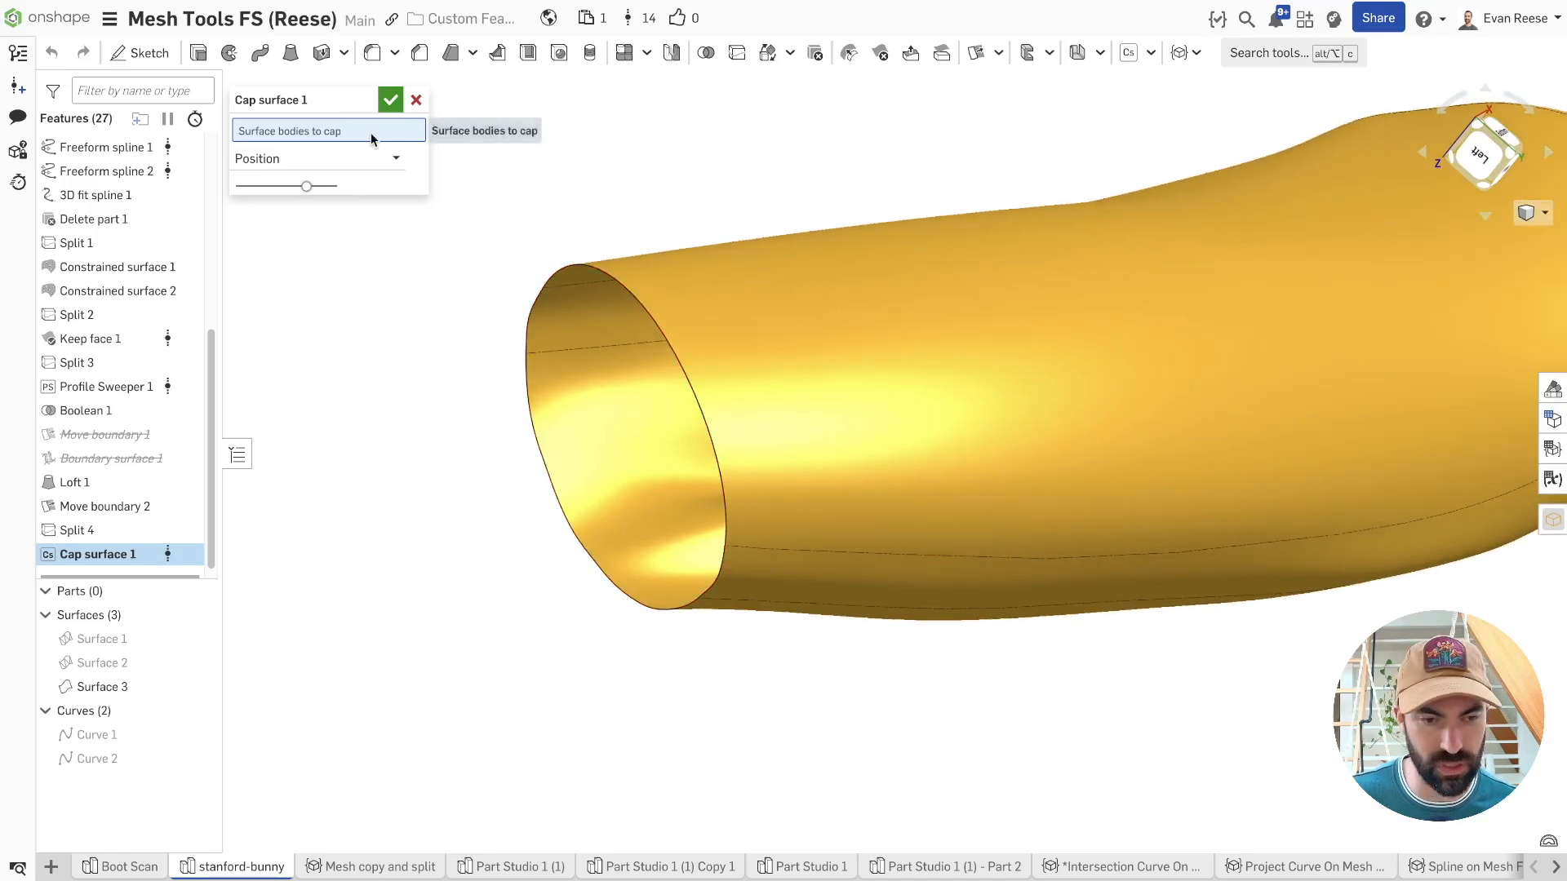
- Cap the open end of the ear surface with Position continuity and accept the feature
click(752, 336)
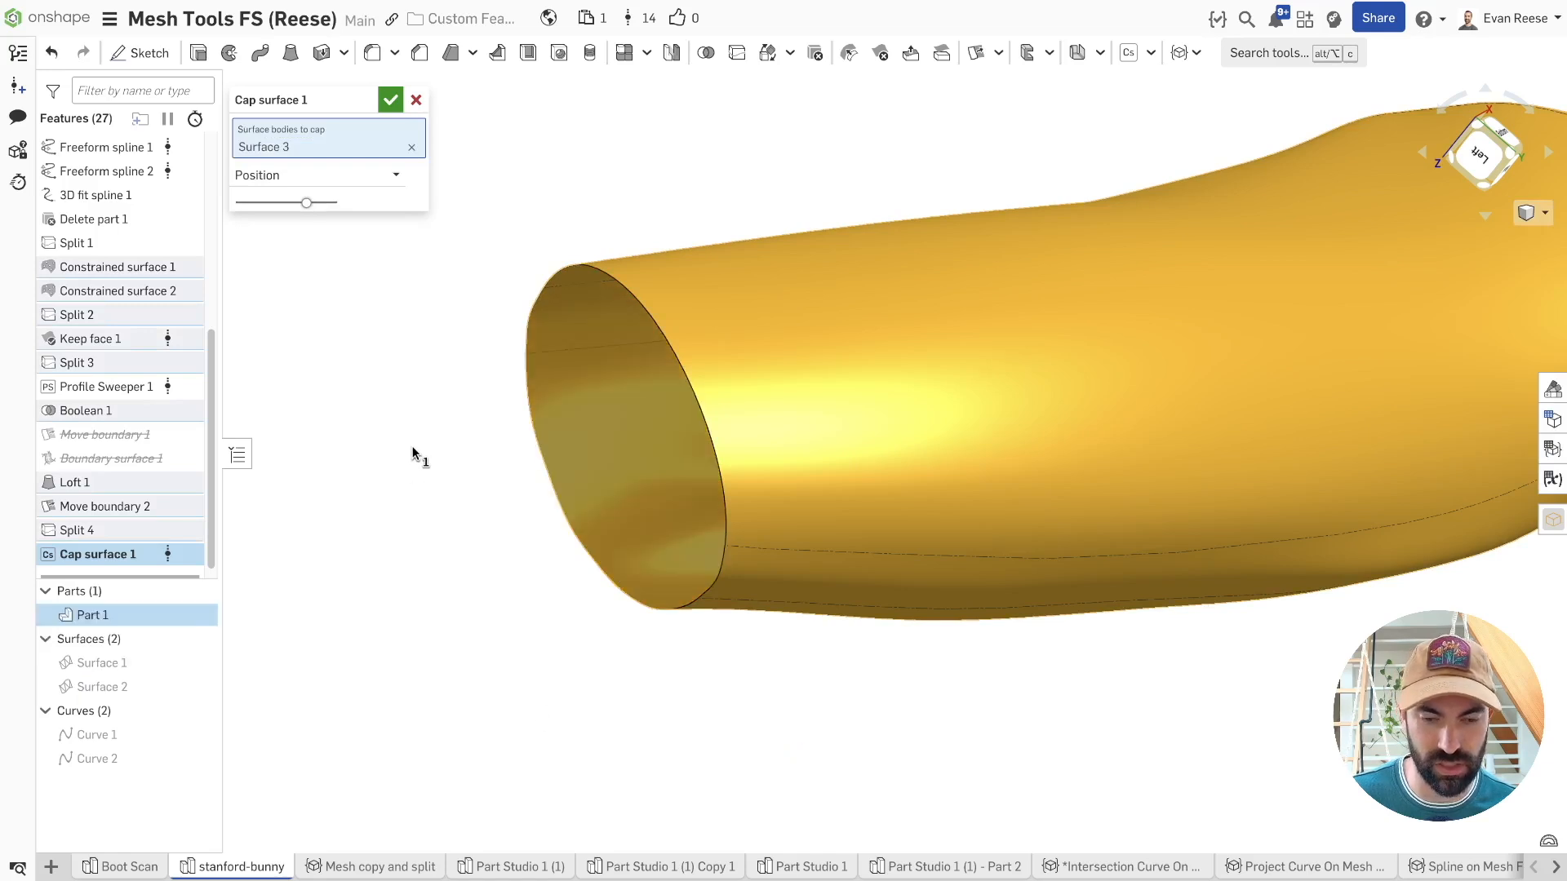
scroll(409, 455, down, 5)
right_drag(410, 455, 629, 440)
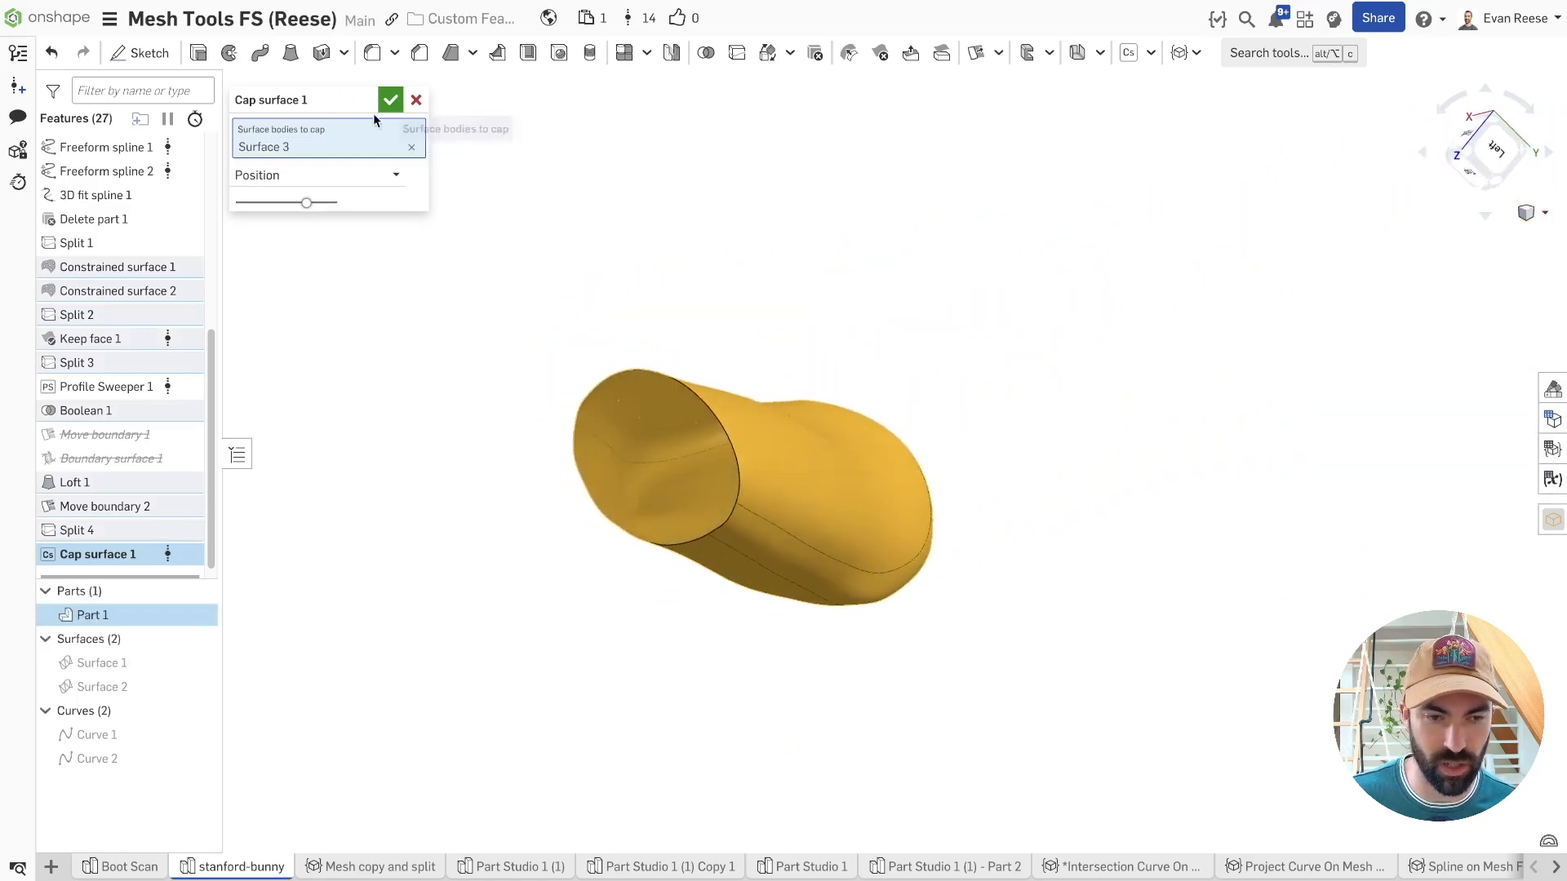
click(308, 175)
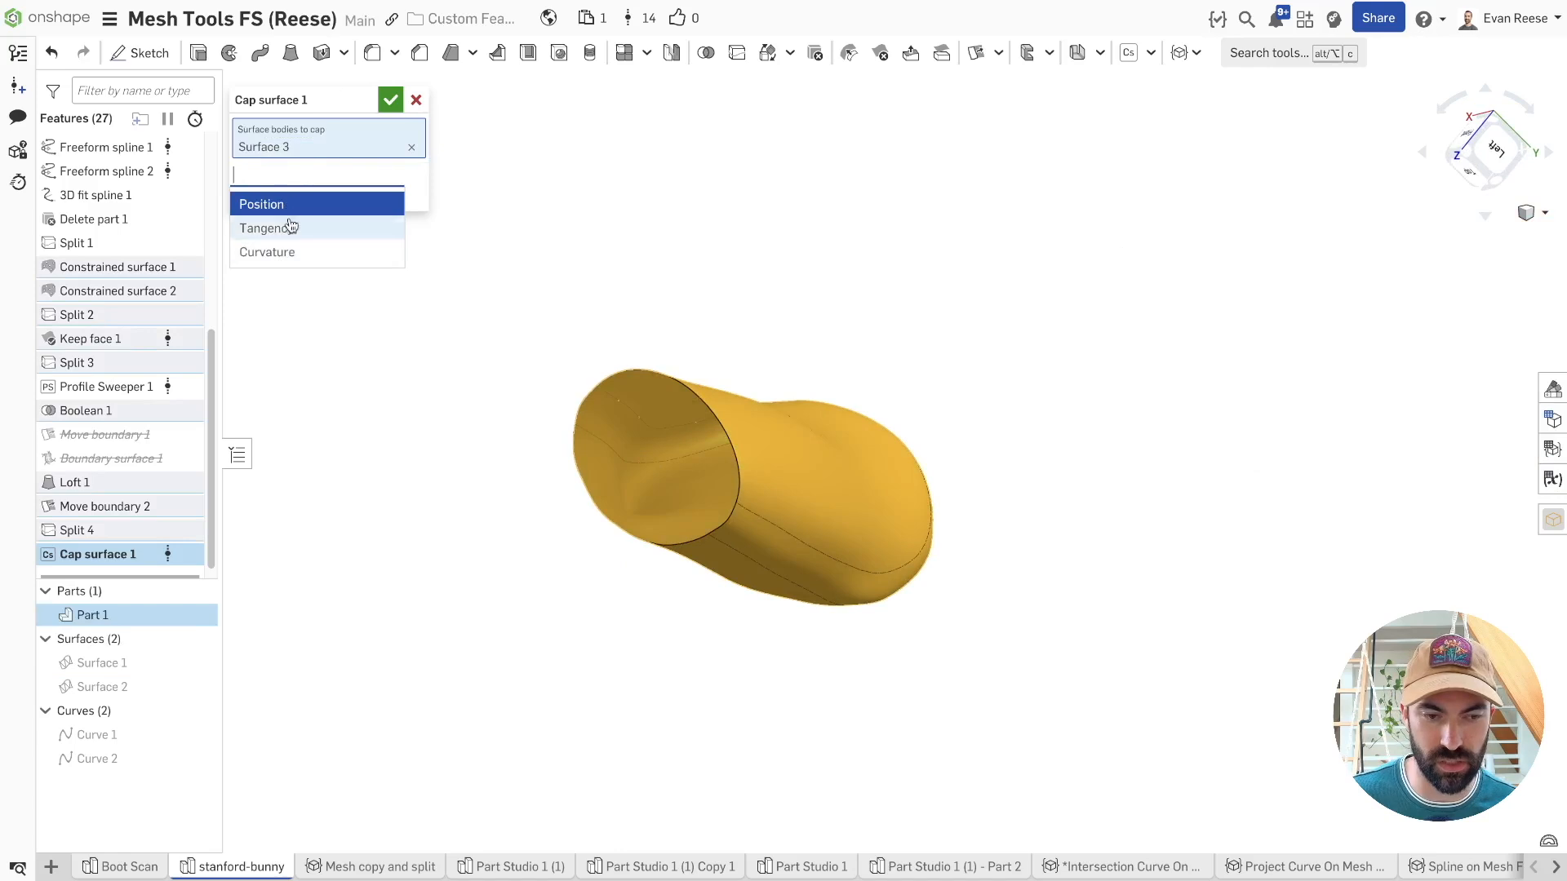
click(390, 99)
- Examine the capped ear from several angles and review its feature history, including Keep face 1
click(672, 465)
right_drag(673, 465, 1268, 376)
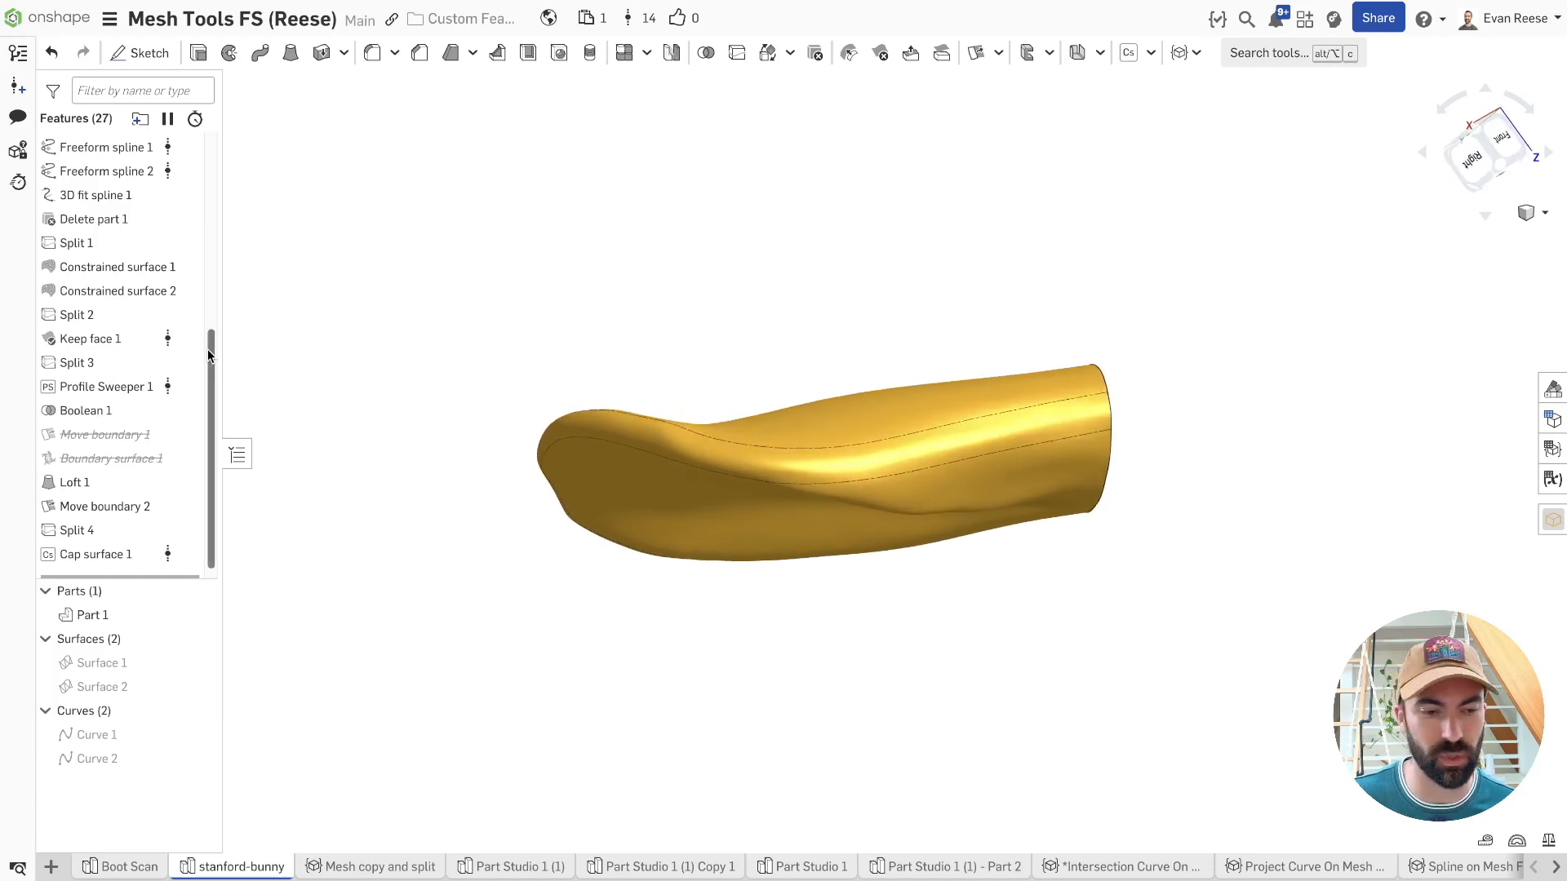
scroll(207, 349, up, 5)
scroll(213, 392, down, 5)
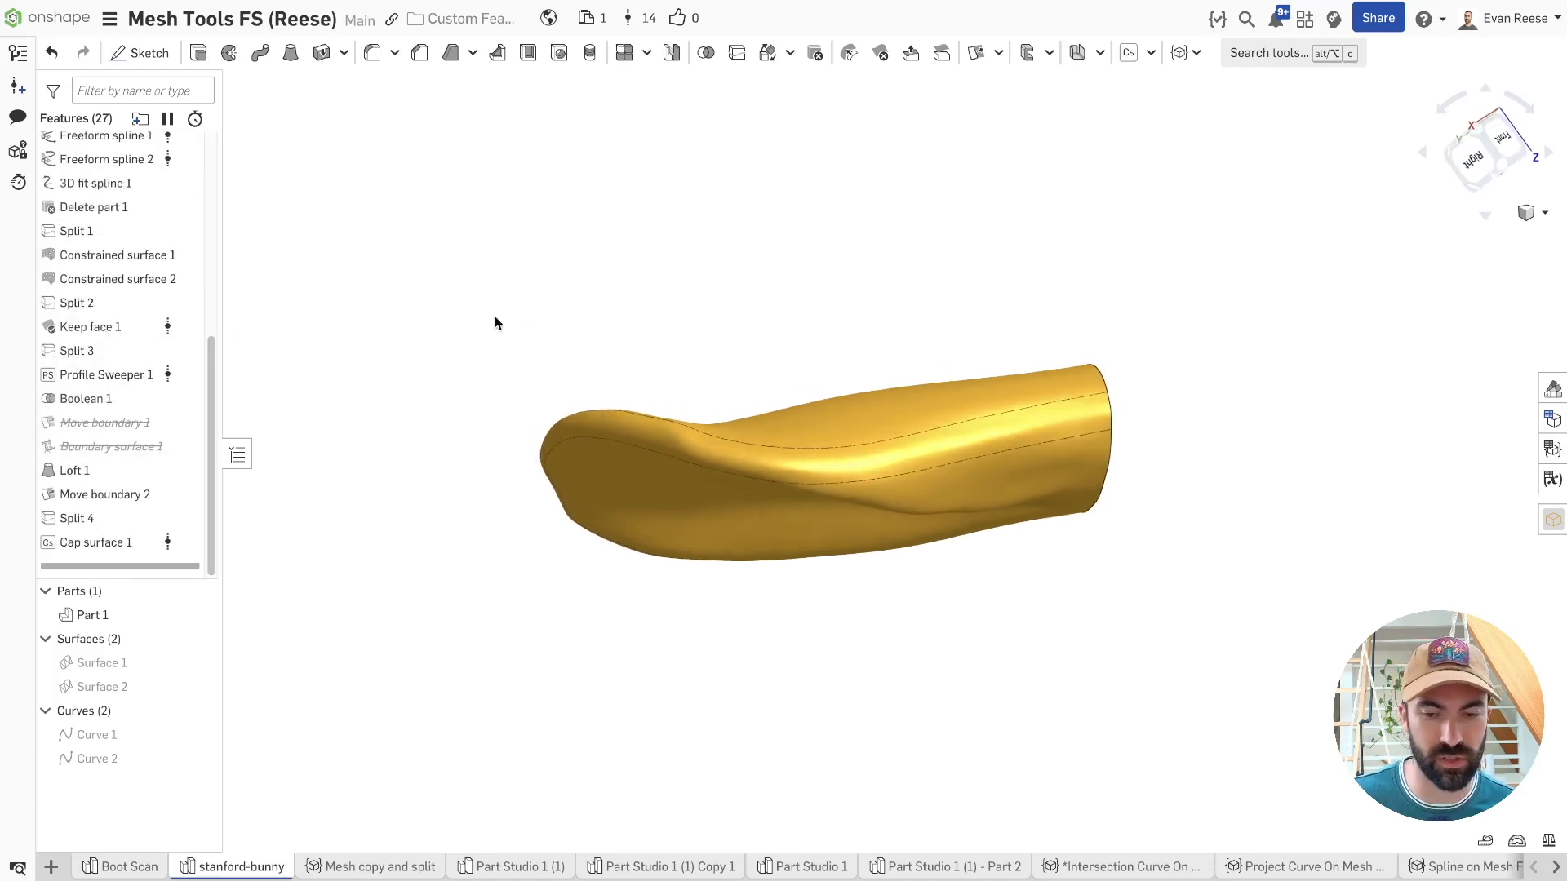
scroll(207, 385, up, 2)
scroll(207, 385, down, 2)
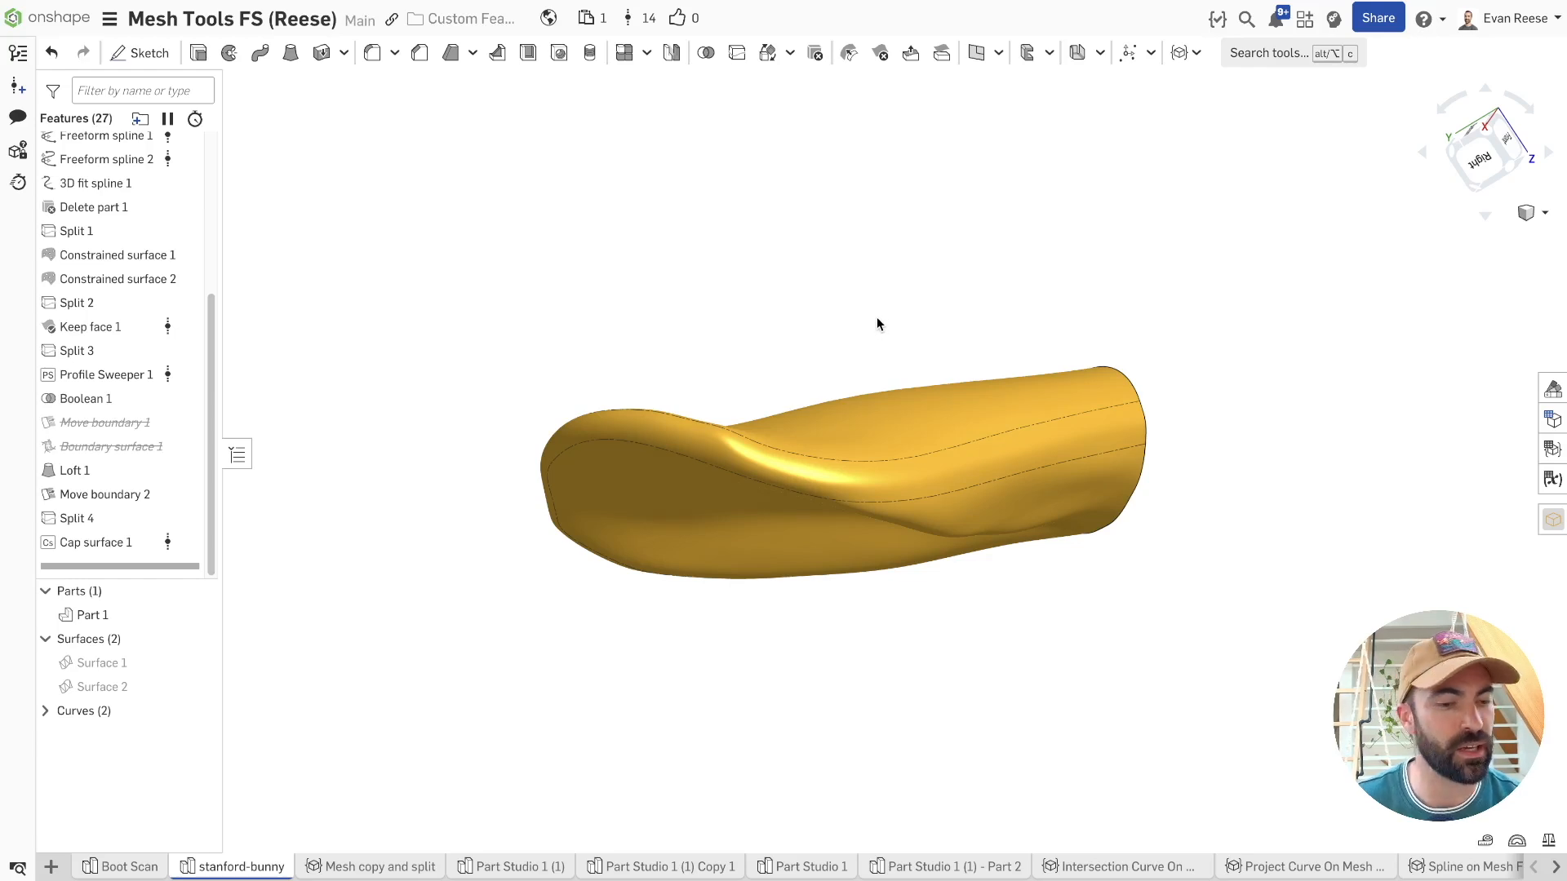
right_drag(878, 322, 847, 341)
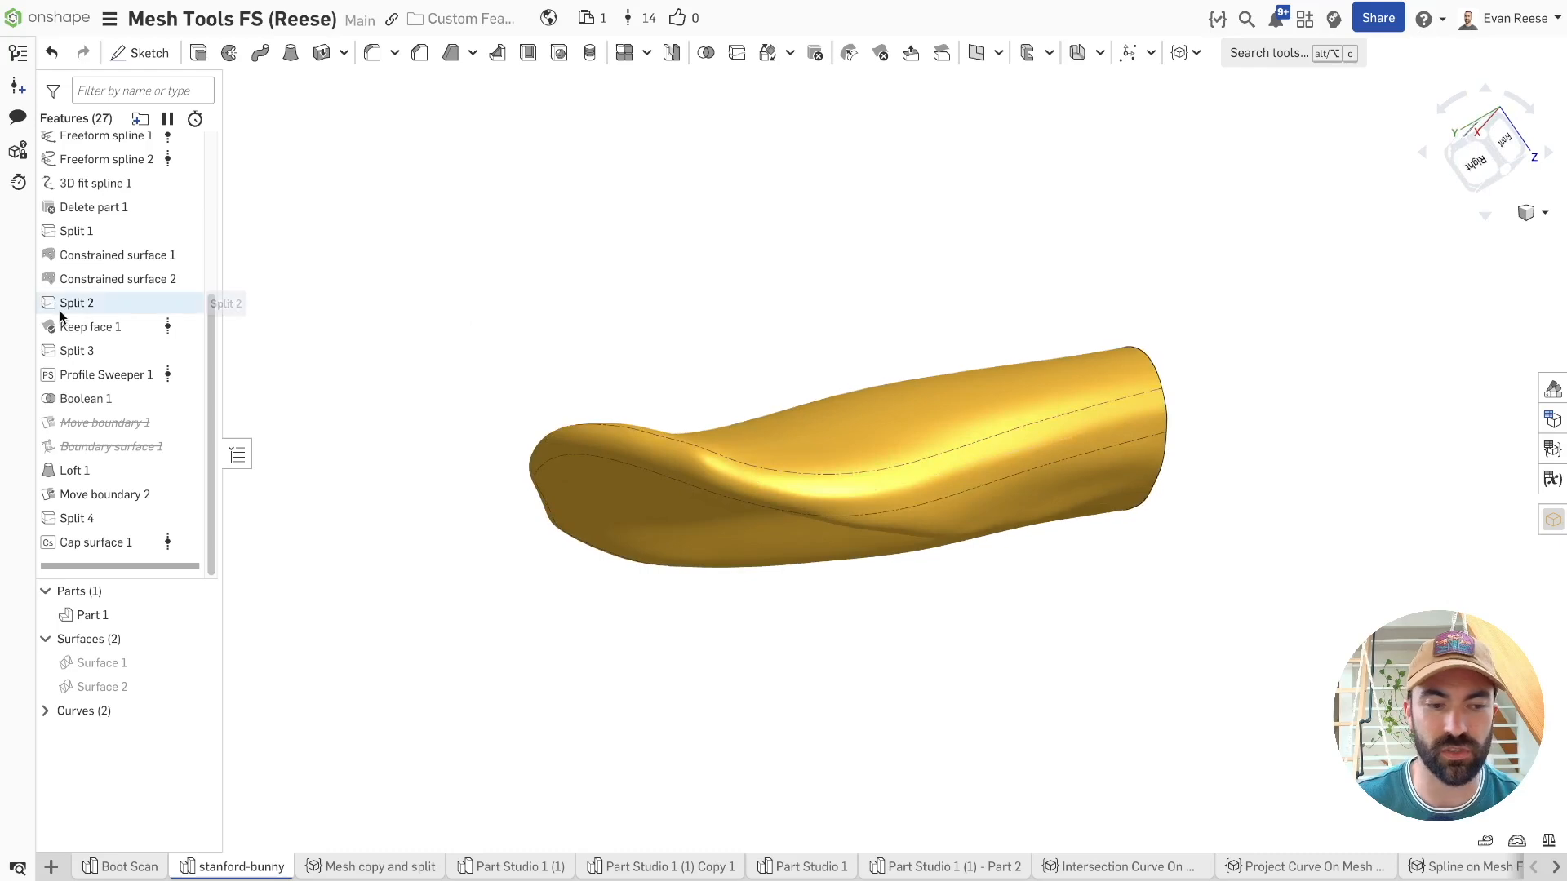
click(91, 330)
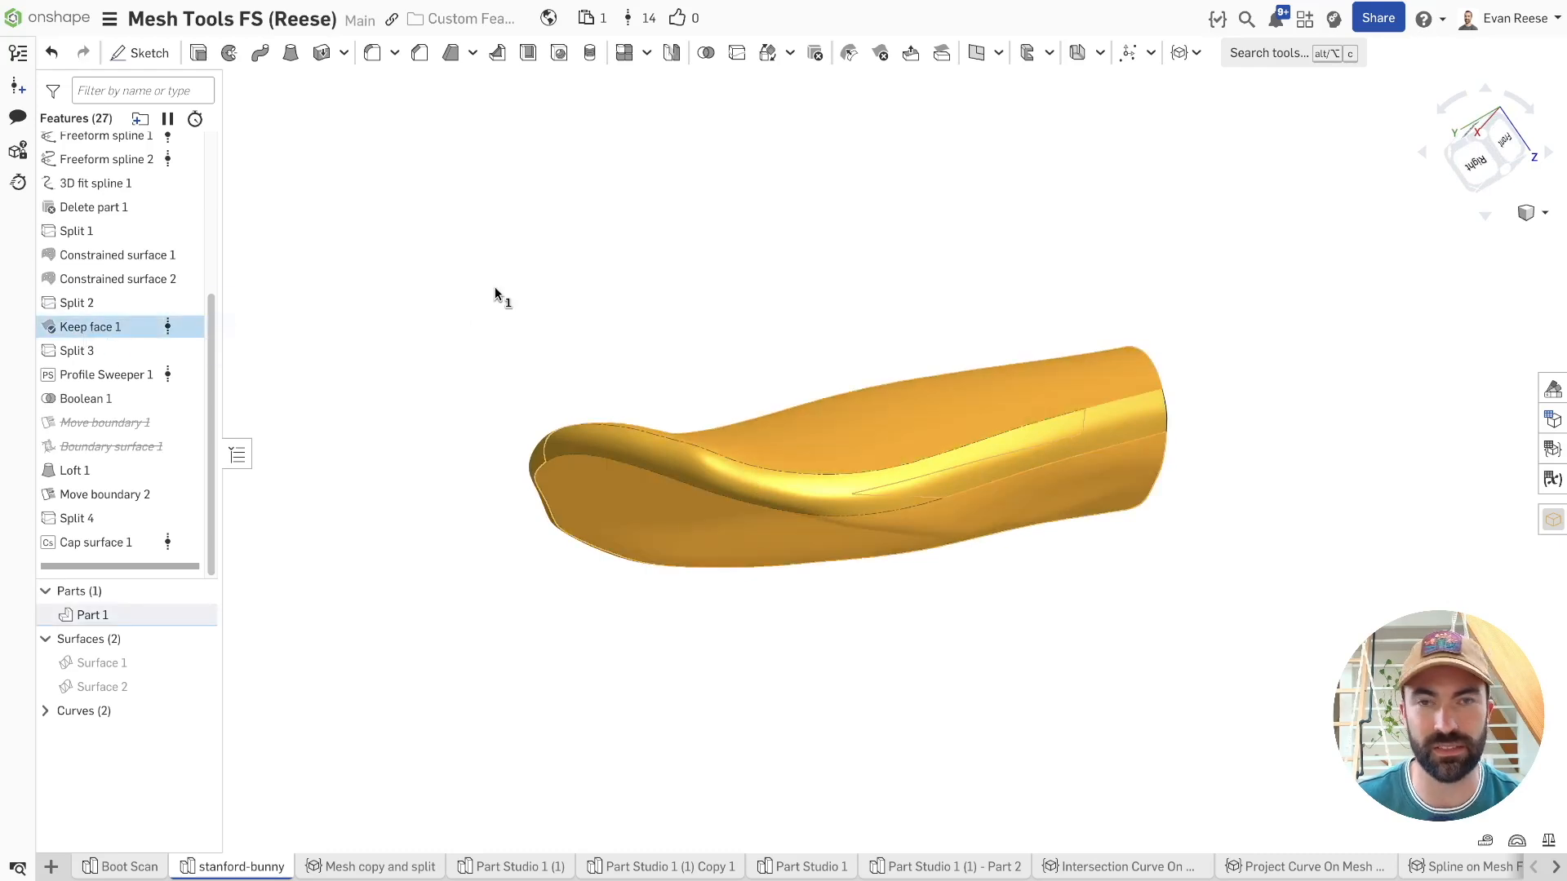
key(Escape)
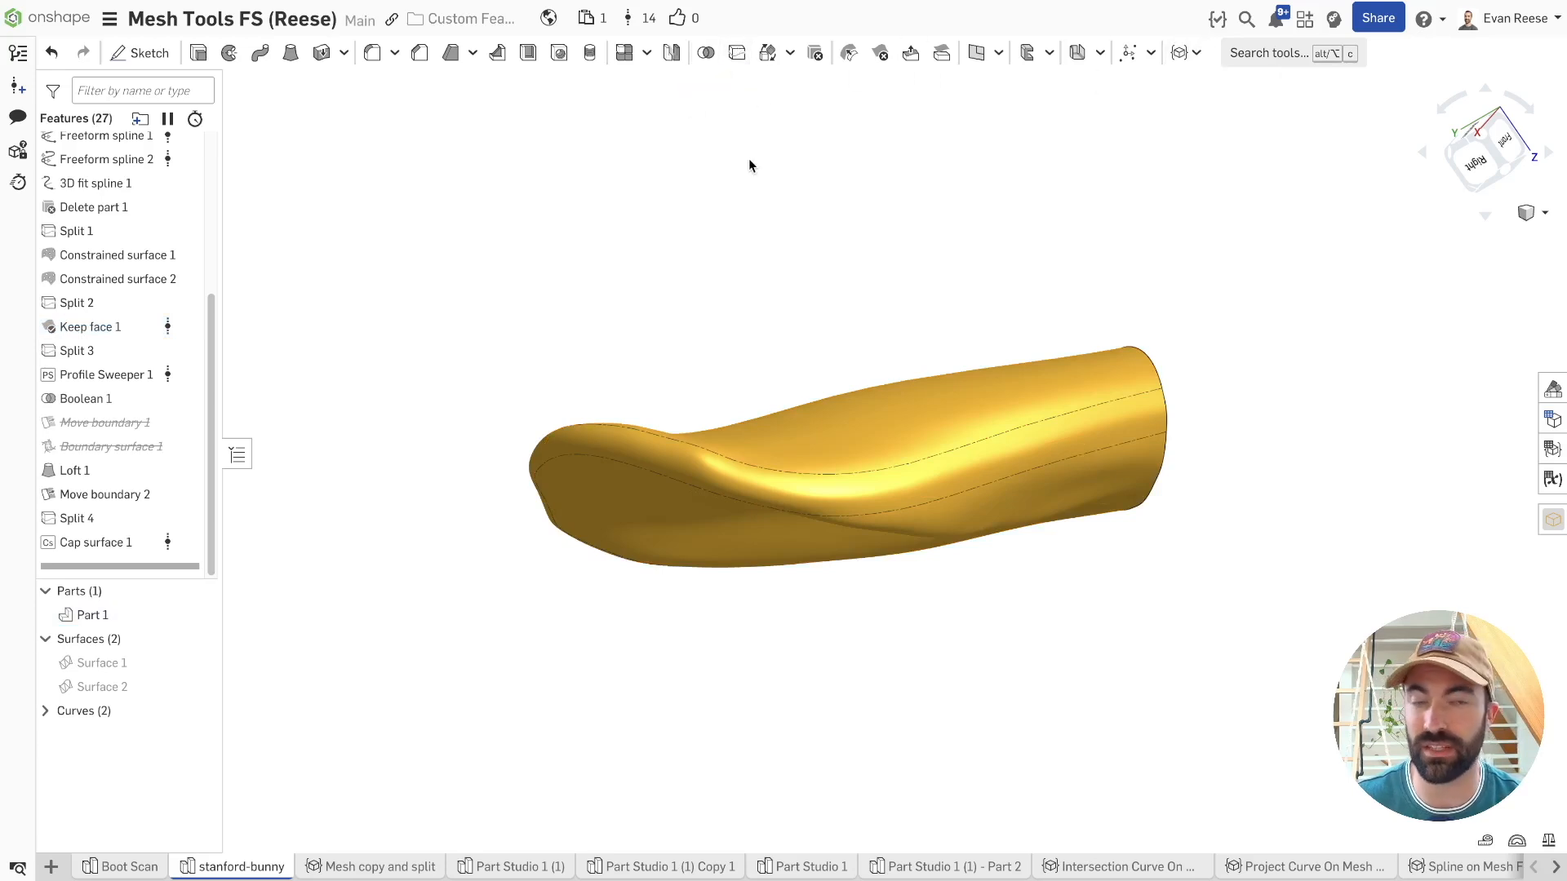
right_drag(634, 244, 636, 248)
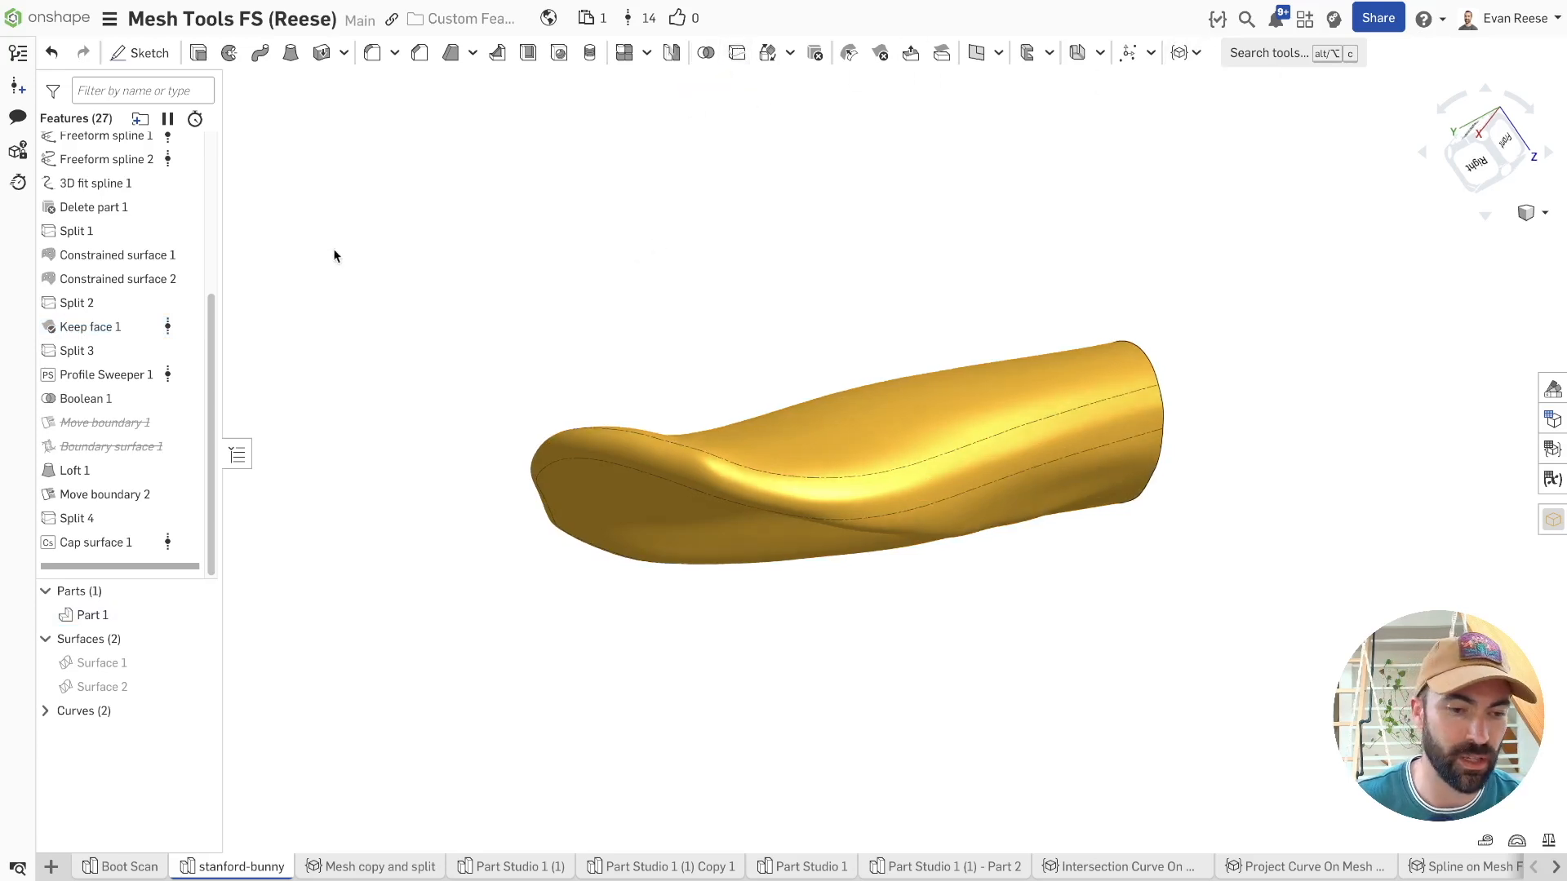
mouse_move(209, 361)
mouse_down()
mouse_move(199, 247)
mouse_move(194, 384)
mouse_up()
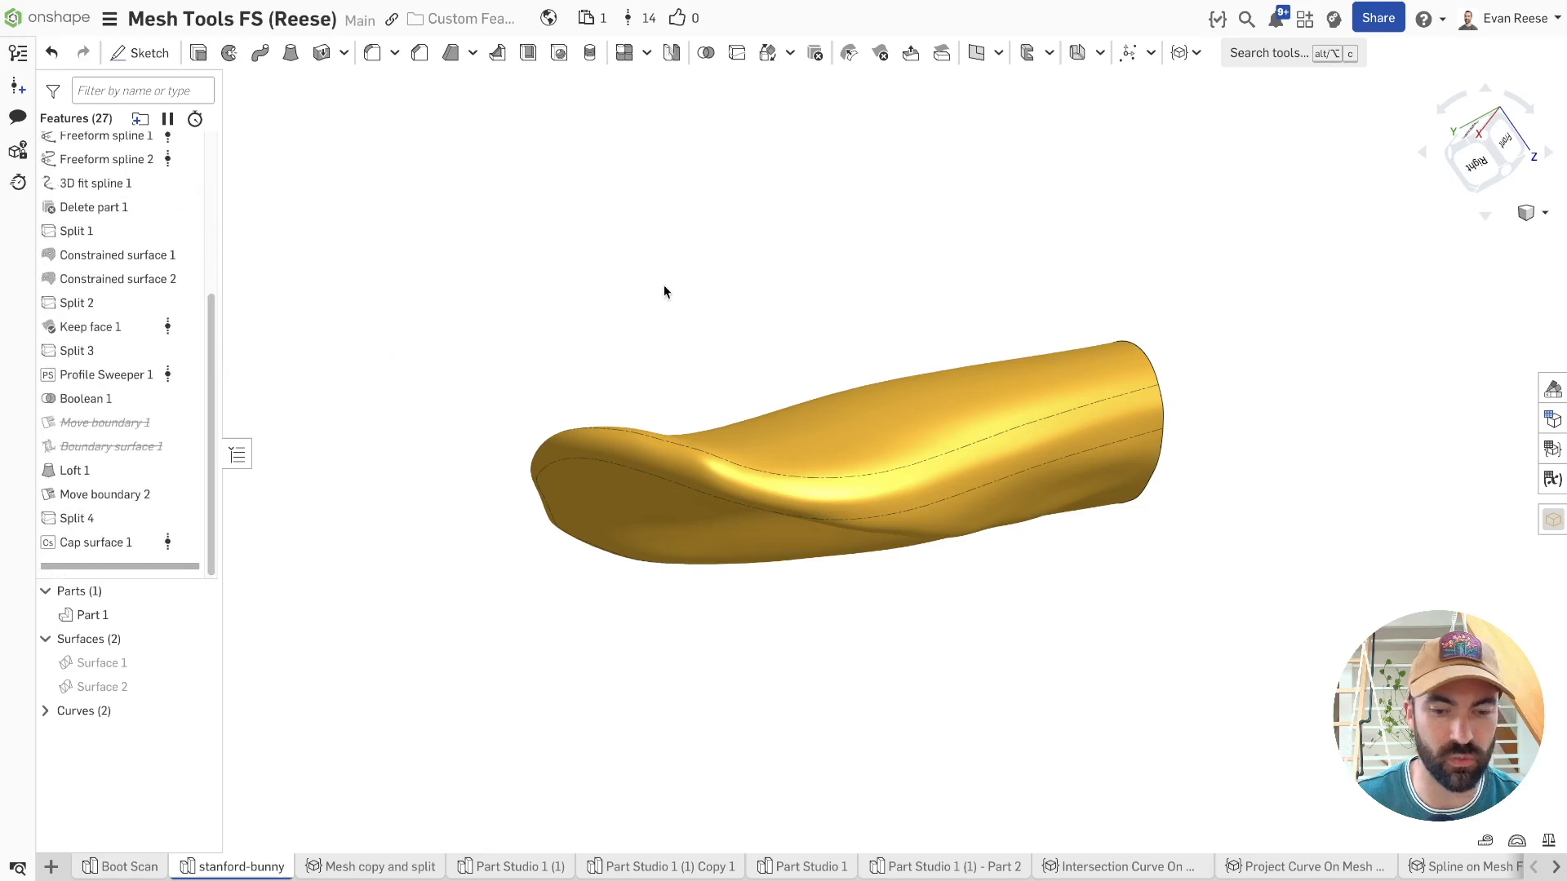
middle_drag(735, 292, 654, 300)
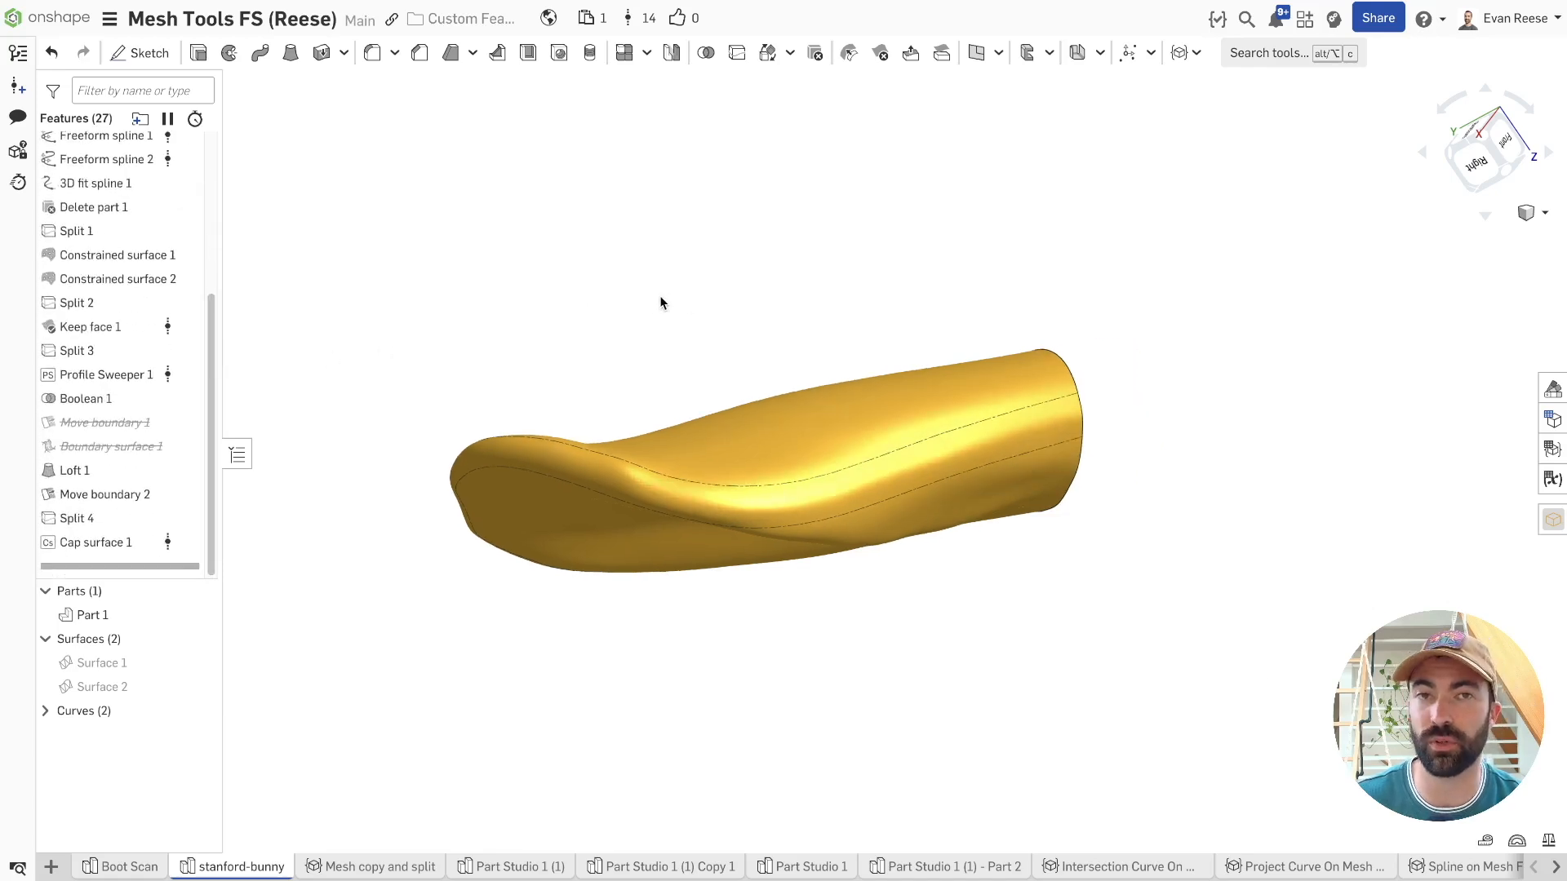